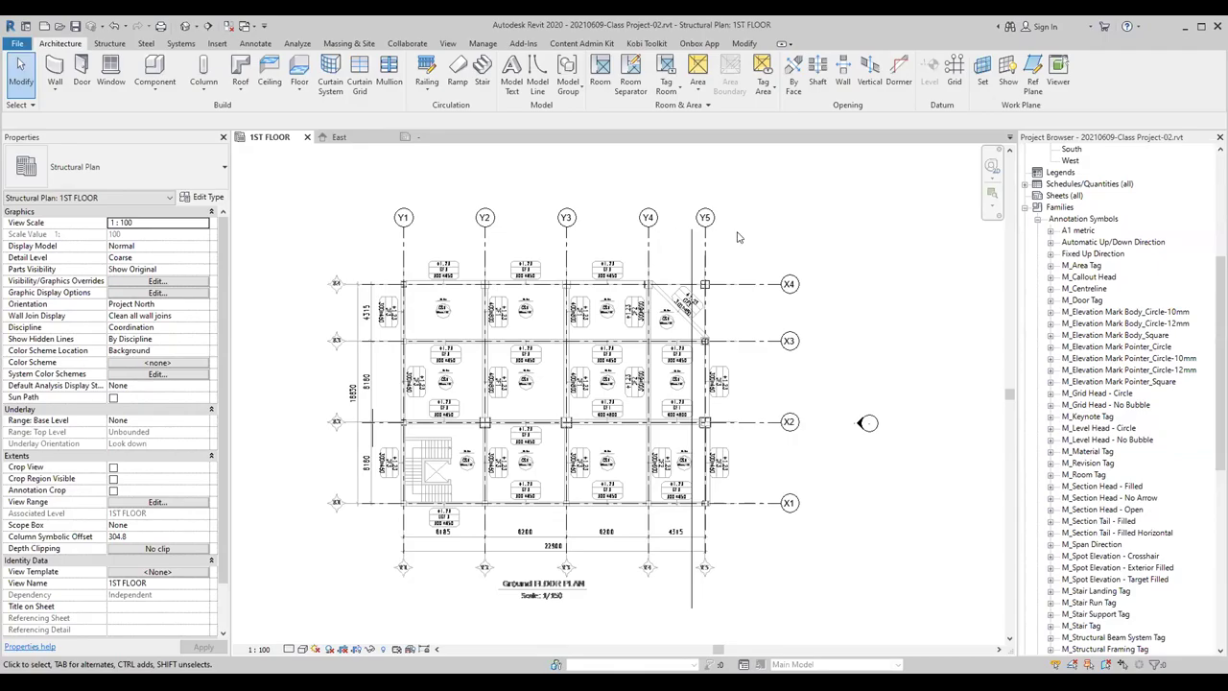
Step: Open the East elevation from the Project Browser and zoom in on the BASEMENT FLOOR to 5TH FLOOR level heads
middle_click_drag(765, 241, 781, 227)
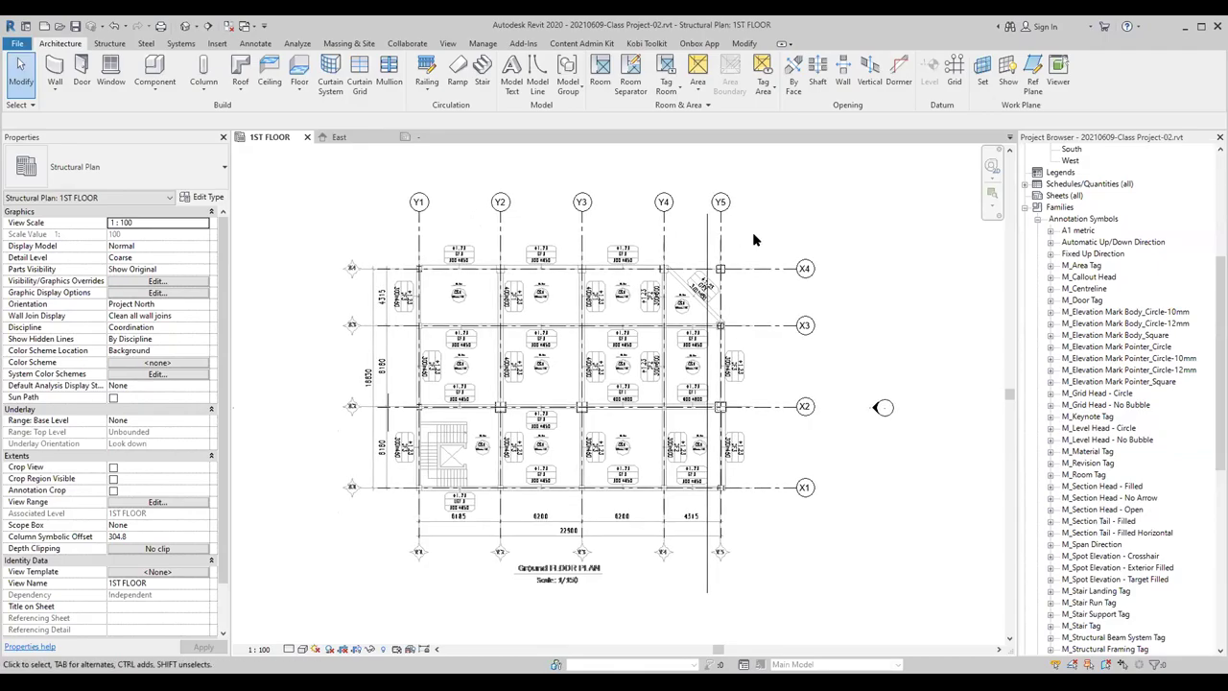
left_click(1023, 208)
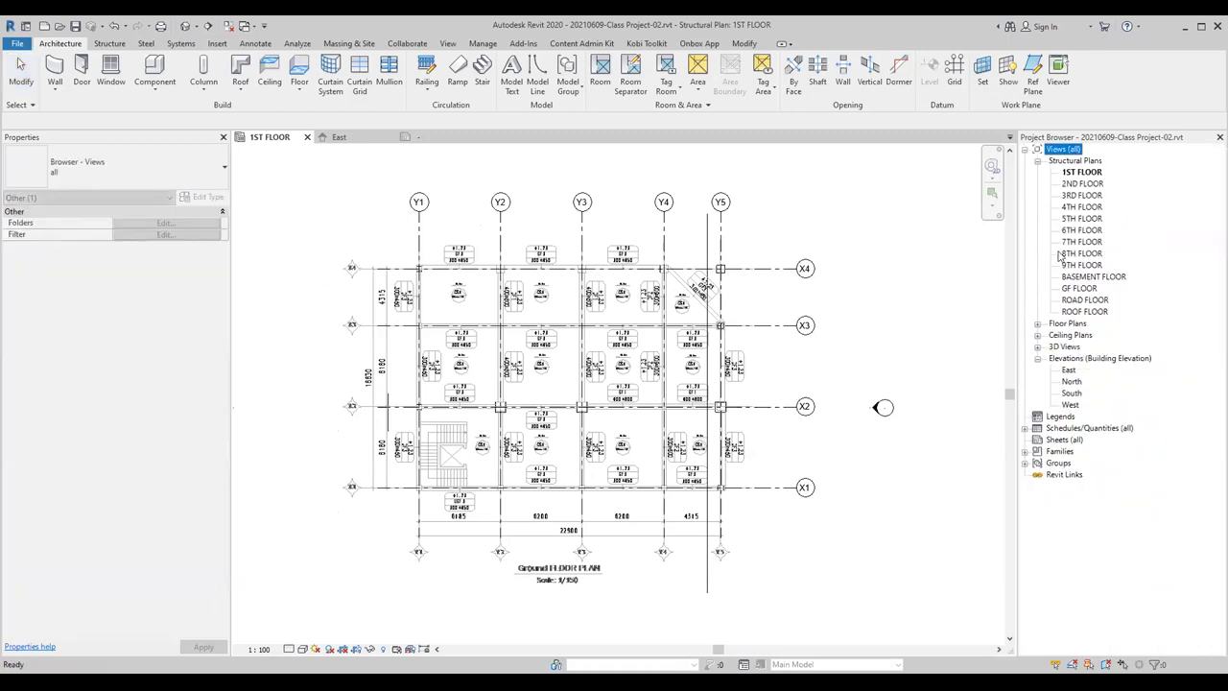
double_click(1065, 371)
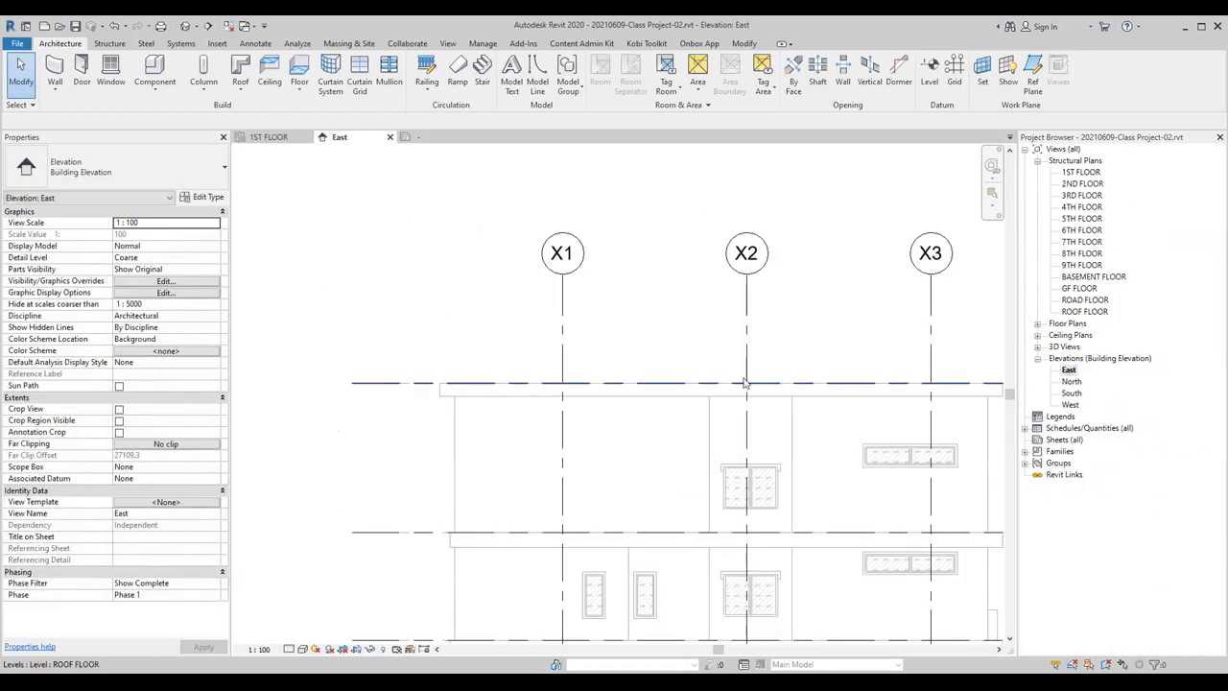
scroll(752, 375, "down", 3)
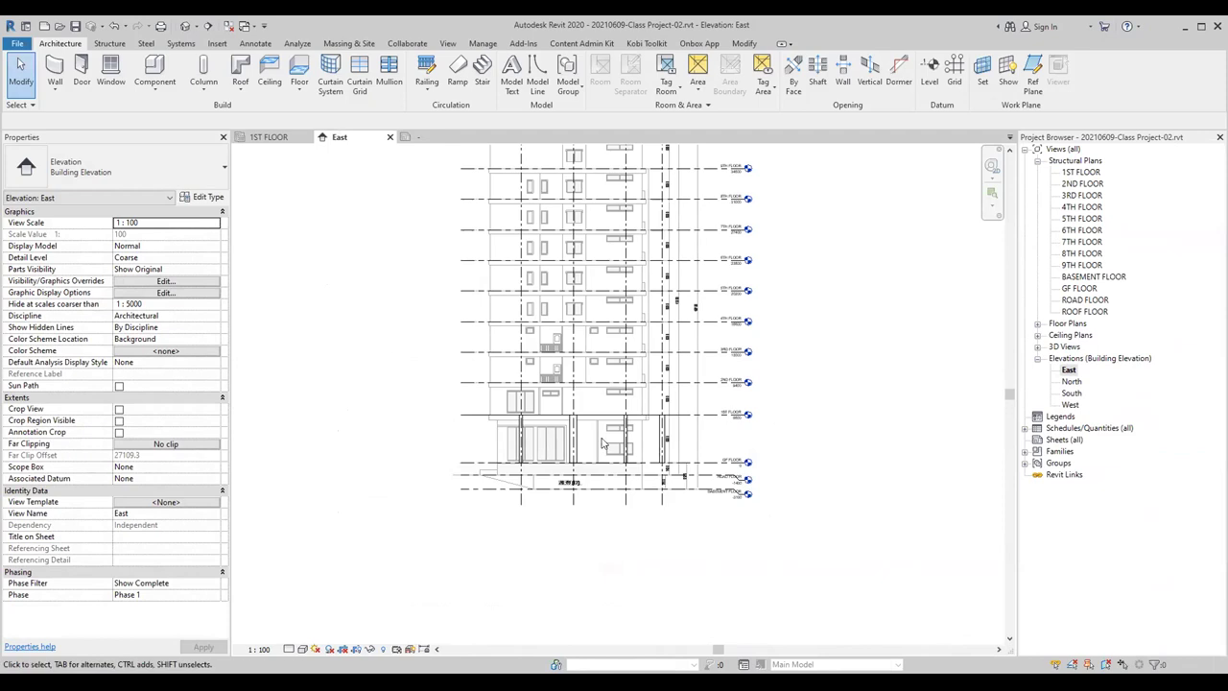
scroll(595, 448, "up", 2)
scroll(781, 490, "up", 1)
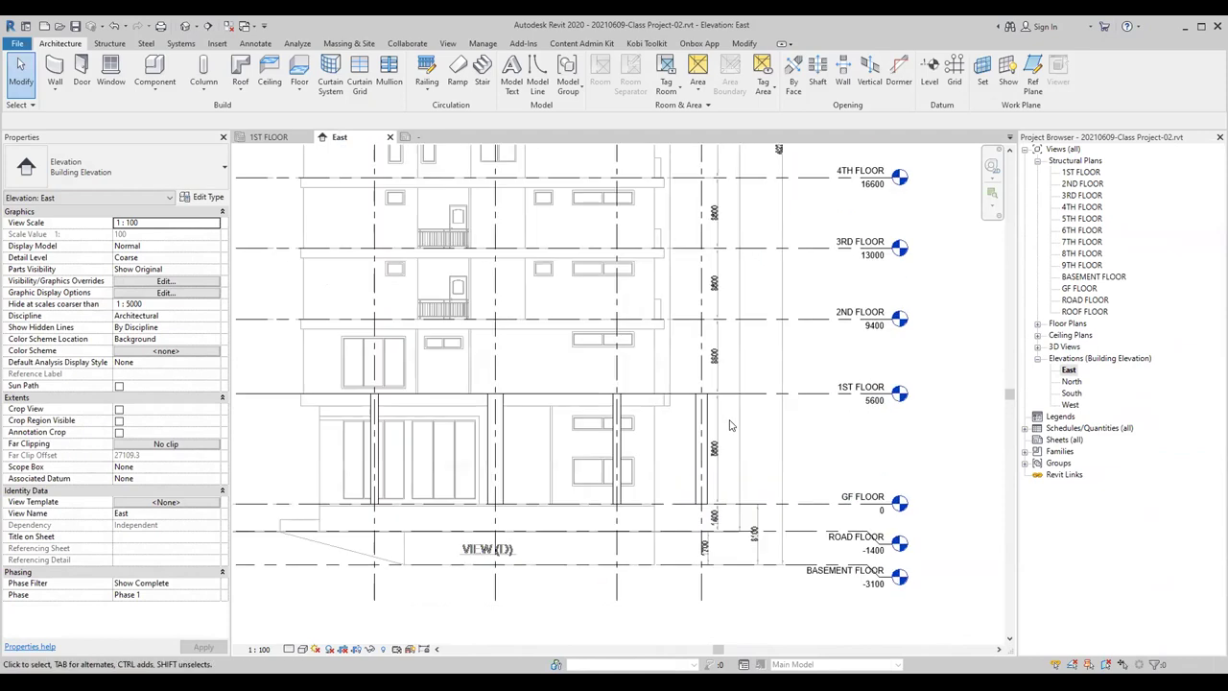
left_click(731, 425)
left_click(734, 545)
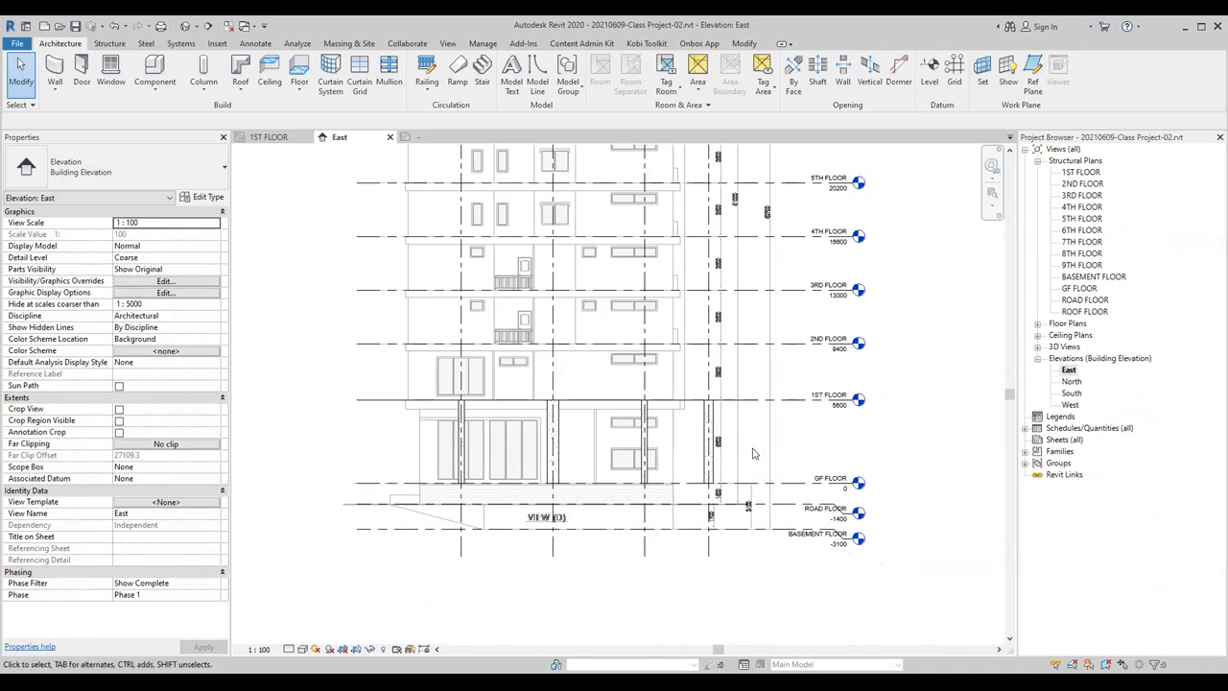
Step: Select the imported Elevation.dwg and temporarily hide it with HH
left_click(753, 453)
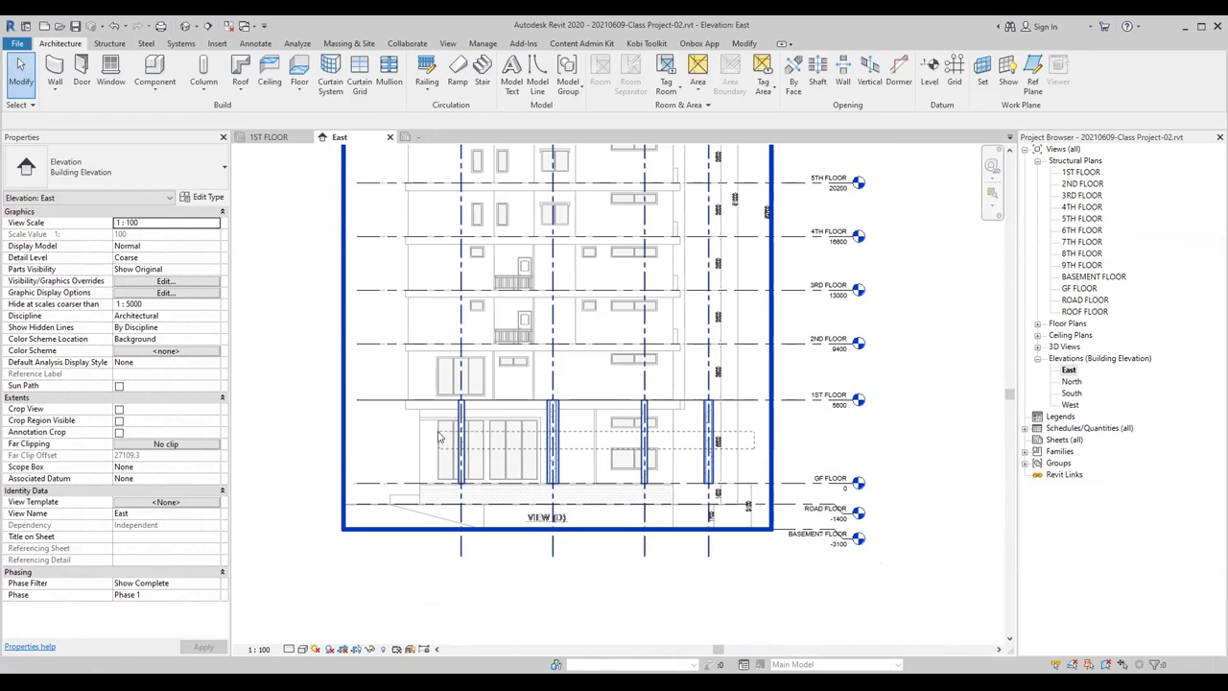
left_click_drag(440, 437, 325, 142)
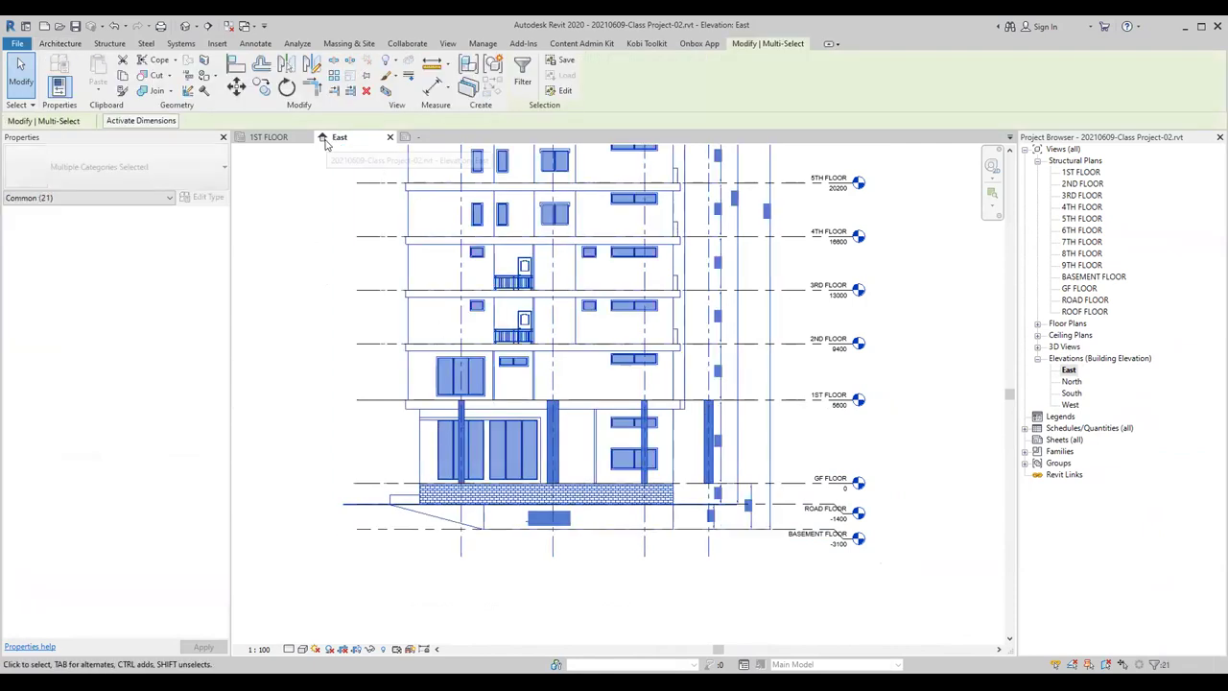
left_click(325, 251)
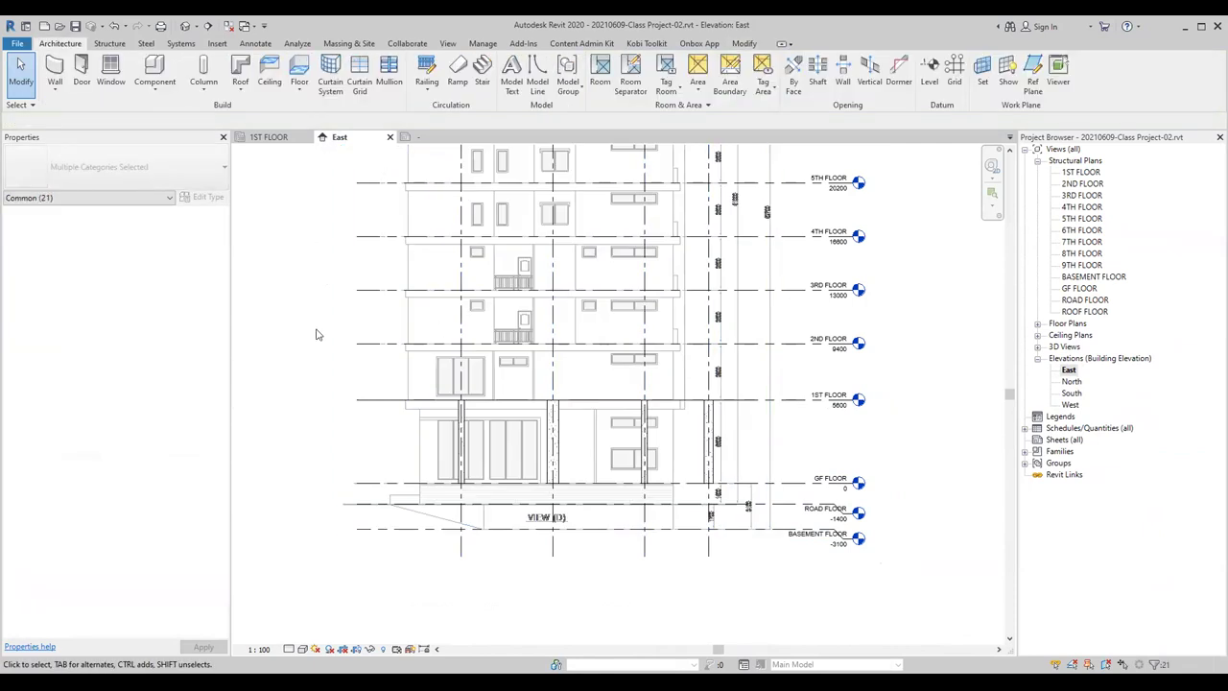
left_click(440, 289)
key("Escape")
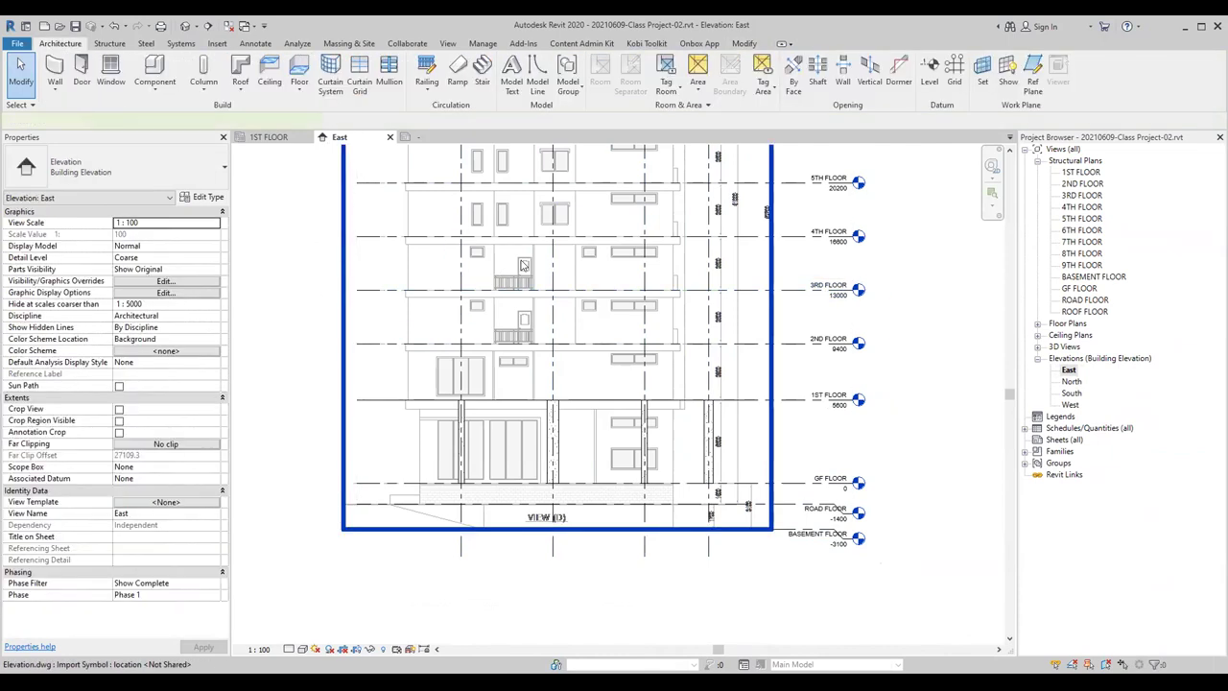
left_click(523, 265)
key("h")
key("h")
Step: Window-select the four ground-floor columns
left_click_drag(741, 449, 402, 433)
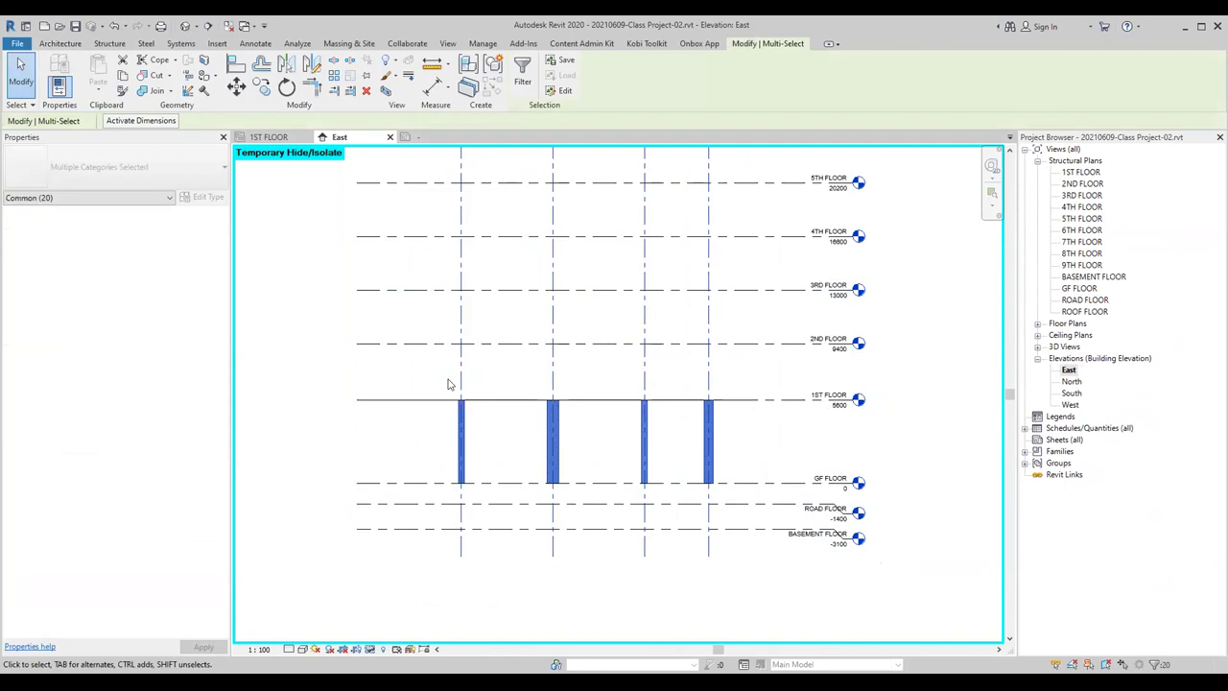
left_click(423, 444)
left_click_drag(434, 375, 741, 500)
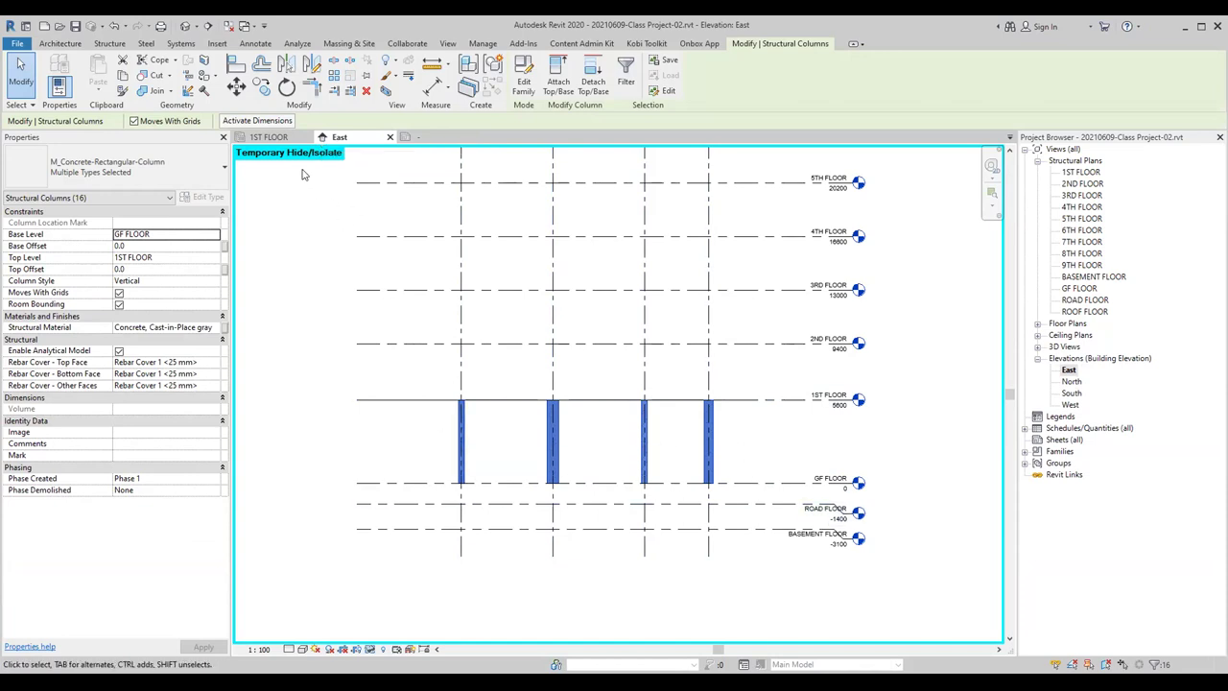
Step: Check the 6TH FLOOR level in the East elevation, then return to 1ST FLOOR and clear the selection
left_click(268, 137)
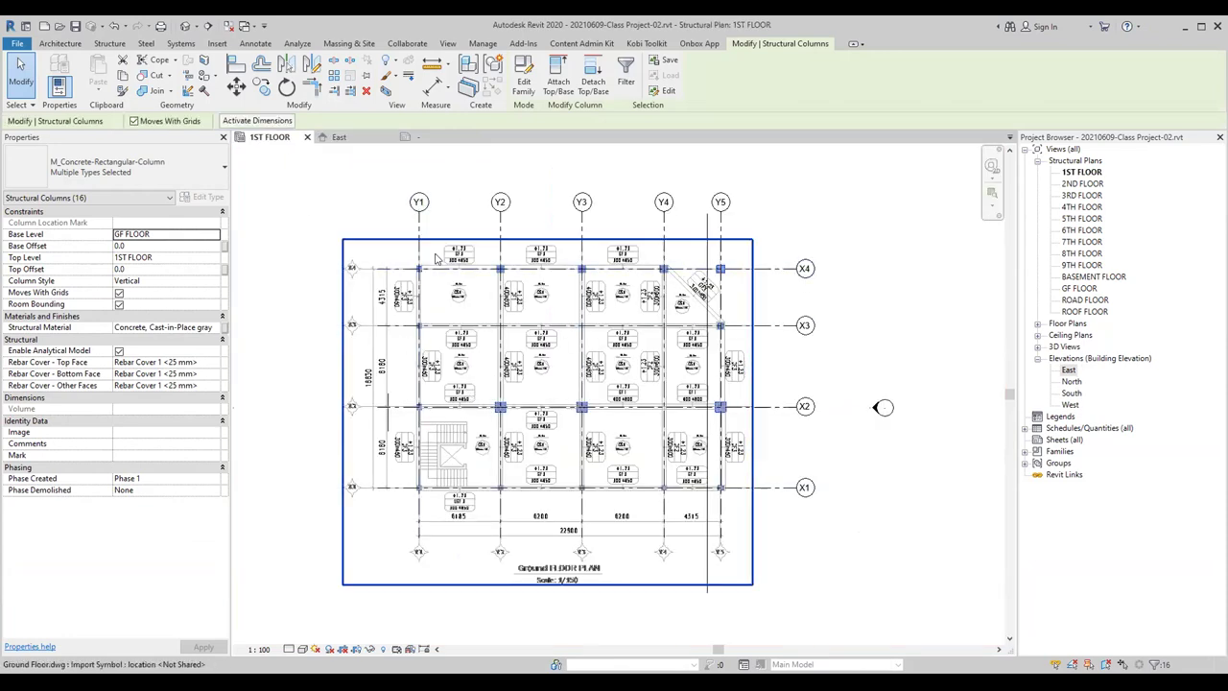
left_click(323, 137)
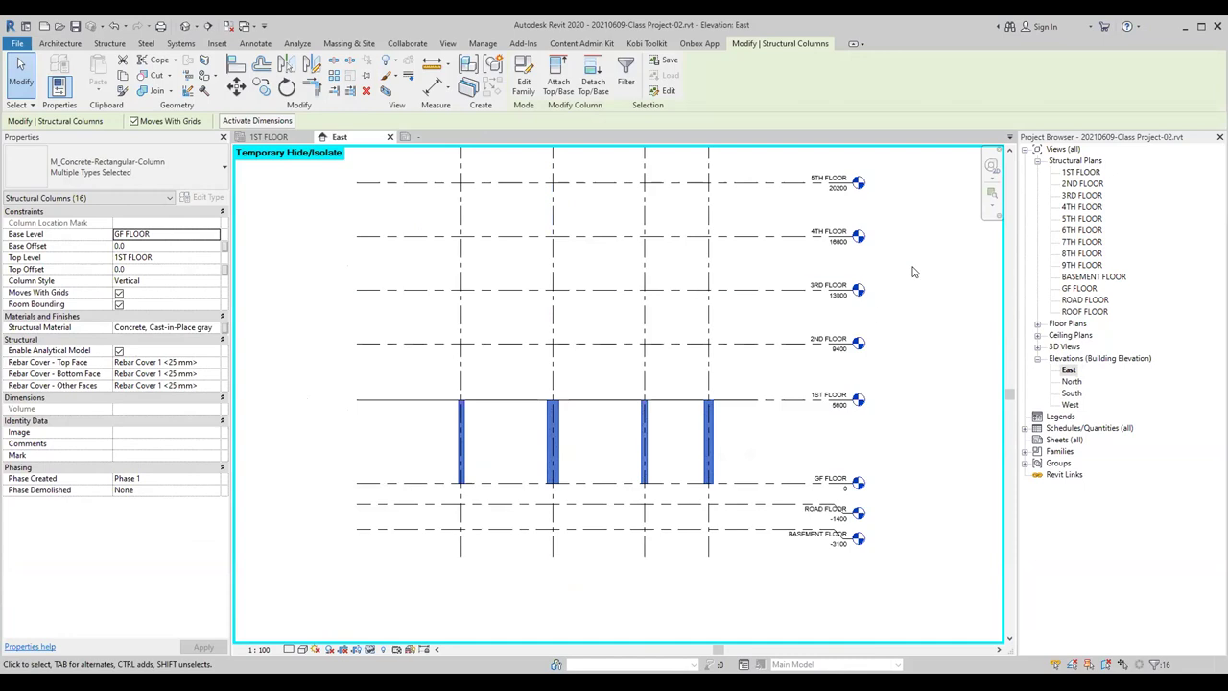
middle_click_drag(928, 210, 906, 266)
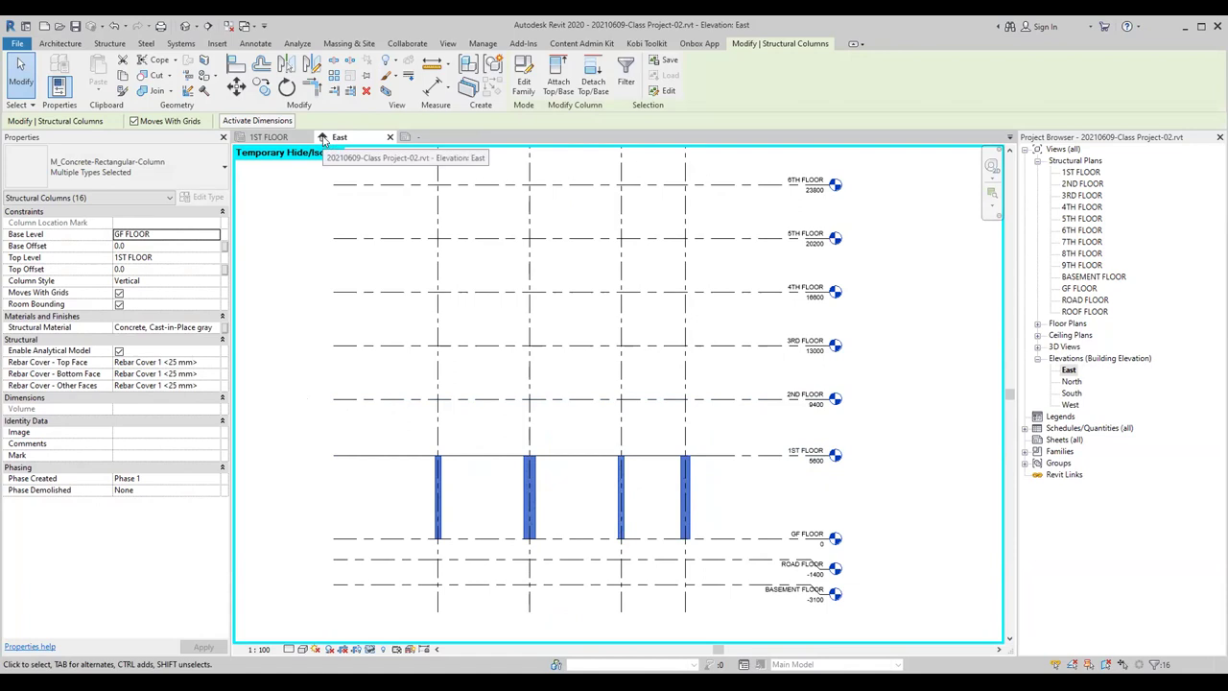
left_click(288, 138)
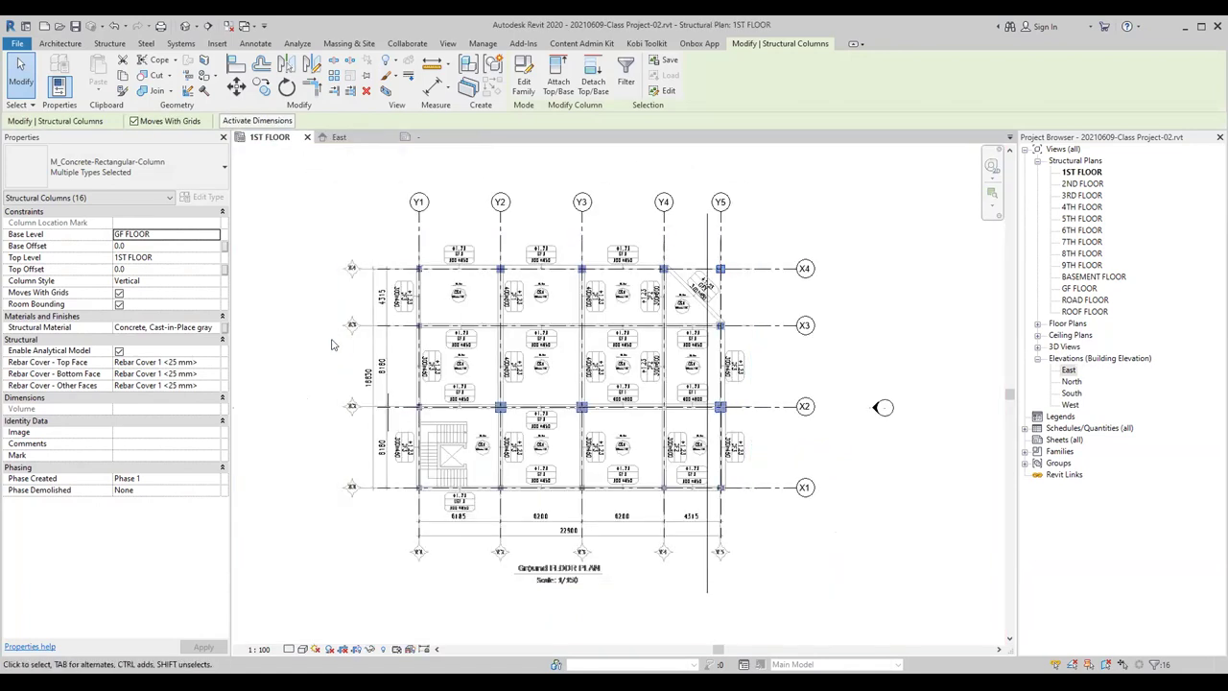
key("Escape")
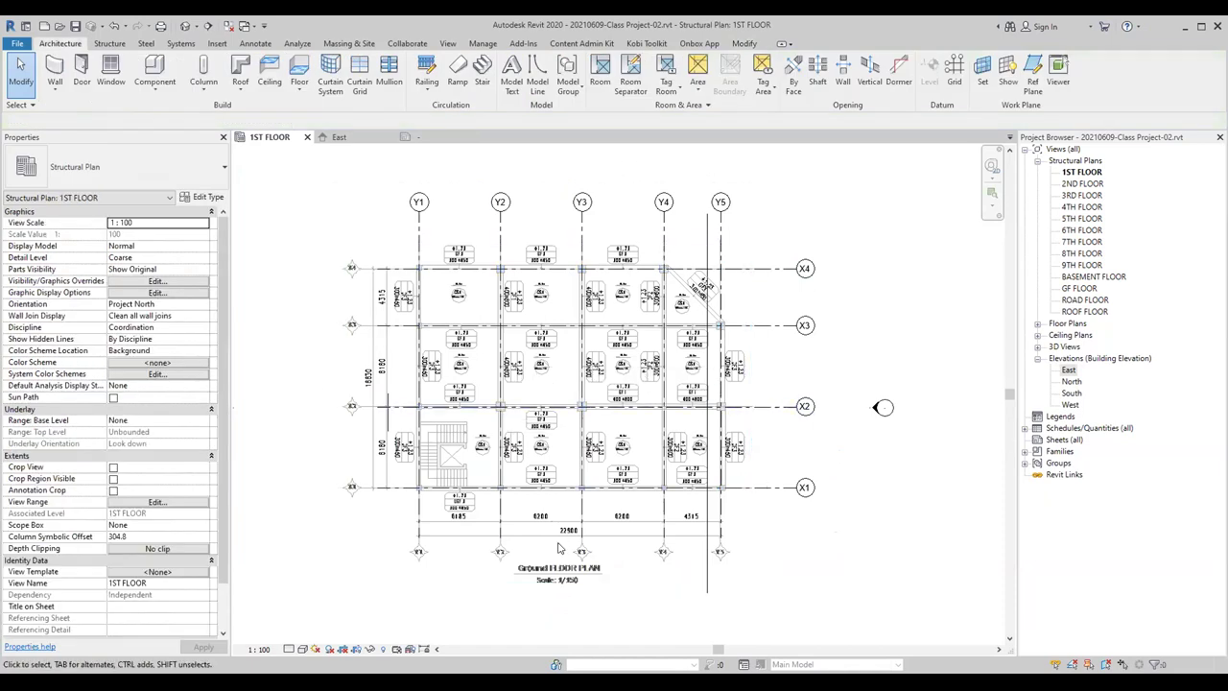
Step: Delete the imported Ground Floor.dwg from the 1ST FLOOR plan and zoom to fit the grids with ZF
scroll(557, 558, "up", 2)
scroll(547, 585, "up", 1)
scroll(547, 586, "down", 1)
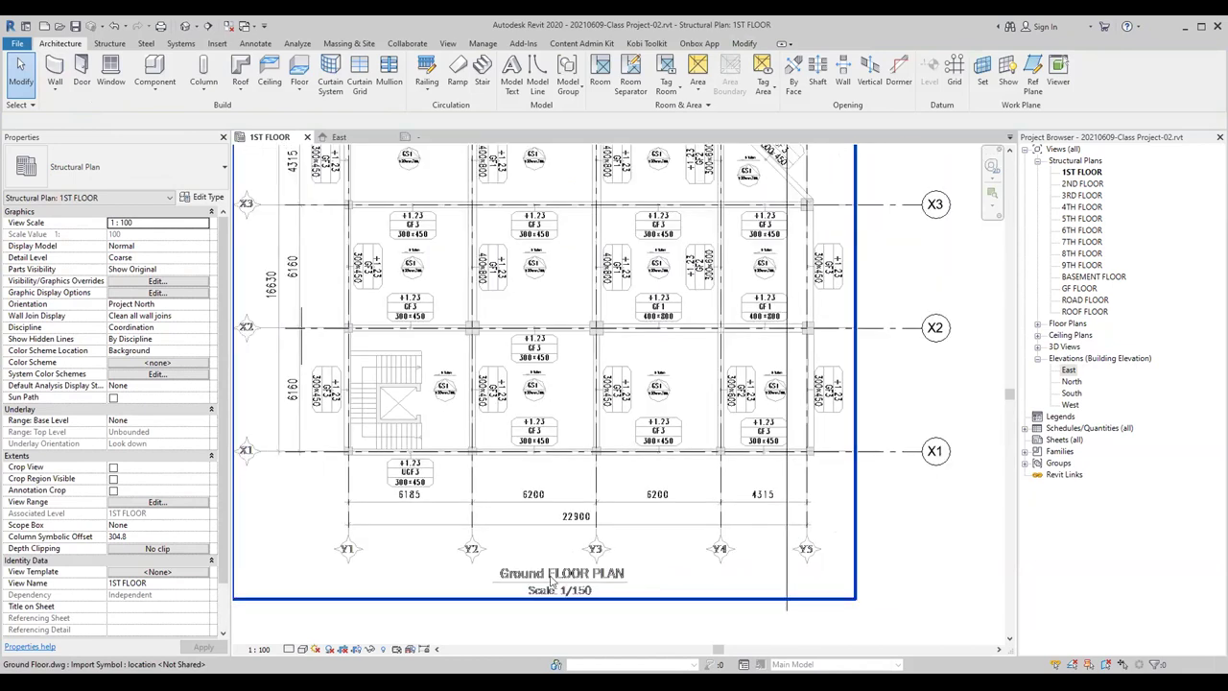
scroll(575, 595, "down", 1)
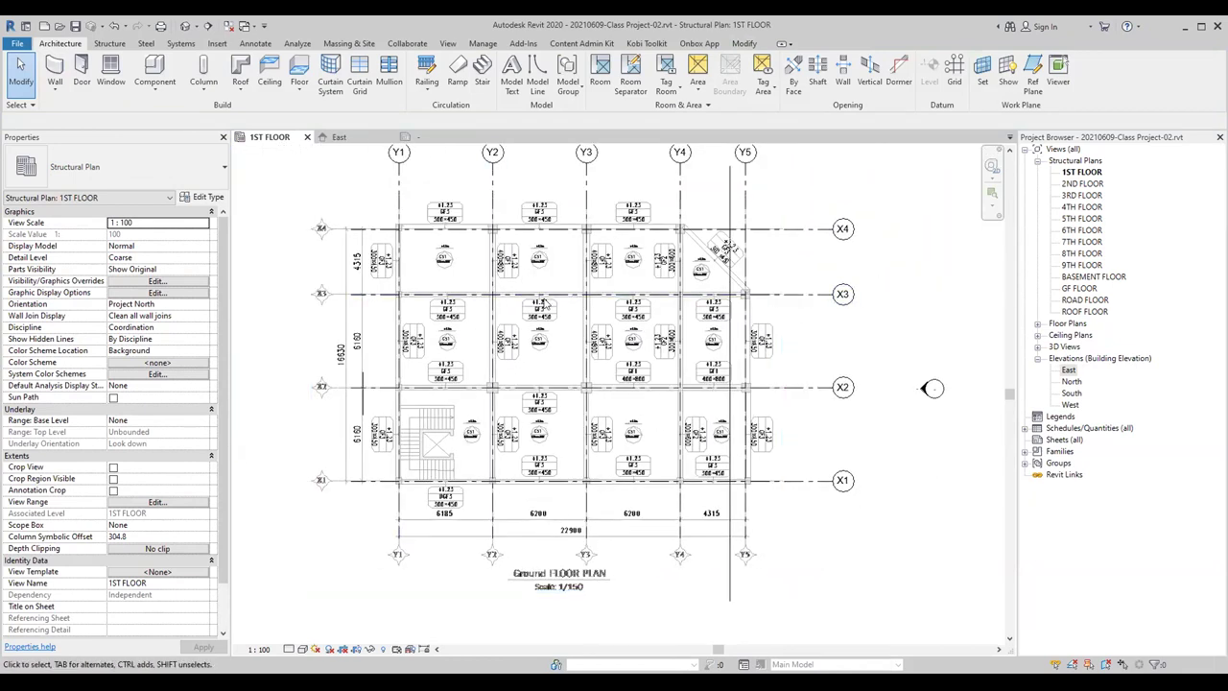
left_click(593, 347)
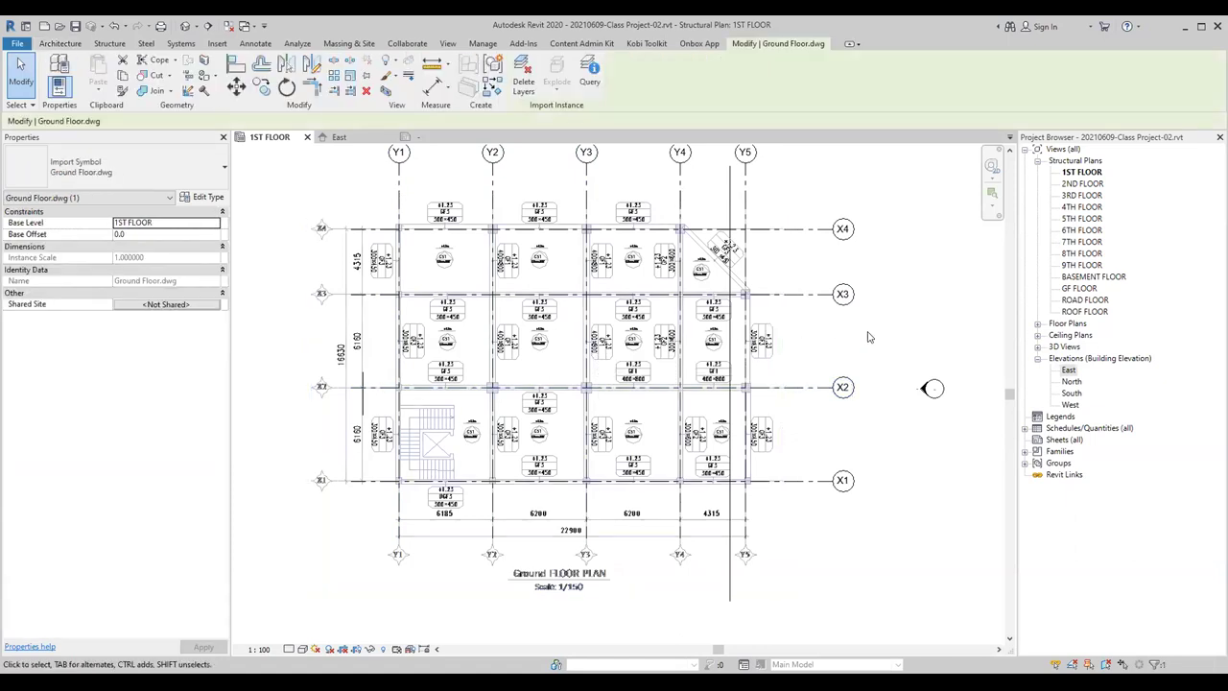
key("Delete")
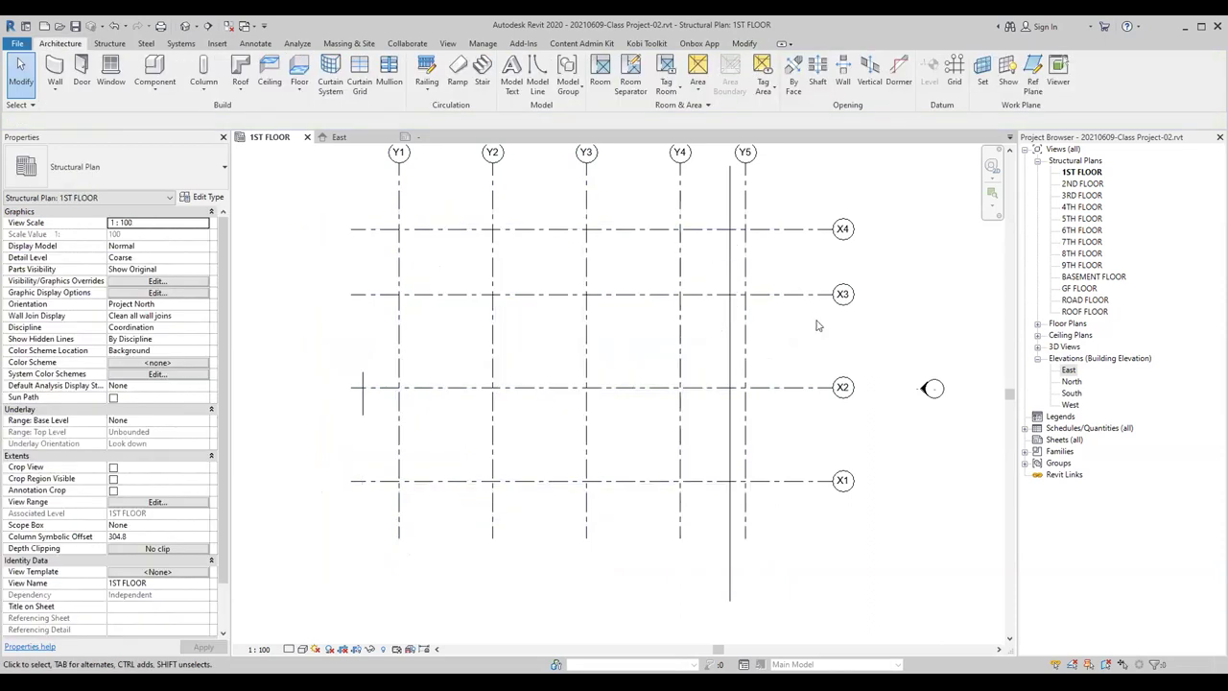
key("z")
key("f")
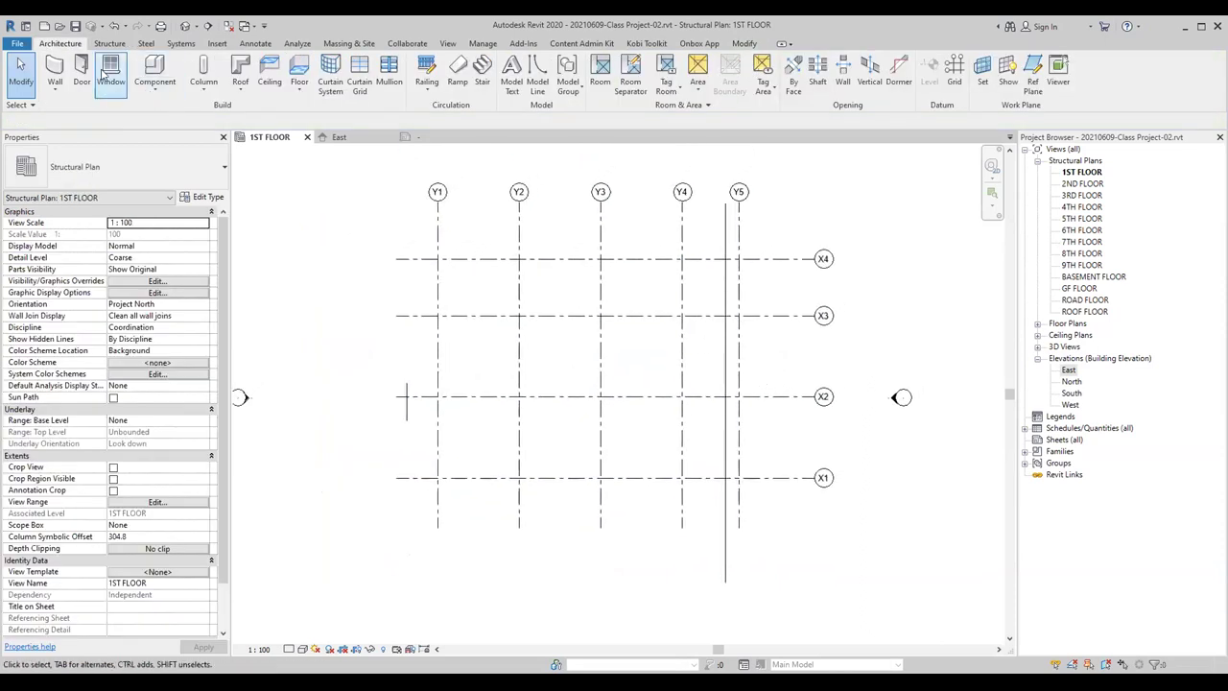
Step: Start Insert > Link CAD, then cancel it
left_click(217, 44)
left_click(101, 77)
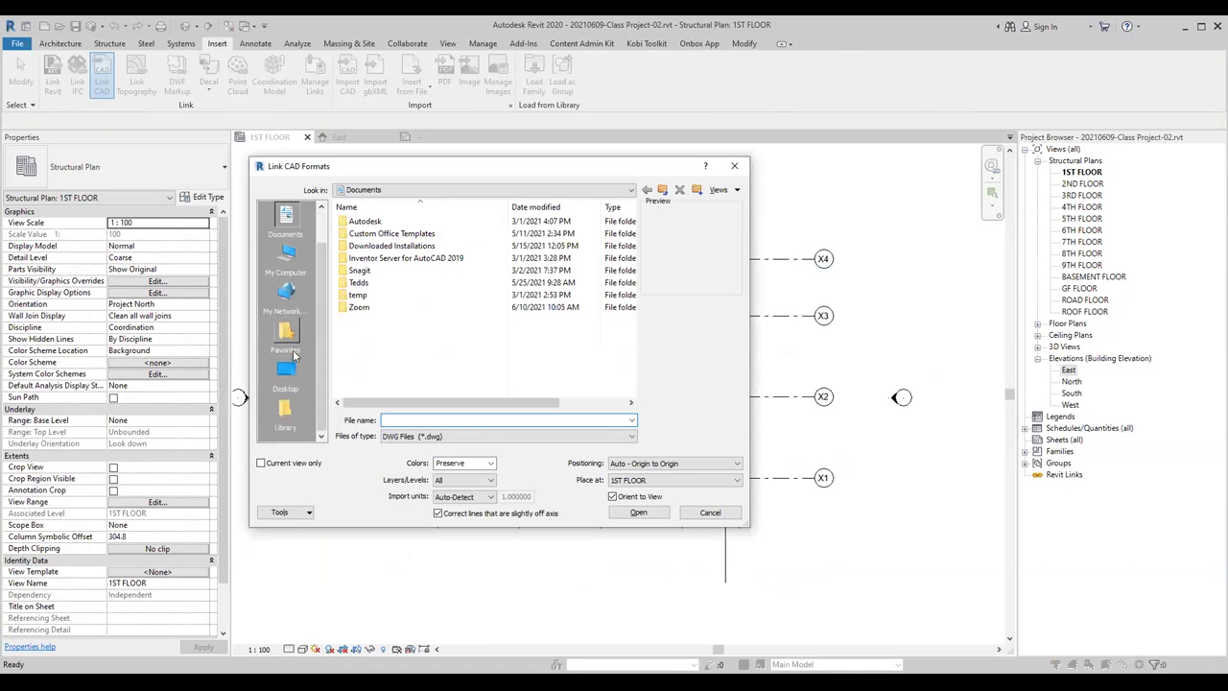
left_click(735, 166)
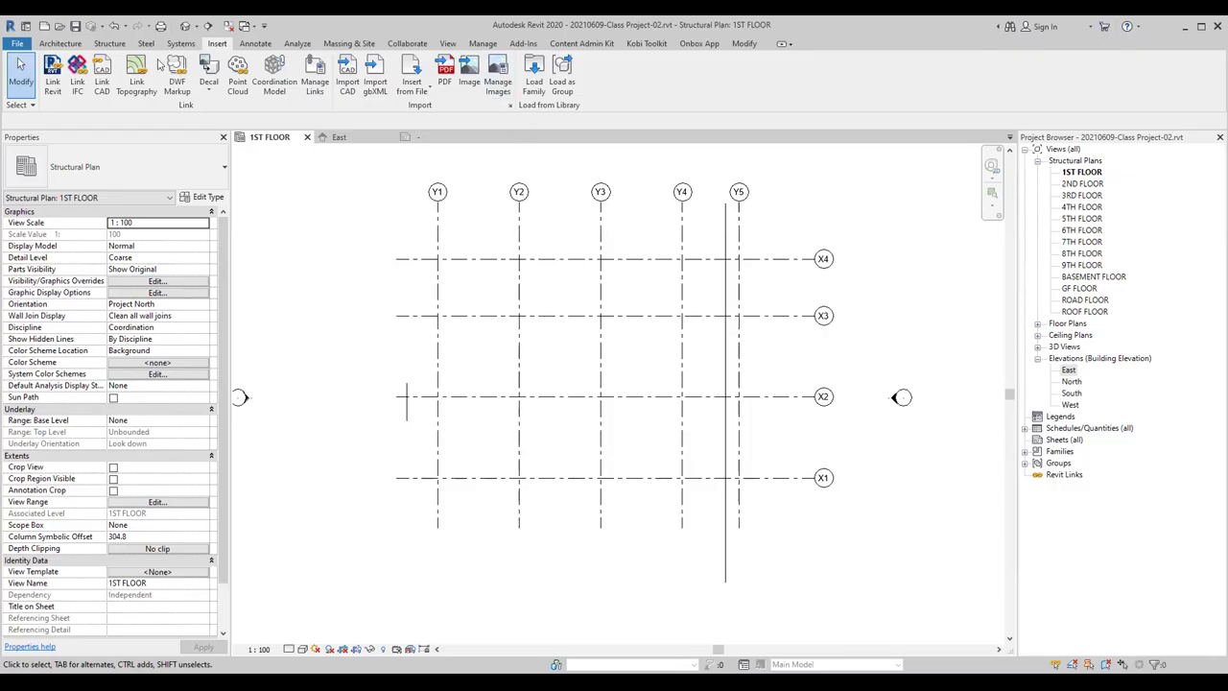
Step: Reopen Link CAD, browse to 20210608-Class Project, pick Ground Floor.dwg, then close without linking
left_click(103, 77)
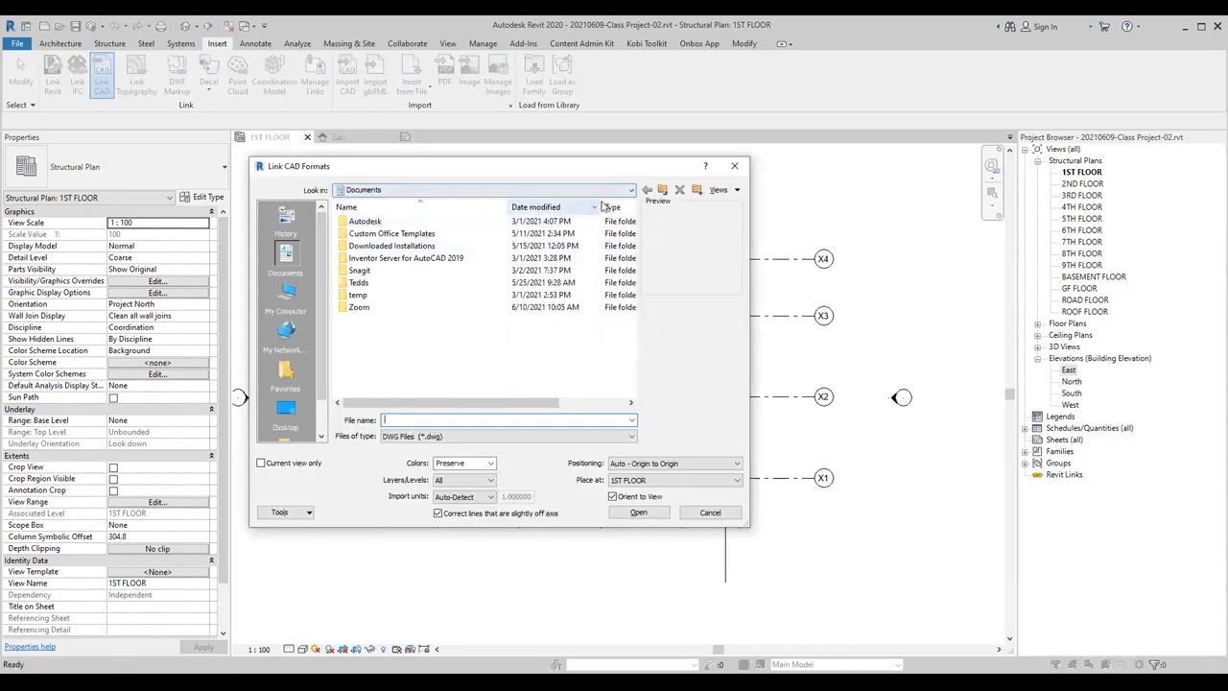
left_click(611, 191)
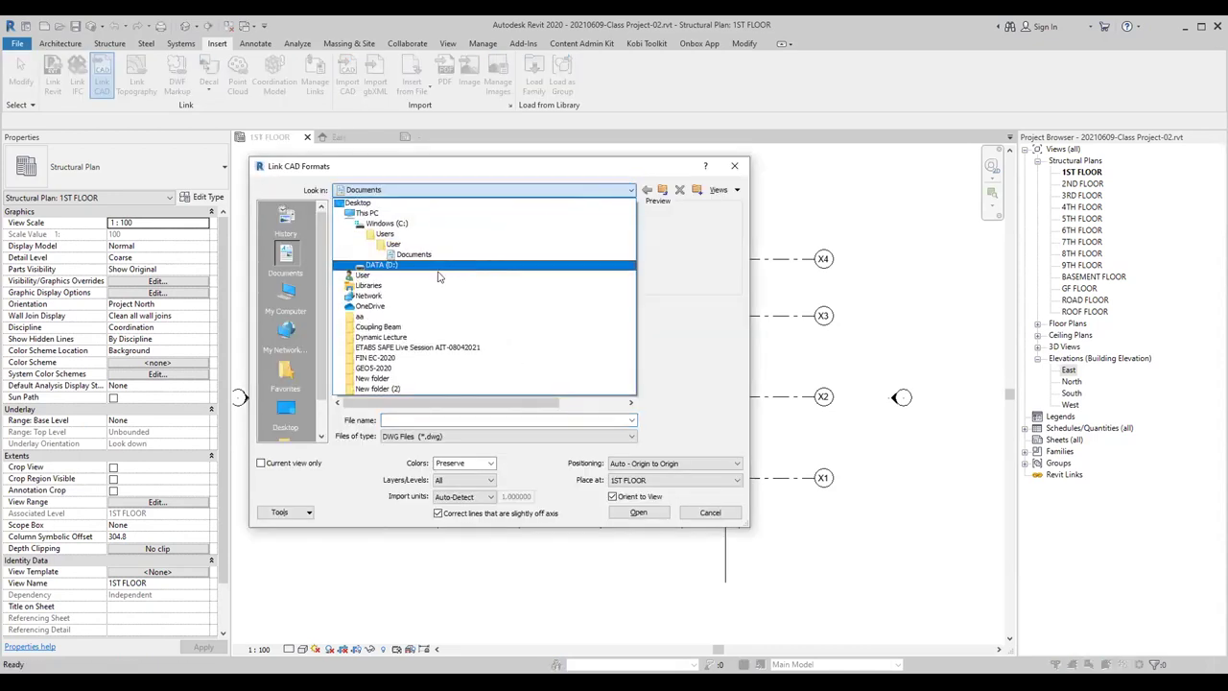
left_click(389, 419)
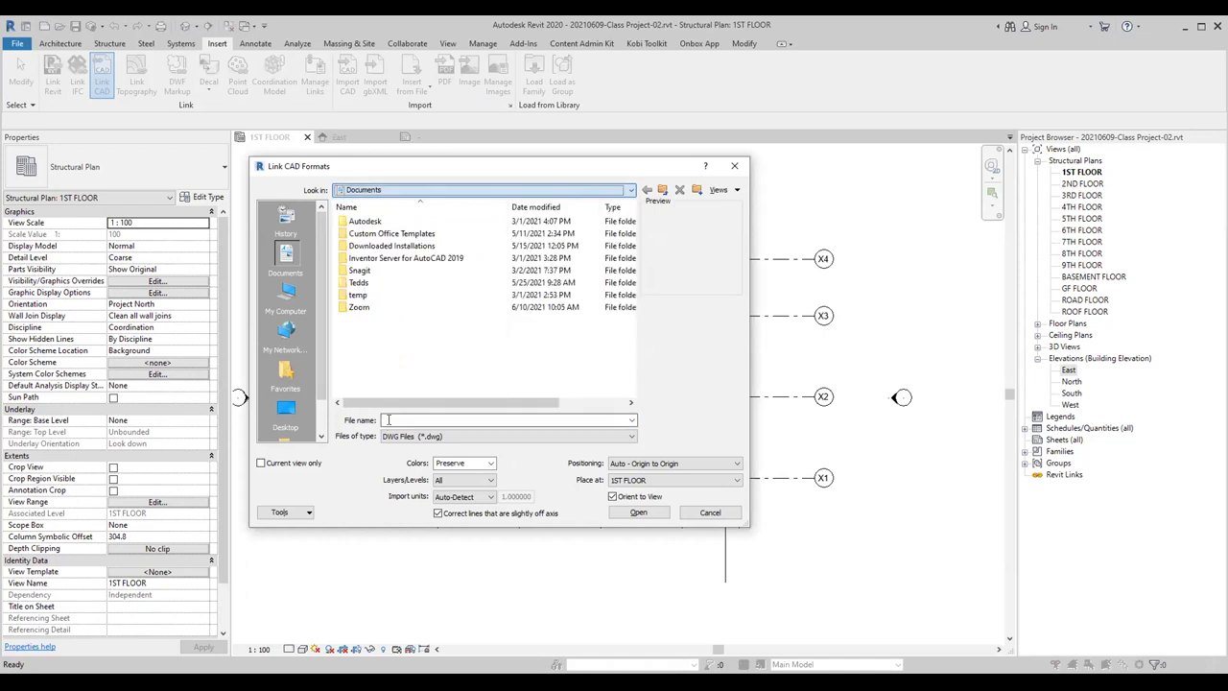
type("D:\\REVIT Structure\\PDTD-Trainning\\20210608-Class Project")
key("Return")
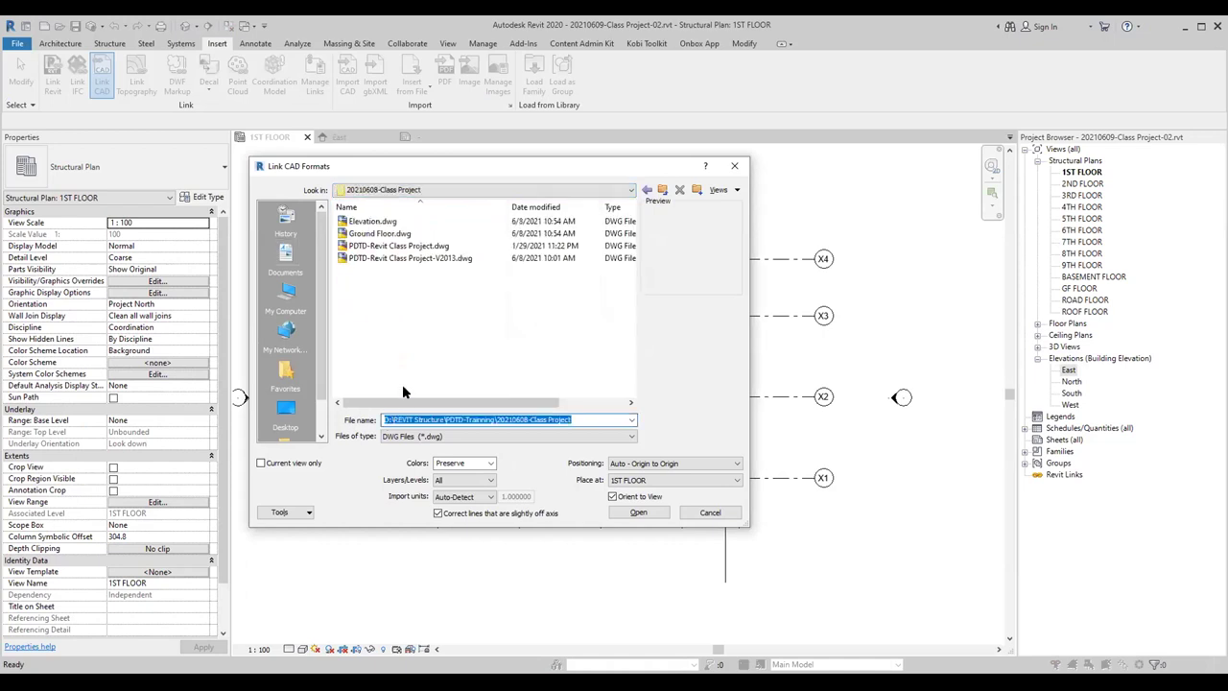
left_click(380, 233)
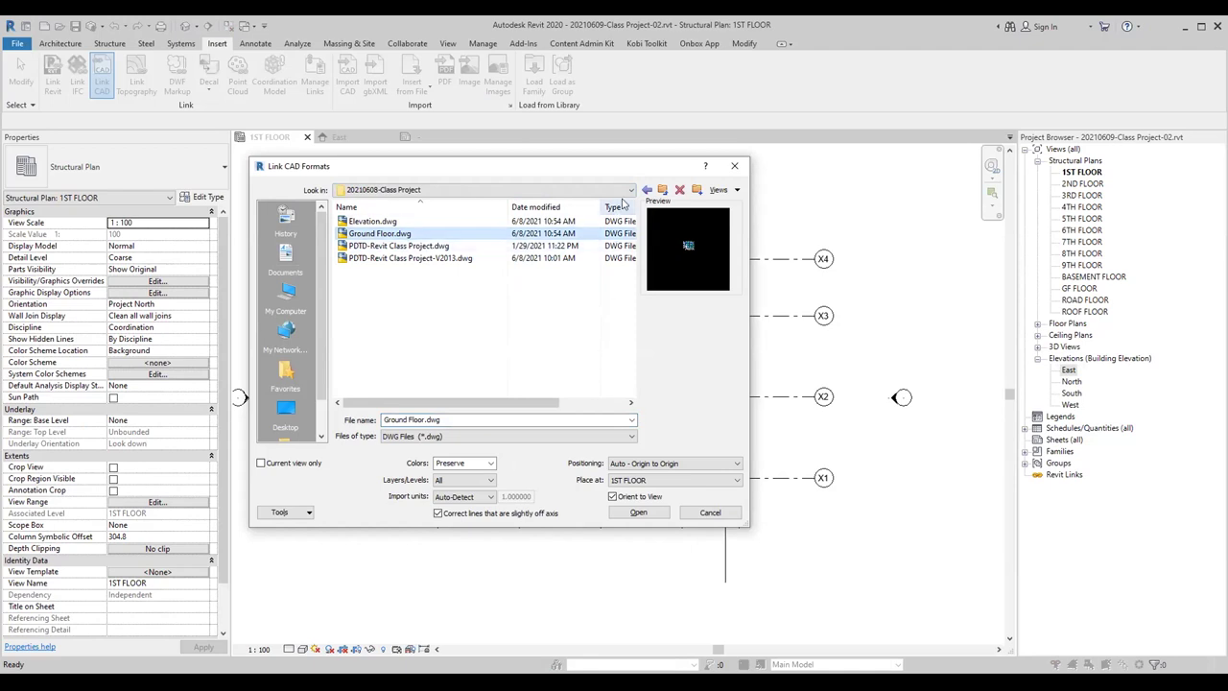
left_click_drag(633, 174, 426, 247)
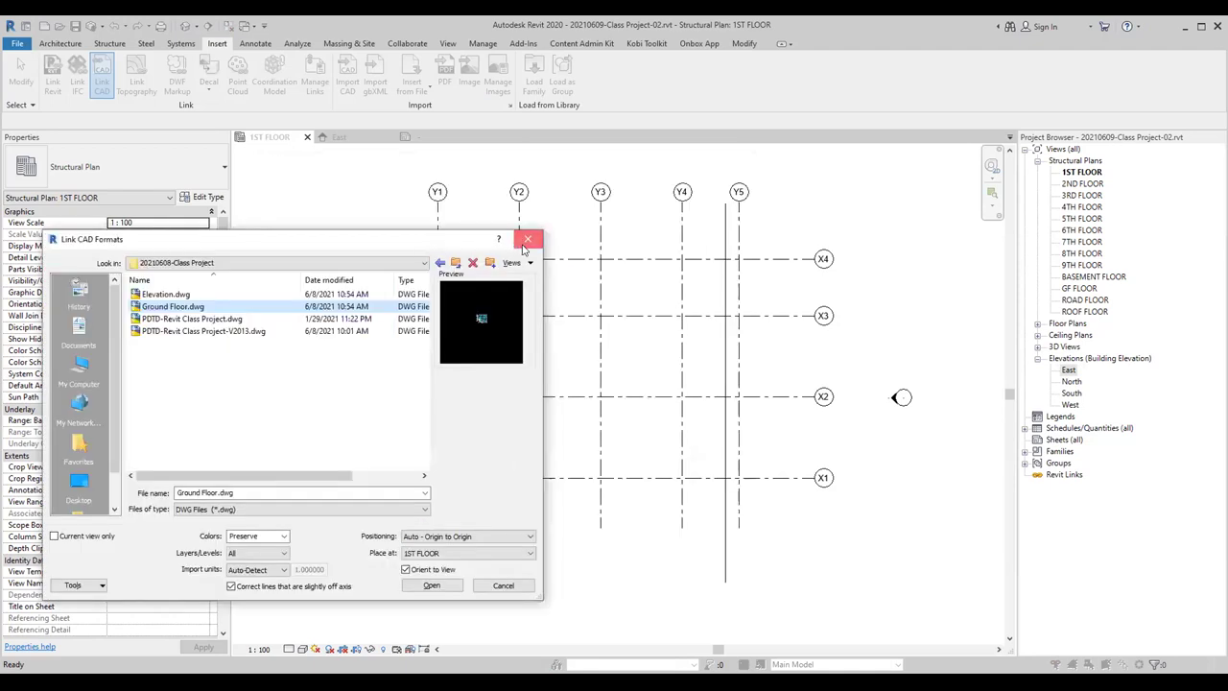
left_click(527, 240)
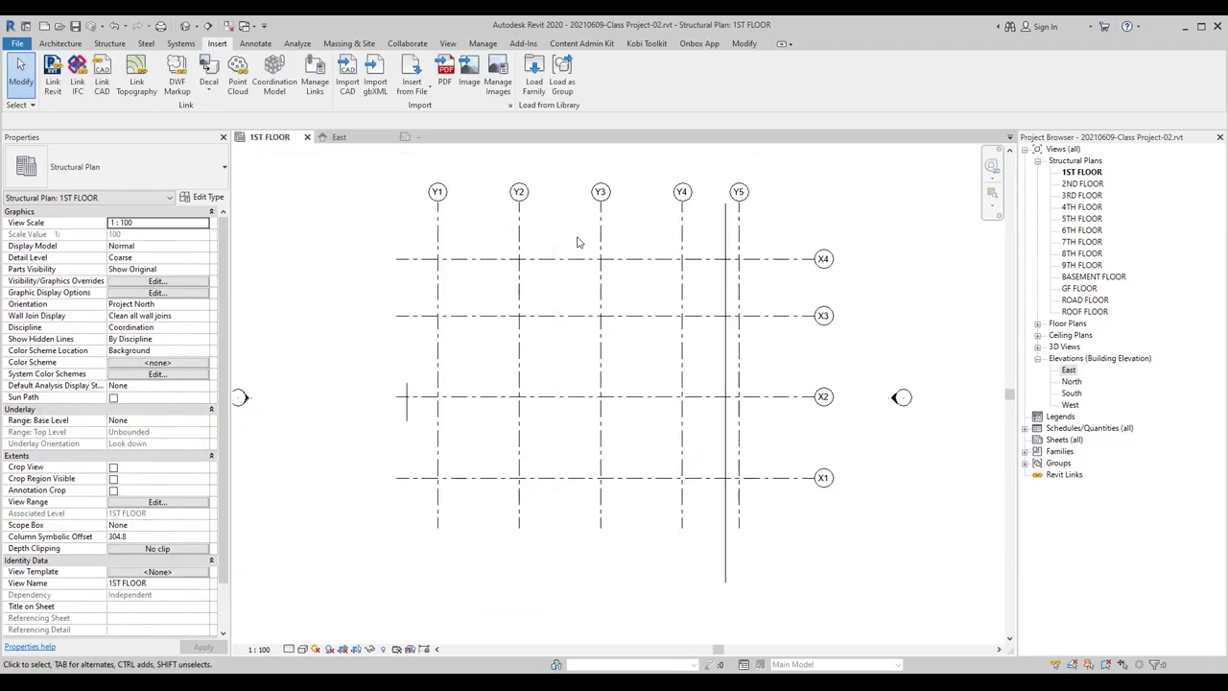
Step: Open GF FLOOR, return to 1ST FLOOR, and close all other open view tabs
left_click(1081, 289)
double_click(1081, 289)
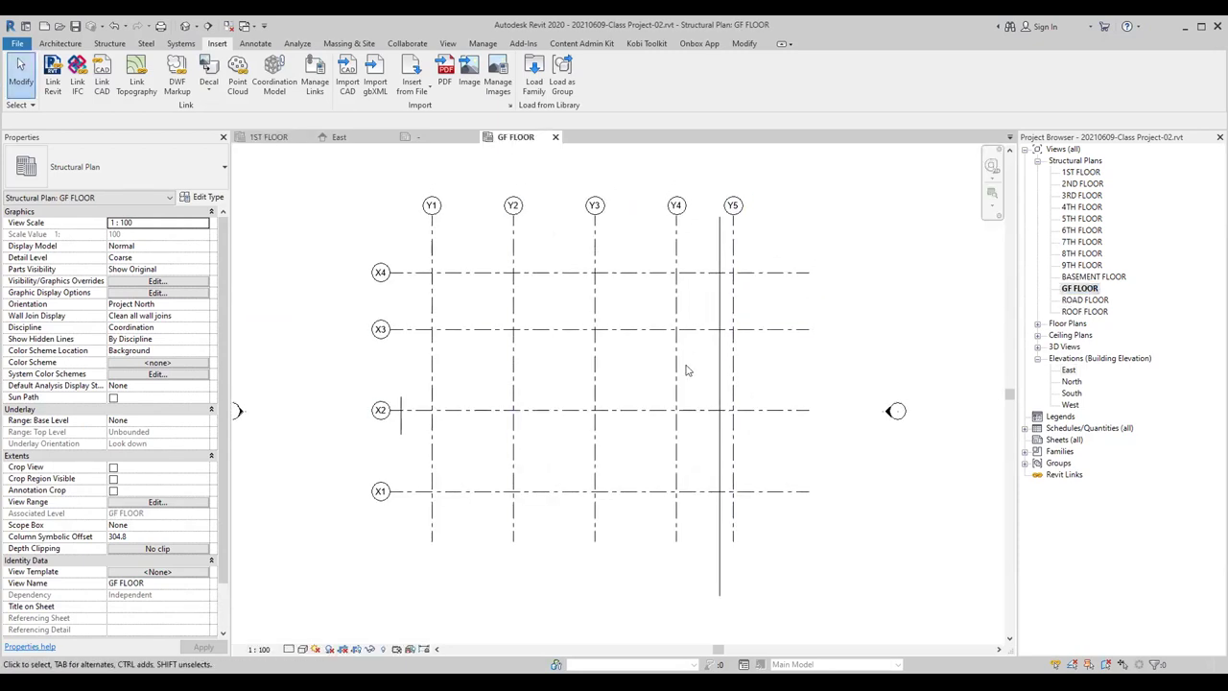
left_click(285, 136)
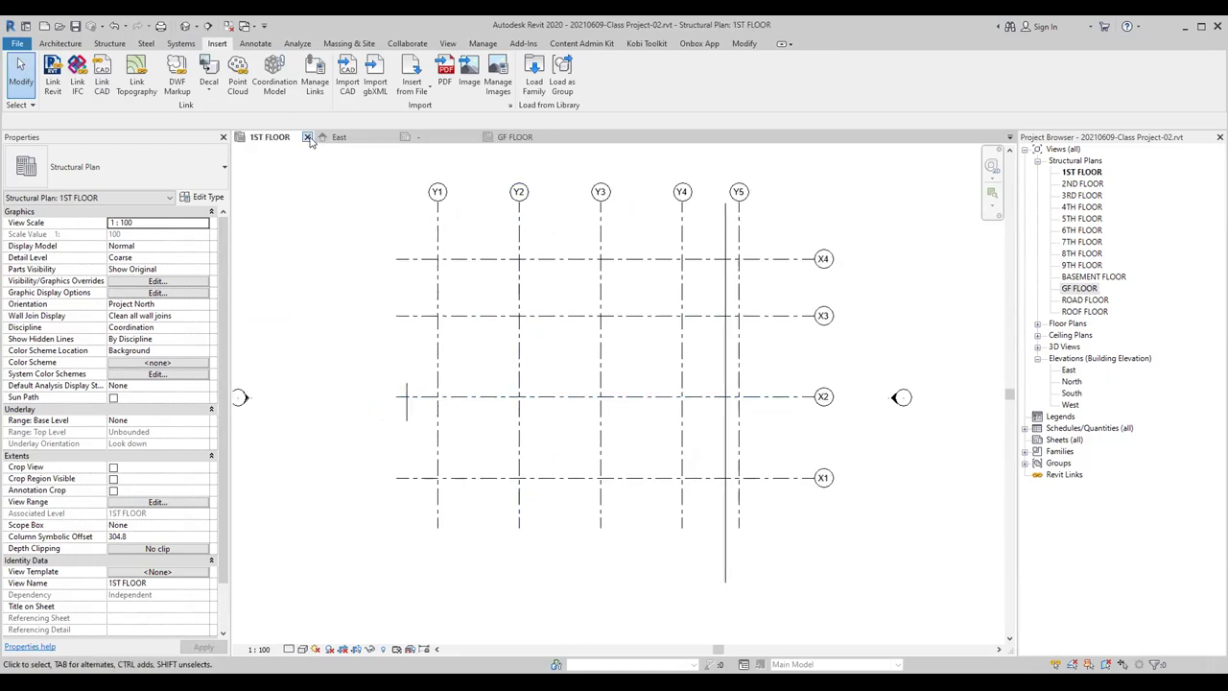
left_click(230, 25)
Step: Delete the imported Elevation.dwg from the 1ST FLOOR plan
middle_click_drag(460, 318, 451, 316)
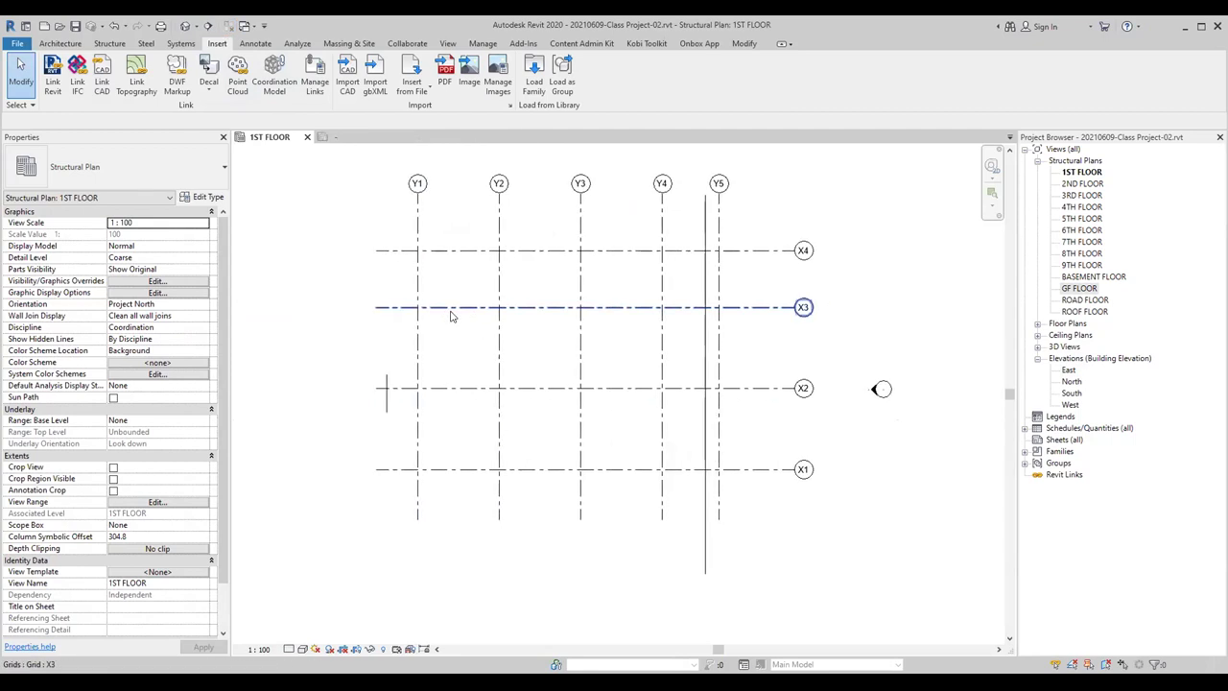
left_click(385, 380)
key("Delete")
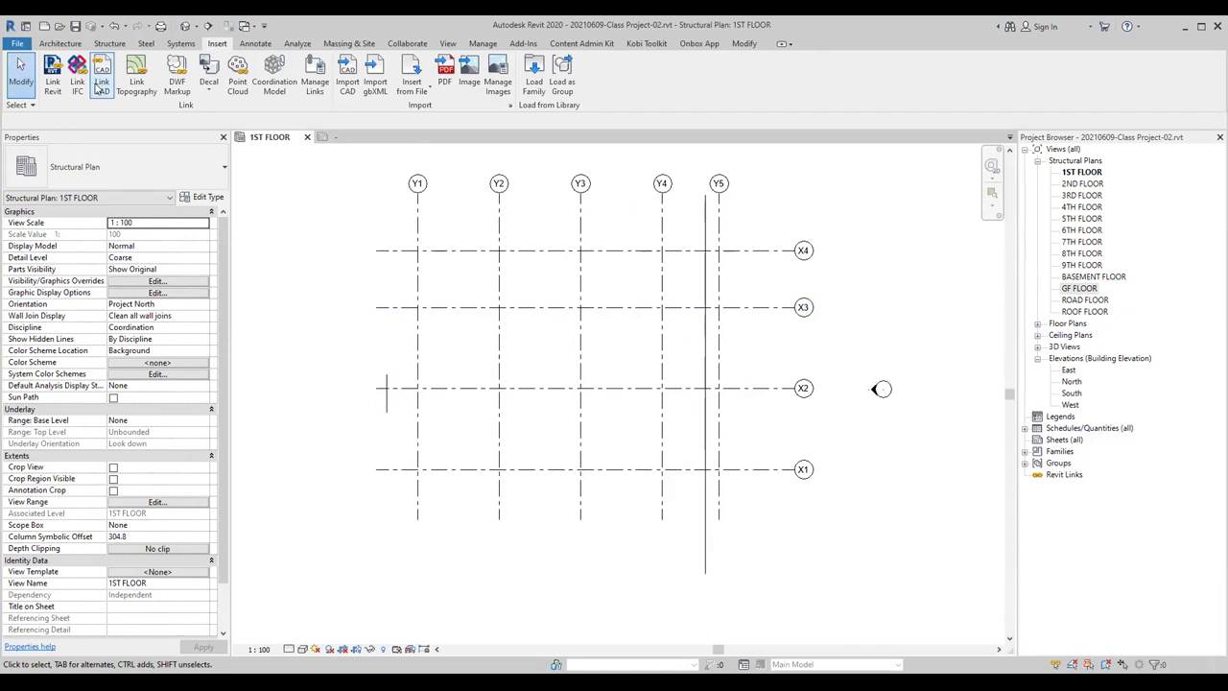
Step: In Import CAD, go to the 20210608-Class Project folder and choose Ground Floor.dwg
left_click(356, 93)
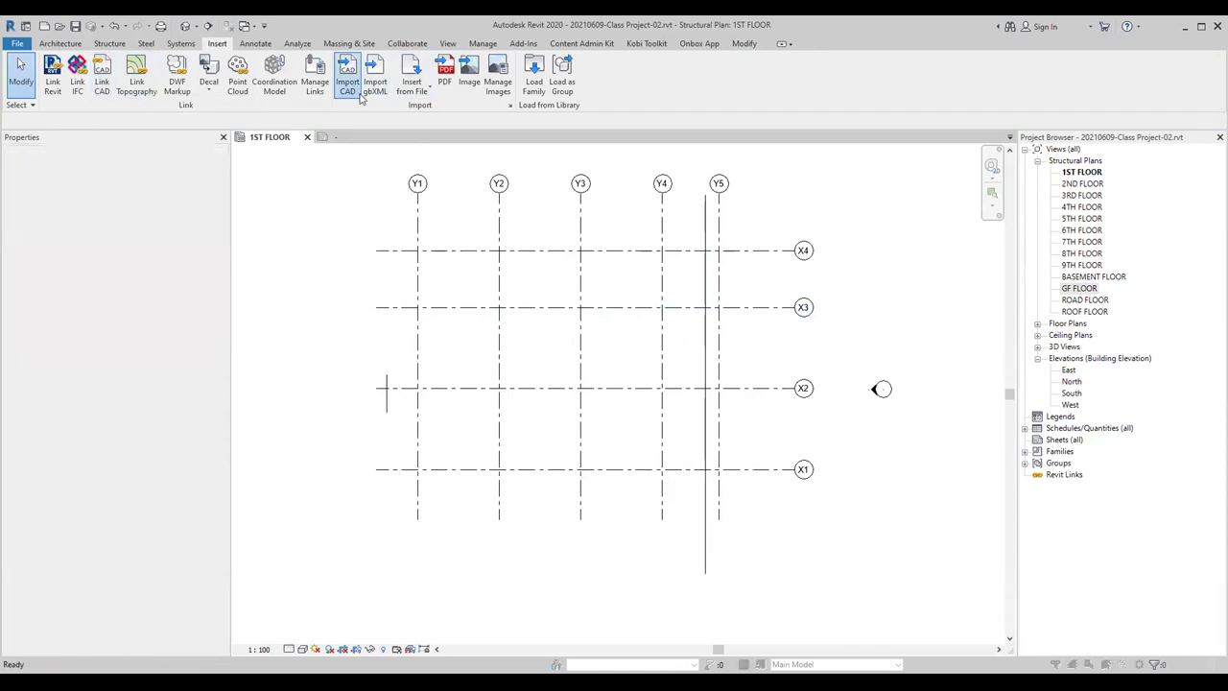
type("D:\\REVIT Structure\\PDTD-Training\\20210608-Class Project")
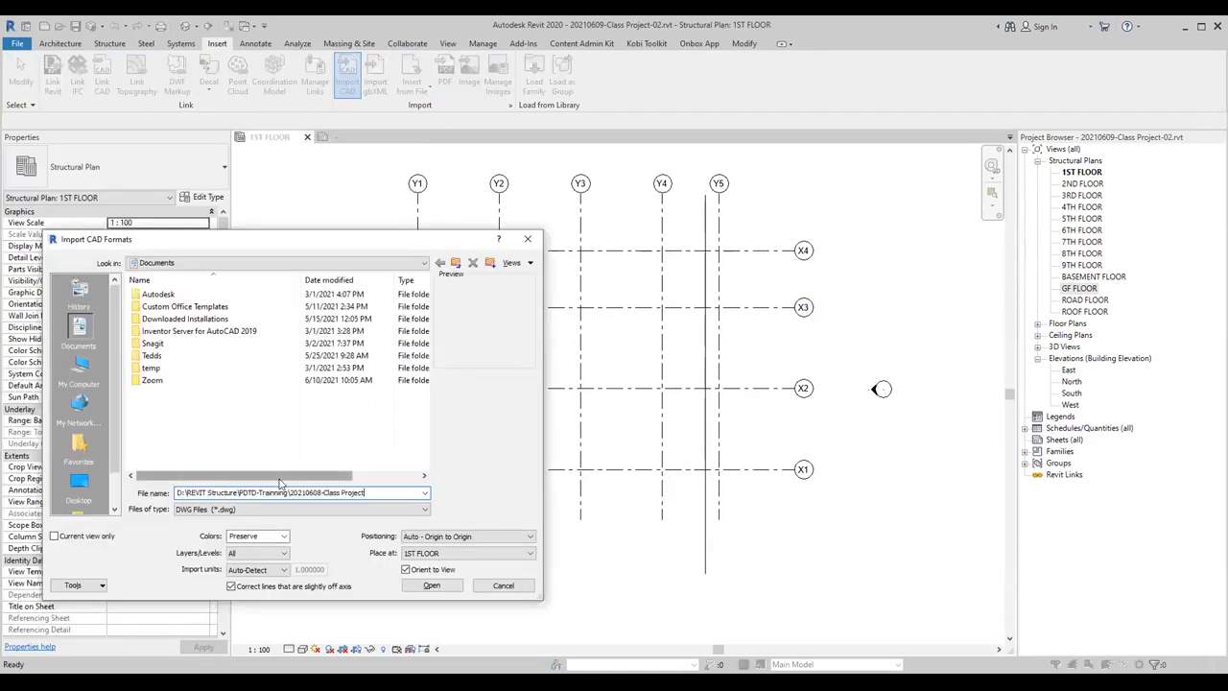
key("Return")
left_click(182, 309)
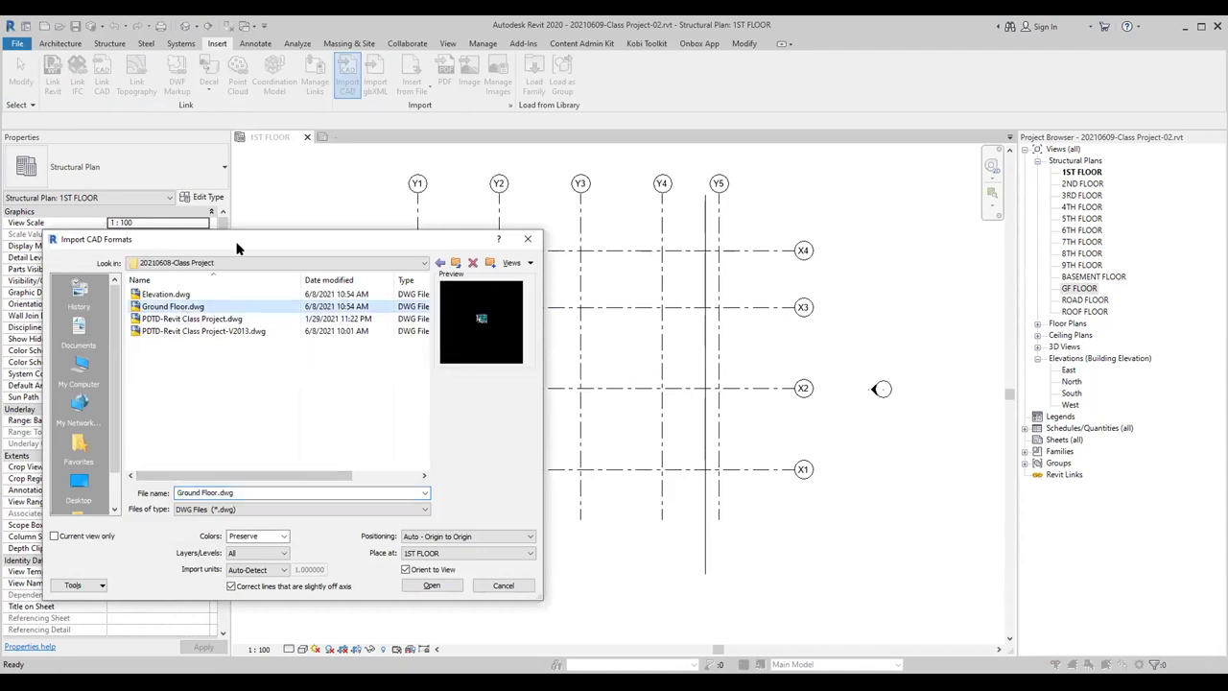
left_click_drag(240, 242, 264, 109)
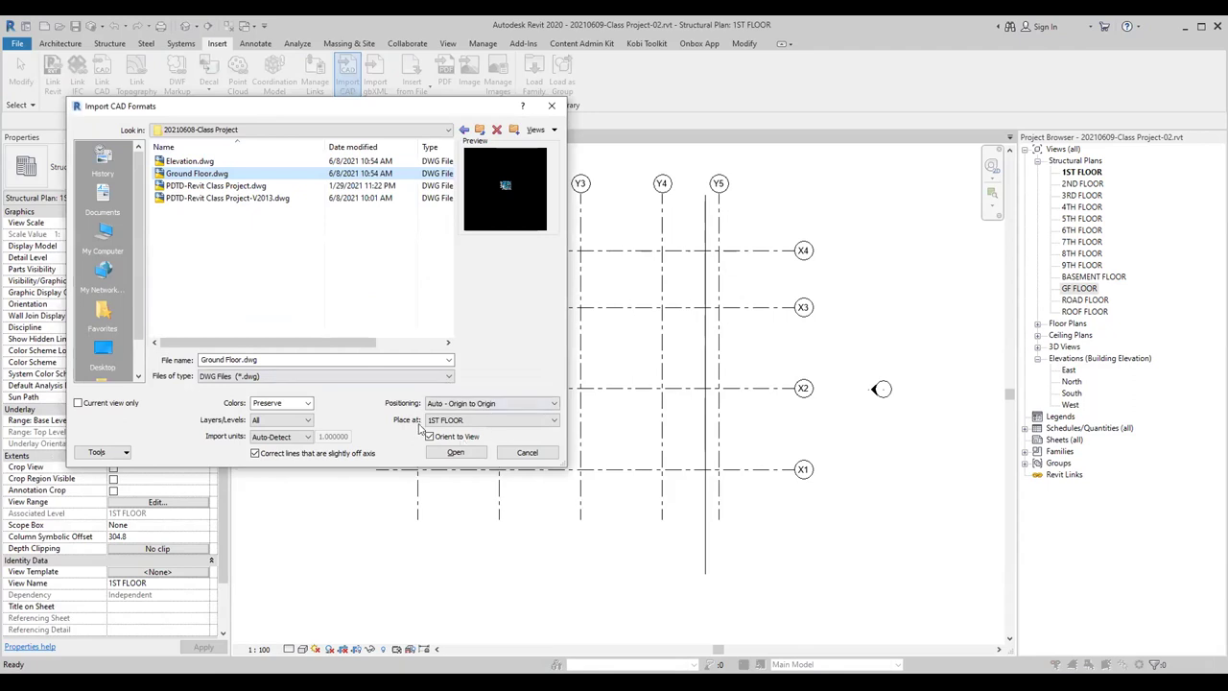
Step: Set import options: place at GF FLOOR, millimeter units, Black and White, all layers, Manual - Center
left_click(467, 423)
left_click(443, 448)
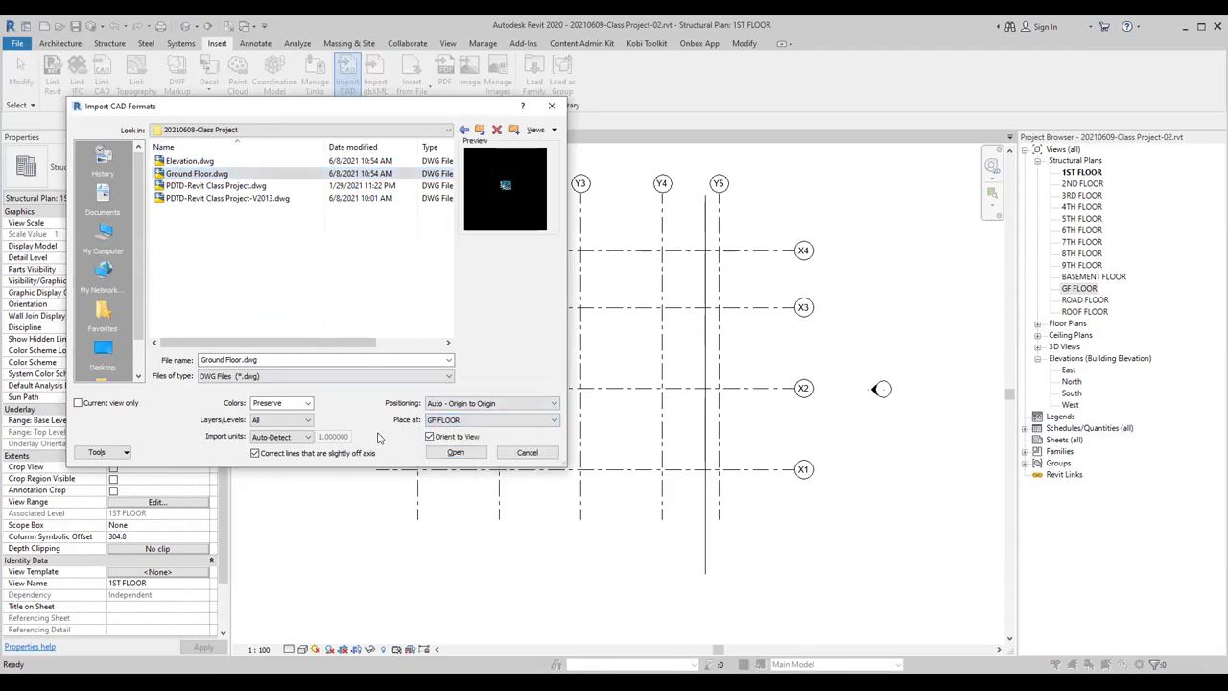
left_click(305, 437)
left_click(297, 499)
left_click(305, 404)
left_click(283, 420)
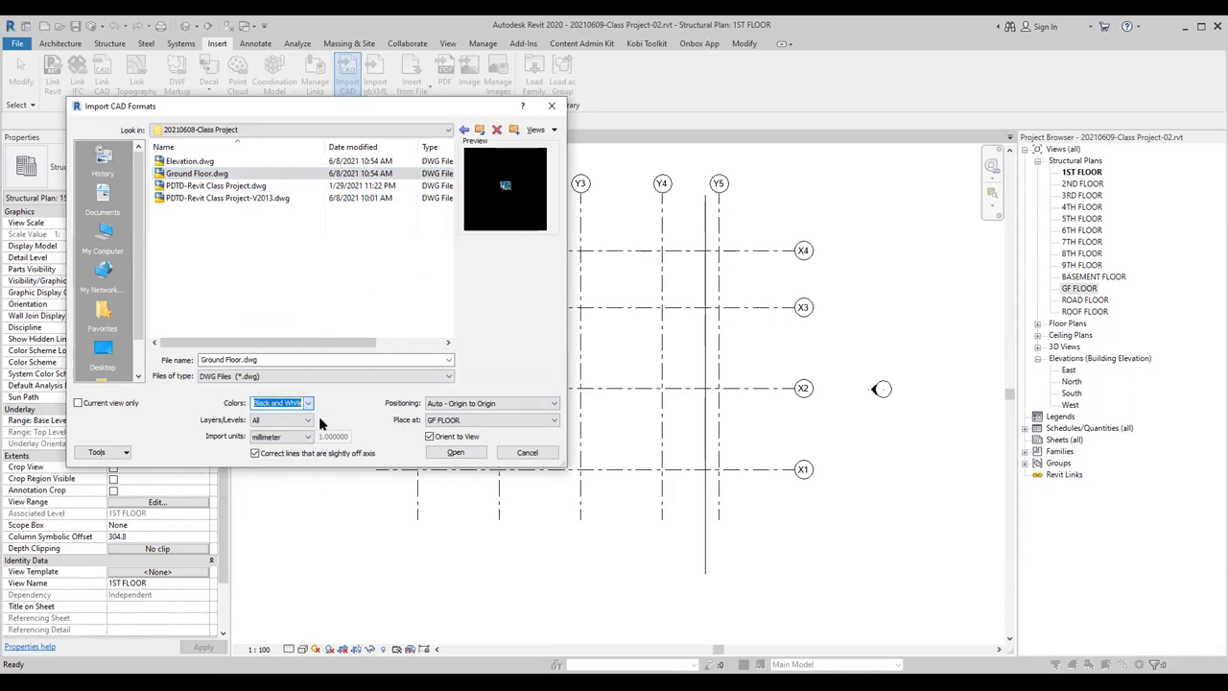
left_click(307, 420)
left_click(299, 432)
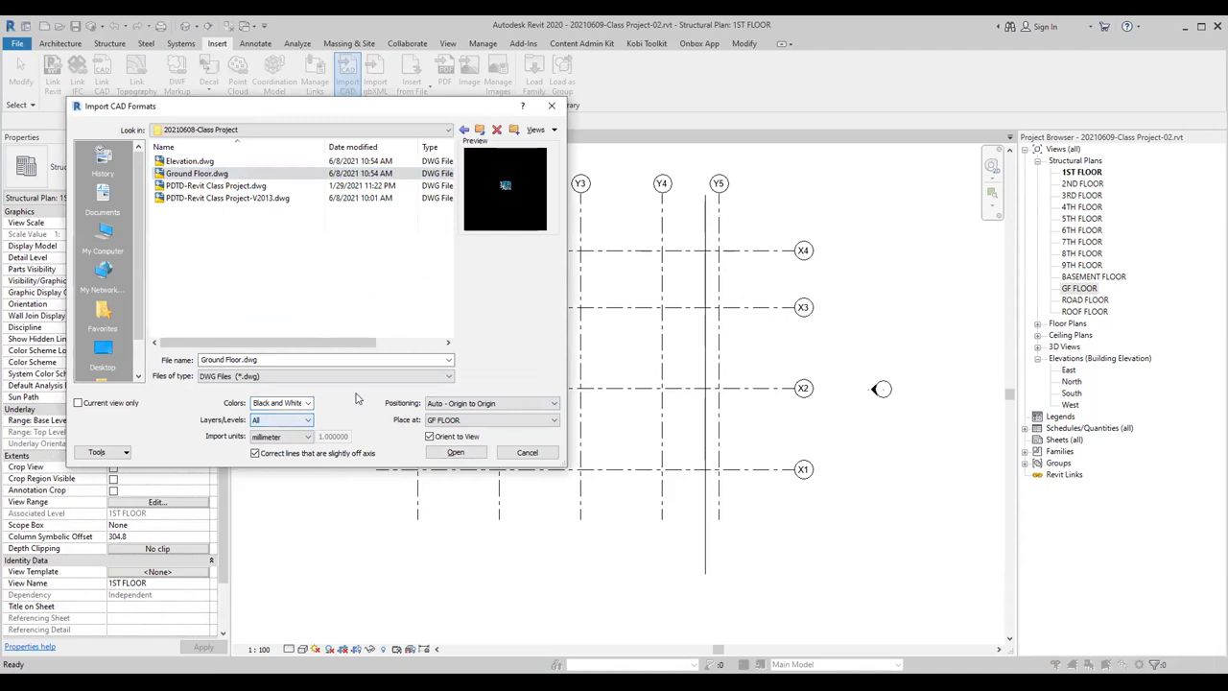
left_click(460, 405)
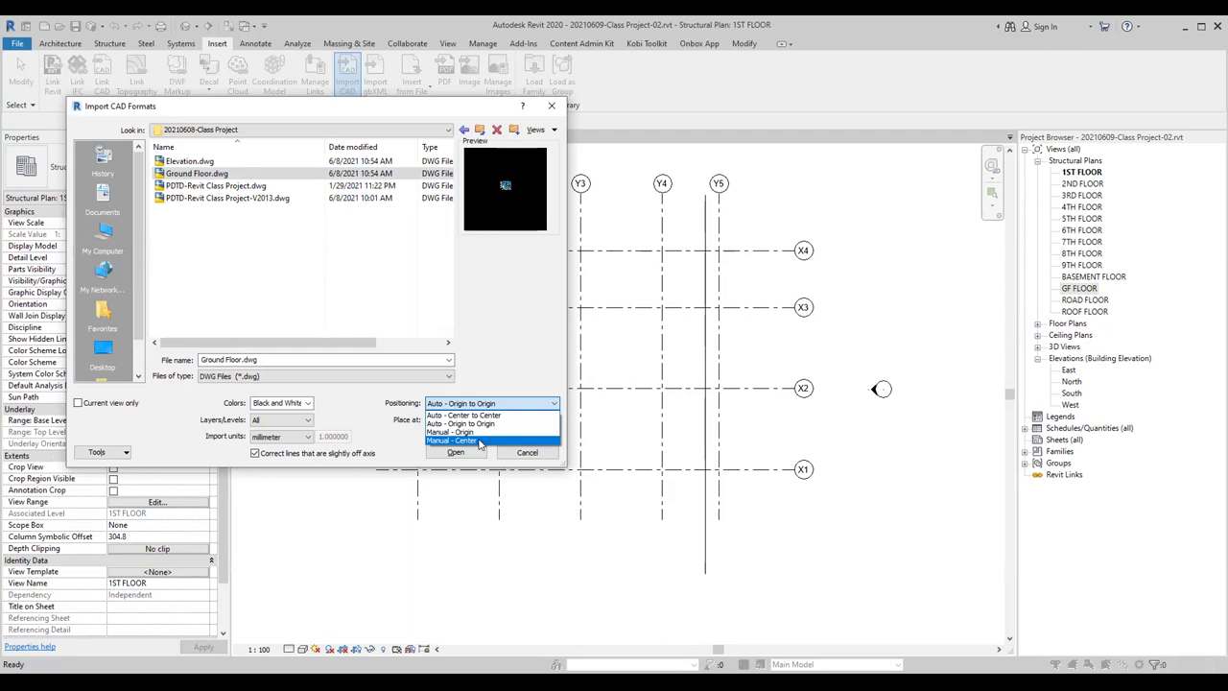
left_click(475, 442)
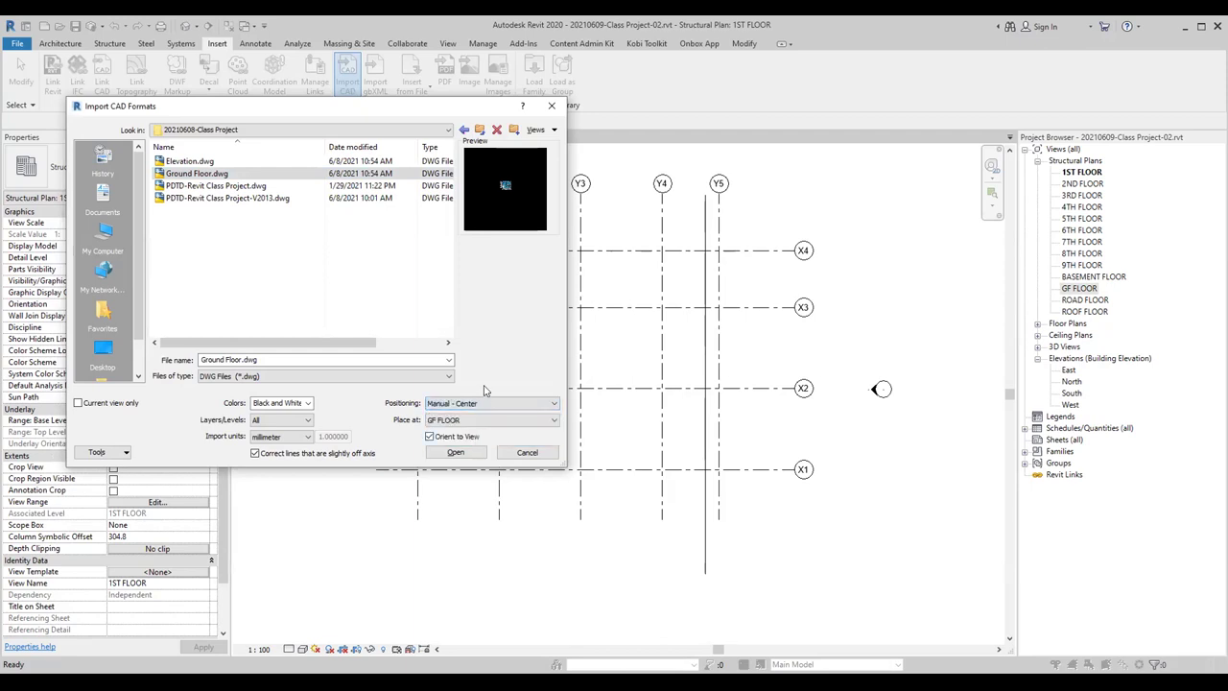
Step: Import Ground Floor.dwg, place it in the 1ST FLOOR plan, and zoom out to see it beside the grids
left_click(456, 452)
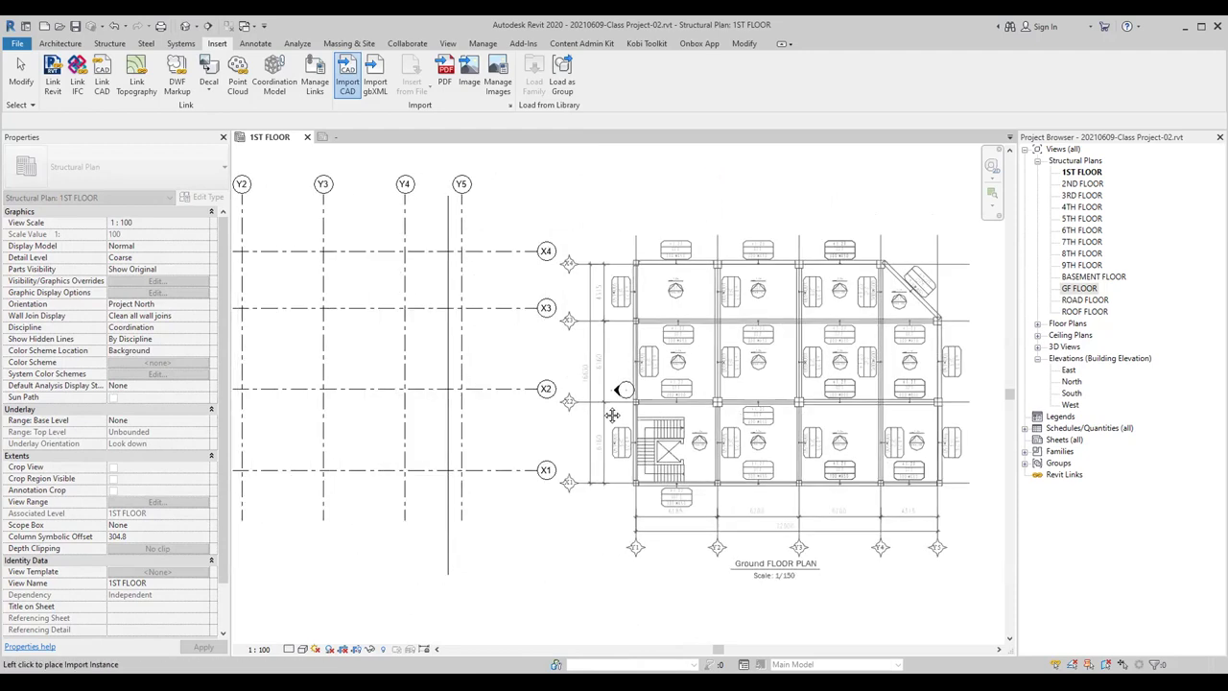
left_click(562, 459)
right_click(483, 372)
key("Escape")
scroll(441, 390, "down", 2)
scroll(767, 440, "up", 1)
scroll(768, 440, "up", 1)
scroll(768, 441, "up", 1)
scroll(767, 440, "up", 1)
scroll(767, 440, "up", 2)
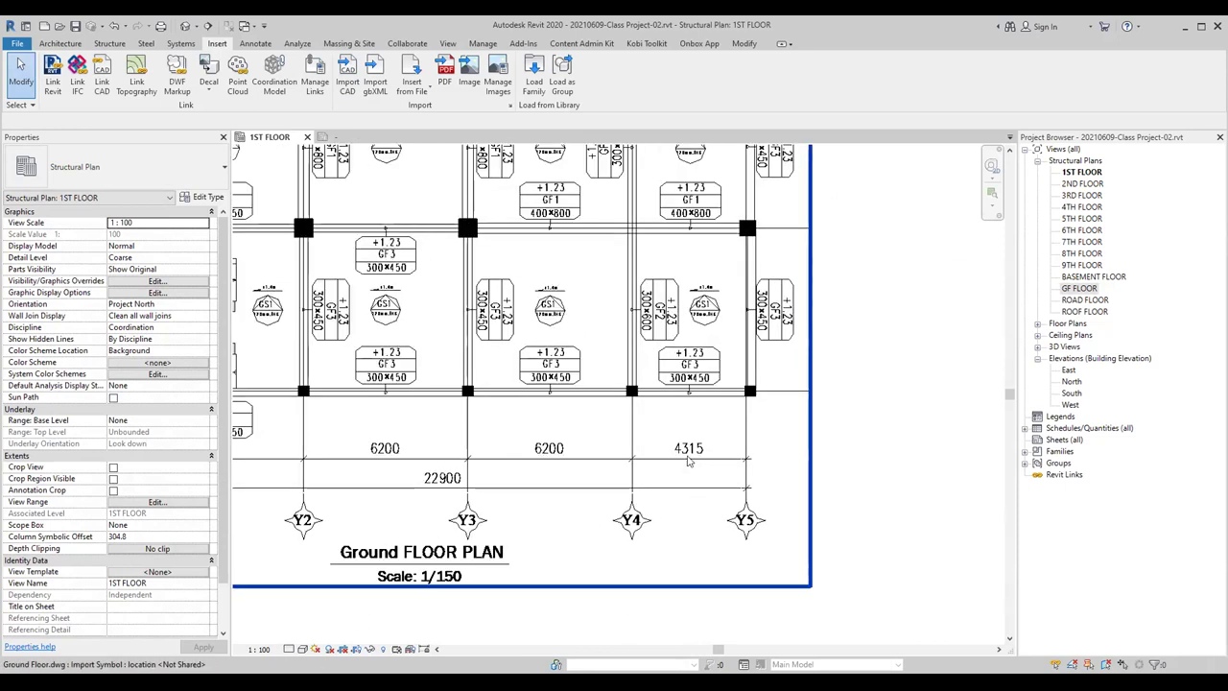
scroll(563, 410, "down", 4)
scroll(563, 410, "down", 2)
scroll(563, 410, "up", 2)
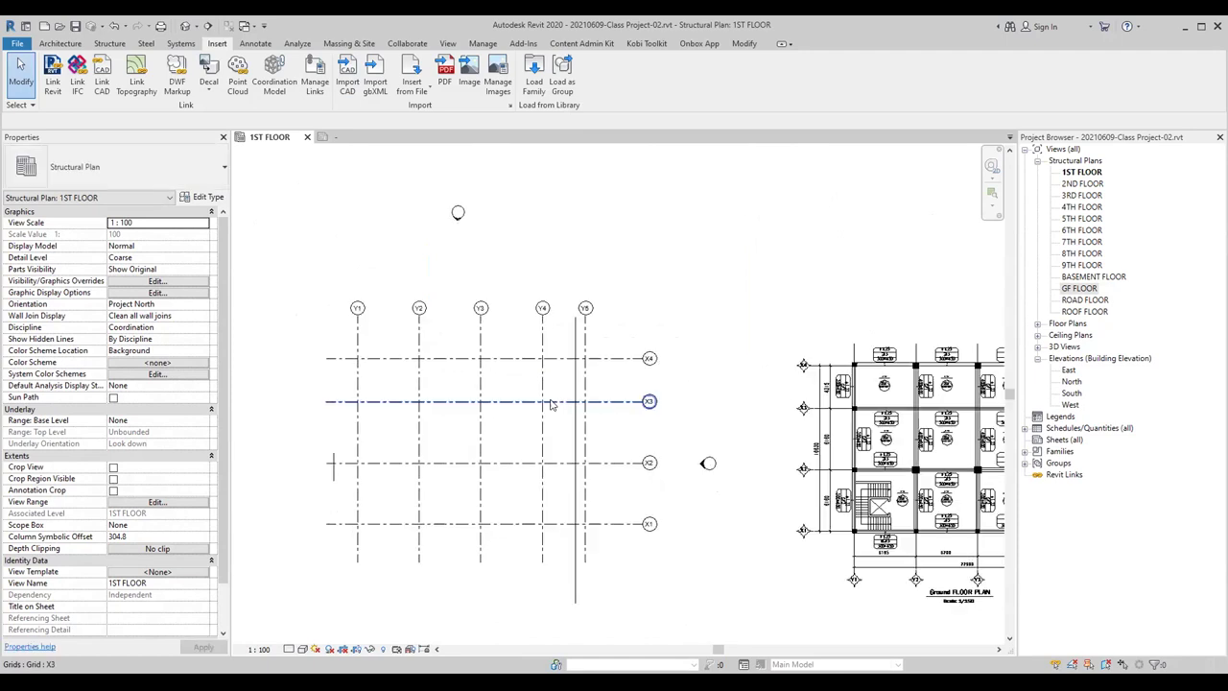
Step: Open the GF FLOOR plan and close the grid head family without saving changes
double_click(1076, 290)
left_click(307, 136)
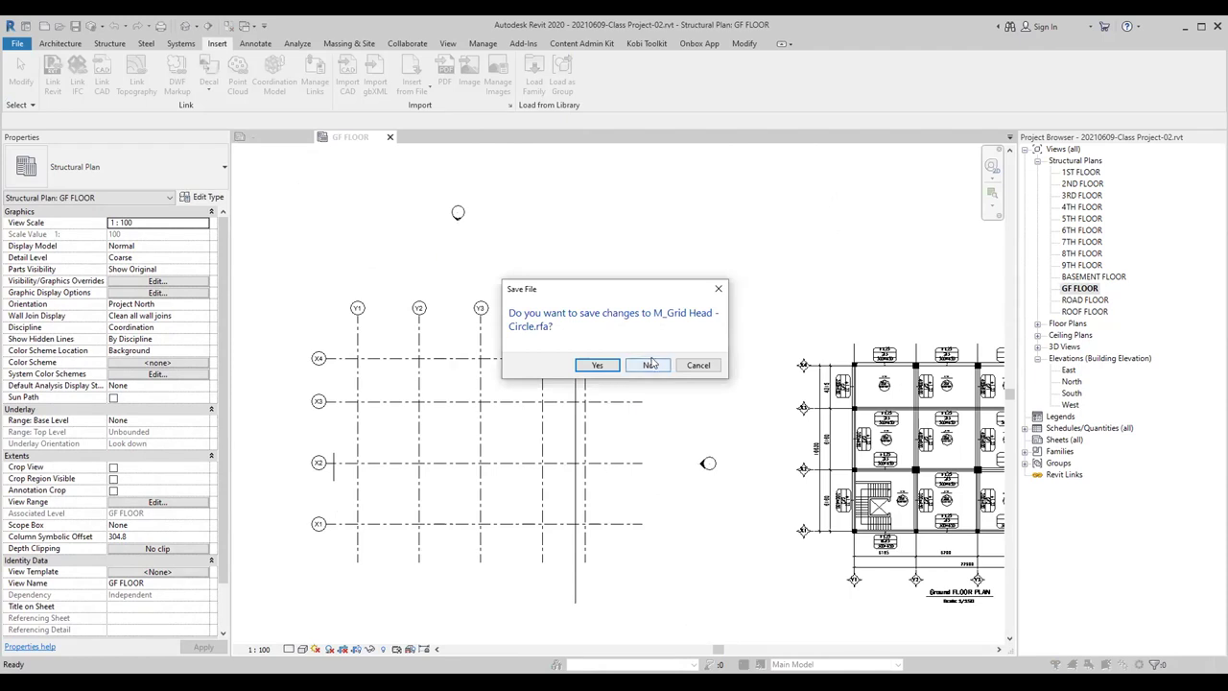
left_click(648, 365)
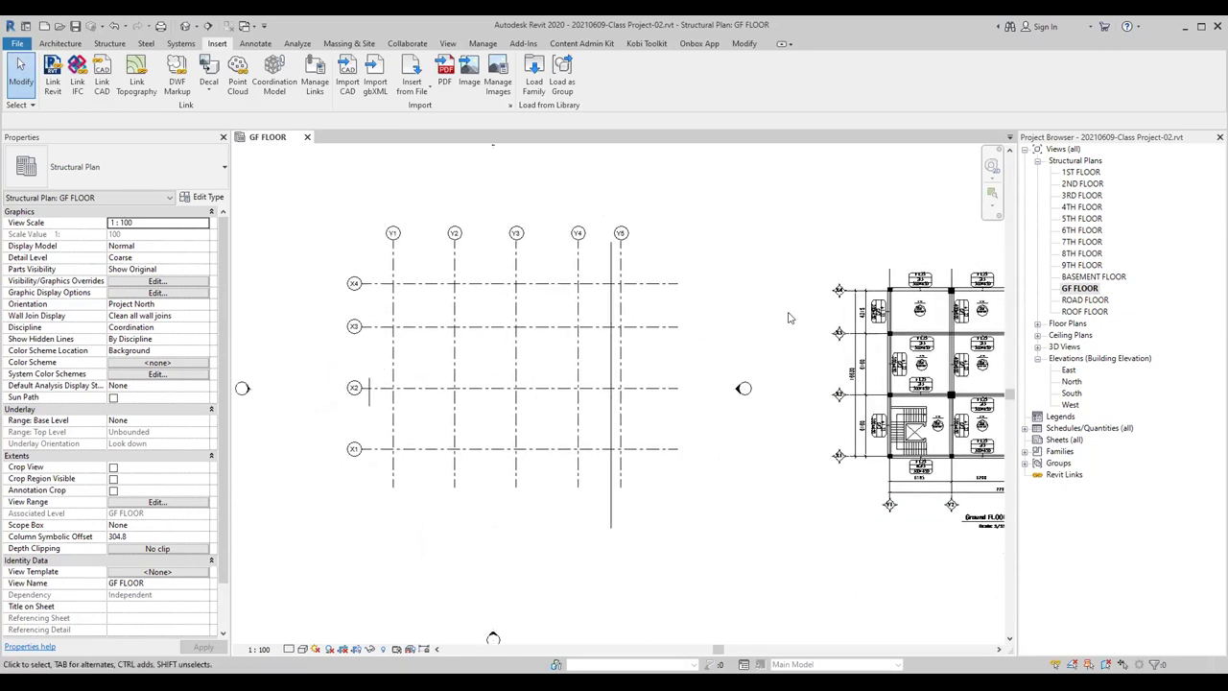
Step: Use Align (AL) to snap the drawing's grid lines onto grid Y1 and the top horizontal grid
key("a")
key("l")
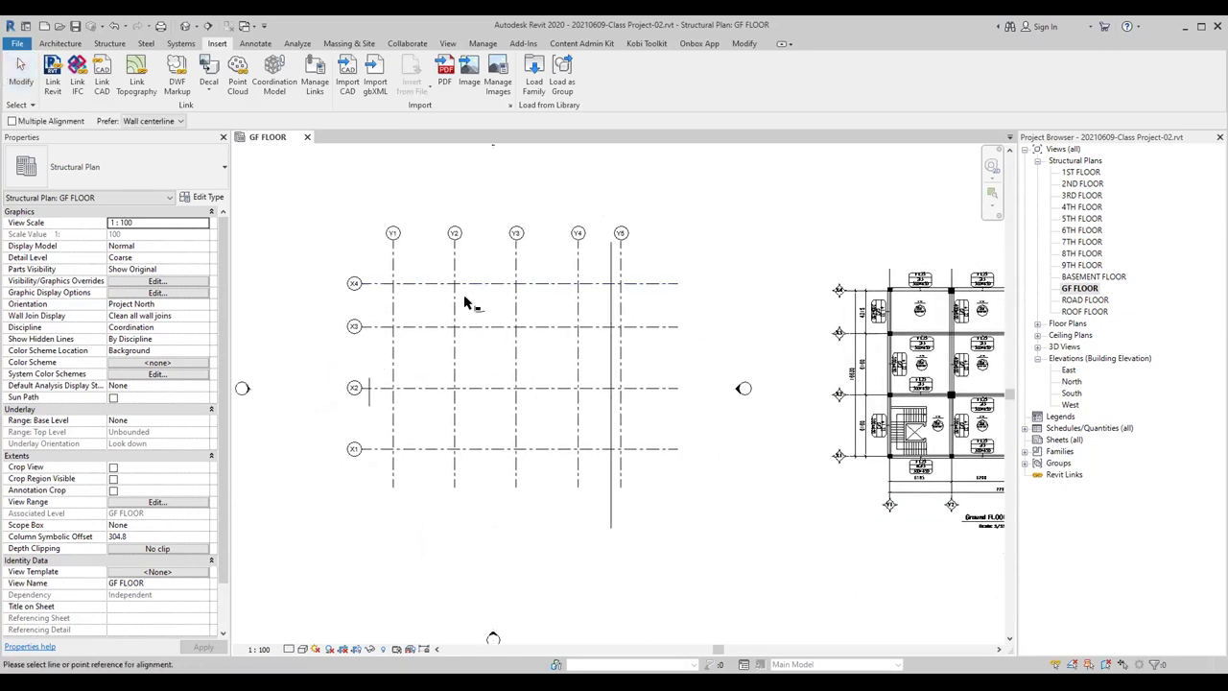
left_click(394, 305)
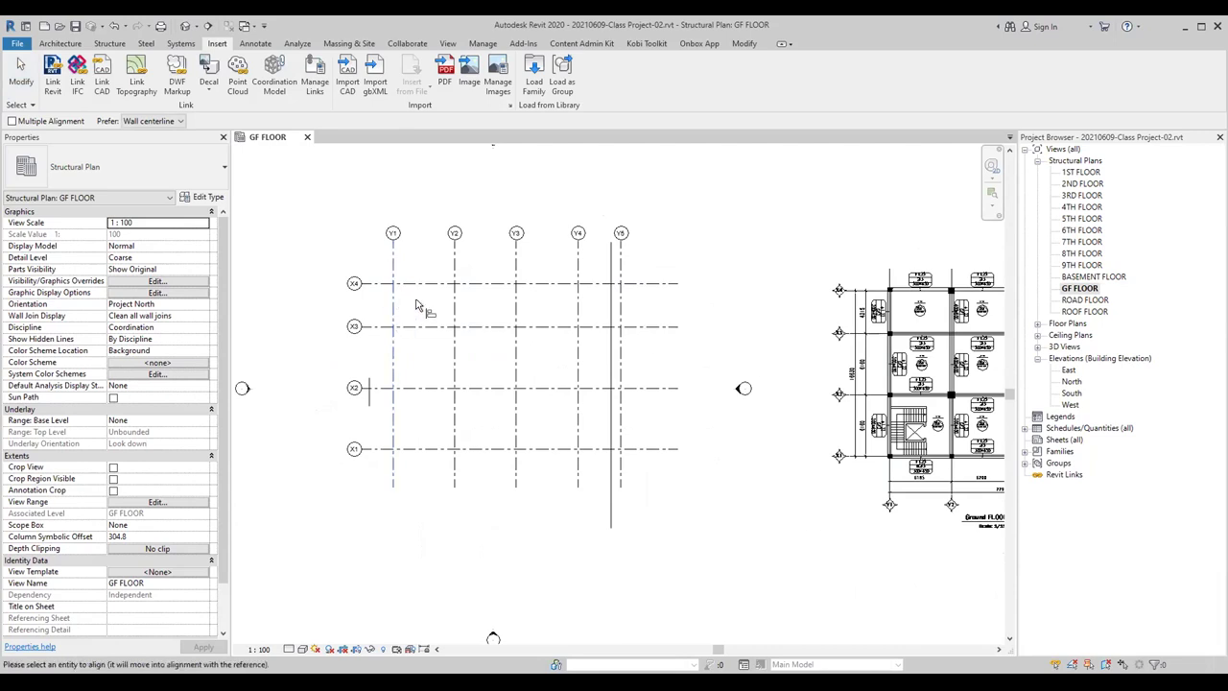
left_click(889, 281)
scroll(538, 326, "up", 2)
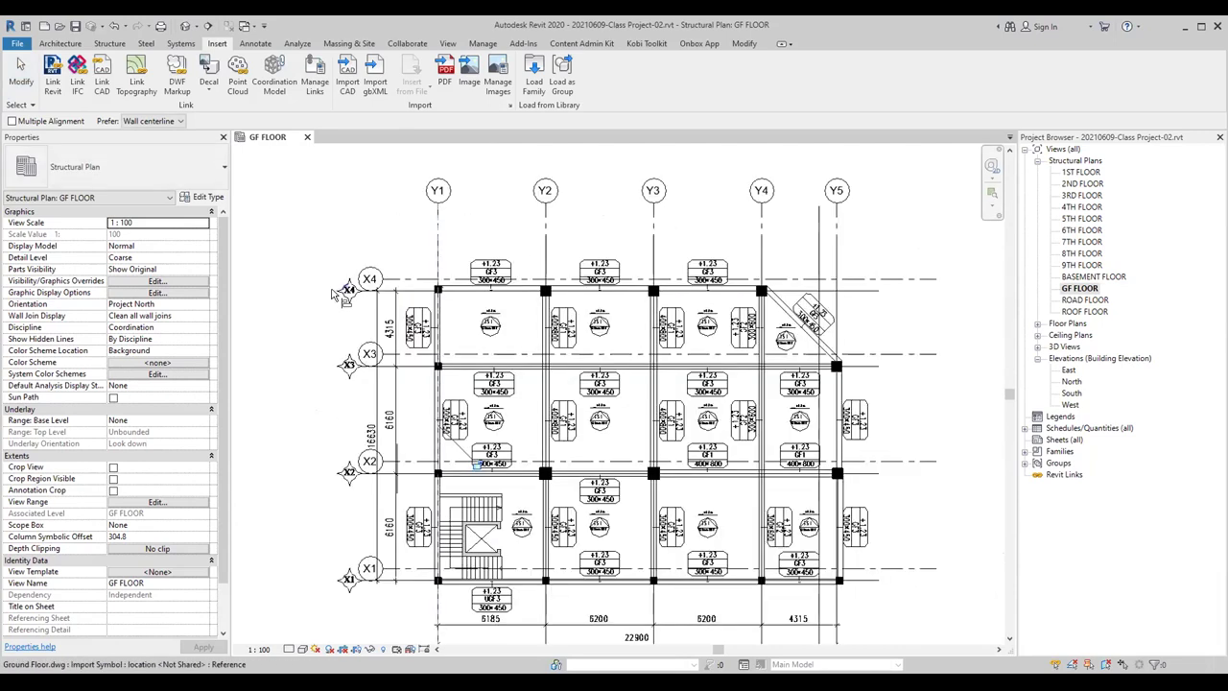
scroll(542, 324, "up", 3)
scroll(545, 324, "down", 2)
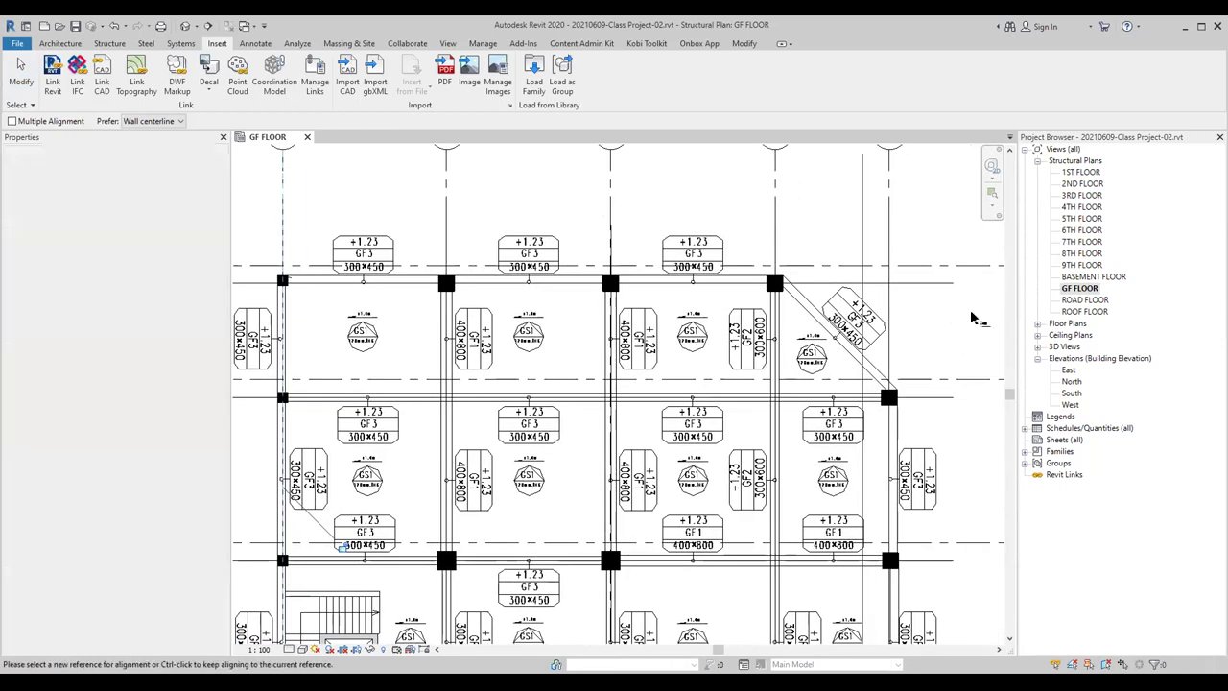
scroll(972, 310, "up", 2)
left_click(831, 315)
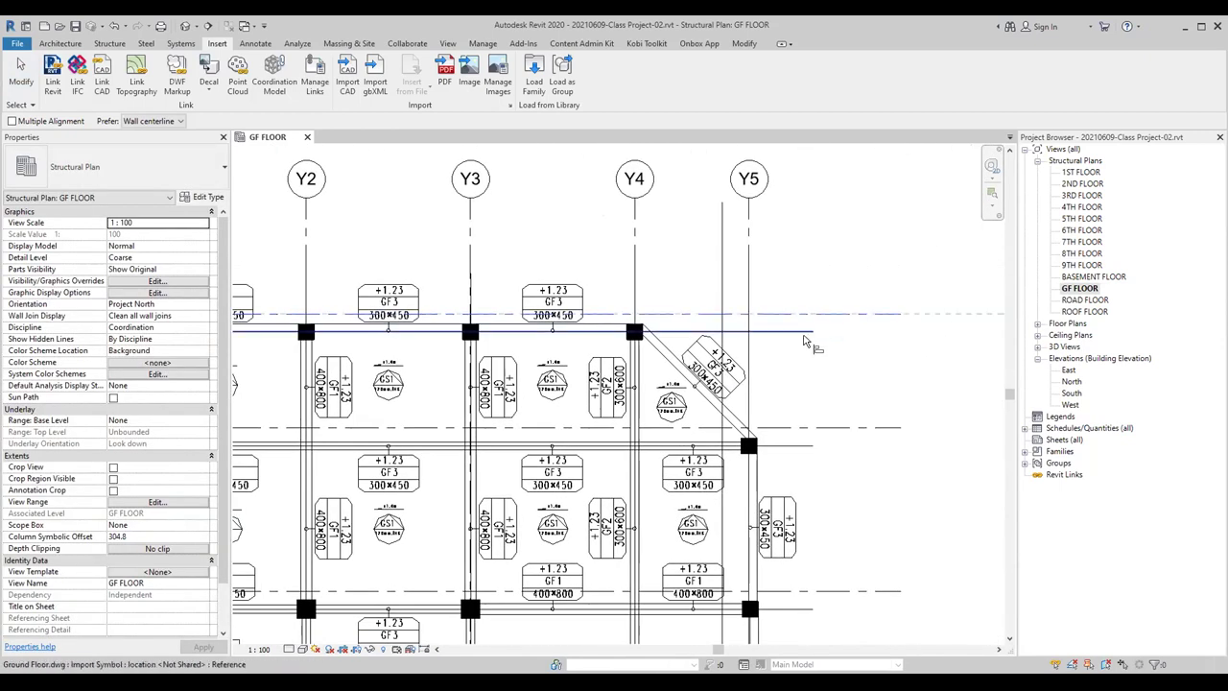
left_click(811, 332)
Step: Review the aligned drawing over the grids and exit the Align tool
scroll(878, 354, "down", 1)
scroll(873, 326, "down", 1)
scroll(870, 293, "down", 1)
scroll(560, 569, "up", 2)
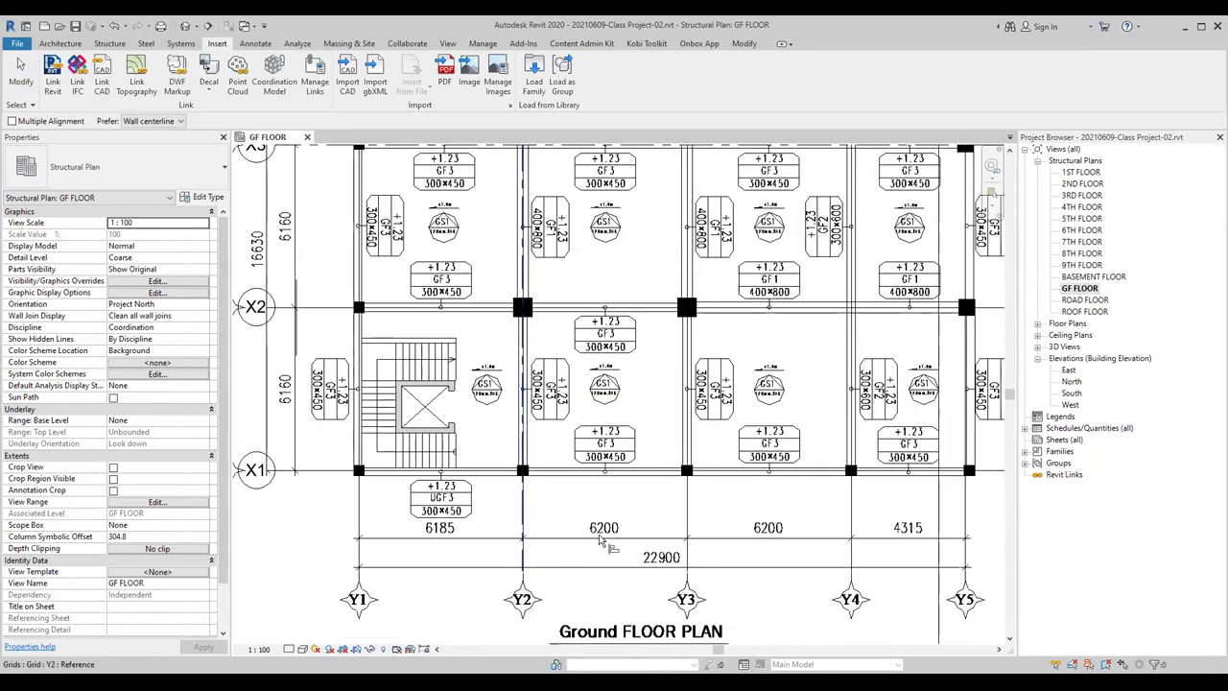
scroll(461, 499, "down", 1)
scroll(576, 498, "down", 1)
scroll(825, 497, "down", 1)
scroll(846, 497, "up", 2)
scroll(795, 466, "up", 1)
scroll(796, 439, "down", 2)
scroll(846, 440, "down", 1)
middle_click_drag(871, 388, 856, 442)
right_click(333, 186)
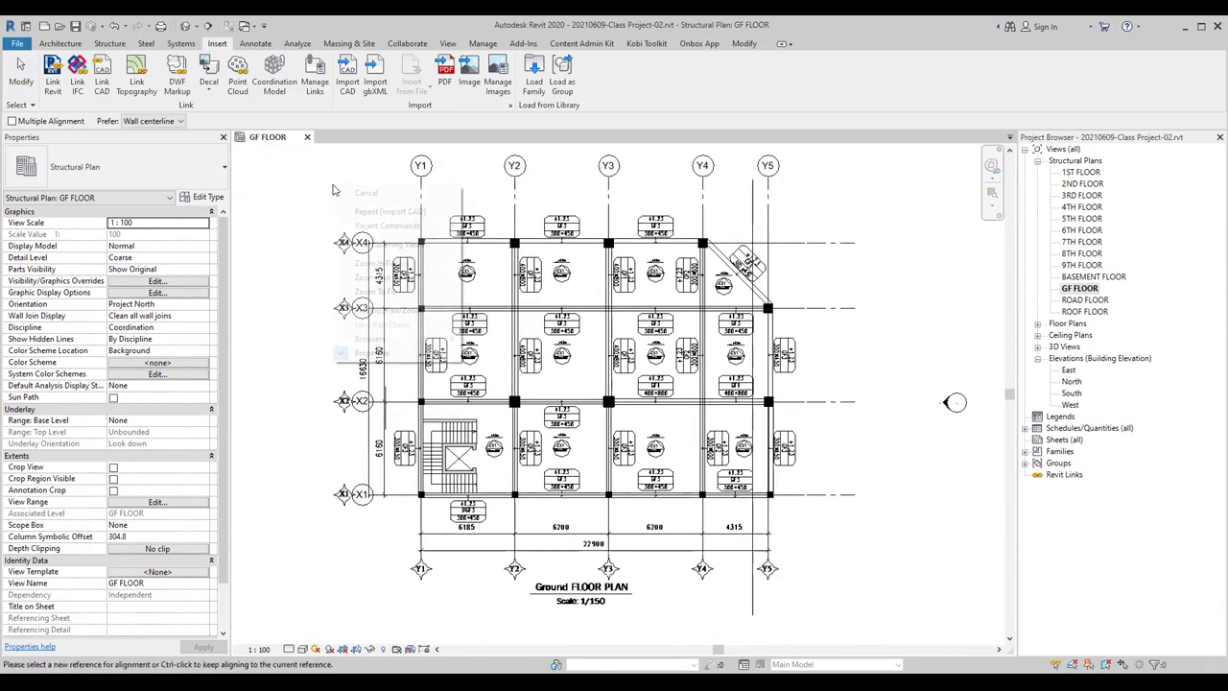
left_click(362, 195)
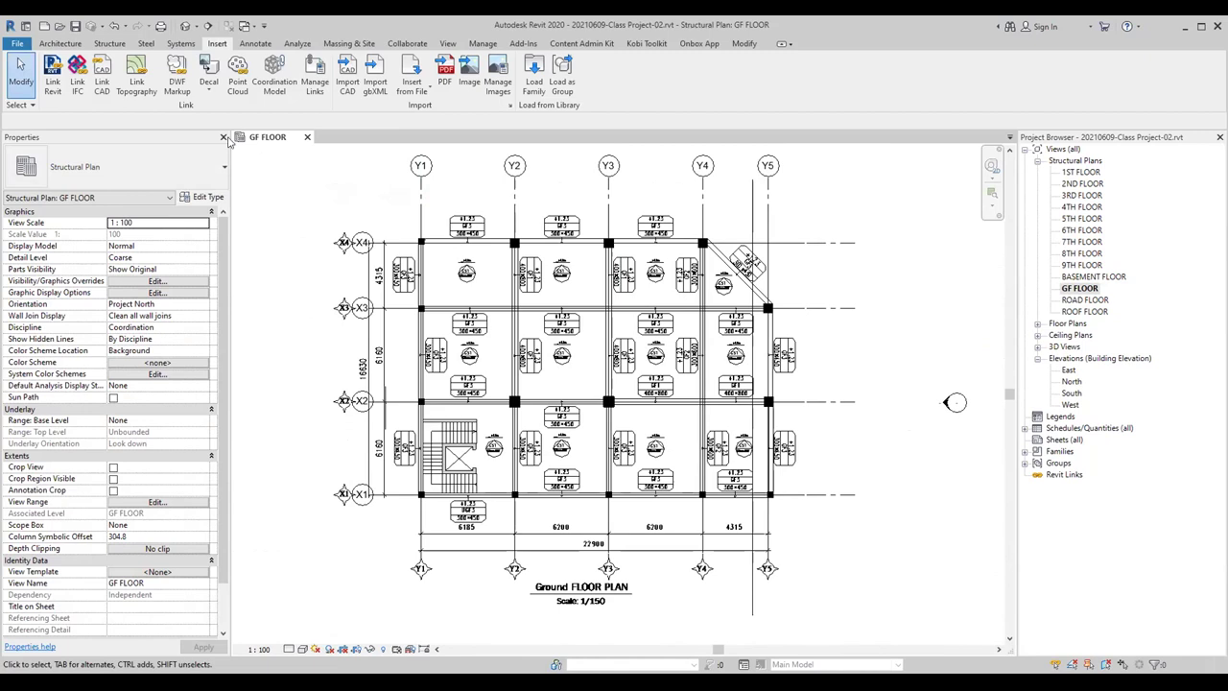
Step: Start Structure > Column, view the column types, then cancel placement
left_click(110, 43)
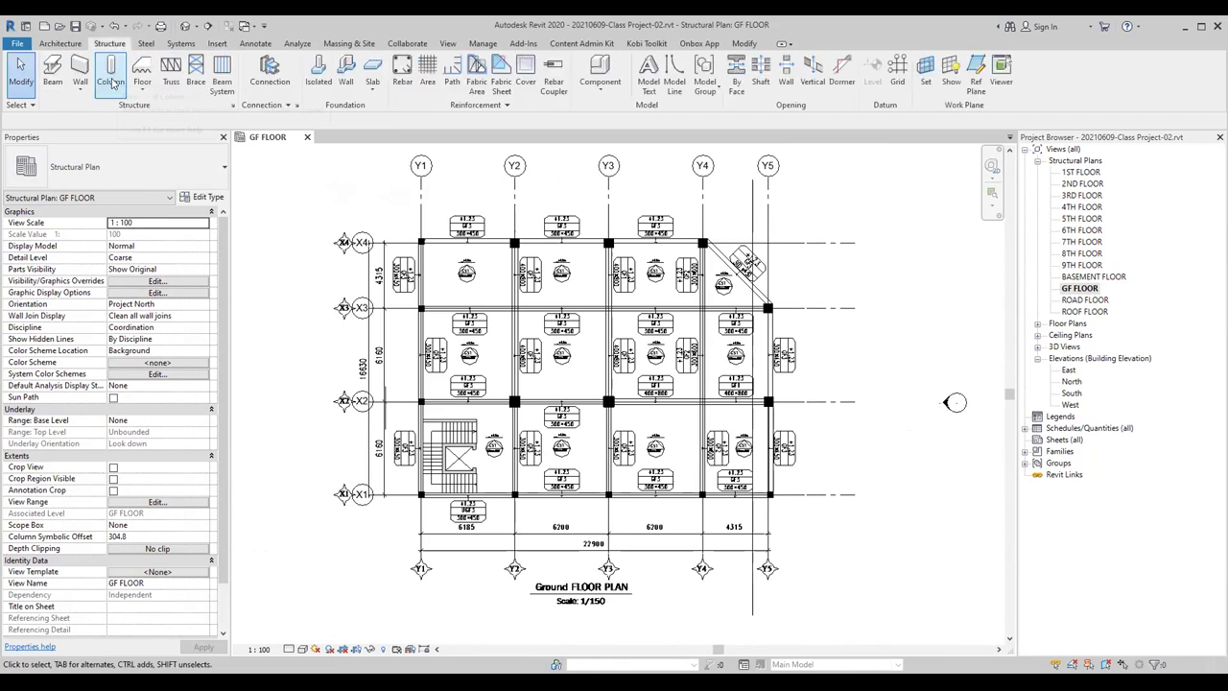
left_click(110, 78)
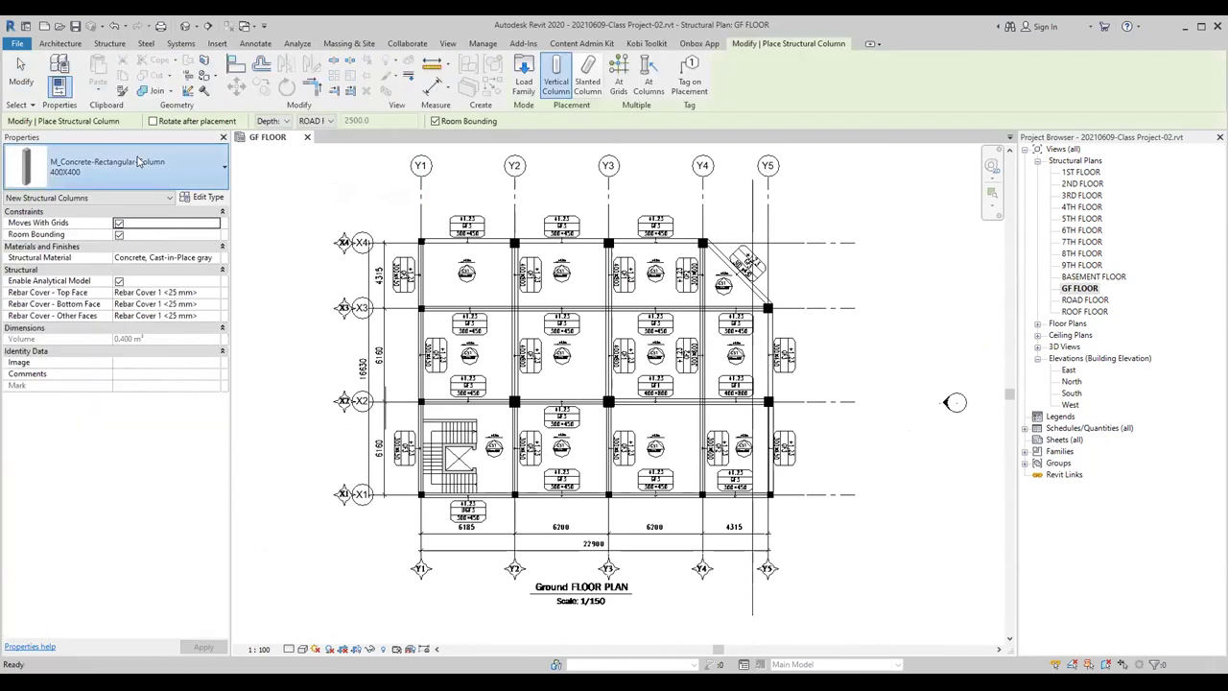
left_click(137, 162)
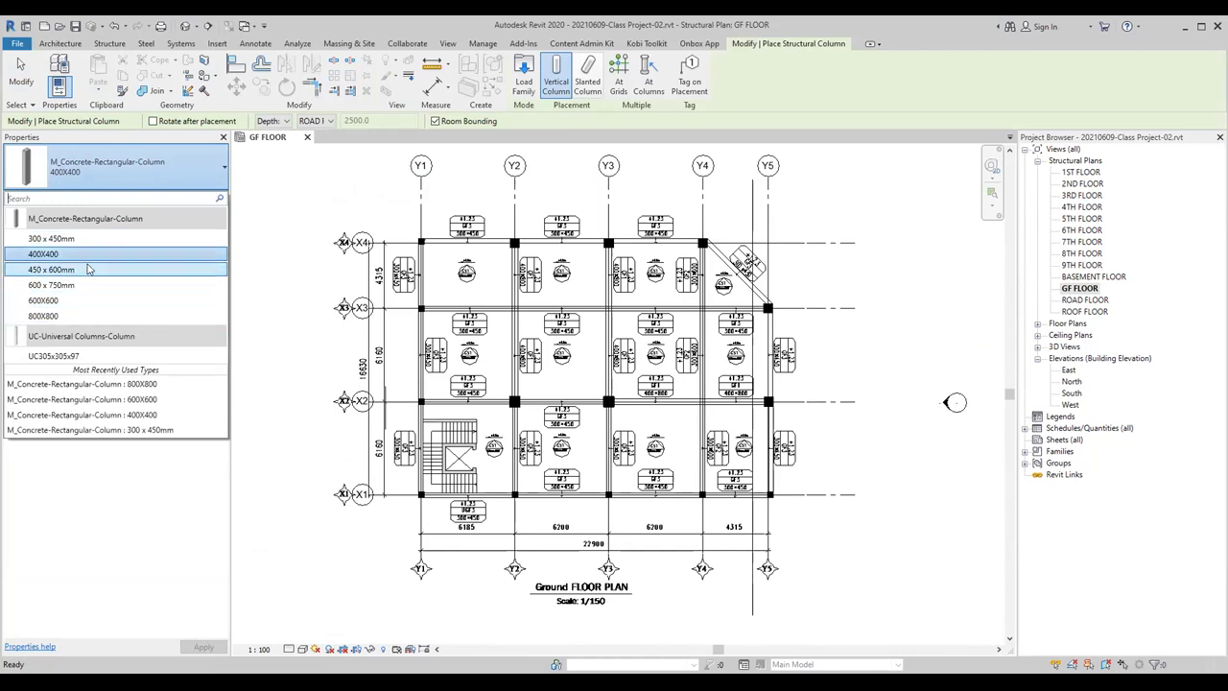
right_click(283, 204)
left_click(307, 212)
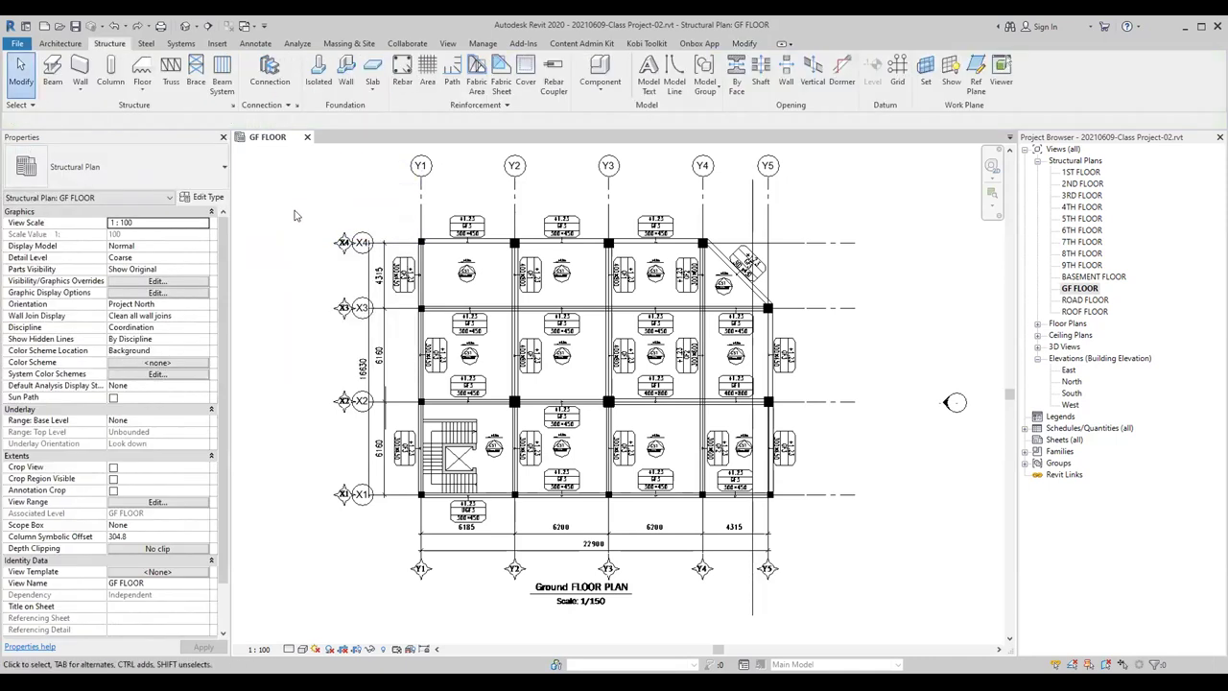
Step: Temporarily hide Ground Floor.dwg with HH and restart placing 400X400 concrete columns
left_click(331, 223)
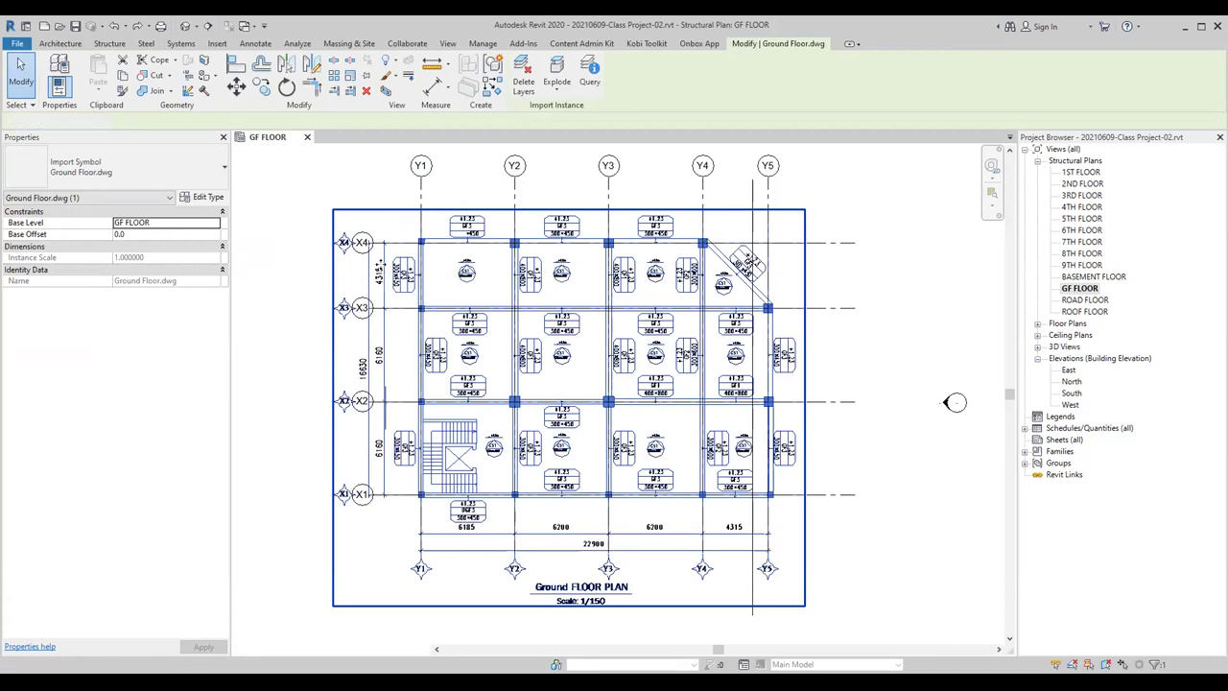
key("h")
key("h")
left_click(110, 69)
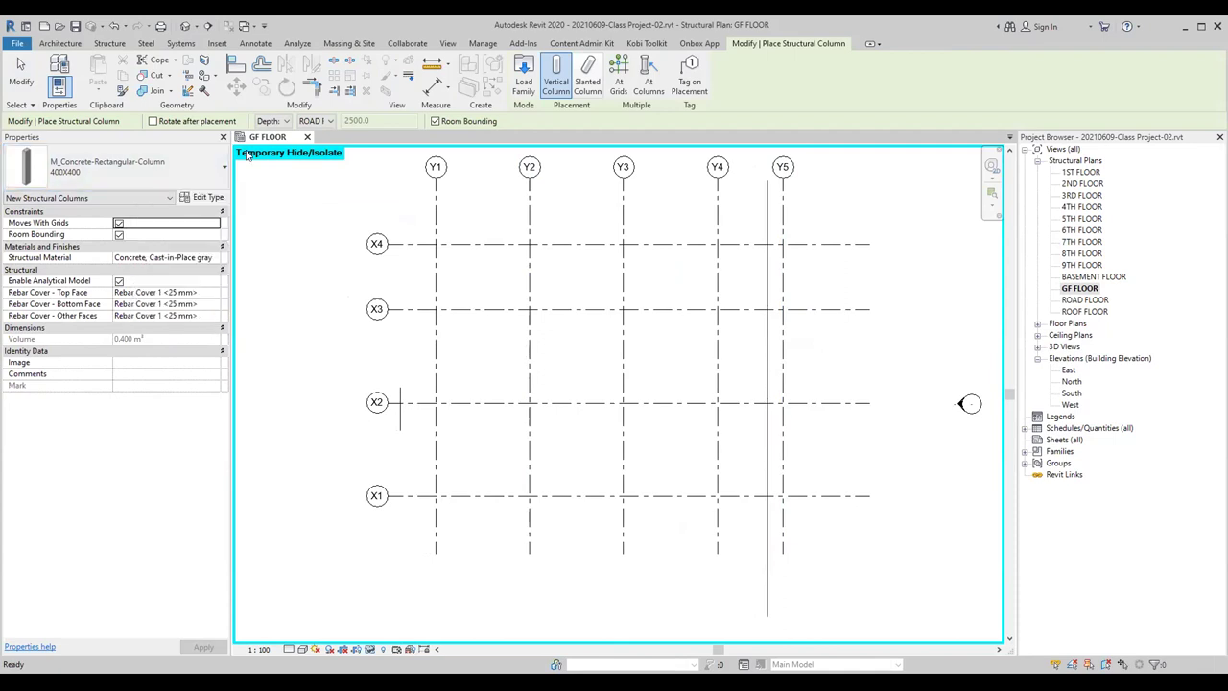
left_click(285, 122)
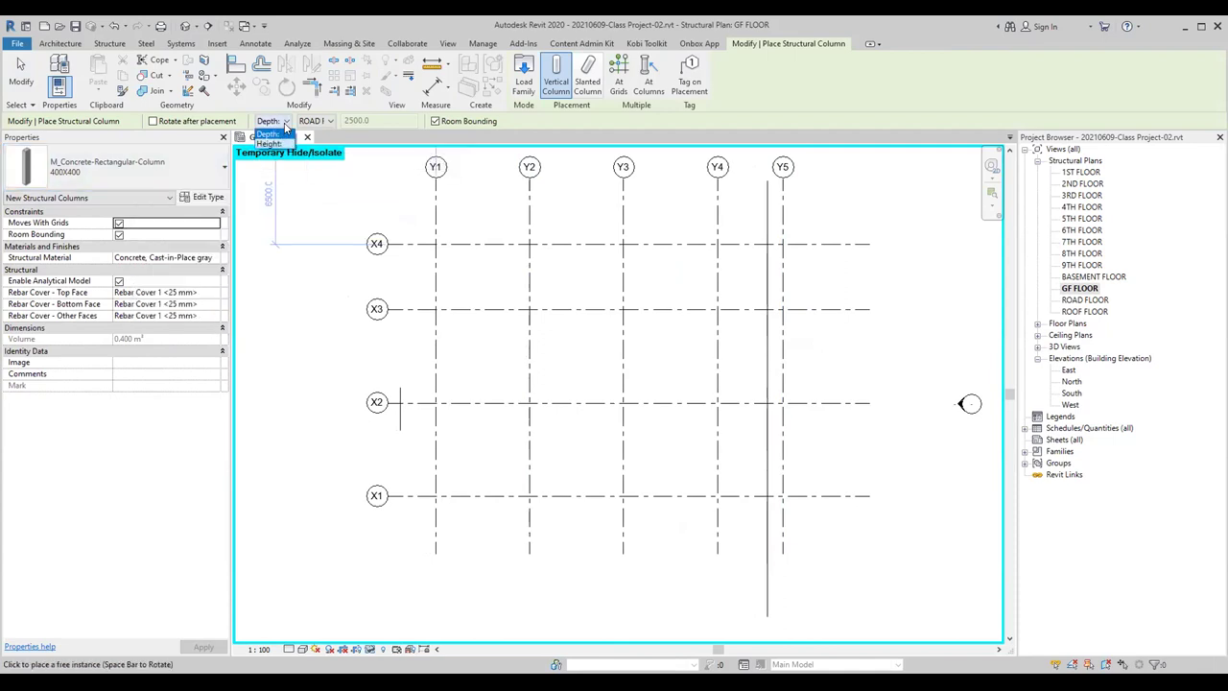
left_click(277, 134)
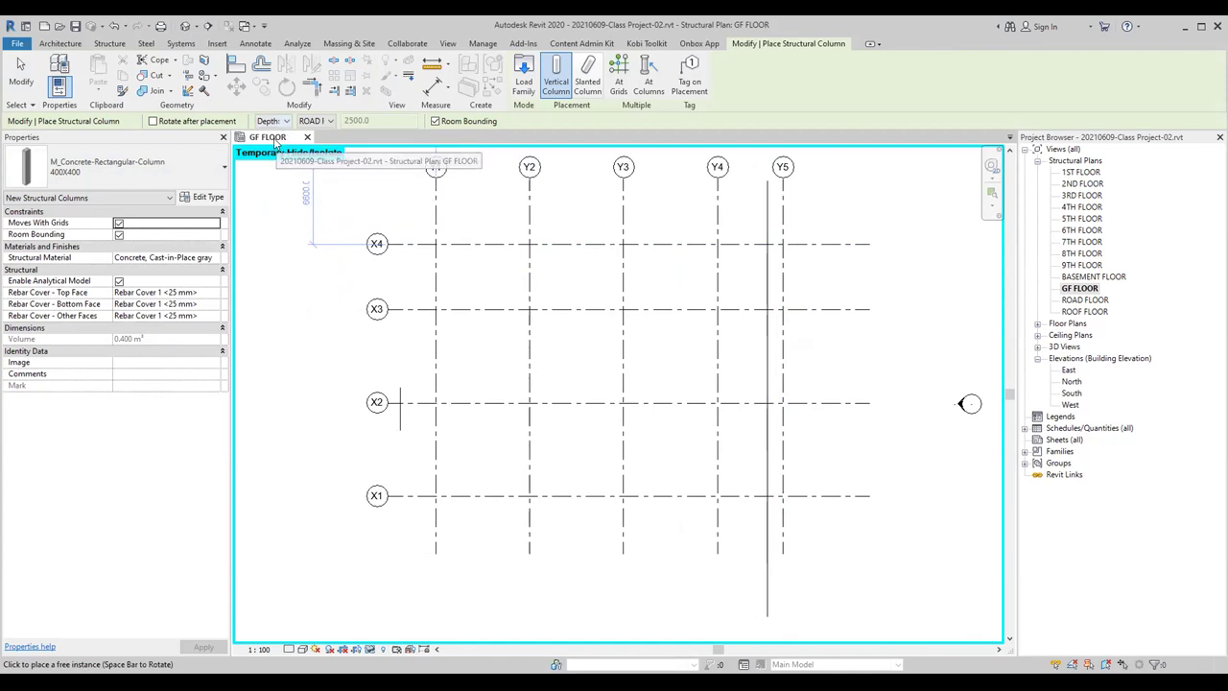
left_click(317, 120)
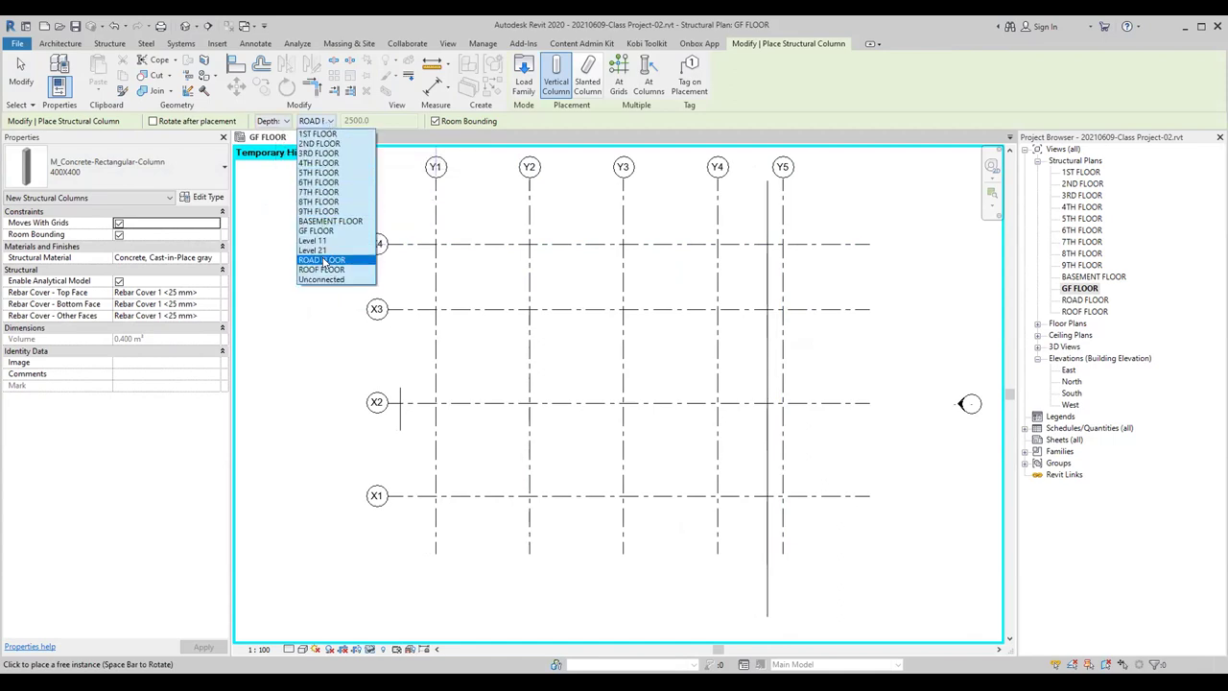
left_click(331, 122)
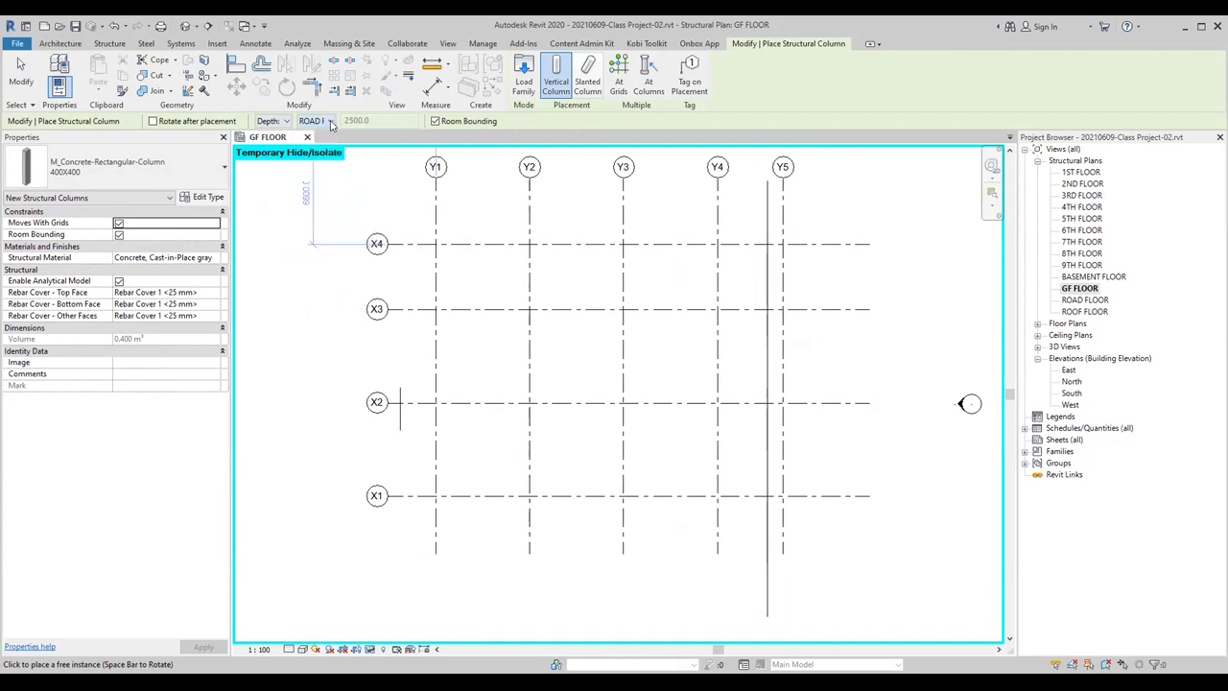
left_click(283, 122)
left_click(269, 142)
left_click(316, 121)
left_click(315, 133)
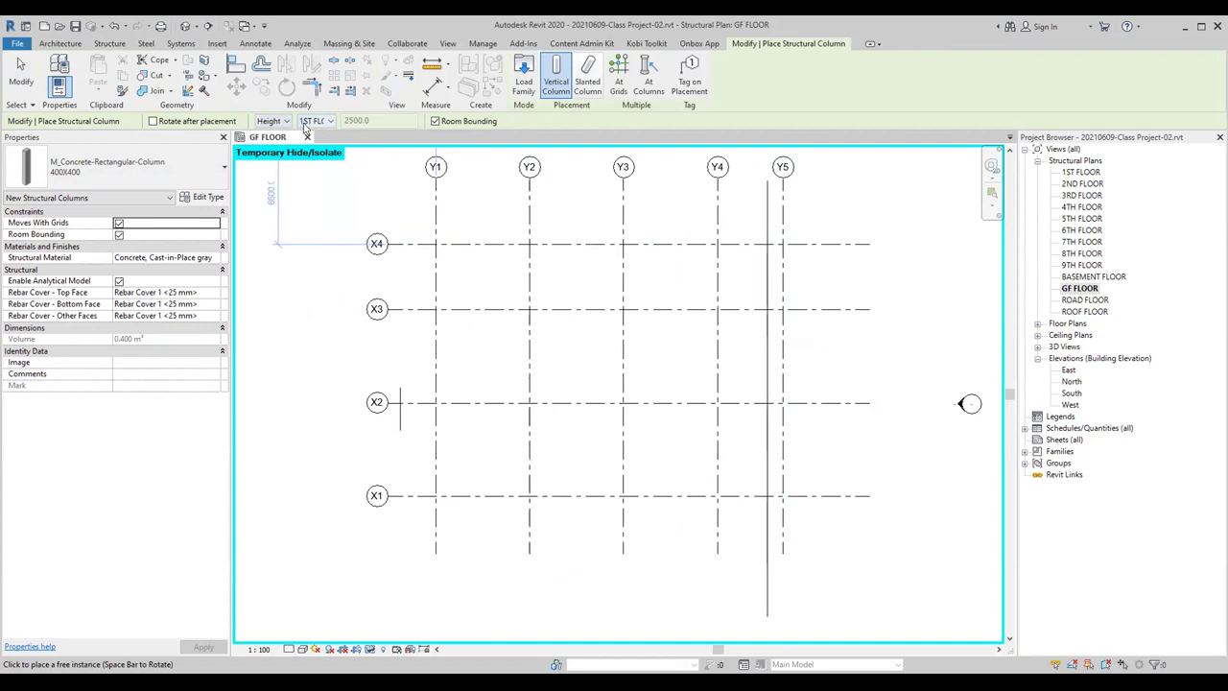
left_click(285, 120)
left_click(269, 133)
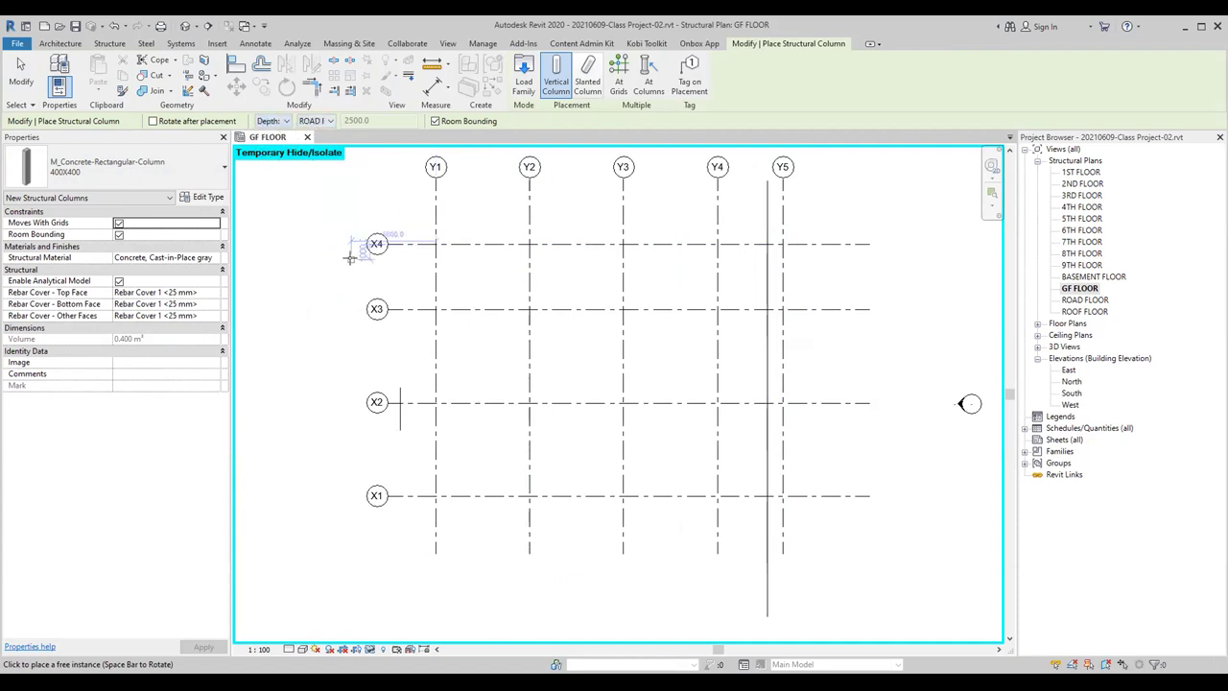
Step: Open the East elevation to inspect levels BASEMENT FLOOR to 5TH FLOOR, then return to GF FLOOR
double_click(1068, 371)
scroll(745, 342, "up", 1)
scroll(669, 515, "up", 2)
scroll(687, 471, "up", 2)
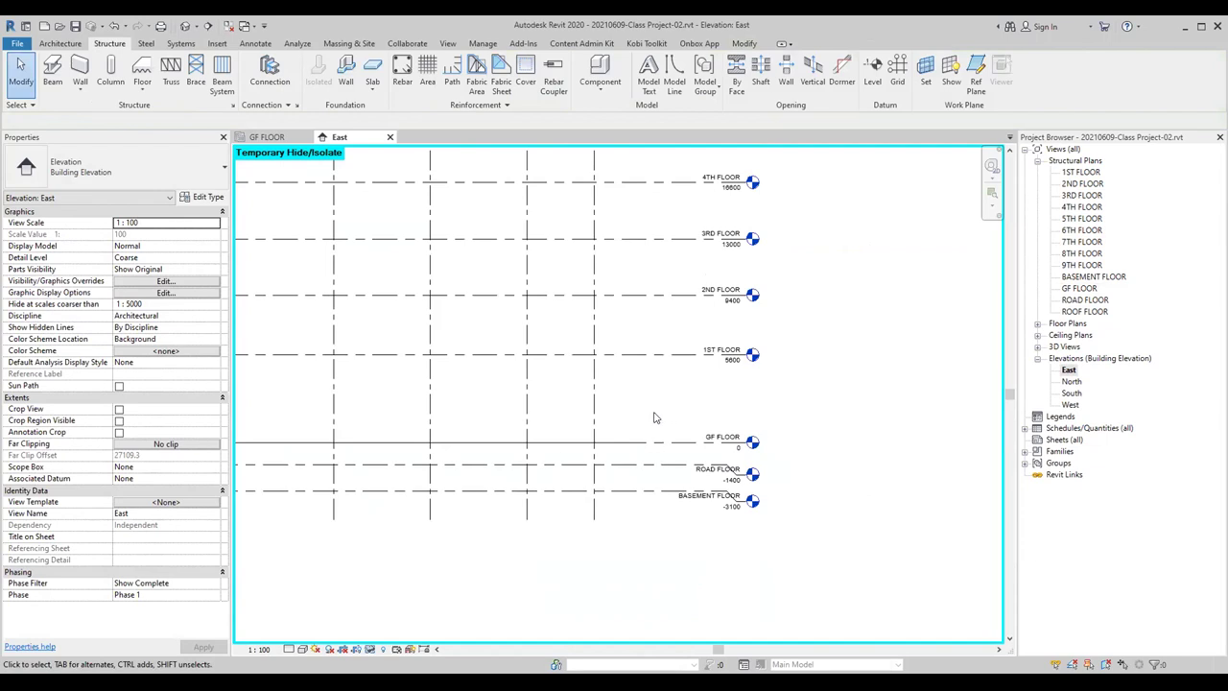
scroll(660, 436, "up", 1)
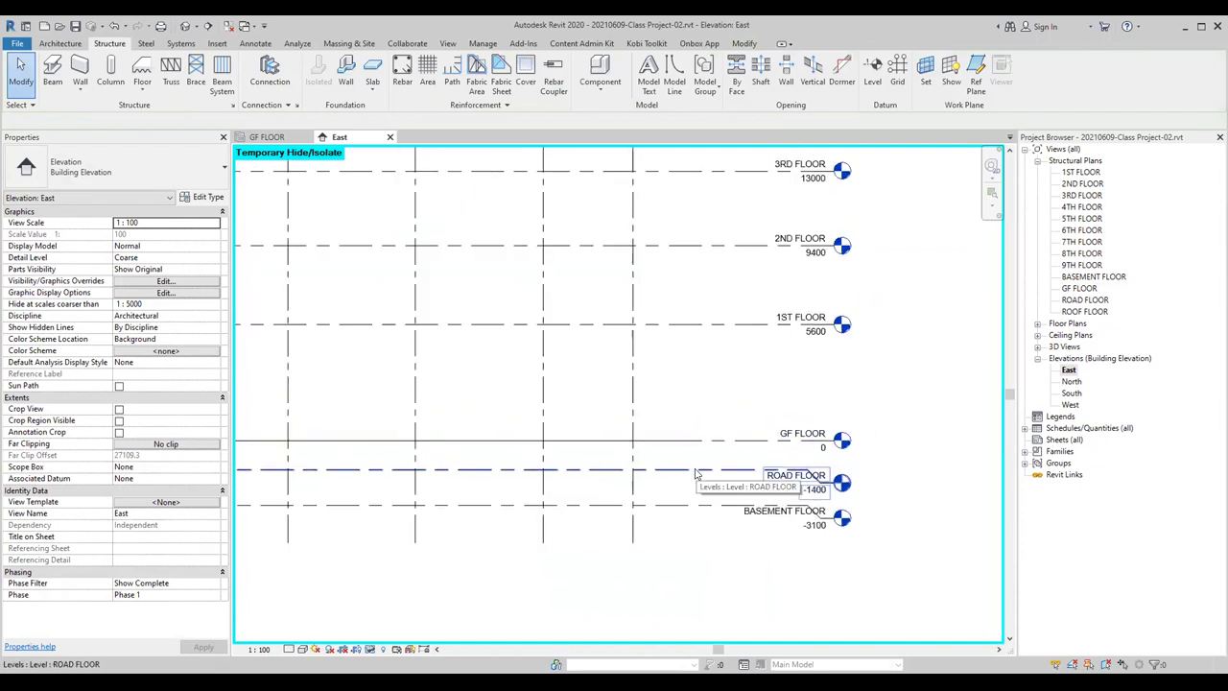
scroll(695, 474, "down", 1)
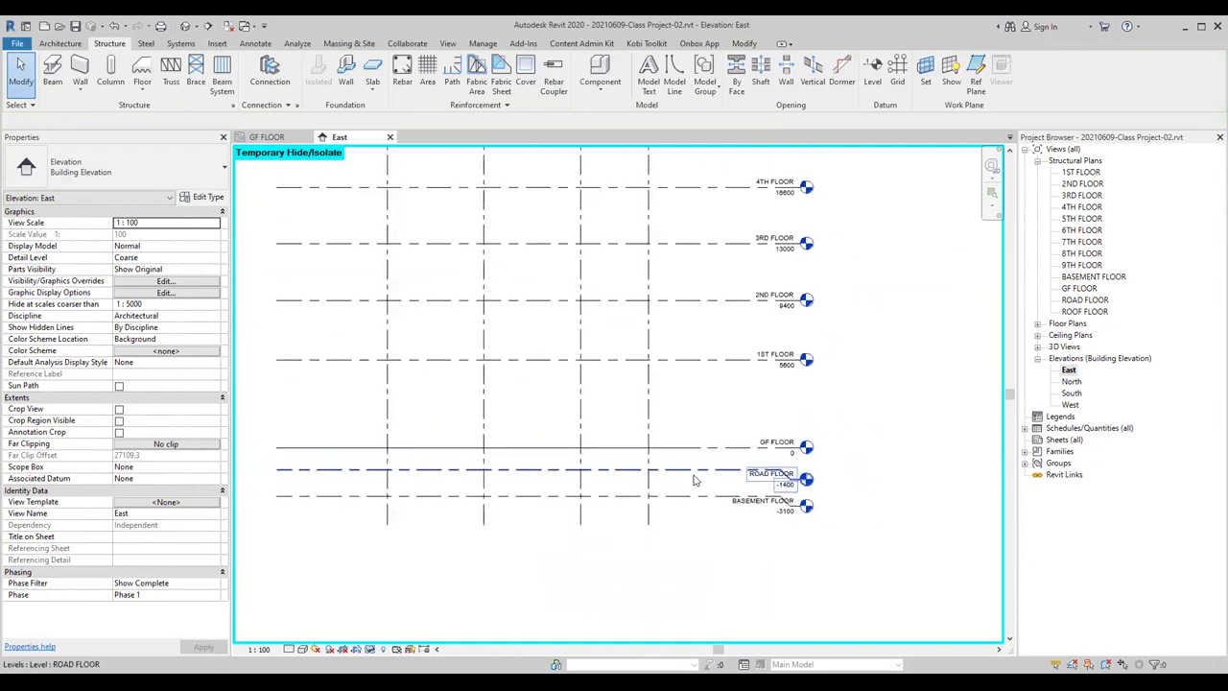
scroll(695, 476, "up", 1)
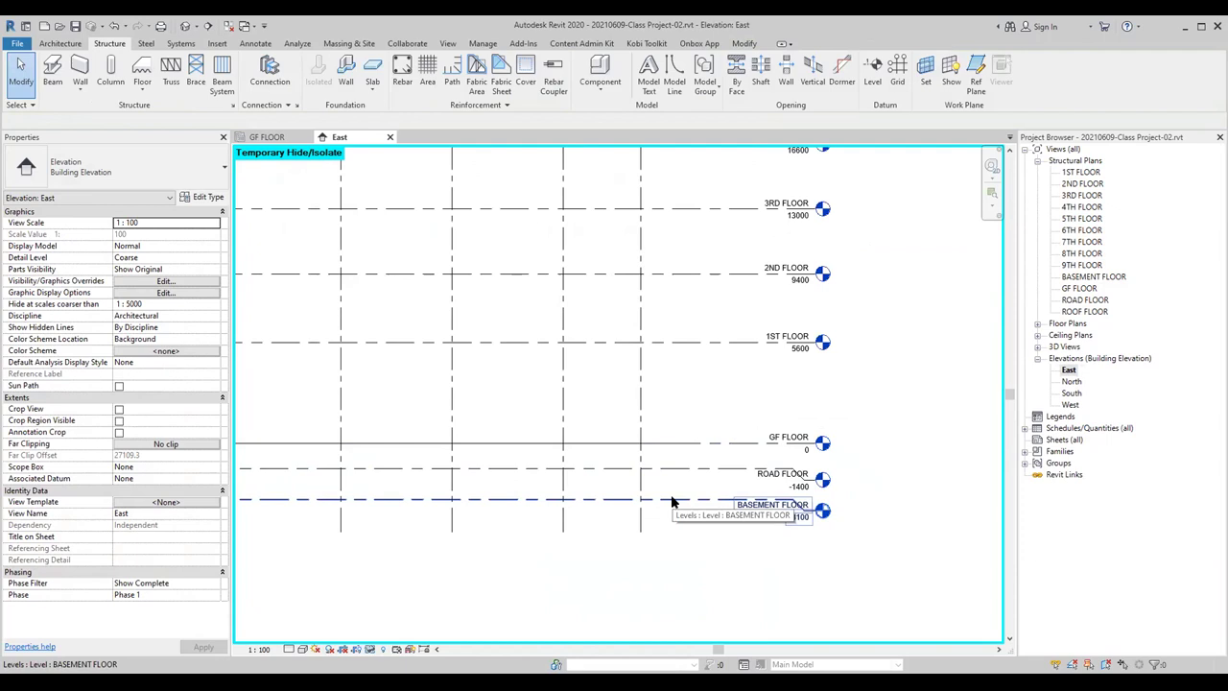
scroll(696, 474, "down", 2)
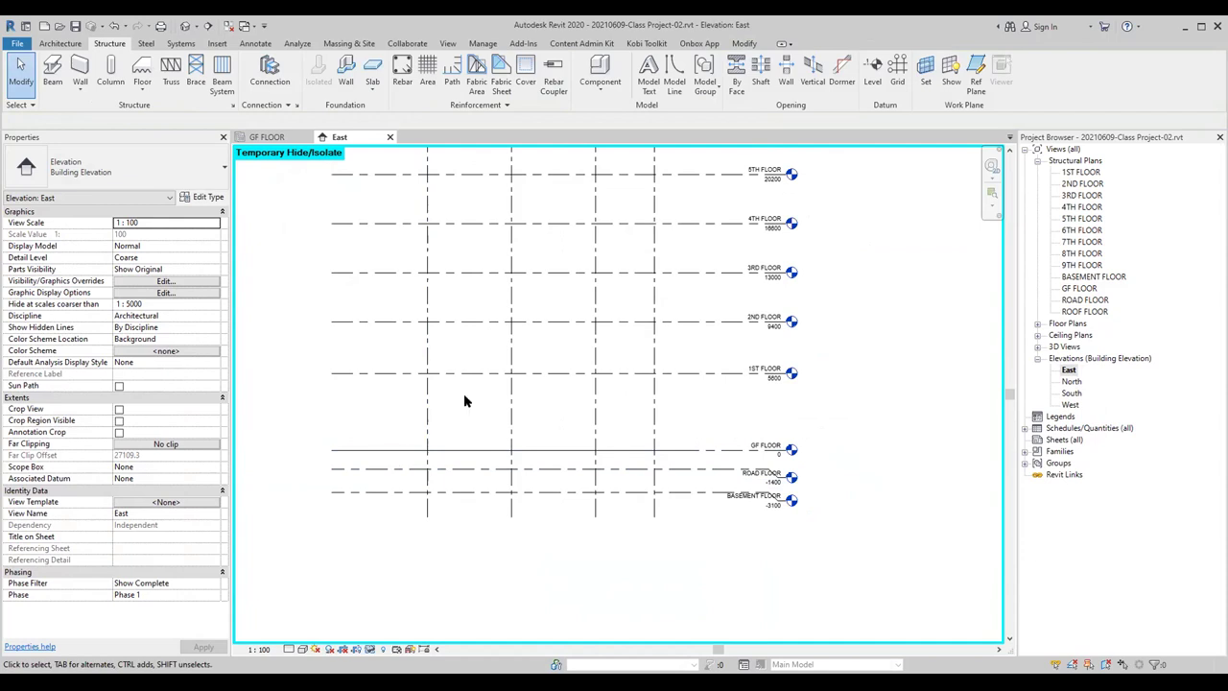
left_click(288, 138)
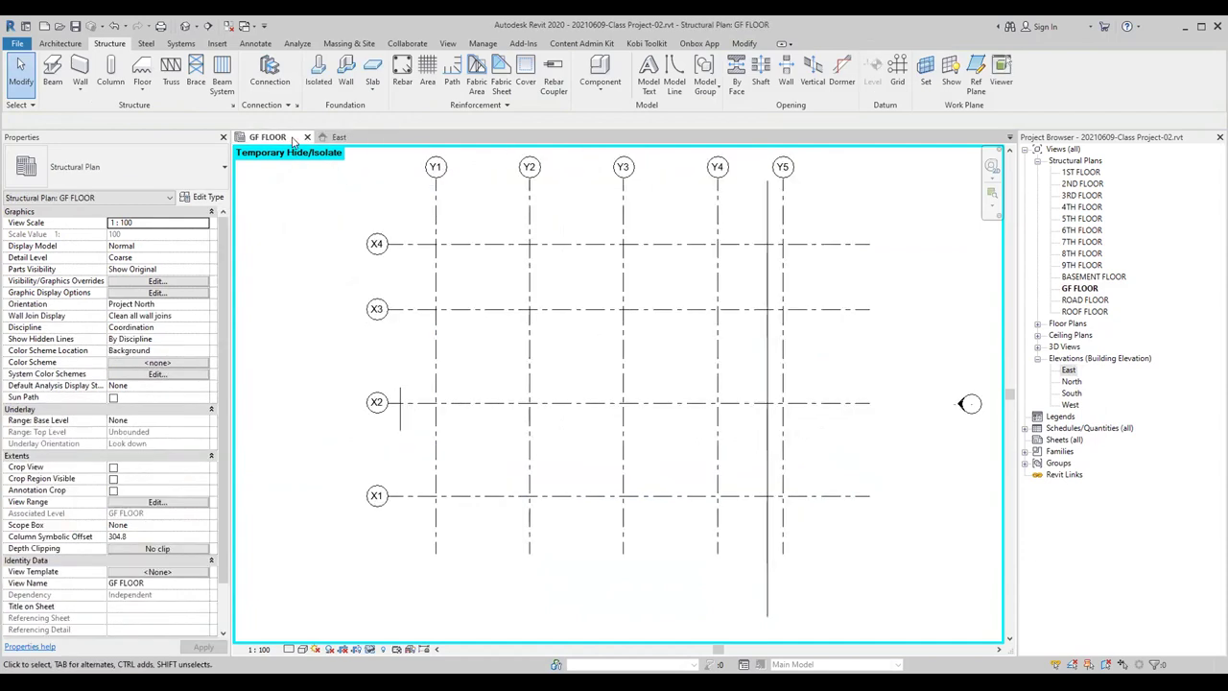
Step: Place 400X400 concrete columns at all grid intersections, extending down to BASEMENT FLOOR
left_click(110, 72)
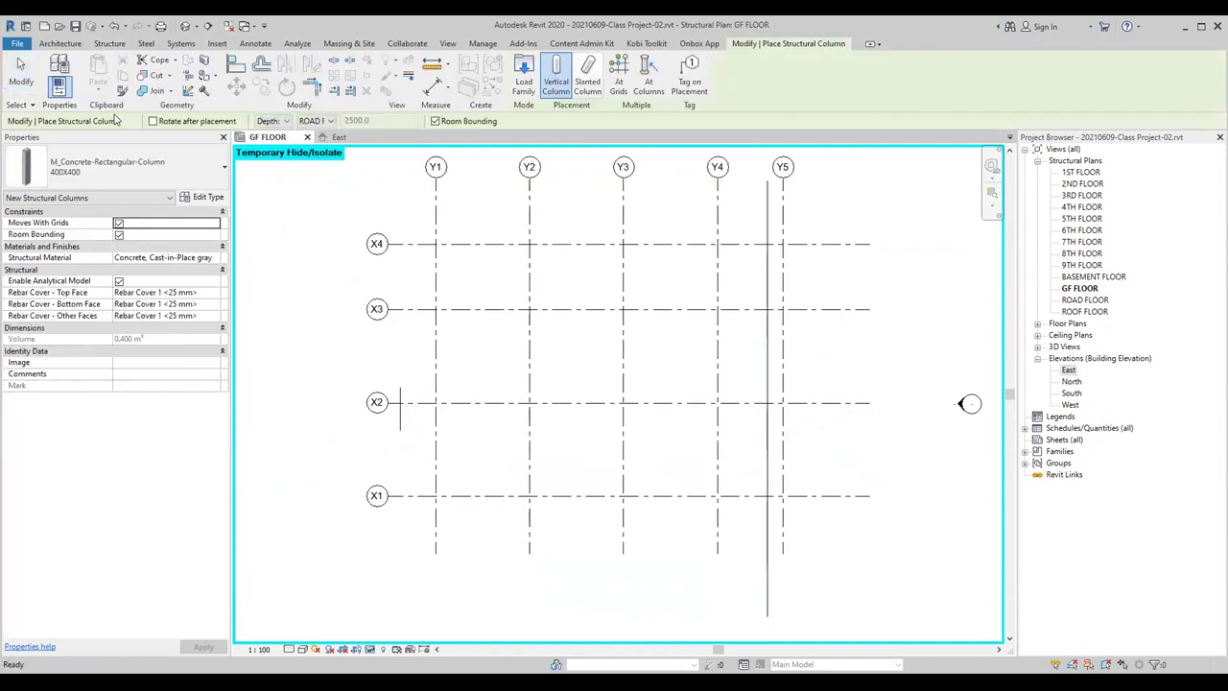
left_click(322, 122)
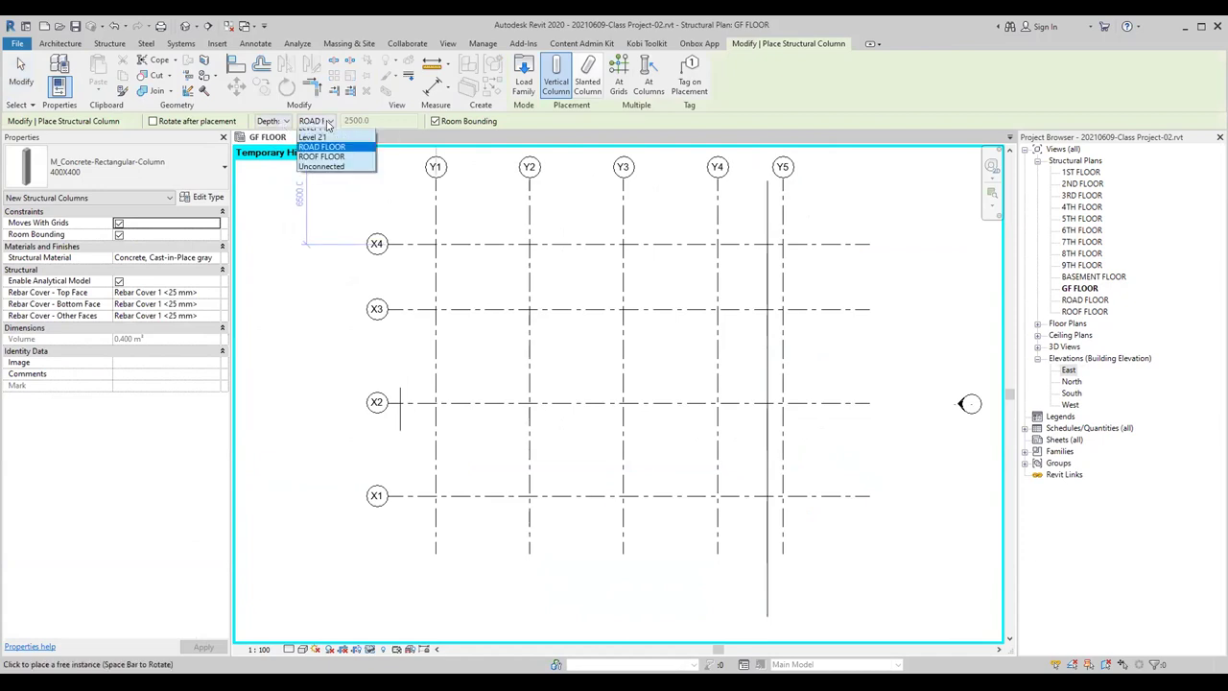
left_click(330, 221)
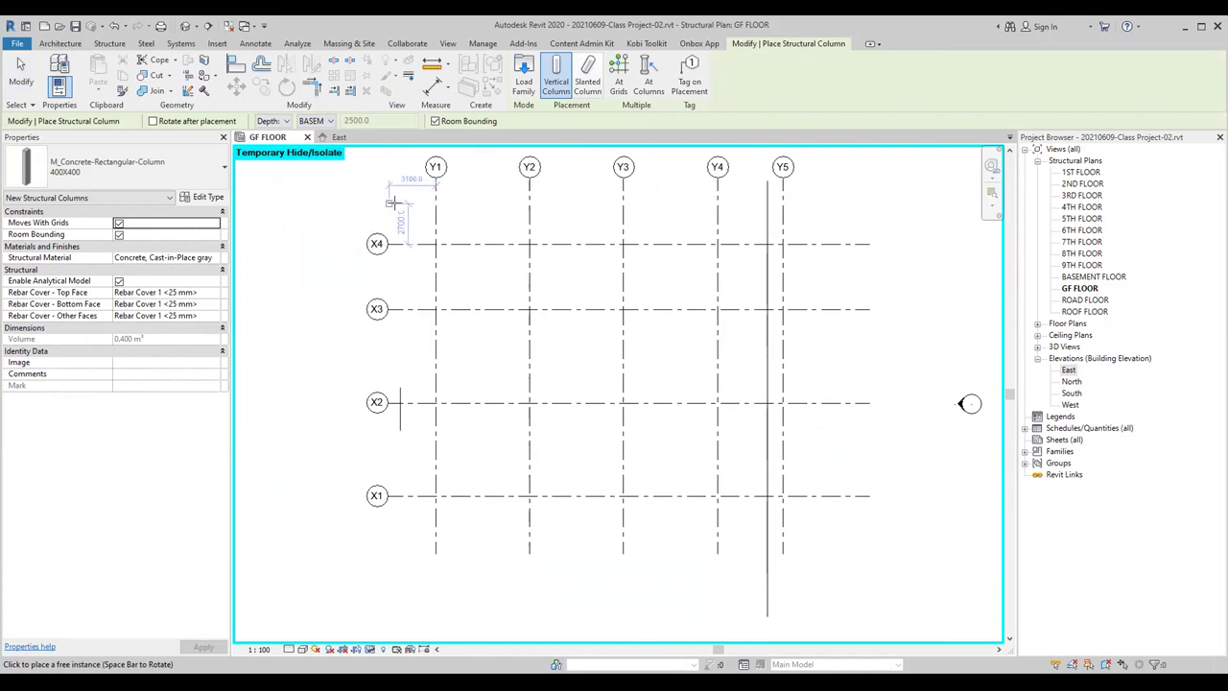
middle_click_drag(412, 240, 400, 242)
left_click(618, 75)
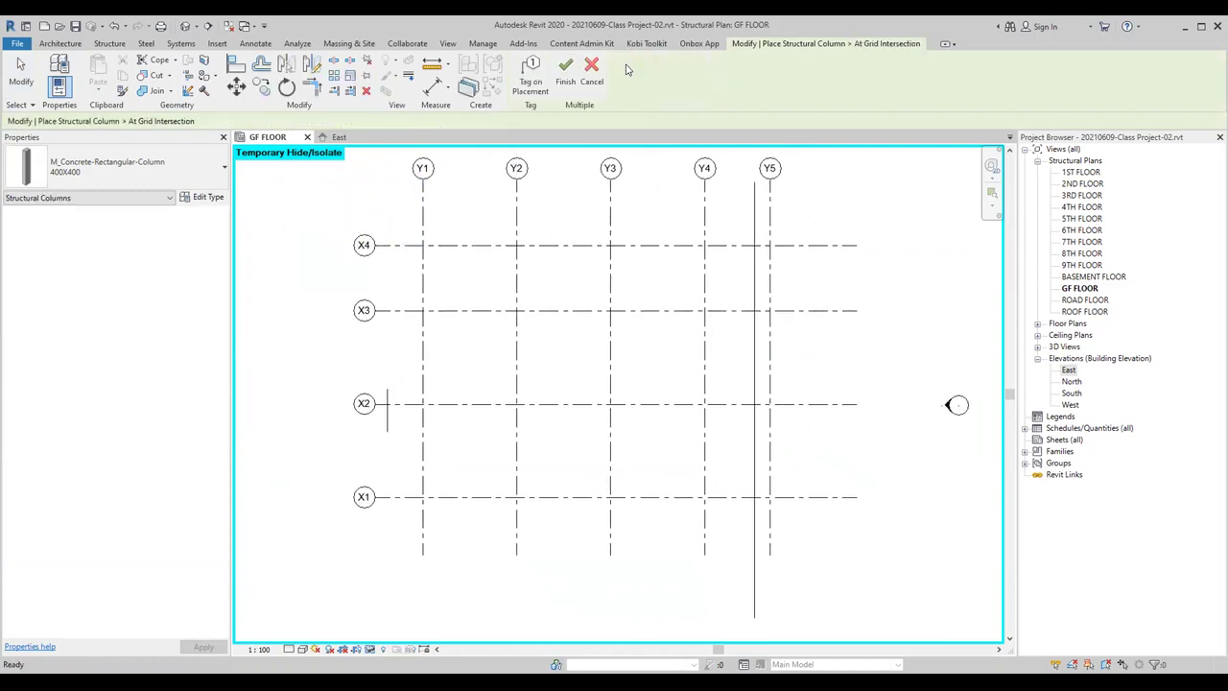
left_click_drag(399, 208, 805, 518)
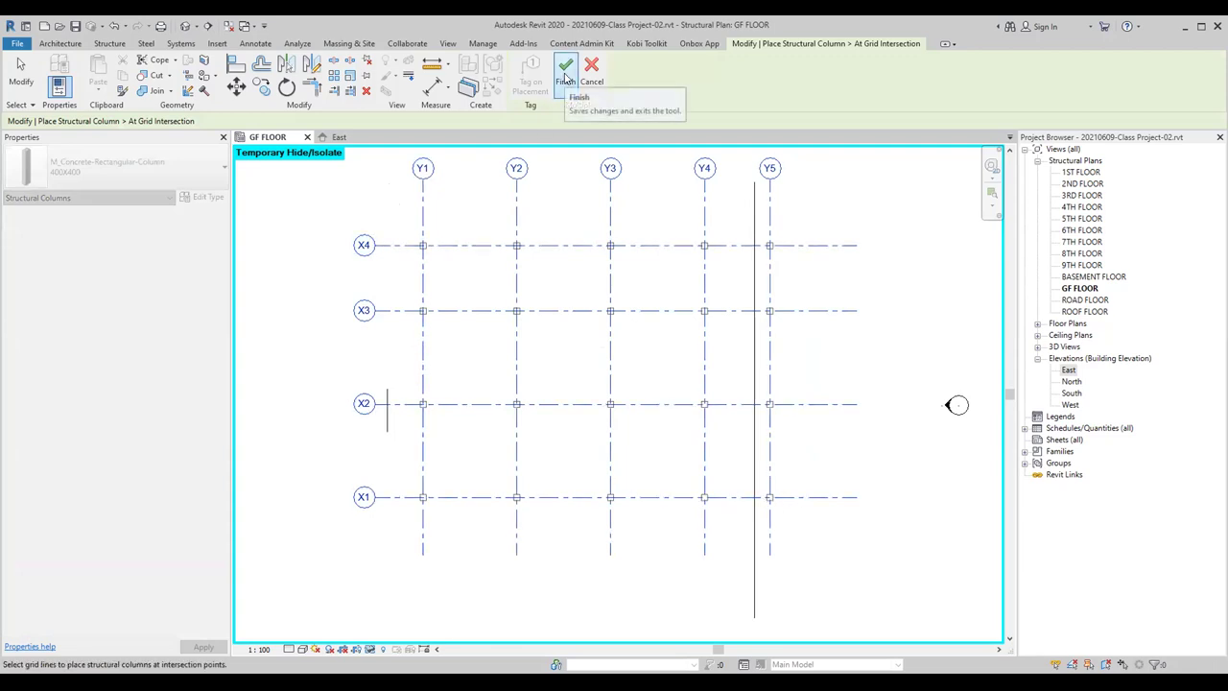
key("Escape")
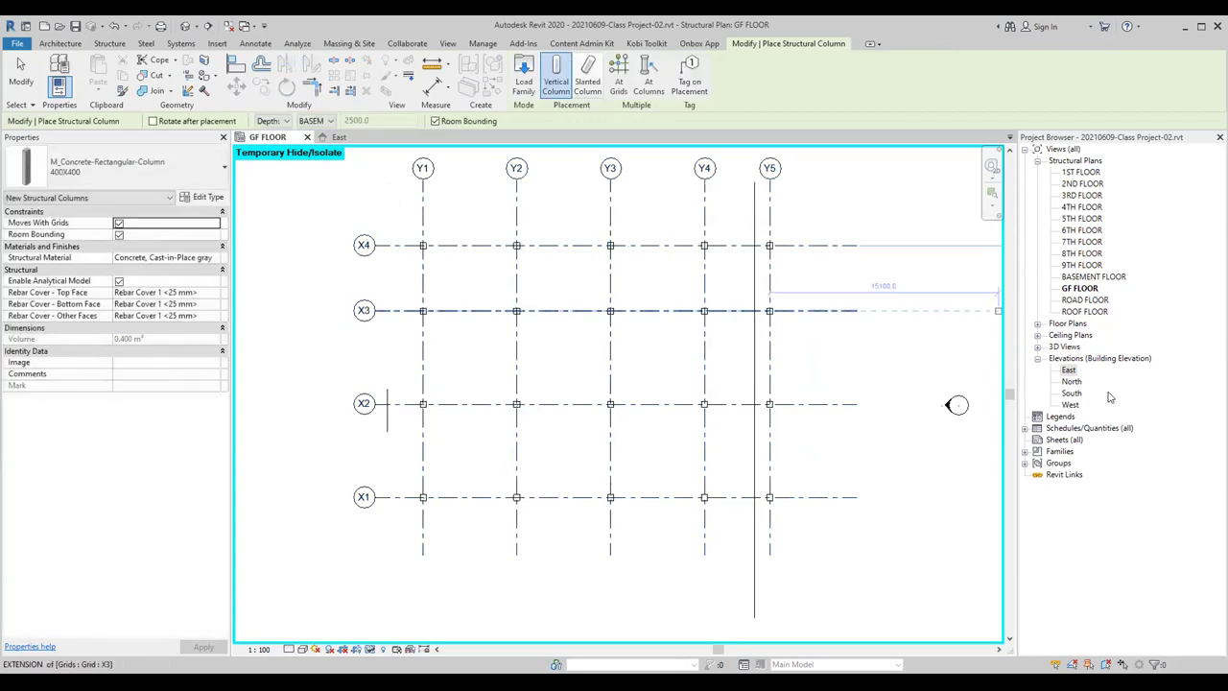
Step: Check the new columns in the East elevation, accepting the work plane prompt
left_click(338, 137)
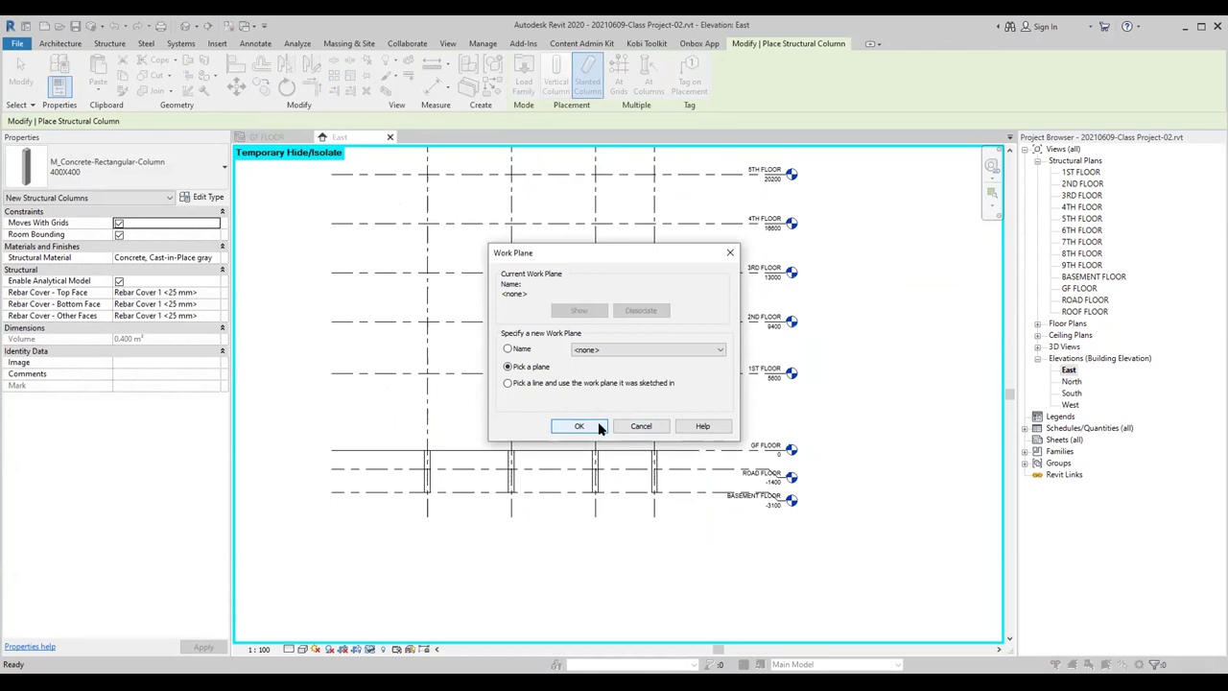
left_click(578, 426)
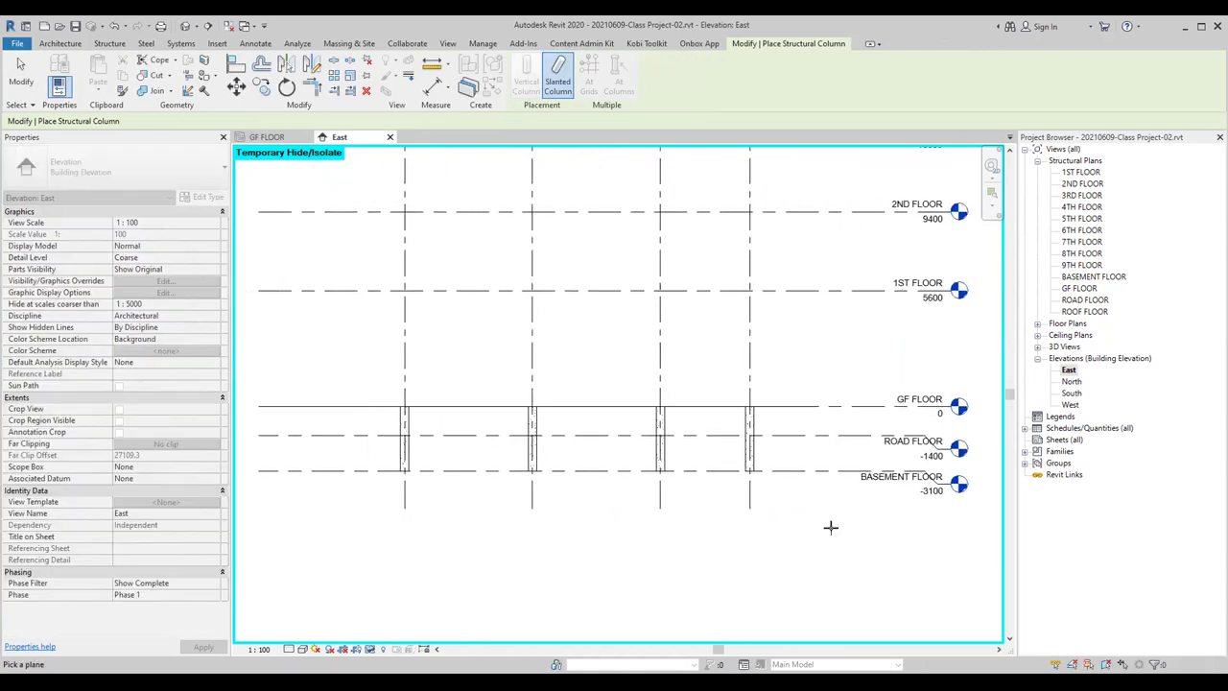
scroll(831, 526, "down", 1)
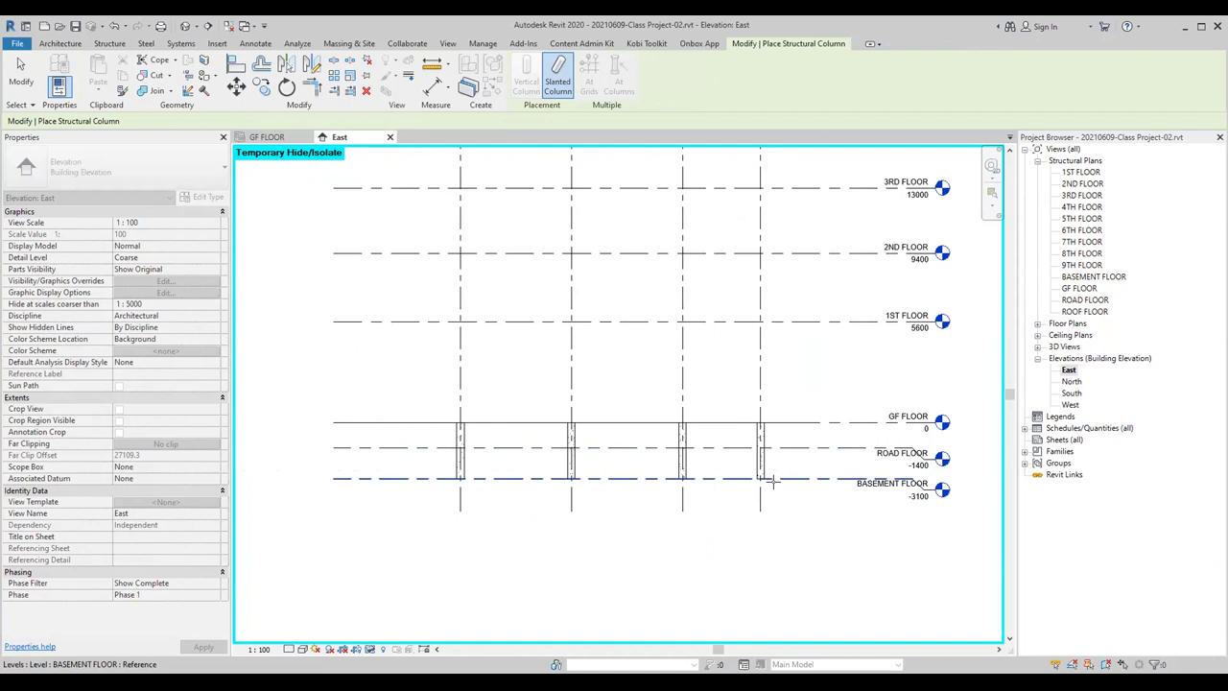
scroll(682, 320, "down", 2)
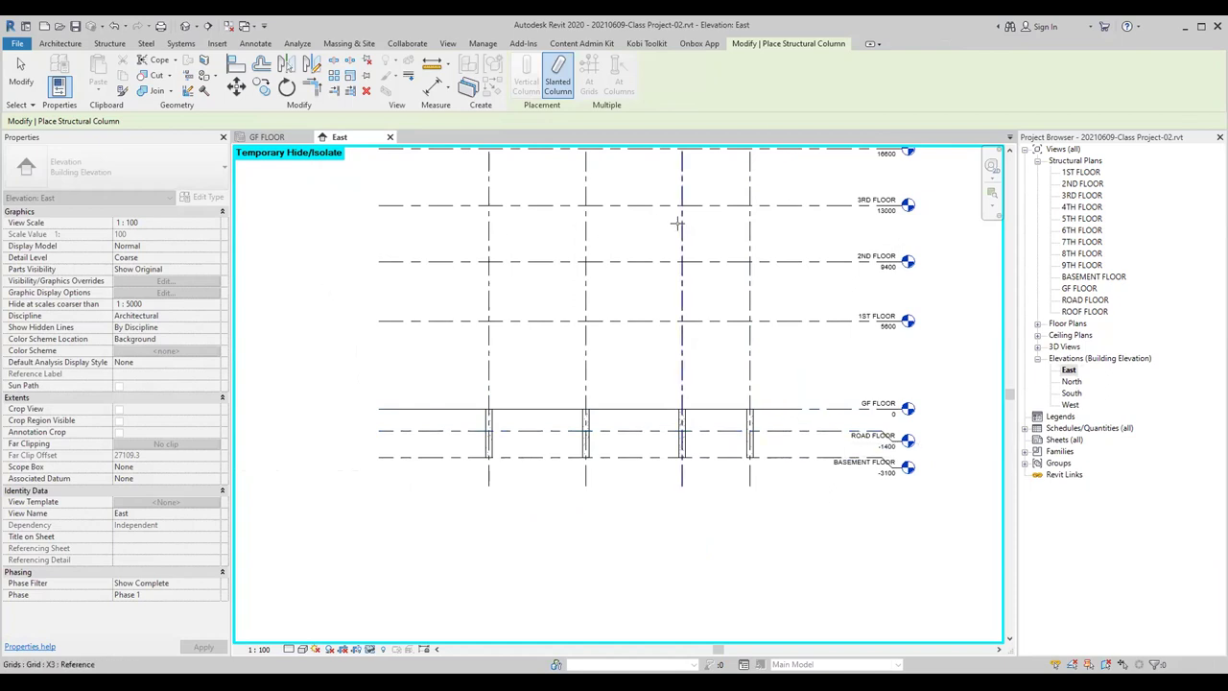
Step: Back on the GF FLOOR plan, cancel the Column tool via the right-click menu
key("ctrl+Tab")
right_click(356, 277)
left_click(384, 286)
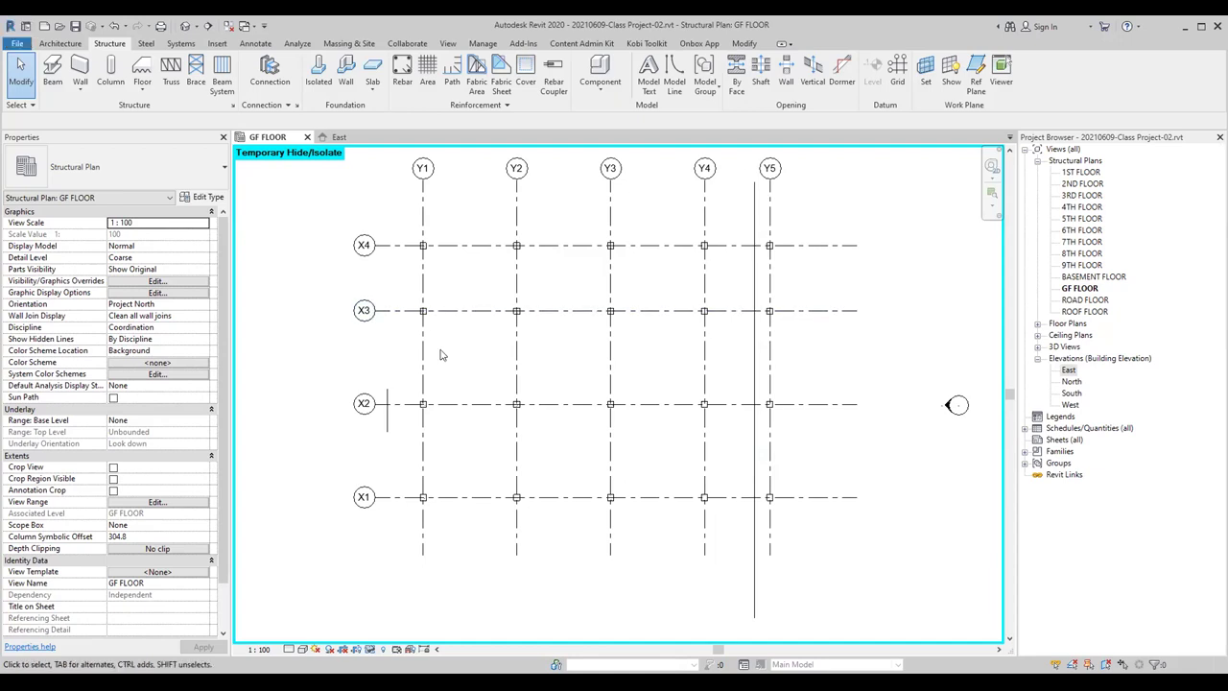
left_click_drag(407, 228, 440, 533)
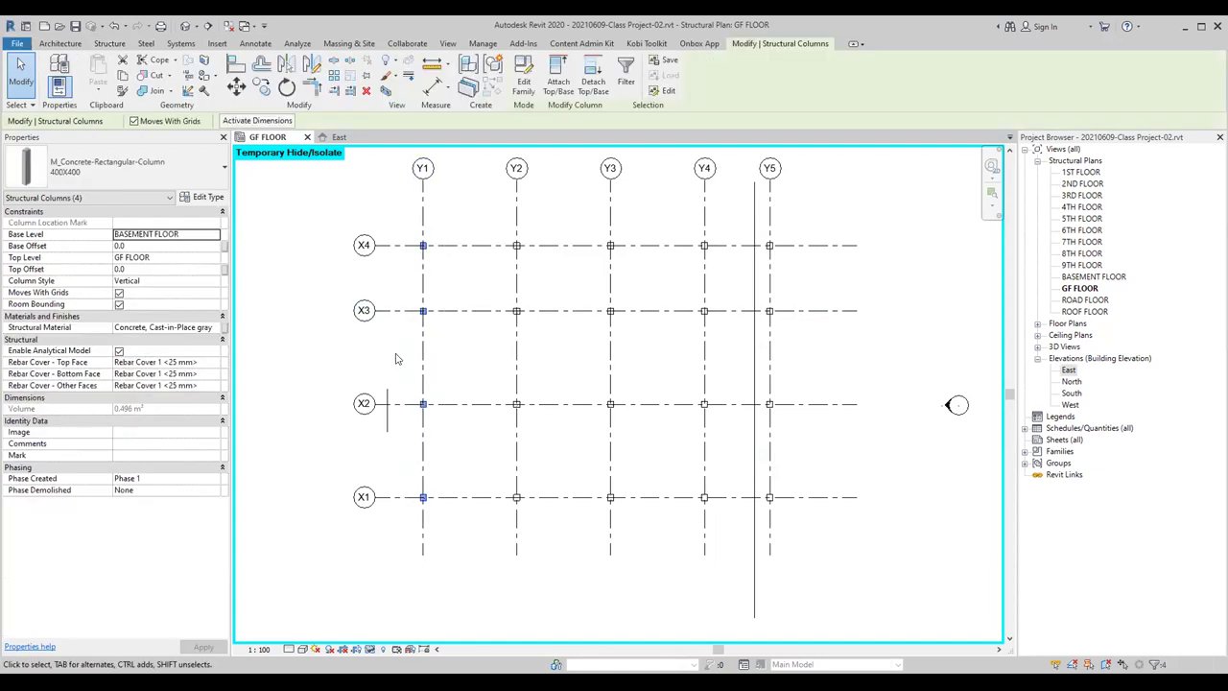
left_click(473, 463)
left_click_drag(473, 463, 810, 529)
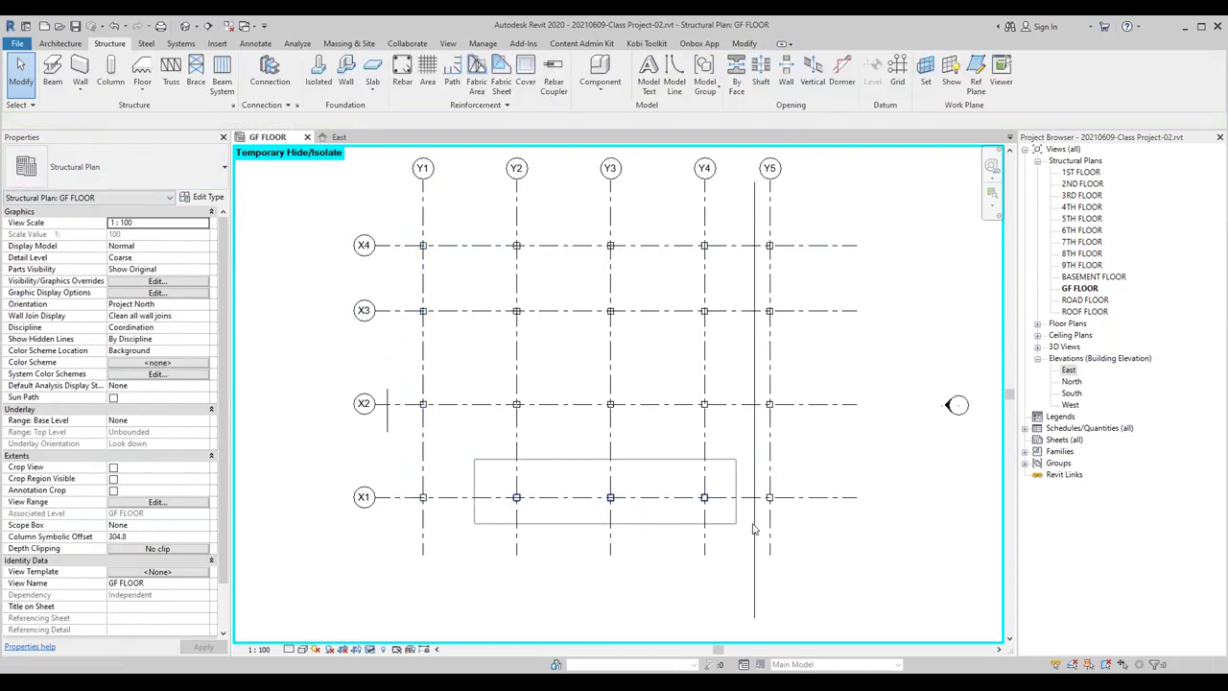
left_click(320, 423)
left_click_drag(362, 468, 806, 541)
left_click(254, 281)
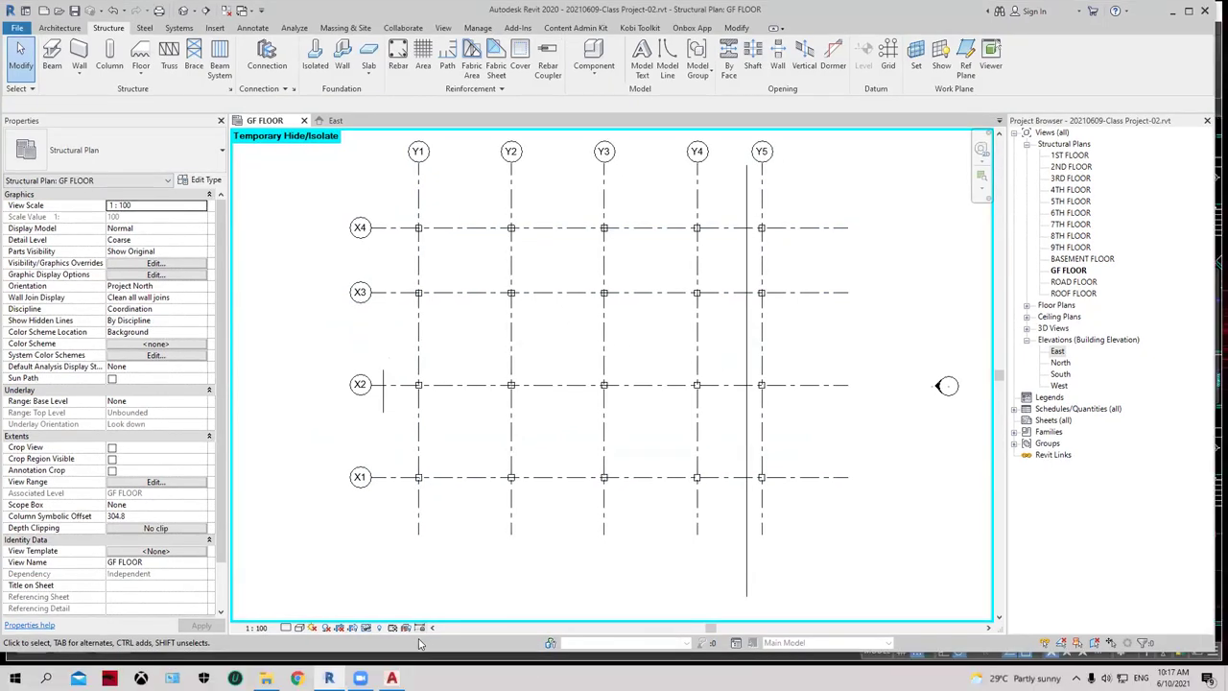
left_click(392, 678)
Step: Read column marks C1 400×400, C2 600×600 and C3 on the AutoCAD plan, then return to Revit
mouse_move(422, 350)
middle_mouse_down()
mouse_move(472, 479)
mouse_move(475, 438)
middle_mouse_up()
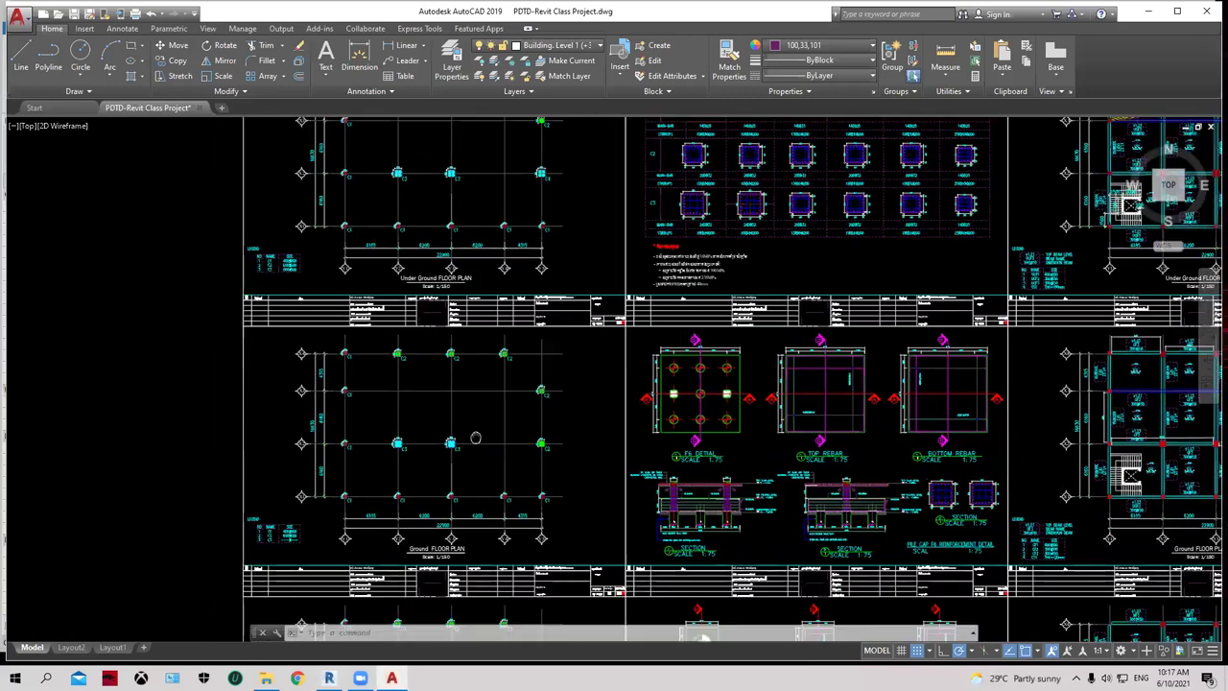
scroll(393, 483, "up", 6)
scroll(484, 508, "down", 2)
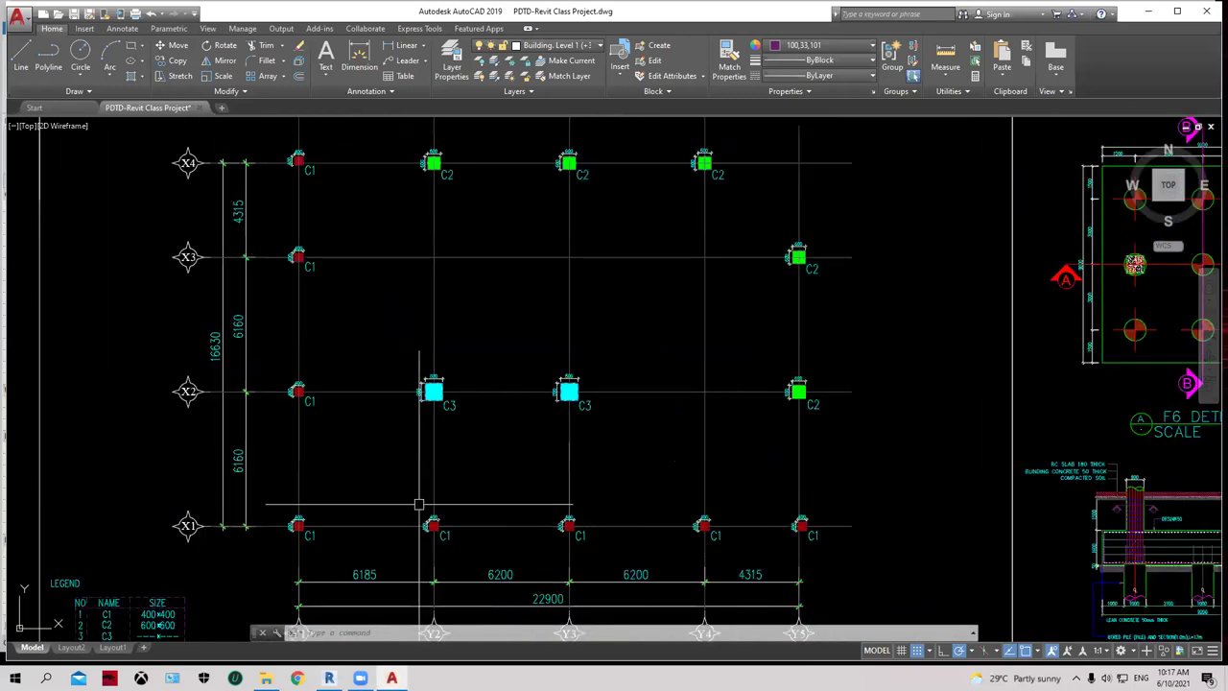
middle_click_drag(384, 247, 367, 296)
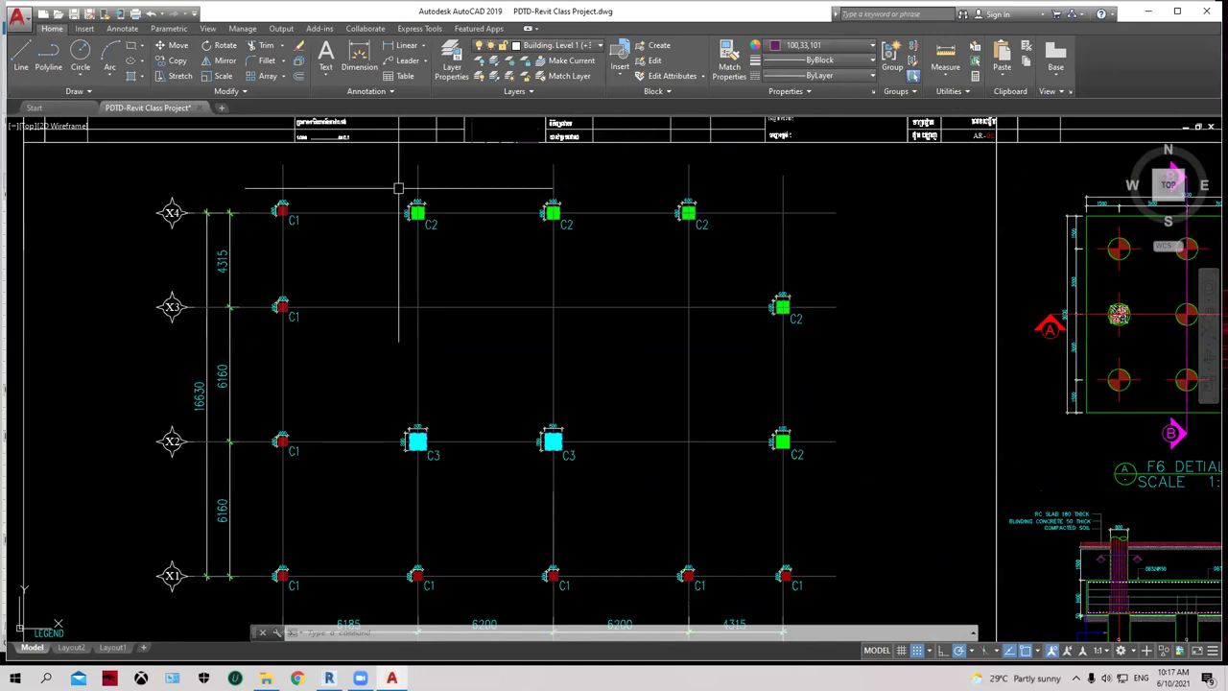
scroll(685, 205, "up", 4)
scroll(685, 205, "down", 2)
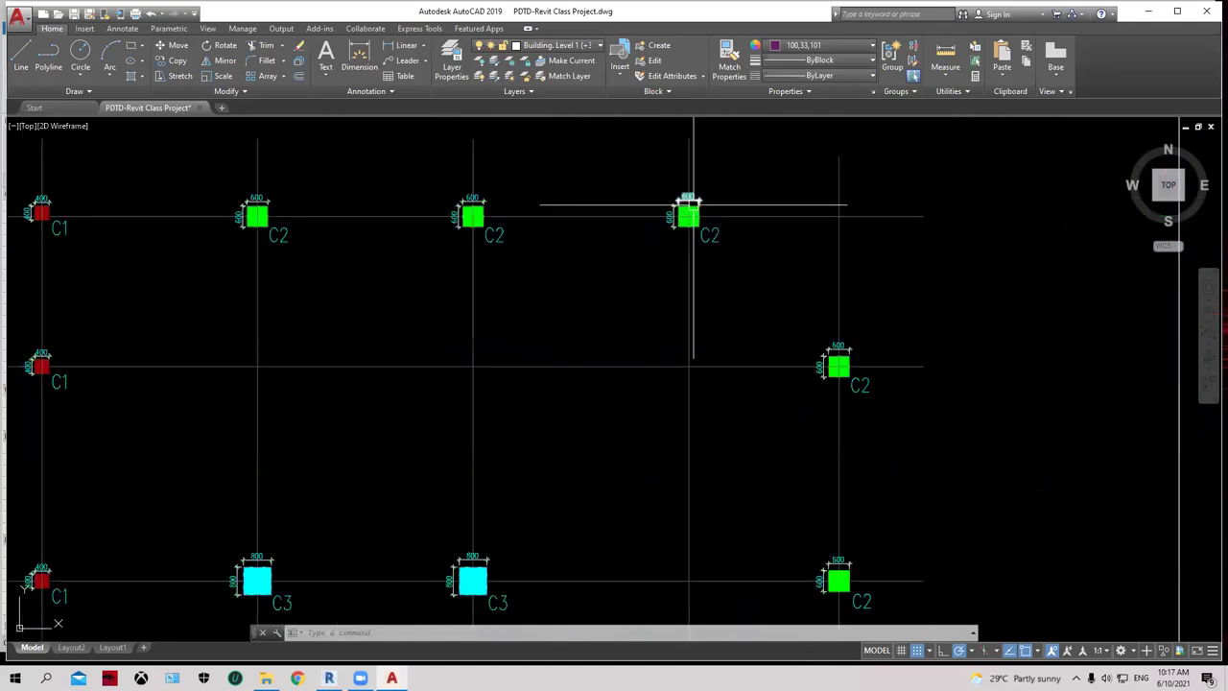
scroll(685, 206, "down", 2)
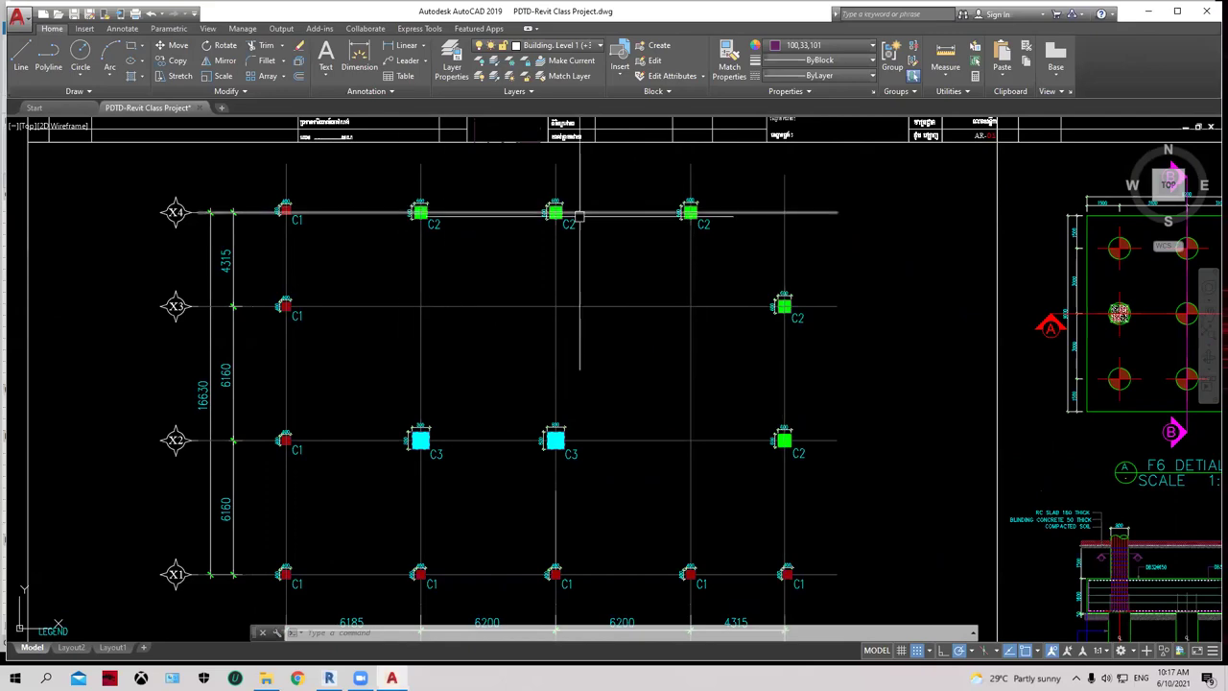
left_click(1138, 11)
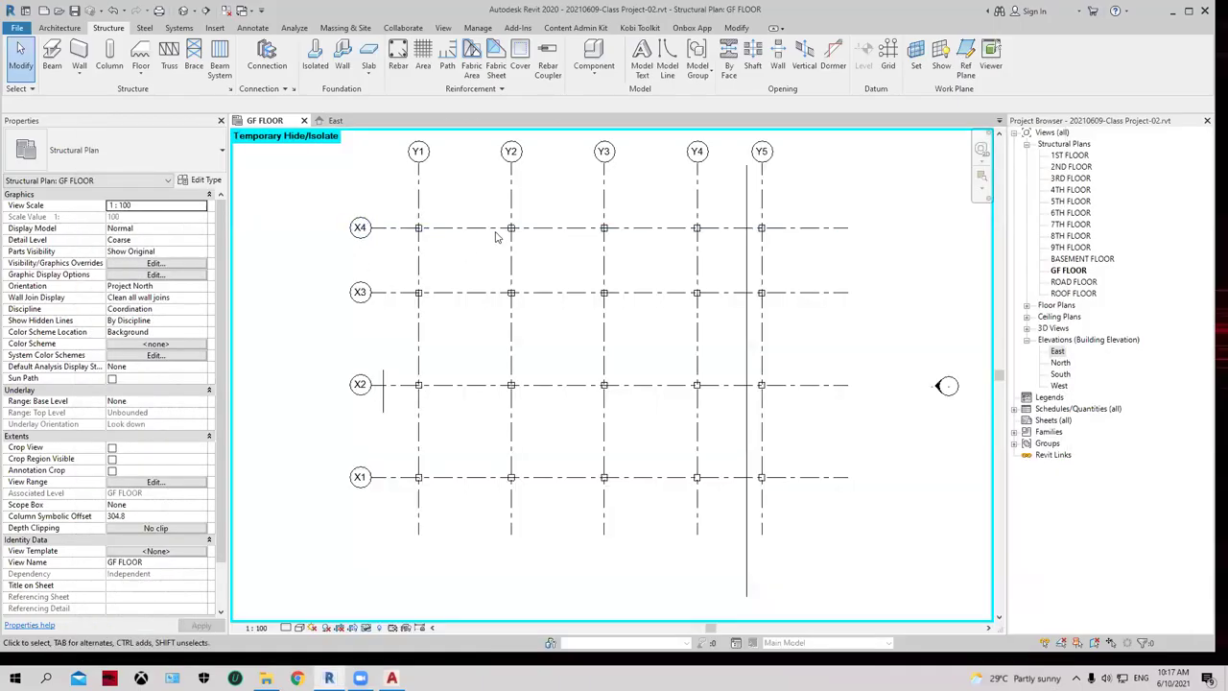
Step: Change the columns along row X4 to a larger column type
left_click_drag(487, 212, 710, 257)
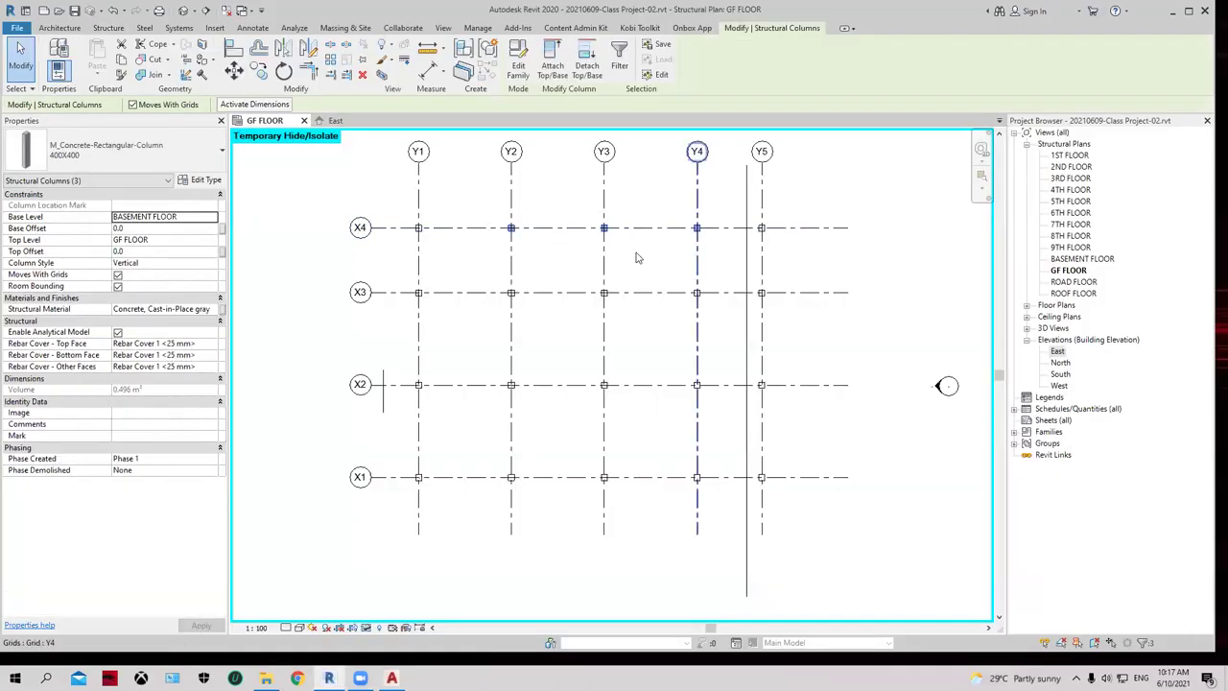
left_click(140, 156)
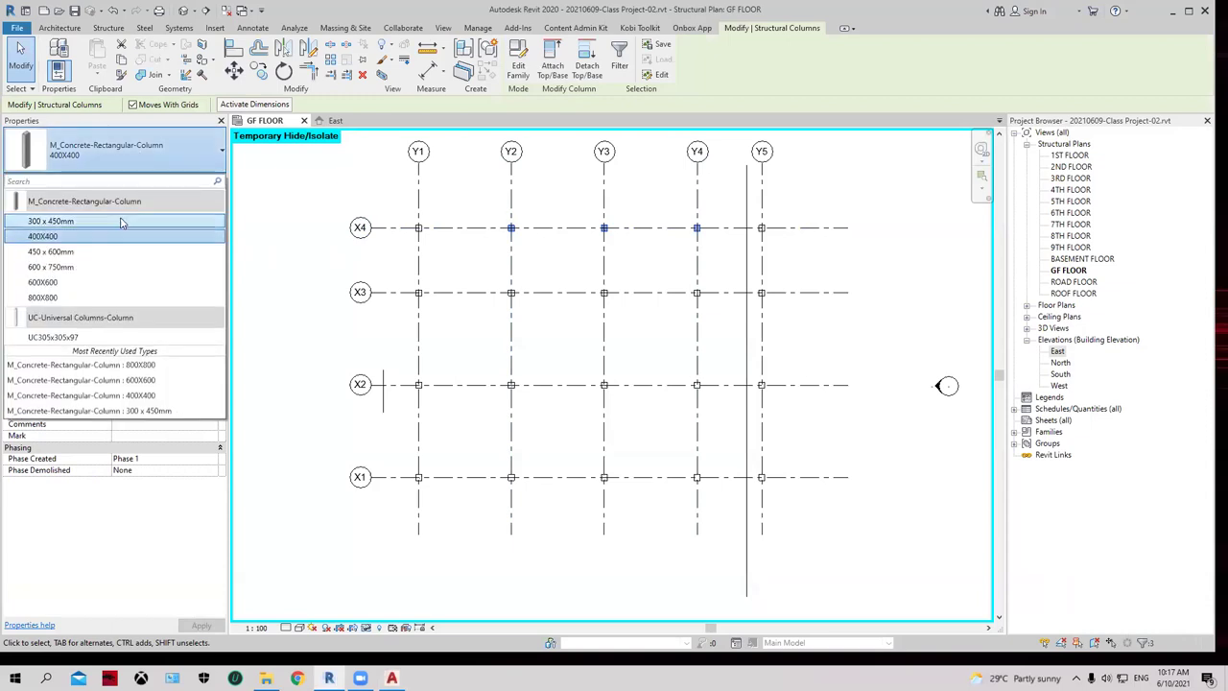
left_click(123, 286)
left_click(666, 268)
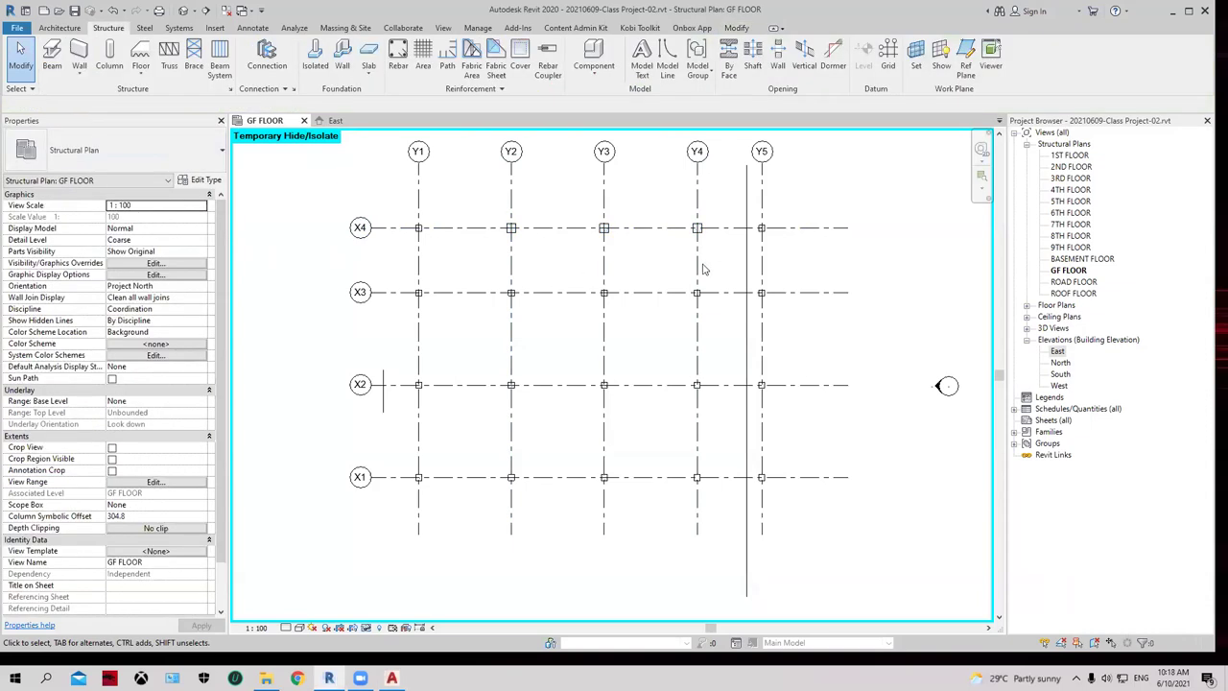
left_click_drag(747, 278, 739, 261)
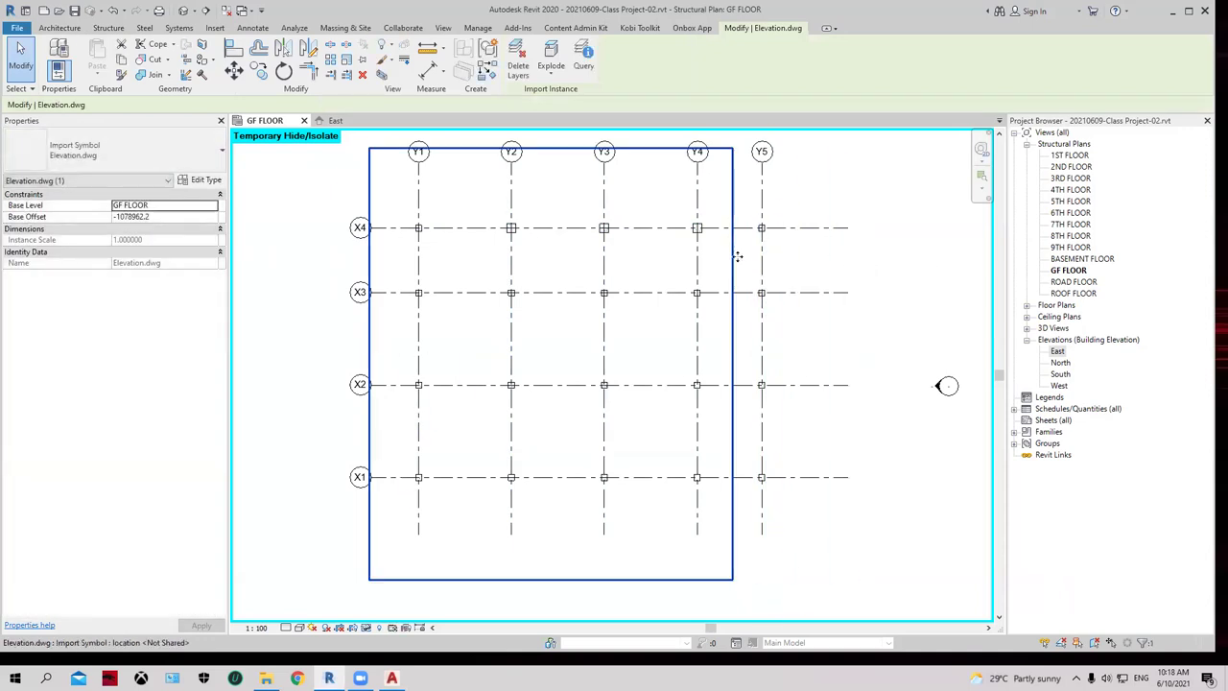
key("Escape")
Step: Change the columns along grid Y5 to a larger column type
left_click_drag(746, 203, 804, 493)
left_click(125, 152)
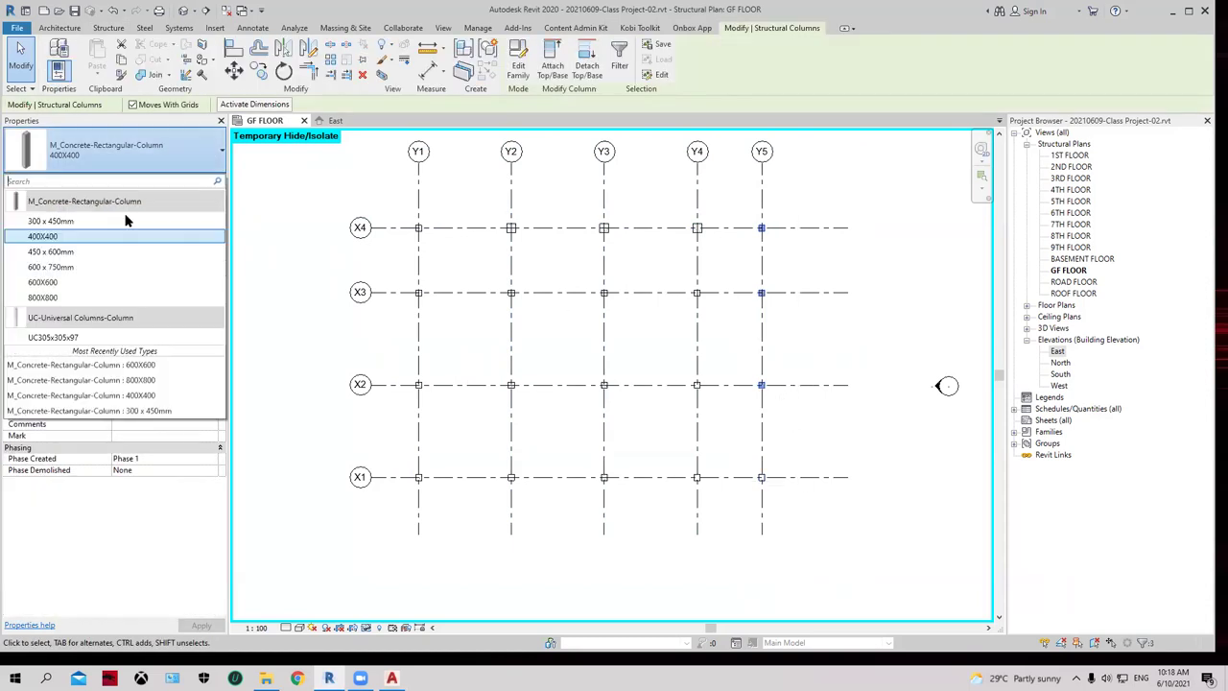
left_click(107, 269)
left_click(809, 251)
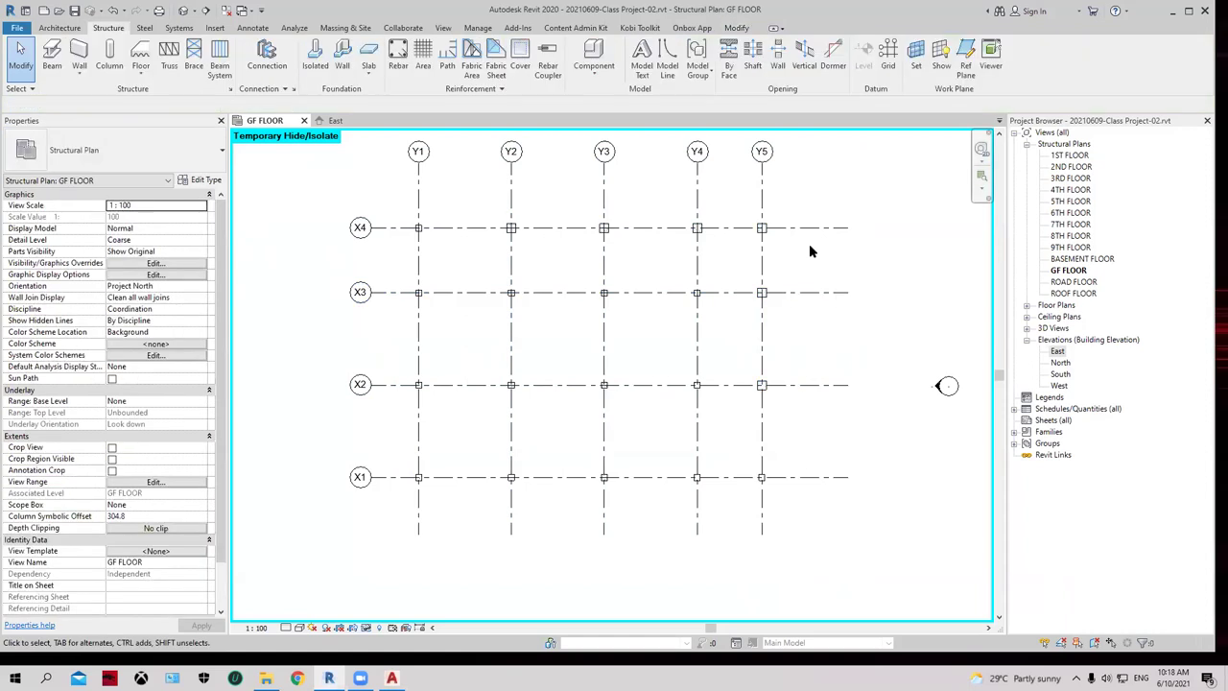
Step: Delete the column at X4/Y5 and the three X3 columns at Y2, Y3 and Y4
left_click_drag(733, 199, 792, 257)
key("Delete")
mouse_move(475, 265)
left_mouse_down()
mouse_move(714, 332)
mouse_move(674, 428)
left_mouse_up()
key("Delete")
key("Escape")
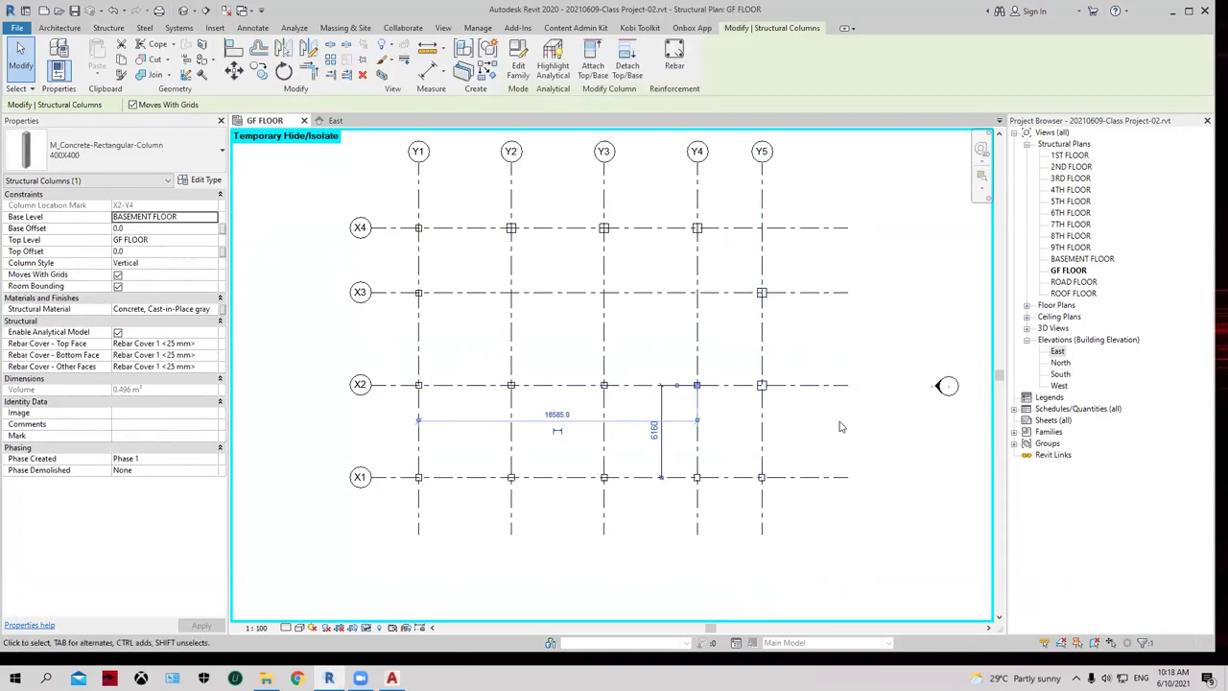
Step: Recheck the column layout in the AutoCAD drawing and return to Revit
left_click(392, 677)
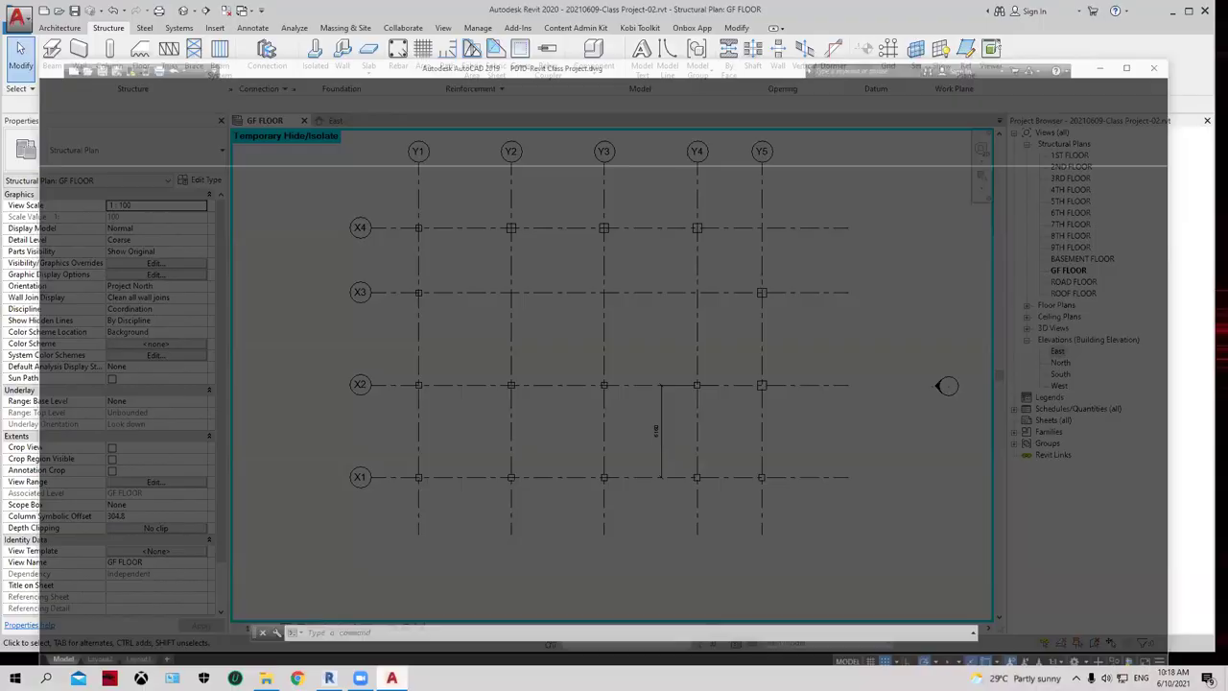
scroll(418, 453, "up", 4)
scroll(418, 457, "down", 4)
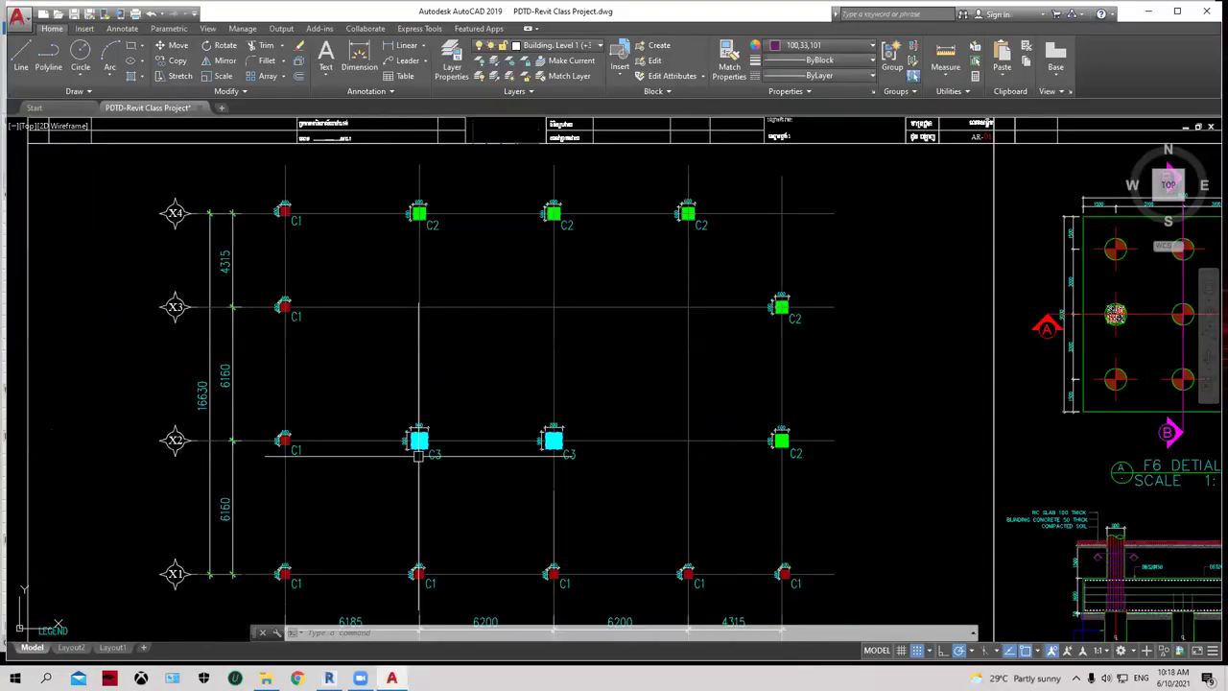
left_click(1144, 13)
Step: Change the two X2 columns at Y2 and Y3 to 800X800
left_click_drag(467, 353, 639, 418)
left_click(117, 149)
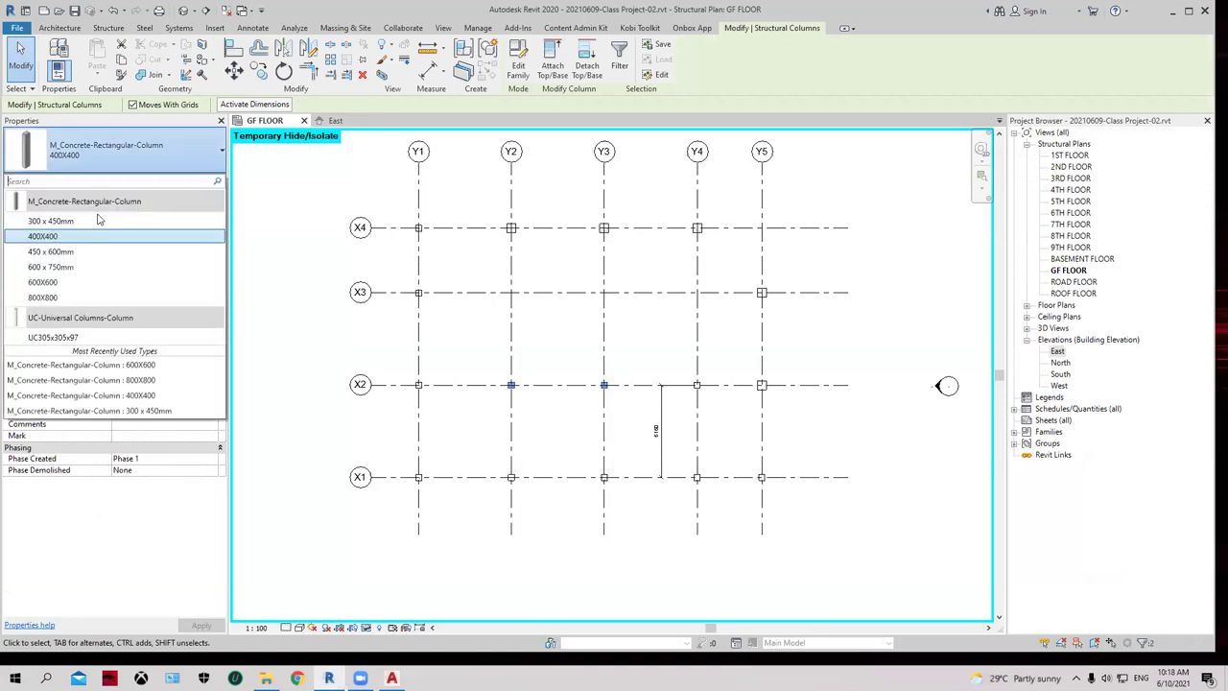
left_click(80, 295)
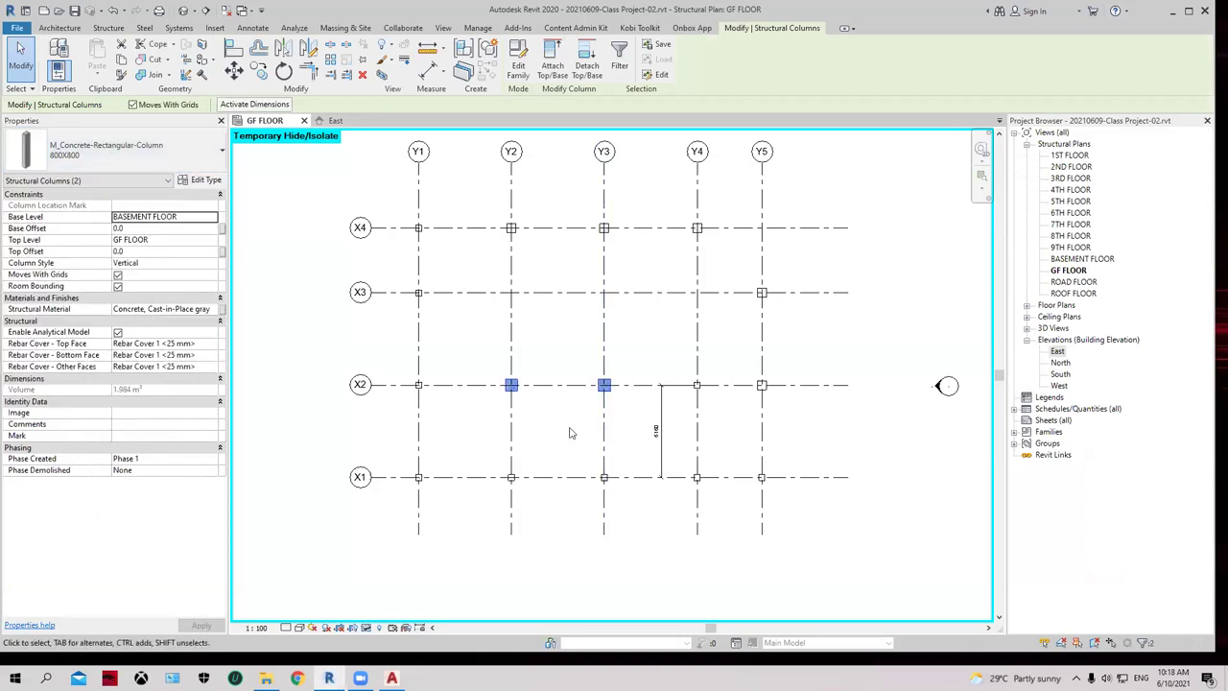
left_click(660, 437)
key("Escape")
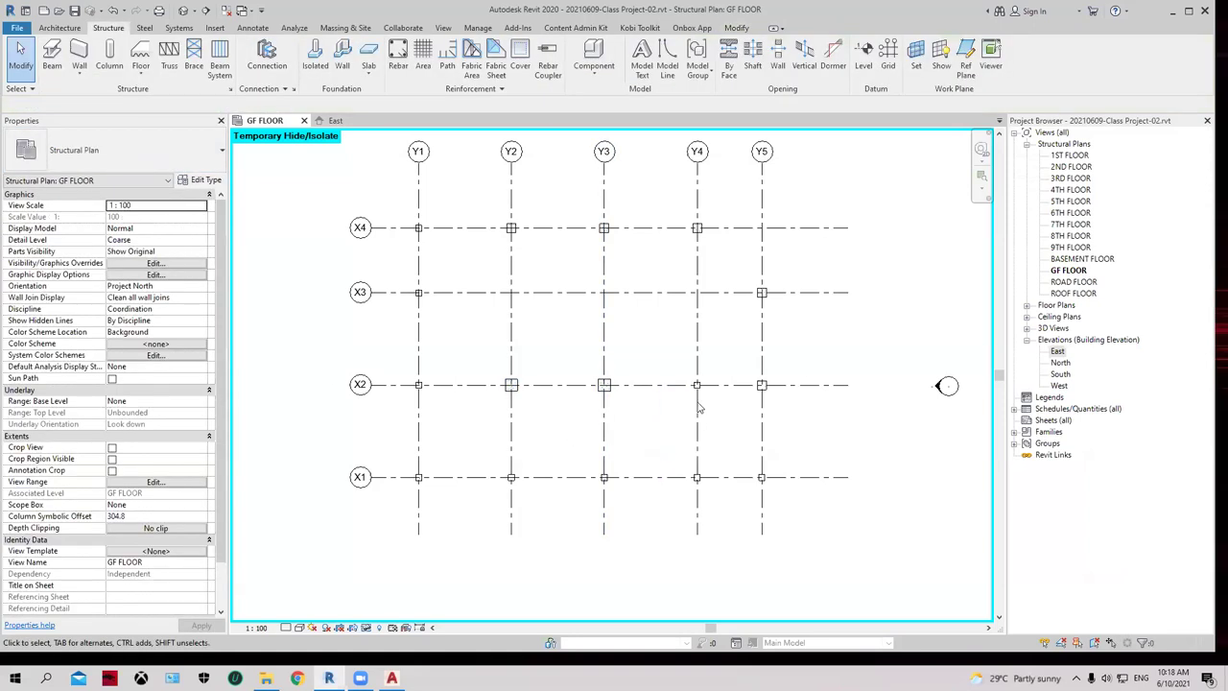
scroll(695, 384, "up", 2)
left_click(695, 384)
key("Escape")
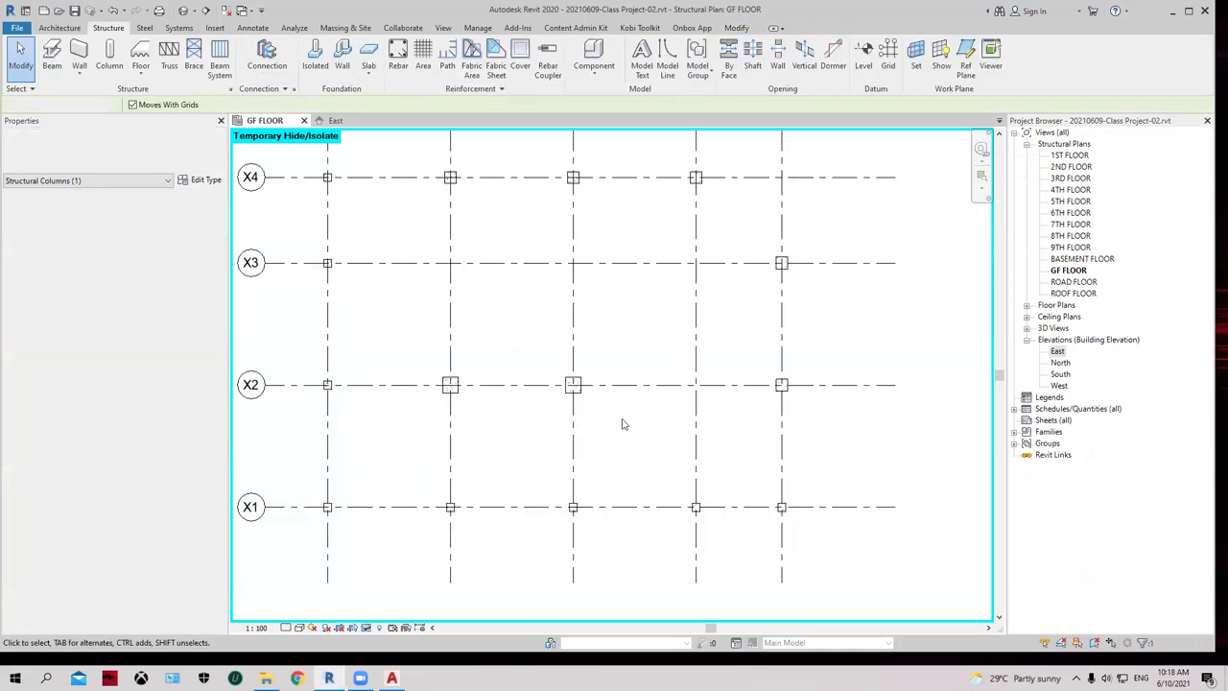
scroll(624, 419, "down", 1)
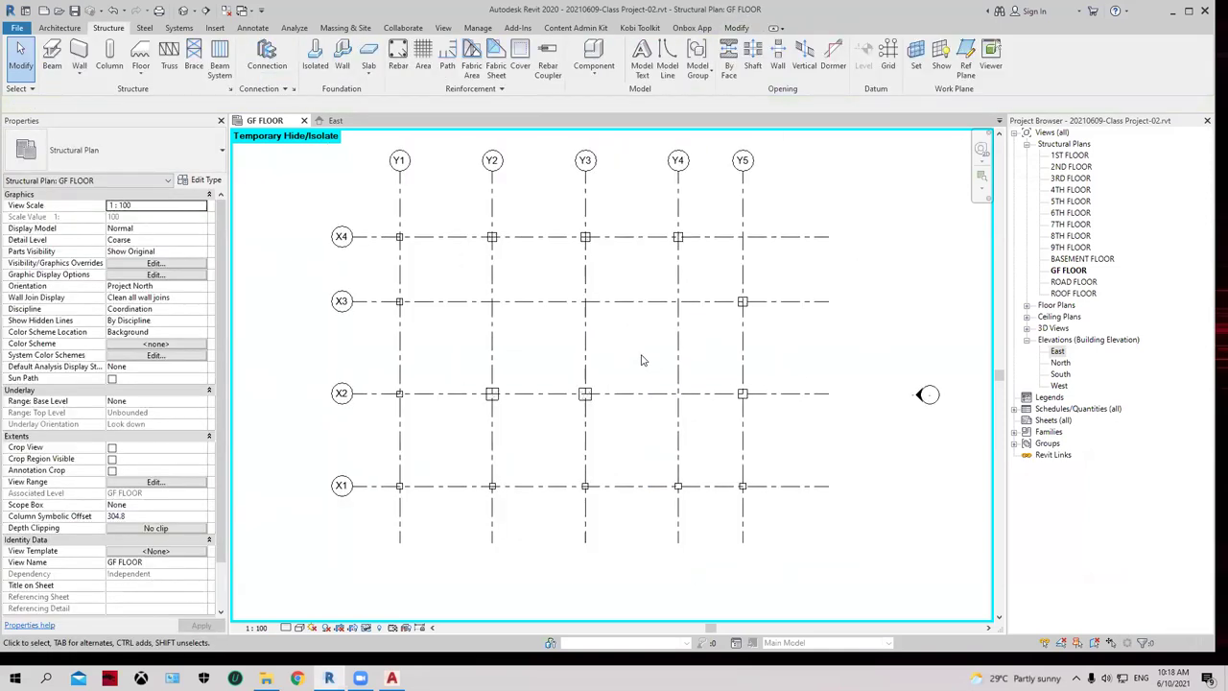
Step: Open the default {3D} view to inspect the ground-floor columns and grid, then return to GF FLOOR
left_click(357, 123)
left_click(184, 12)
middle_click_drag(648, 585, 649, 393)
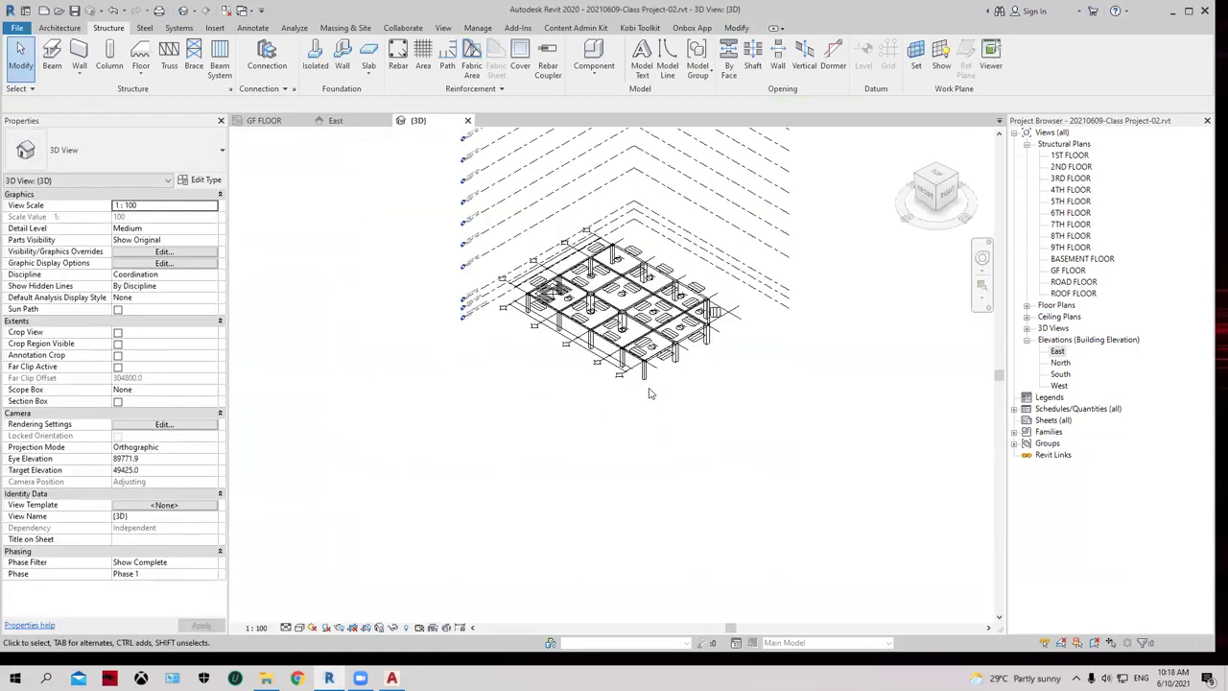
scroll(649, 393, "up", 1)
scroll(812, 333, "up", 1)
scroll(582, 318, "up", 1)
scroll(521, 325, "up", 1)
scroll(454, 367, "up", 2)
scroll(364, 407, "down", 1)
scroll(362, 402, "down", 2)
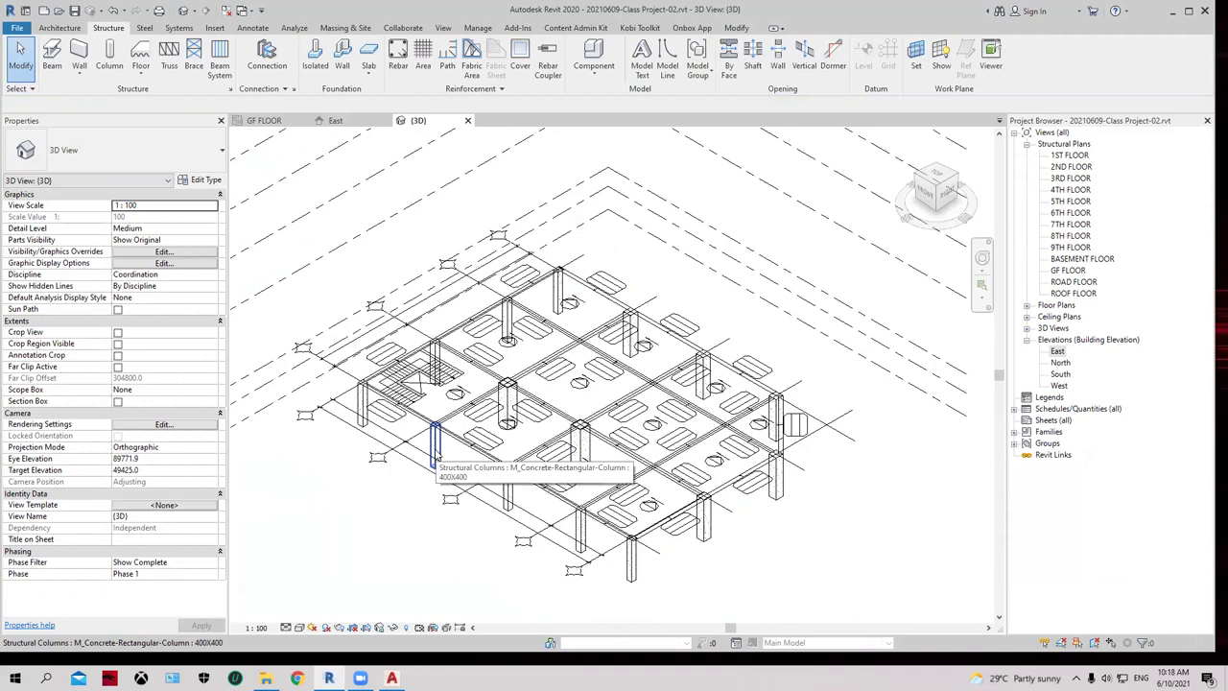
scroll(435, 459, "down", 1)
middle_click_drag(655, 339, 679, 310)
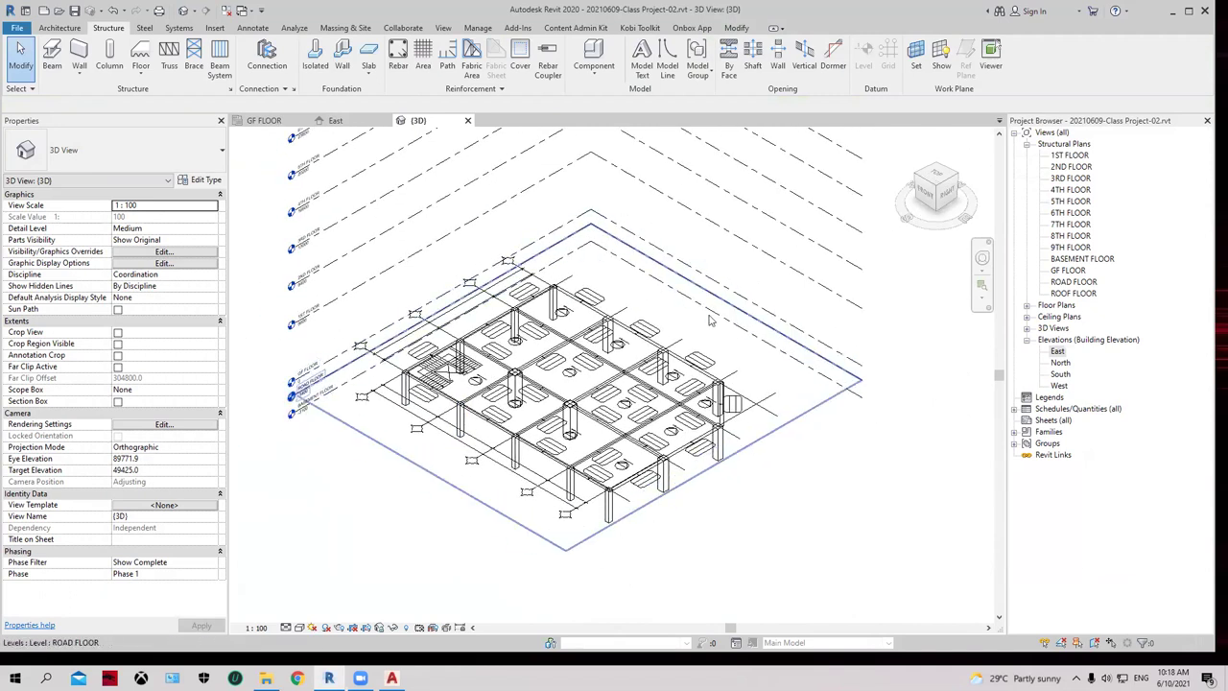
left_click(275, 122)
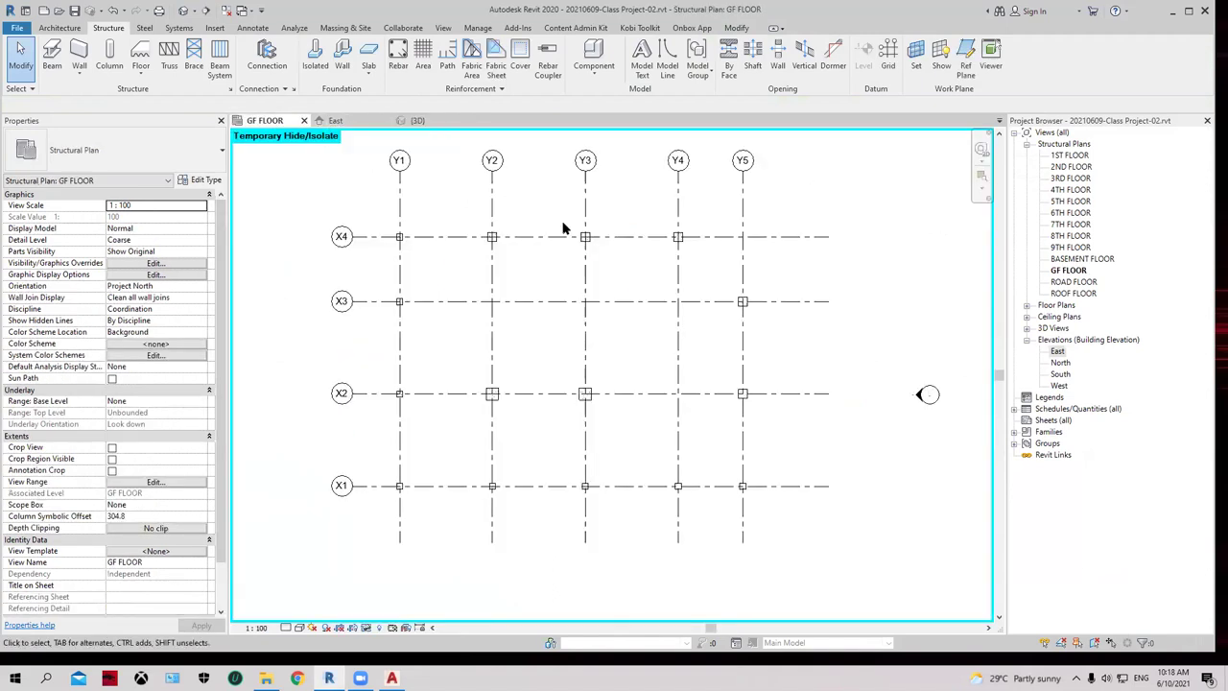
left_click(242, 11)
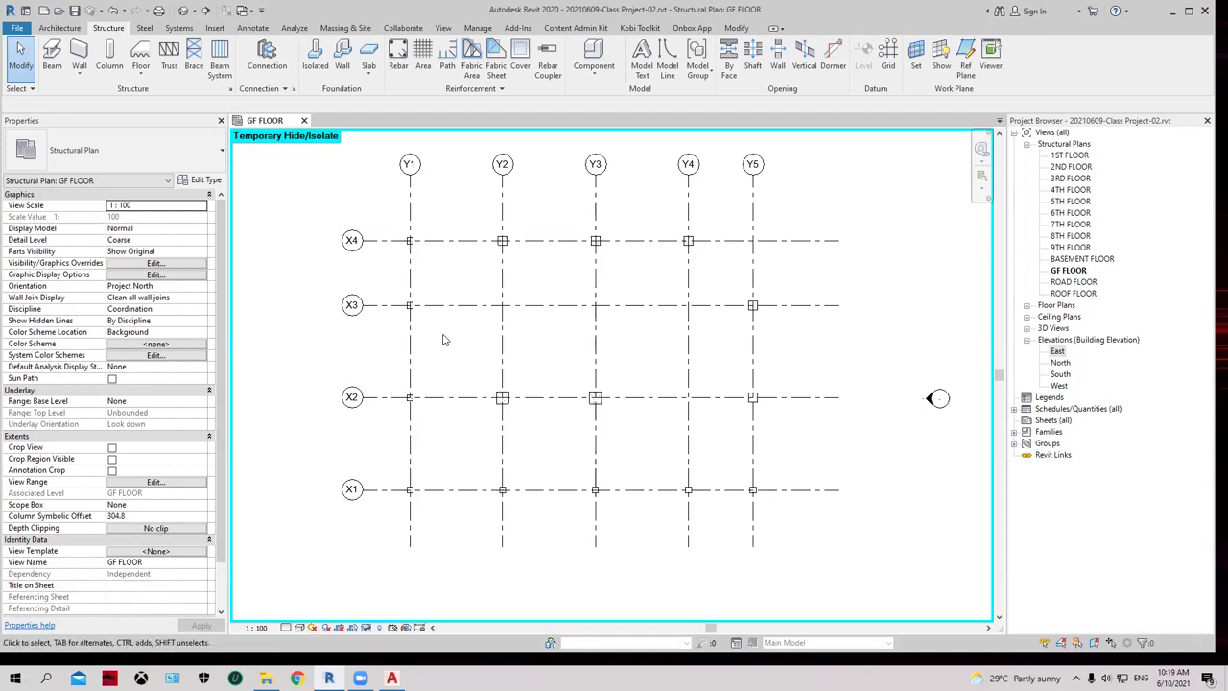
key("h")
key("r")
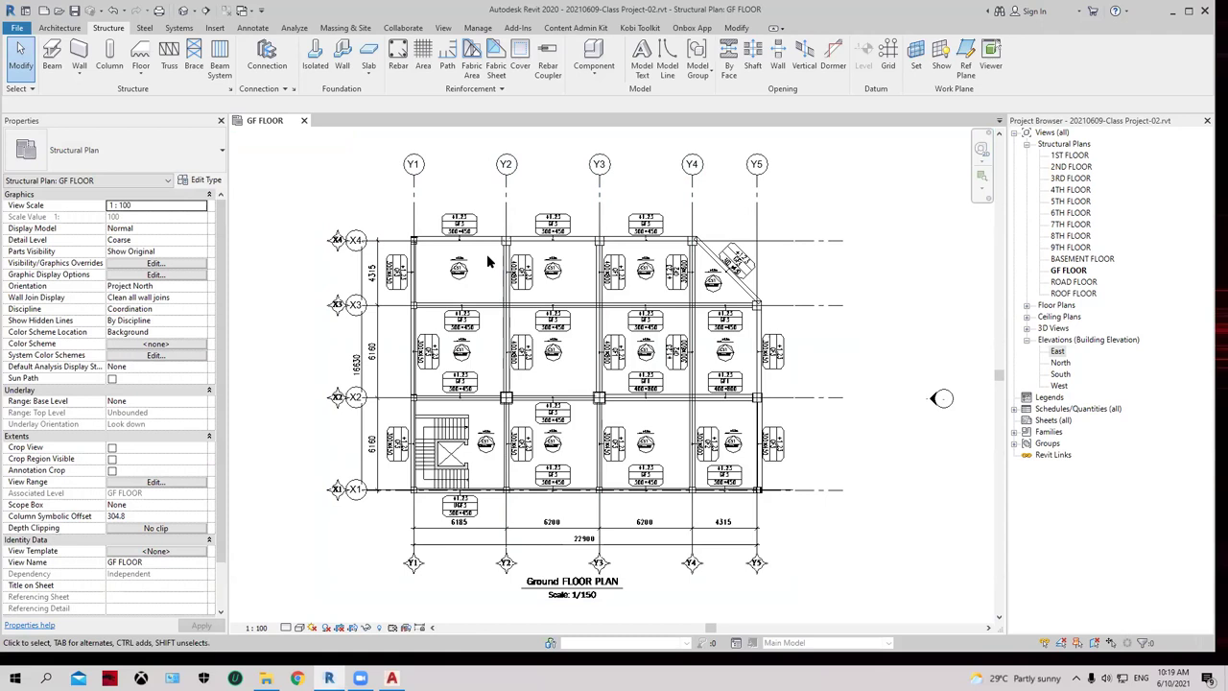
scroll(486, 253, "up", 3)
scroll(365, 261, "up", 2)
scroll(314, 240, "up", 2)
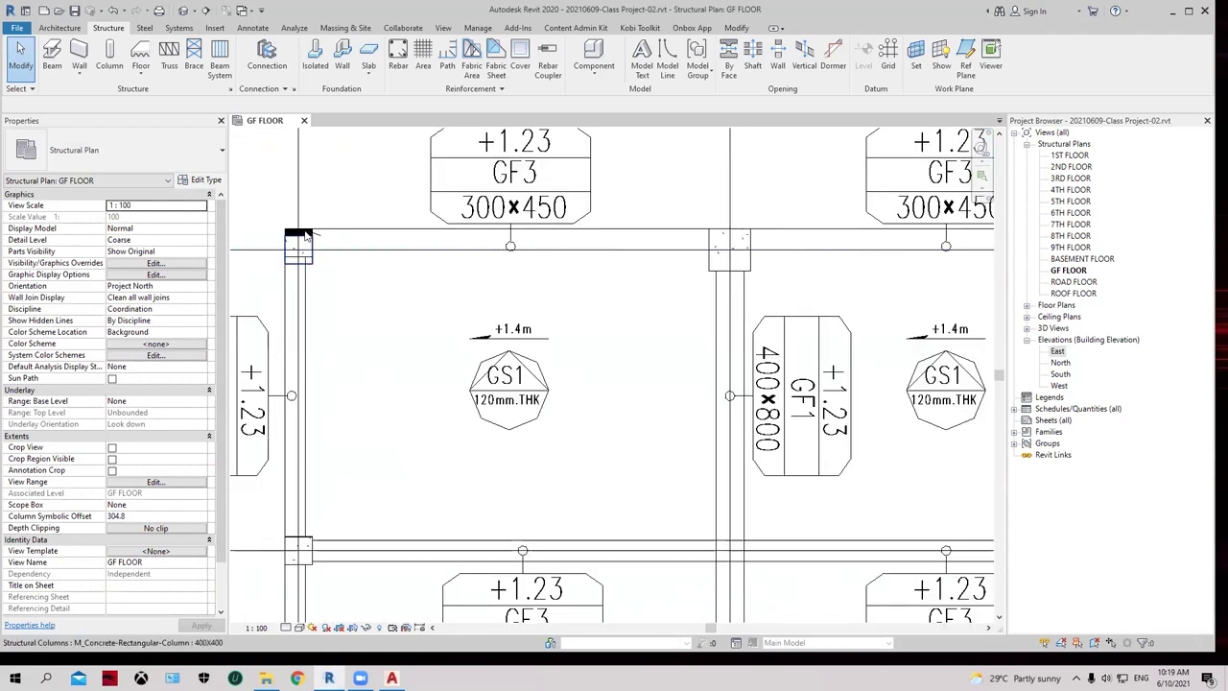
scroll(369, 282, "down", 2)
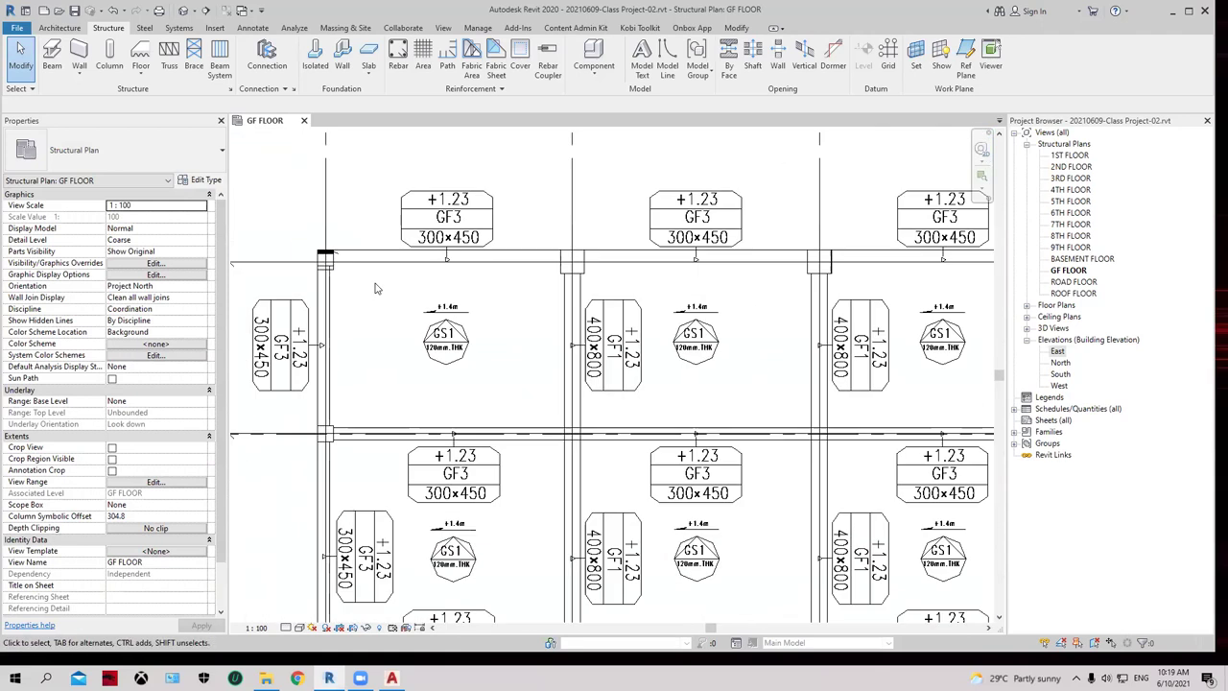
scroll(376, 288, "down", 1)
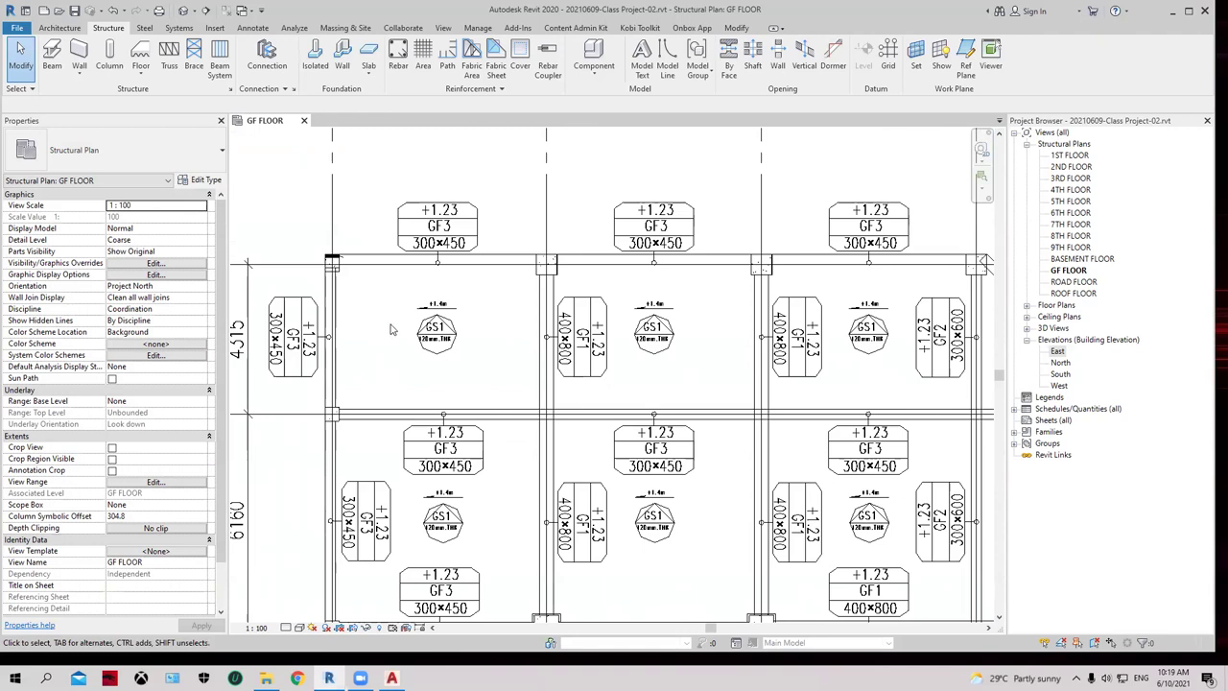
Step: In AutoCAD, zoom and pan the plan to frame column C1 at grid X4/Y1
left_click(391, 677)
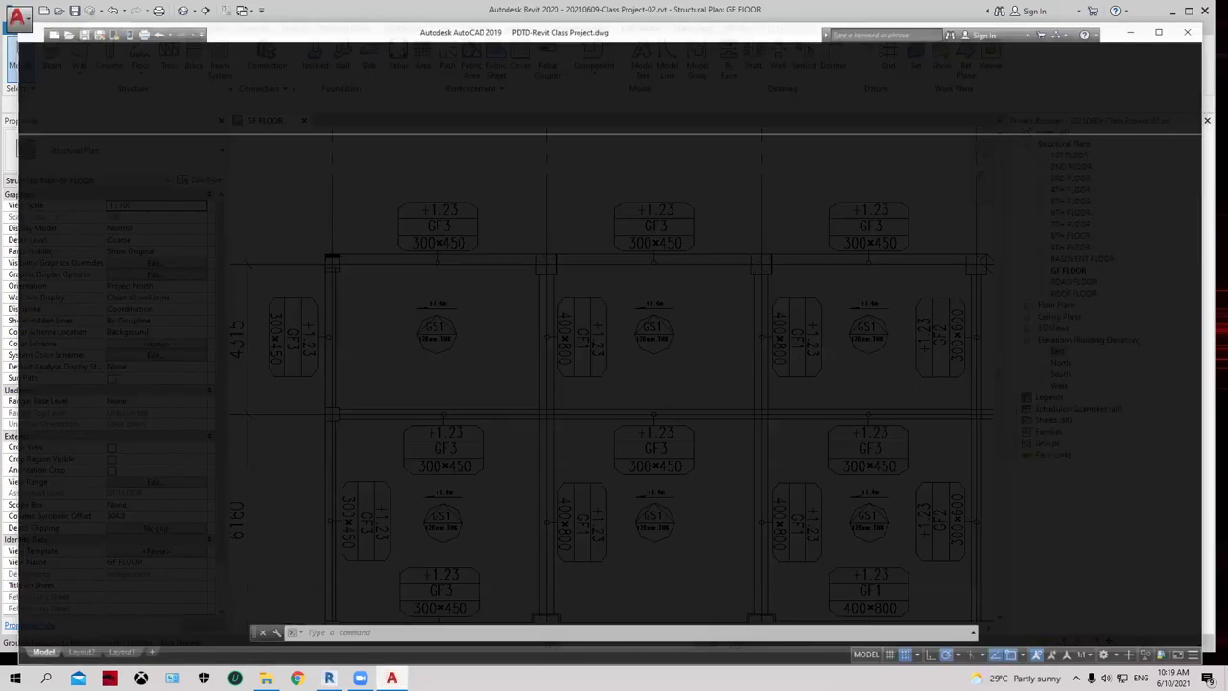
scroll(287, 342, "down", 3)
scroll(310, 342, "down", 2)
scroll(401, 392, "down", 3)
scroll(335, 453, "up", 5)
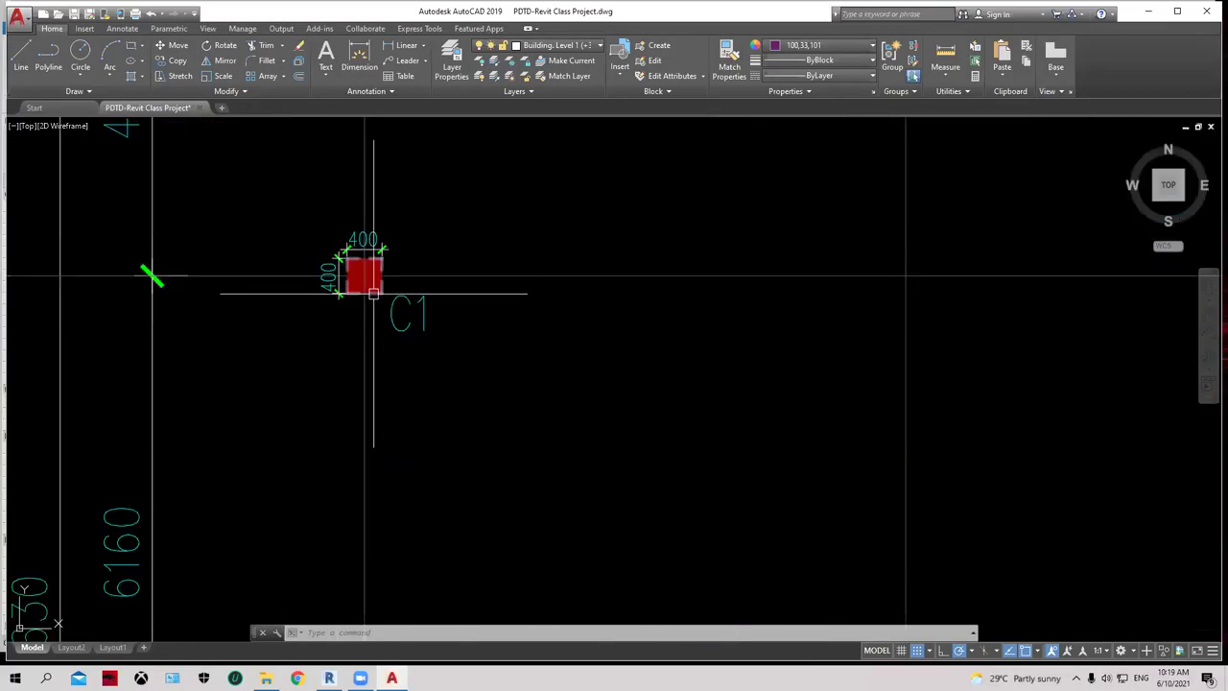
scroll(374, 288, "down", 4)
middle_click_drag(383, 329, 383, 189)
scroll(378, 347, "up", 4)
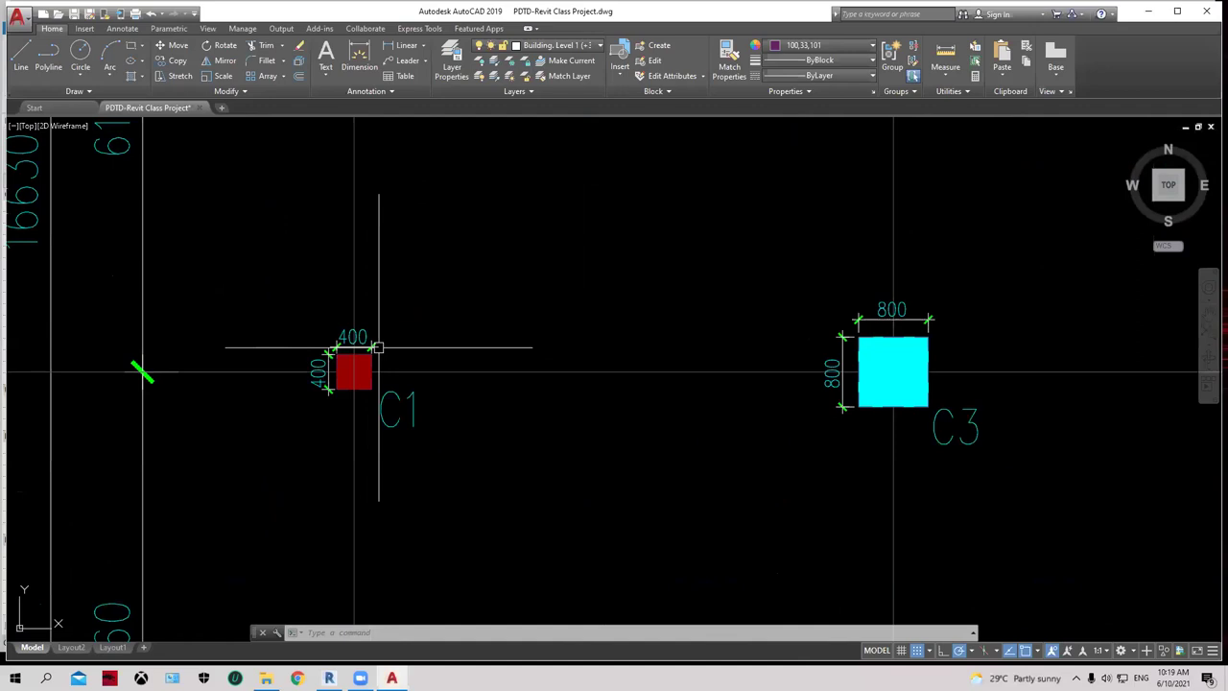
middle_click_drag(451, 403, 467, 270)
scroll(471, 312, "down", 4)
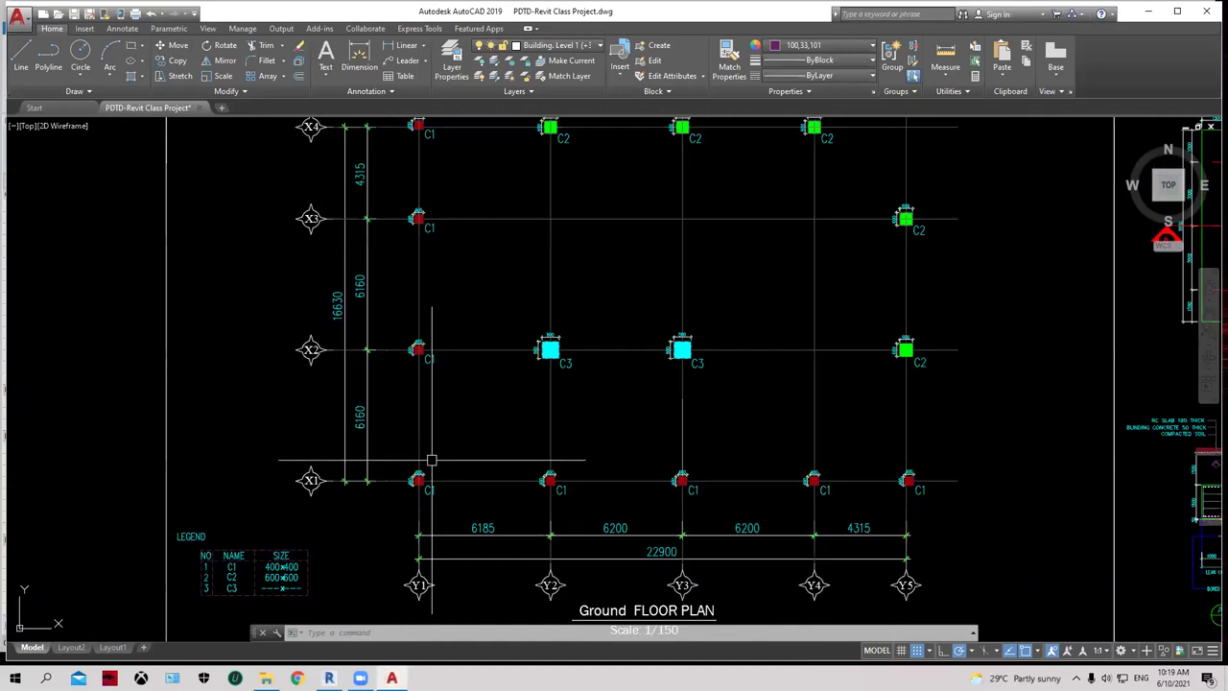
scroll(428, 483, "up", 6)
middle_click_drag(932, 471, 301, 466)
scroll(690, 460, "down", 2)
middle_click_drag(789, 460, 413, 549)
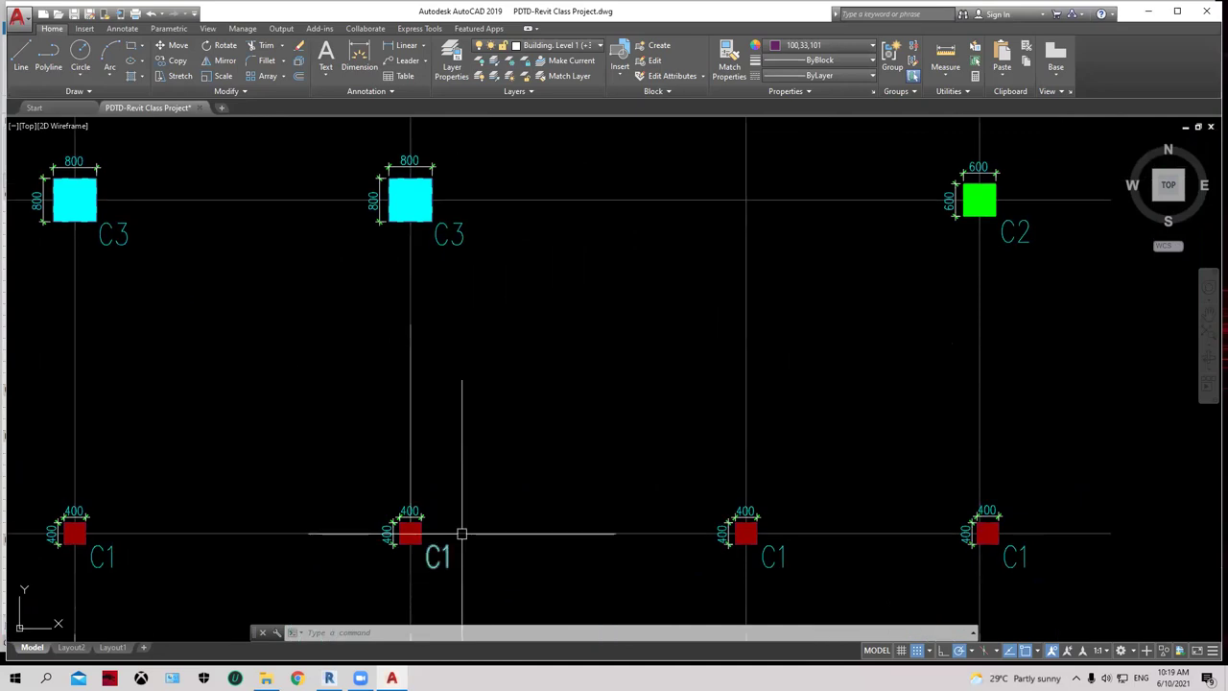
scroll(461, 533, "up", 5)
middle_click_drag(972, 529, 931, 524)
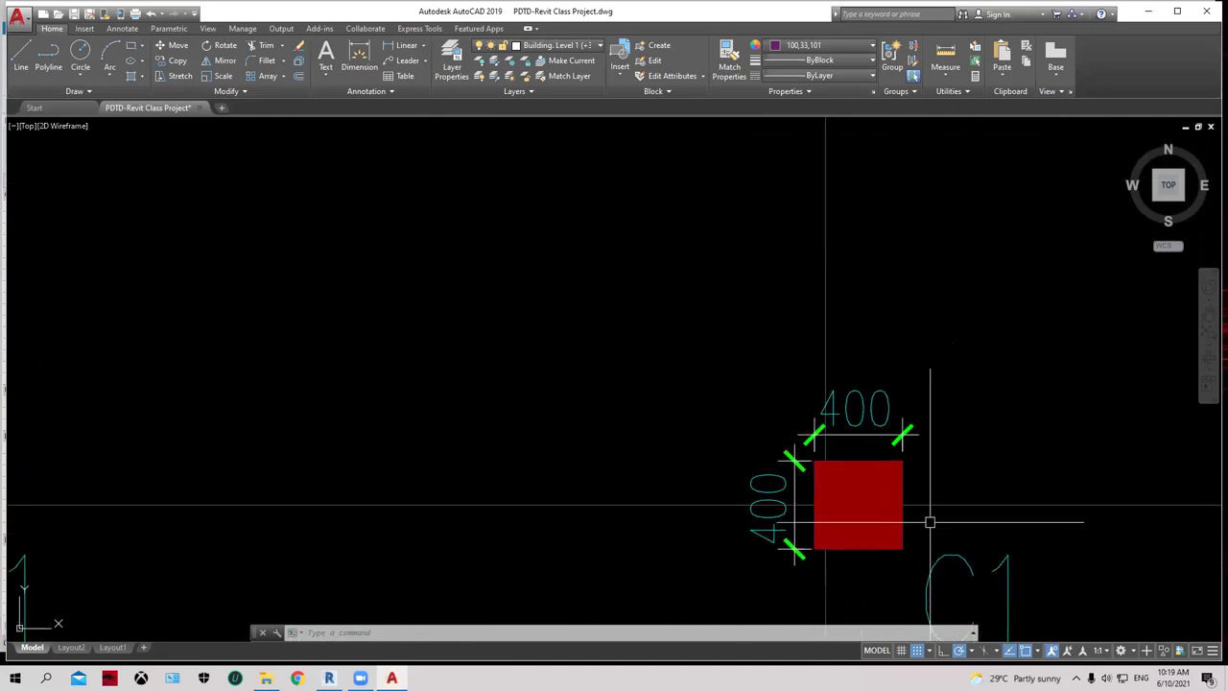
scroll(929, 522, "down", 5)
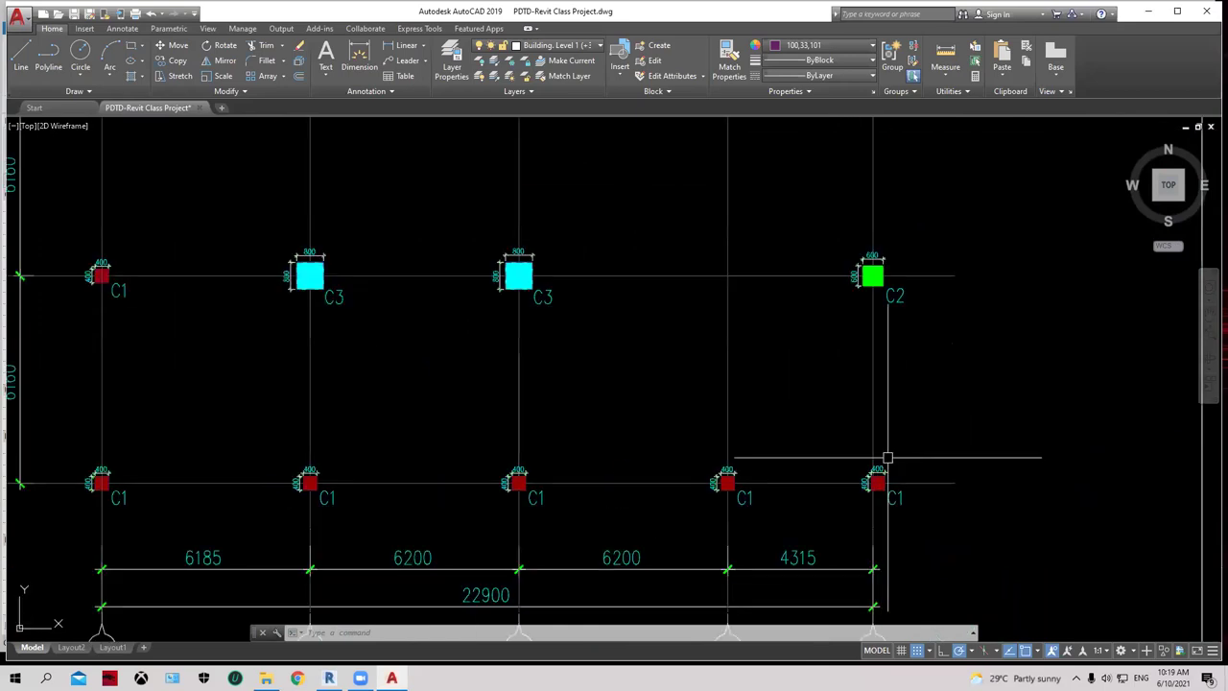
scroll(316, 288, "up", 5)
scroll(335, 303, "down", 5)
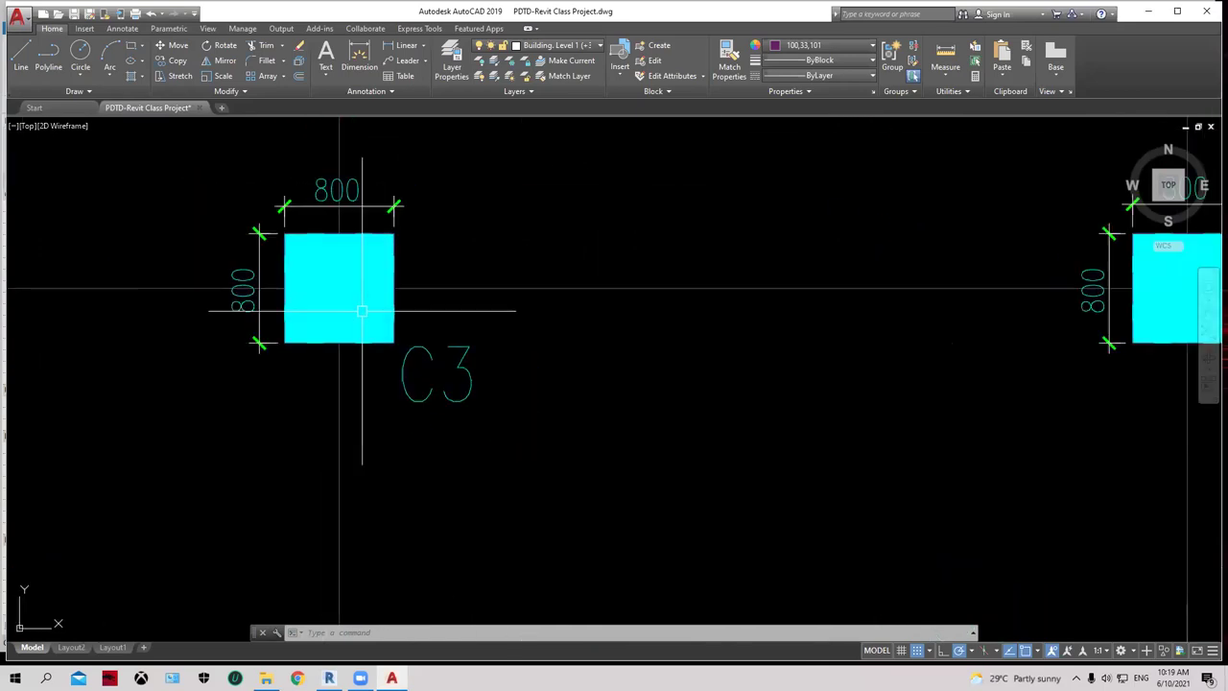
scroll(987, 320, "up", 2)
scroll(1003, 319, "down", 2)
scroll(614, 374, "down", 3)
scroll(816, 233, "up", 5)
scroll(742, 209, "up", 4)
middle_click_drag(742, 208, 775, 335)
scroll(688, 362, "down", 3)
scroll(658, 342, "up", 3)
scroll(752, 274, "up", 2)
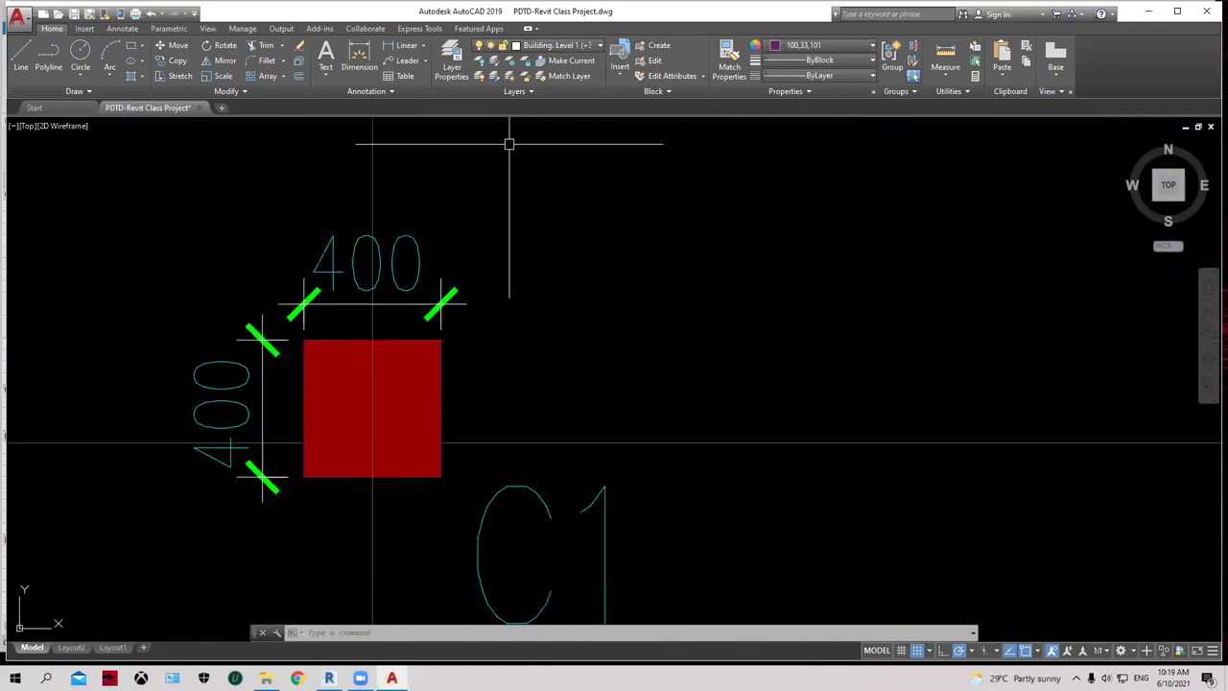
Step: Dimension the 100 offset from column C1's centre to the grid line
left_click(358, 59)
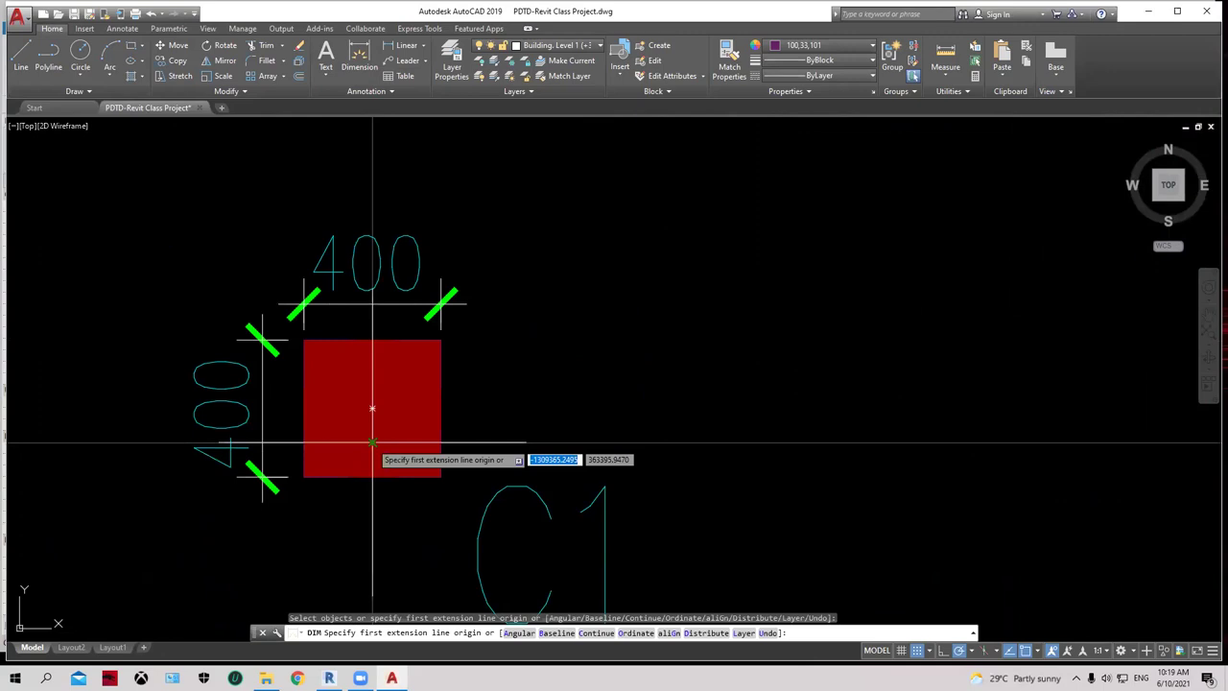
left_click(362, 446)
left_click(363, 477)
left_click(655, 443)
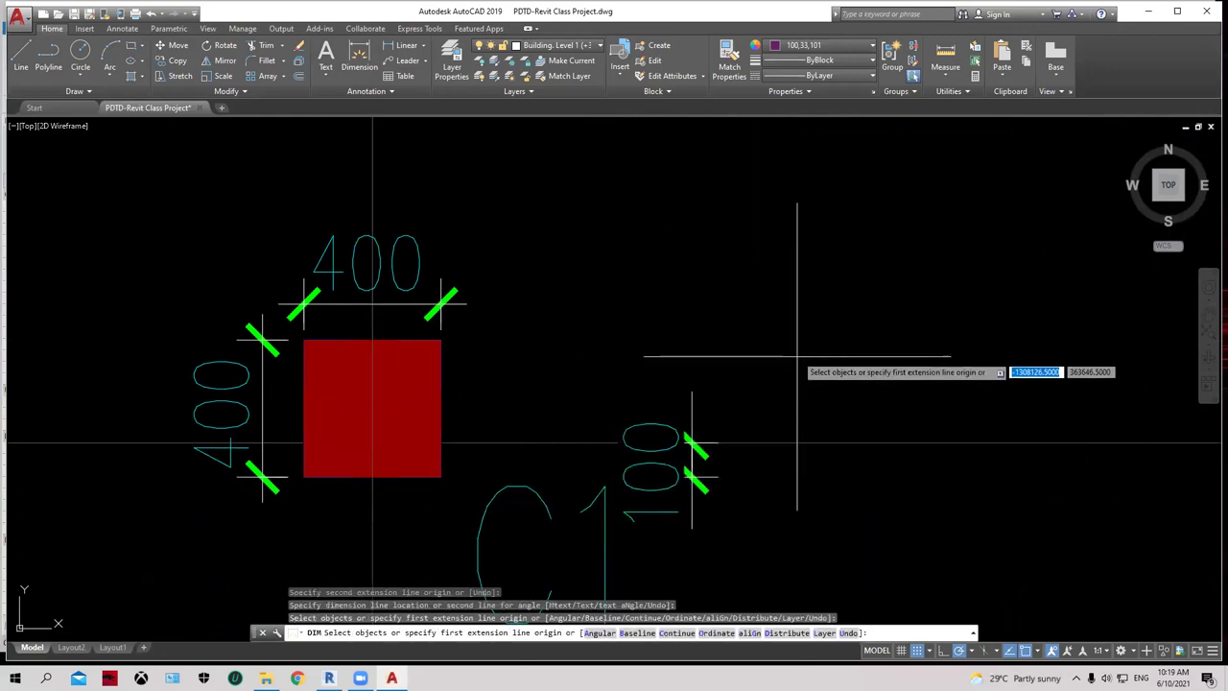
scroll(767, 355, "down", 4)
right_click(799, 278)
left_click(814, 284)
scroll(815, 276, "down", 2)
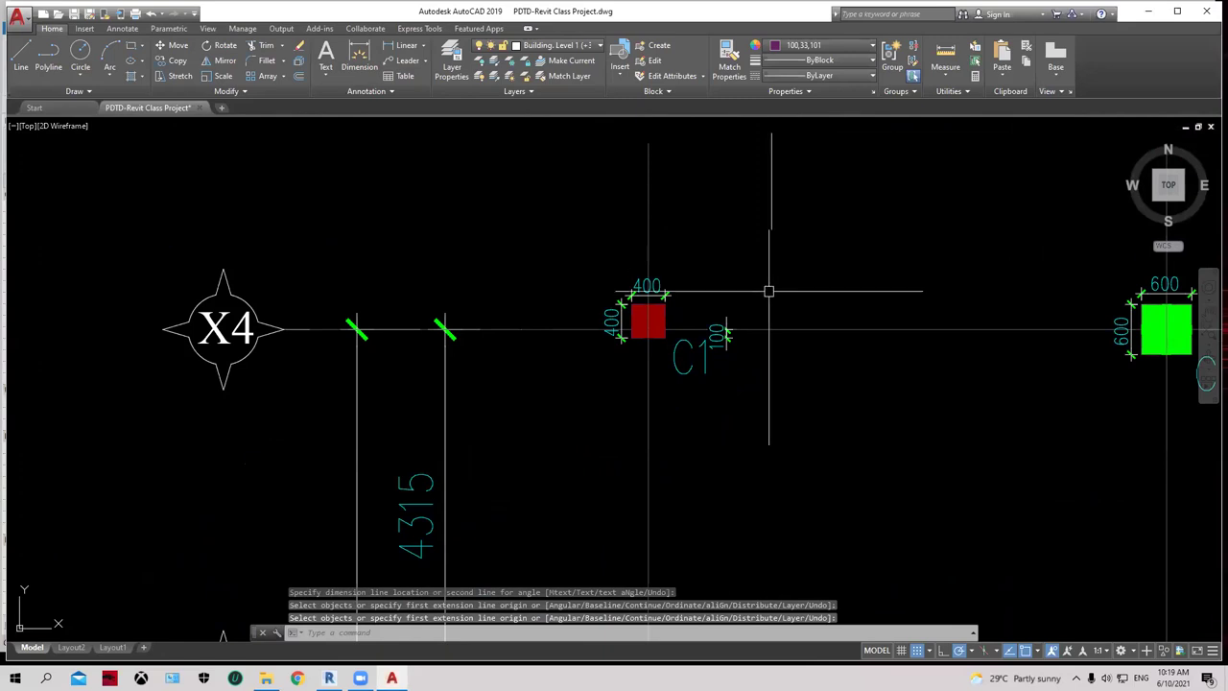
scroll(658, 343, "up", 2)
Step: Back in Revit, temporarily hide the imported Ground Floor.dwg on the GF FLOOR plan
left_click(1146, 10)
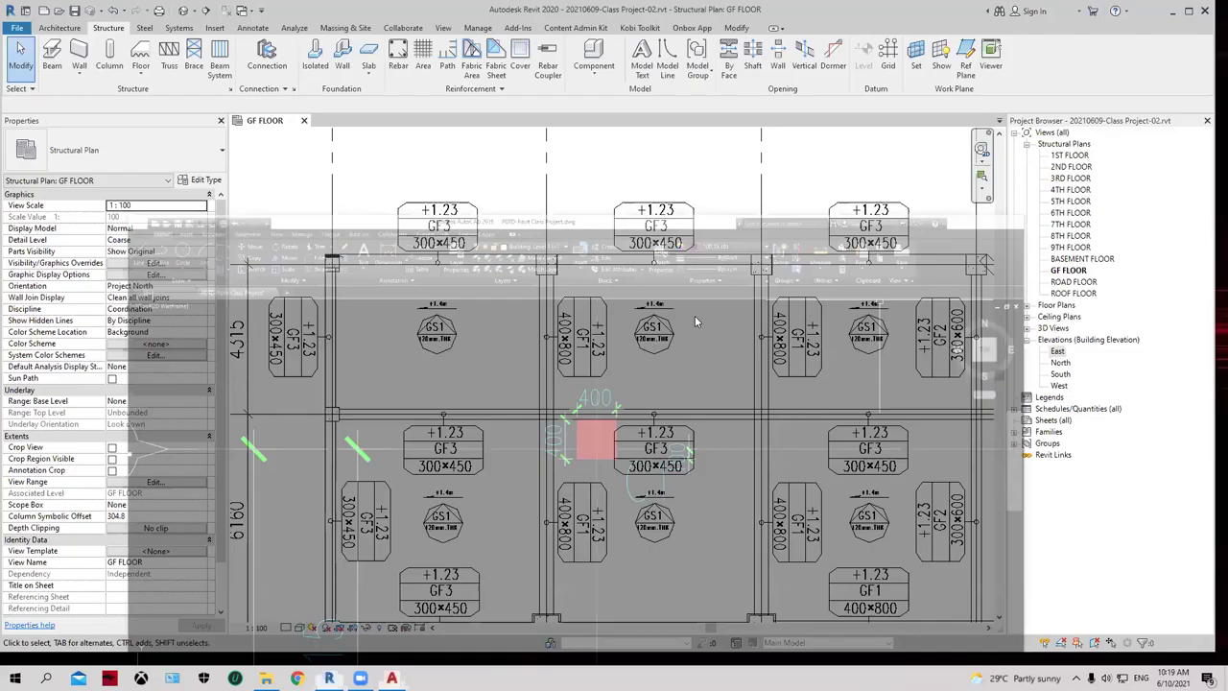
scroll(577, 311, "down", 1)
left_click(562, 326)
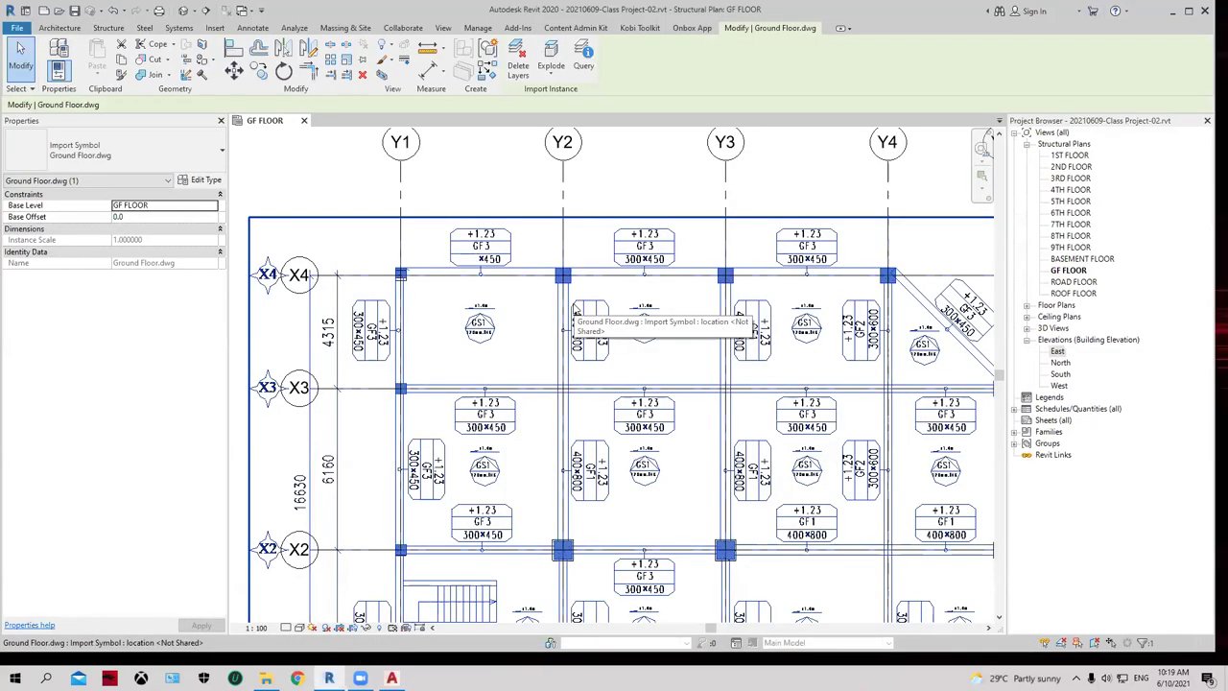
left_click(520, 334)
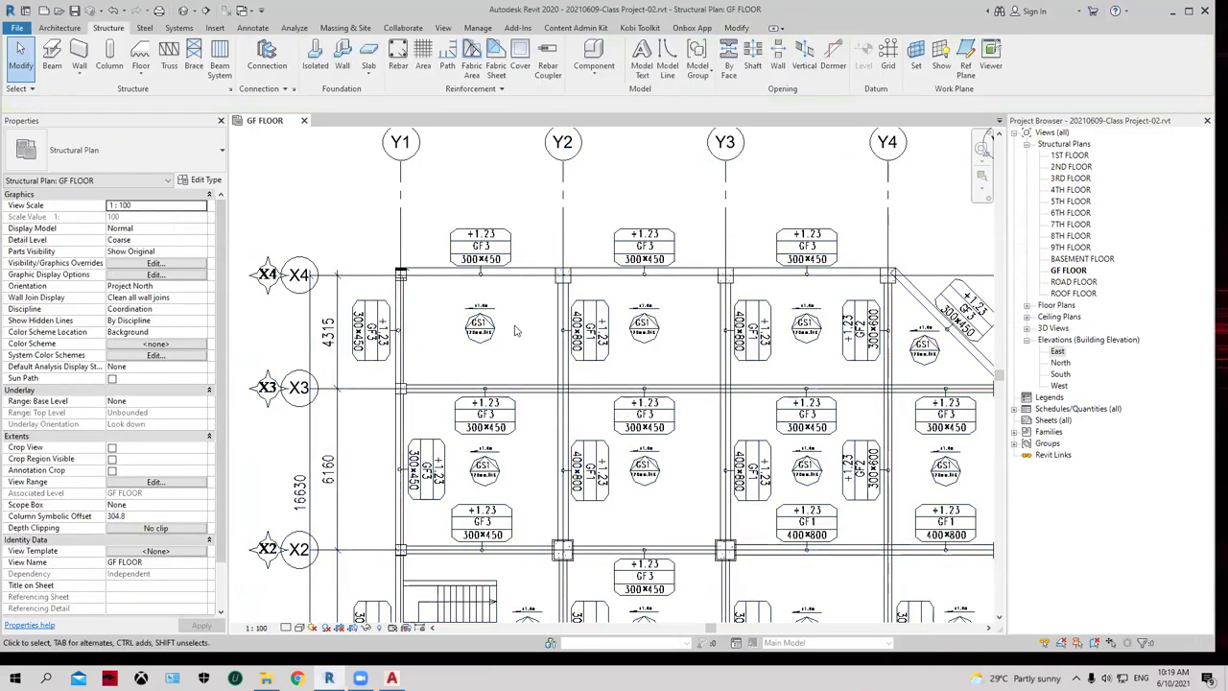
left_click(494, 250)
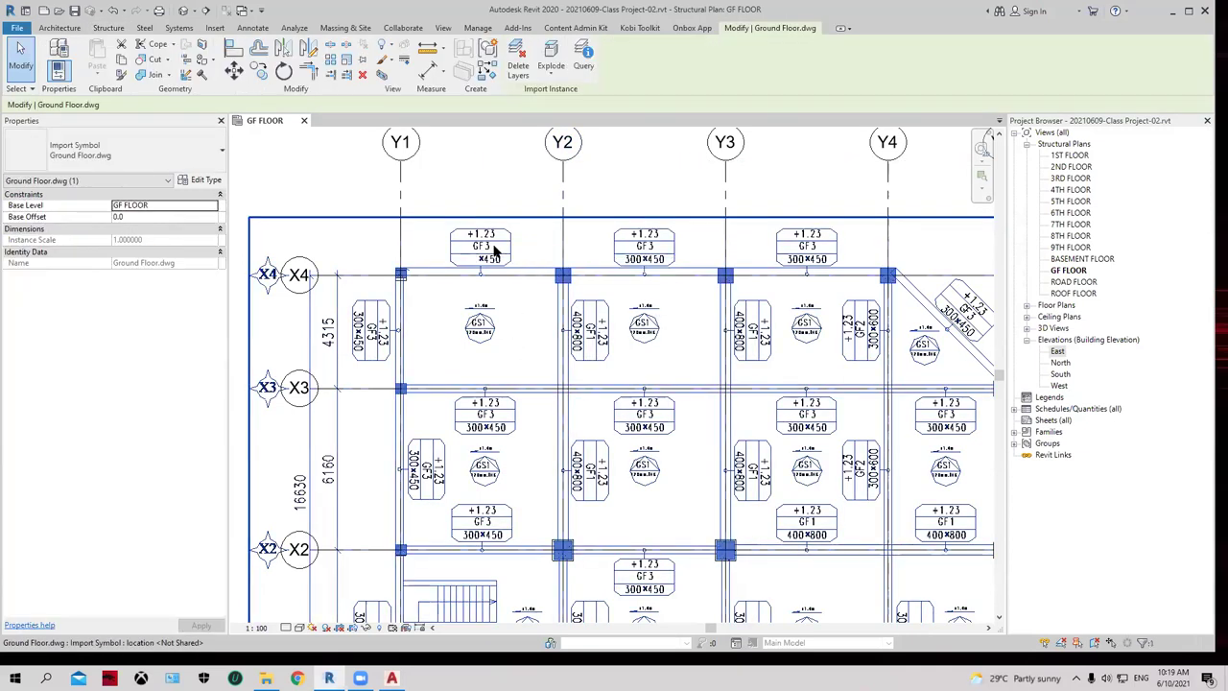
key("h")
key("h")
Step: Select the column at grid X4 on the GF FLOOR plan
scroll(430, 266, "down", 1)
scroll(431, 288, "up", 3)
scroll(467, 307, "up", 1)
scroll(467, 307, "down", 4)
scroll(455, 296, "up", 2)
scroll(459, 319, "up", 2)
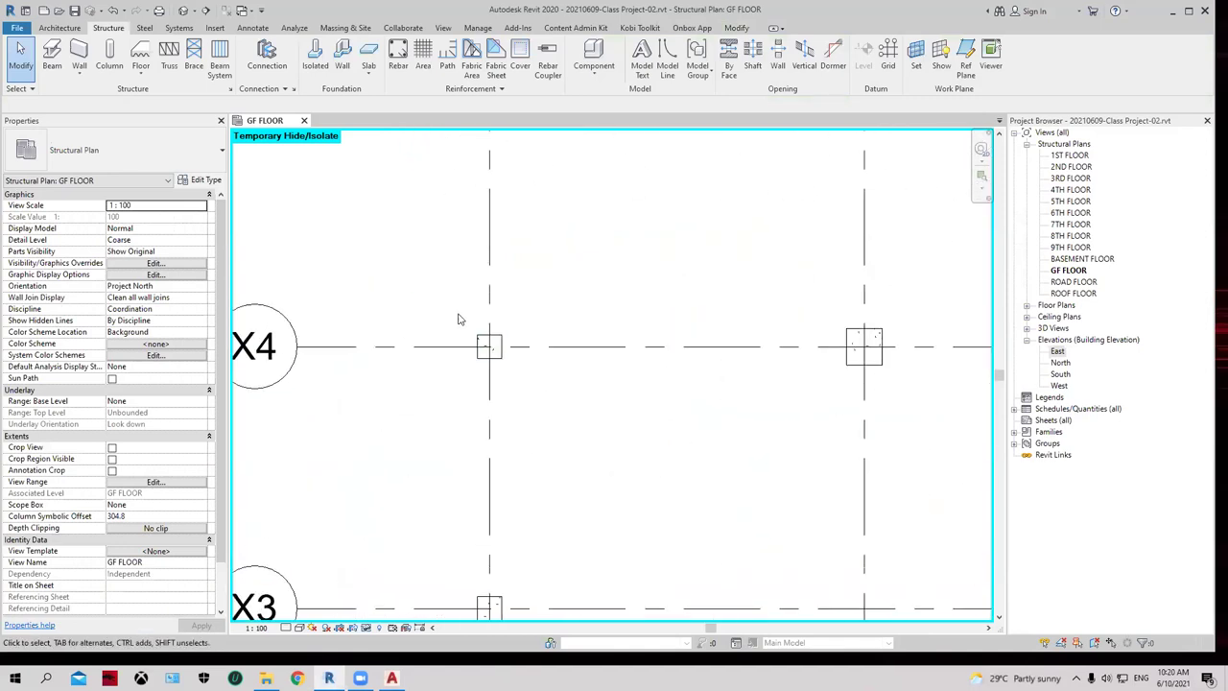
left_click(489, 346)
scroll(511, 345, "up", 3)
scroll(509, 326, "up", 2)
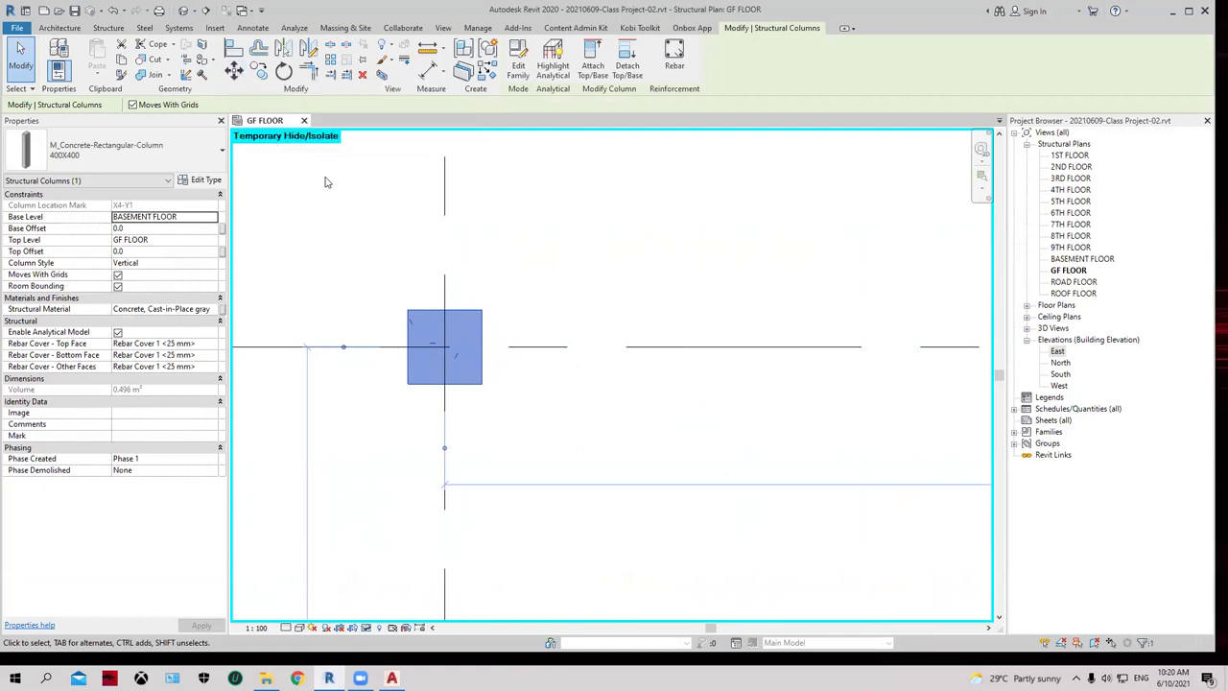
Step: Start moving the X4 column with MV, then cancel the move
key("m")
key("v")
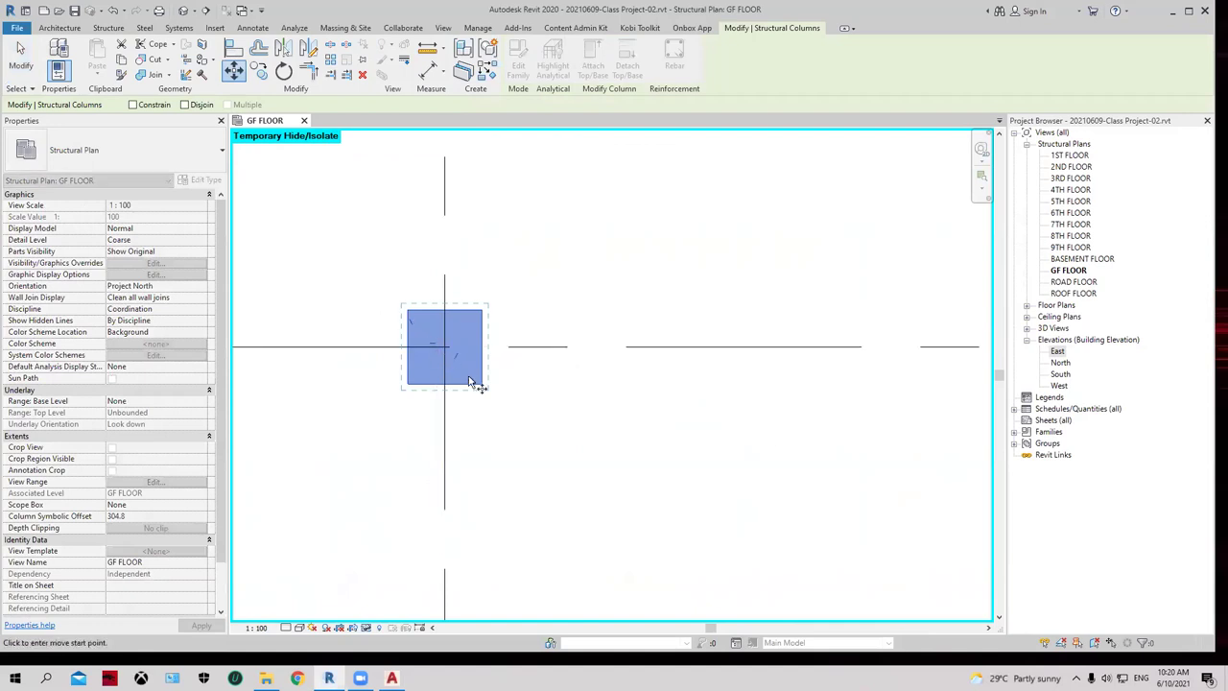
scroll(461, 403, "up", 1)
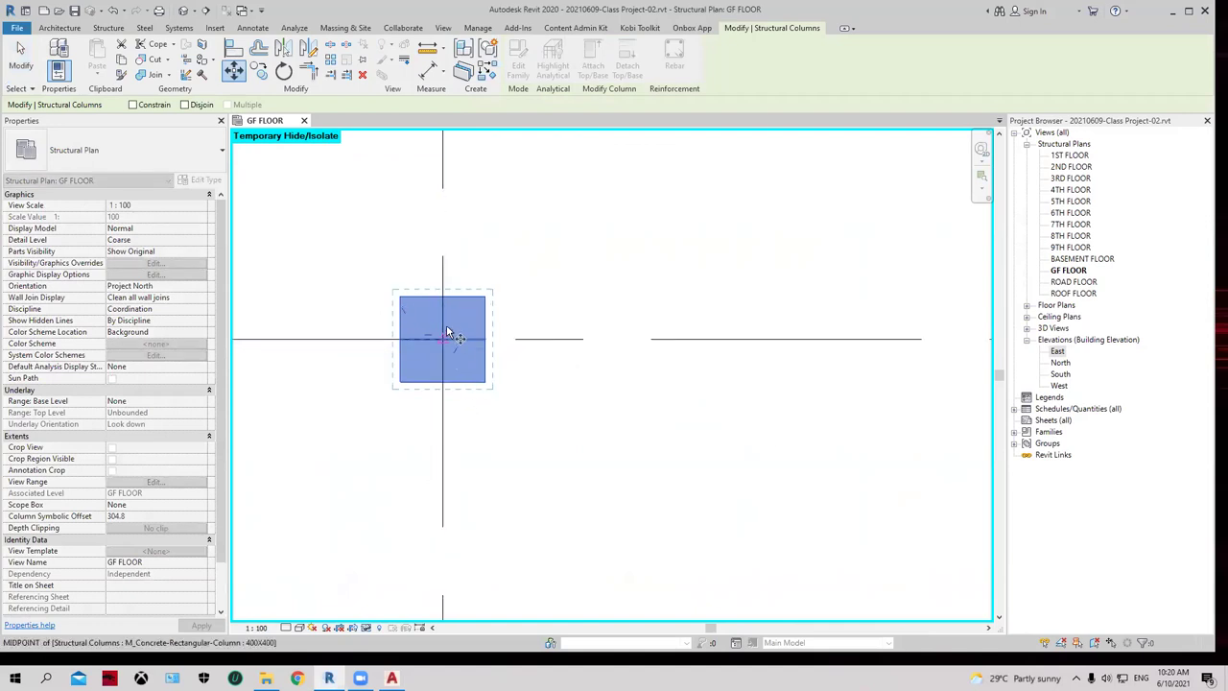
right_click(581, 276)
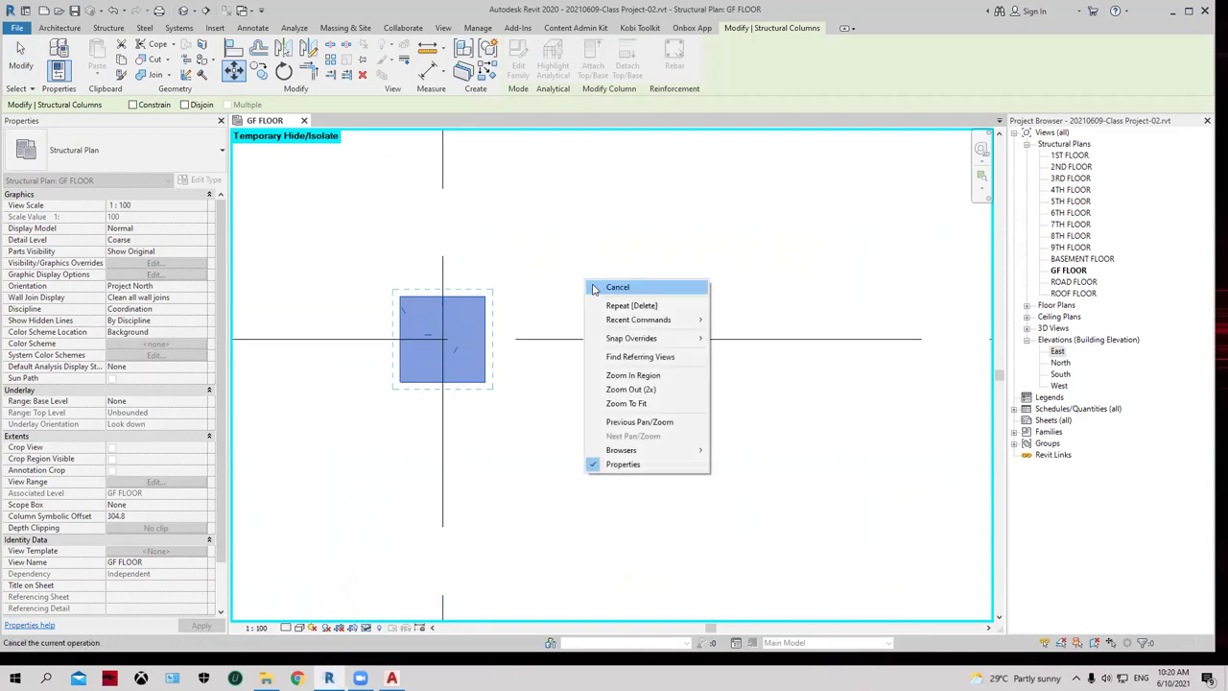
left_click(597, 286)
Step: Check the AutoCAD drawing, then move the X4 column 100 upward to match C1
left_click(391, 677)
scroll(659, 318, "up", 4)
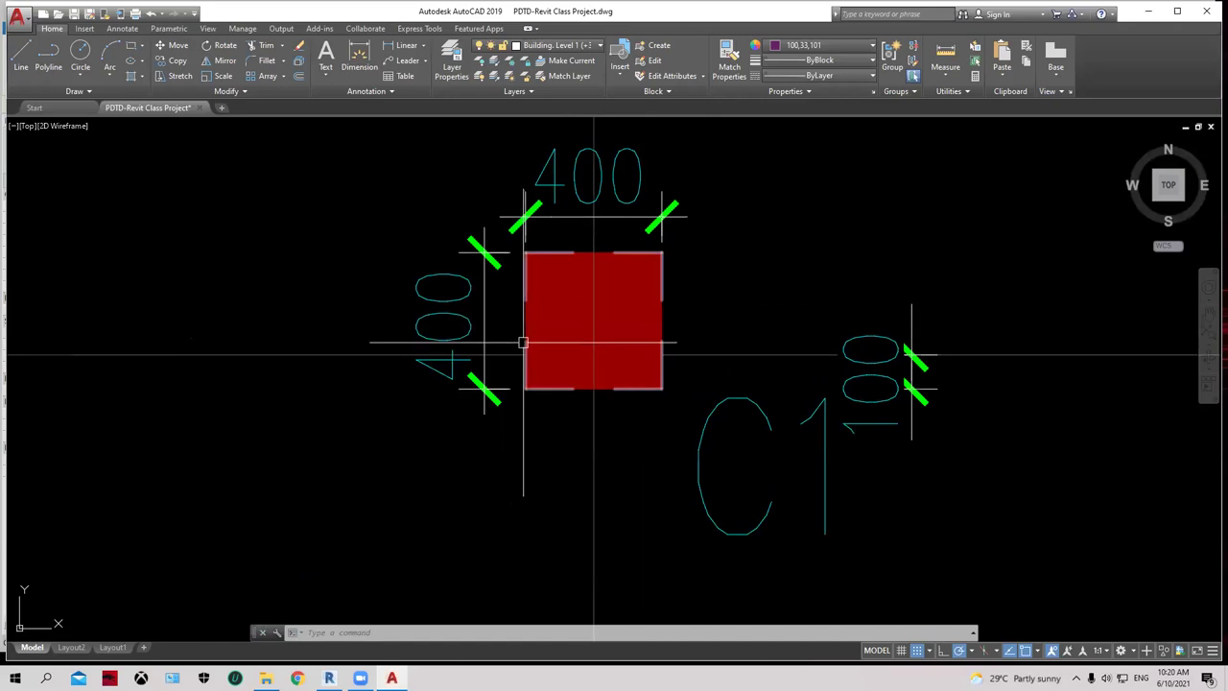
left_click(1148, 12)
left_click_drag(371, 263, 521, 416)
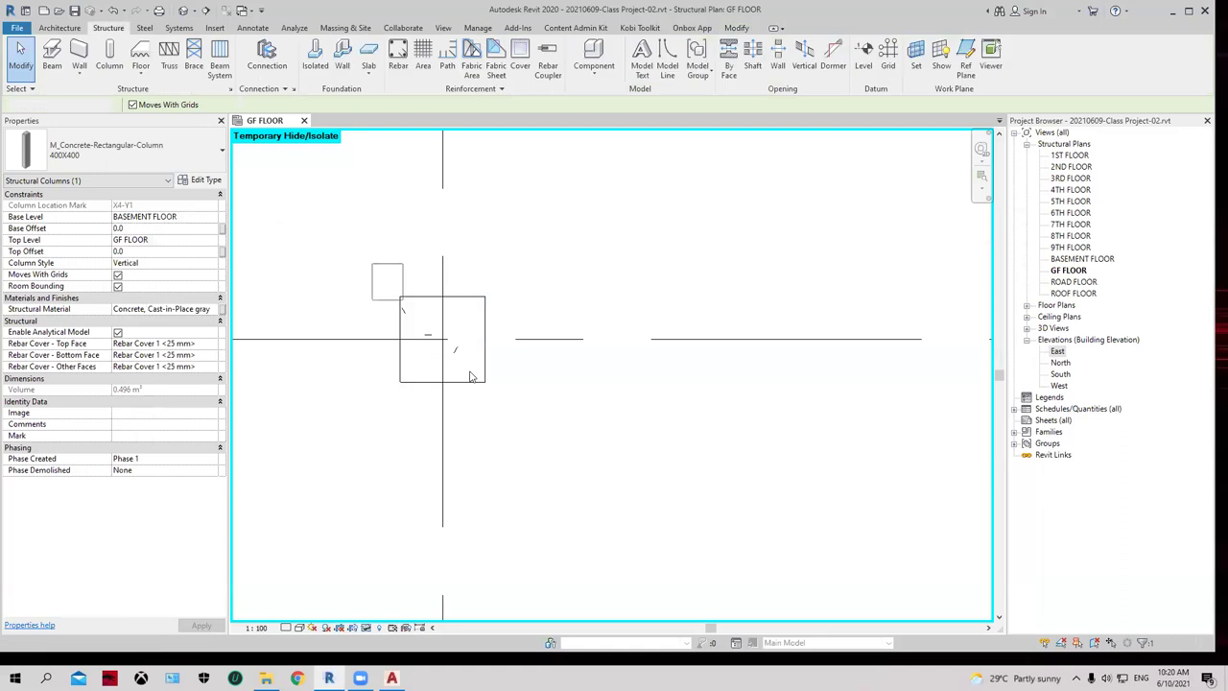
left_click(233, 71)
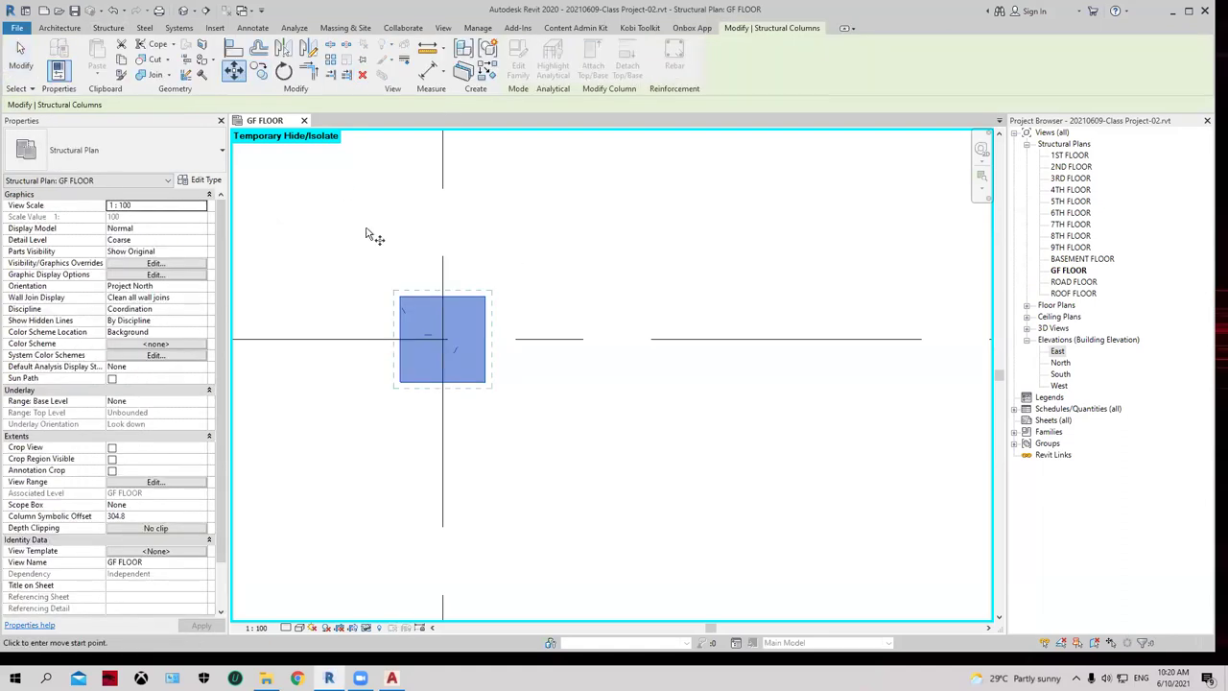
left_click(442, 337)
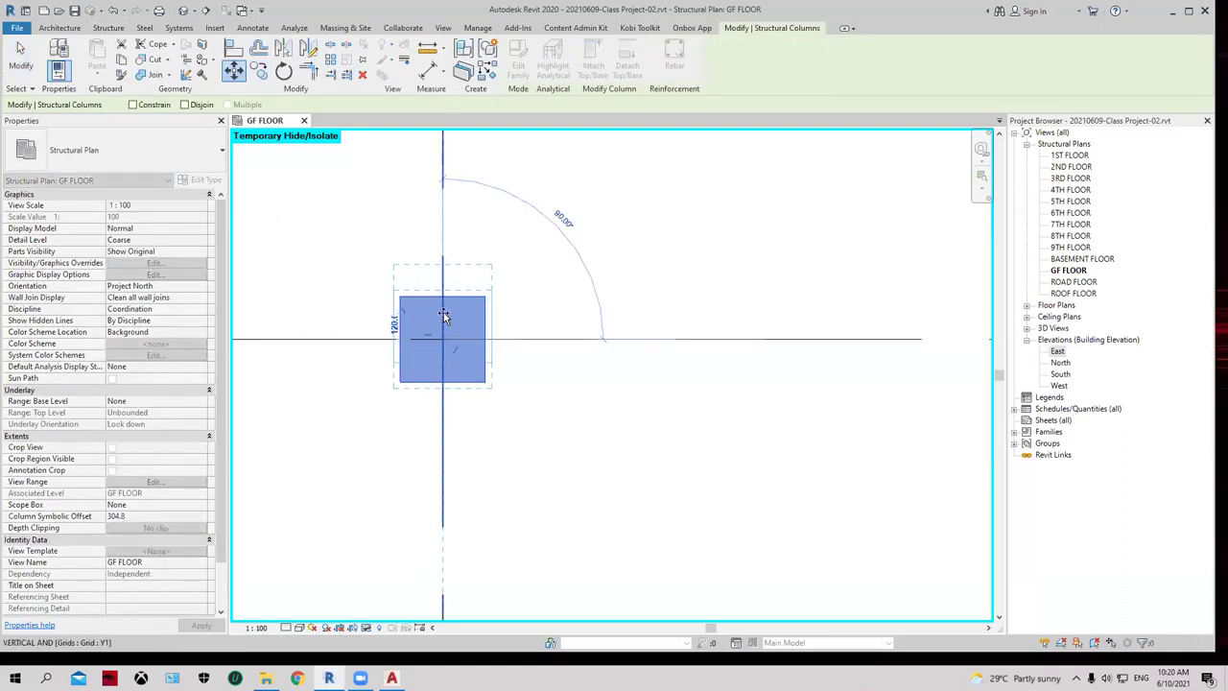
type("100")
key("Return")
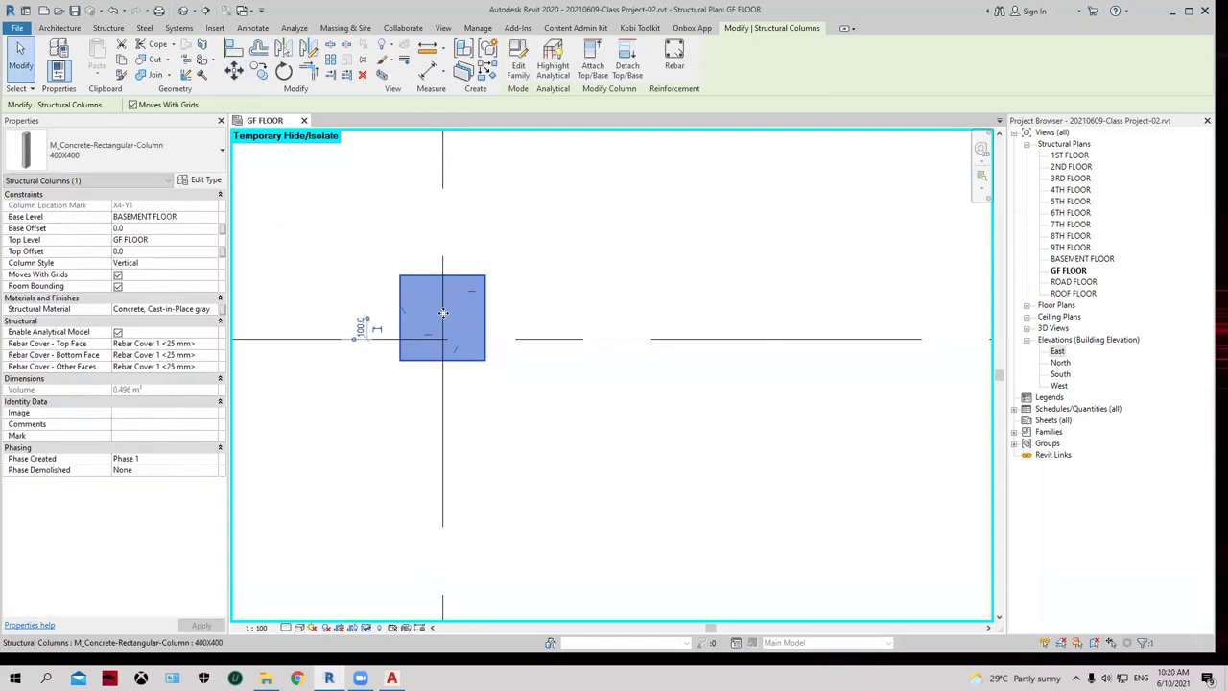
right_click(540, 260)
left_click(561, 266)
Step: Pan the plan to show grids X3 and X4, then switch to AutoCAD
scroll(562, 278, "down", 1)
scroll(557, 287, "down", 1)
scroll(556, 302, "down", 2)
middle_click_drag(557, 320, 436, 268)
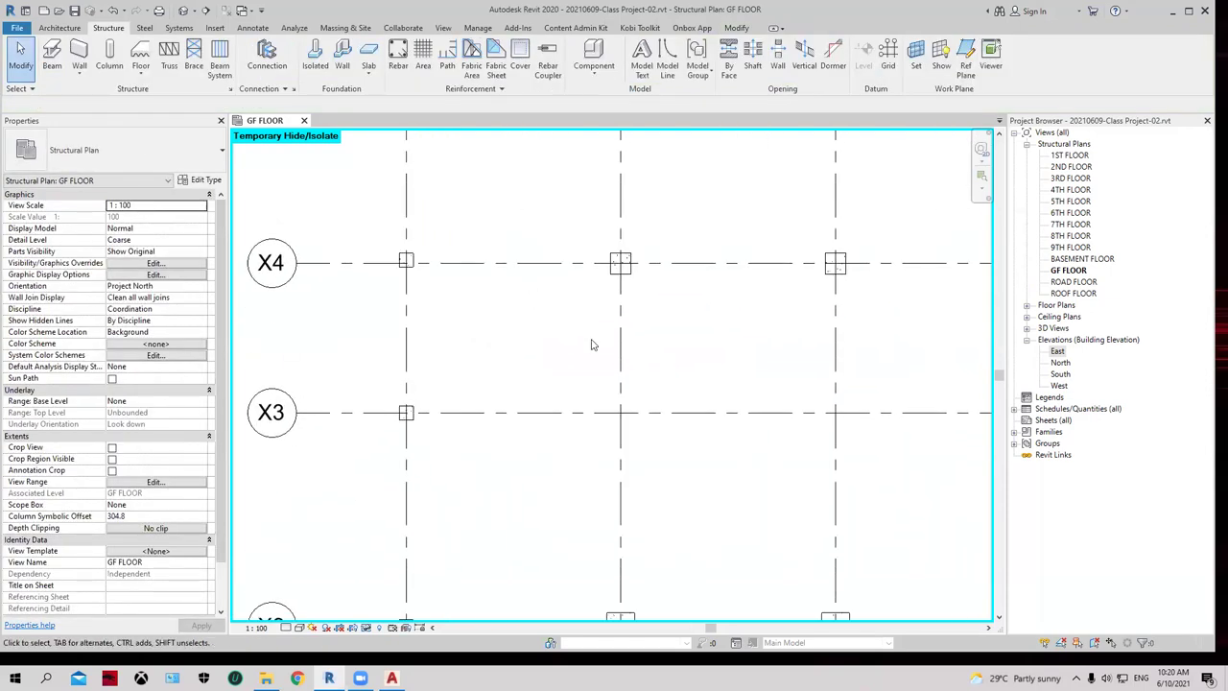
left_click(391, 678)
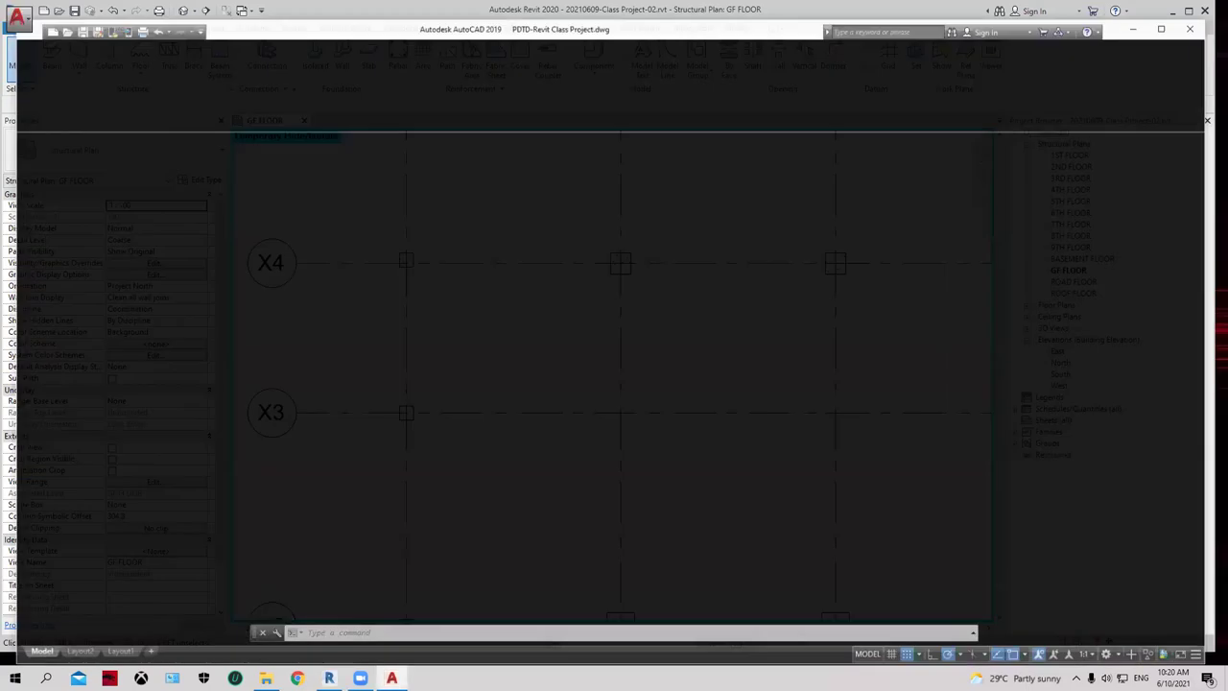
Step: Pan the AutoCAD plan to the C1 columns around grids Y3 to Y5
scroll(598, 349, "up", 4)
scroll(858, 332, "down", 4)
middle_click_drag(858, 332, 526, 301)
middle_click_drag(1078, 391, 781, 269)
scroll(781, 268, "down", 2)
scroll(780, 268, "down", 2)
scroll(415, 461, "up", 6)
scroll(415, 461, "down", 2)
middle_click_drag(1006, 315, 478, 323)
scroll(477, 316, "up", 5)
scroll(694, 337, "up", 3)
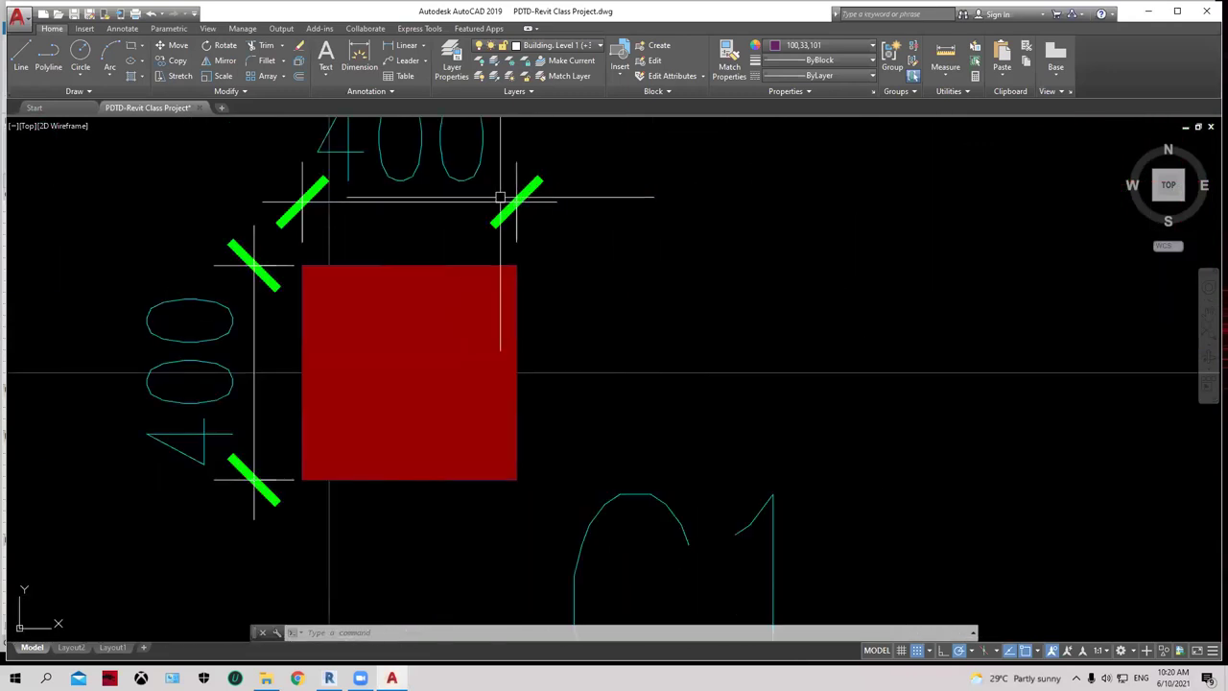
Step: Dimension column C1's 50 offset from its grid line, placed below the column
left_click(359, 59)
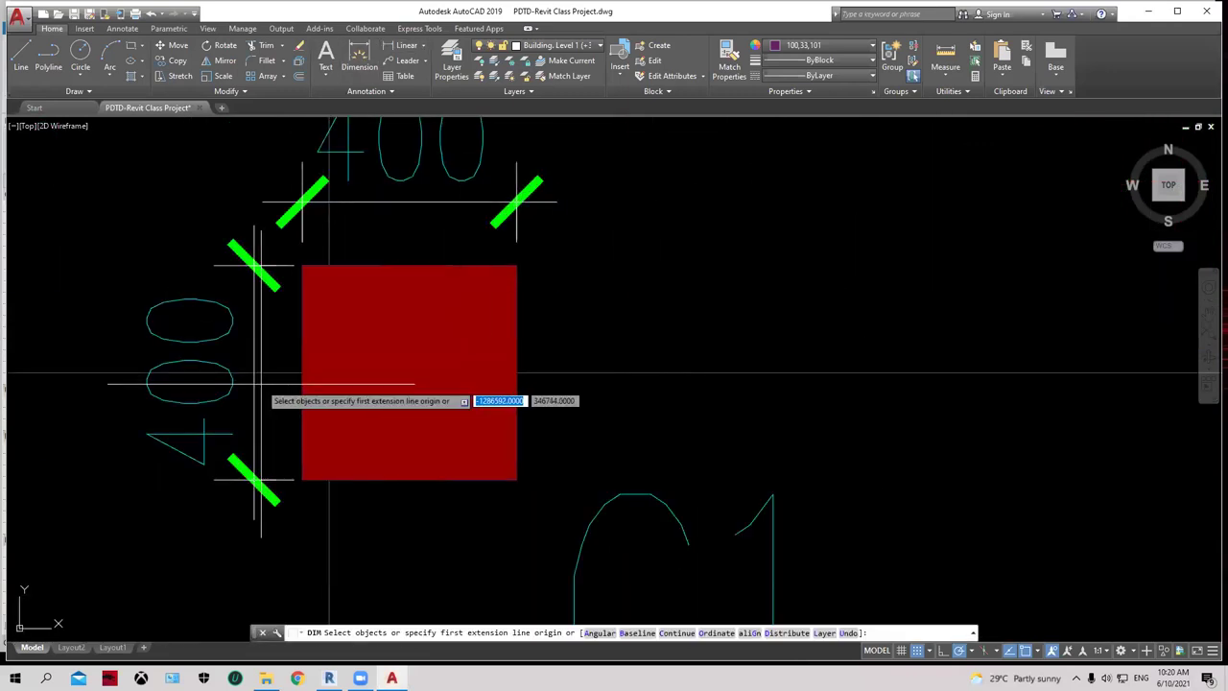
left_click(330, 372)
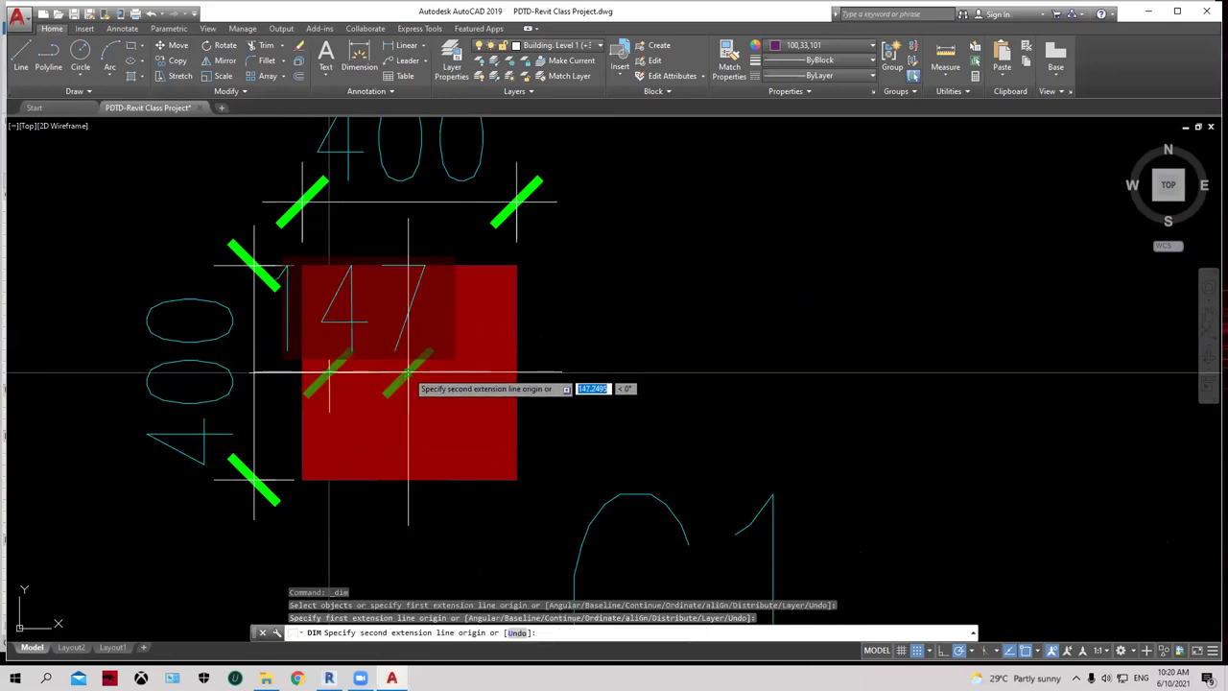
key("Escape")
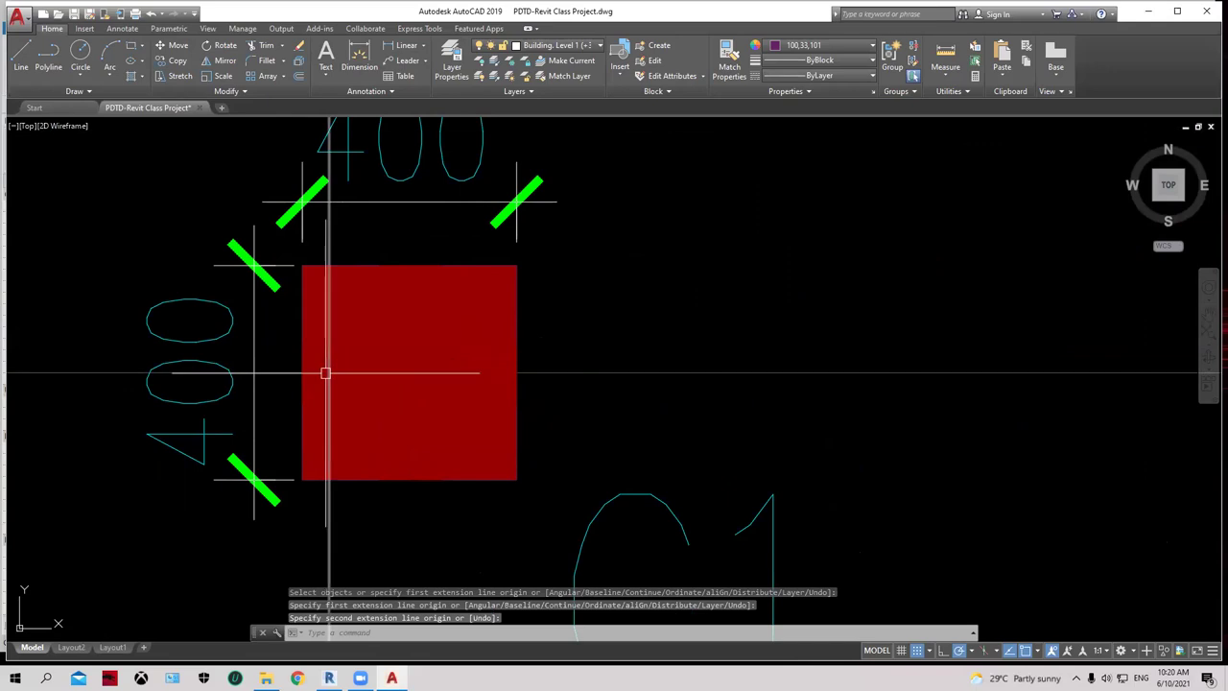
key("Return")
left_click(410, 372)
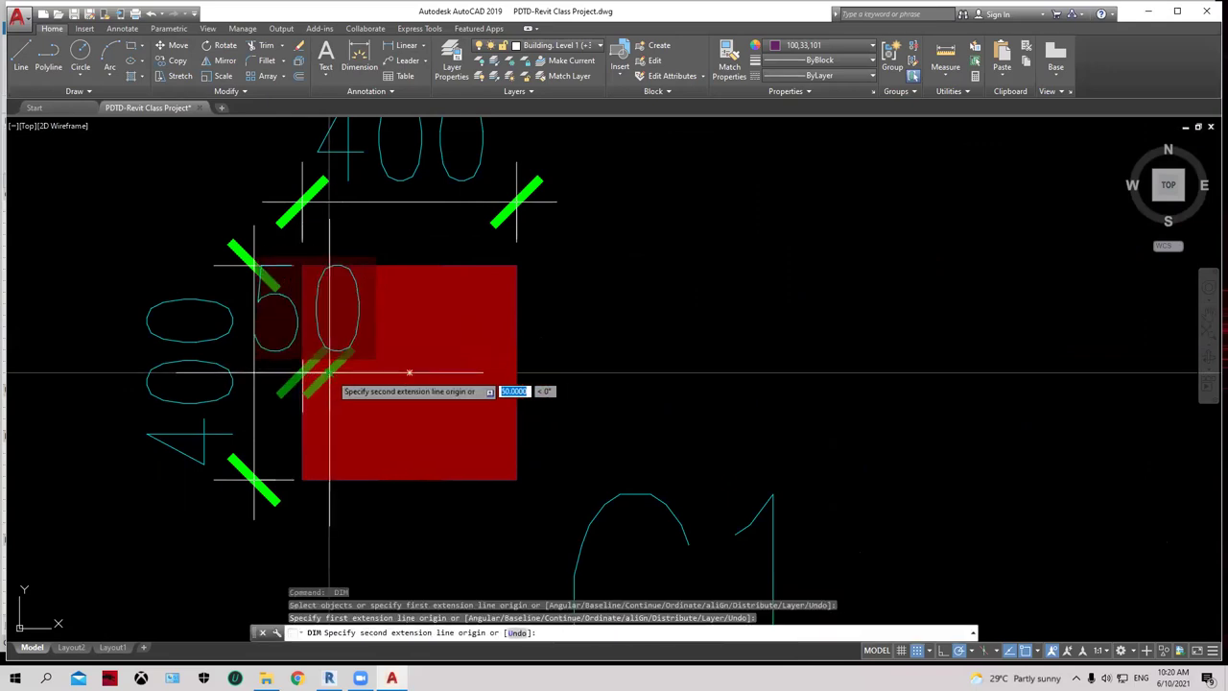
left_click(330, 373)
scroll(330, 373, "down", 3)
scroll(330, 355, "down", 3)
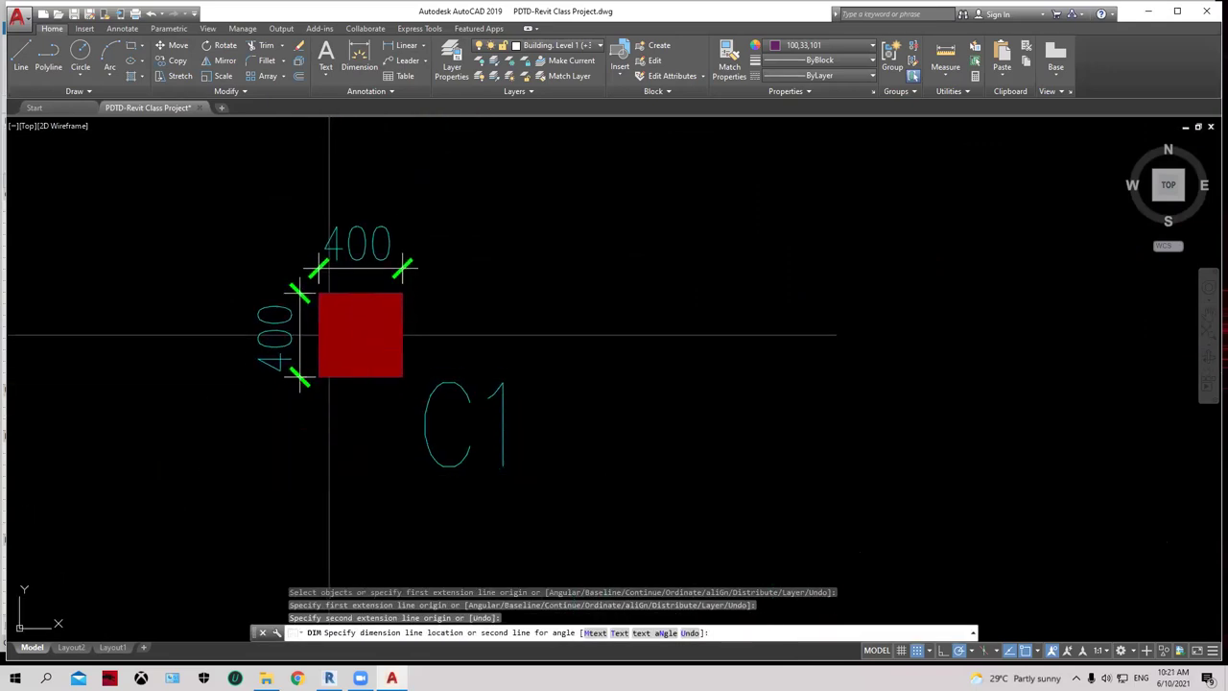
left_click(371, 473)
key("Escape")
Step: Begin a selection window around the red column
right_click(555, 285)
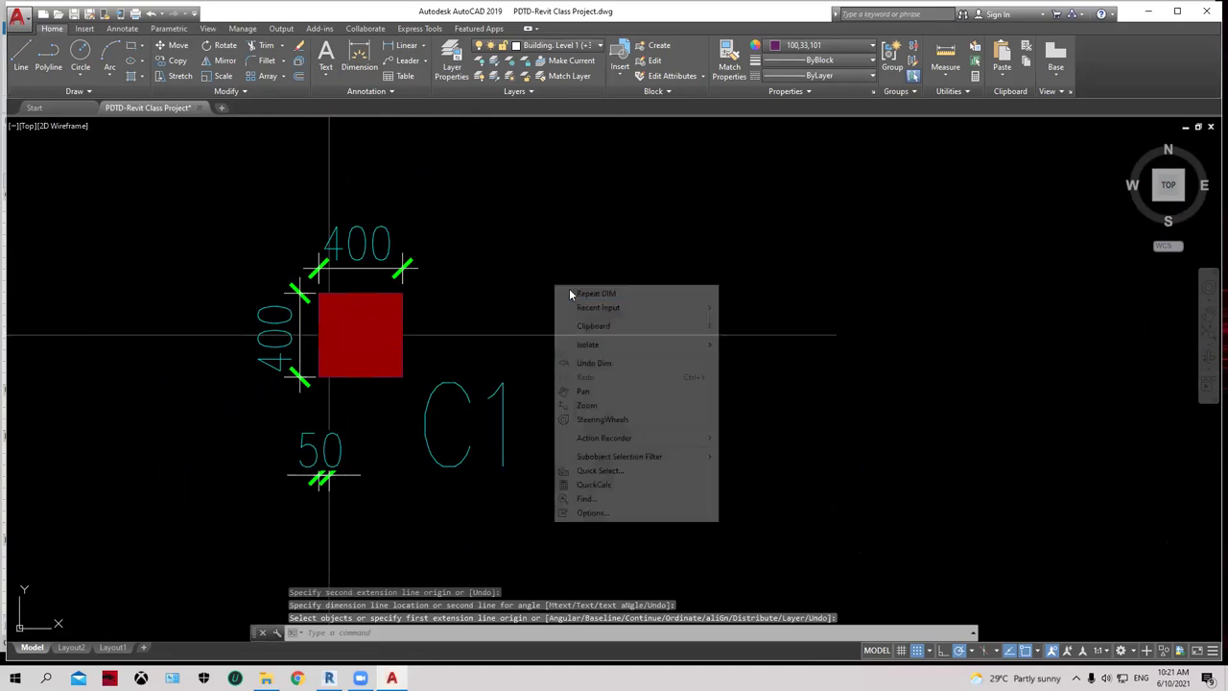
key("Escape")
left_click(567, 244)
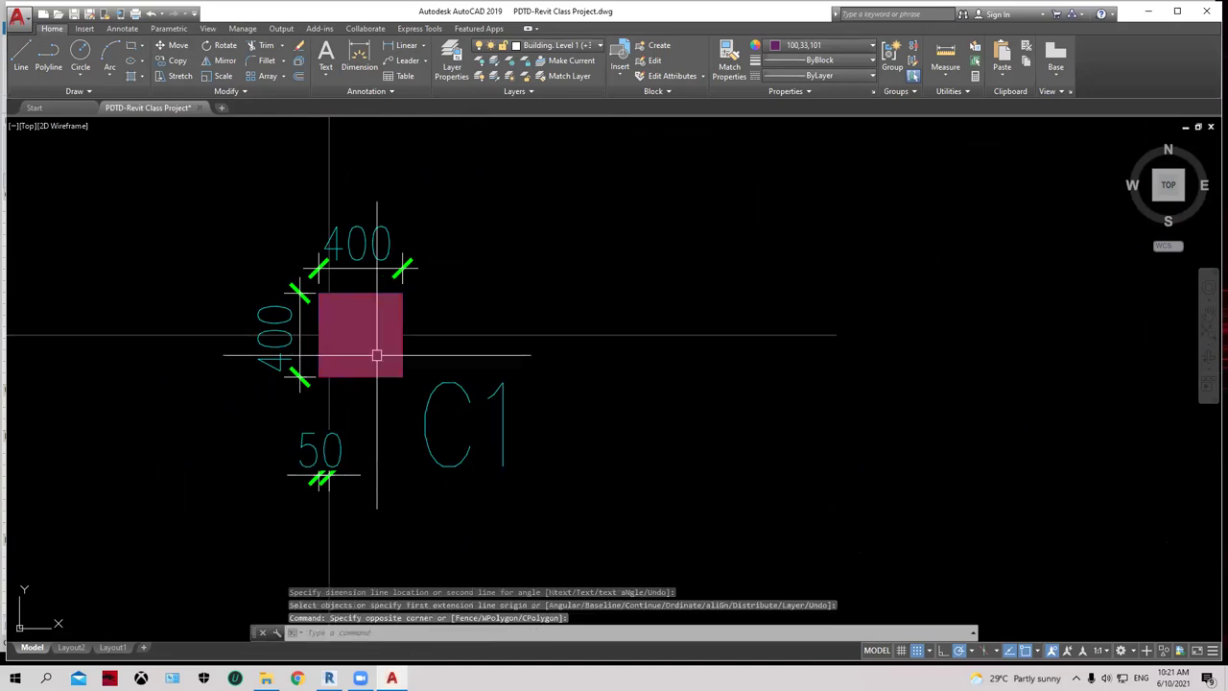
scroll(375, 352, "up", 4)
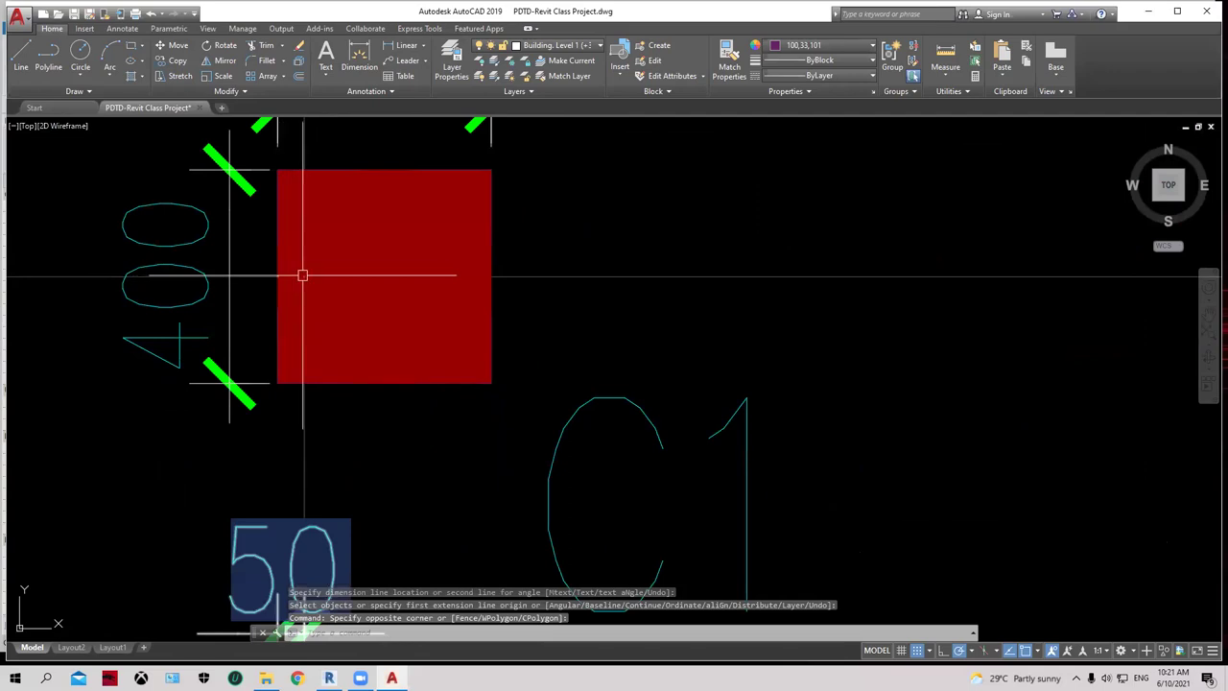
scroll(302, 276, "down", 2)
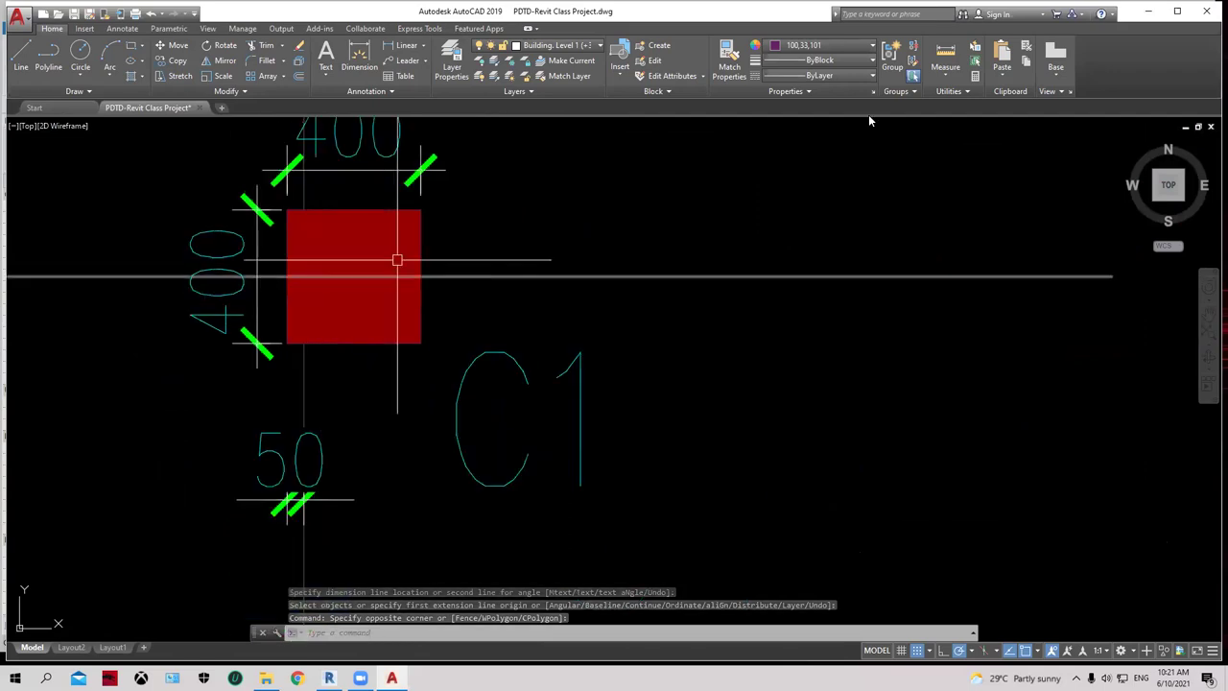
Step: In Revit, move the 400X400 column so its left edge sits on the grid line
left_click(1146, 11)
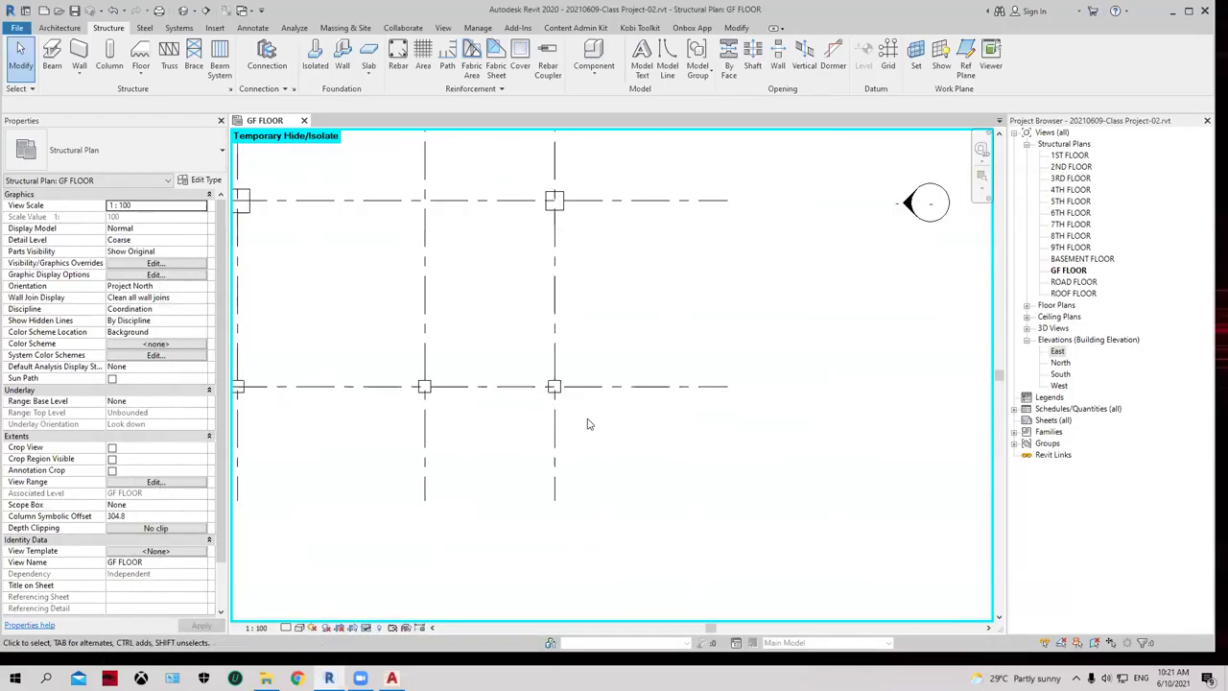
scroll(589, 424, "up", 2)
left_click_drag(502, 323, 578, 402)
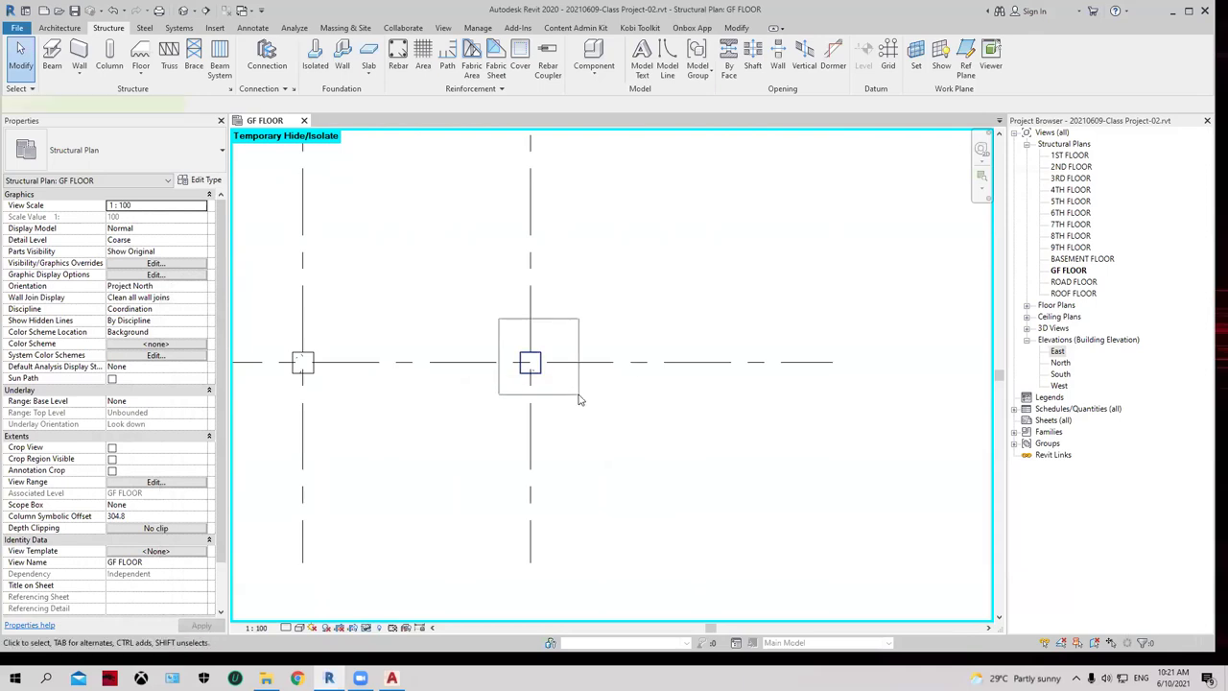
key("m")
key("v")
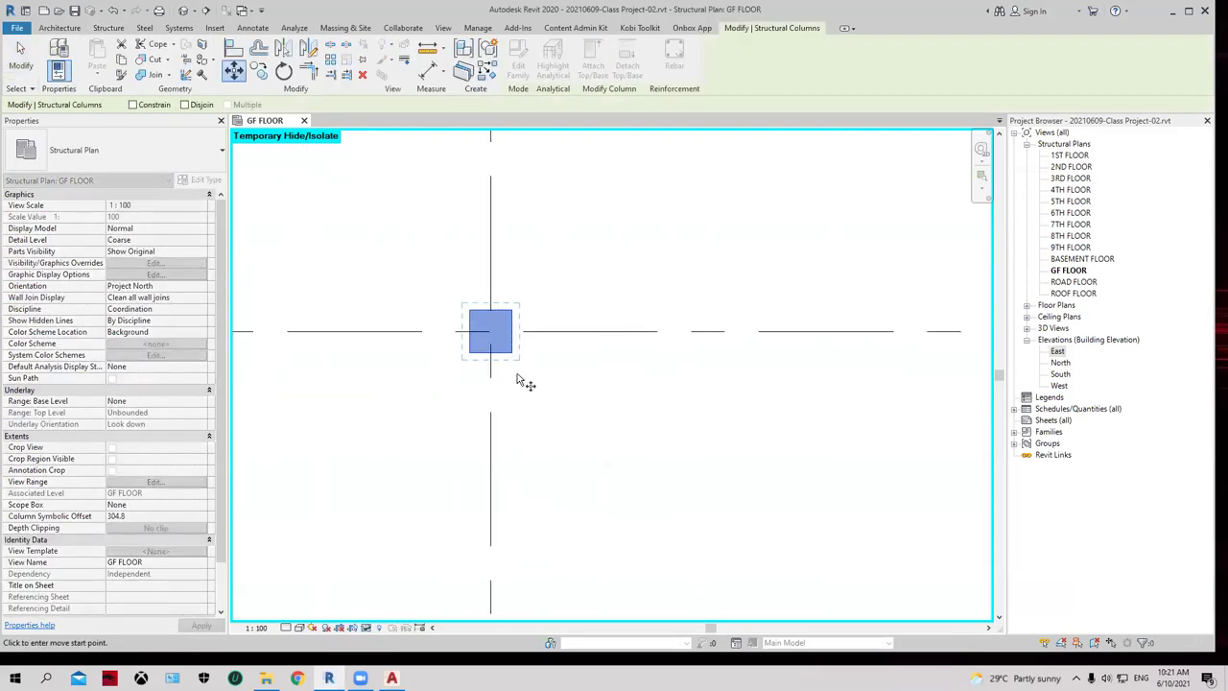
scroll(521, 378, "up", 3)
scroll(444, 313, "up", 2)
left_click(446, 310)
left_click(501, 309)
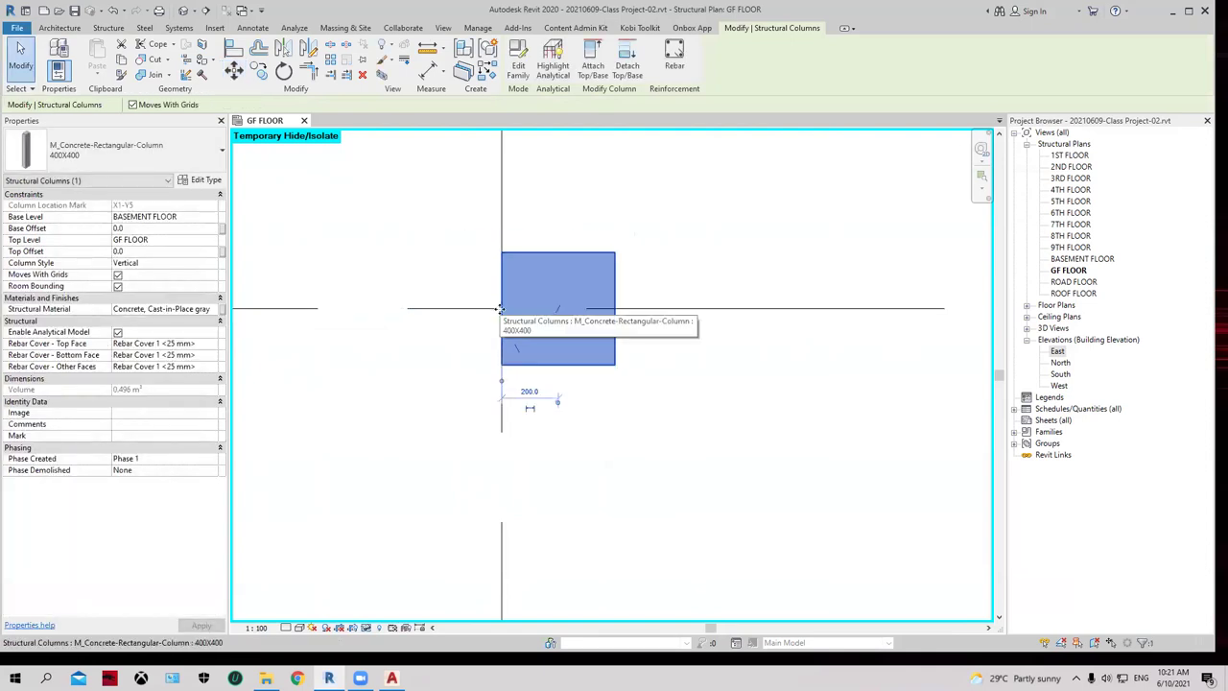
key("Escape")
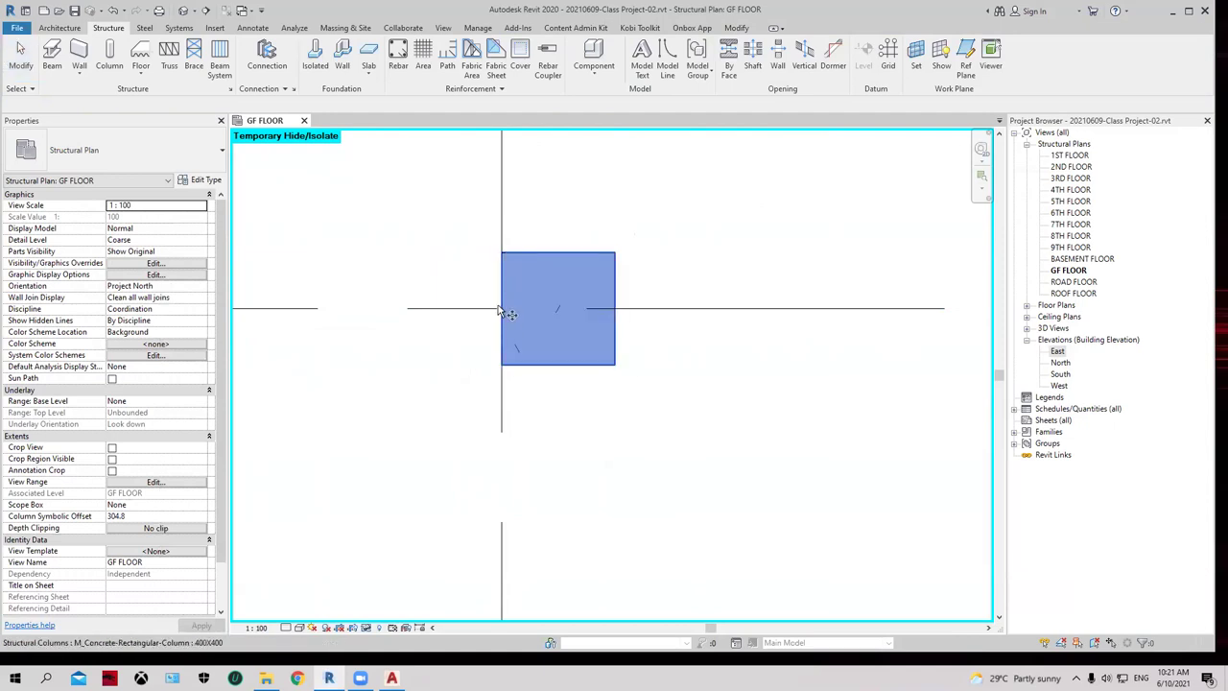
Step: Move the column leftward by a typed distance of 500 off the grid line
left_click_drag(466, 217, 640, 397)
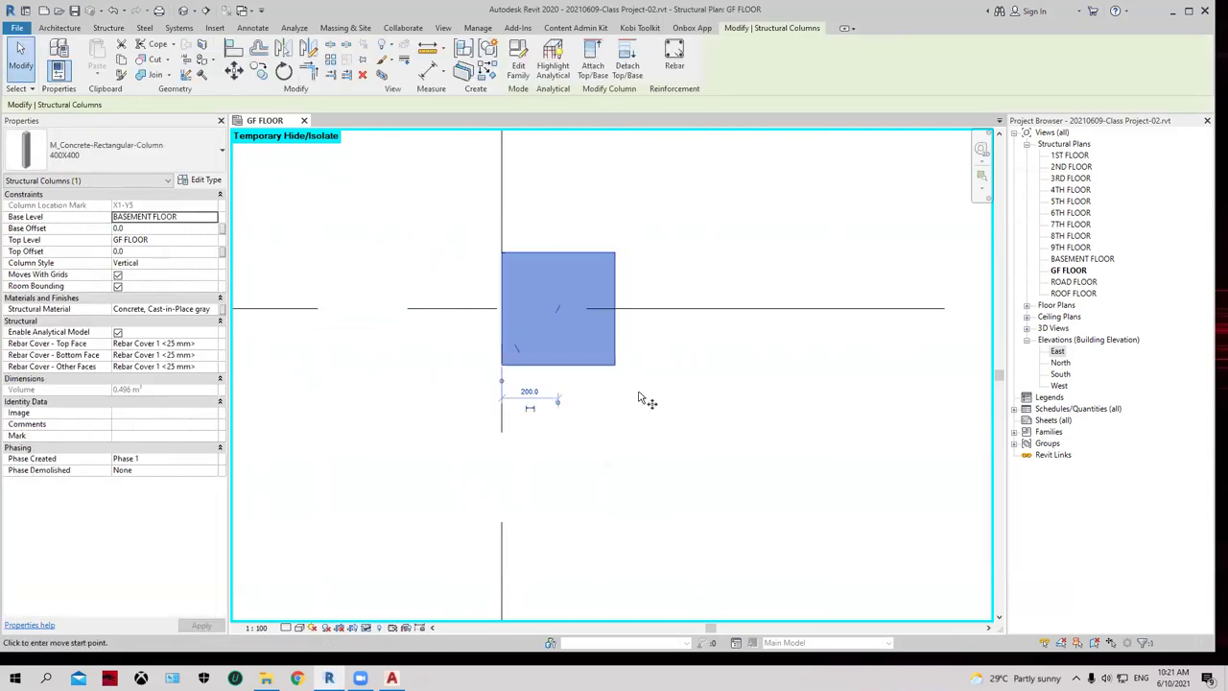
scroll(520, 323, "up", 2)
left_click(492, 305)
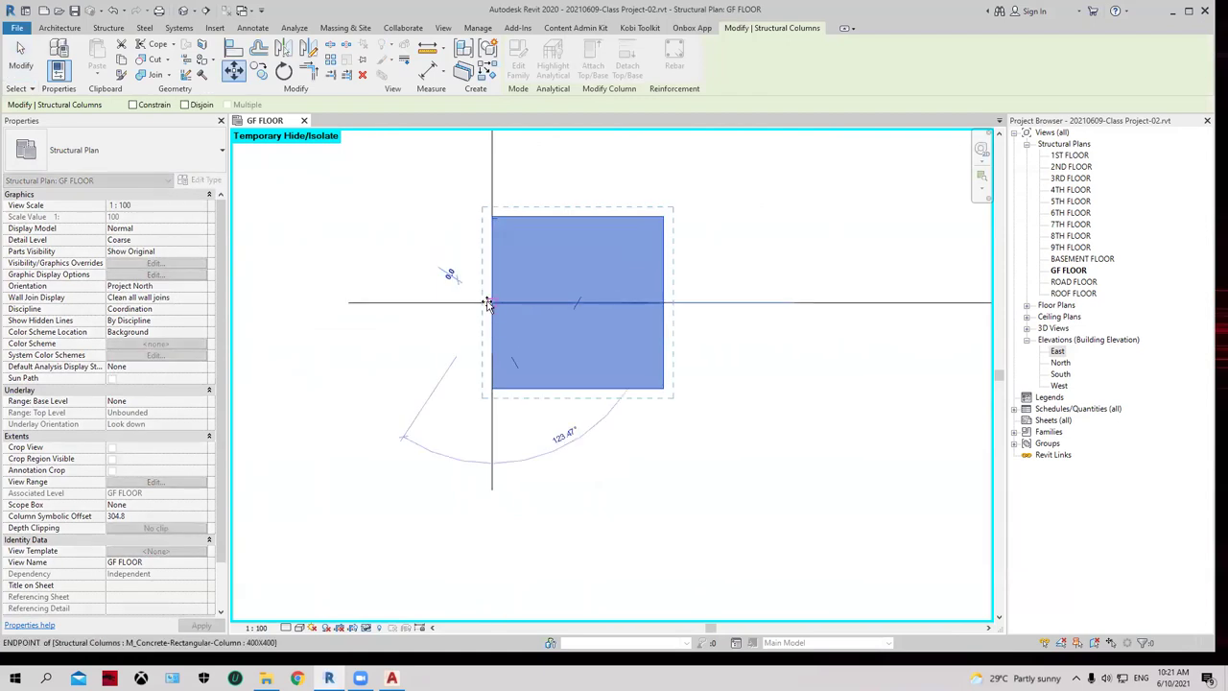
type("500")
key("Return")
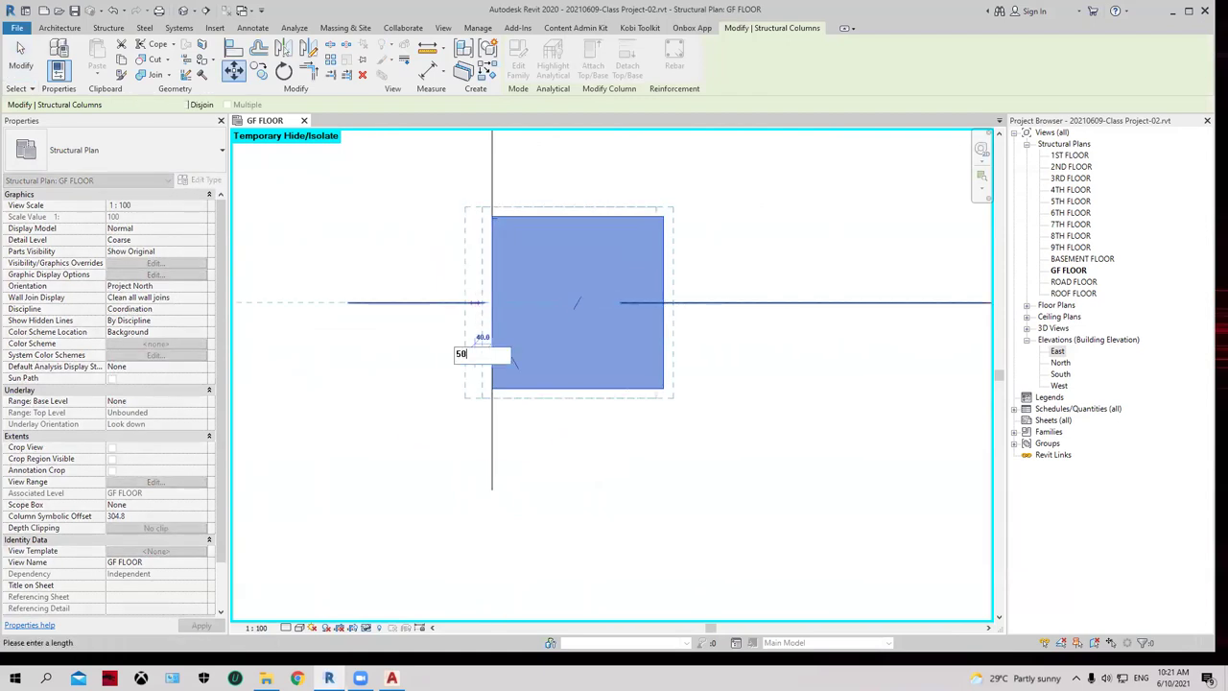
key("Escape")
scroll(673, 377, "down", 2)
scroll(674, 377, "down", 2)
scroll(686, 382, "down", 2)
scroll(697, 387, "down", 1)
mouse_move(697, 386)
middle_mouse_down()
mouse_move(763, 382)
mouse_move(783, 403)
middle_mouse_up()
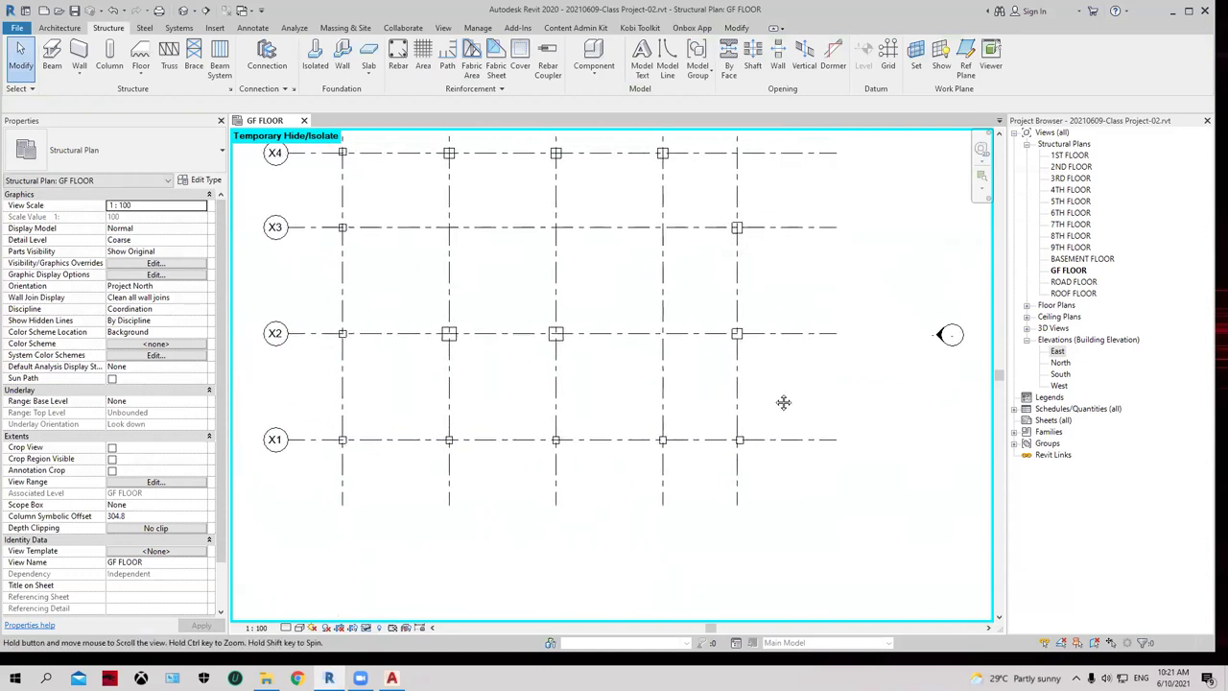
Step: Recenter the GF FLOOR grid plan and bring up the File menu's Save As options
scroll(762, 321, "down", 1)
middle_click_drag(762, 321, 785, 349)
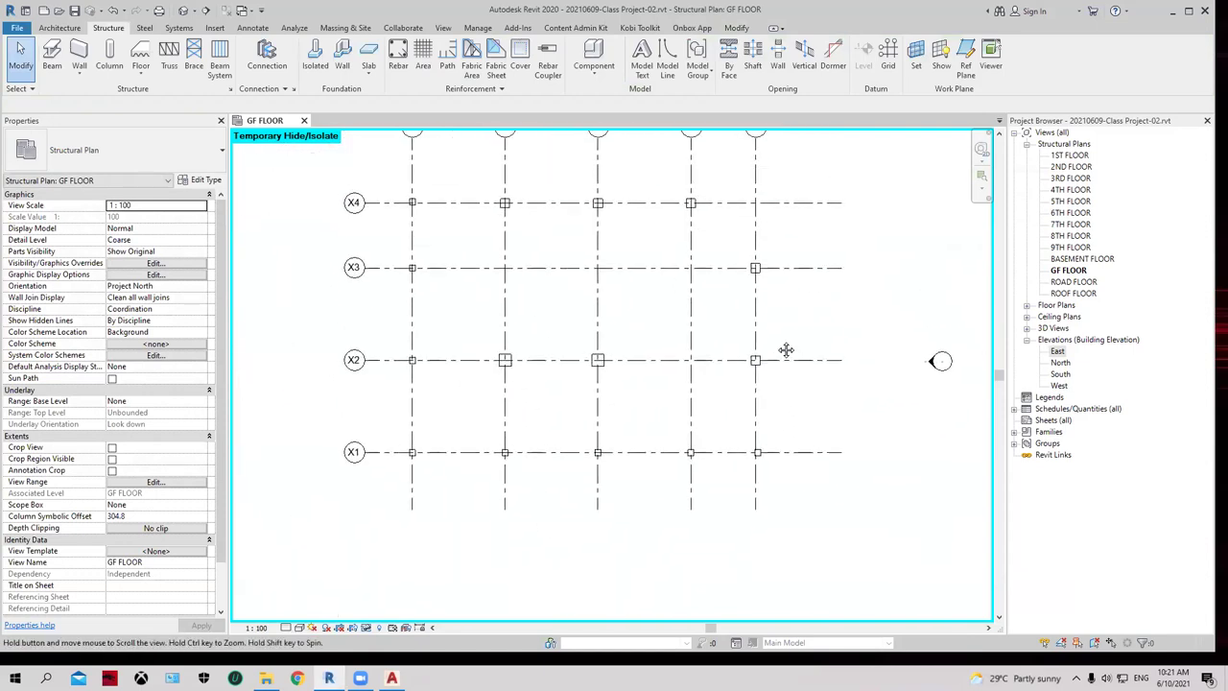
scroll(785, 349, "up", 1)
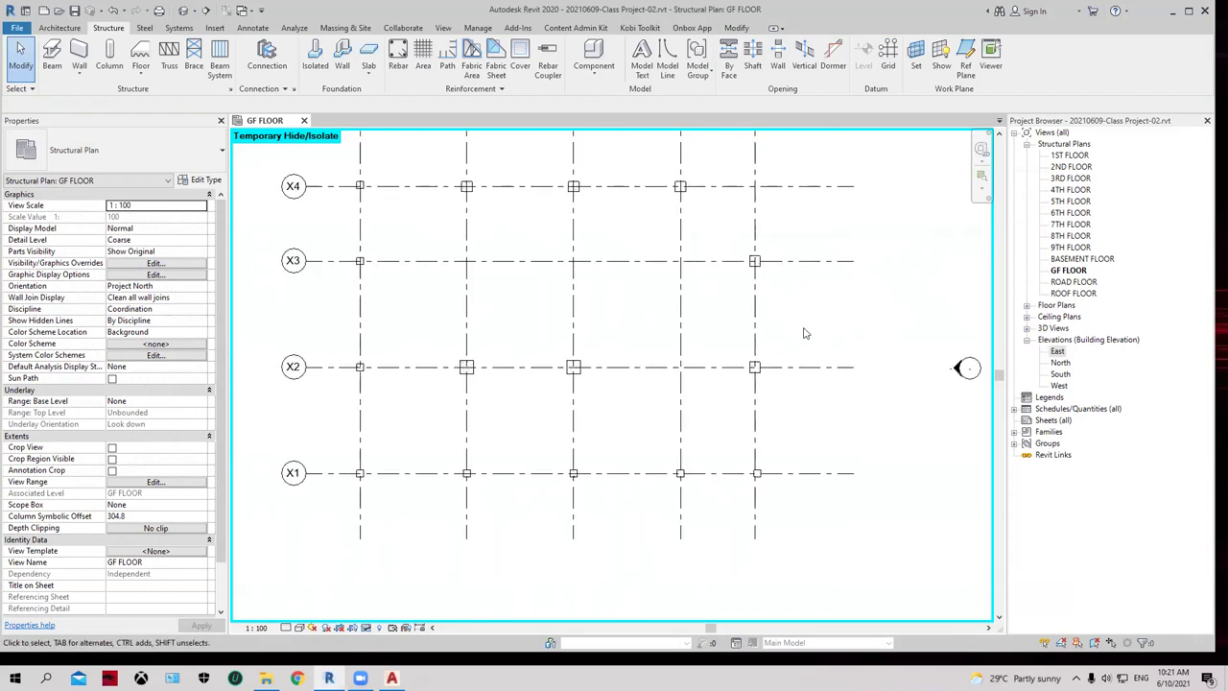
middle_click_drag(811, 323, 826, 338)
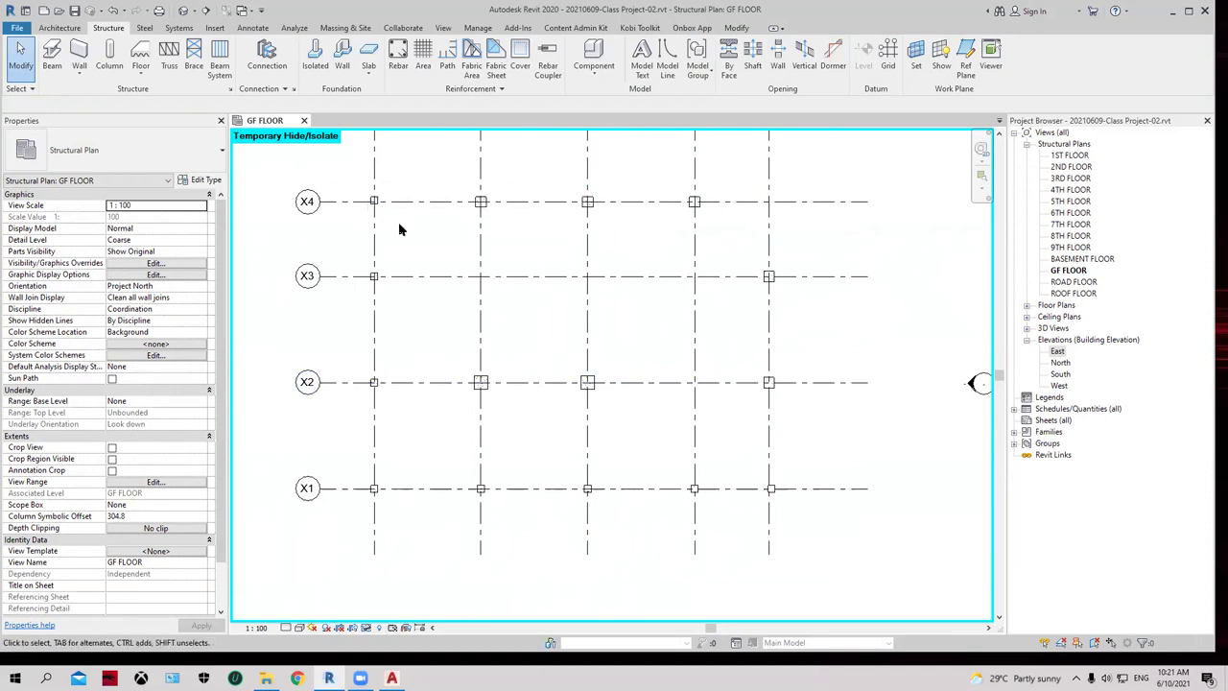
middle_click_drag(401, 228, 428, 281)
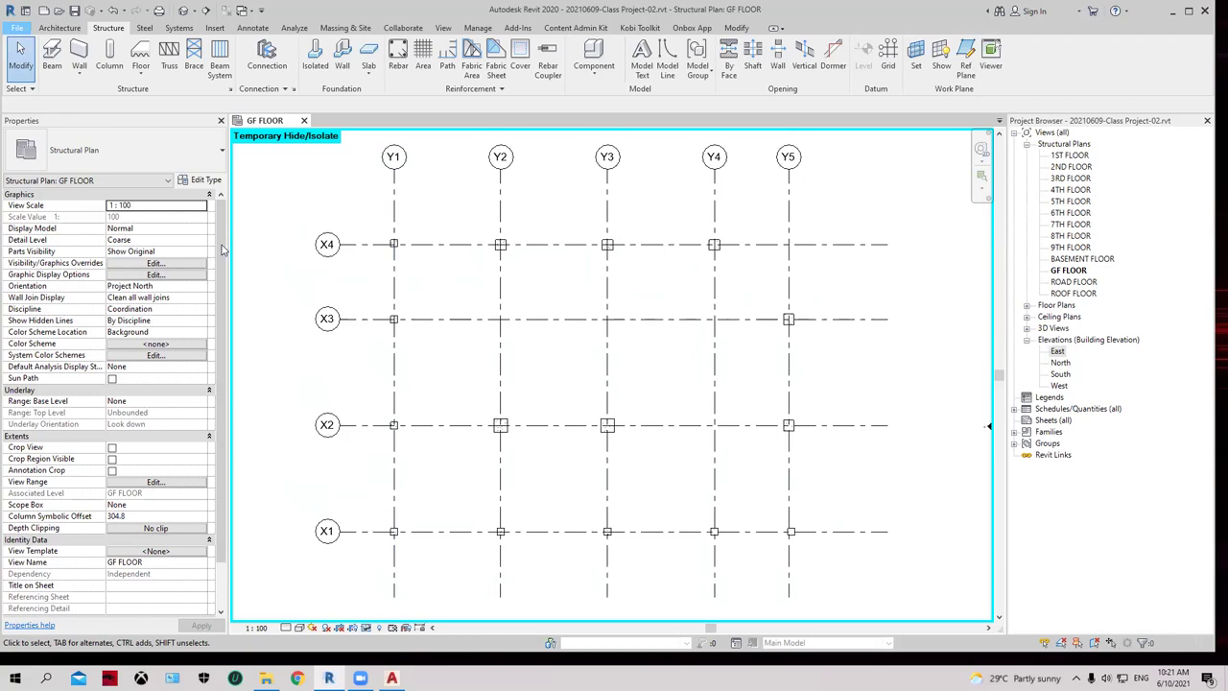
left_click(17, 27)
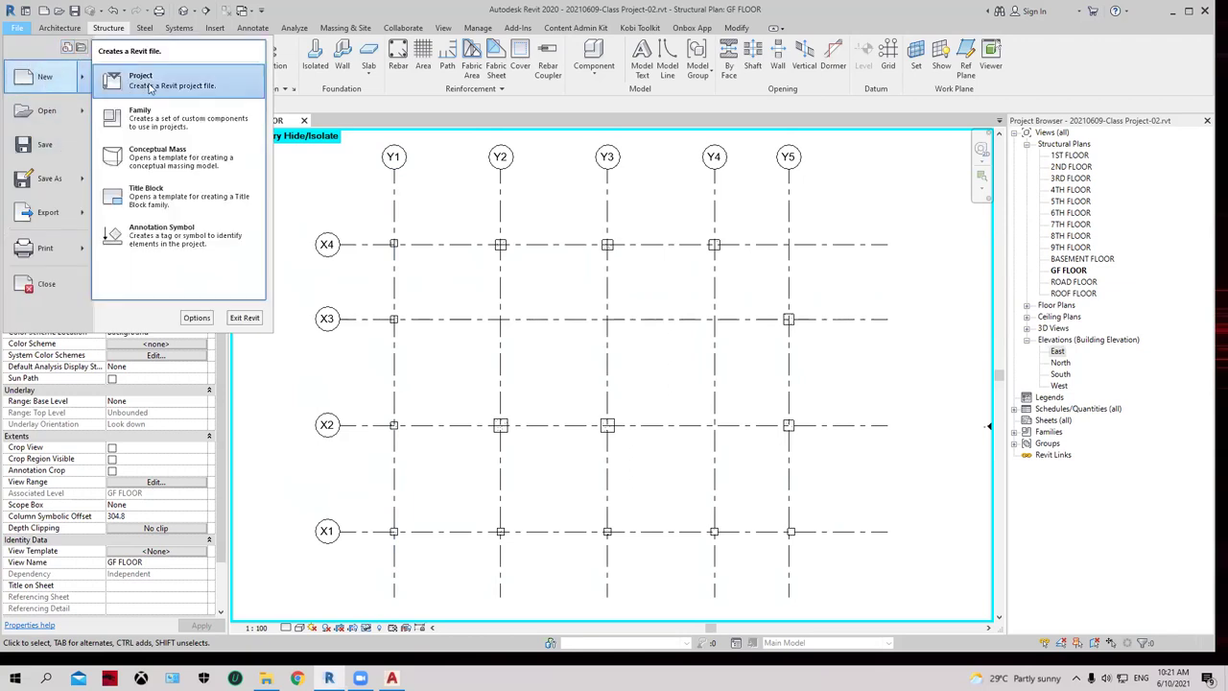
Step: Save the project as 20210610-Class Project-01.rvt, changing the date to 10 and project number to 1
mouse_move(48, 178)
left_click(144, 136)
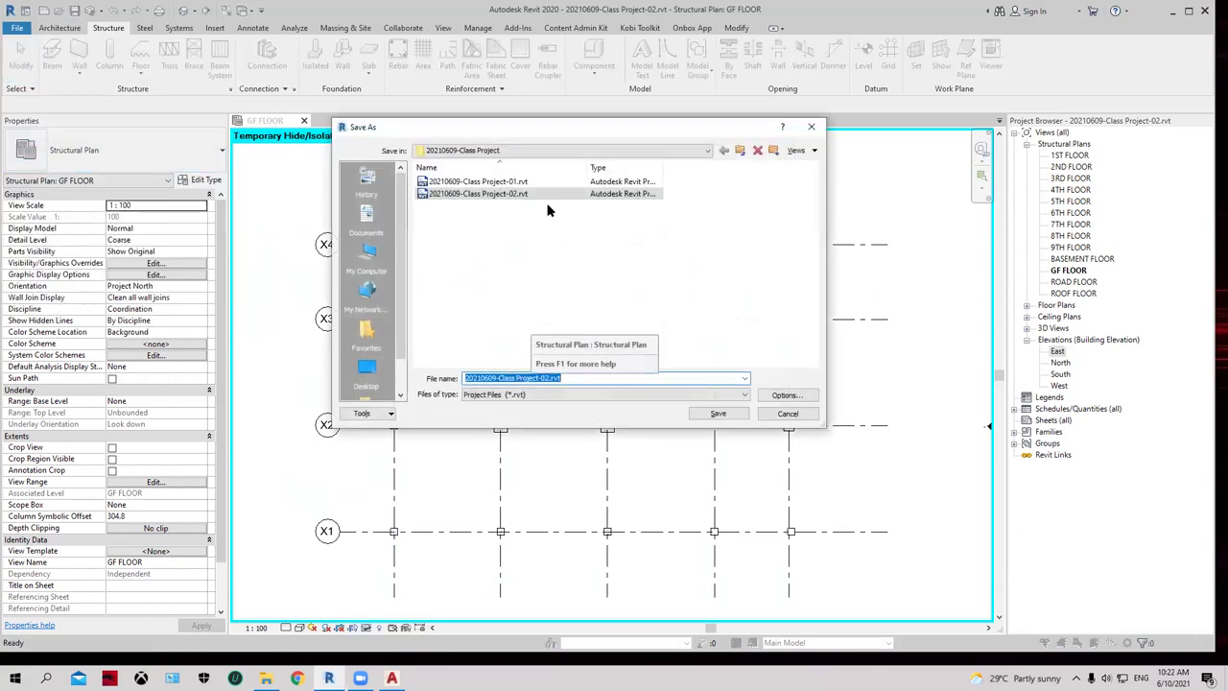
left_click(495, 377)
double_click(495, 377)
left_click(497, 377)
key("BackSpace")
key("BackSpace")
type("10")
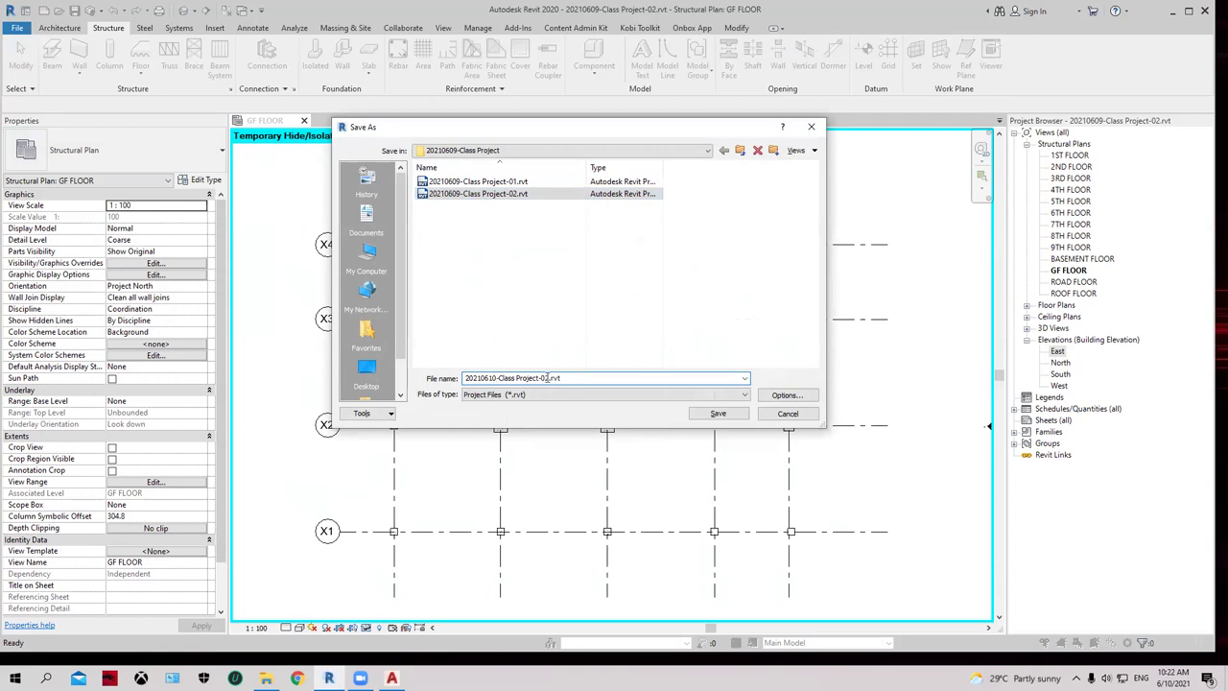
left_click(550, 377)
key("BackSpace")
type("1")
key("Return")
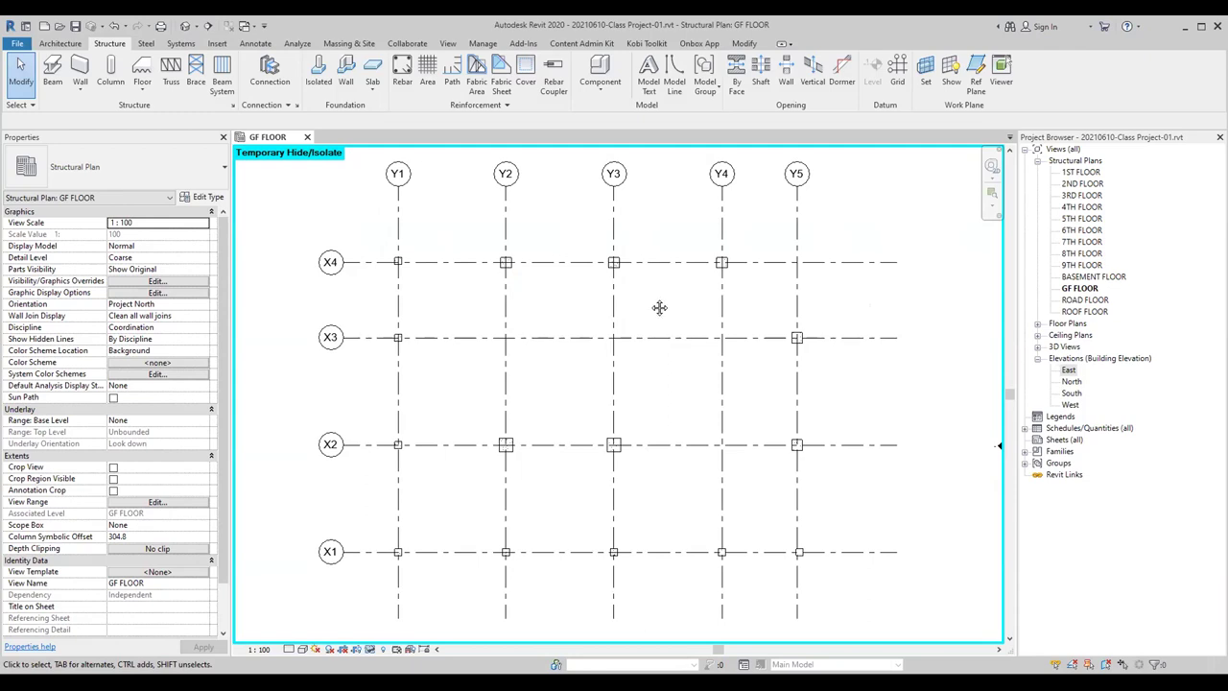
Step: Nudge the GF FLOOR plan view slightly
middle_click_drag(659, 307, 659, 305)
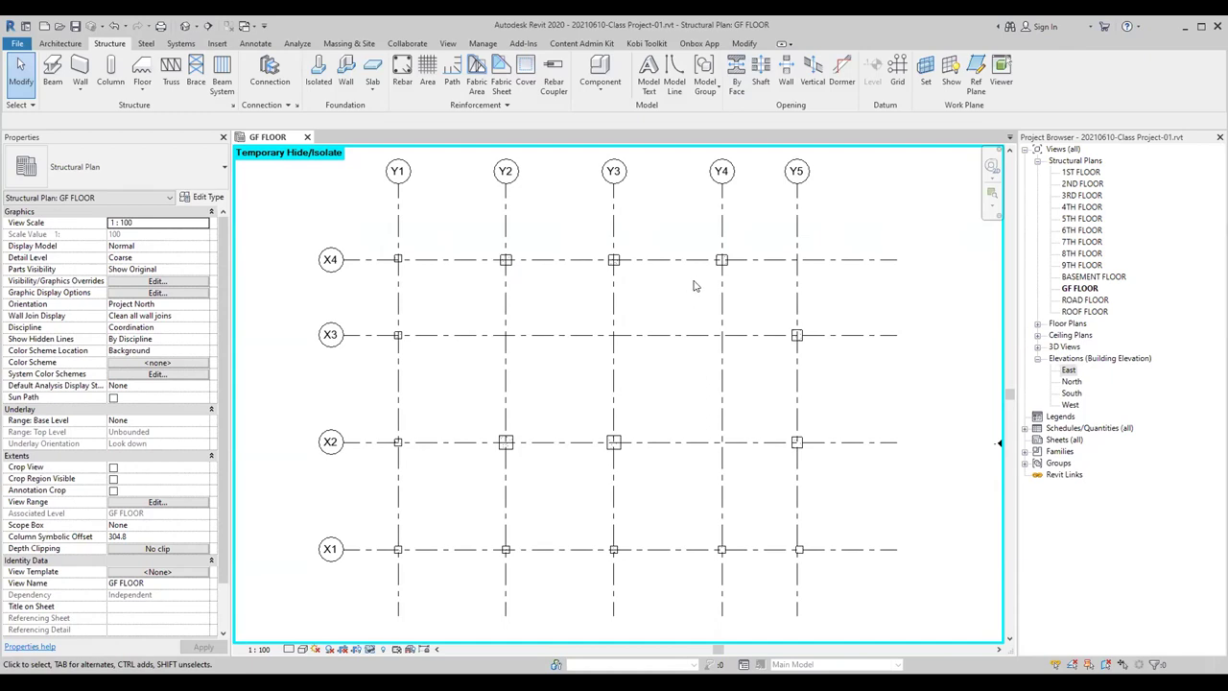
middle_click_drag(697, 283, 692, 277)
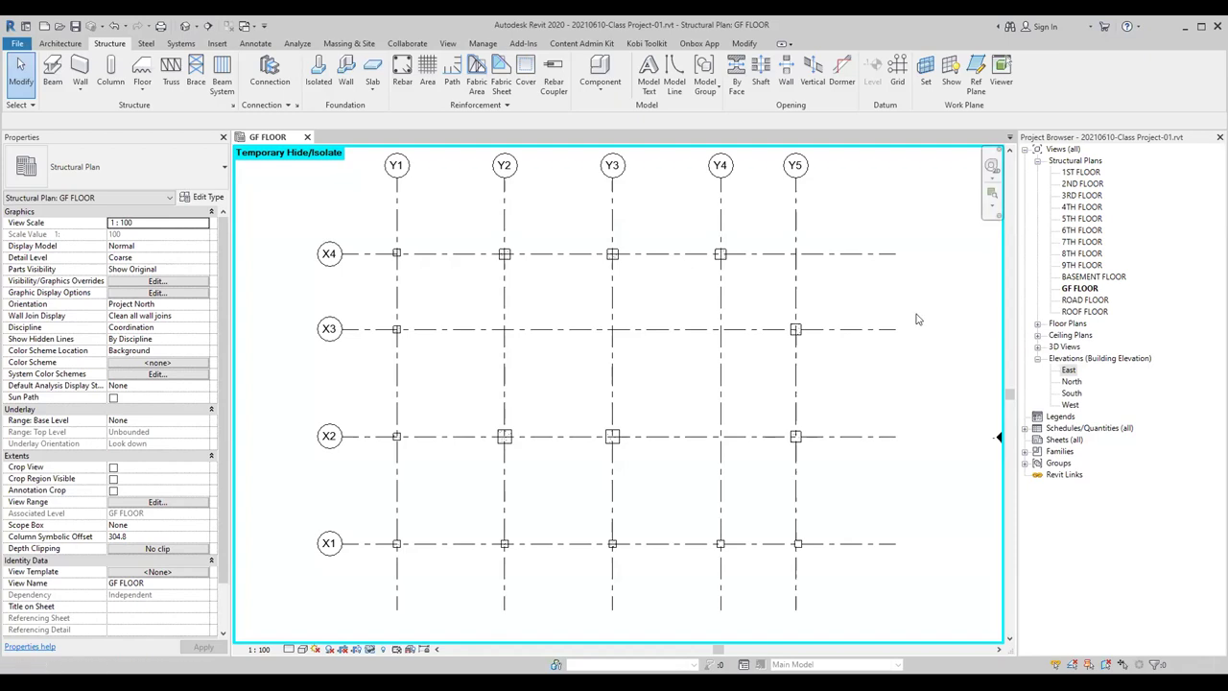
Step: Restore hidden elements with HR and open the East elevation, zoomed to fit
key("h")
key("r")
double_click(1067, 370)
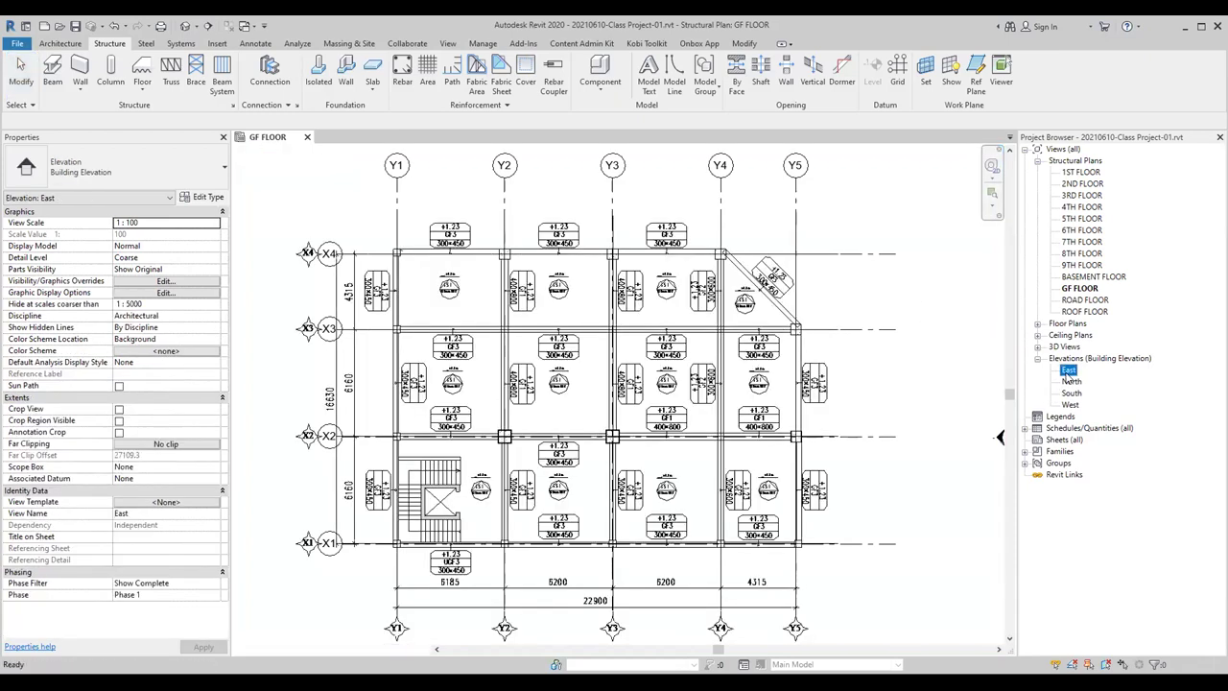
key("z")
key("f")
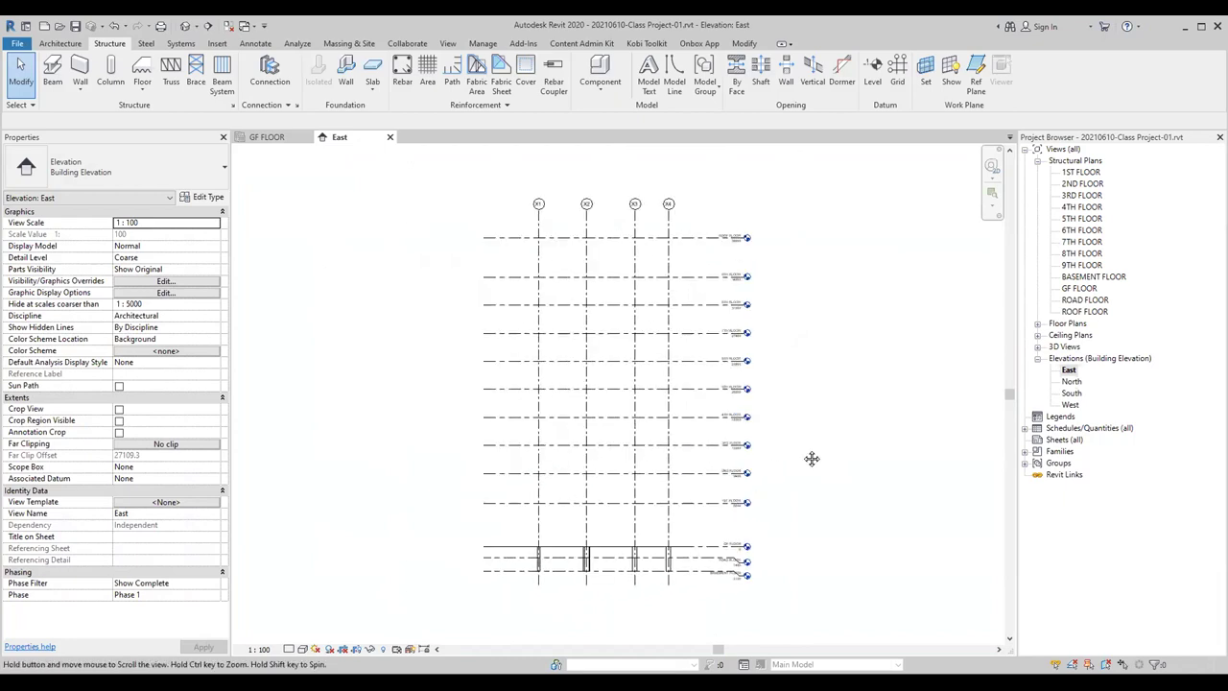
middle_click_drag(808, 457, 803, 453)
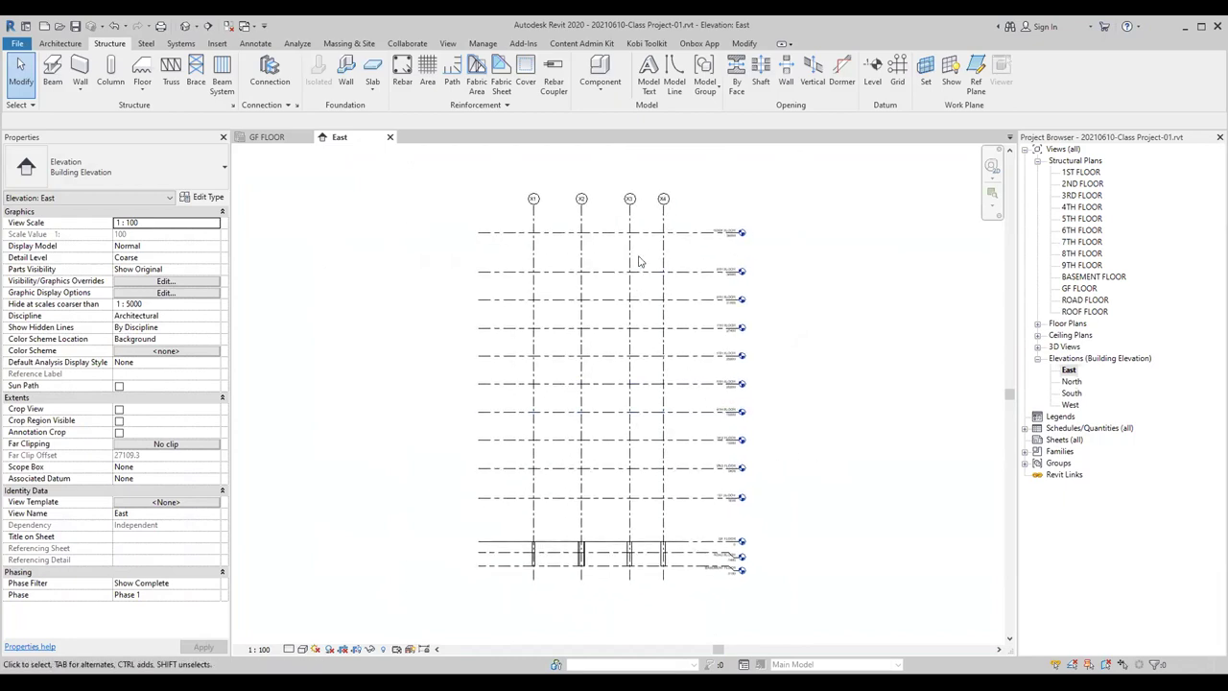
Step: Open the North, South and West elevations and tile all views with WT
left_click(1070, 382)
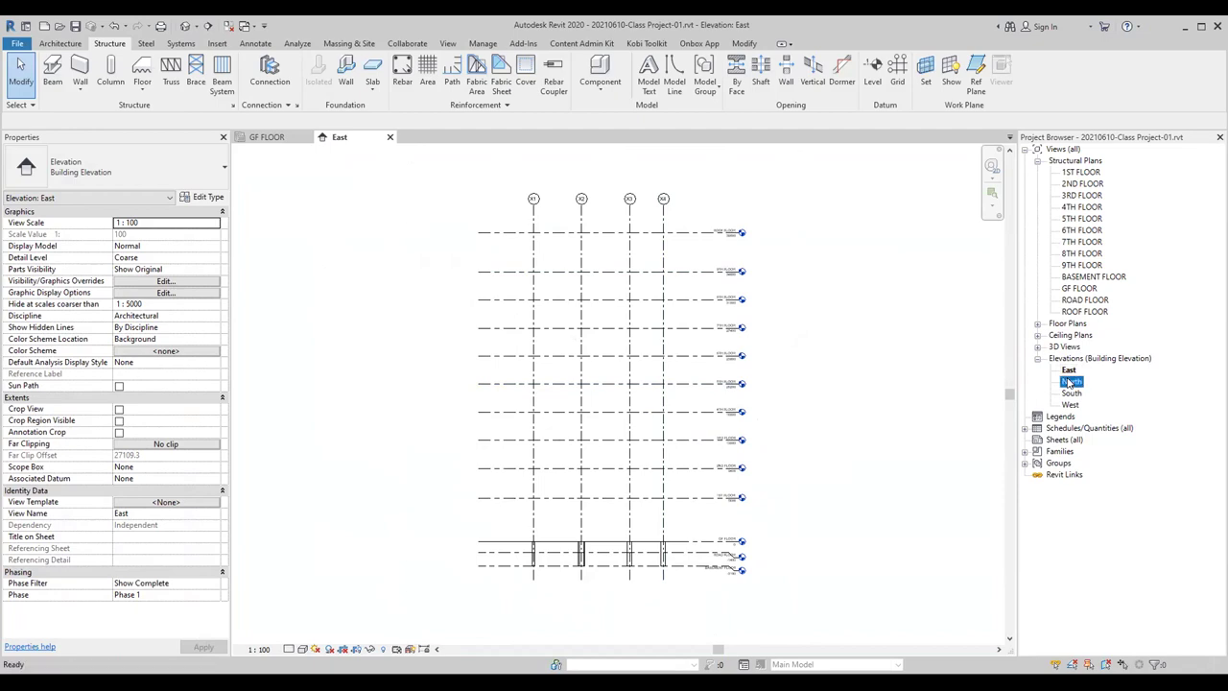
double_click(1070, 382)
middle_click_drag(723, 413, 724, 336)
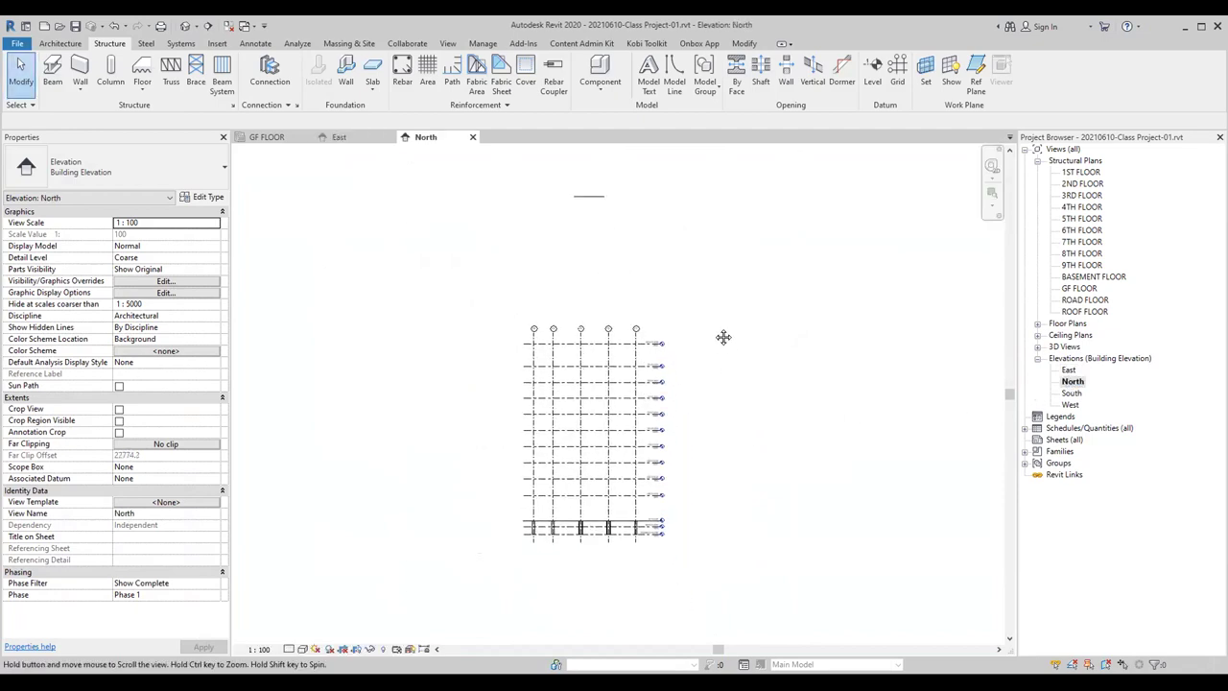
double_click(1071, 393)
middle_click_drag(754, 417, 751, 272)
double_click(1070, 405)
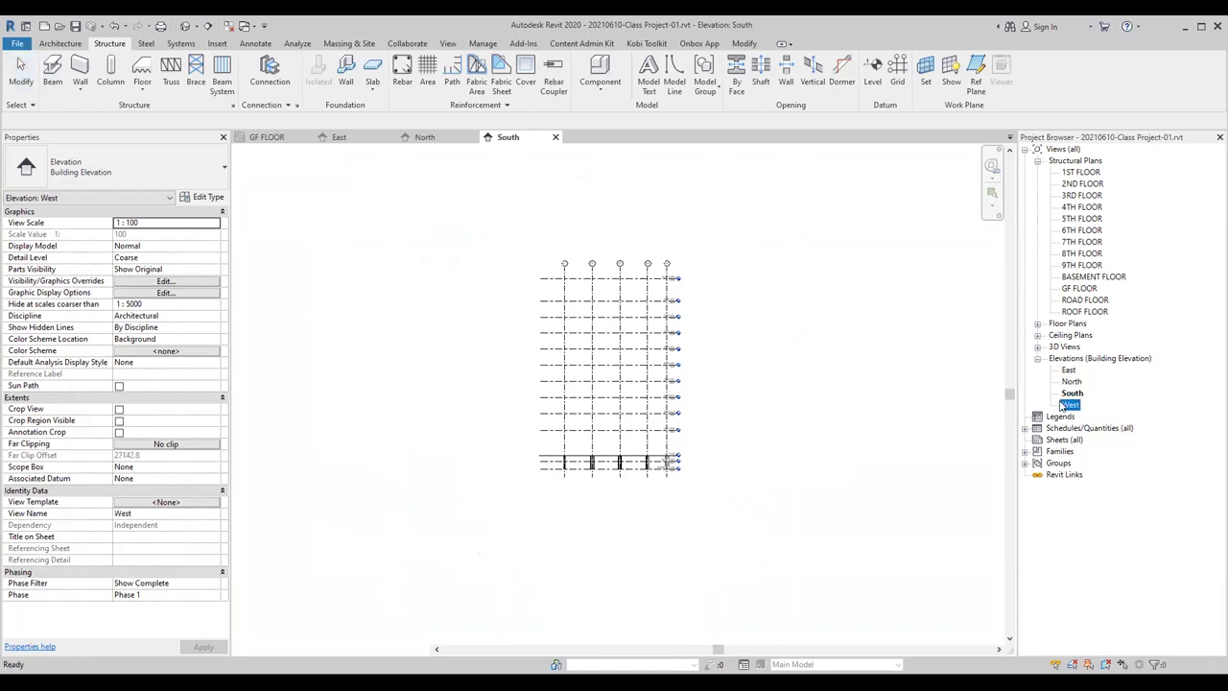
key("w")
key("t")
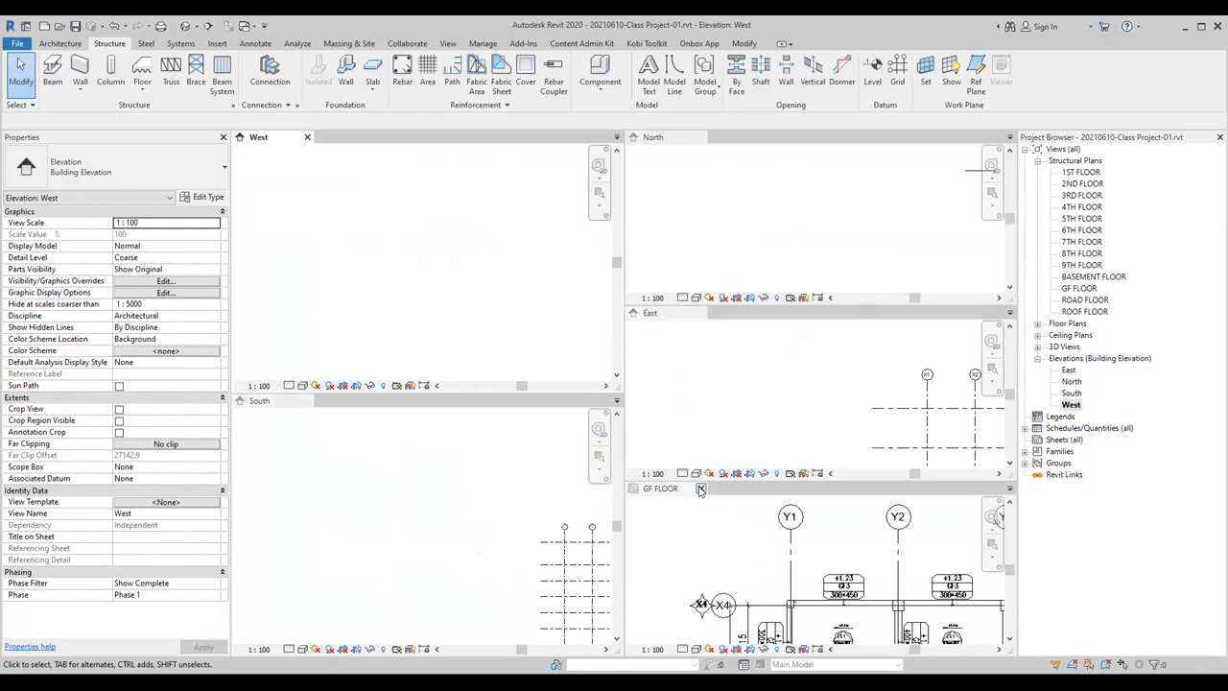
Step: Close GF FLOOR and pan the West, South and East elevations to show their grids
left_click(700, 489)
mouse_move(479, 260)
middle_mouse_down()
mouse_move(509, 198)
mouse_move(506, 241)
middle_mouse_up()
left_click(375, 447)
middle_click_drag(463, 513, 316, 423)
left_click(914, 529)
mouse_move(892, 552)
middle_mouse_down()
mouse_move(685, 483)
mouse_move(858, 535)
middle_mouse_up()
scroll(920, 592, "down", 3)
Step: Fit the North and East elevation grids in their windows, then open 1ST FLOOR
left_click(857, 263)
middle_click(924, 303)
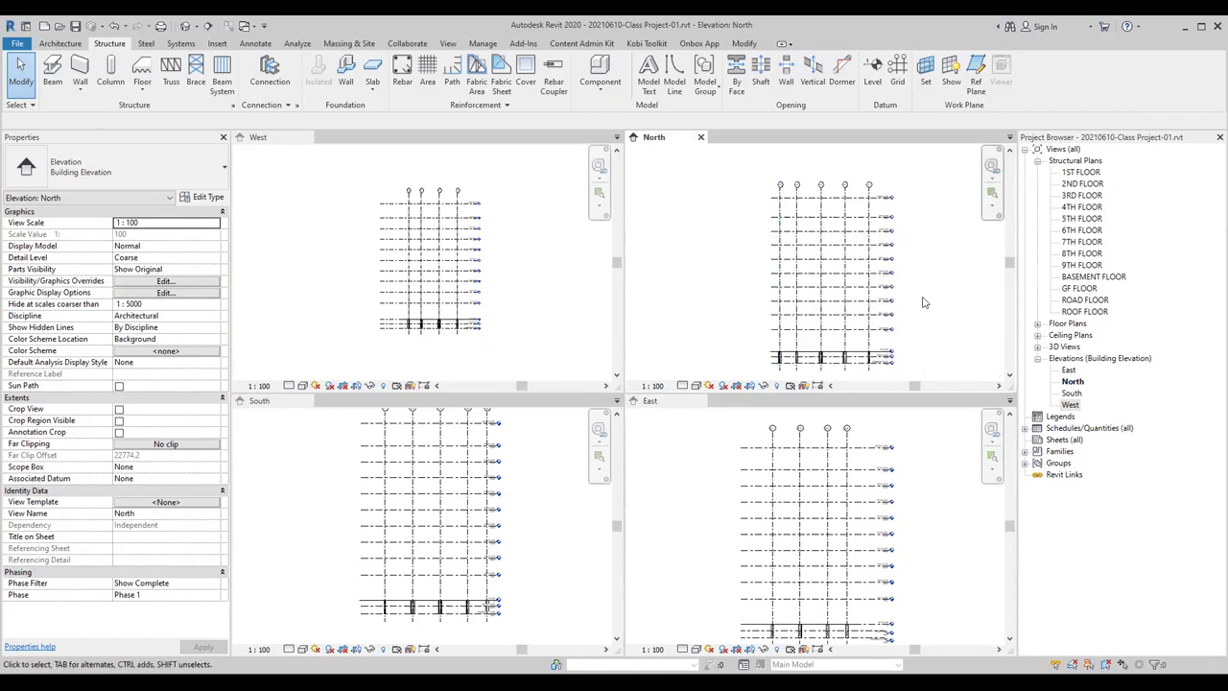
middle_click_drag(924, 303, 927, 280)
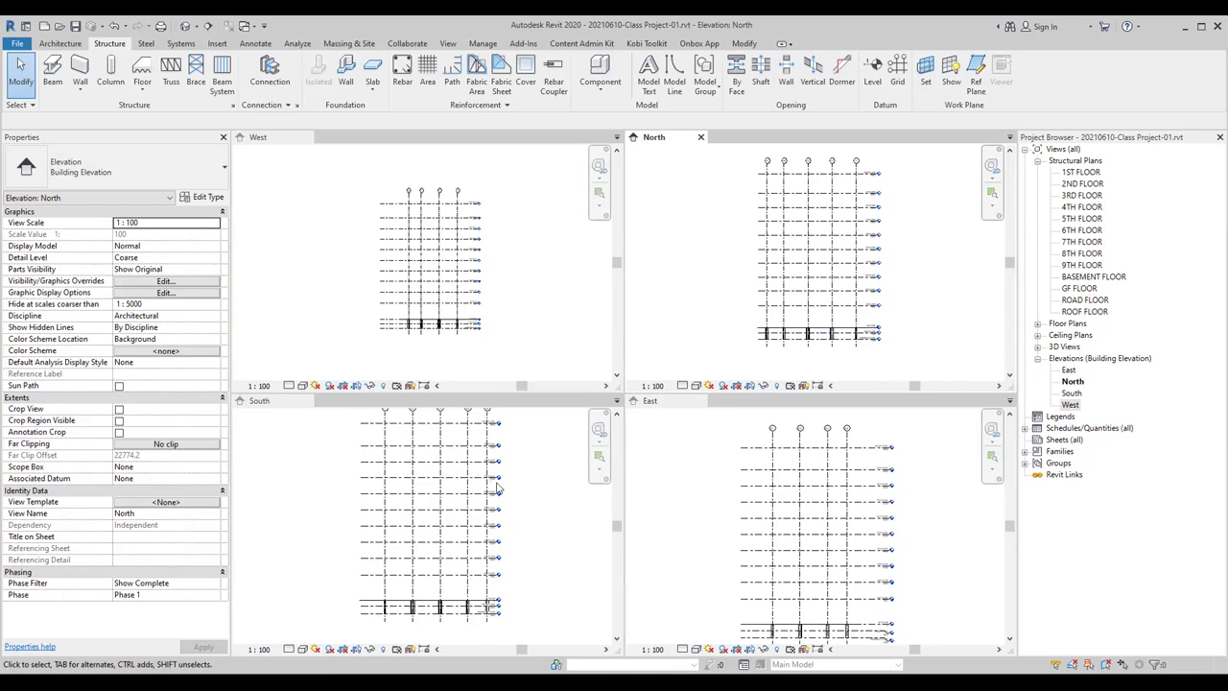
scroll(498, 489, "down", 1)
scroll(775, 549, "down", 1)
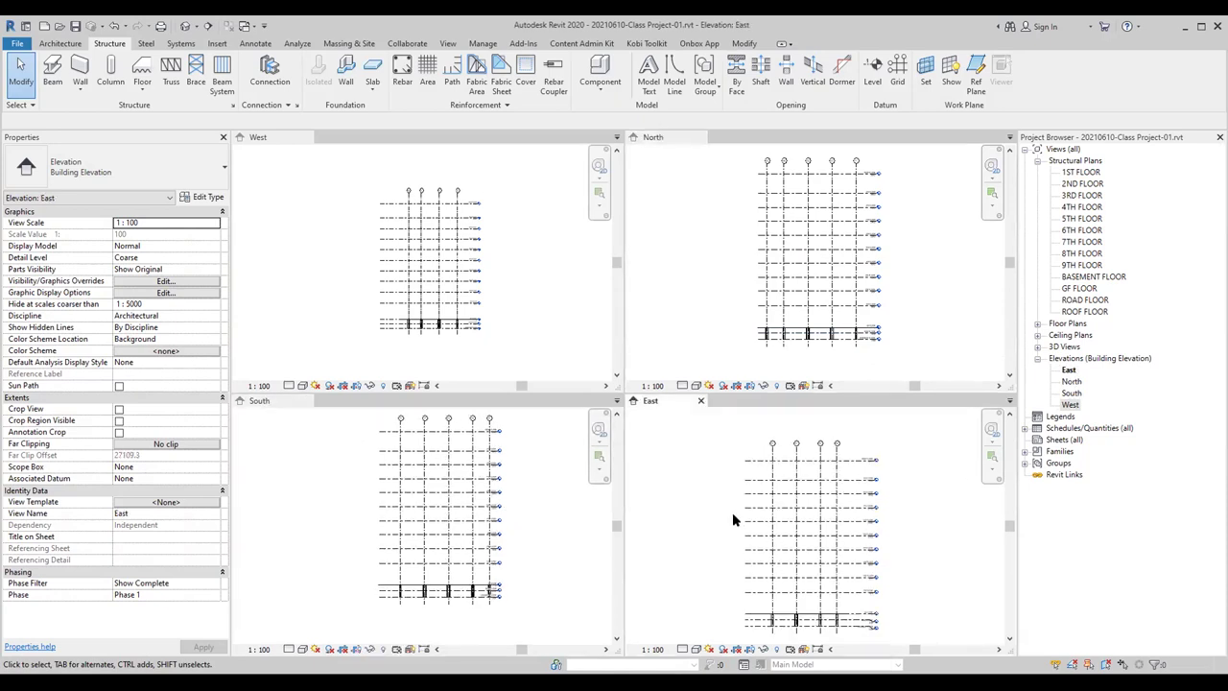
middle_click_drag(710, 559, 718, 533)
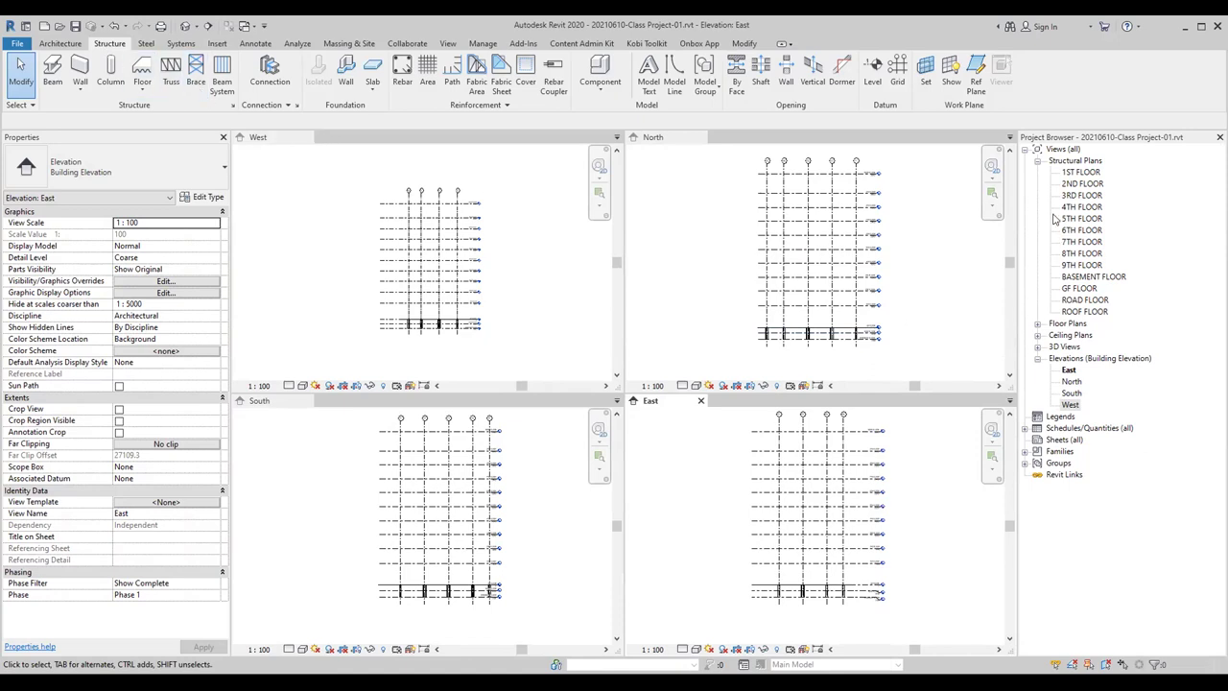
left_click(1080, 172)
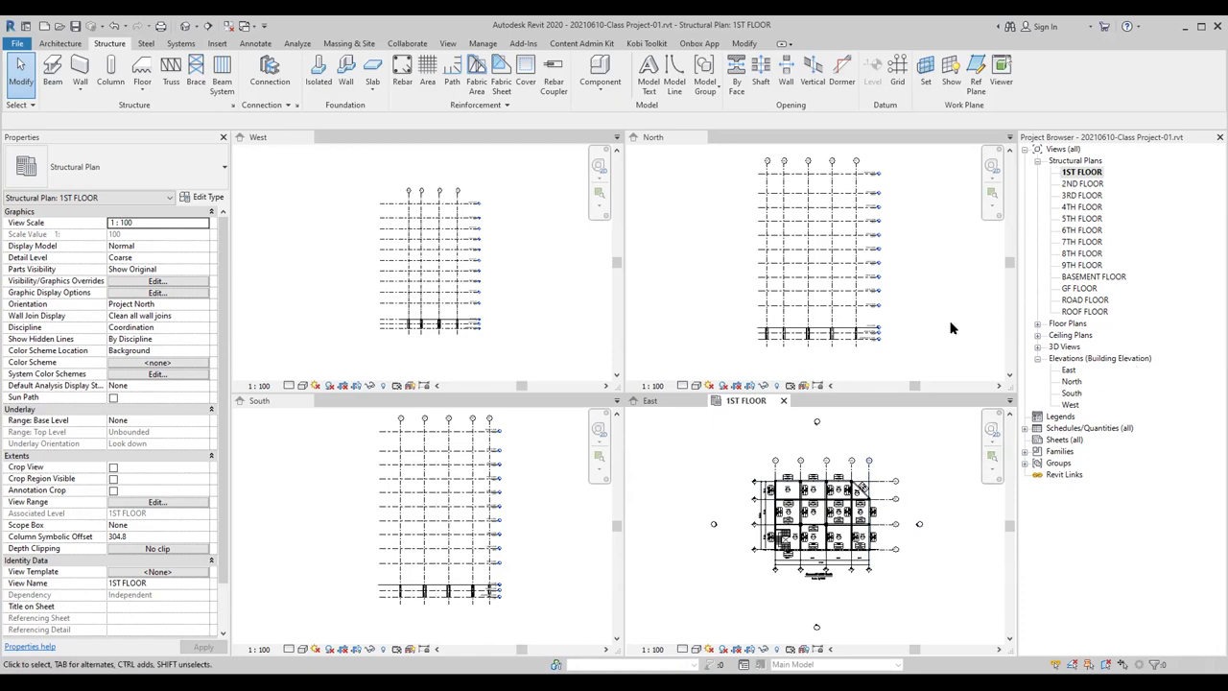
Step: Select grid X4 in the West elevation and drag its head end
left_click(312, 192)
scroll(422, 290, "up", 1)
scroll(422, 290, "up", 3)
scroll(451, 305, "up", 2)
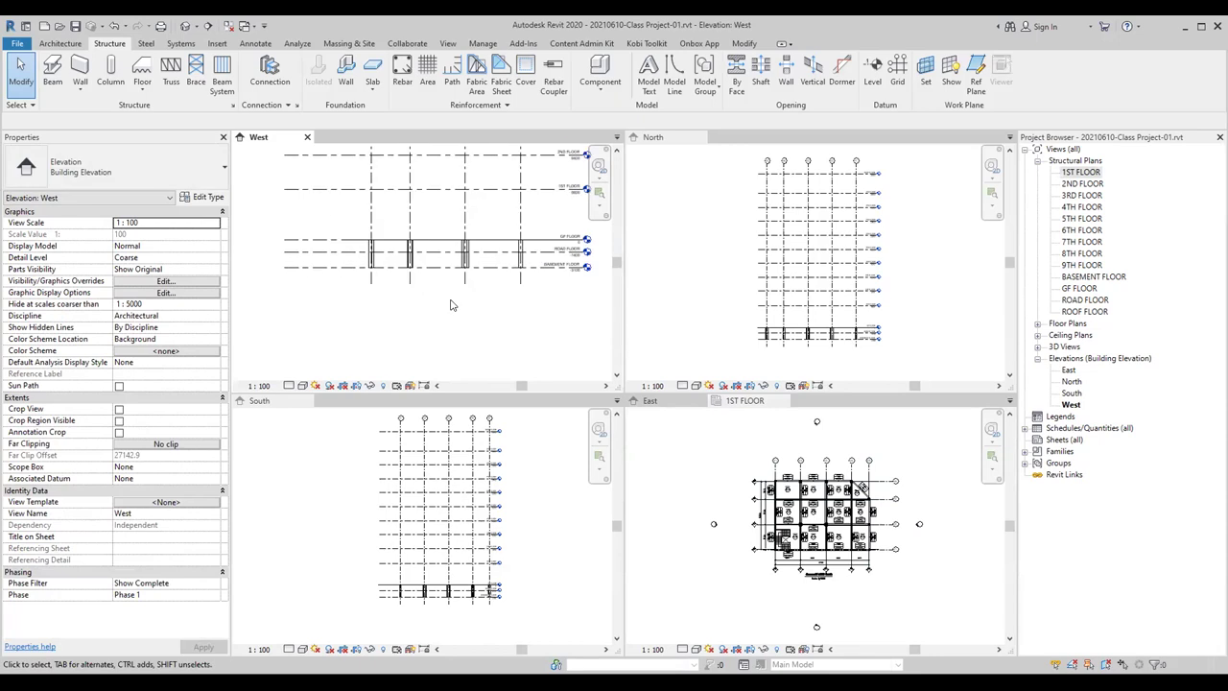
scroll(444, 305, "down", 2)
scroll(413, 259, "down", 2)
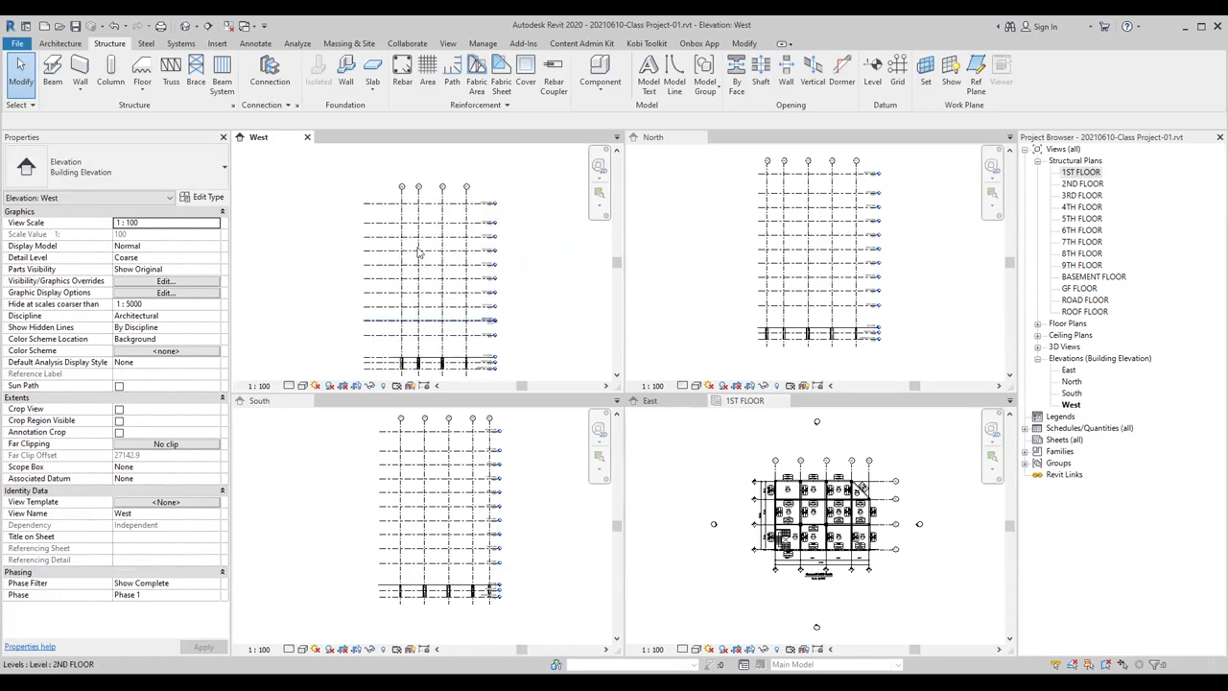
left_click(403, 235)
scroll(399, 191, "up", 3)
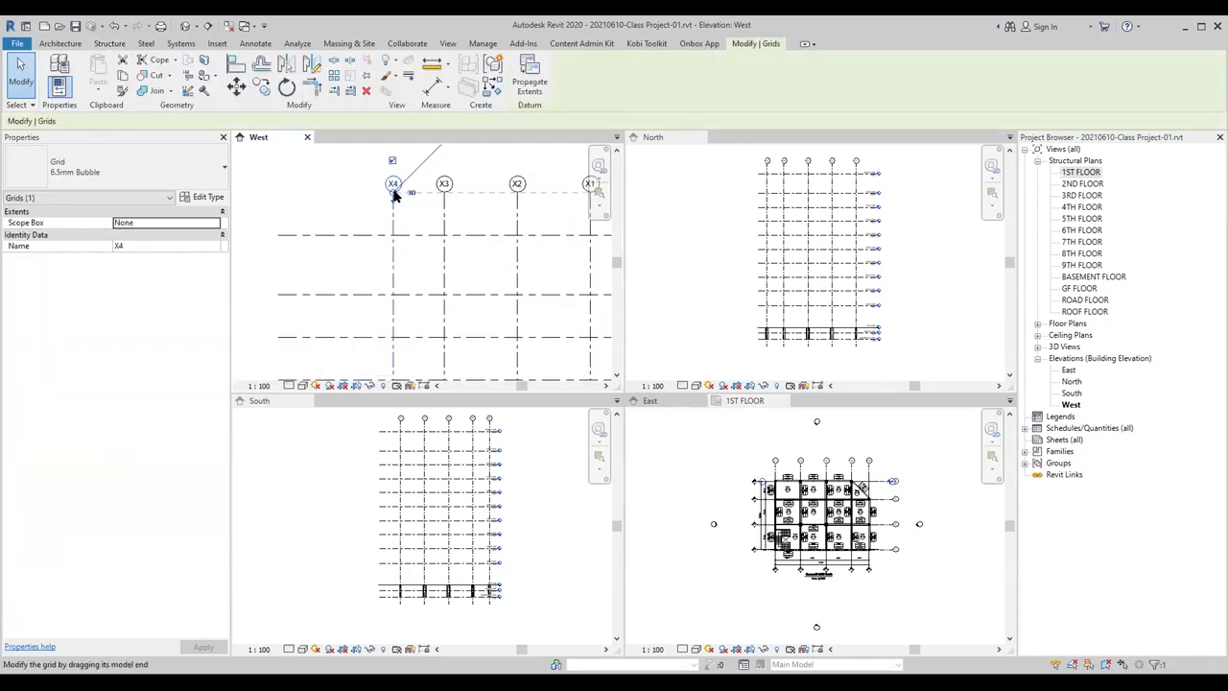
scroll(393, 224, "down", 2)
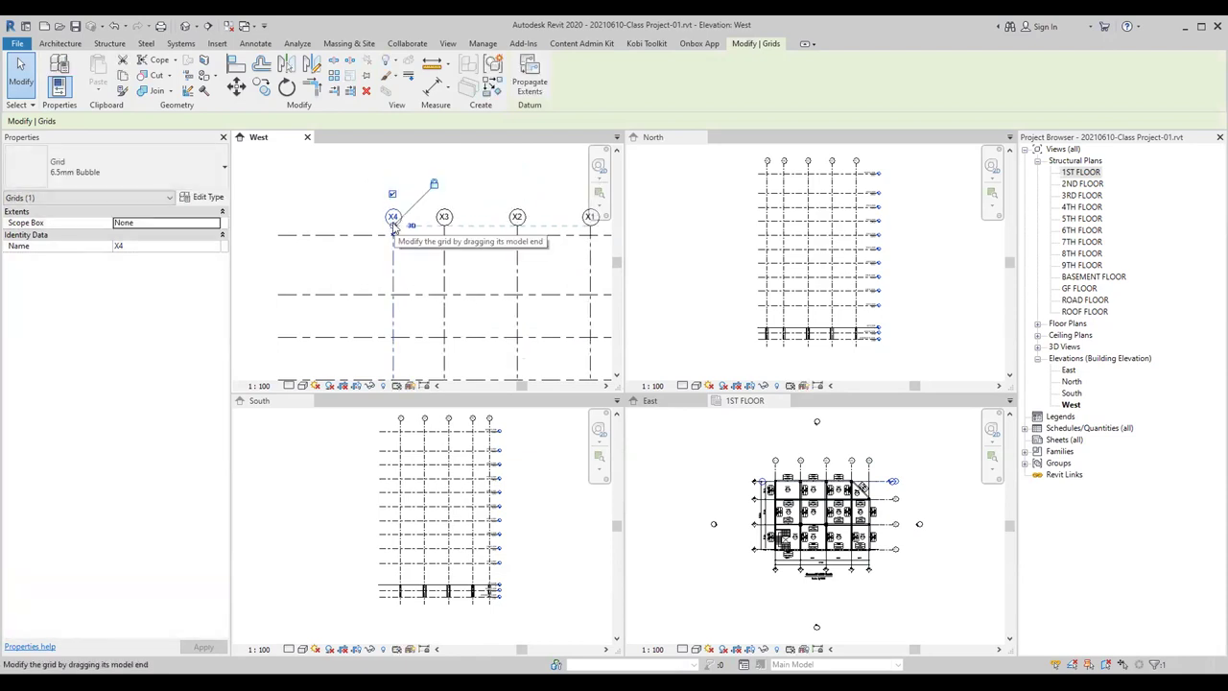
scroll(422, 374, "down", 2)
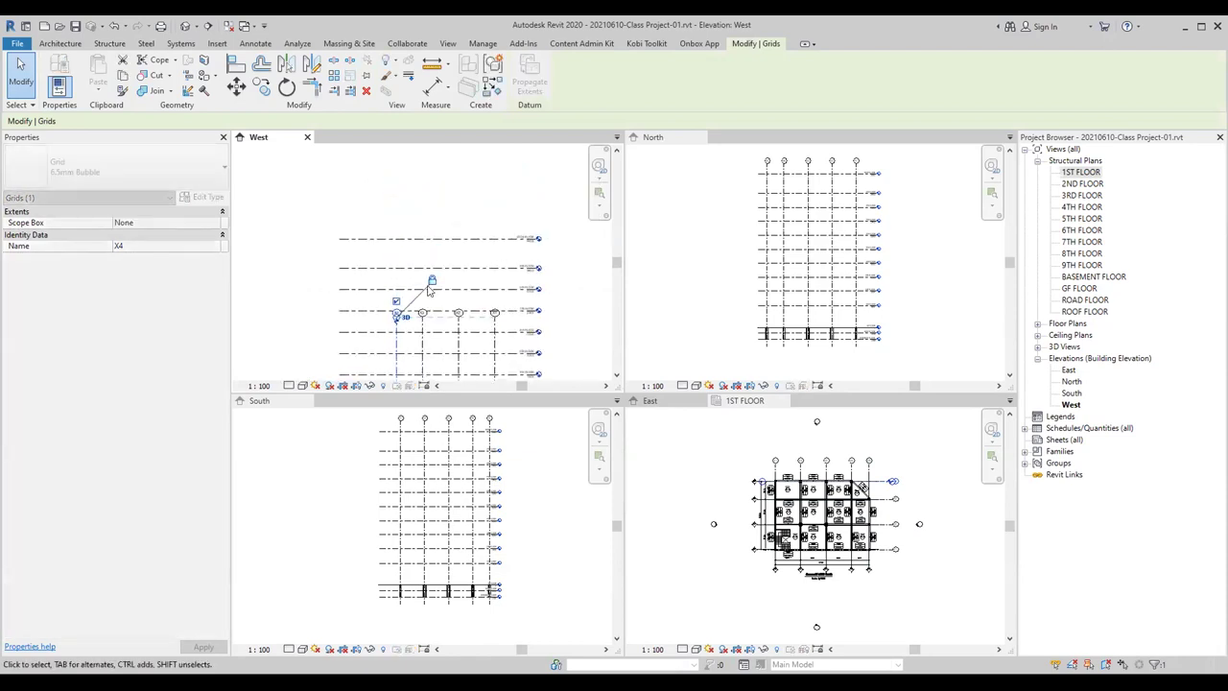
scroll(418, 307, "up", 2)
scroll(422, 288, "up", 2)
scroll(428, 276, "up", 1)
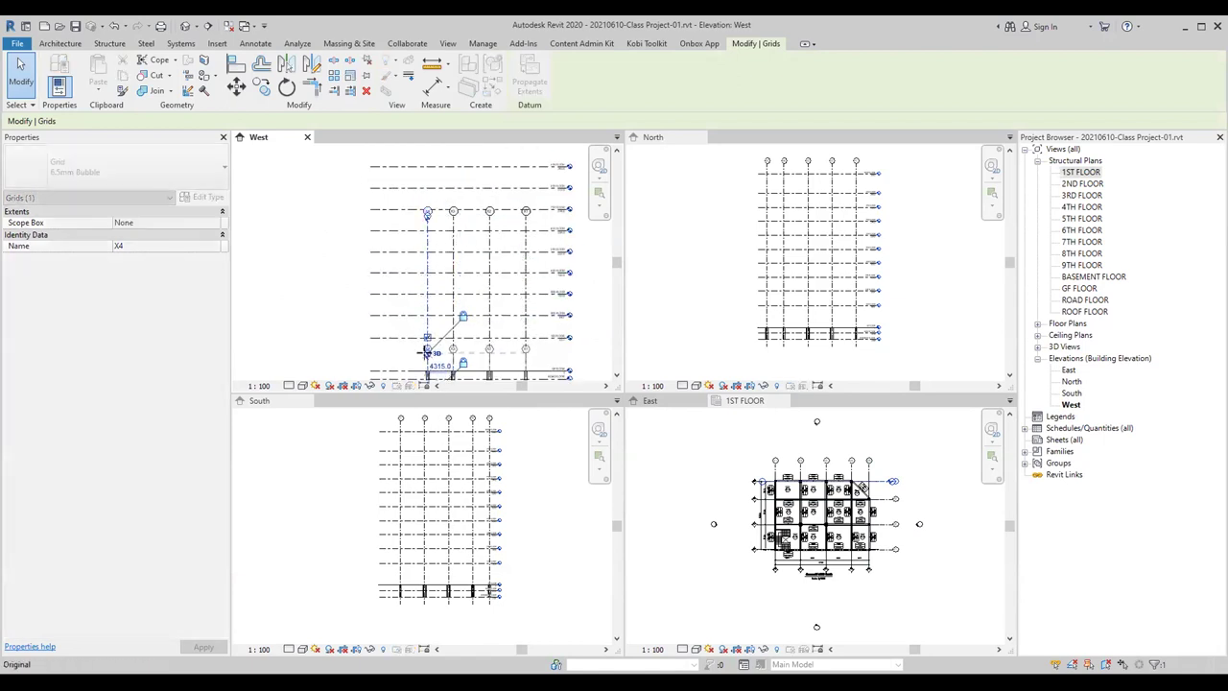
left_click_drag(427, 273, 428, 349)
left_click(455, 247)
scroll(466, 235, "down", 2)
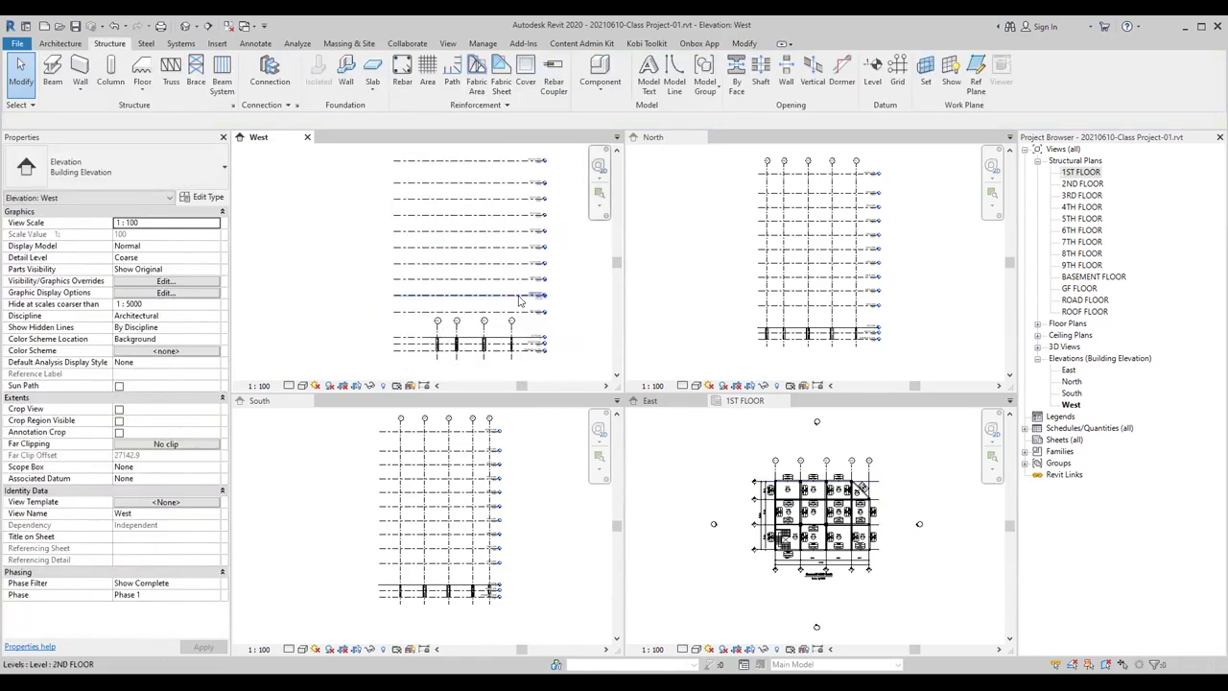
Step: Switch among the North, 1ST FLOOR and West views, ending back in West
left_click(720, 319)
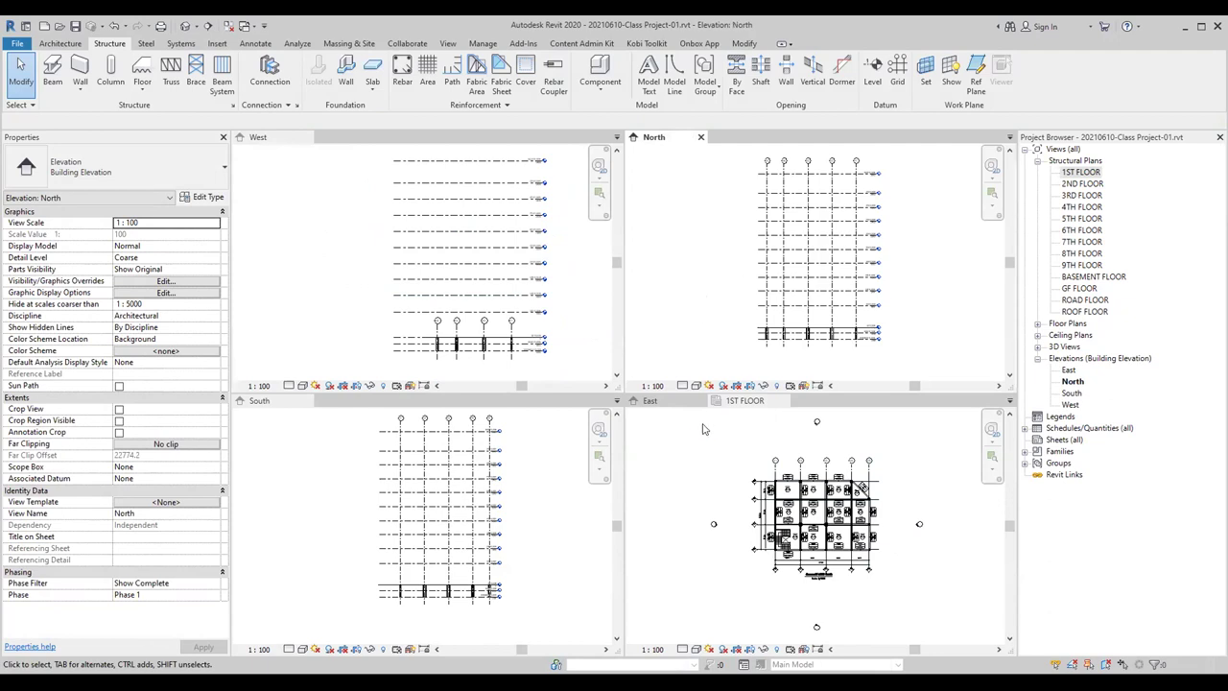
left_click(693, 442)
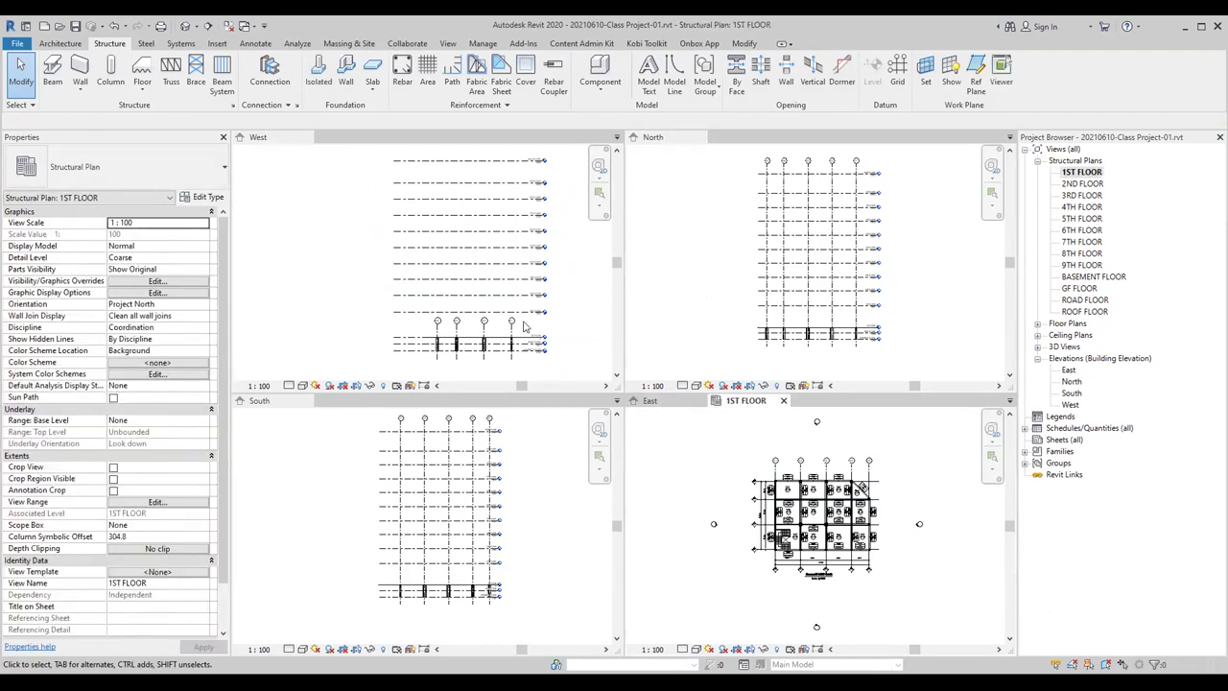
left_click(658, 305)
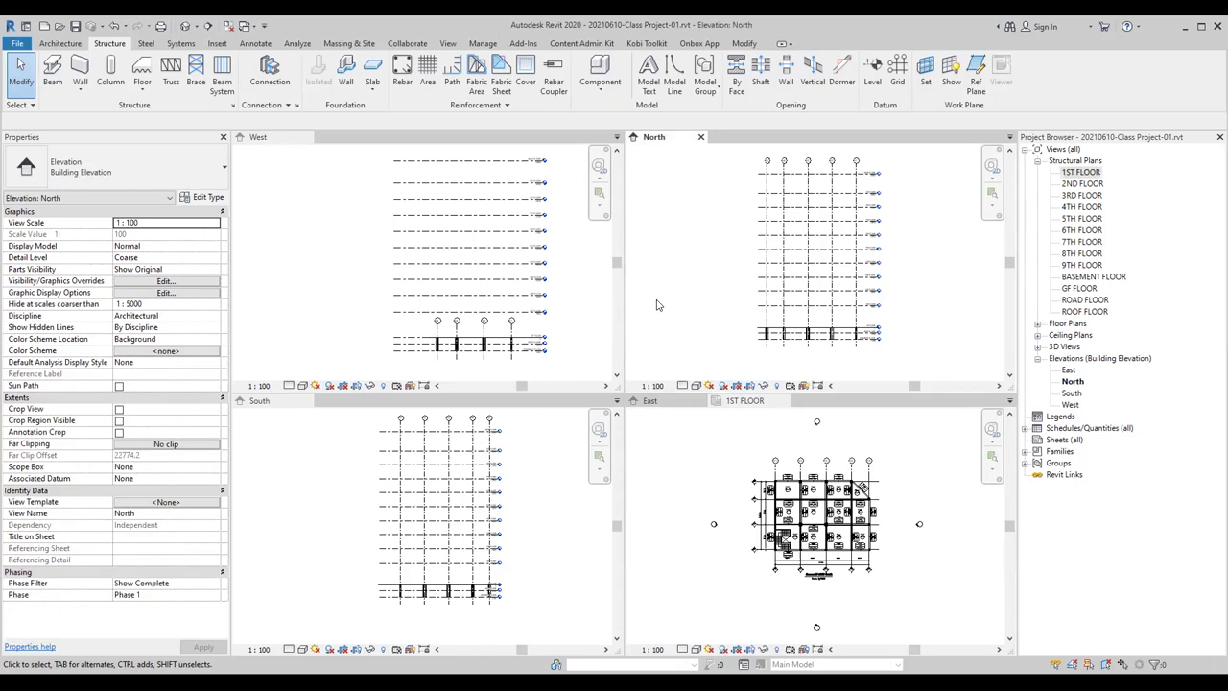
left_click(549, 316)
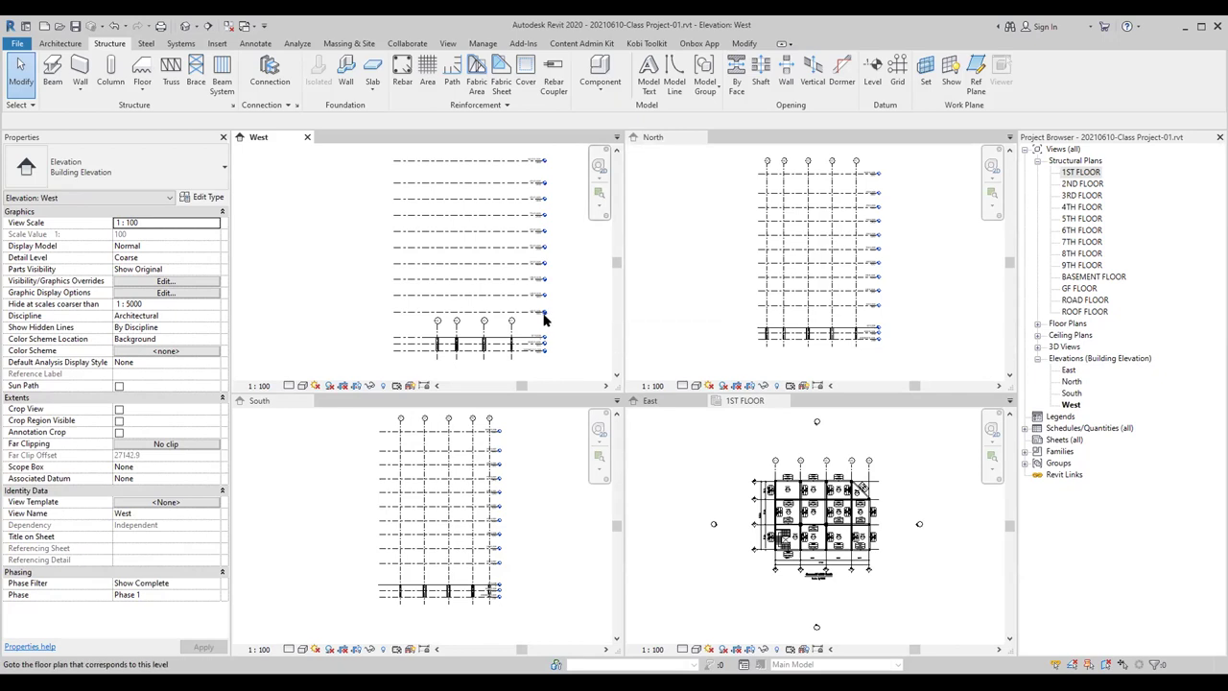
middle_click_drag(552, 317, 556, 319)
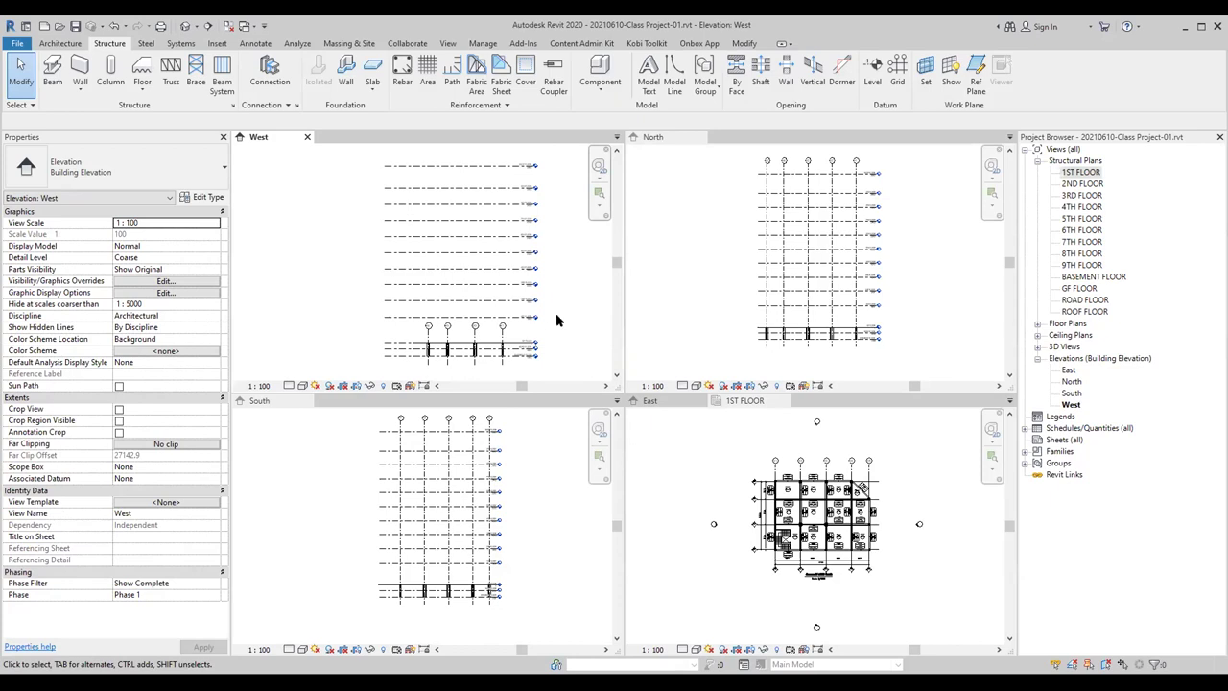
Step: Stretch grid X1's end up to the upper level in the West elevation
left_click(502, 336)
scroll(497, 336, "up", 5)
scroll(493, 336, "down", 3)
middle_click_drag(493, 336, 485, 311)
left_click_drag(487, 309, 487, 197)
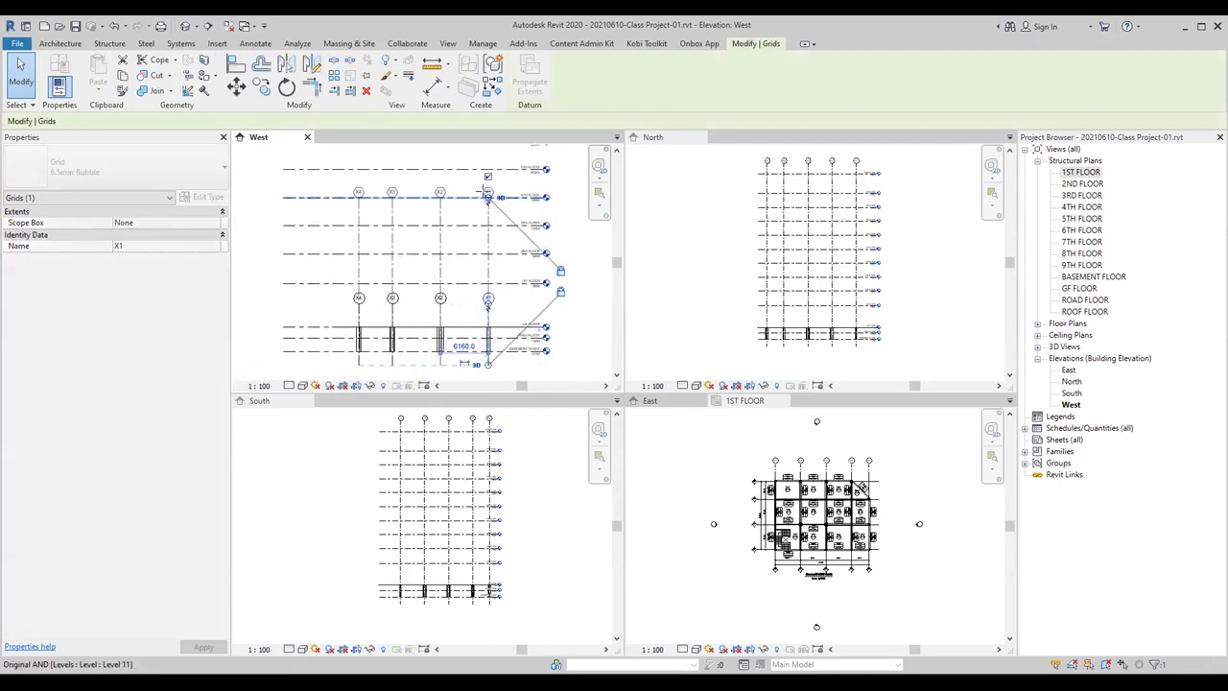
middle_click_drag(487, 196, 479, 248)
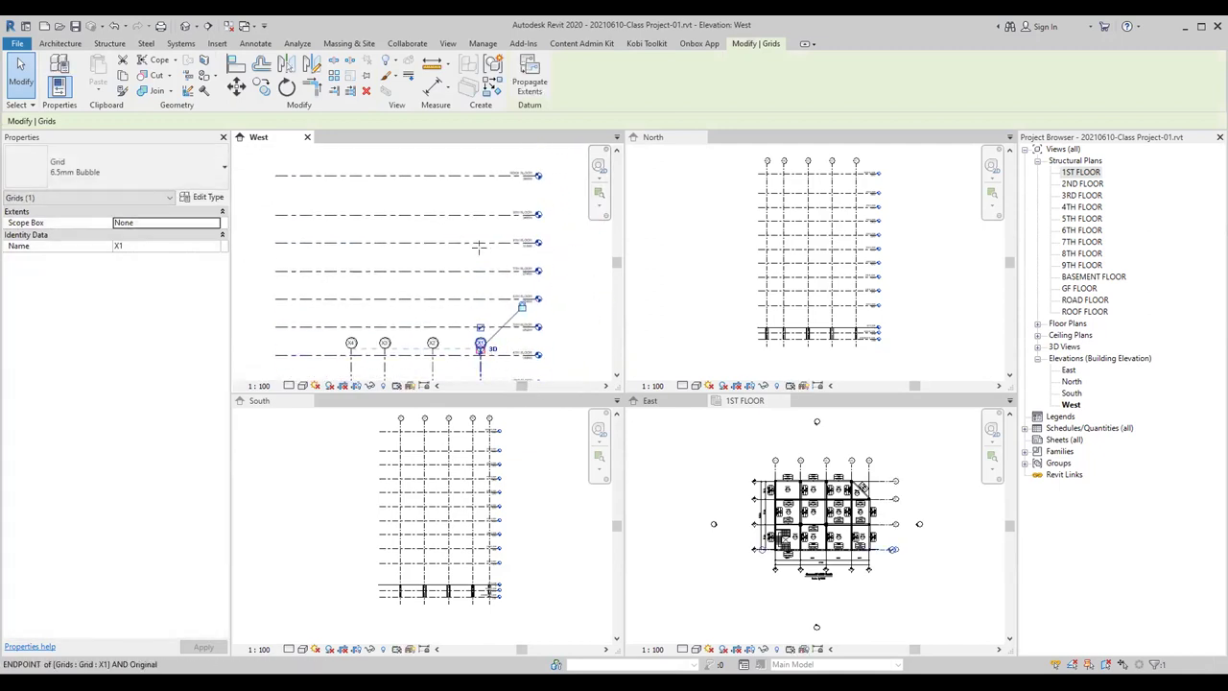
Step: Raise grid heads X1–X4 near the top level and add an elbow to X1
left_click_drag(480, 342, 481, 152)
middle_click_drag(480, 158, 487, 286)
left_click(488, 288)
left_click(535, 270)
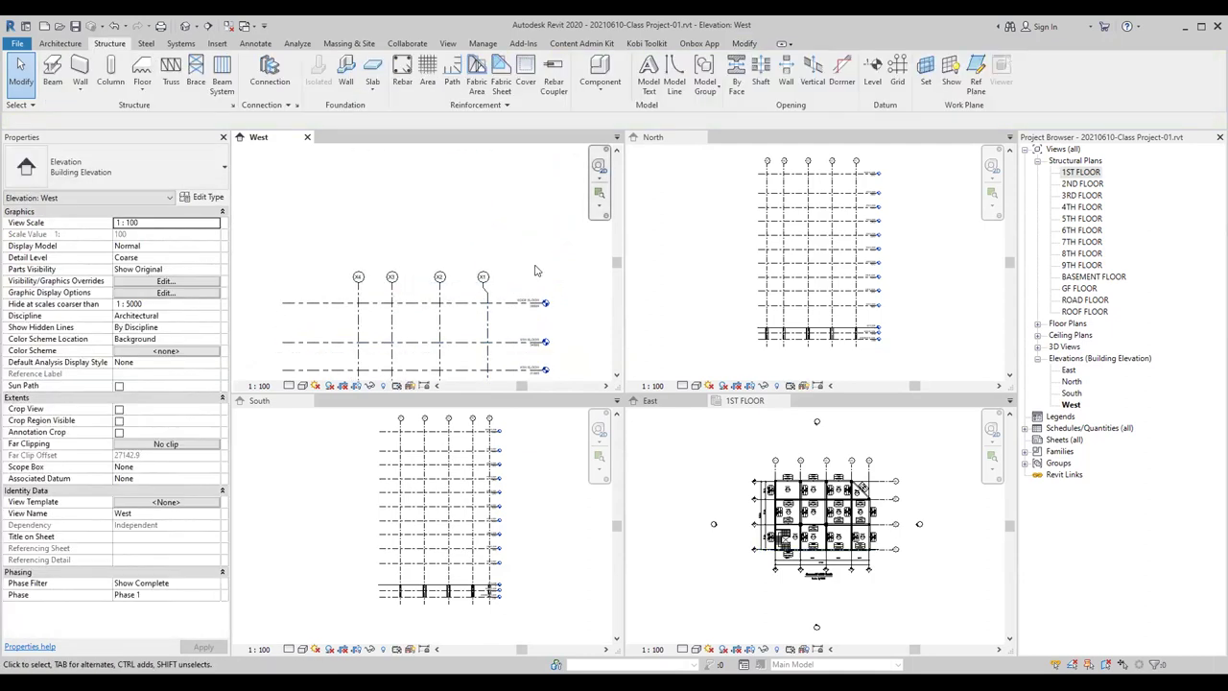
scroll(535, 270, "down", 5)
middle_click_drag(537, 263, 547, 247)
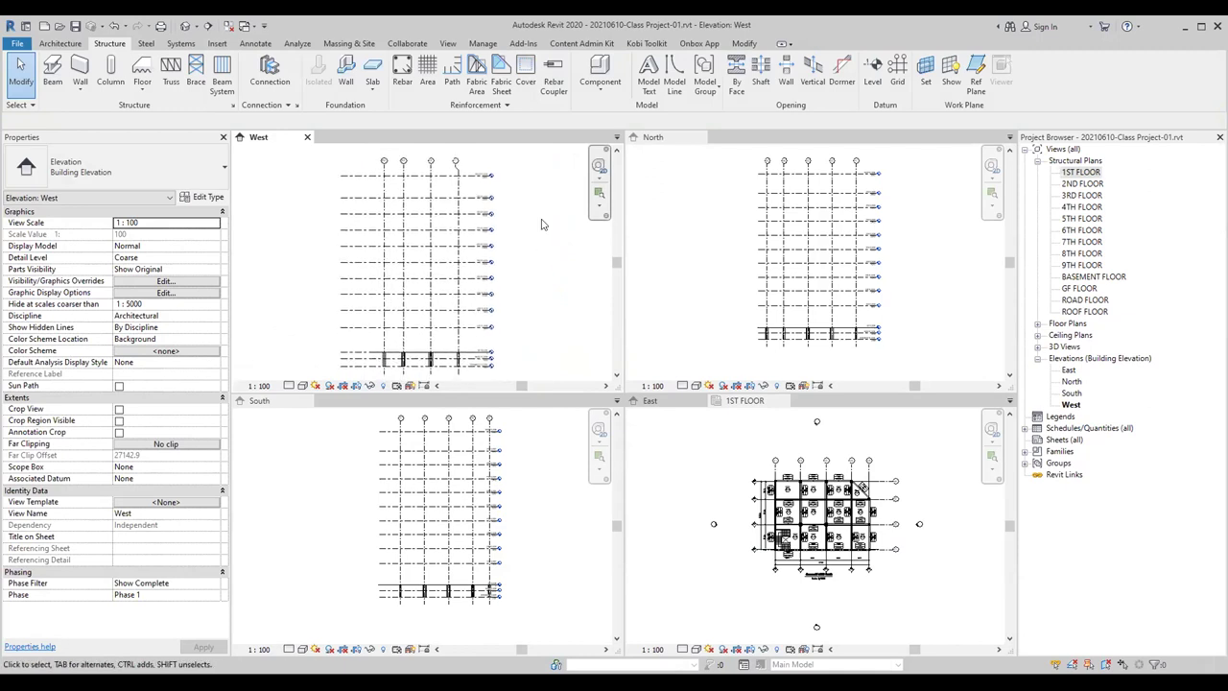
middle_click_drag(532, 197, 544, 259)
scroll(542, 259, "up", 1)
scroll(502, 265, "up", 1)
scroll(499, 266, "up", 1)
scroll(485, 275, "up", 1)
scroll(484, 275, "down", 1)
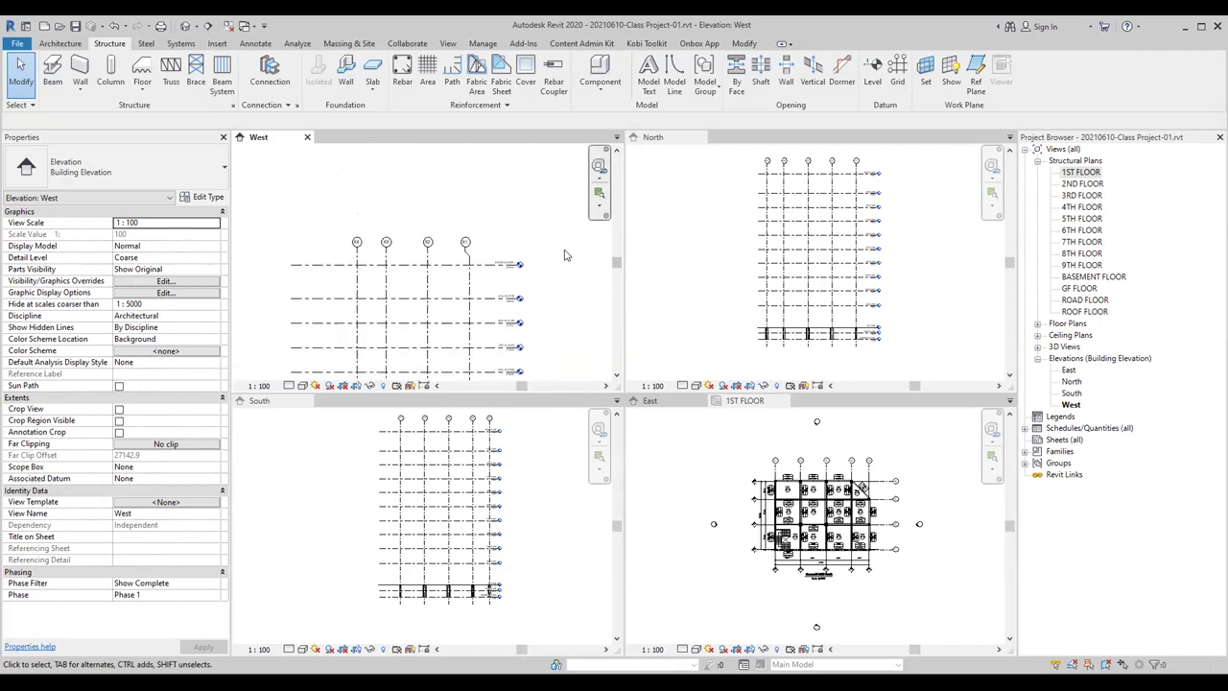
scroll(561, 254, "down", 1)
scroll(420, 264, "up", 1)
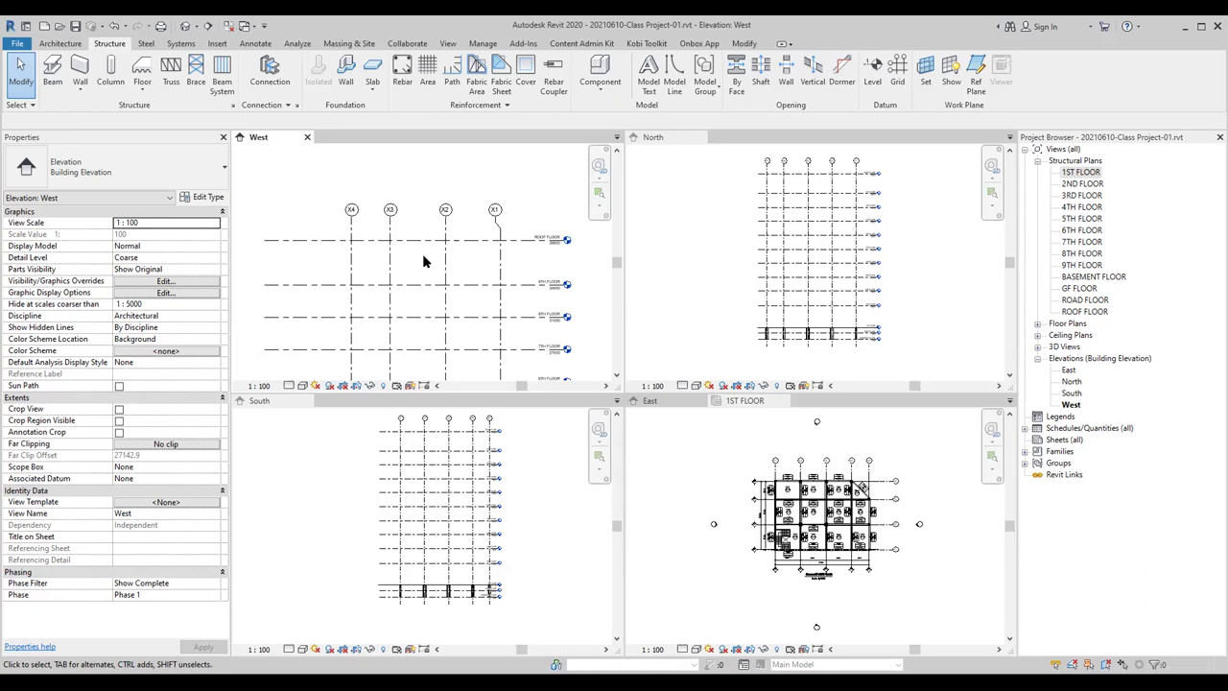
middle_click_drag(425, 261, 406, 276)
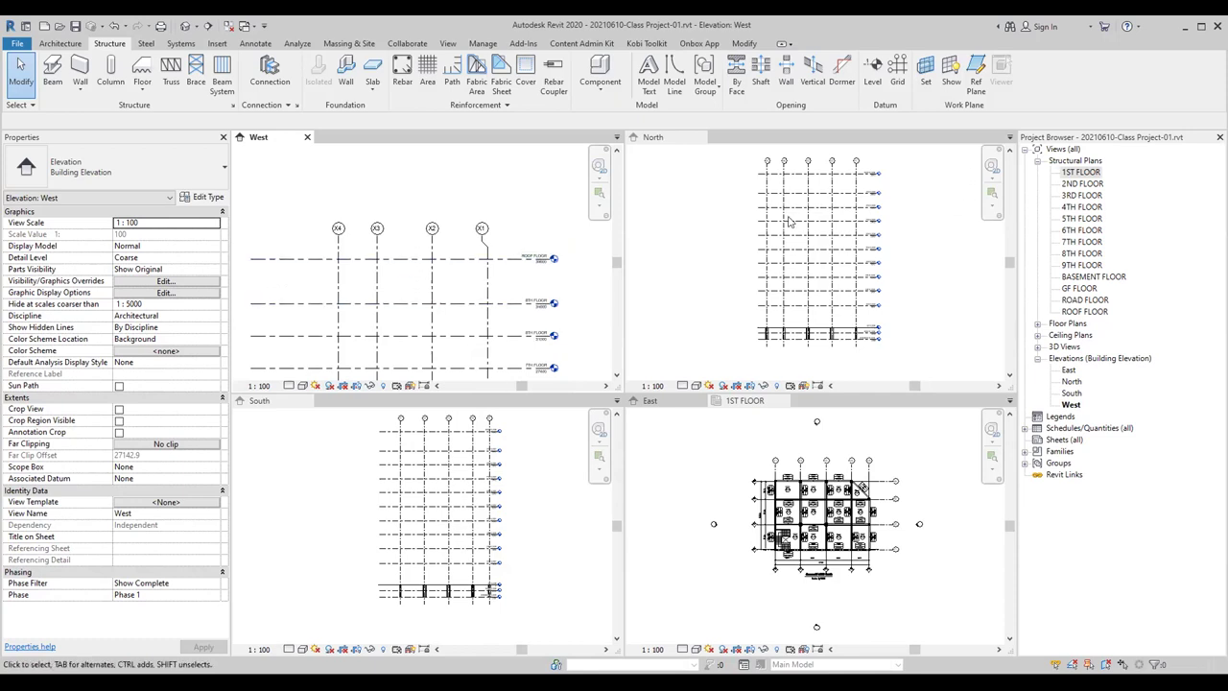
scroll(384, 261, "up", 1)
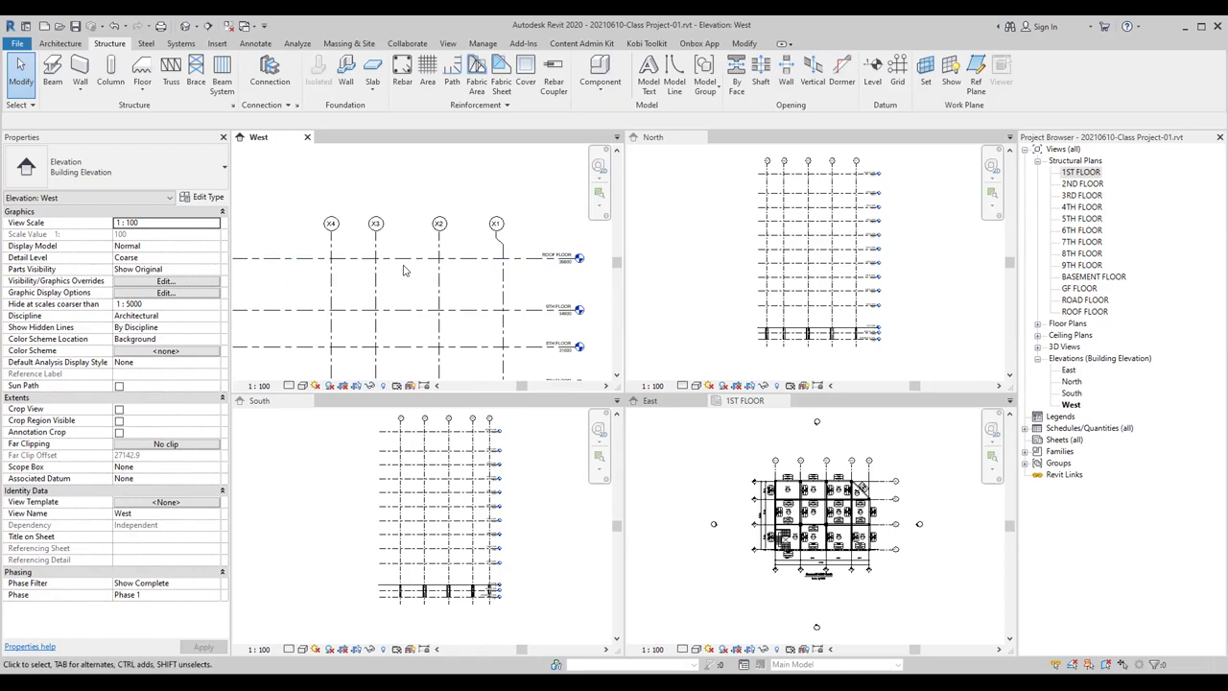
Step: Draw a reference plane with RP across the West elevation above the roof
key("r")
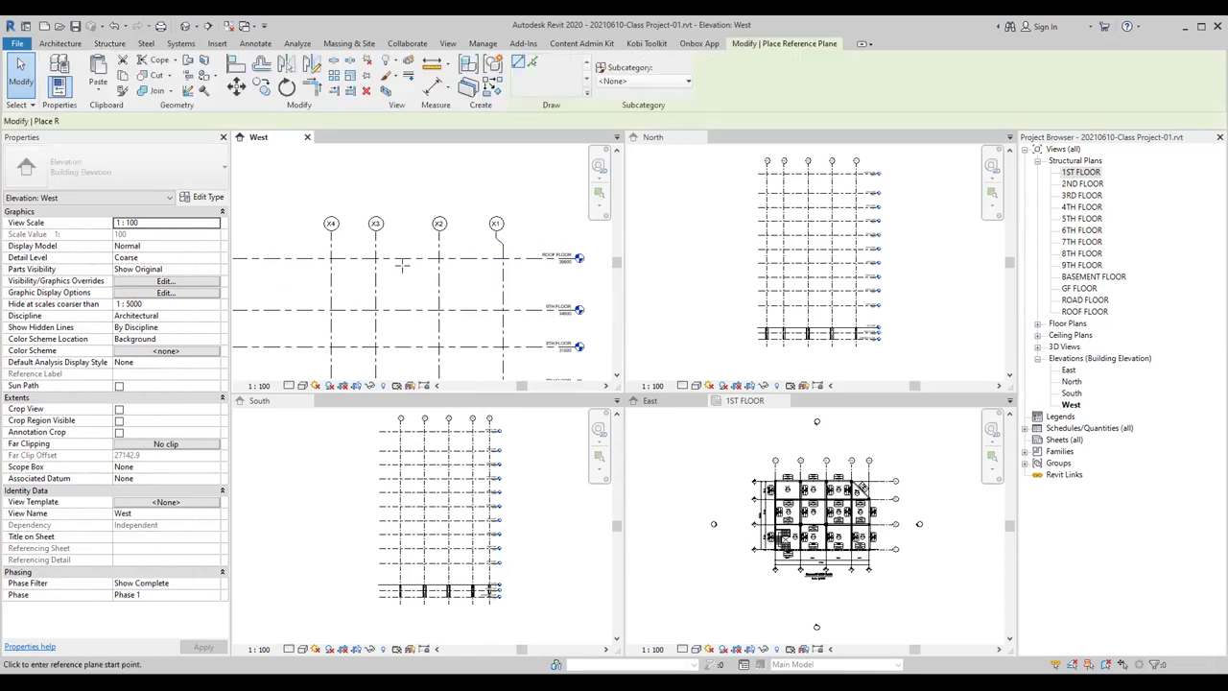
key("p")
left_click(300, 239)
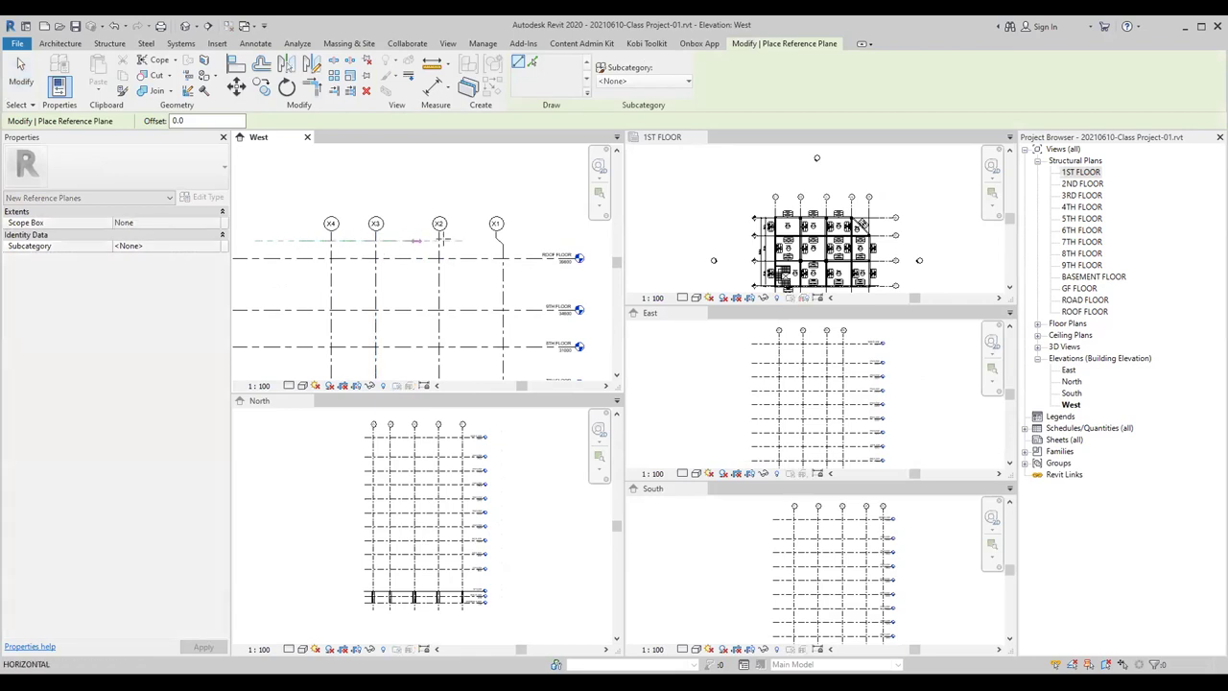
left_click(525, 239)
scroll(412, 240, "up", 2)
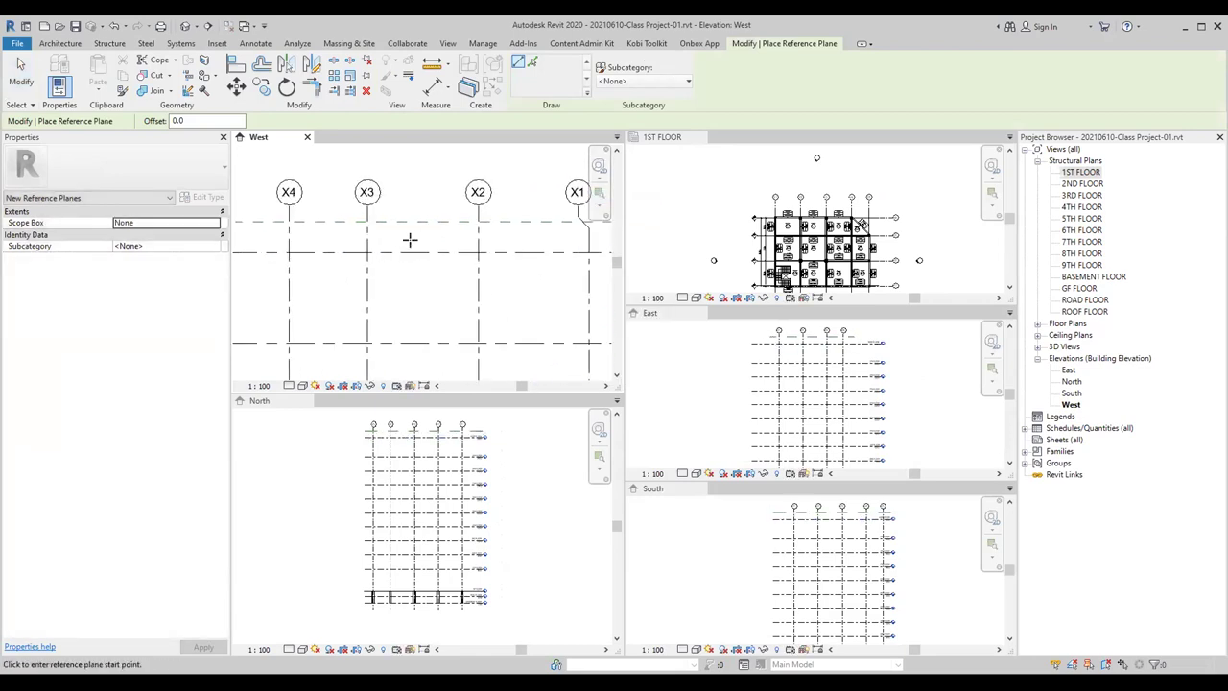
key("Escape")
key("Escape")
Step: Set the reference plane's temporary dimension to 1500 above the roof level
left_click(379, 223)
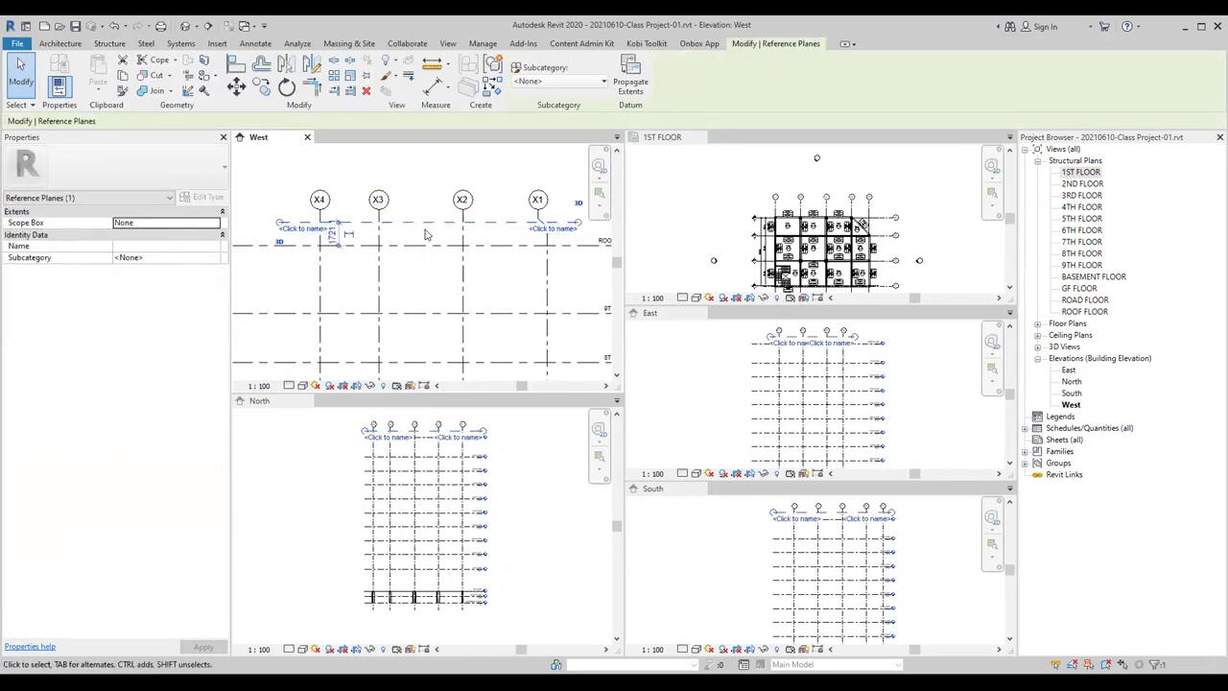
left_click(333, 240)
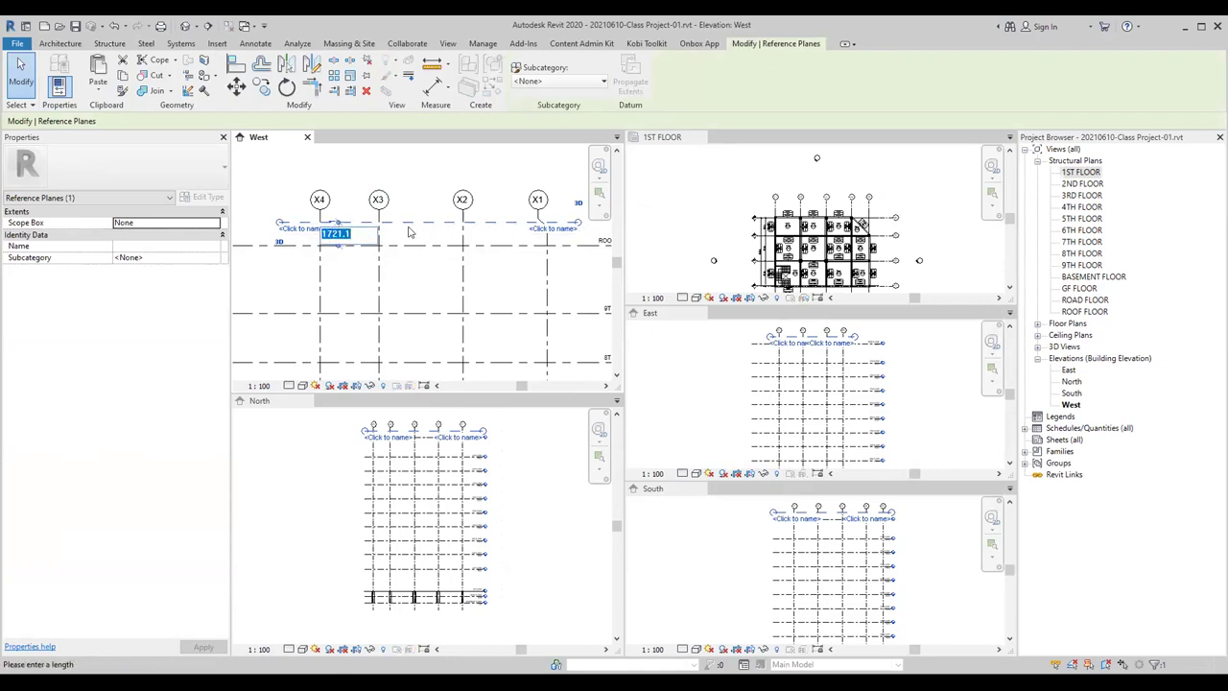
type("1")
type("00")
key("Return")
right_click(397, 280)
left_click(433, 294)
Step: Drag grid X2's head end down onto the reference plane
middle_click_drag(425, 295, 381, 327)
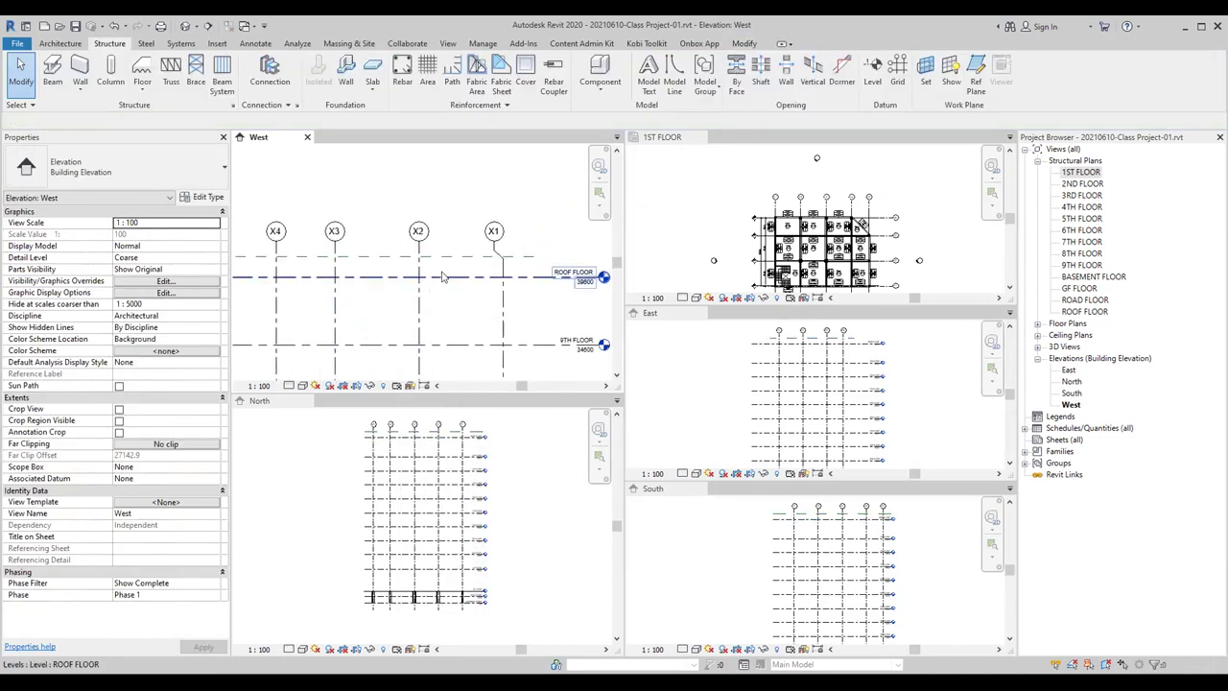
left_click(422, 249)
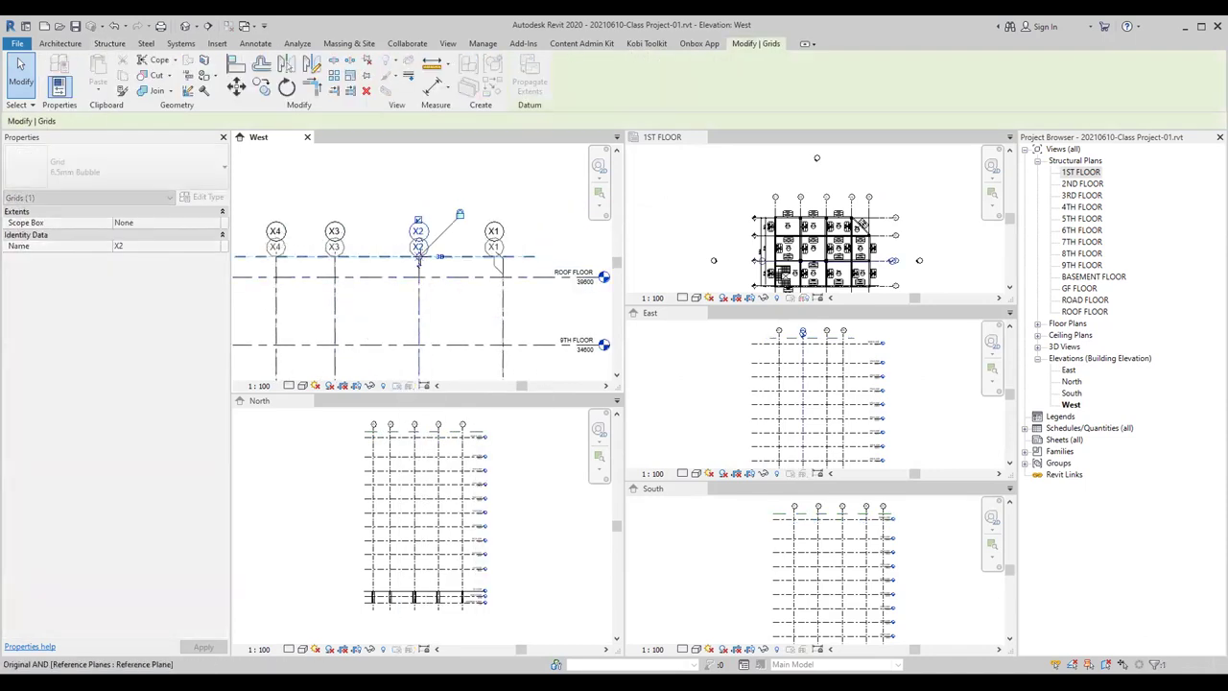
left_click_drag(418, 242, 418, 257)
left_click(457, 308)
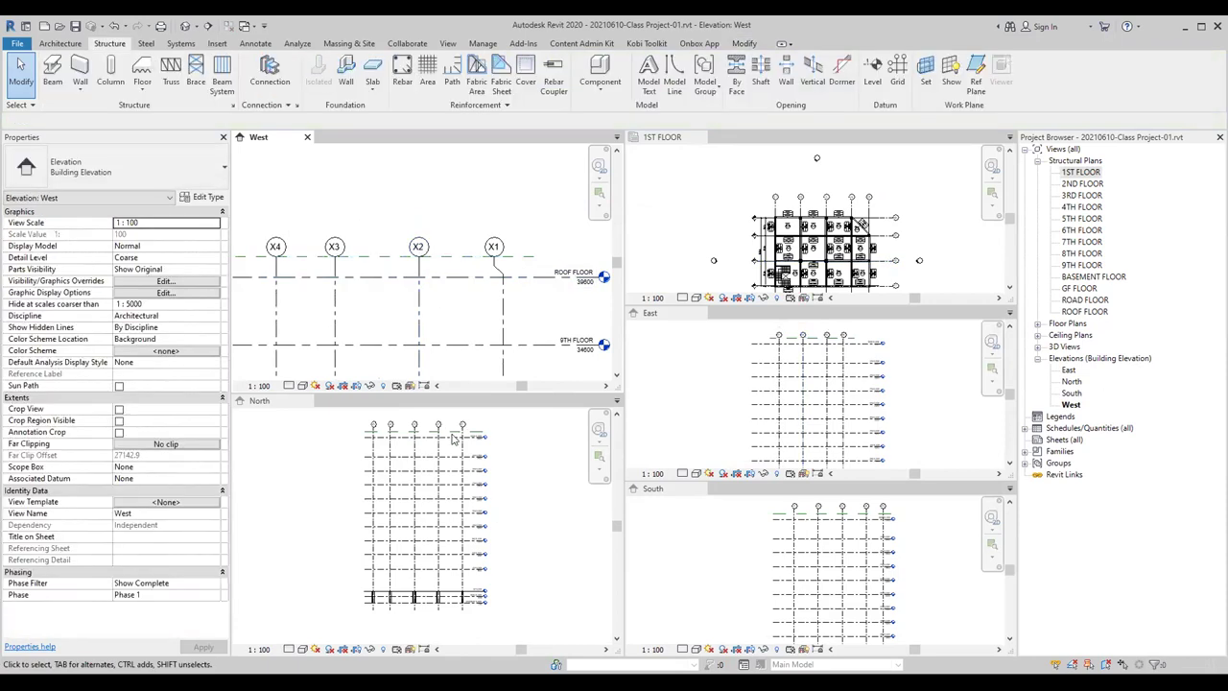
scroll(420, 443, "up", 1)
scroll(376, 431, "up", 1)
Step: Select the reference plane in the North elevation
left_click(386, 432)
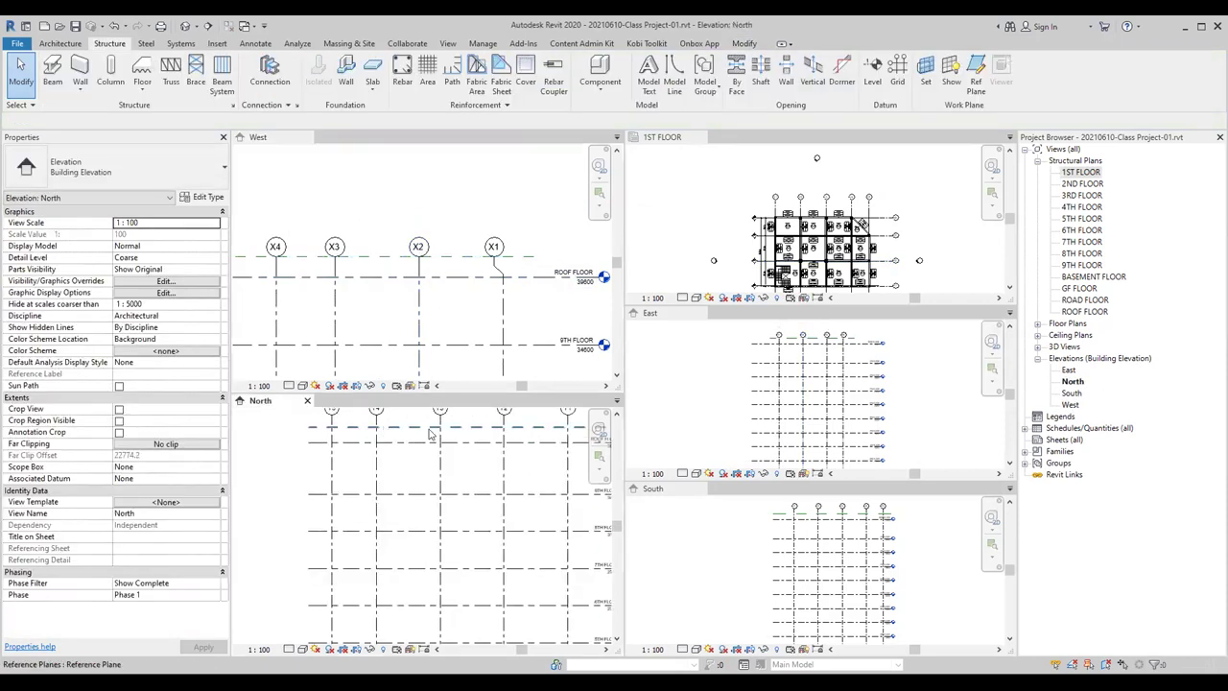
middle_click_drag(438, 456, 438, 461)
scroll(434, 449, "up", 2)
left_click(324, 423)
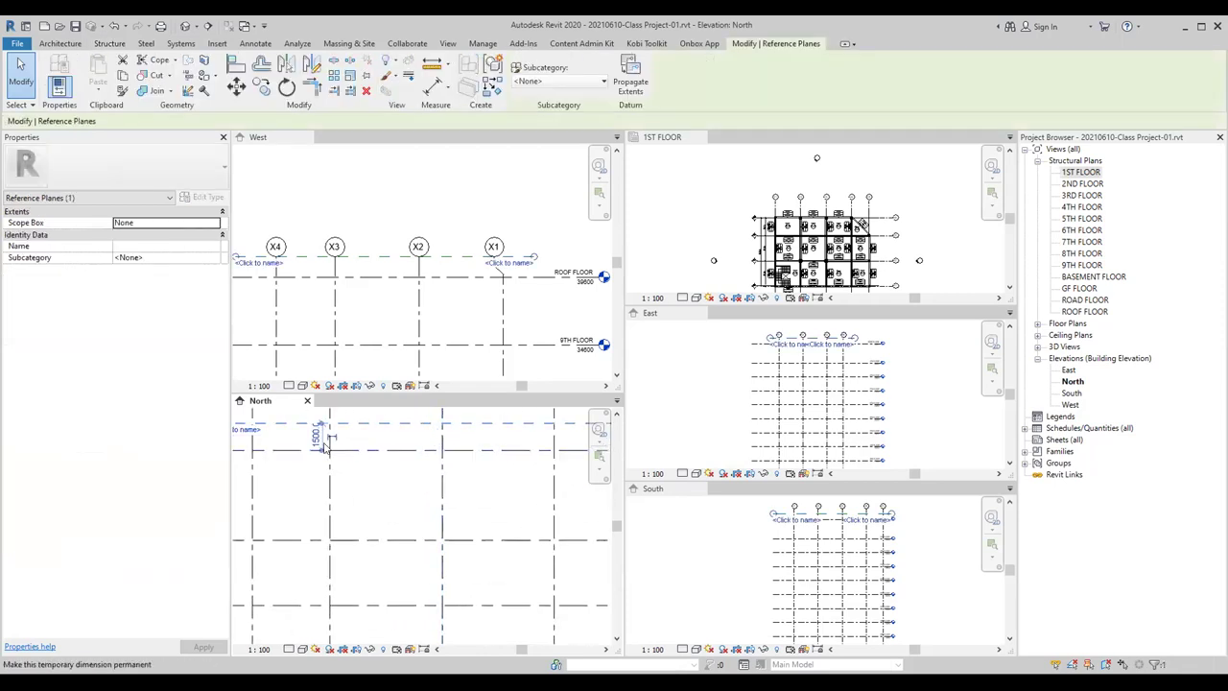
scroll(822, 344, "up", 3)
Step: Check the reference plane's offset in the East and South views
left_click(779, 351)
scroll(744, 359, "up", 2)
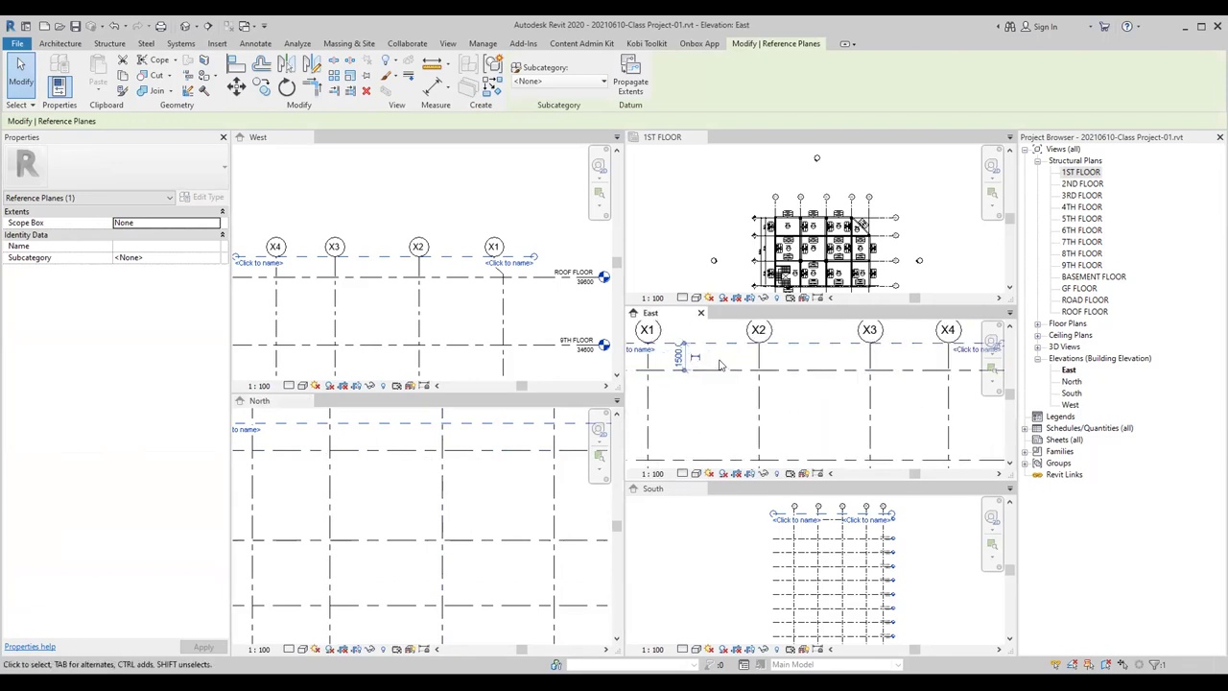
scroll(734, 551, "down", 2)
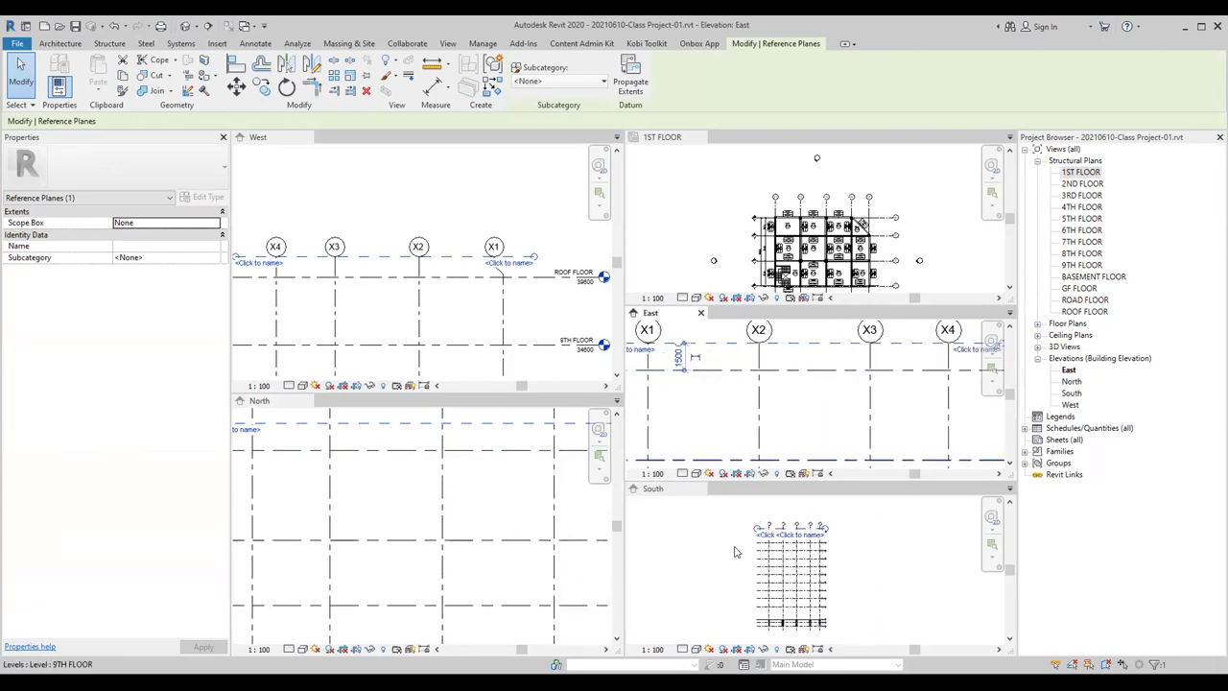
left_click(895, 544)
left_click(889, 552)
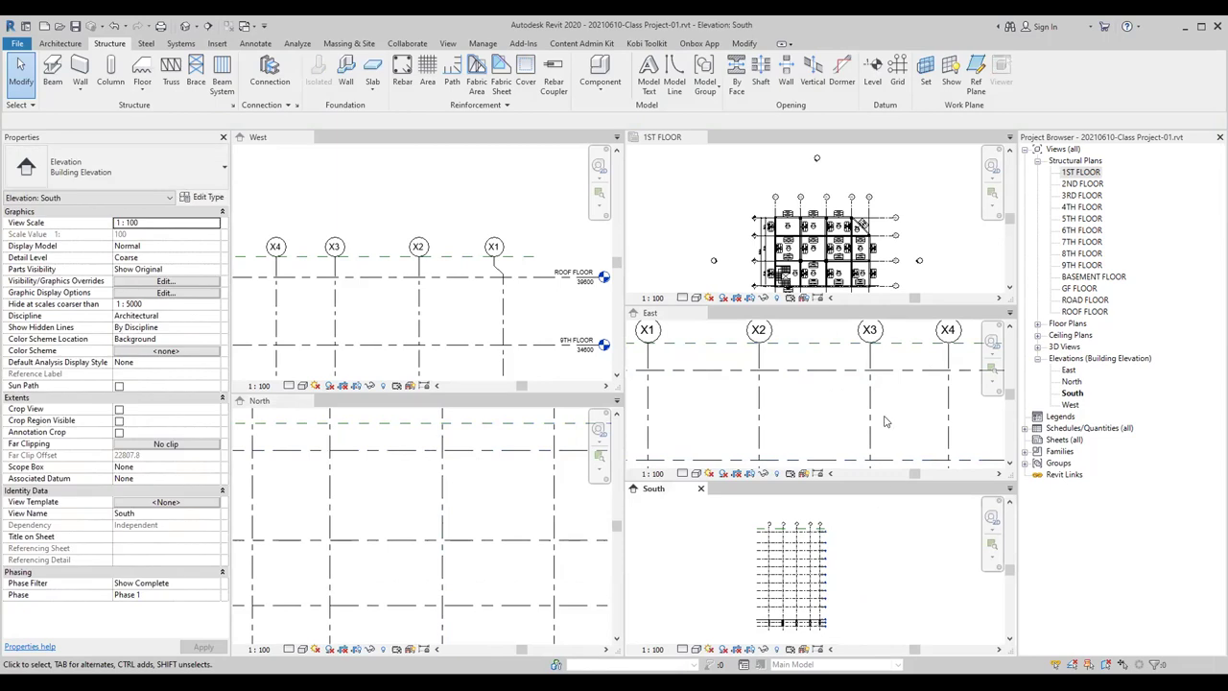
scroll(406, 464, "down", 1)
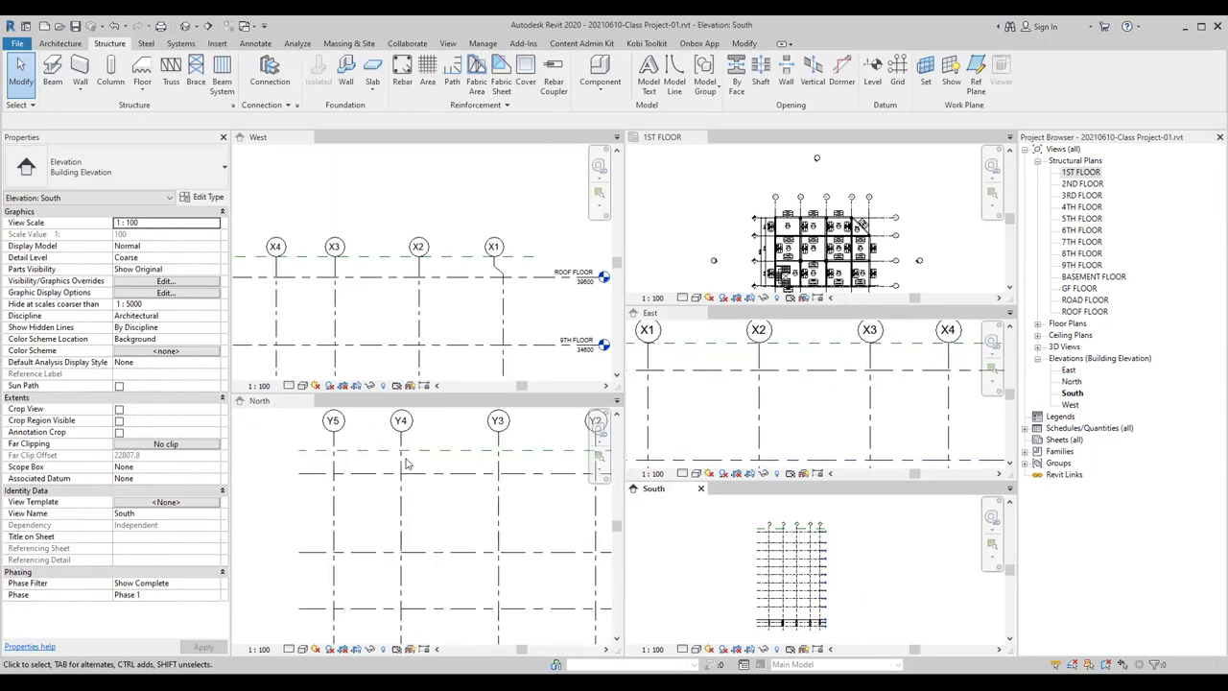
Step: Select grid Y4 in the North view and verify the reference plane's 1500 offset
left_click(389, 465)
left_click(353, 449)
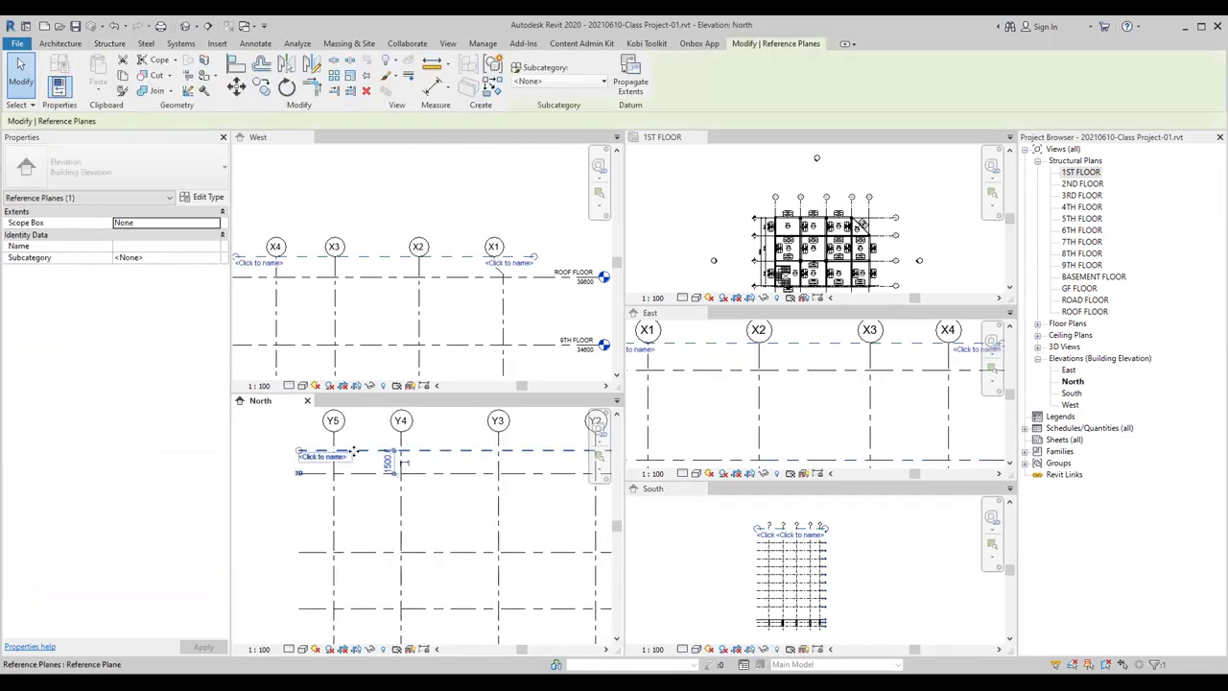
scroll(352, 452, "up", 2)
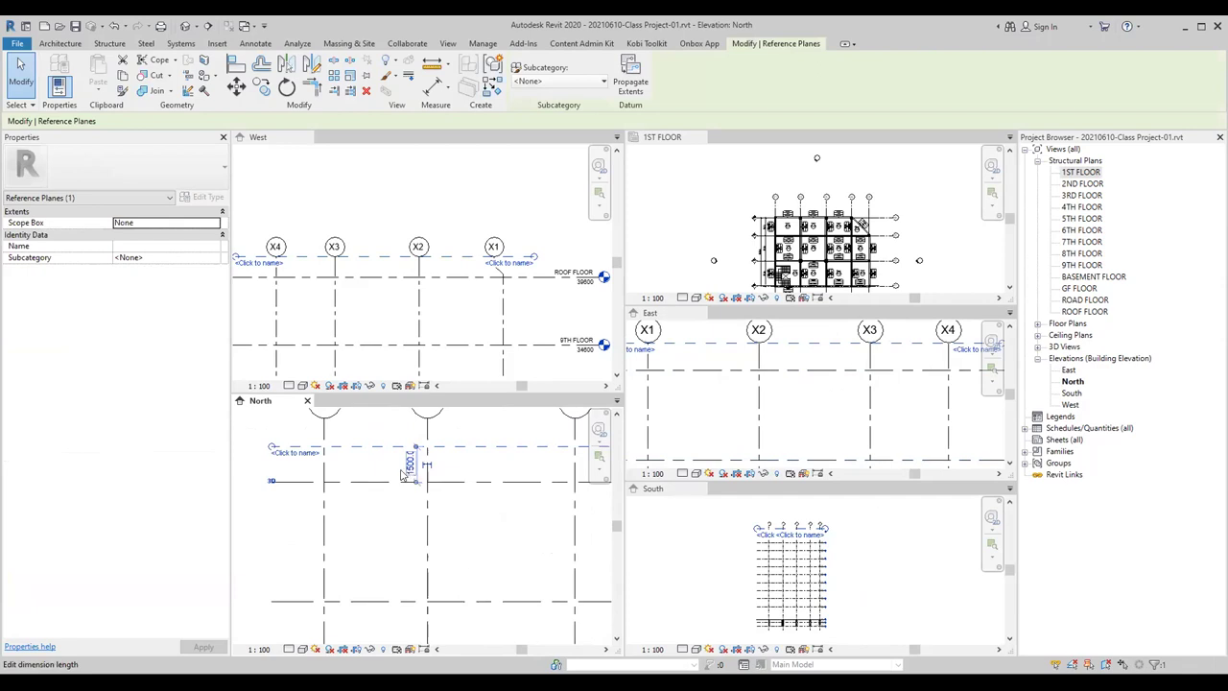
scroll(406, 452, "down", 1)
left_click(425, 436)
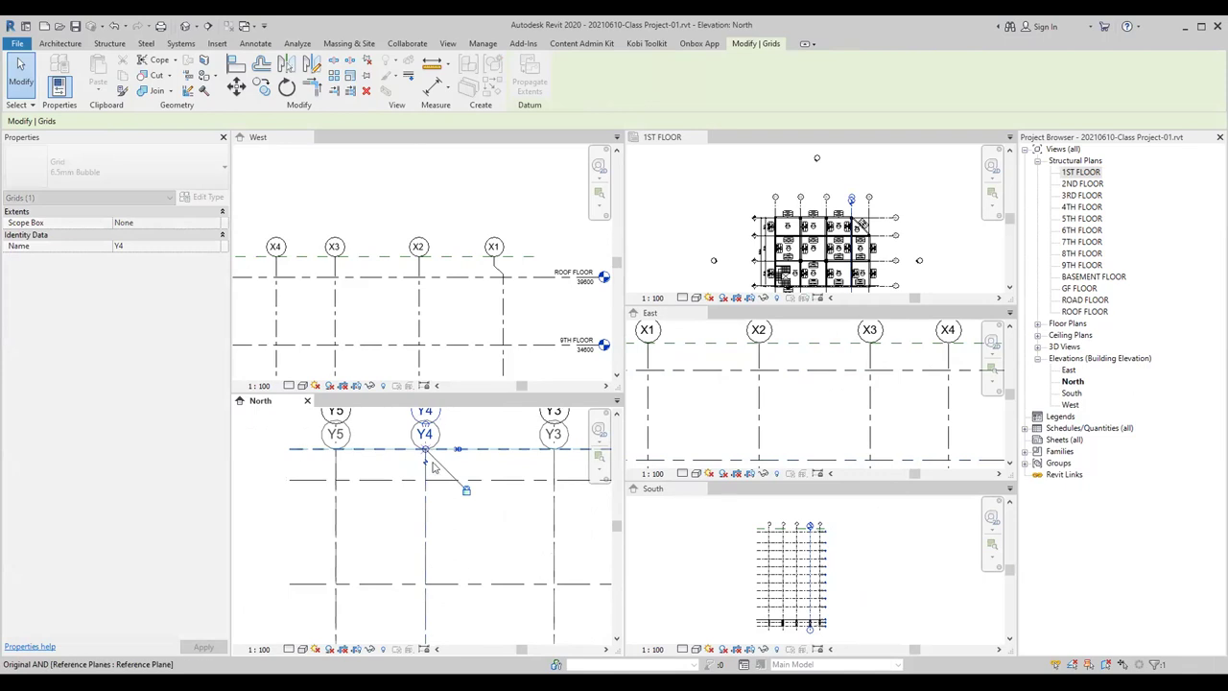
key("Escape")
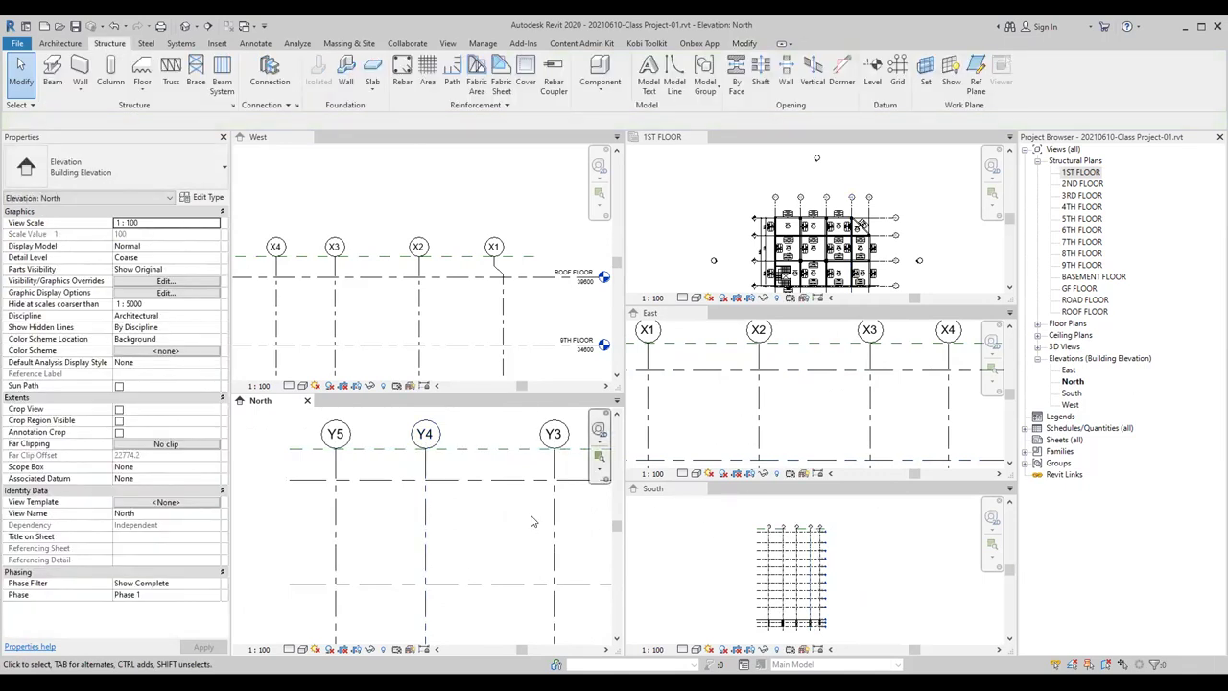
left_click(441, 449)
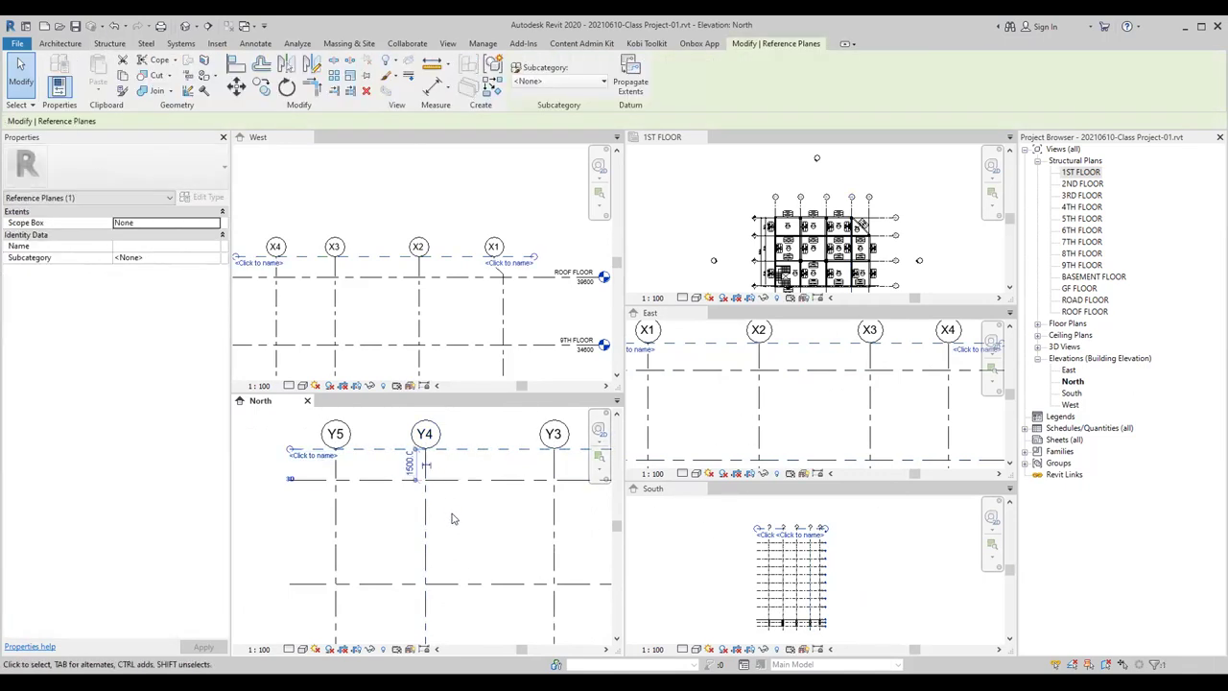
left_click(457, 514)
left_click(463, 459)
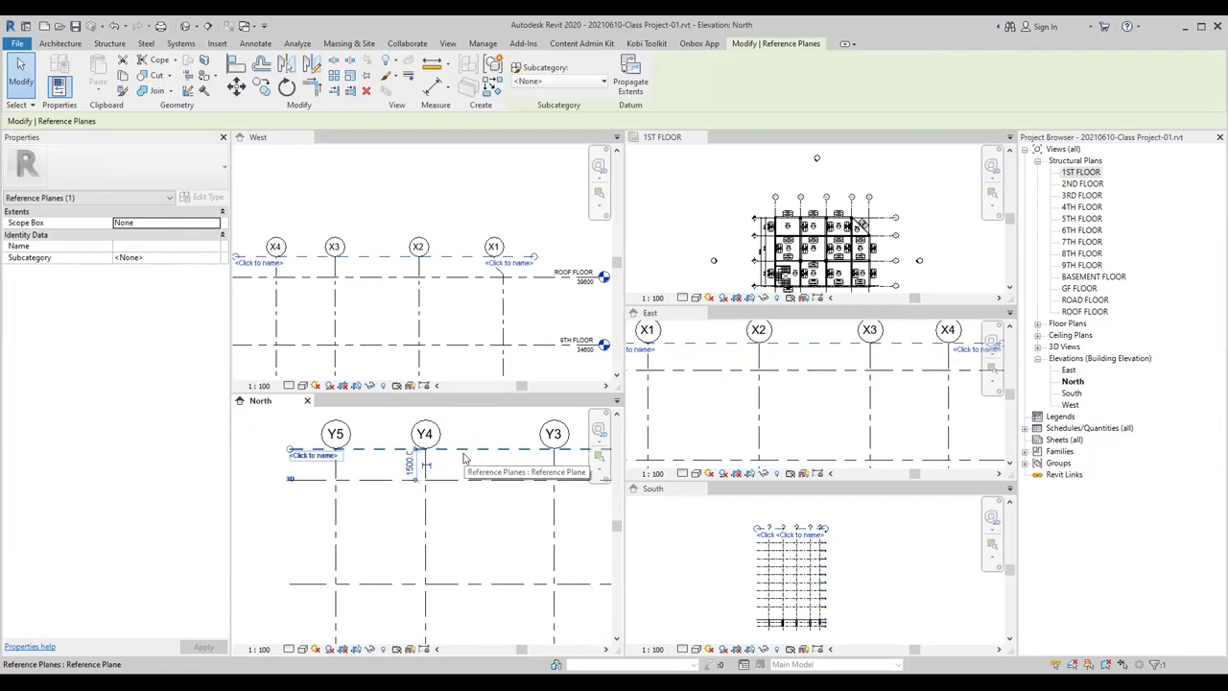
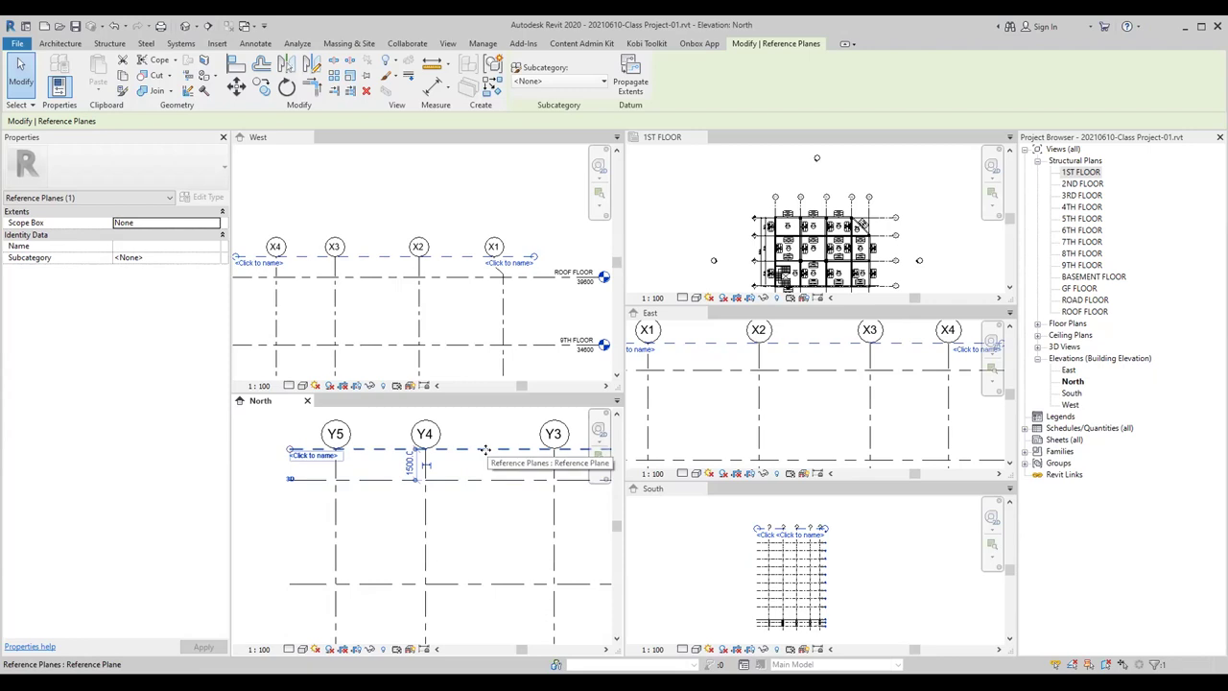
Step: Make the West elevation active and switch the tiled views to tabbed views with TW
left_click(452, 309)
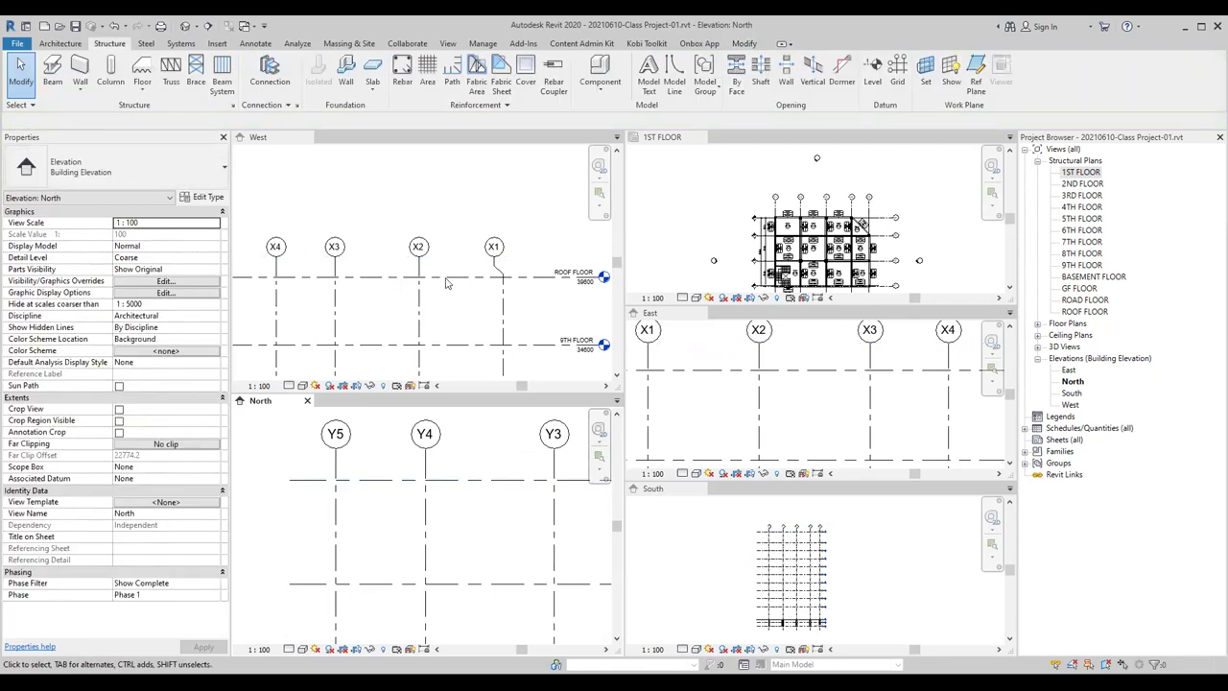
scroll(452, 310, "down", 2)
left_click(745, 537)
scroll(744, 537, "up", 1)
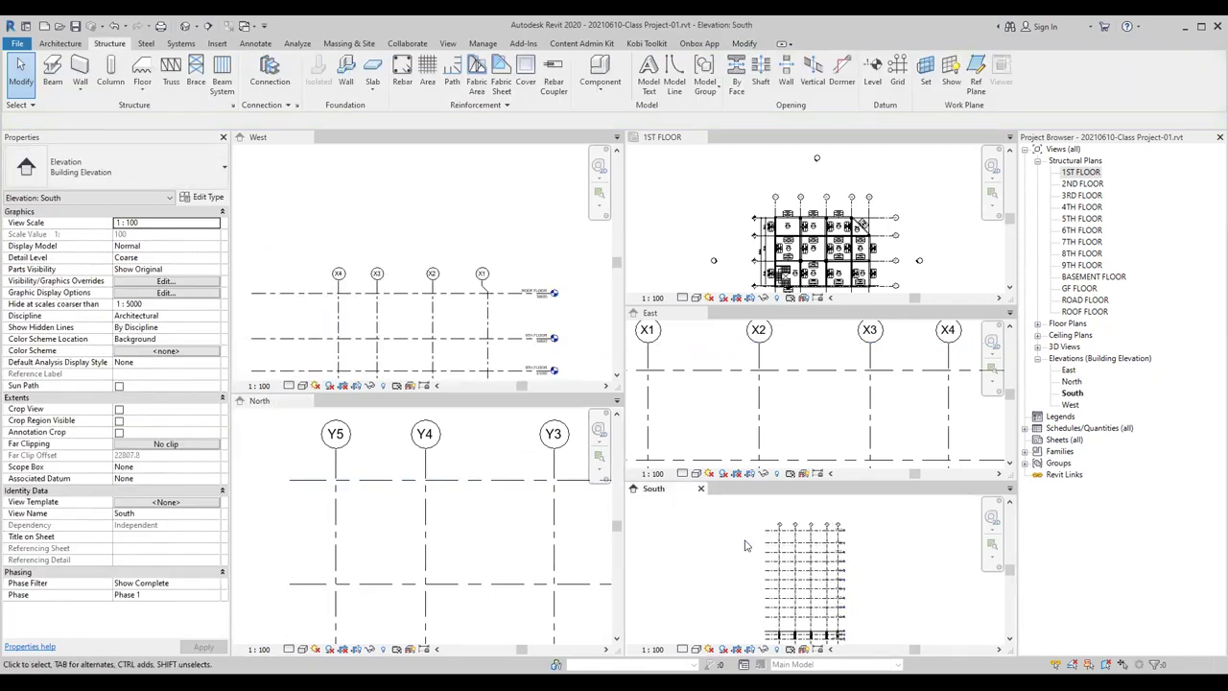
scroll(487, 468, "down", 2)
scroll(487, 468, "down", 2)
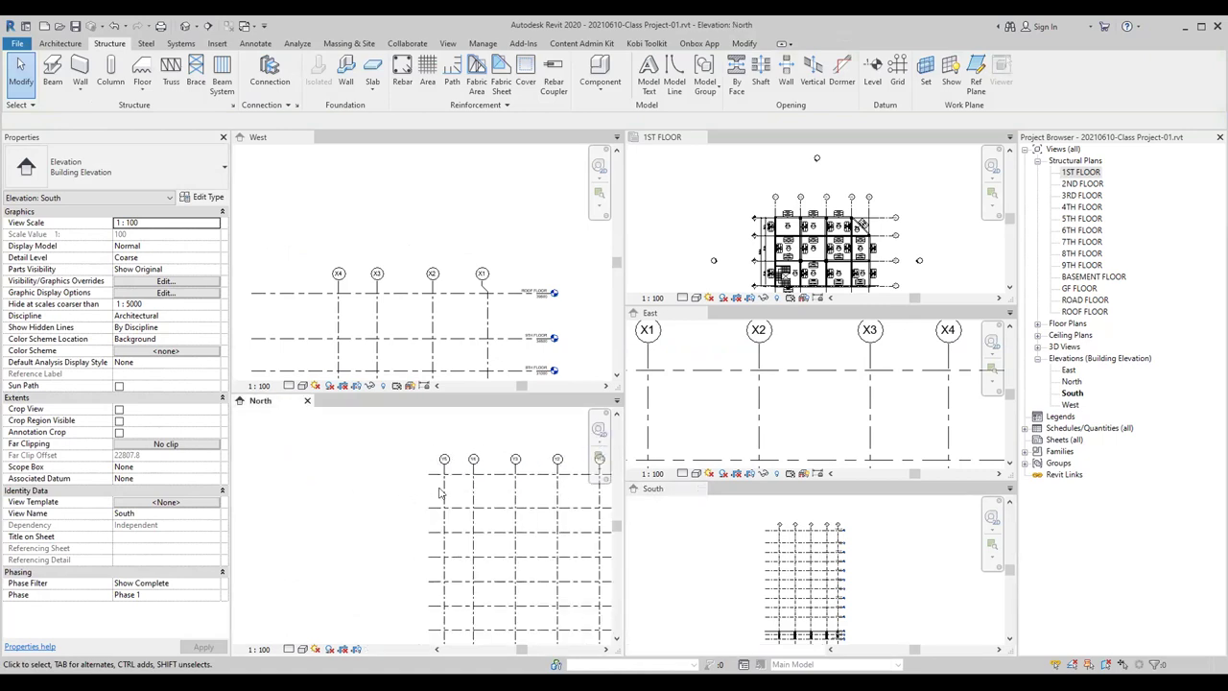
middle_click_drag(412, 468, 377, 470)
scroll(377, 470, "down", 1)
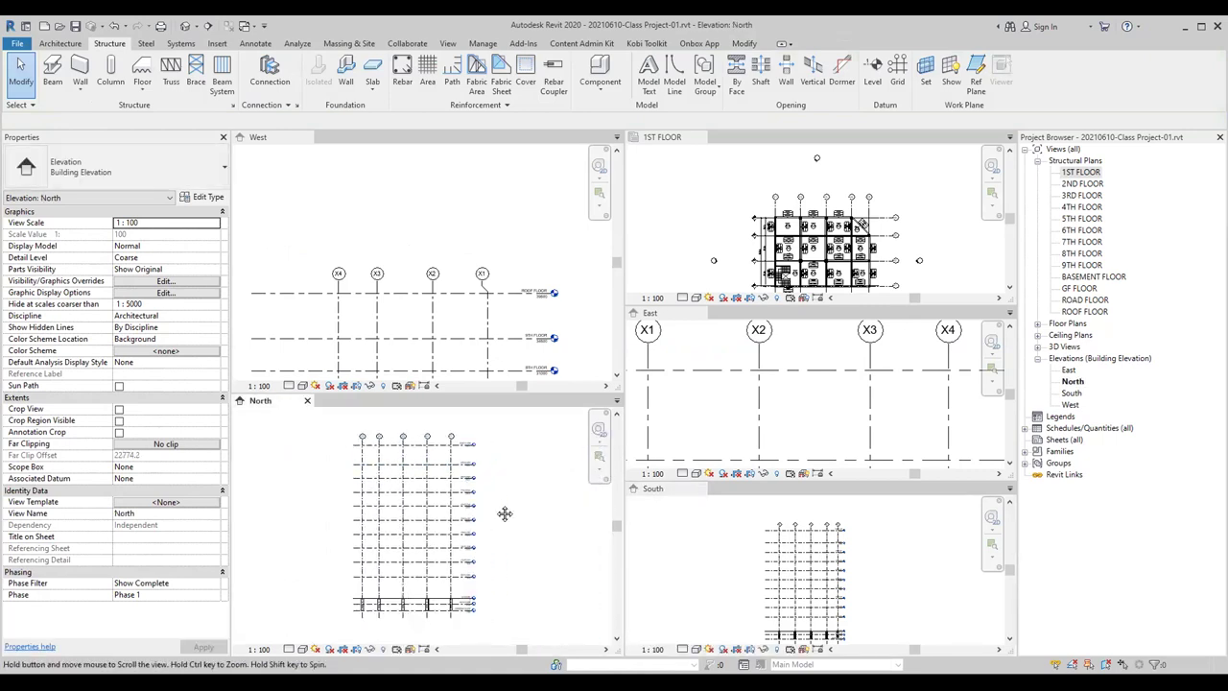
scroll(492, 347, "down", 2)
left_click(575, 326)
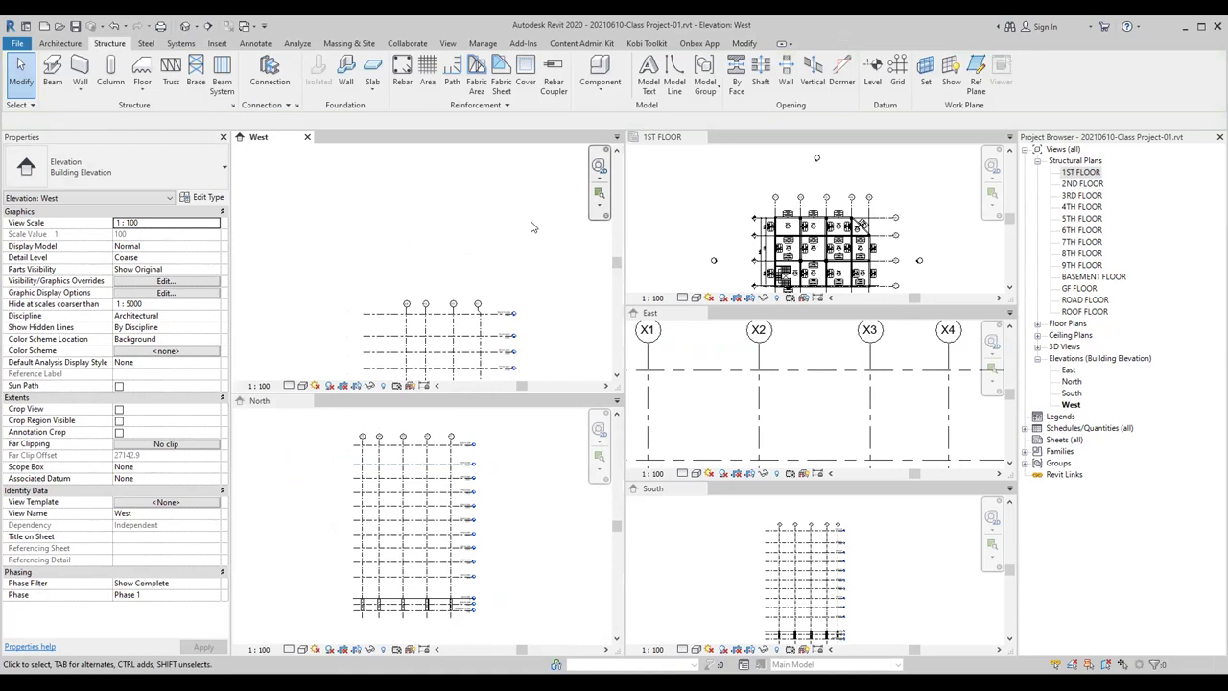
key("t")
key("w")
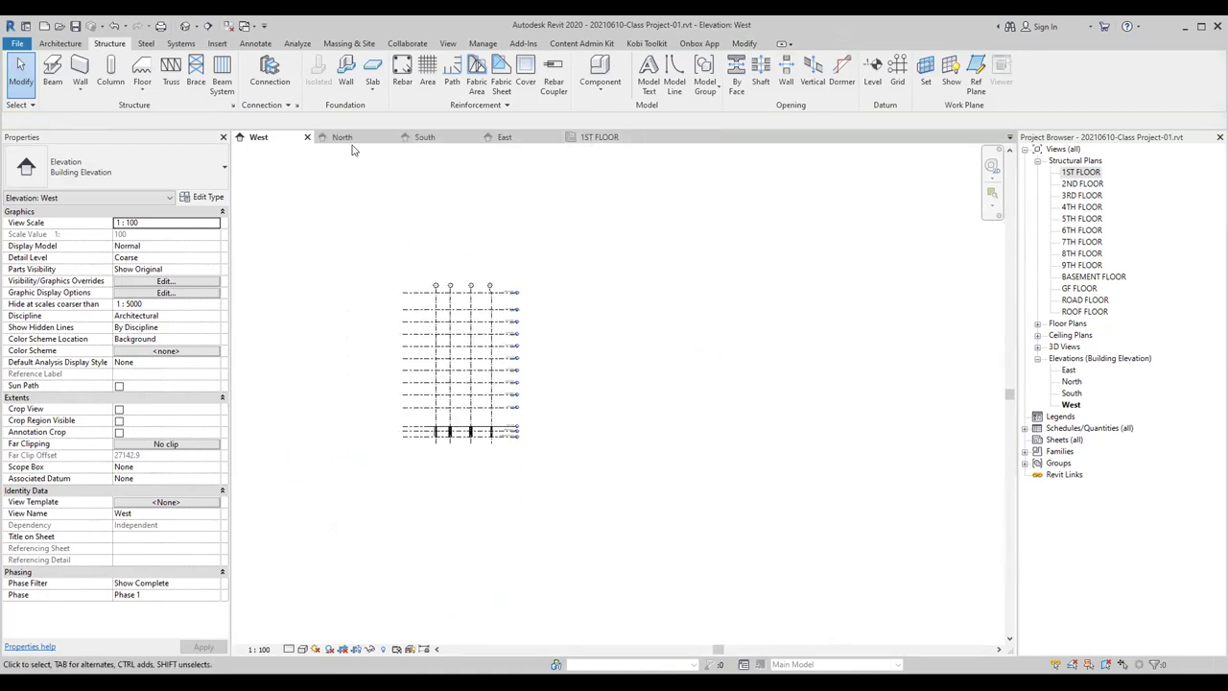
Step: Open the GF FLOOR structural plan from the Project Browser
left_click(600, 142)
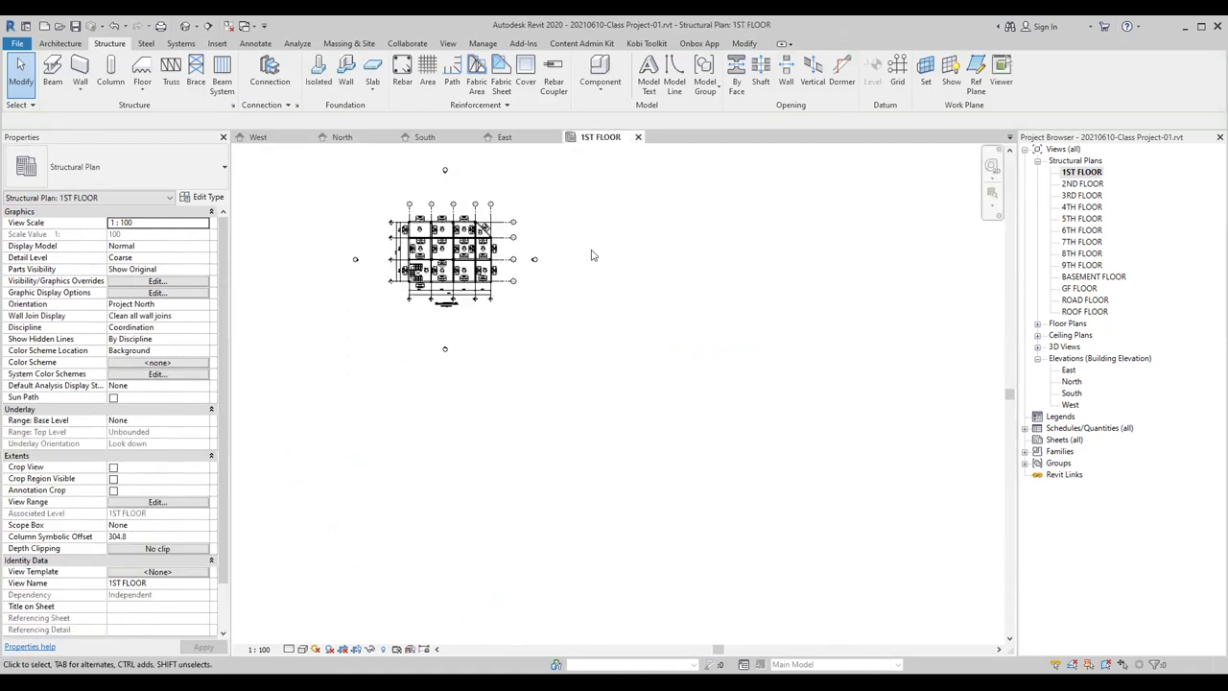
double_click(1079, 289)
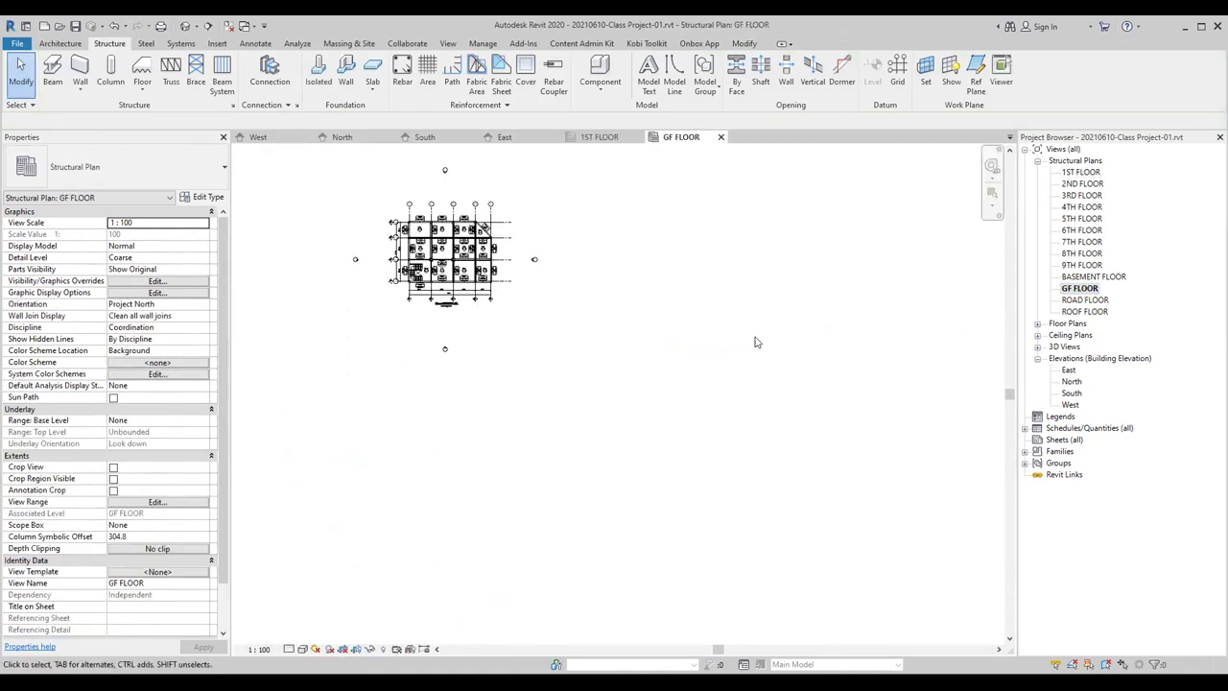
scroll(444, 225, "up", 3)
scroll(444, 225, "up", 2)
scroll(444, 225, "up", 2)
Step: Close all inactive views so only GF FLOOR remains, and zoom to the whole plan
left_click(229, 26)
scroll(532, 357, "up", 2)
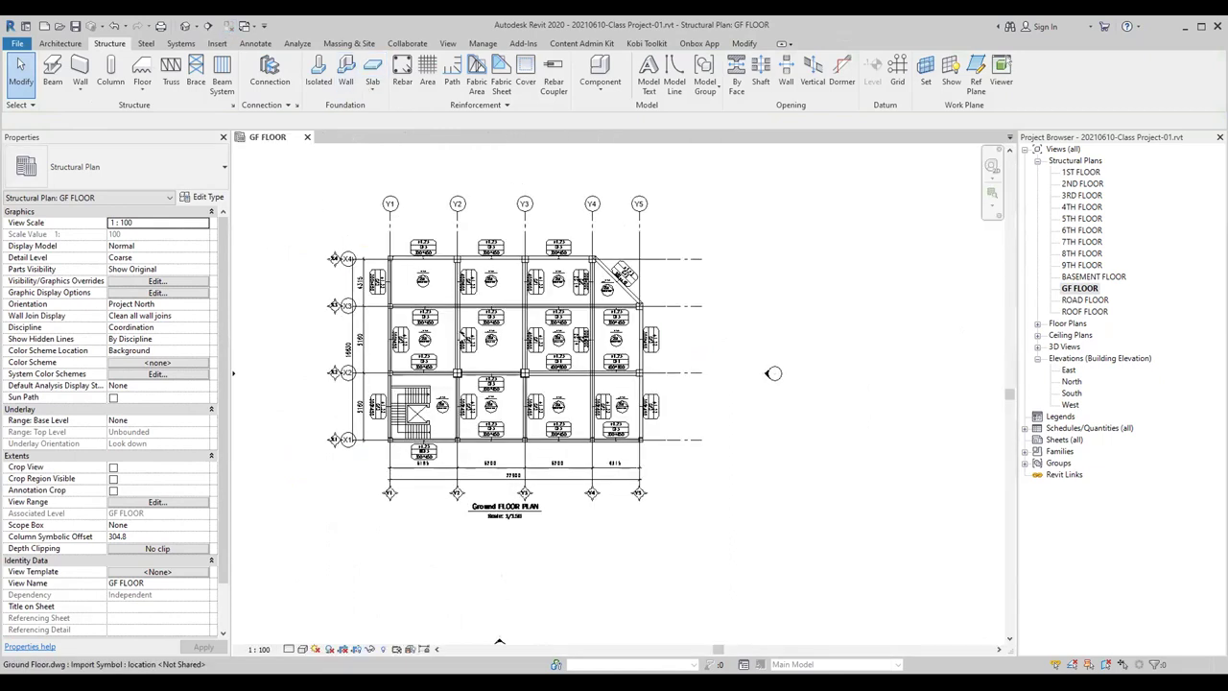
scroll(532, 357, "up", 1)
scroll(537, 359, "up", 1)
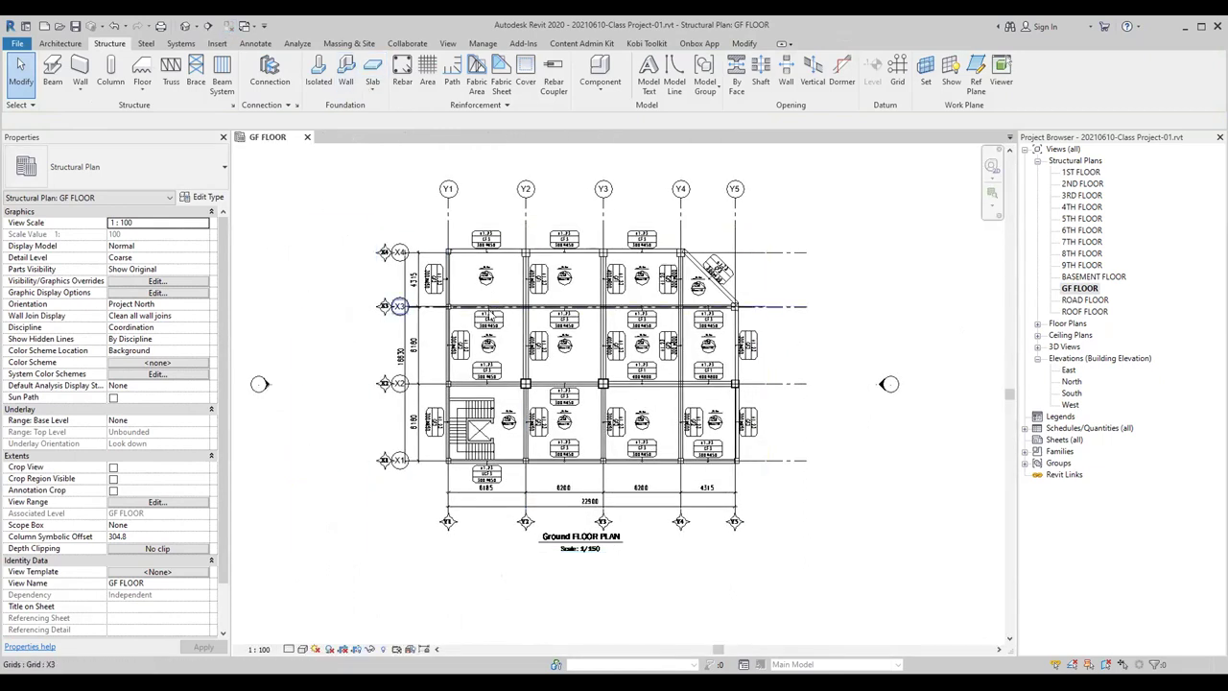
scroll(491, 313, "up", 1)
scroll(380, 192, "up", 2)
scroll(465, 269, "up", 2)
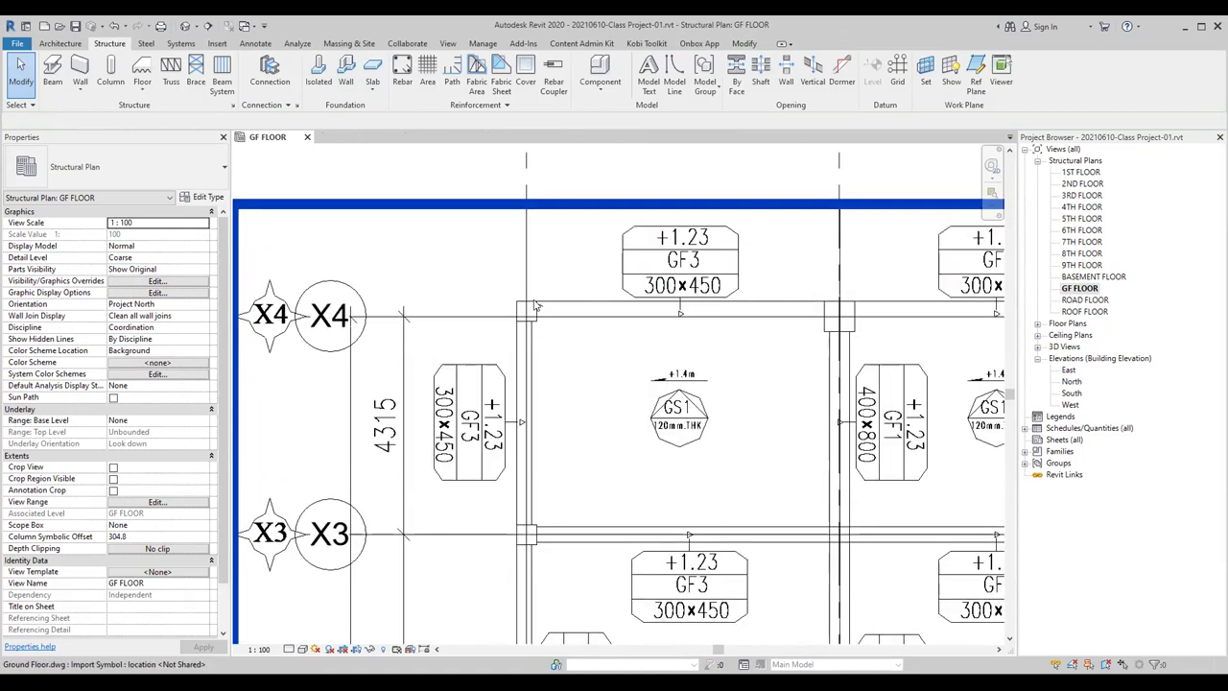
scroll(535, 307, "up", 2)
scroll(513, 283, "down", 2)
scroll(512, 284, "down", 2)
scroll(514, 285, "down", 1)
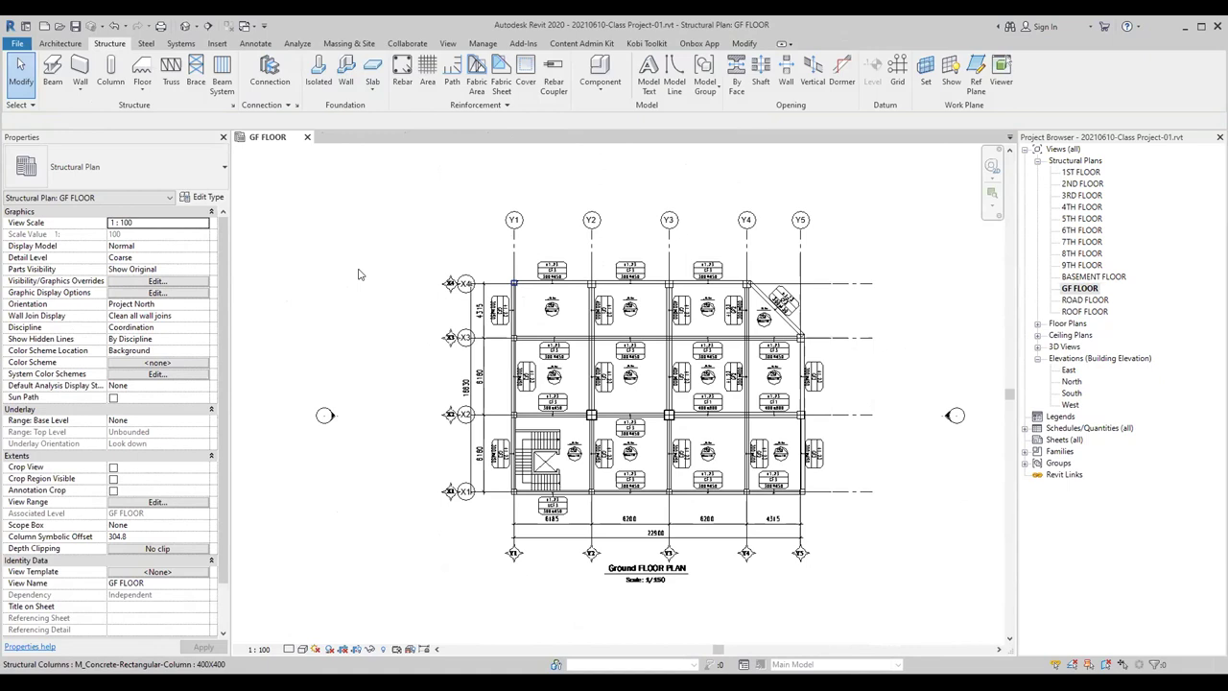
scroll(300, 168, "down", 1)
Step: Start the Beam tool and browse the Revit library's US Metric folder for a new family
left_click(52, 77)
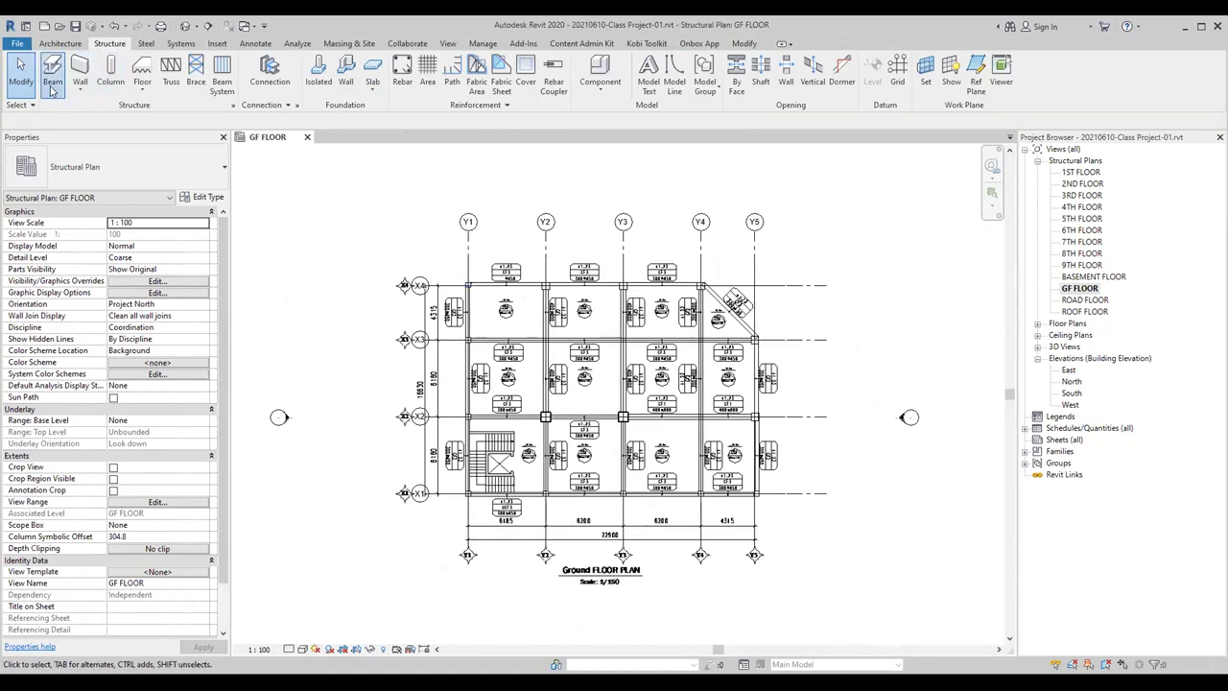
left_click(131, 169)
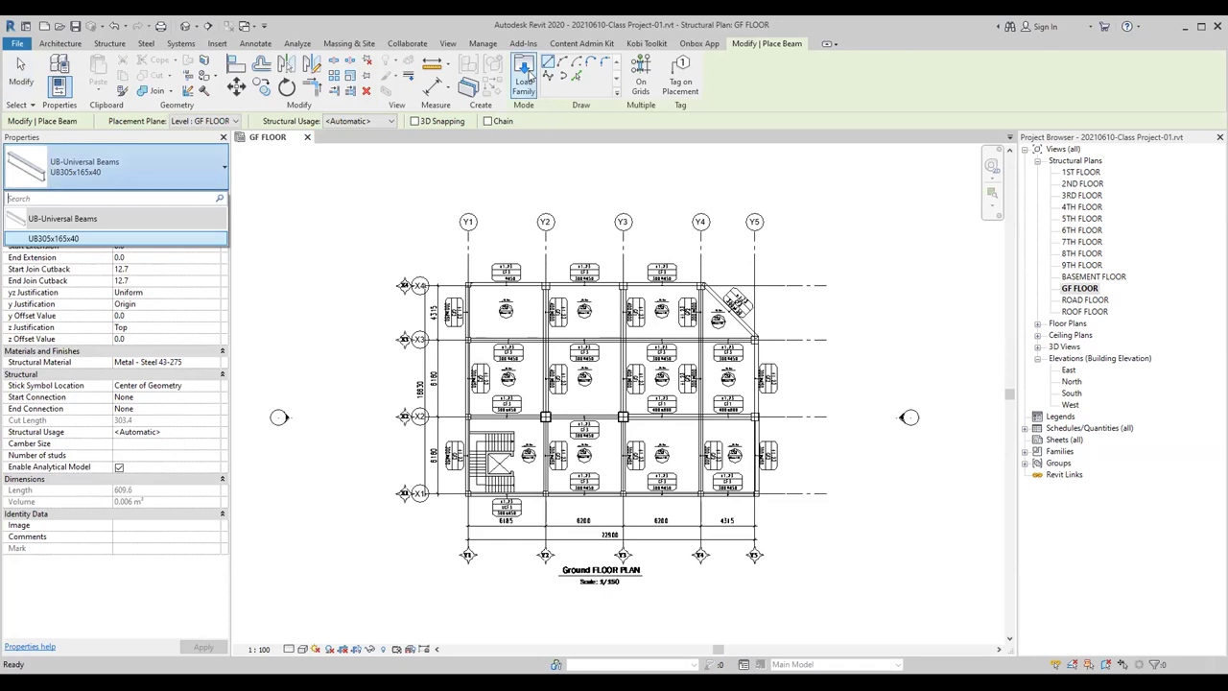
left_click(526, 77)
left_click(441, 193)
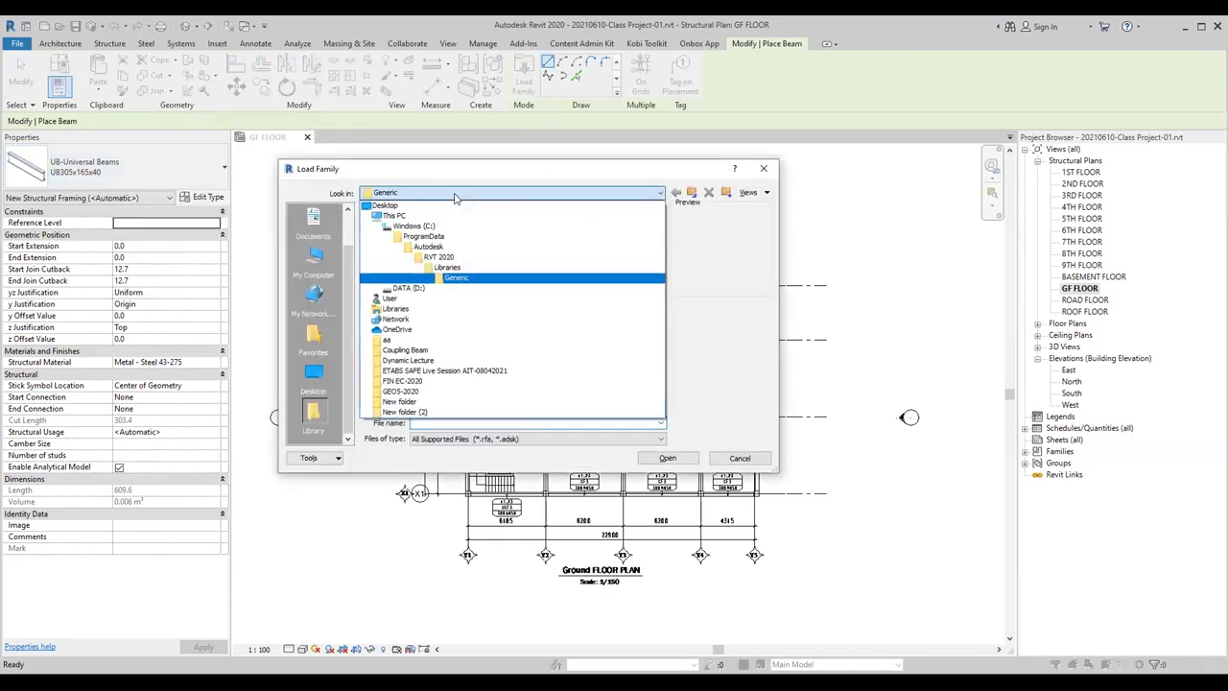
left_click(453, 275)
double_click(405, 249)
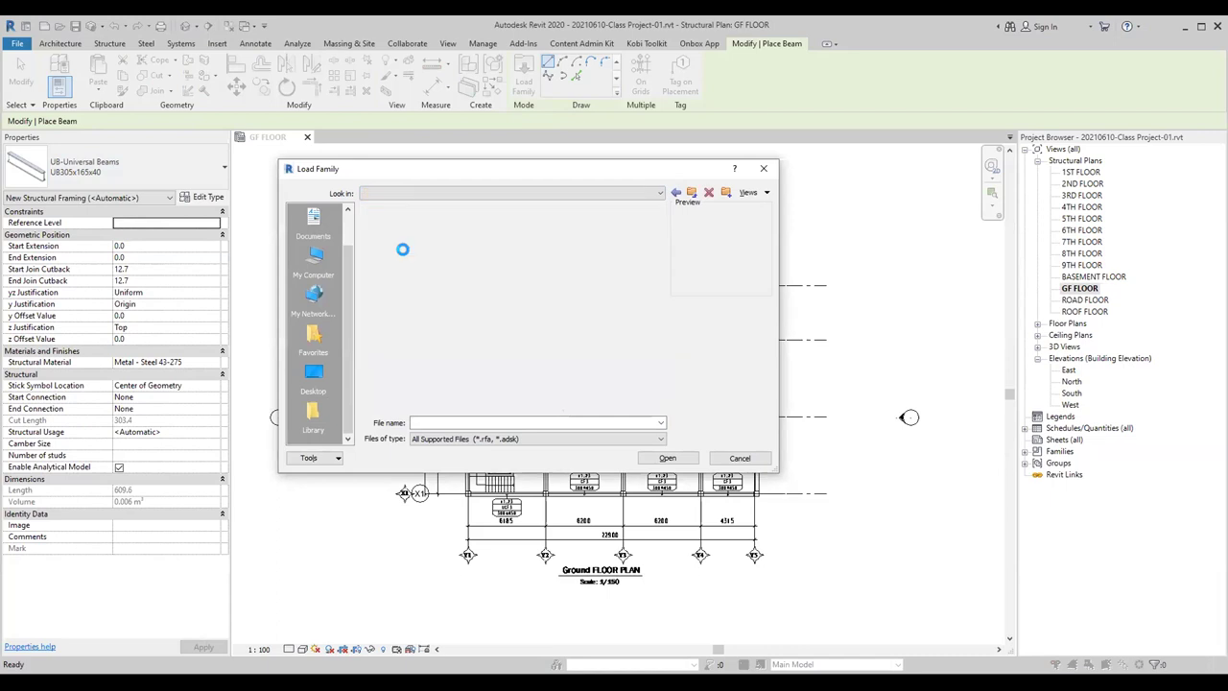
scroll(412, 283, "down", 4)
scroll(412, 290, "down", 1)
scroll(412, 290, "down", 2)
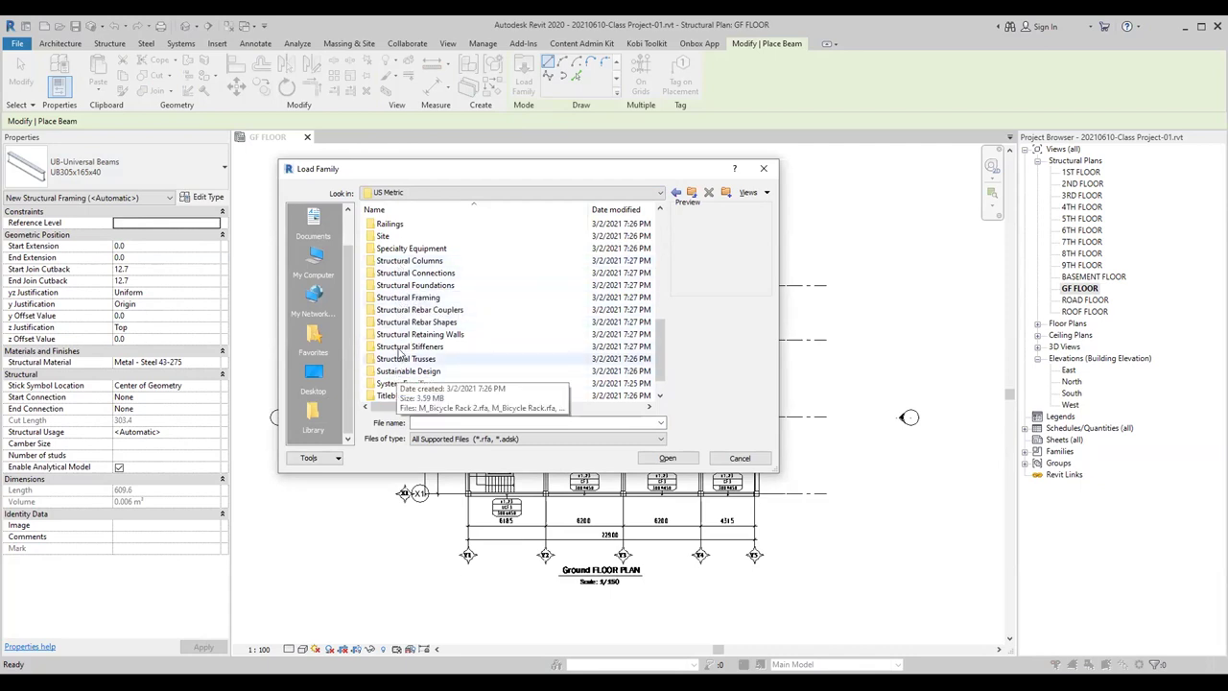
Step: Load M_Concrete-Rectangular Beam.rfa from Structural Framing > Concrete
double_click(391, 300)
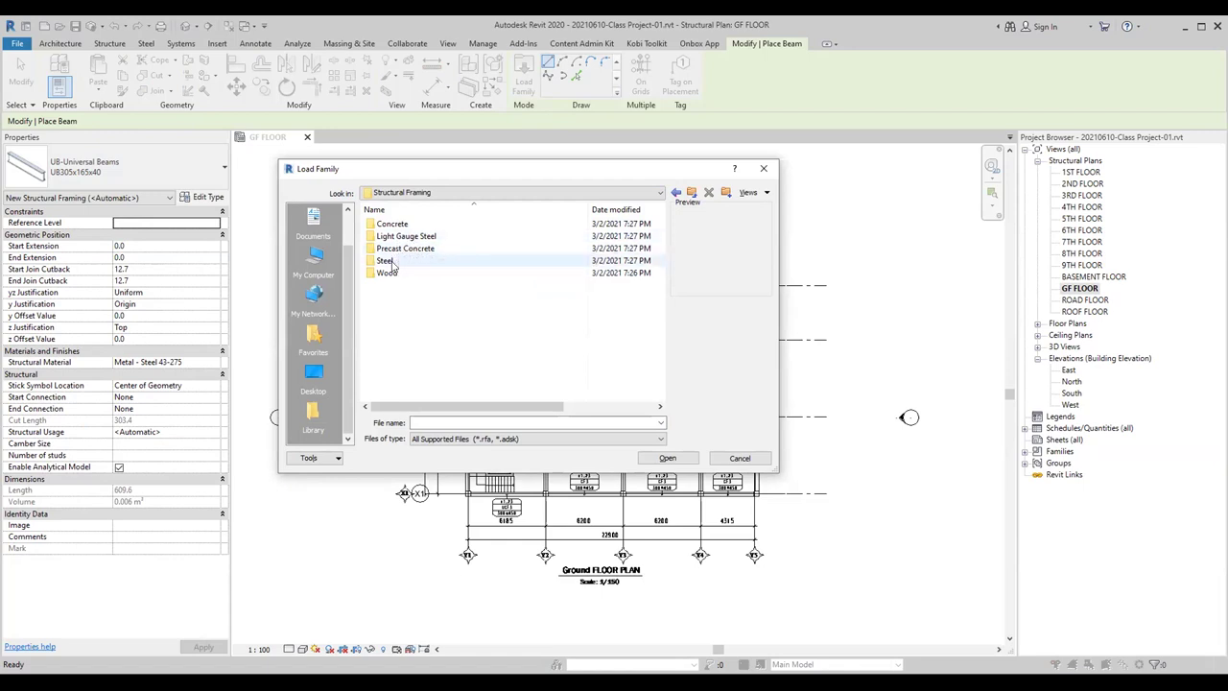
double_click(392, 224)
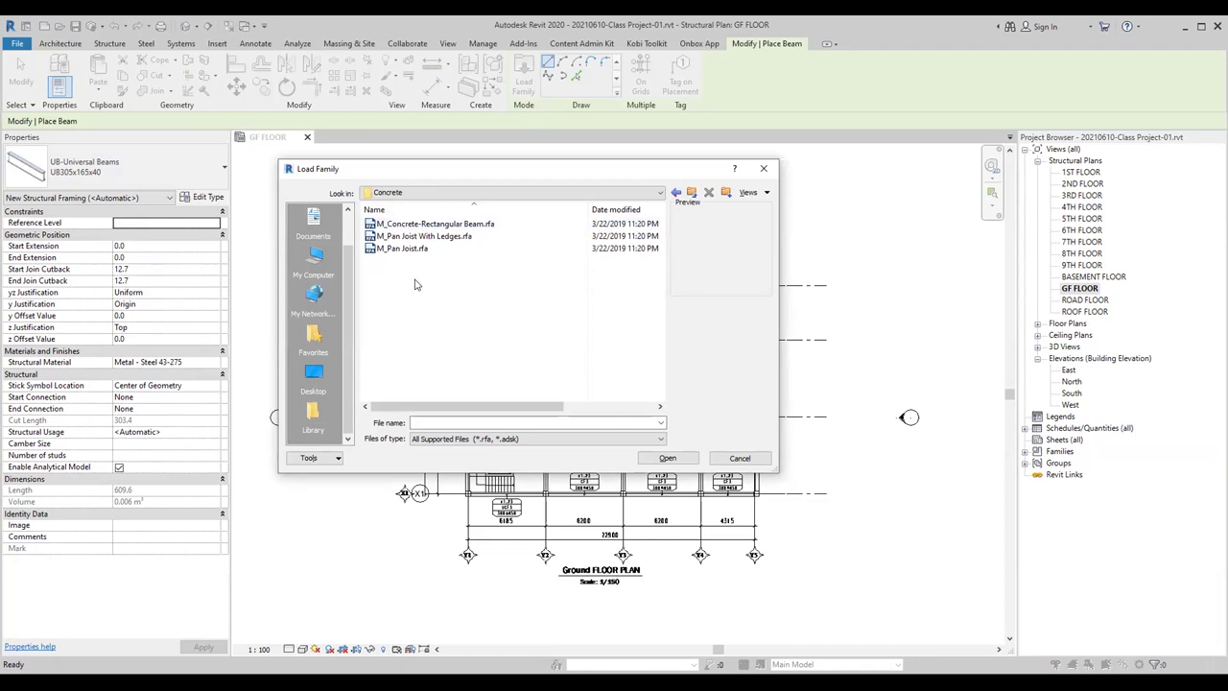
left_click(436, 224)
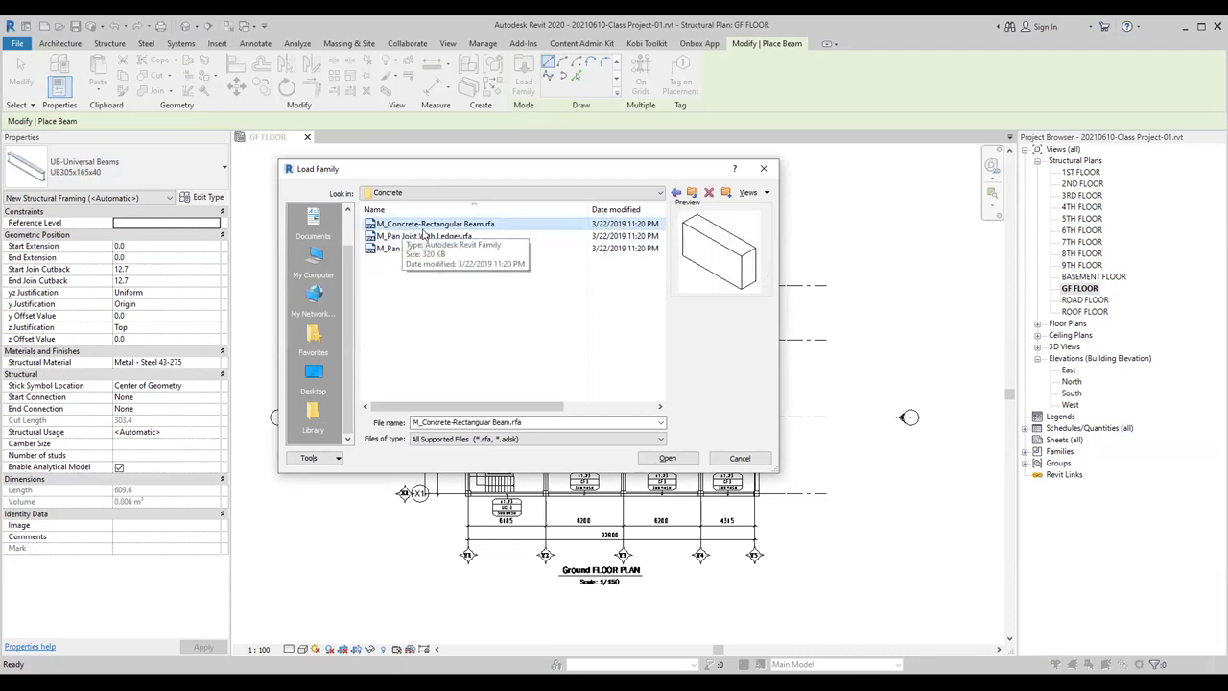
left_click(422, 236)
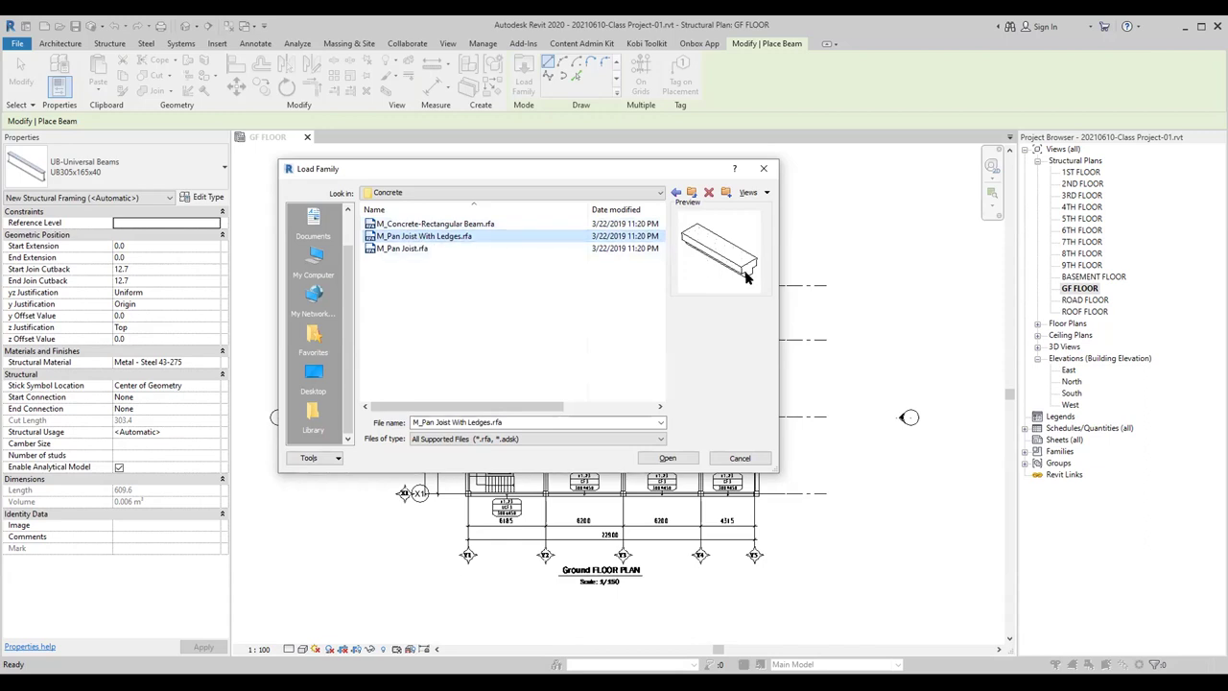
left_click(422, 248)
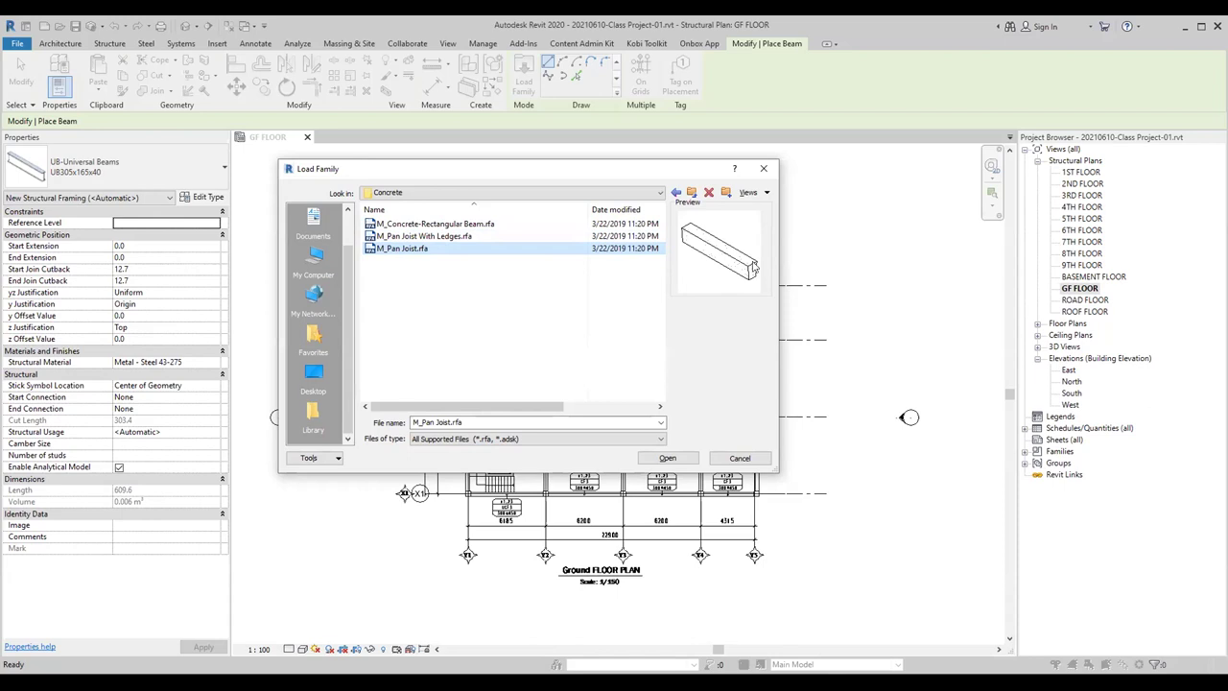
left_click(432, 226)
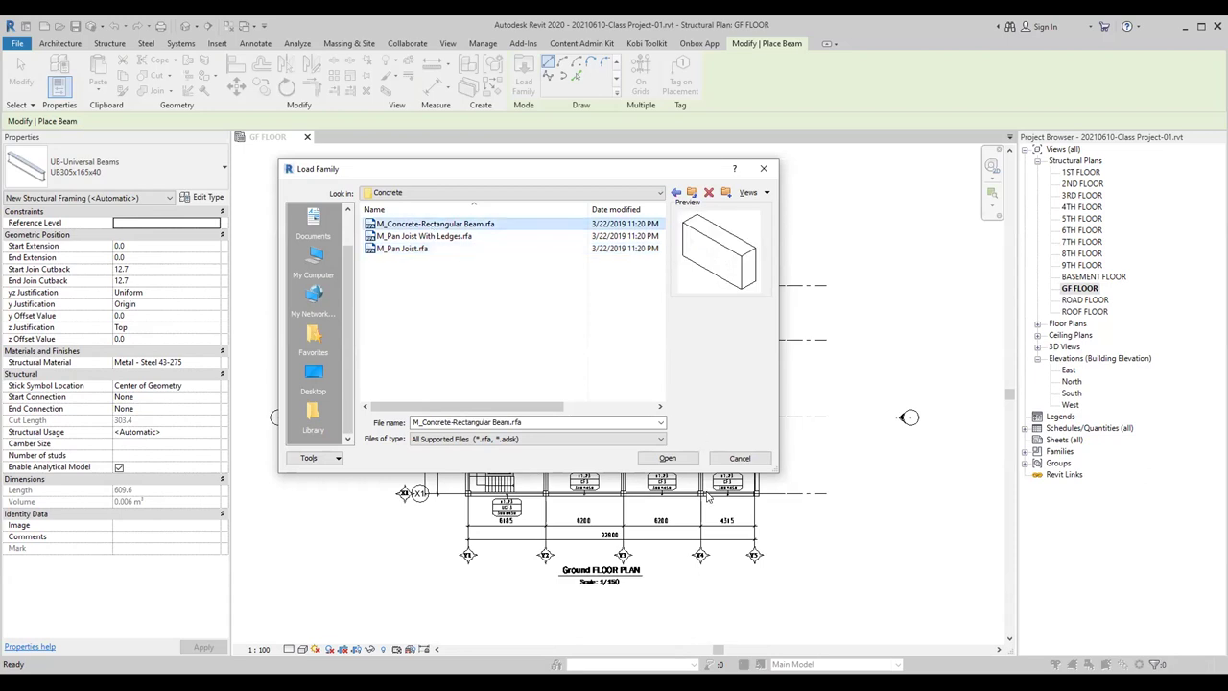
left_click(667, 458)
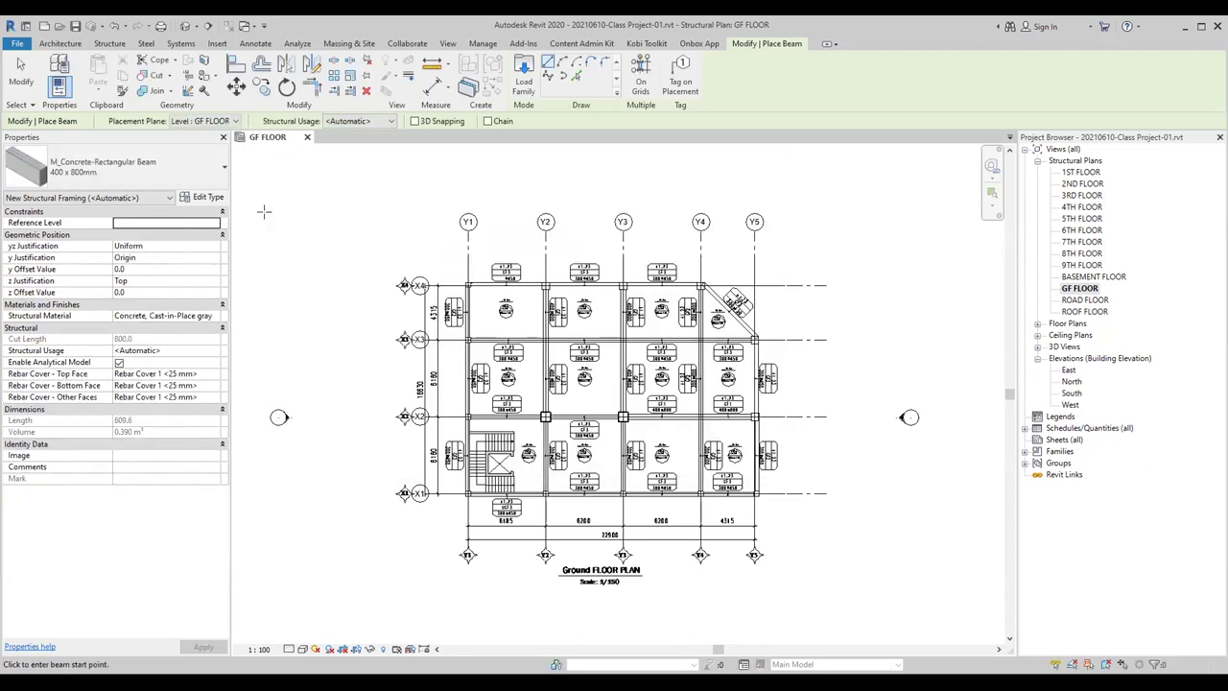
Step: Duplicate the beam type as 300x450 with b 300 and h 450
left_click(206, 198)
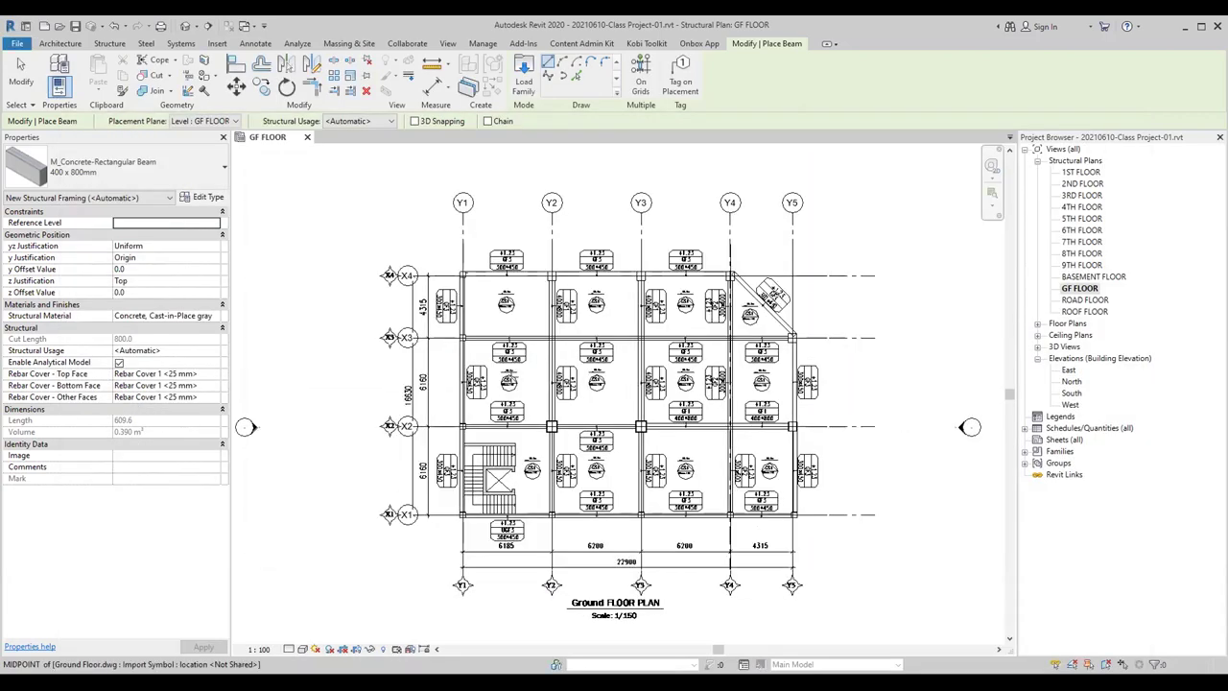
mouse_move(576, 266)
middle_mouse_down()
mouse_move(609, 335)
mouse_move(573, 354)
mouse_move(571, 414)
middle_mouse_up()
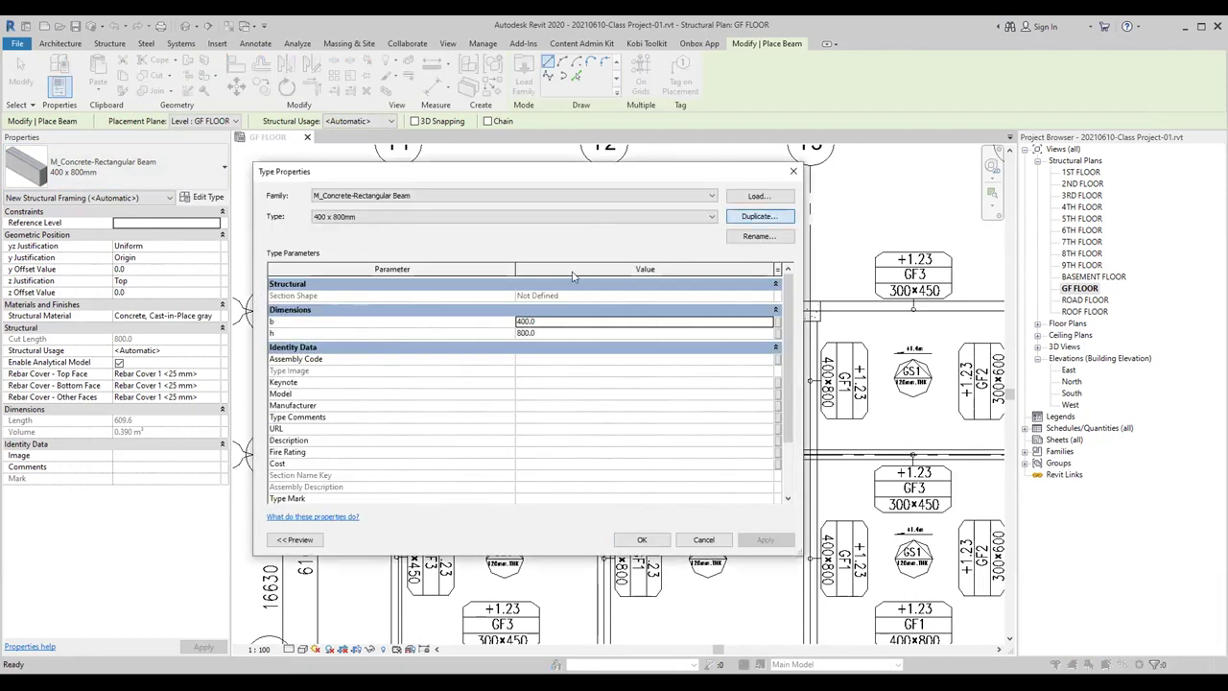
type("300x450")
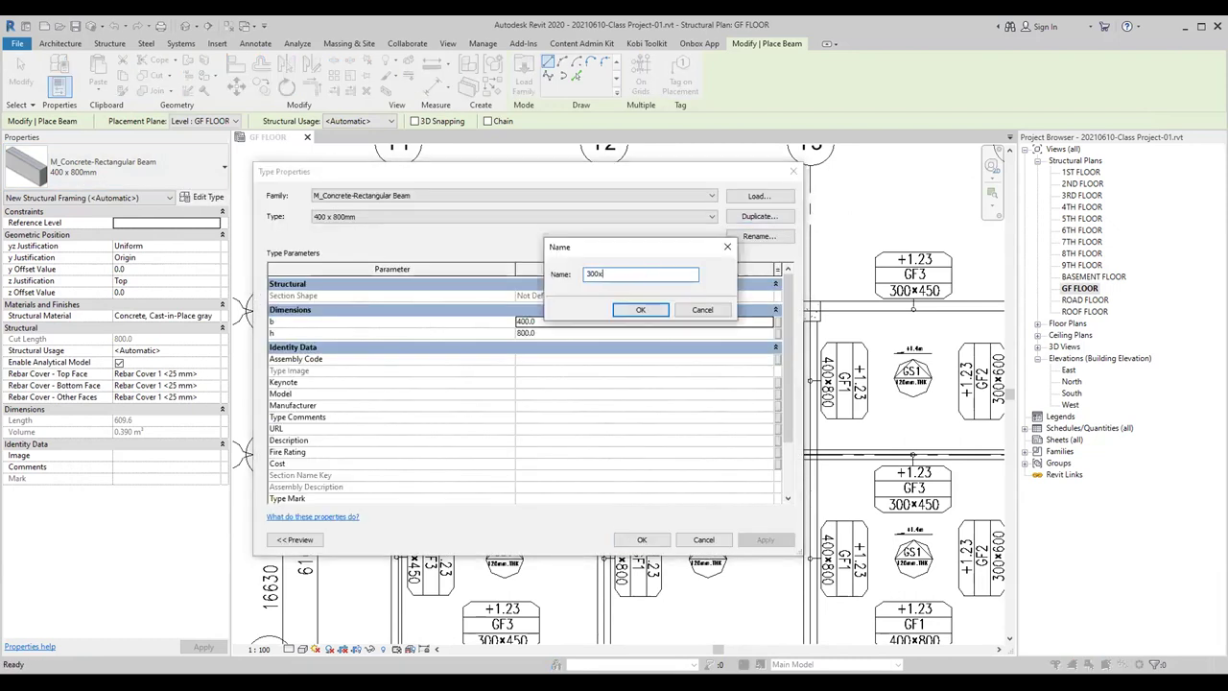
left_click(641, 310)
left_click(542, 322)
type("3")
left_click(534, 333)
type("450")
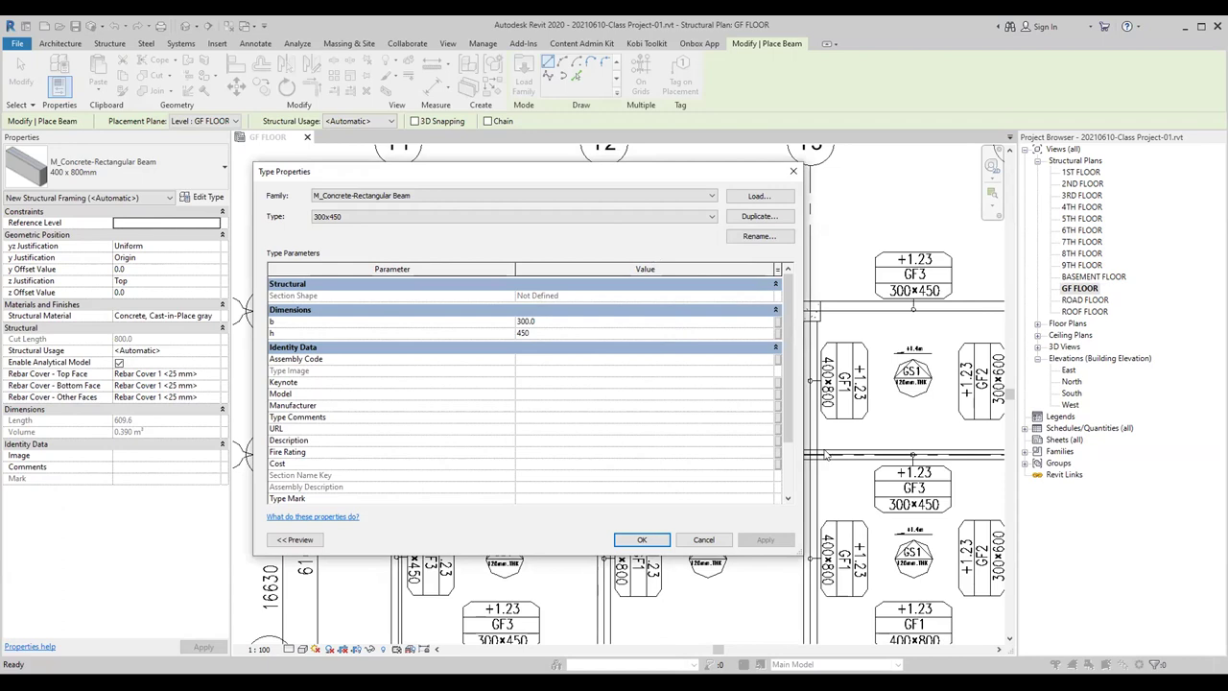
Step: Duplicate it again as 300x600 with height h 600
left_click(767, 222)
type("300x600")
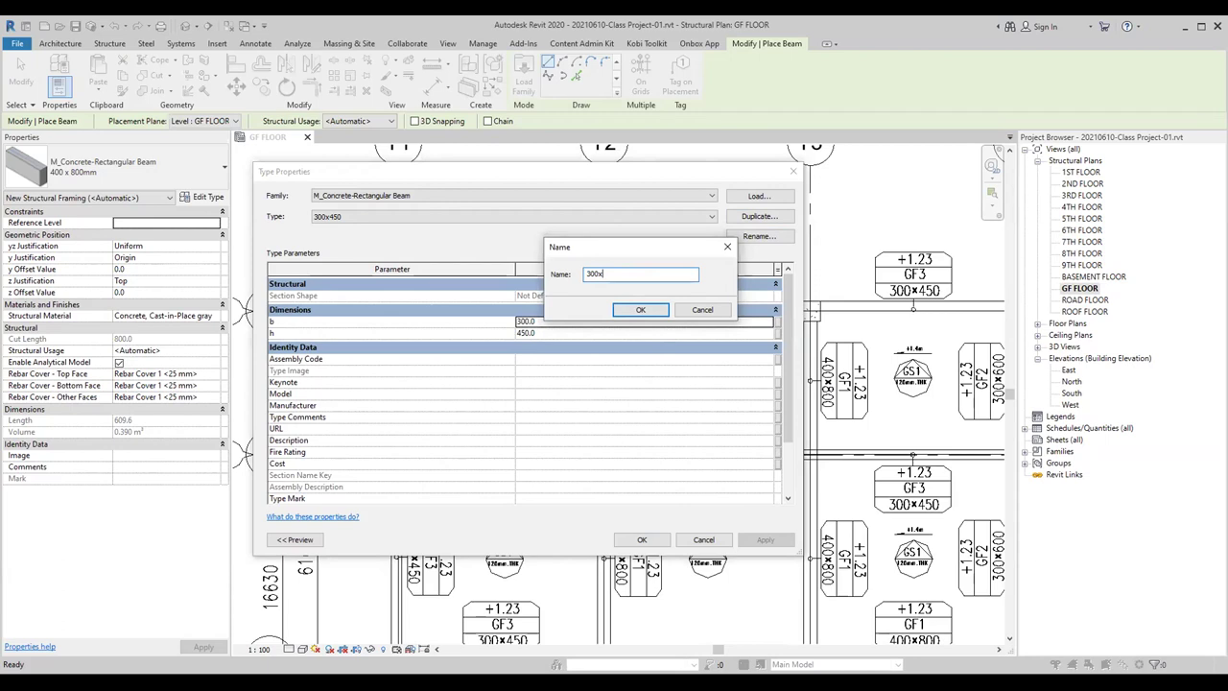
left_click(638, 308)
left_click(527, 332)
type("60")
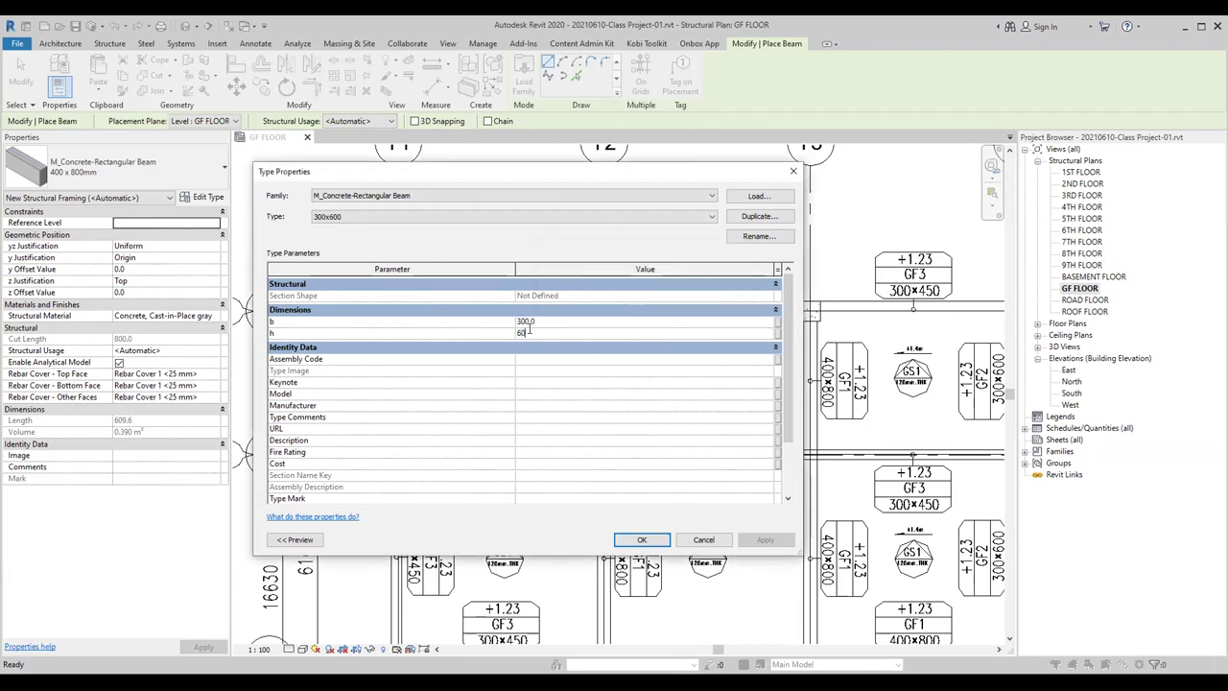
left_click(735, 218)
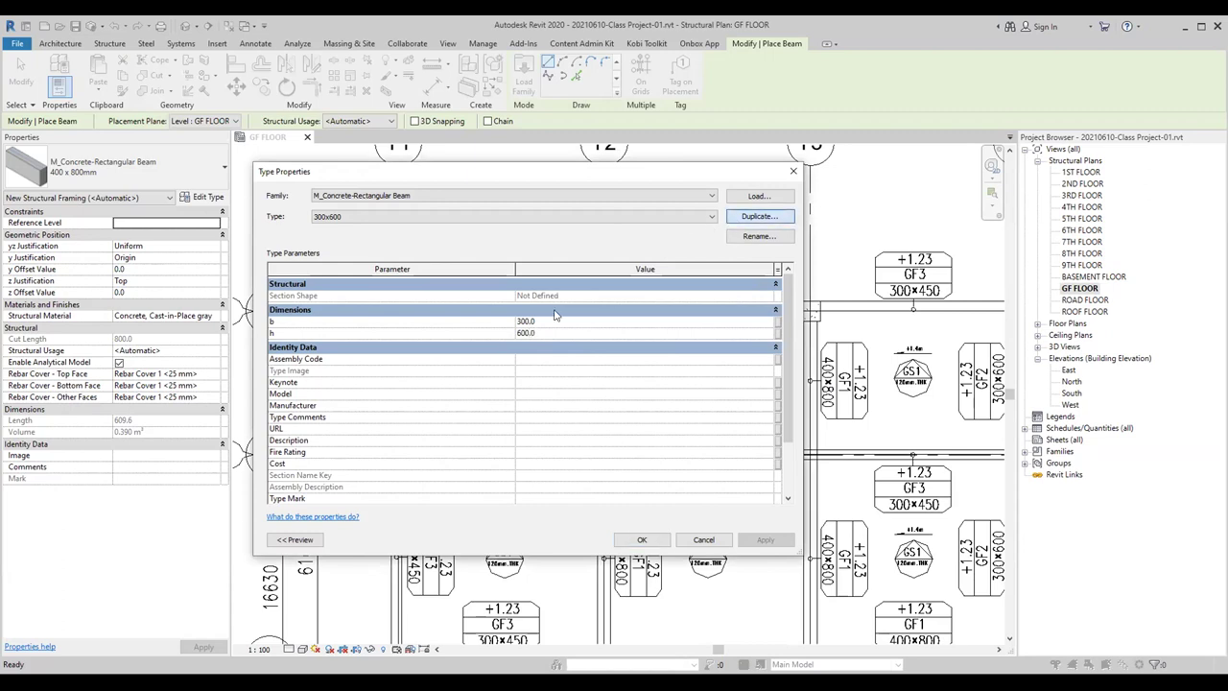
Step: Create a 400x800 type with h 800 and b 400 and apply it
type("40")
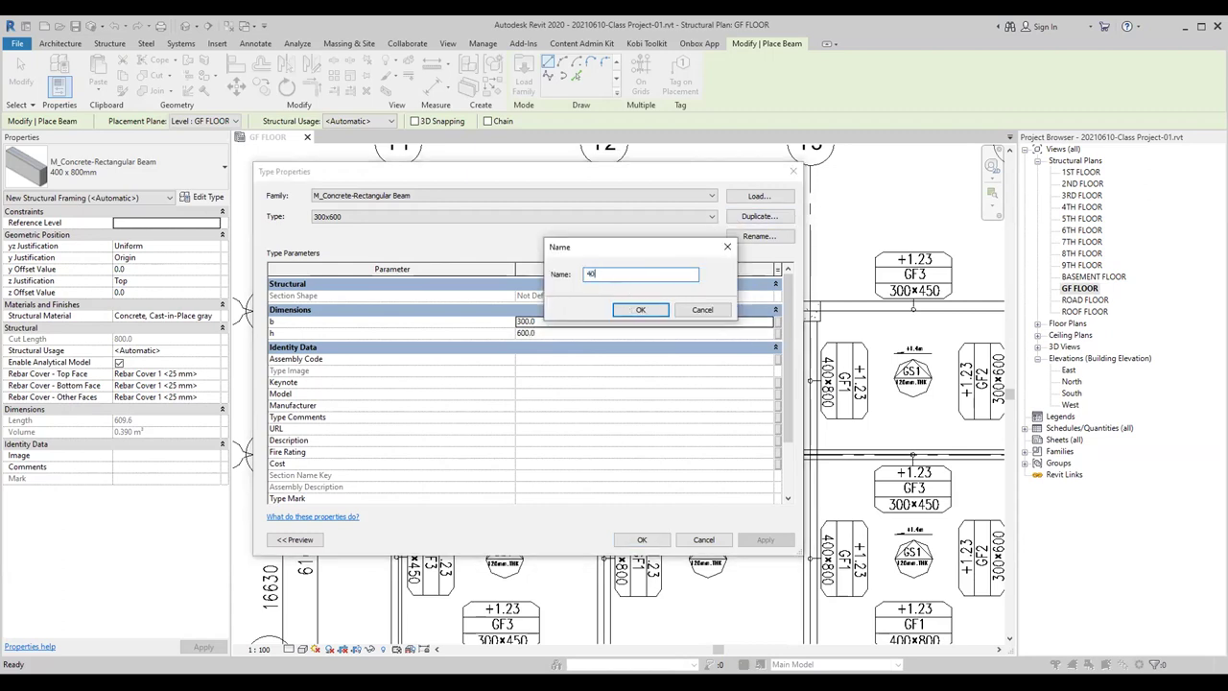
type("0x8")
left_click(640, 308)
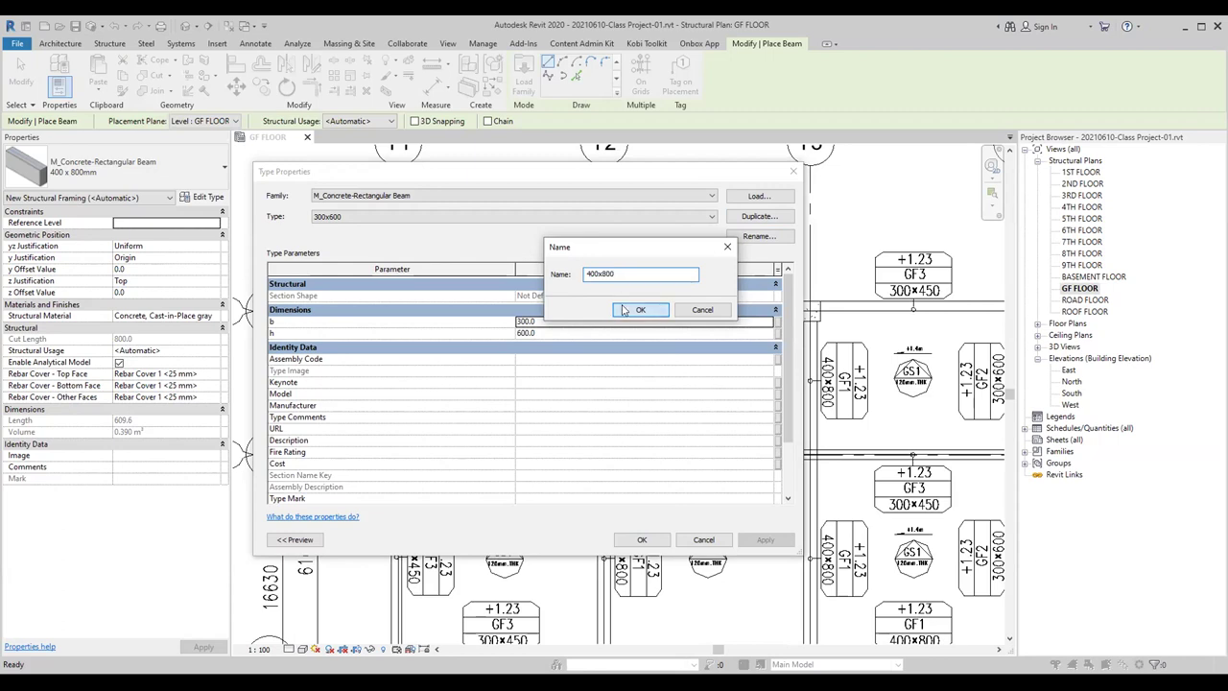
left_click(538, 348)
left_click(534, 333)
type("800")
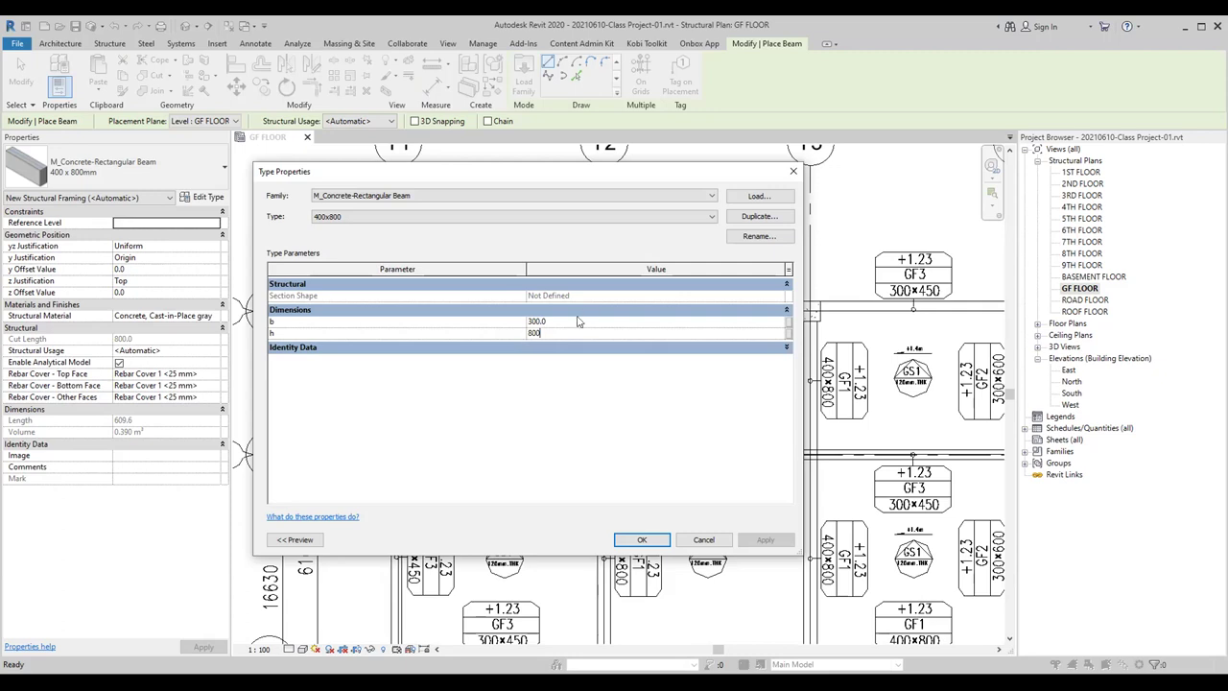
left_click(557, 322)
type("400")
left_click(638, 539)
left_click(110, 164)
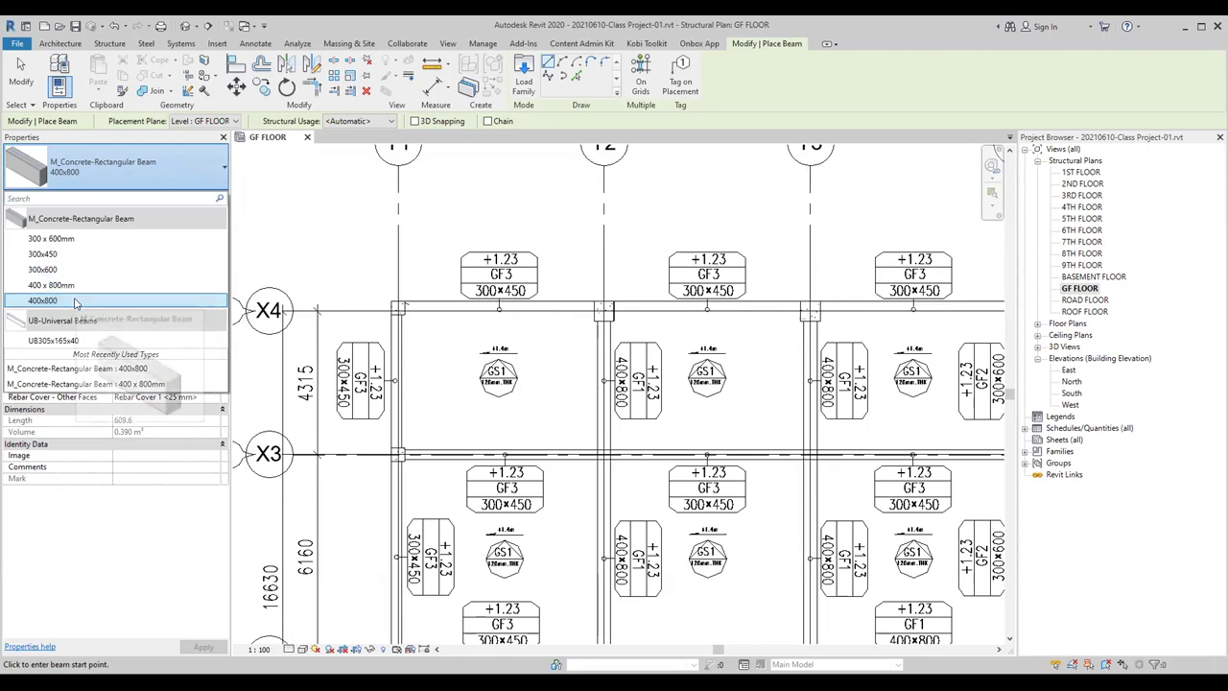
Step: Check the b and h values of the 300x450, 400x800 and 300x600 beam types
left_click(81, 254)
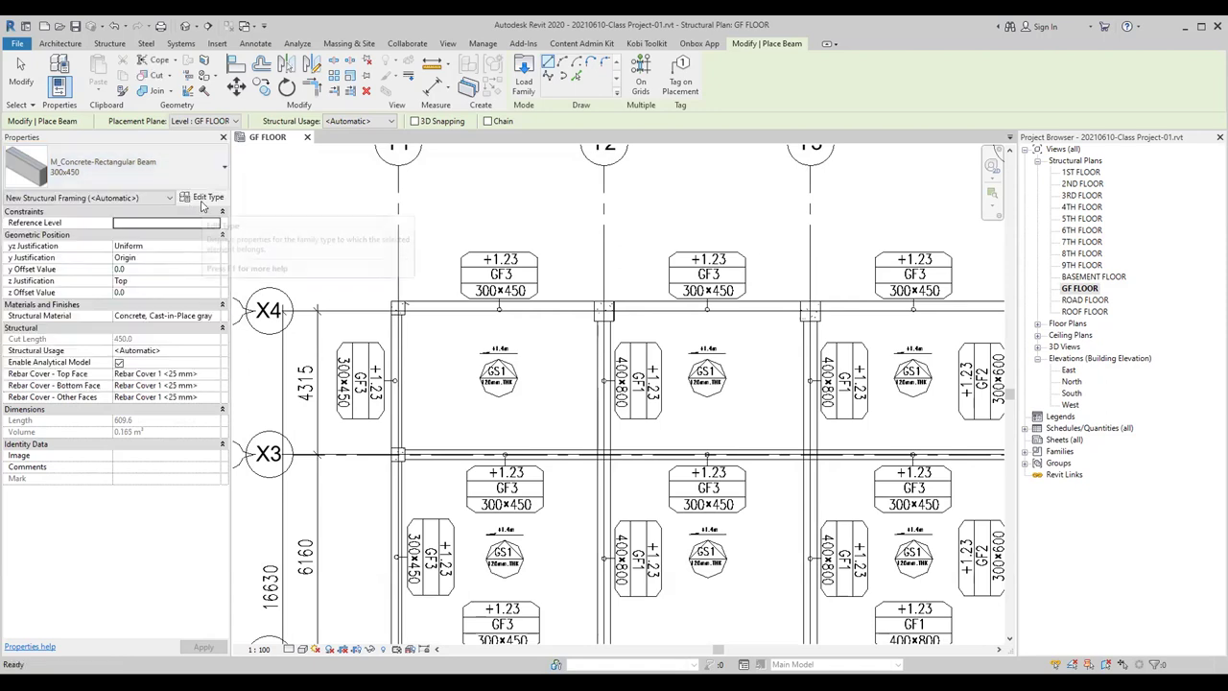
left_click(199, 197)
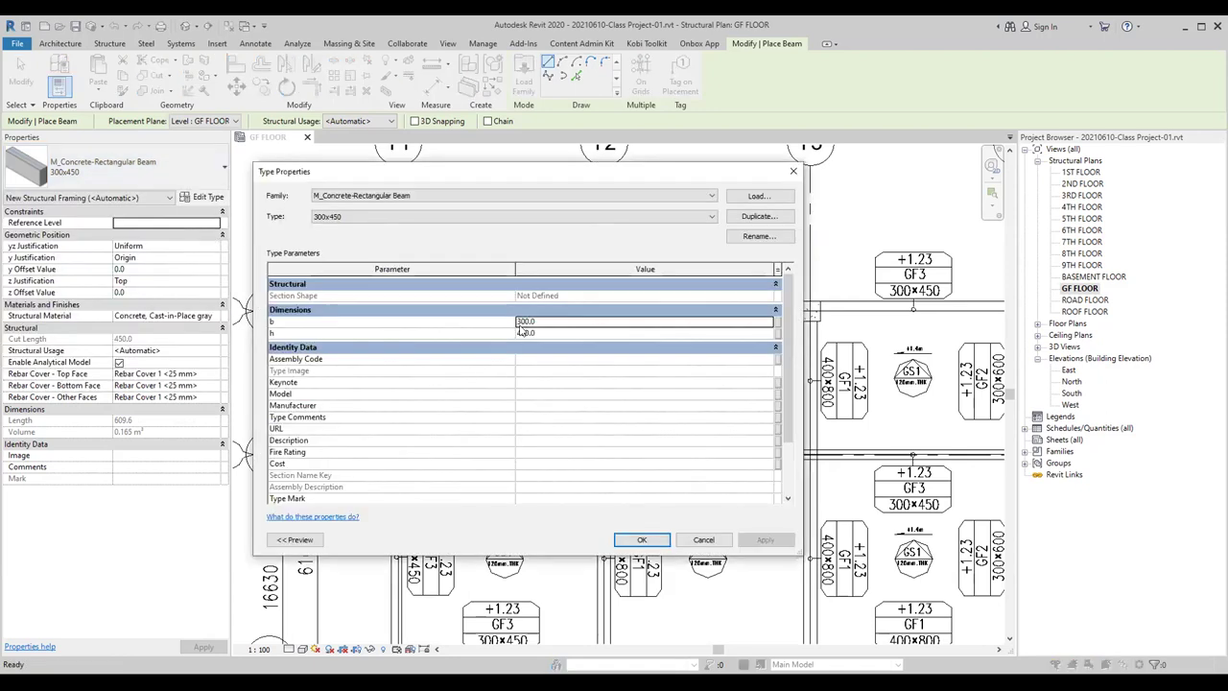
left_click(793, 170)
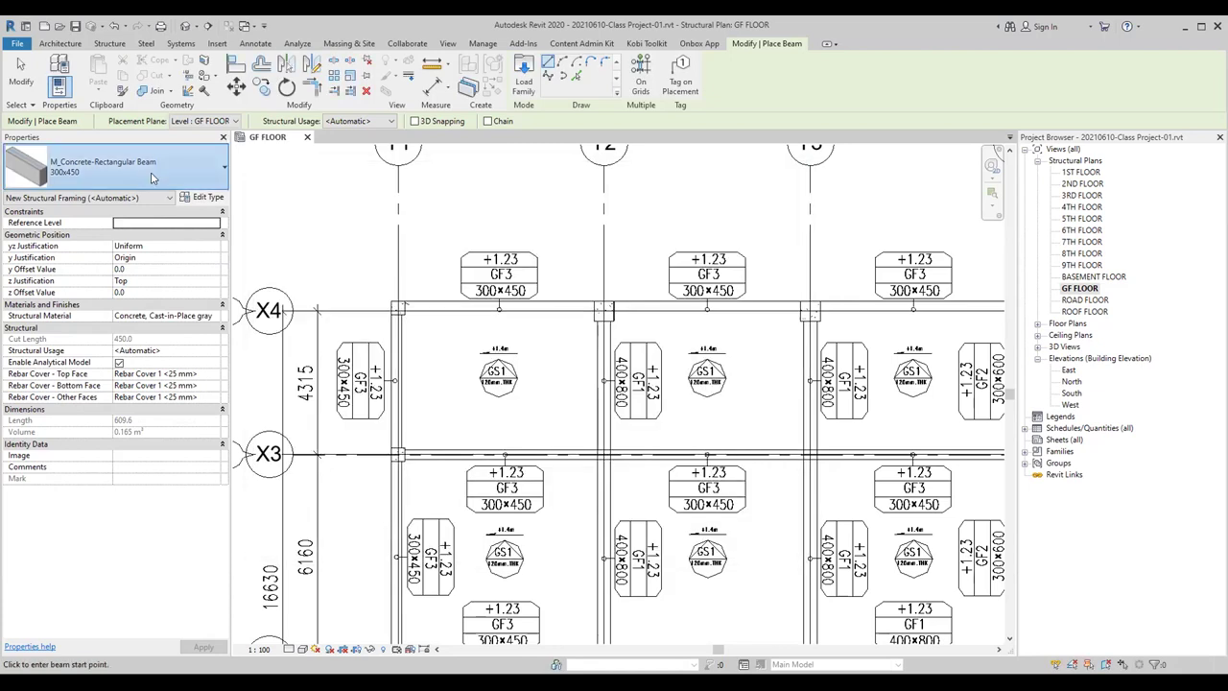
left_click(125, 168)
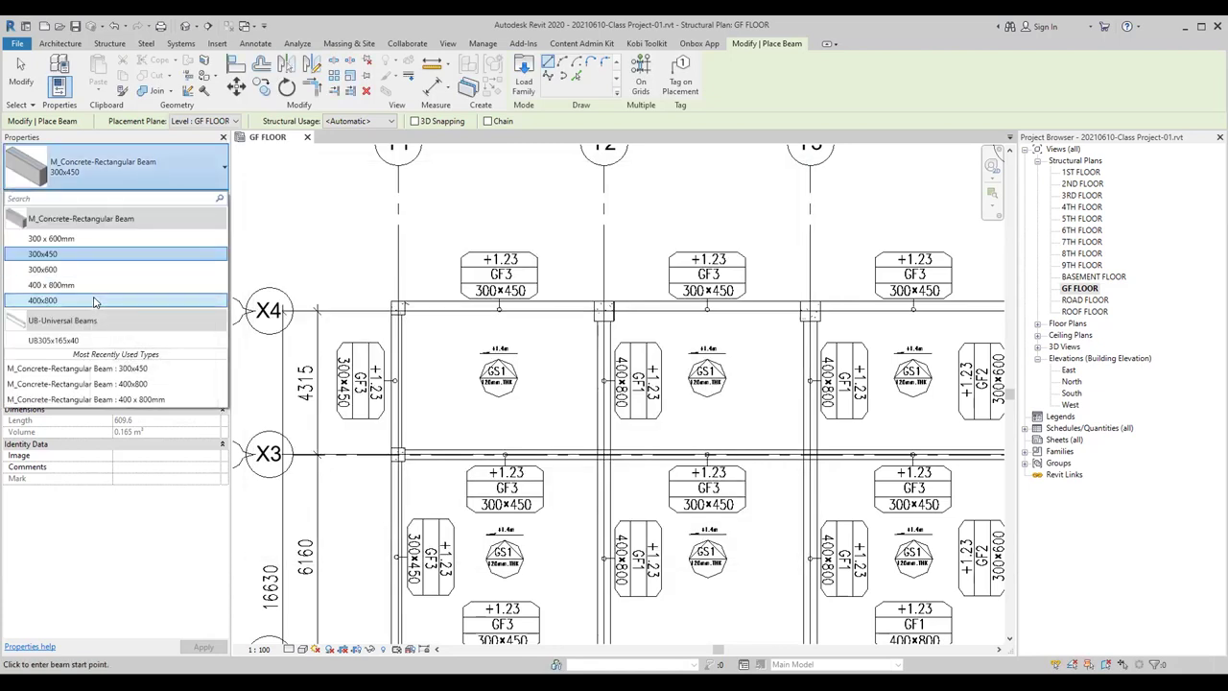
left_click(95, 300)
left_click(202, 196)
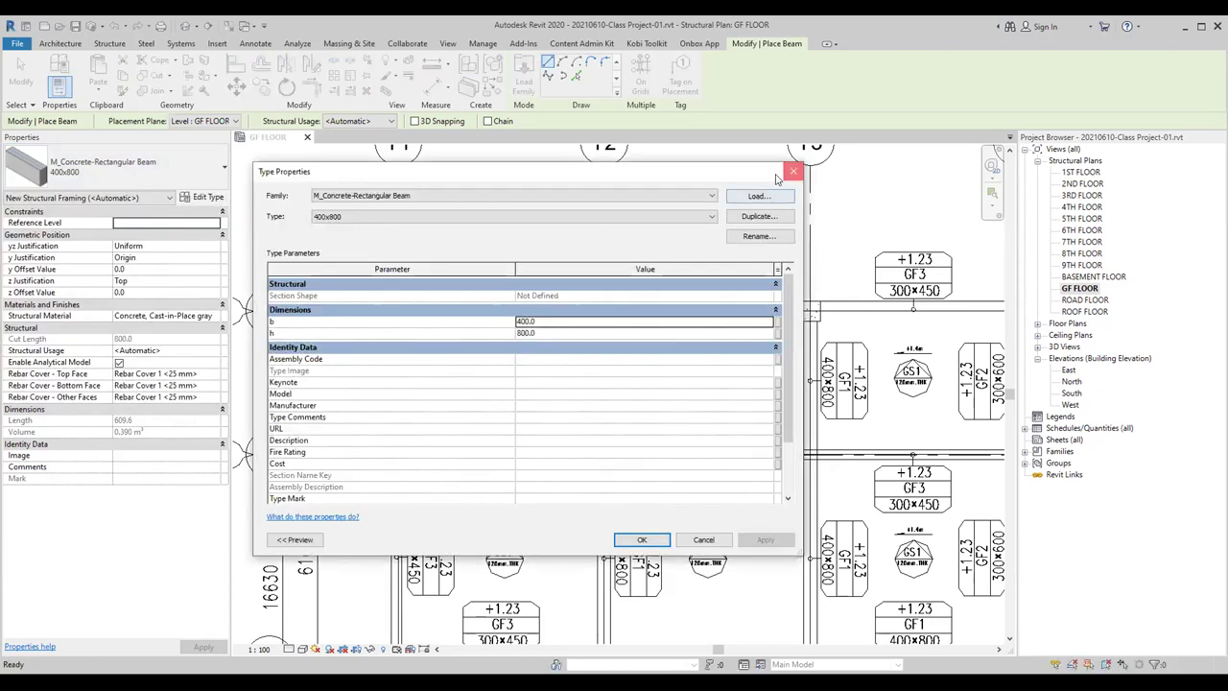
left_click(791, 173)
left_click(125, 168)
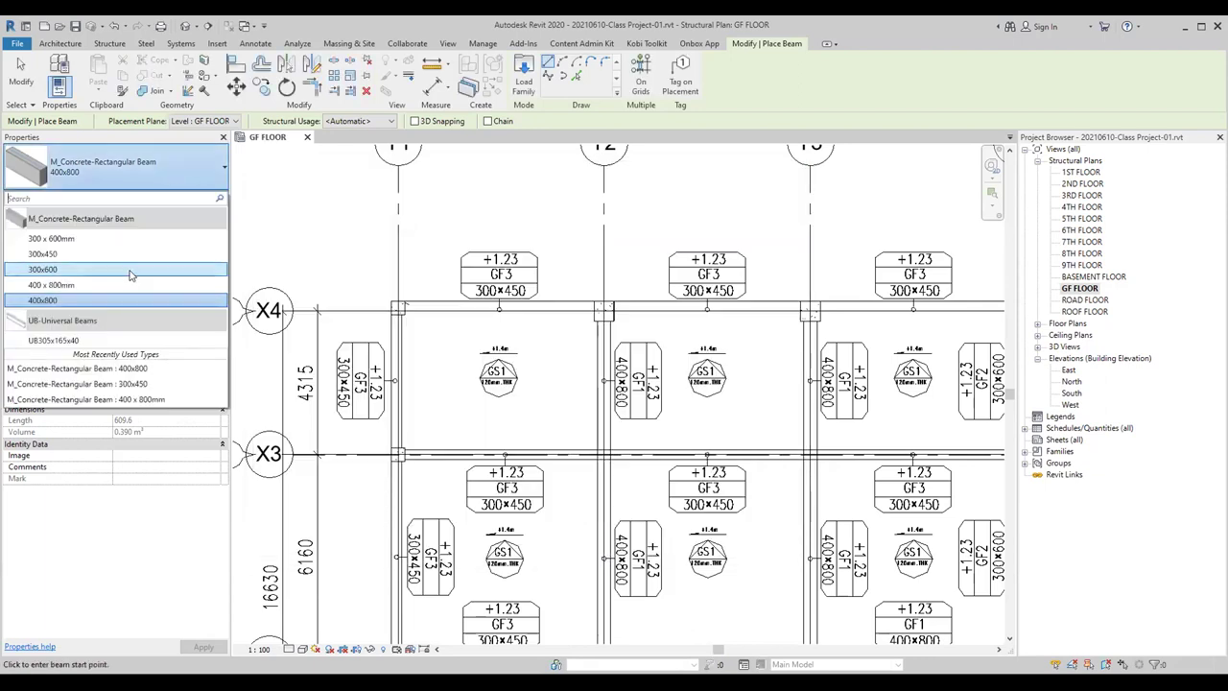
left_click(96, 269)
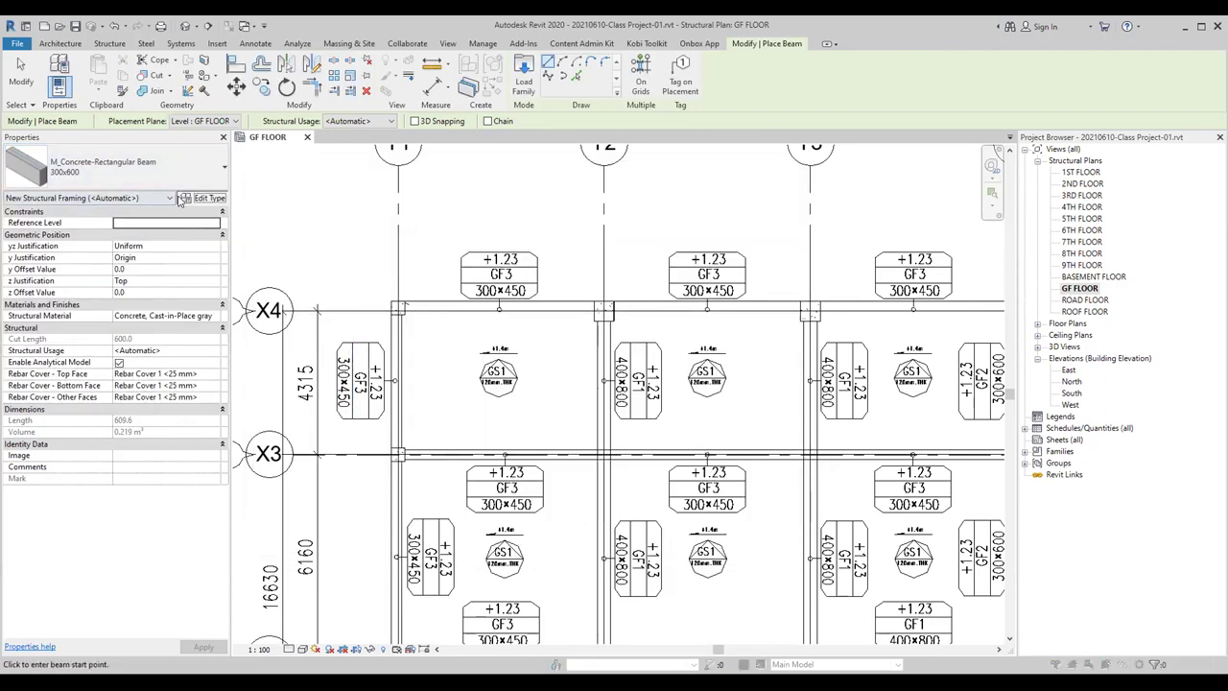
left_click(202, 197)
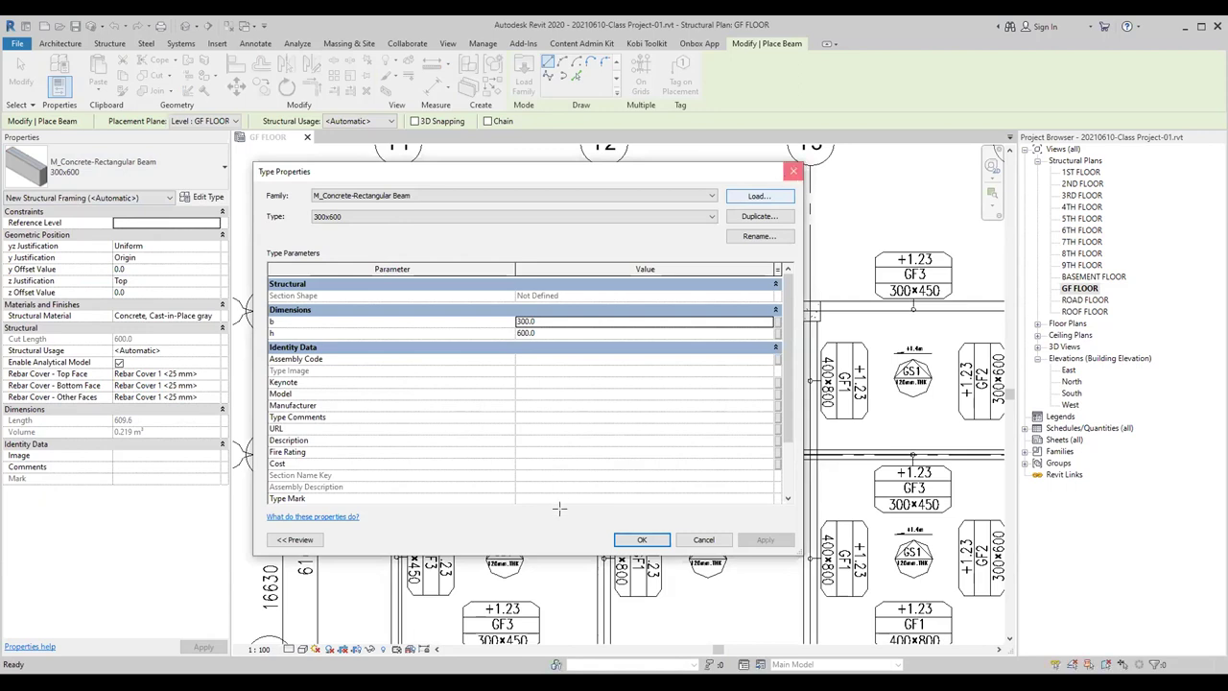
left_click(793, 171)
Step: Zoom out to the whole GF FLOOR plan and end beam placement
scroll(540, 461, "down", 3)
scroll(540, 460, "up", 2)
scroll(540, 459, "up", 1)
scroll(543, 451, "up", 1)
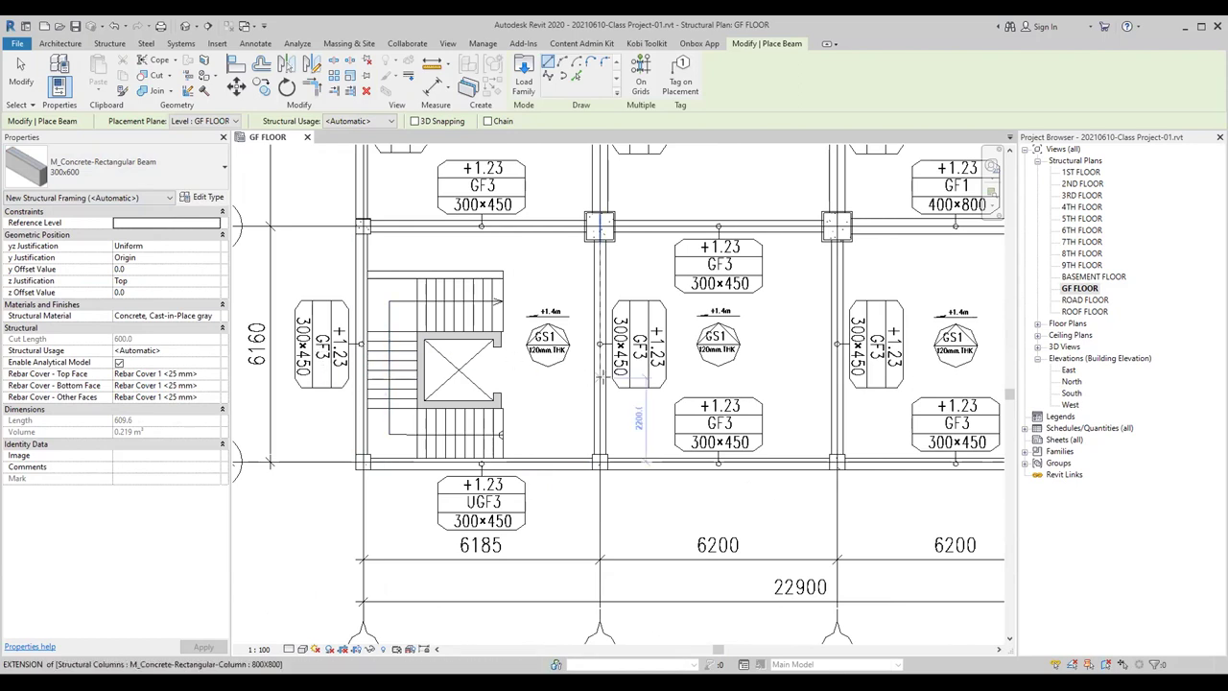
mouse_move(700, 377)
middle_mouse_down()
mouse_move(780, 418)
mouse_move(734, 410)
mouse_move(815, 531)
middle_mouse_up()
mouse_move(746, 358)
middle_mouse_down()
mouse_move(737, 388)
mouse_move(788, 409)
middle_mouse_up()
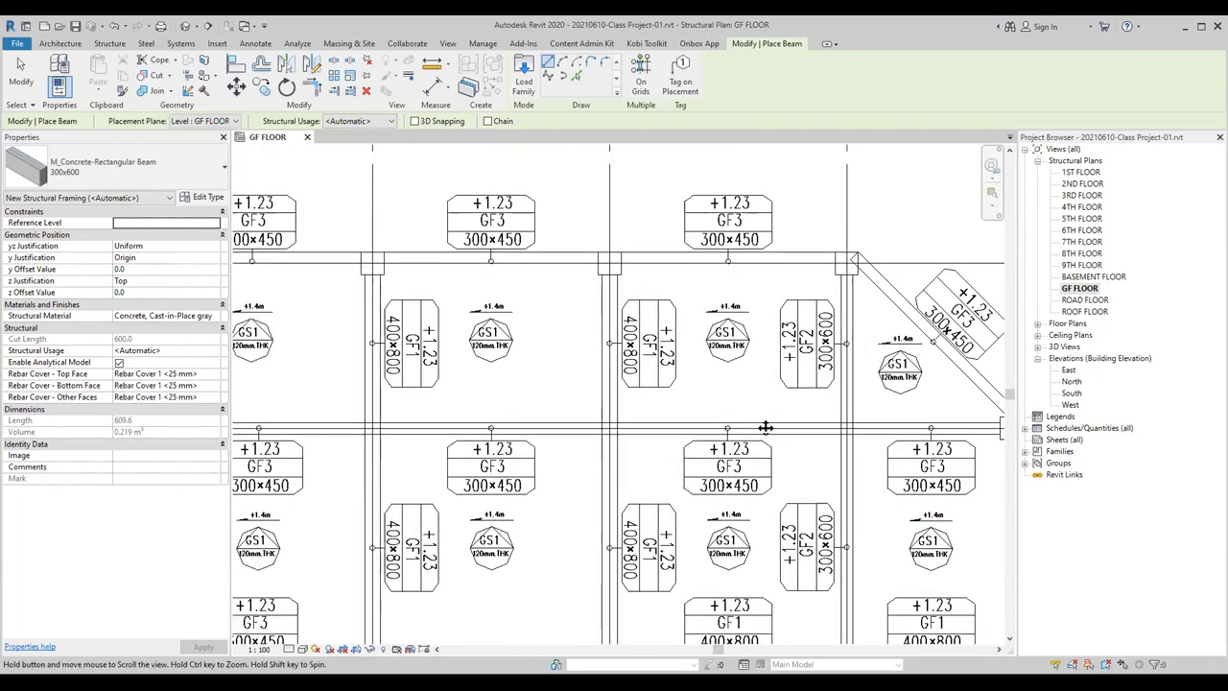
scroll(715, 429, "down", 3)
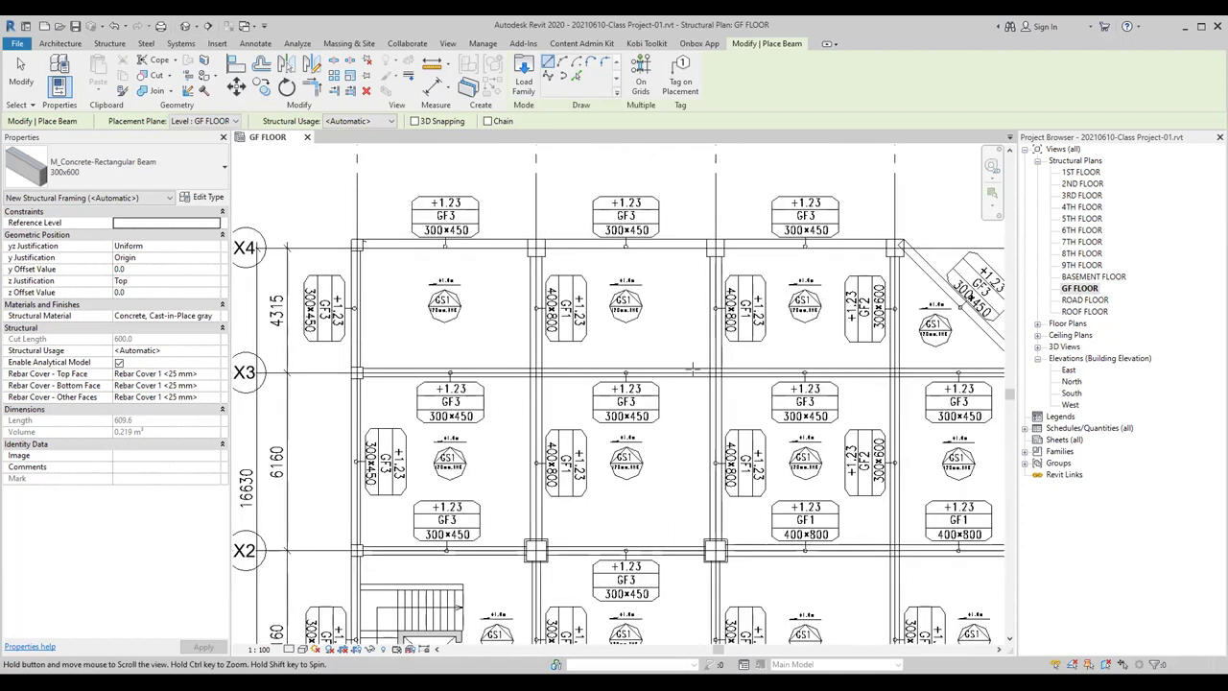
scroll(715, 428, "down", 2)
middle_click_drag(682, 398, 637, 354)
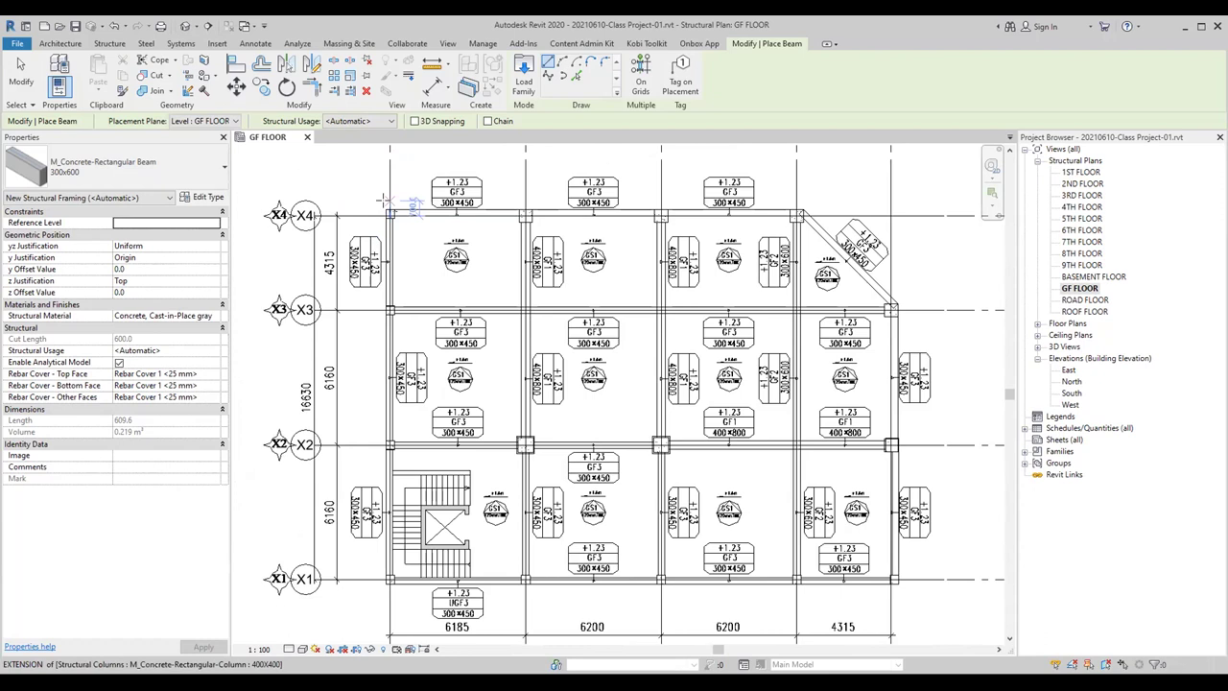
key("Escape")
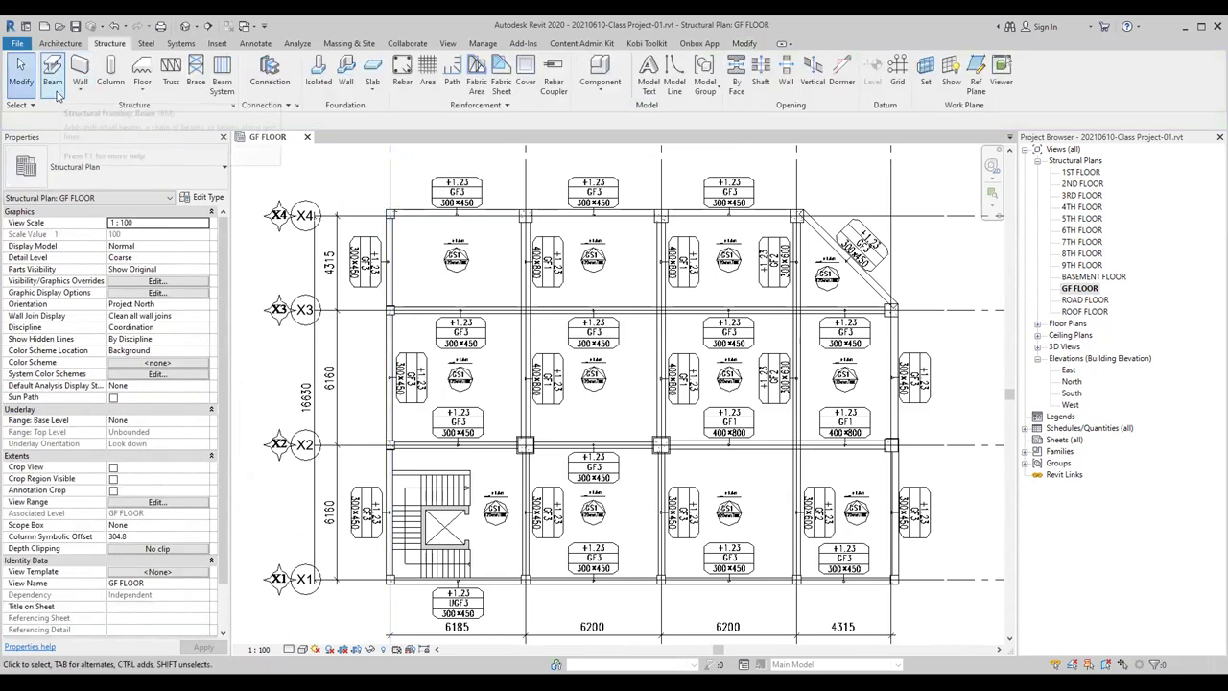
Step: Start the Beam tool with the 300x450 concrete beam type
left_click(52, 69)
left_click(91, 175)
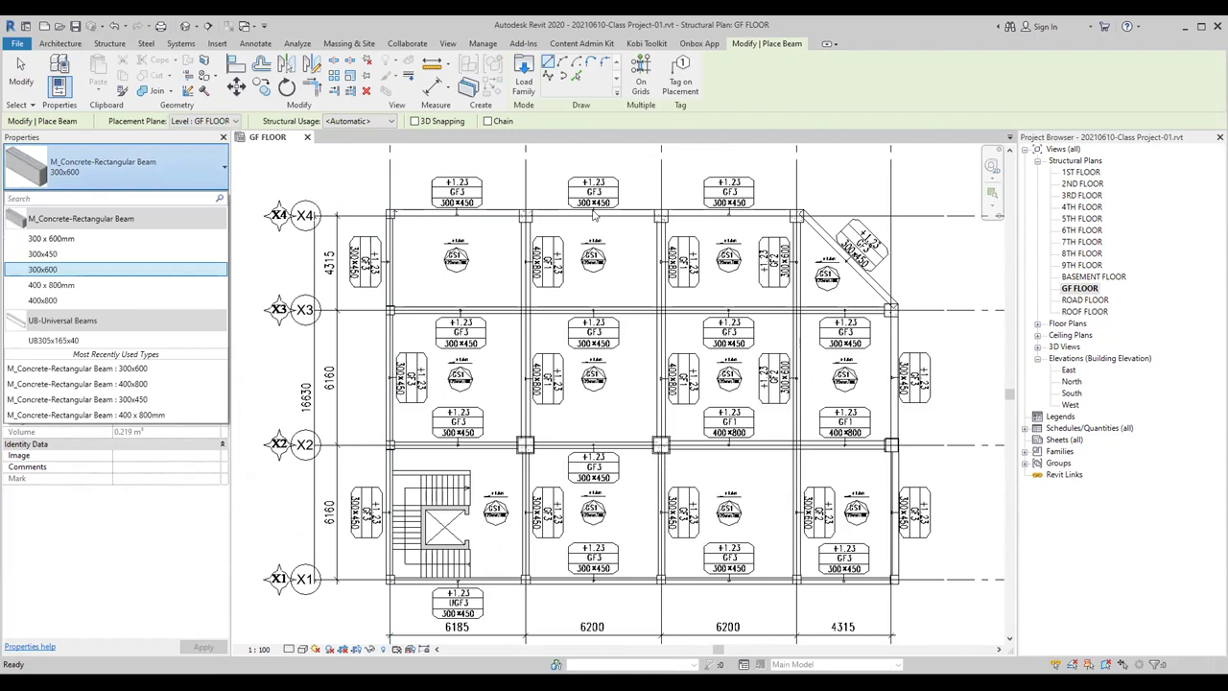
left_click(56, 257)
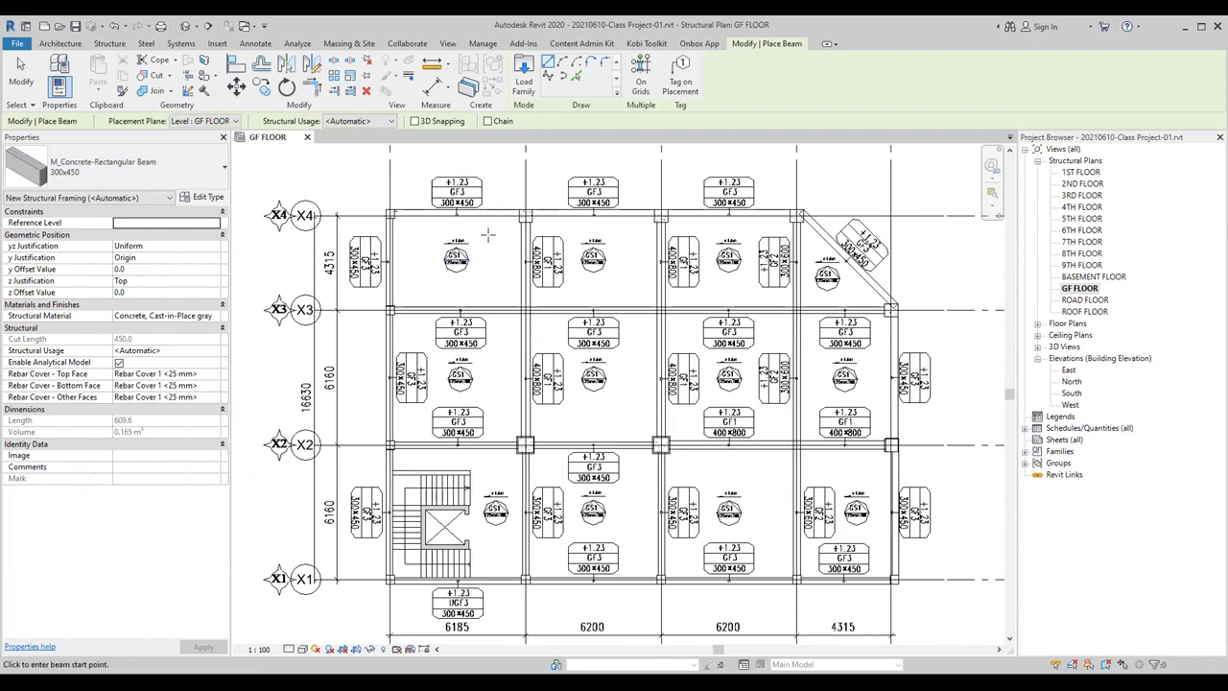
scroll(488, 235, "up", 2)
scroll(483, 237, "up", 2)
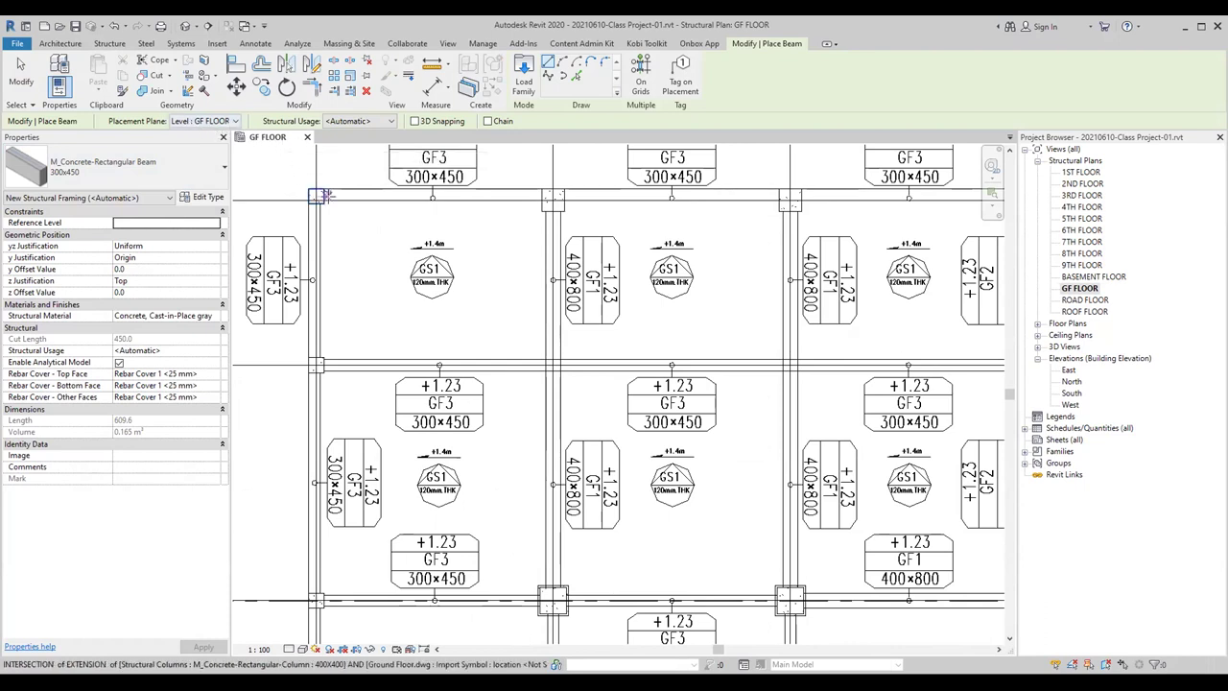
scroll(380, 285, "up", 1)
scroll(354, 305, "up", 1)
scroll(354, 305, "up", 1)
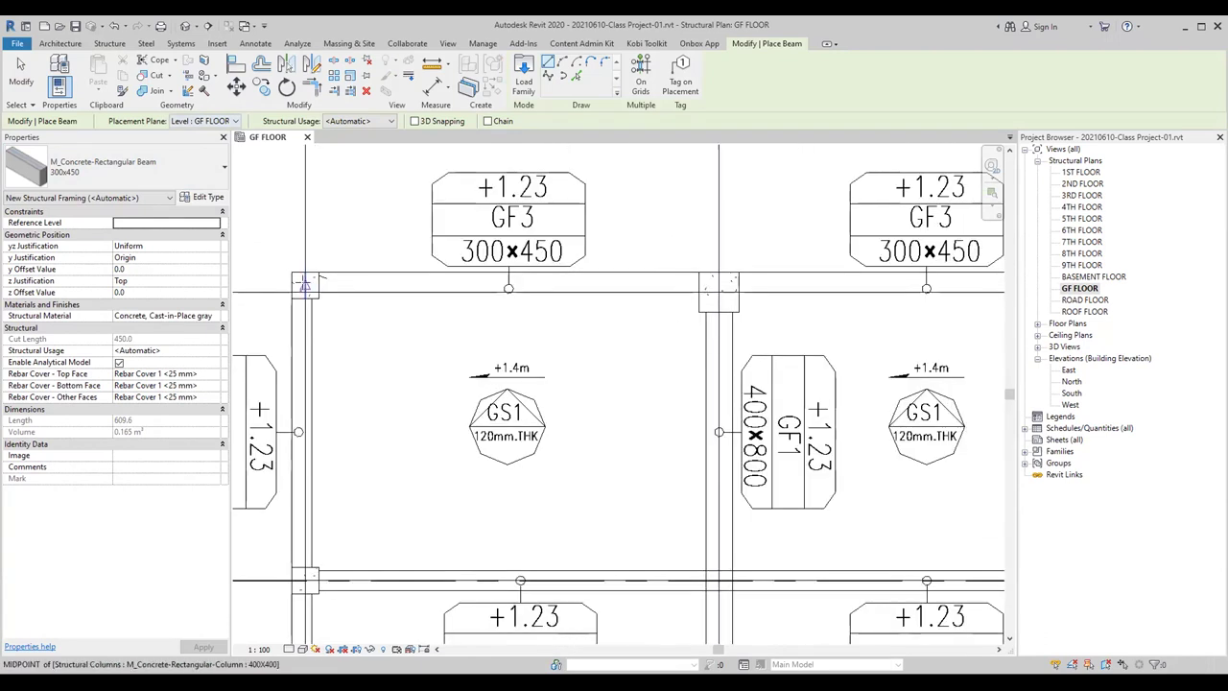
scroll(354, 305, "up", 1)
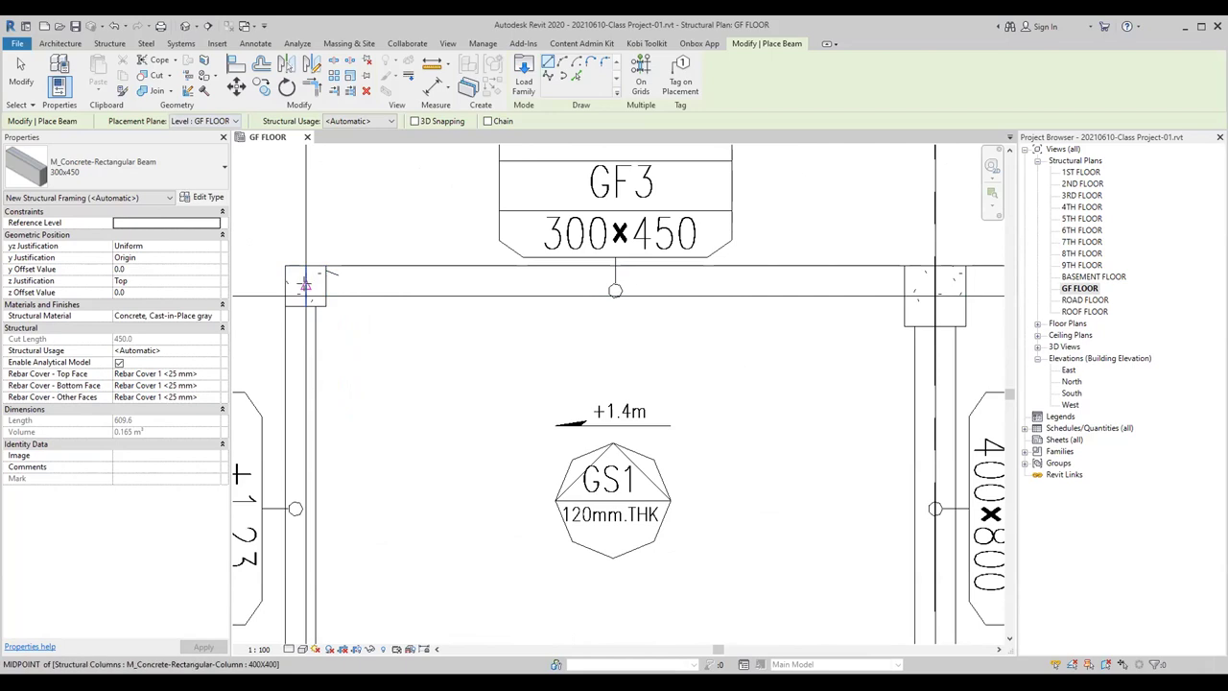
Step: Draw the beam along the top grid line from the corner column to the Y4 column
left_click(304, 285)
scroll(384, 278, "down", 1)
scroll(403, 288, "down", 1)
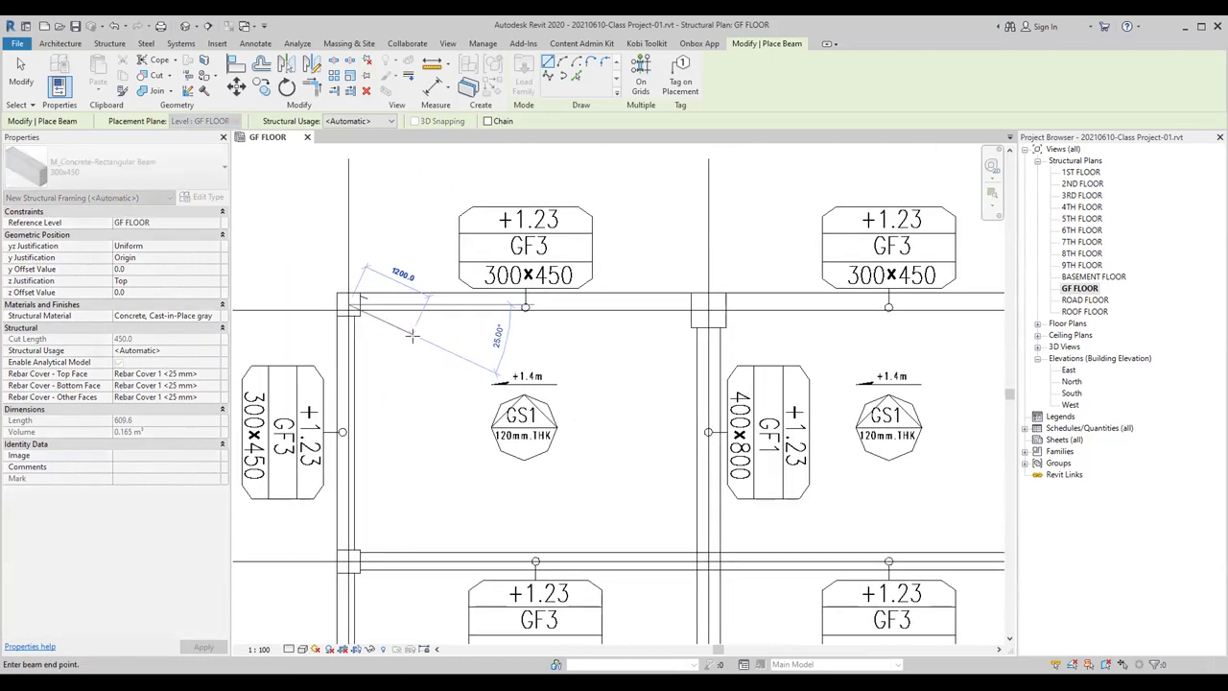
scroll(494, 340, "down", 1)
middle_click_drag(735, 370, 660, 414)
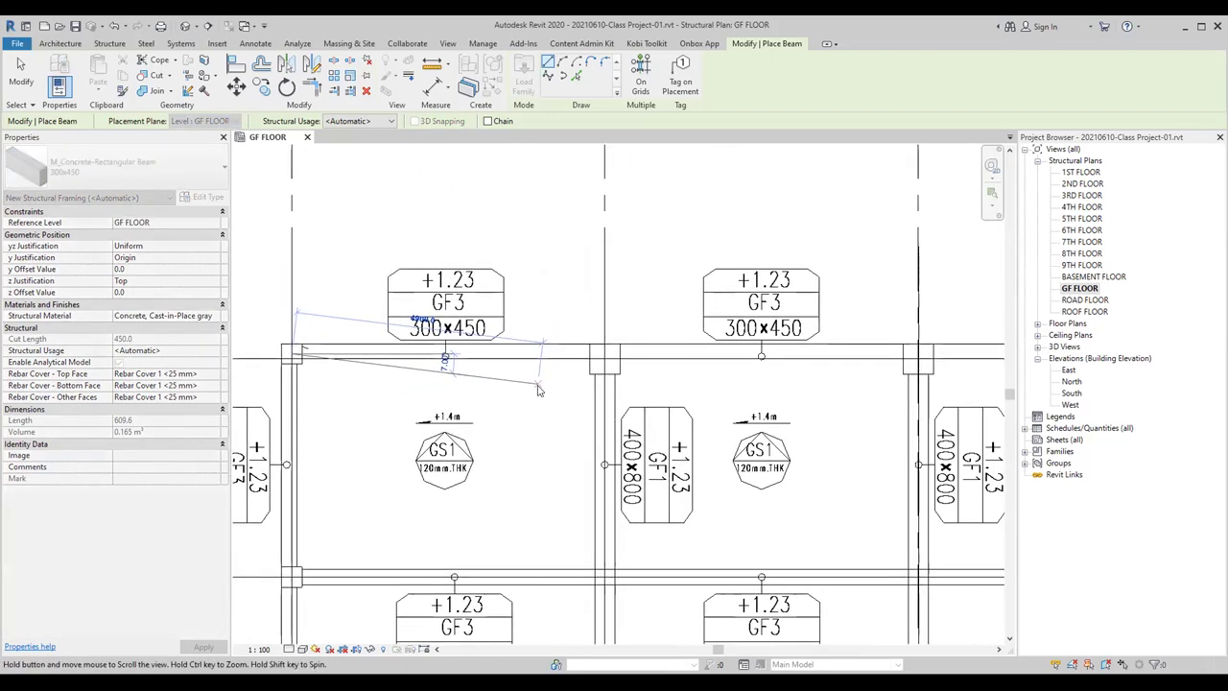
scroll(560, 376, "down", 1)
scroll(560, 376, "down", 1)
middle_click_drag(614, 376, 572, 376)
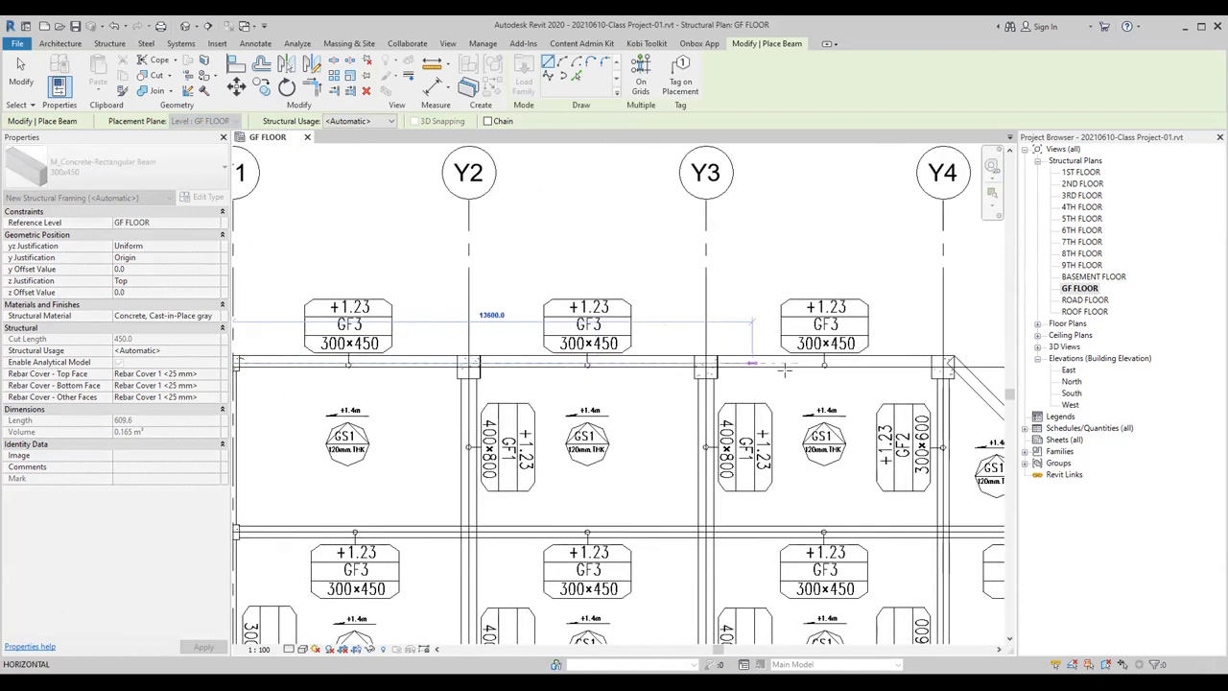
scroll(959, 377, "up", 3)
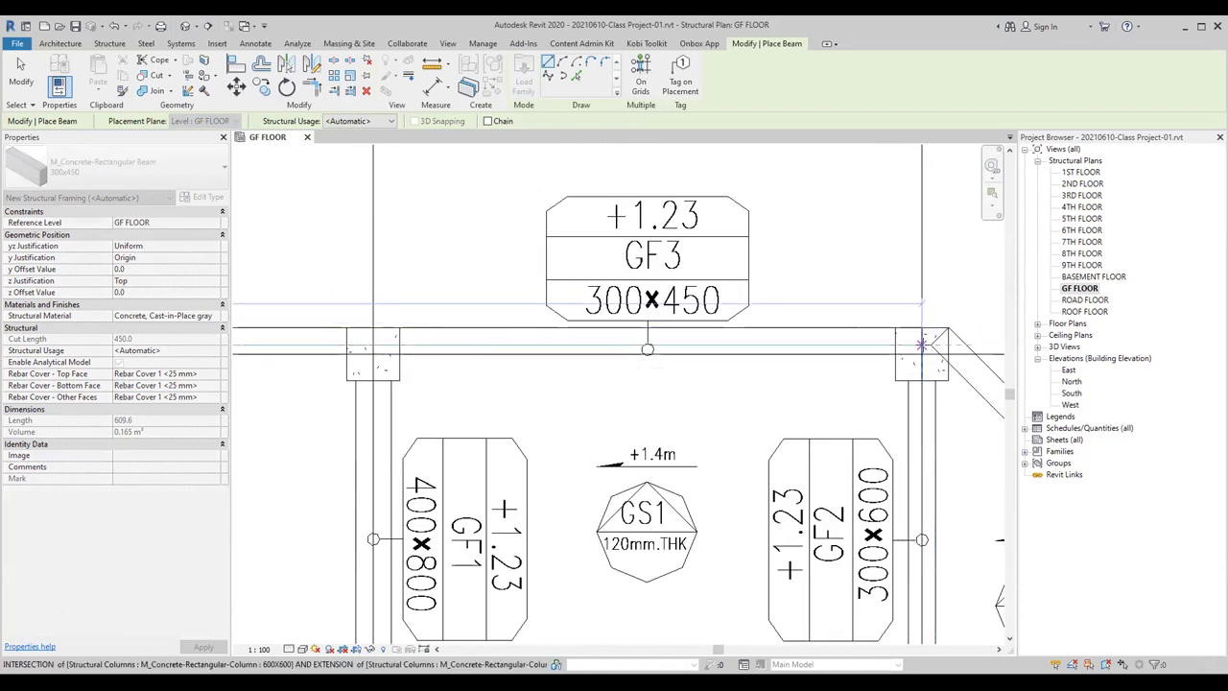
left_click(920, 344)
right_click(813, 378)
left_click(844, 395)
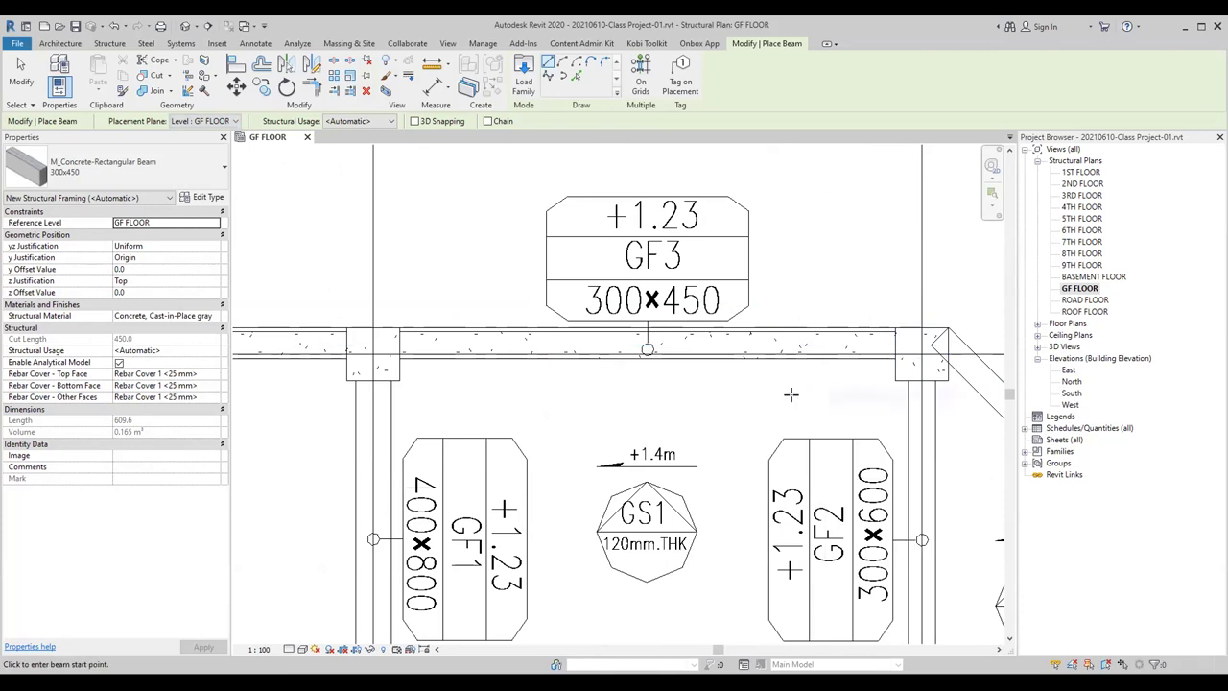
scroll(659, 379, "down", 2)
scroll(659, 378, "down", 1)
scroll(671, 383, "down", 1)
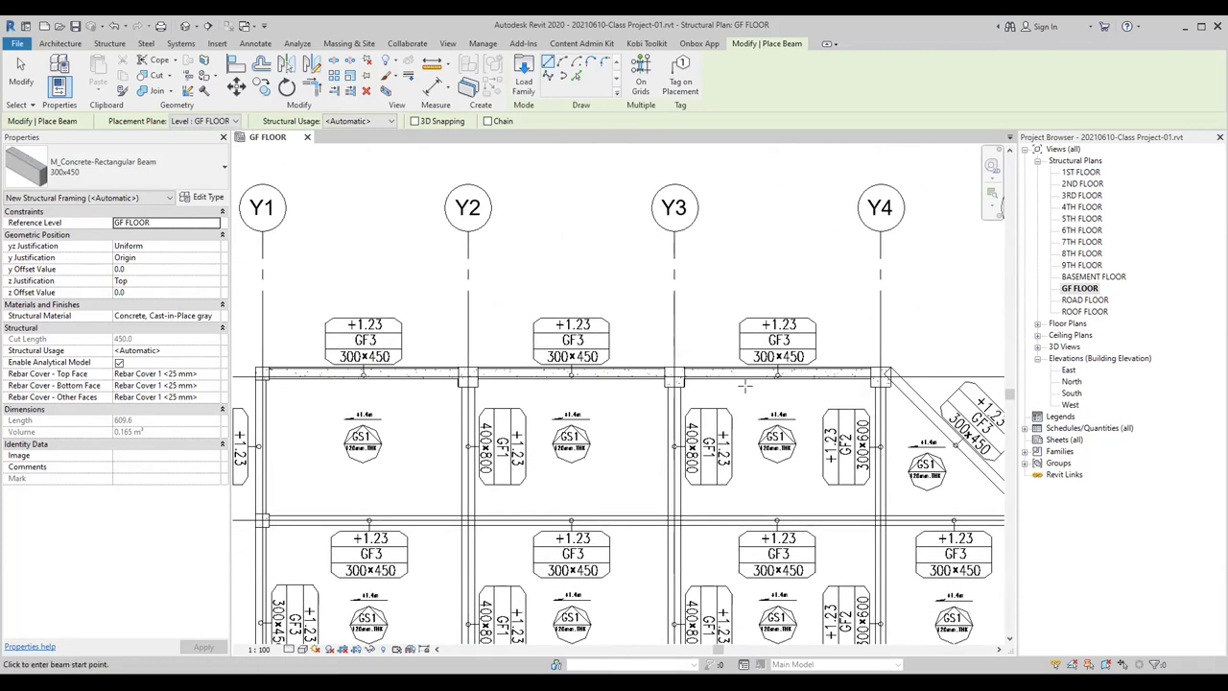
scroll(585, 384, "up", 1)
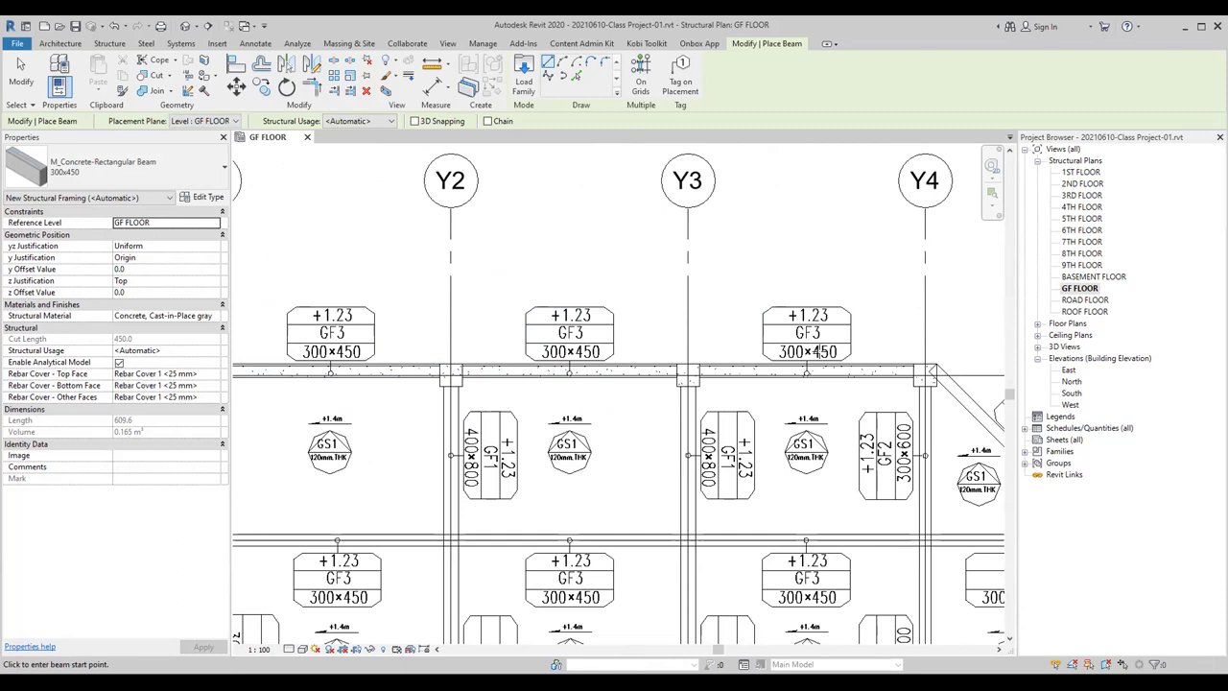
scroll(660, 401, "down", 2)
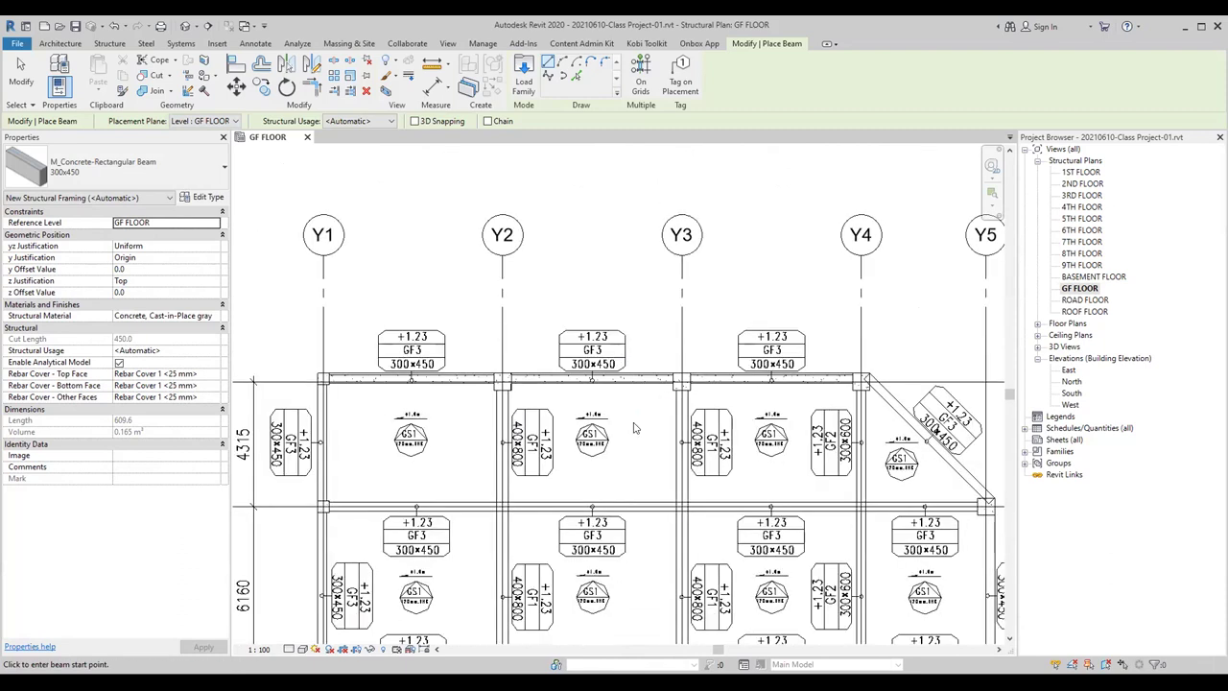
scroll(441, 384, "up", 1)
right_click(452, 240)
left_click(475, 241)
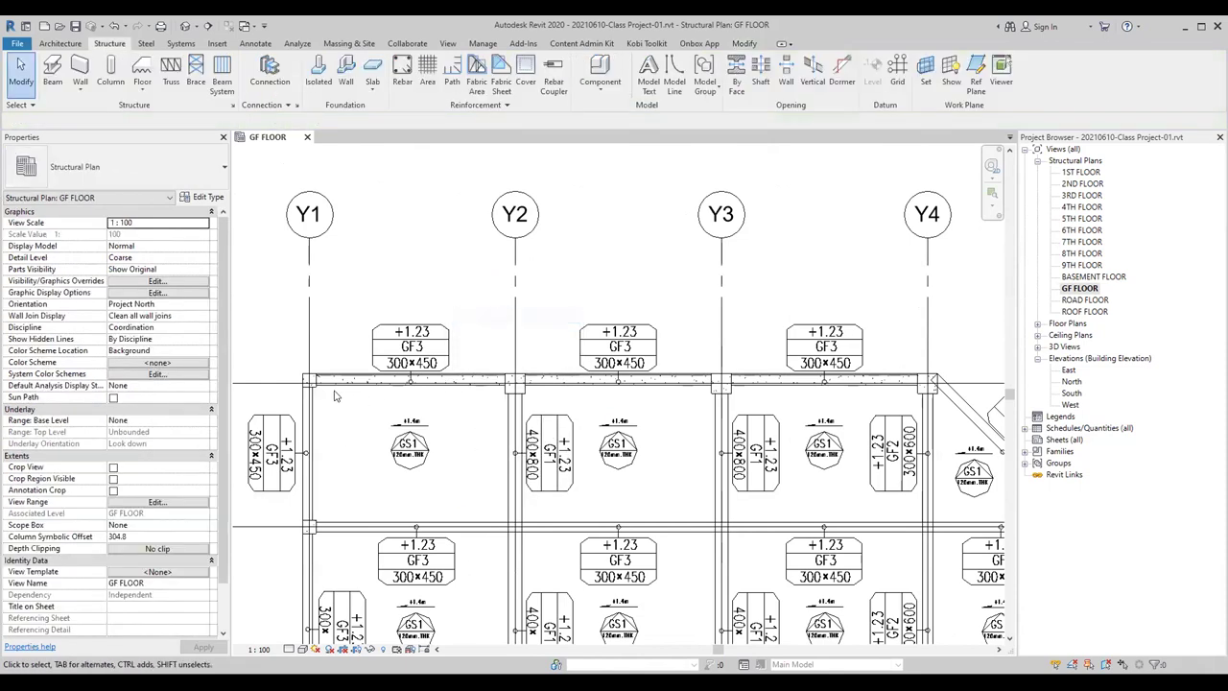
scroll(342, 379, "up", 5)
left_click(343, 348)
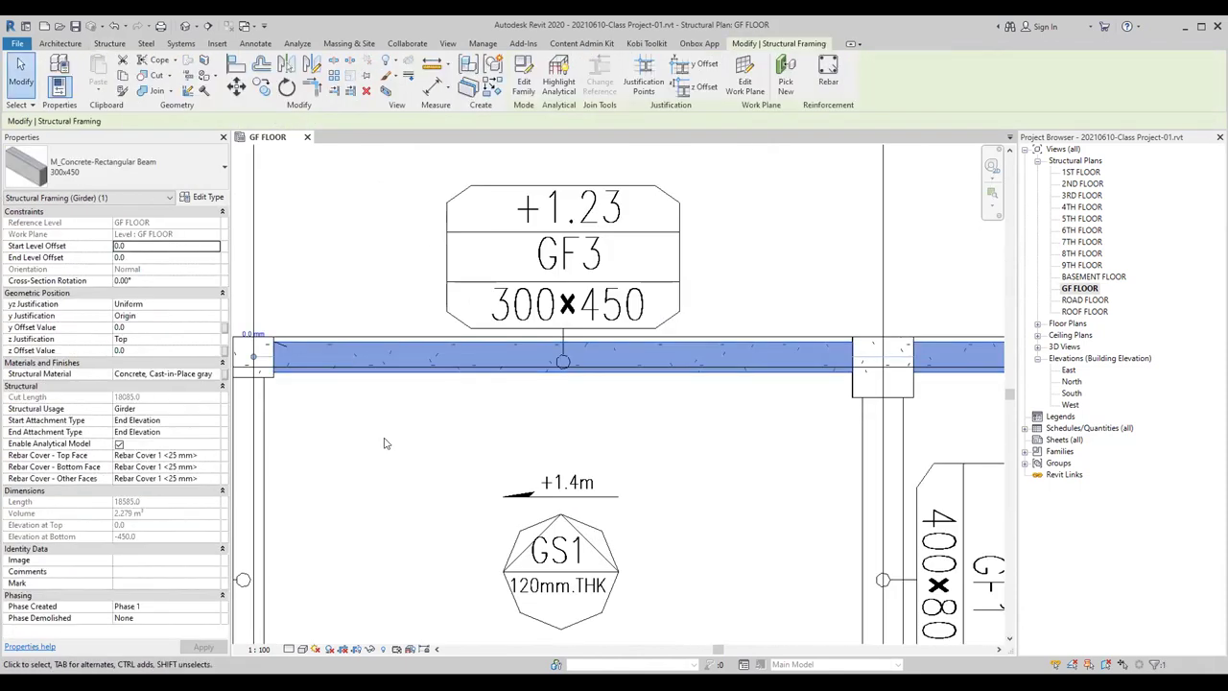
scroll(383, 336, "up", 1)
scroll(463, 350, "up", 1)
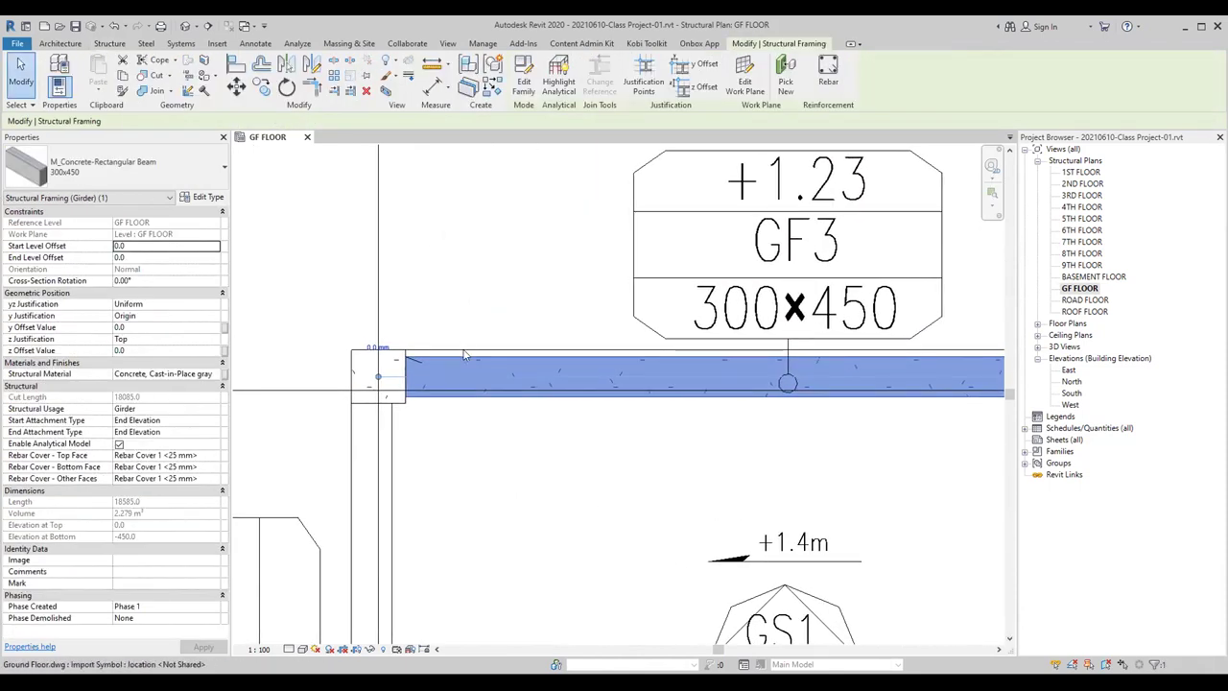
scroll(467, 355, "up", 2)
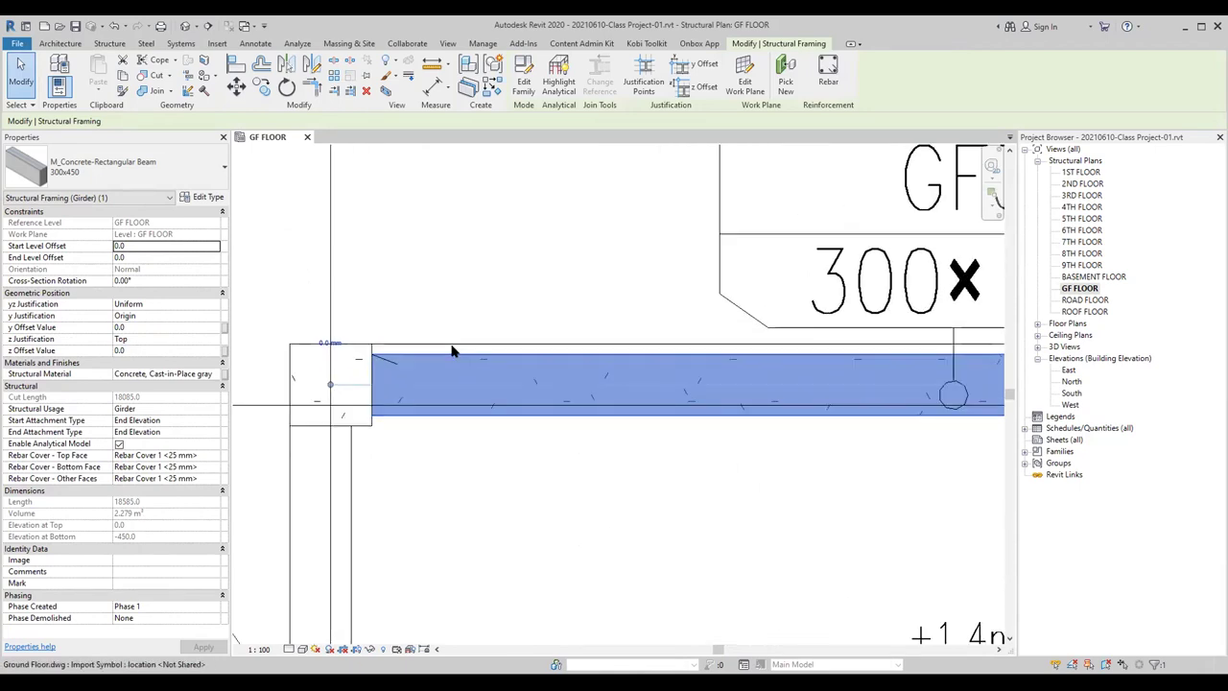
left_click(449, 281)
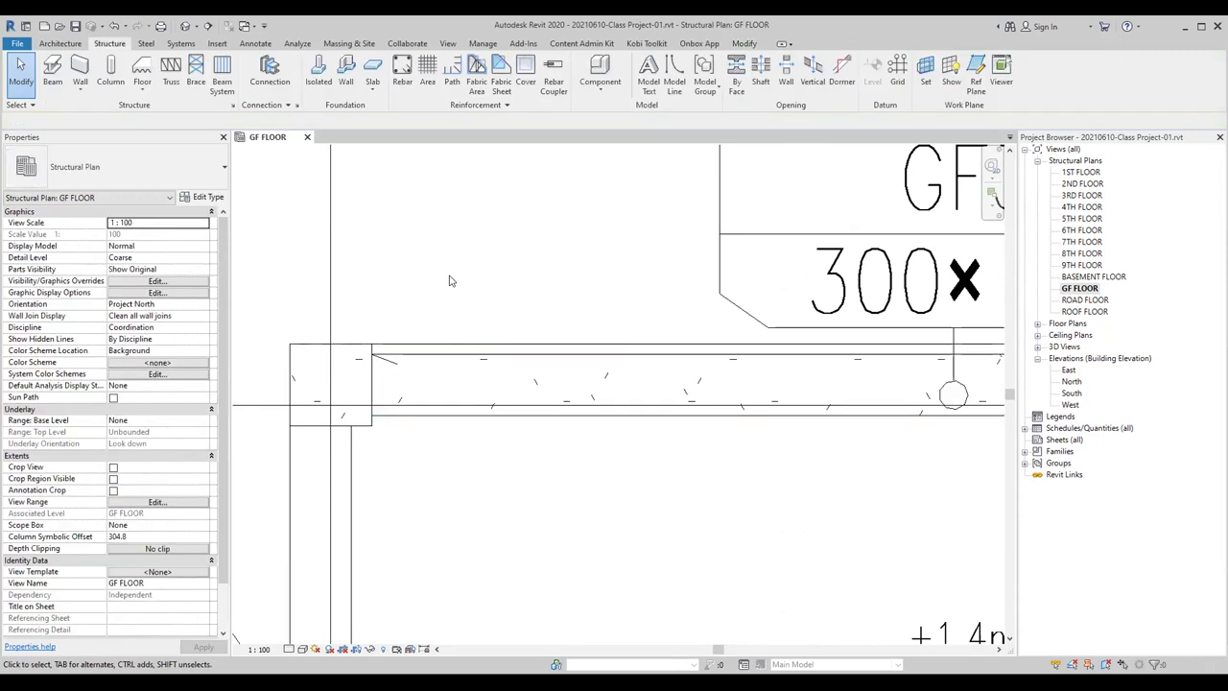
key("a")
key("l")
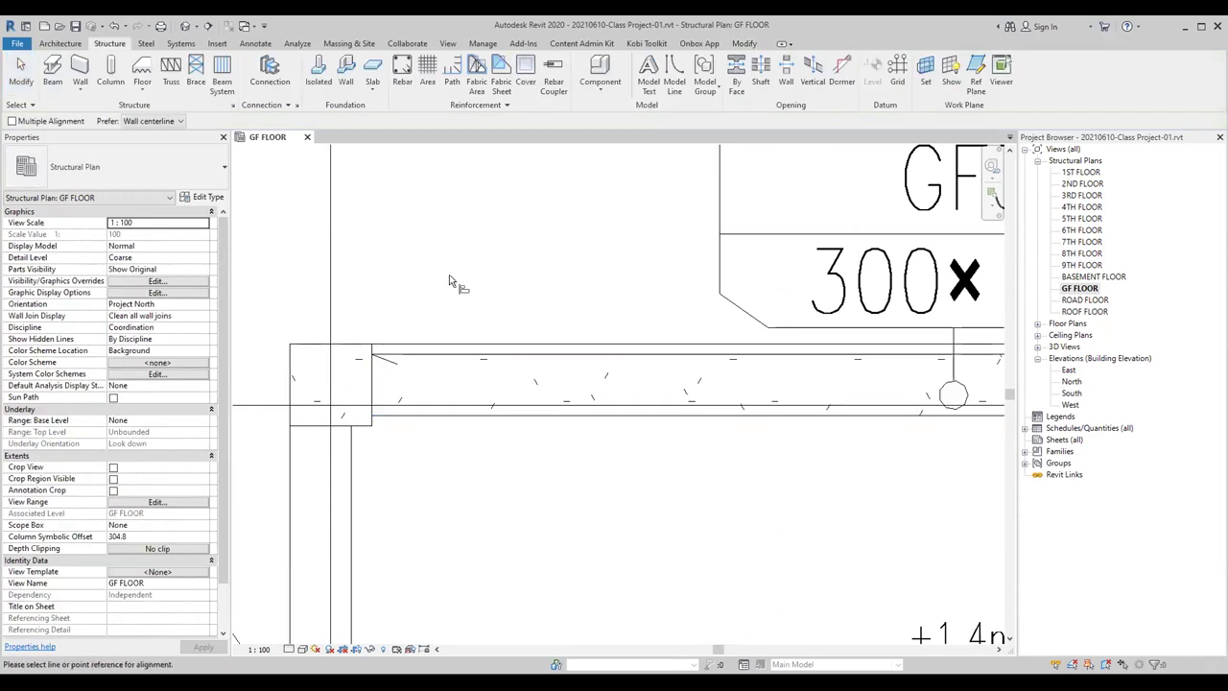
scroll(449, 278, "up", 1)
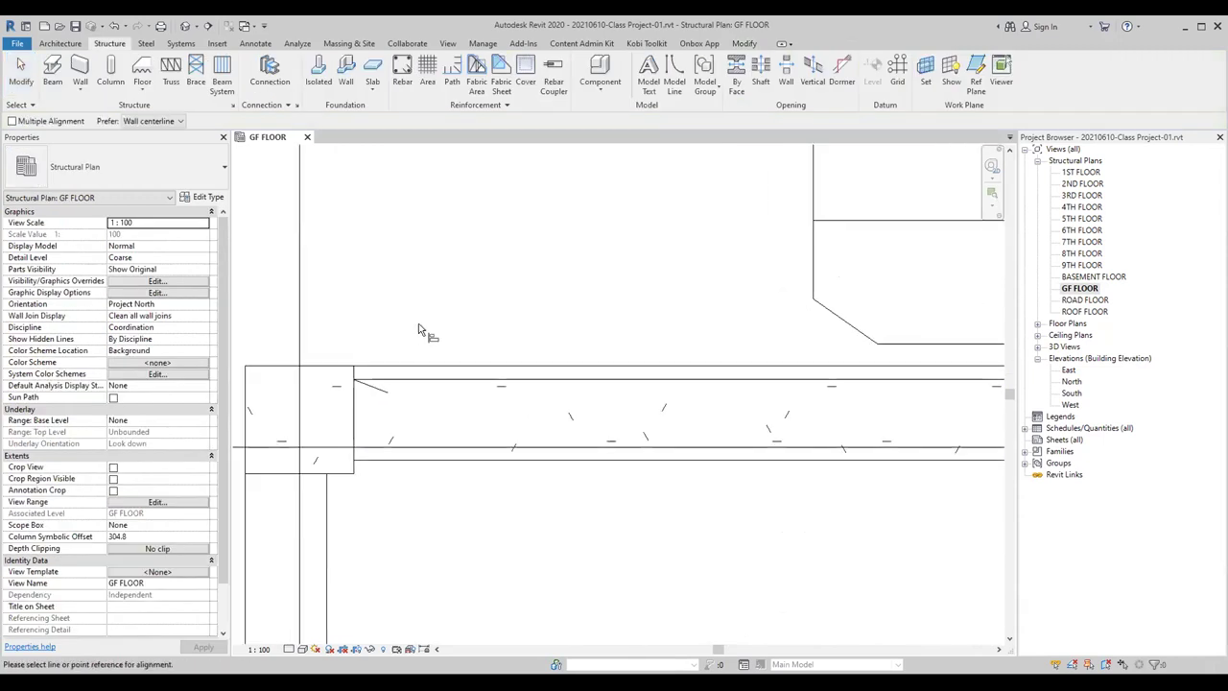
left_click(422, 373)
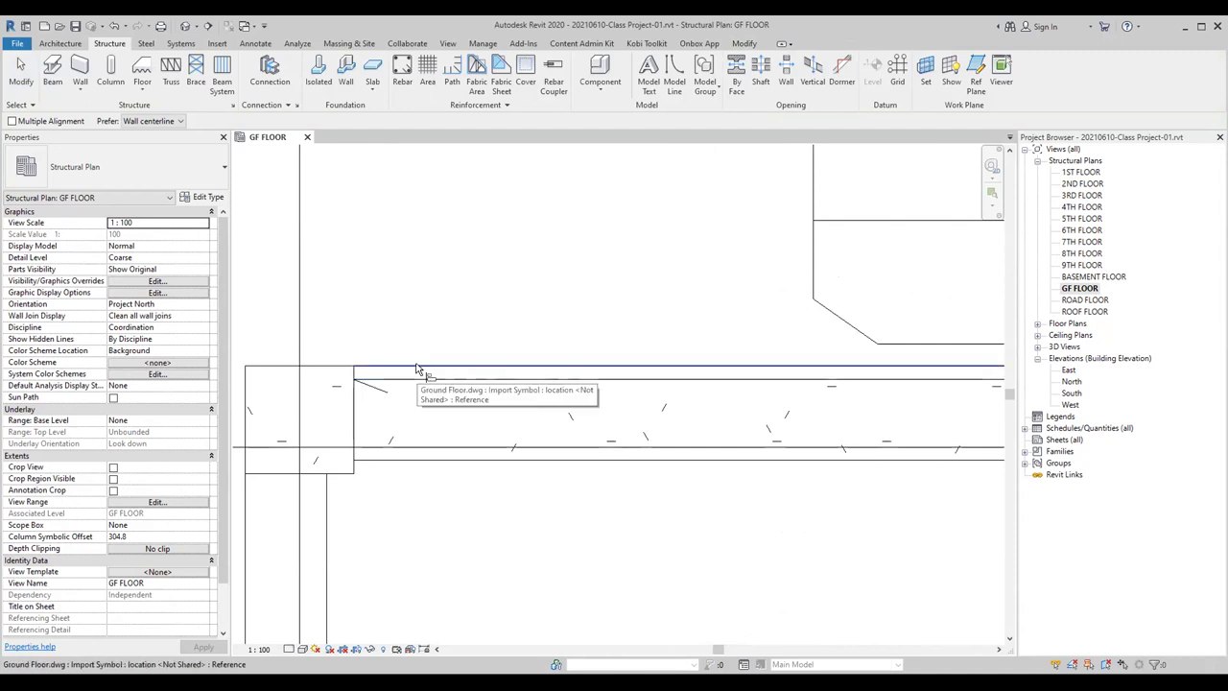
right_click(456, 259)
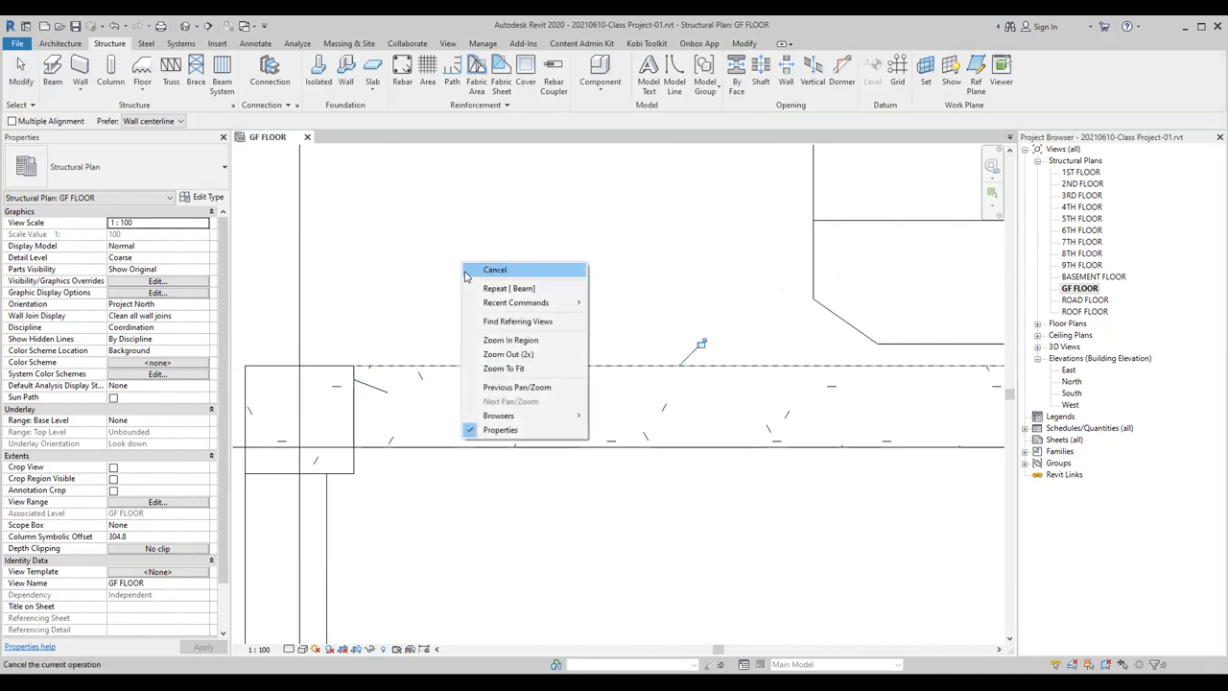
left_click(504, 356)
scroll(405, 366, "down", 1)
left_click(462, 379)
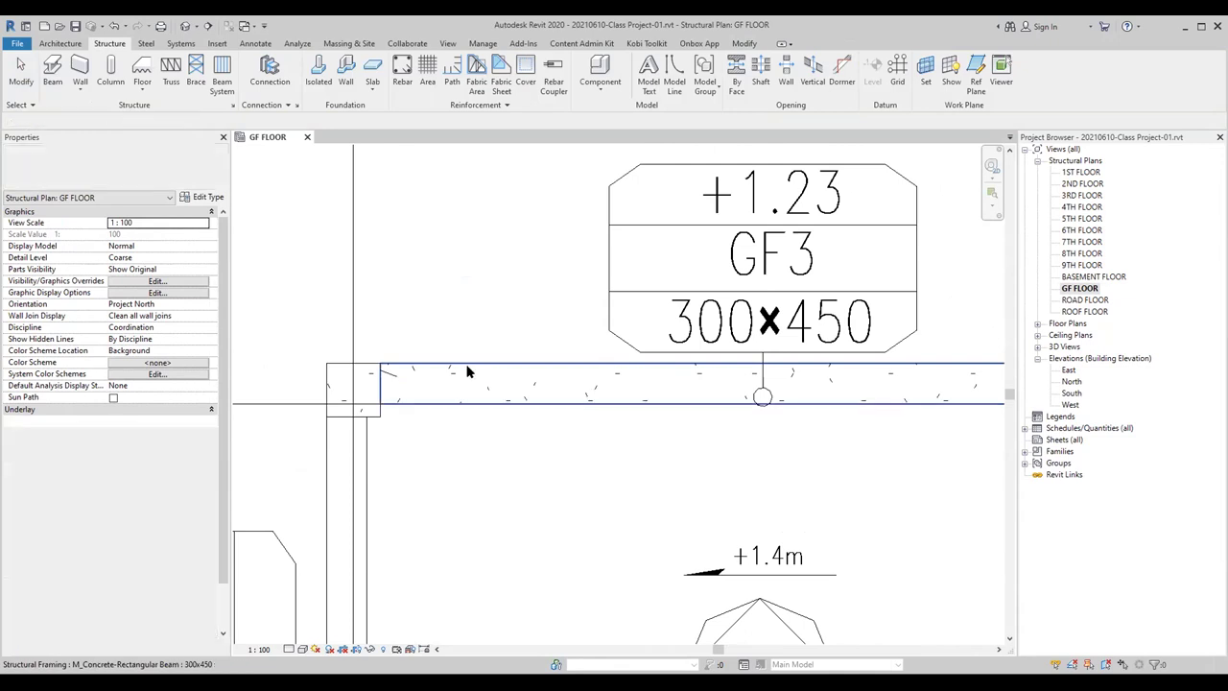
scroll(462, 379, "down", 2)
middle_click_drag(618, 417, 717, 404)
scroll(717, 404, "up", 2)
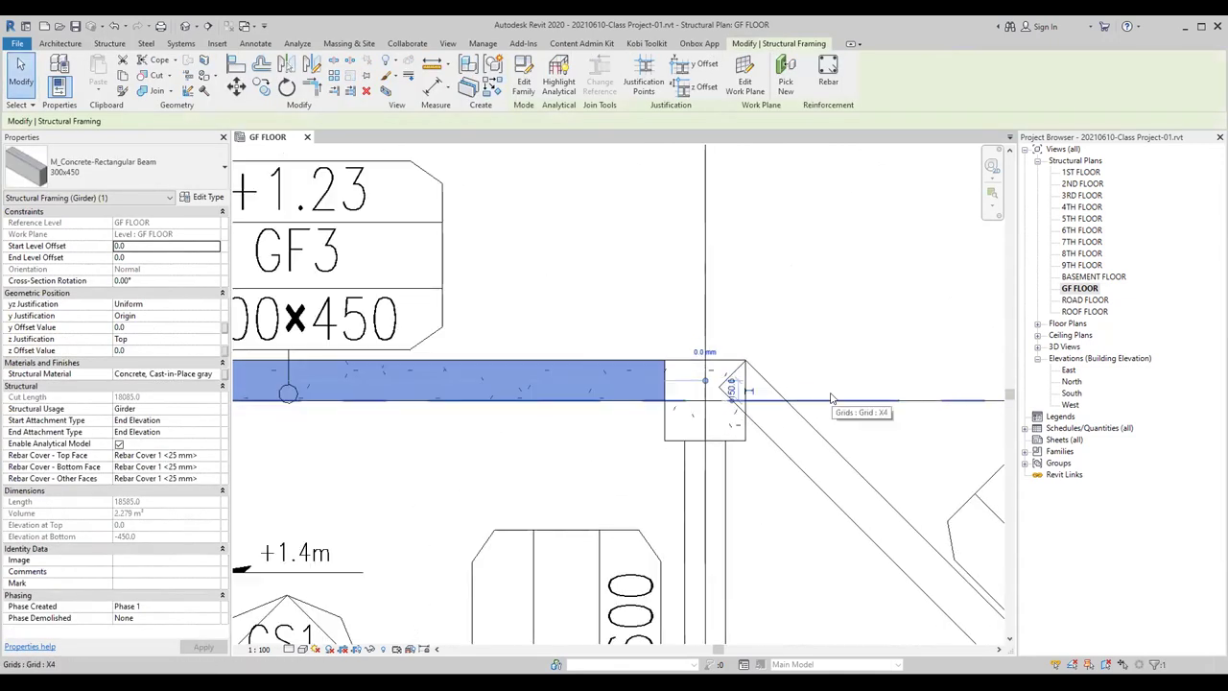
scroll(789, 395, "down", 2)
scroll(788, 395, "down", 1)
scroll(789, 395, "down", 1)
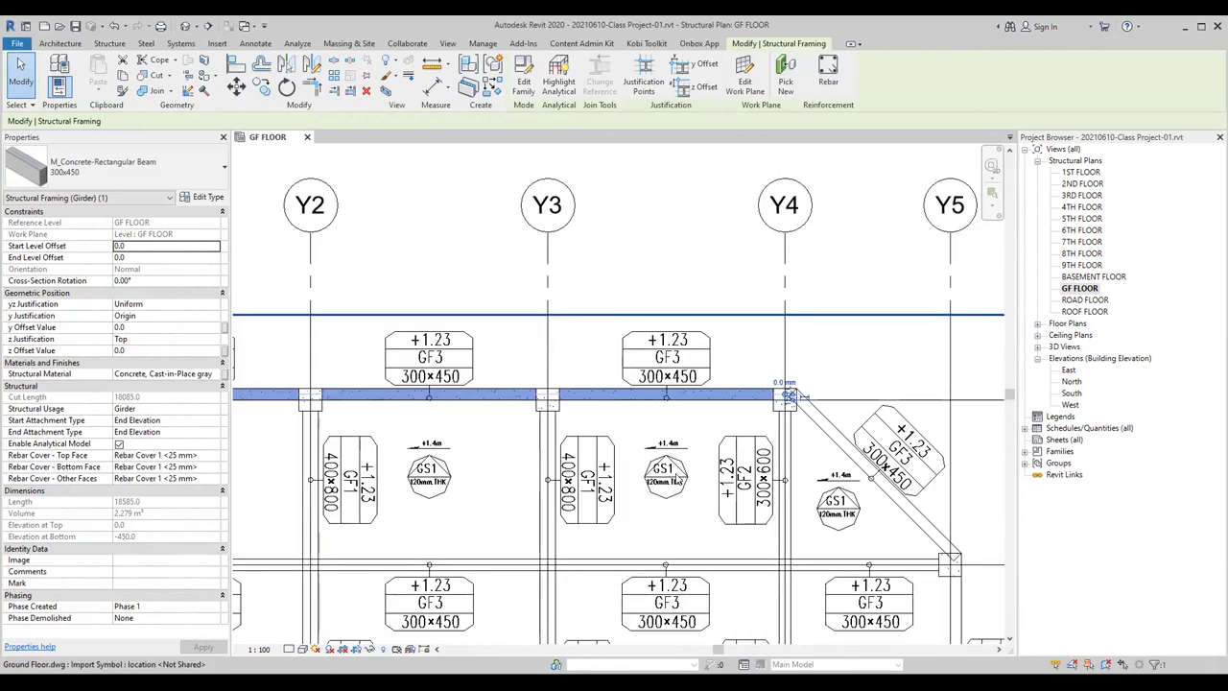
key("Escape")
middle_click_drag(432, 537, 694, 394)
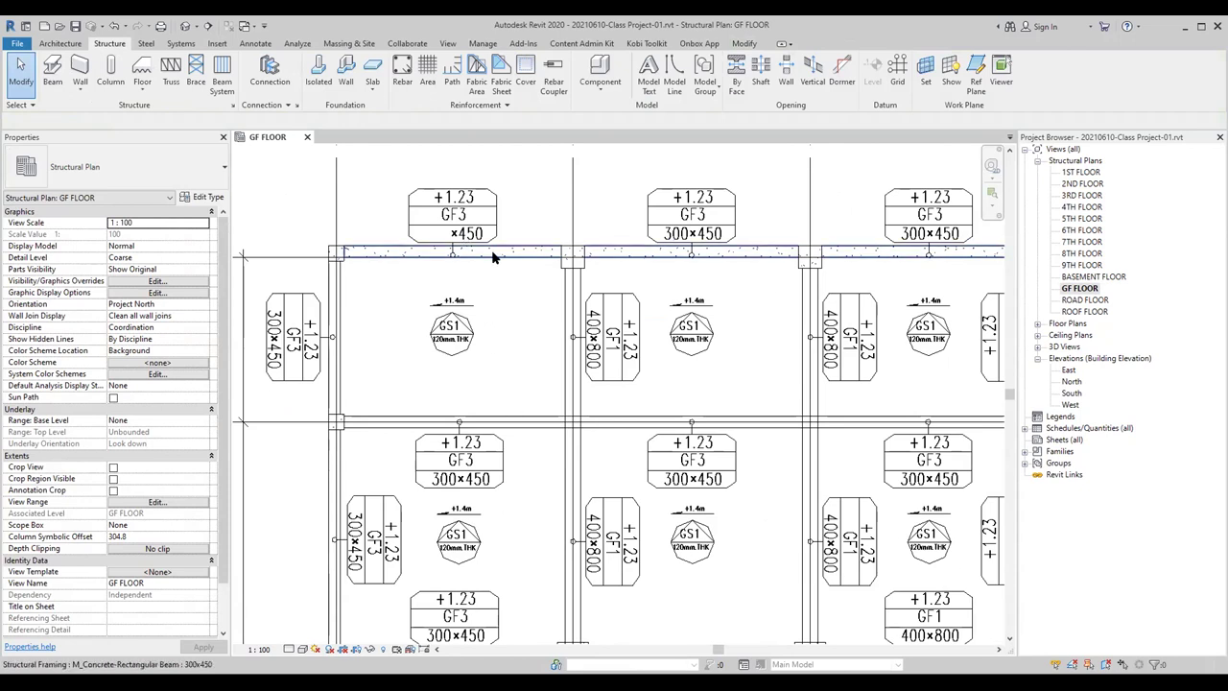
left_click(393, 253)
scroll(387, 268, "up", 1)
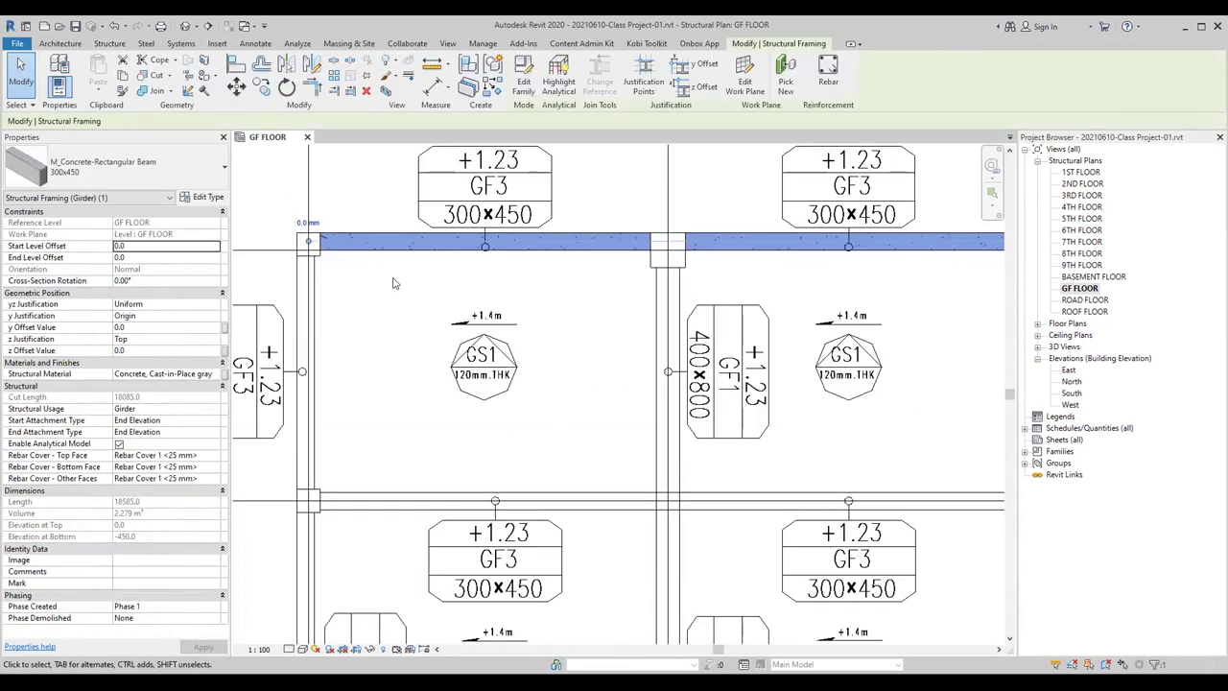
left_click(237, 87)
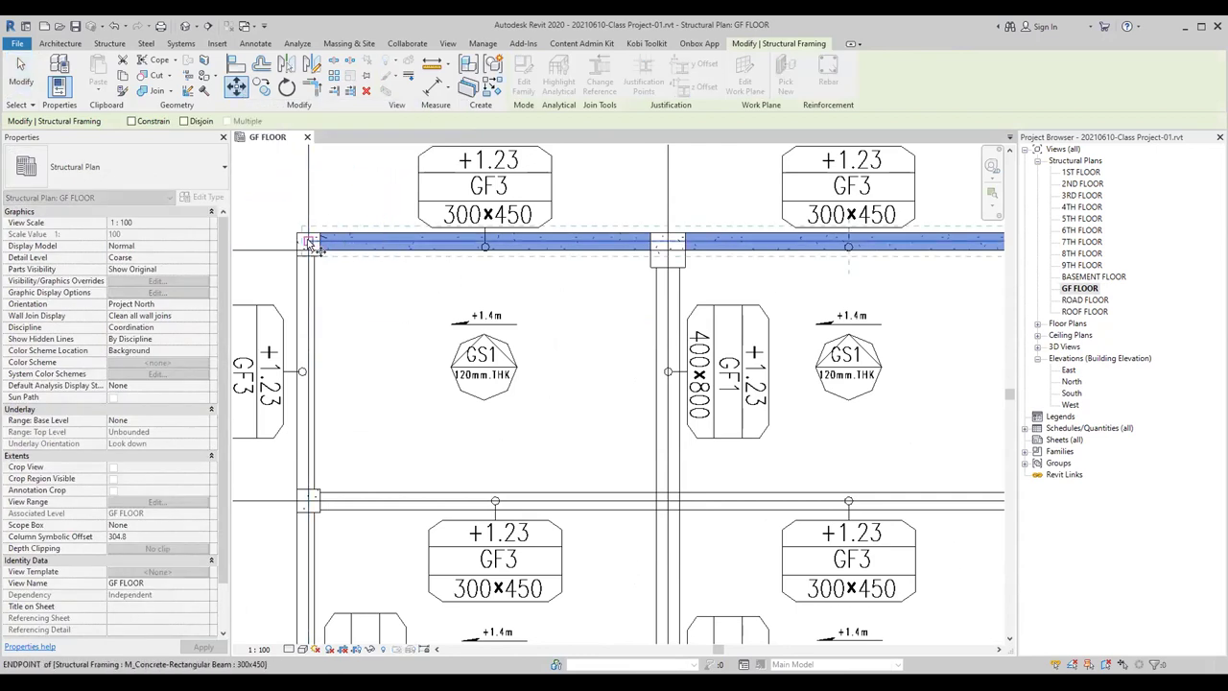
left_click(310, 241)
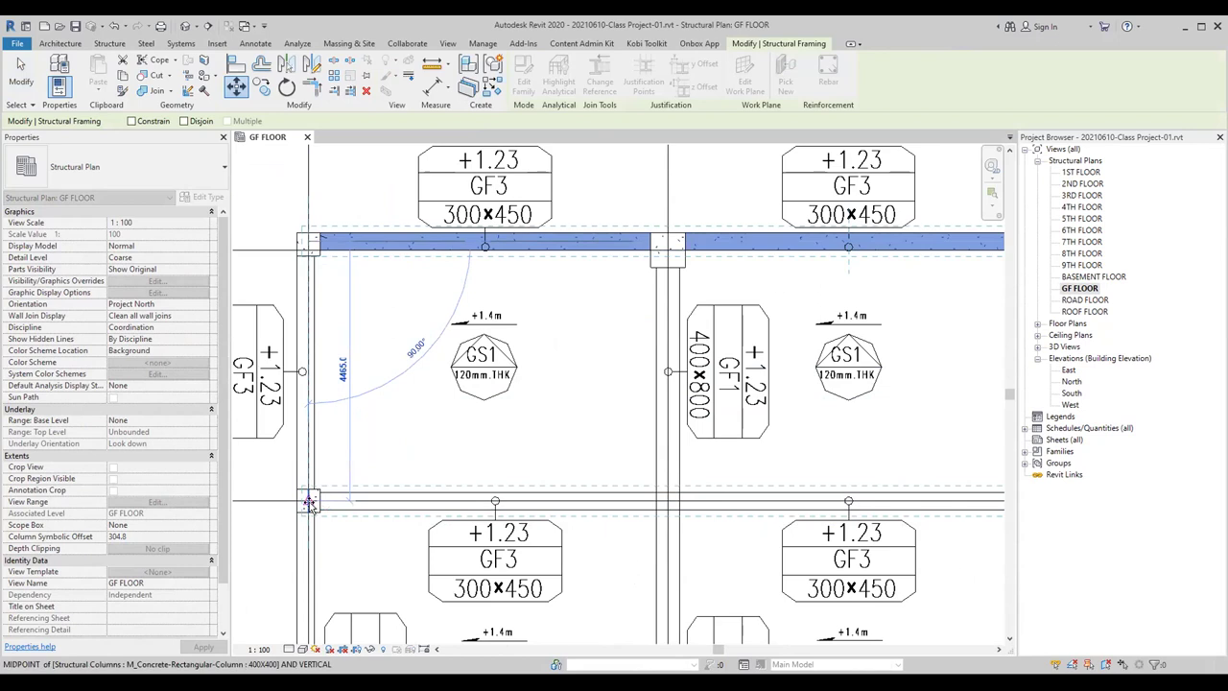
left_click(310, 503)
scroll(525, 384, "down", 1)
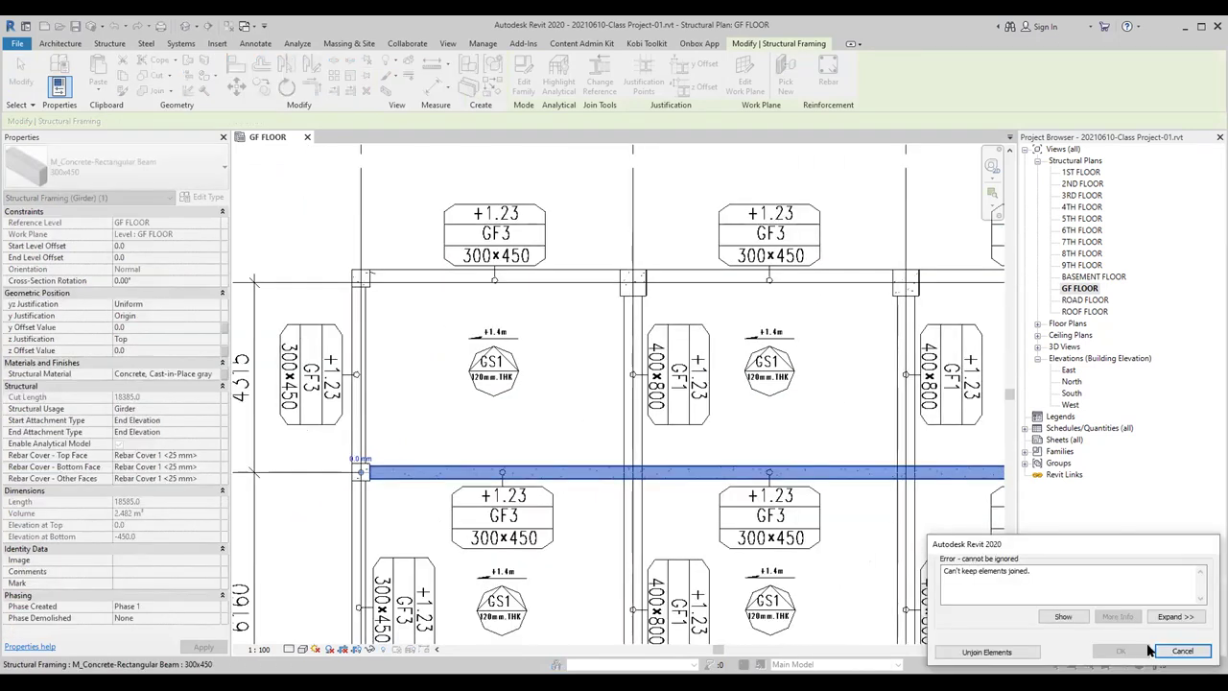
key("Escape")
scroll(796, 415, "down", 2)
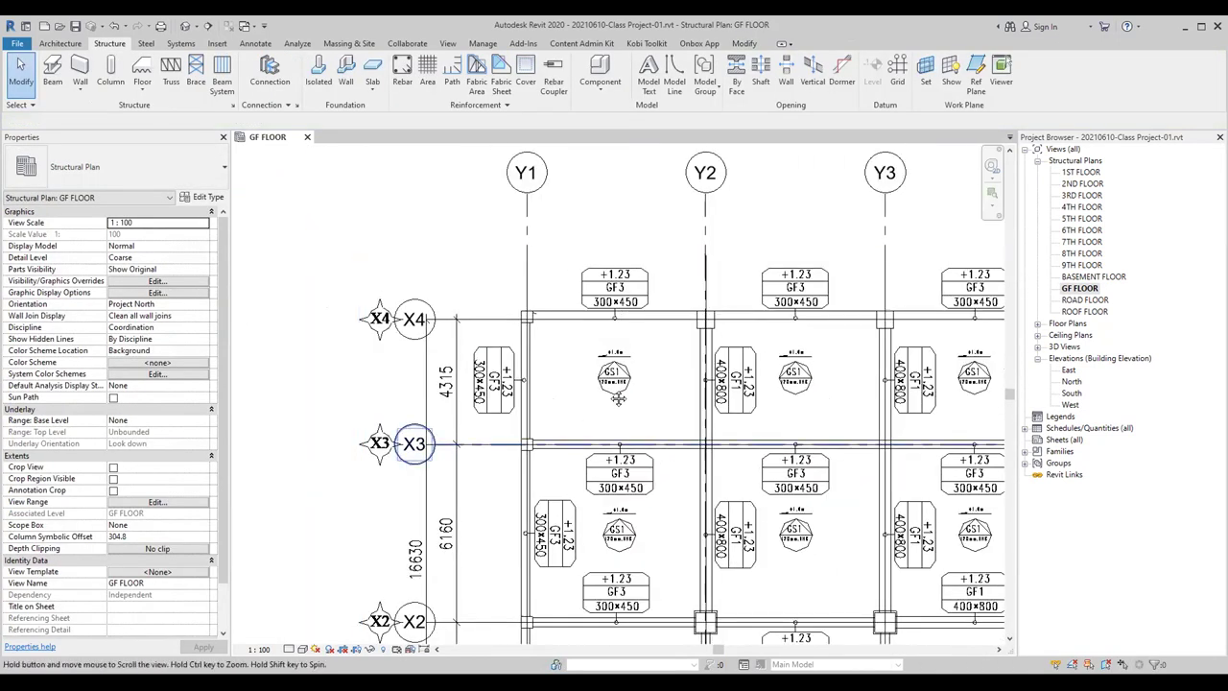
Step: Move the top beam from grid X4 down 4465 onto grid X3
scroll(564, 326, "up", 2)
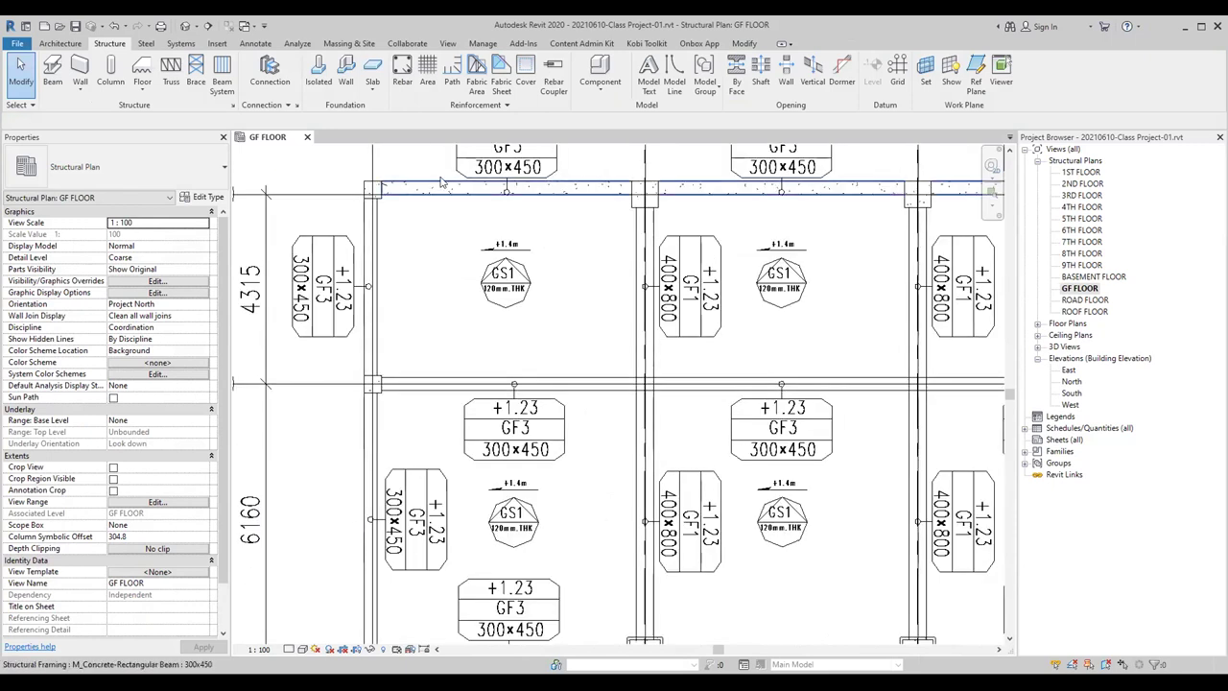
left_click(459, 189)
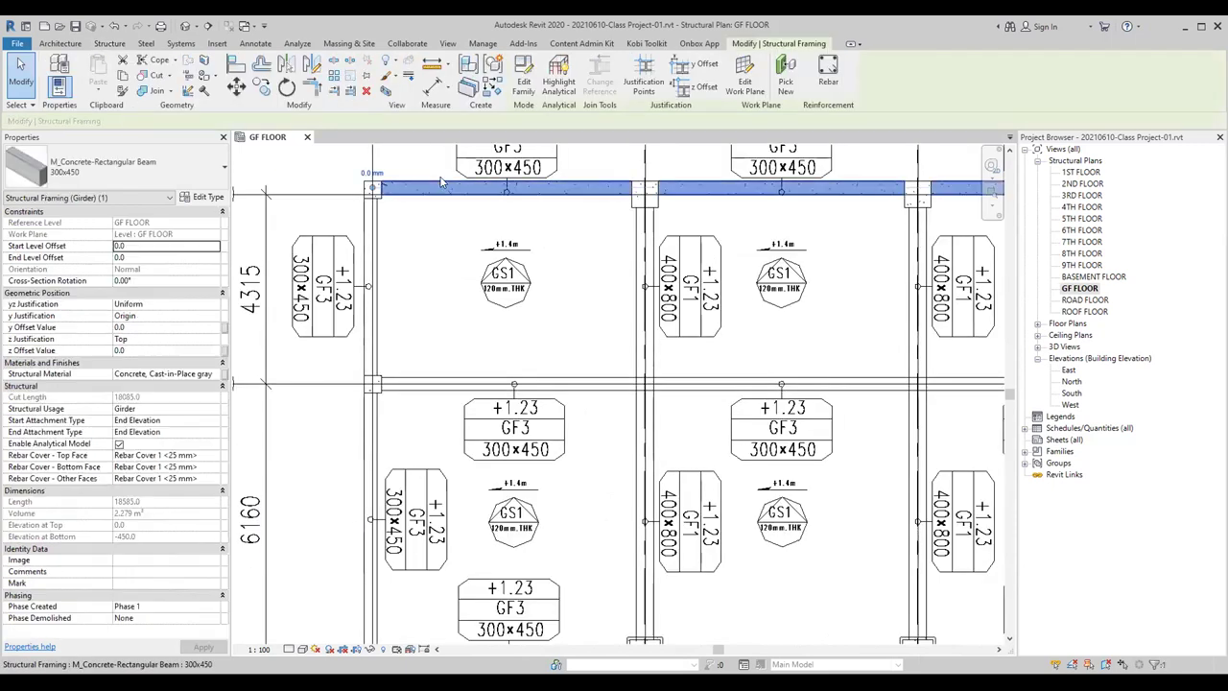
left_click(235, 88)
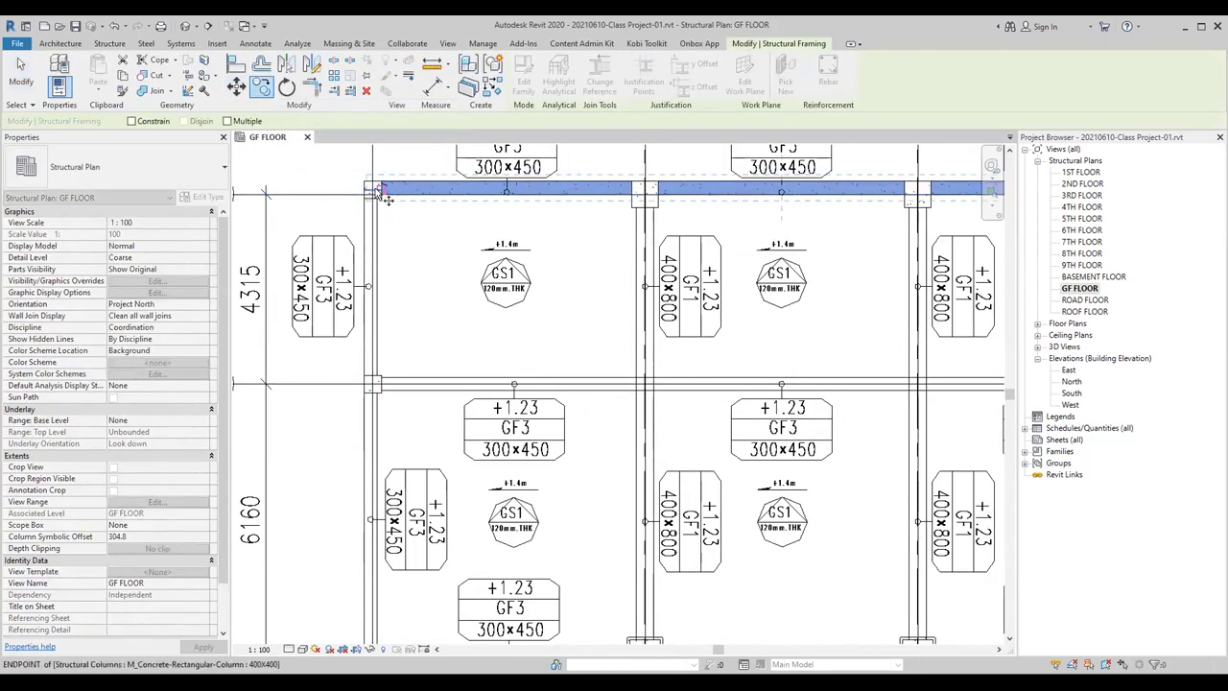
scroll(381, 199, "up", 1)
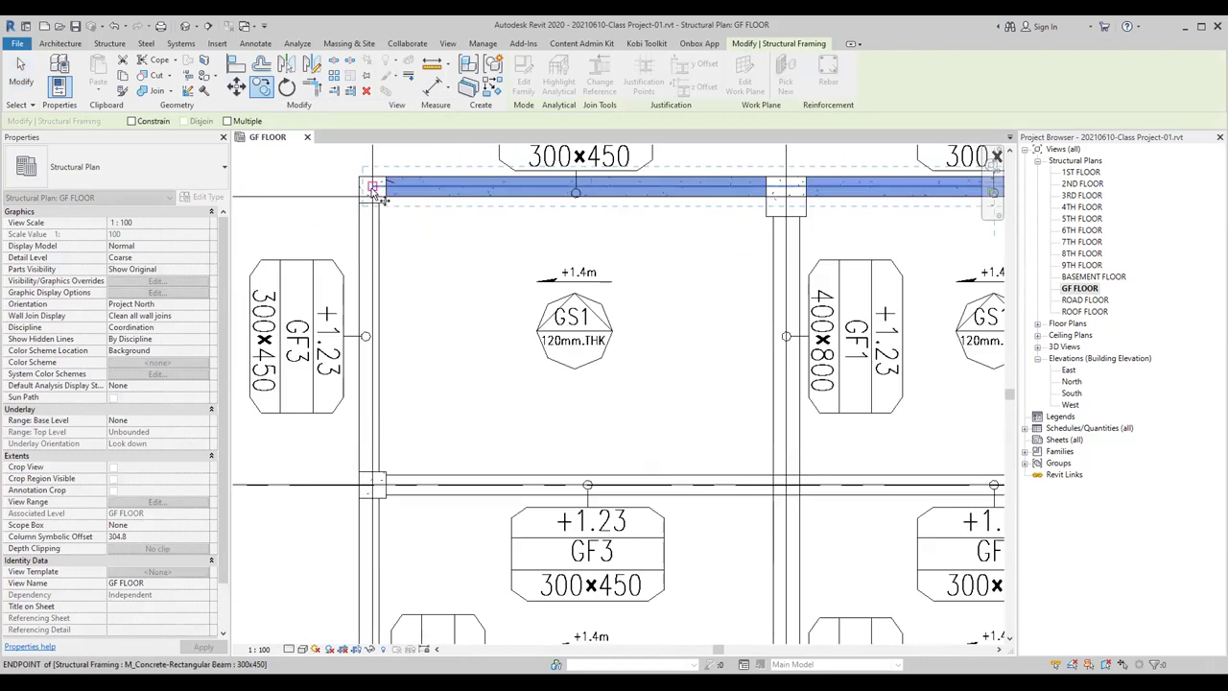
left_click(374, 189)
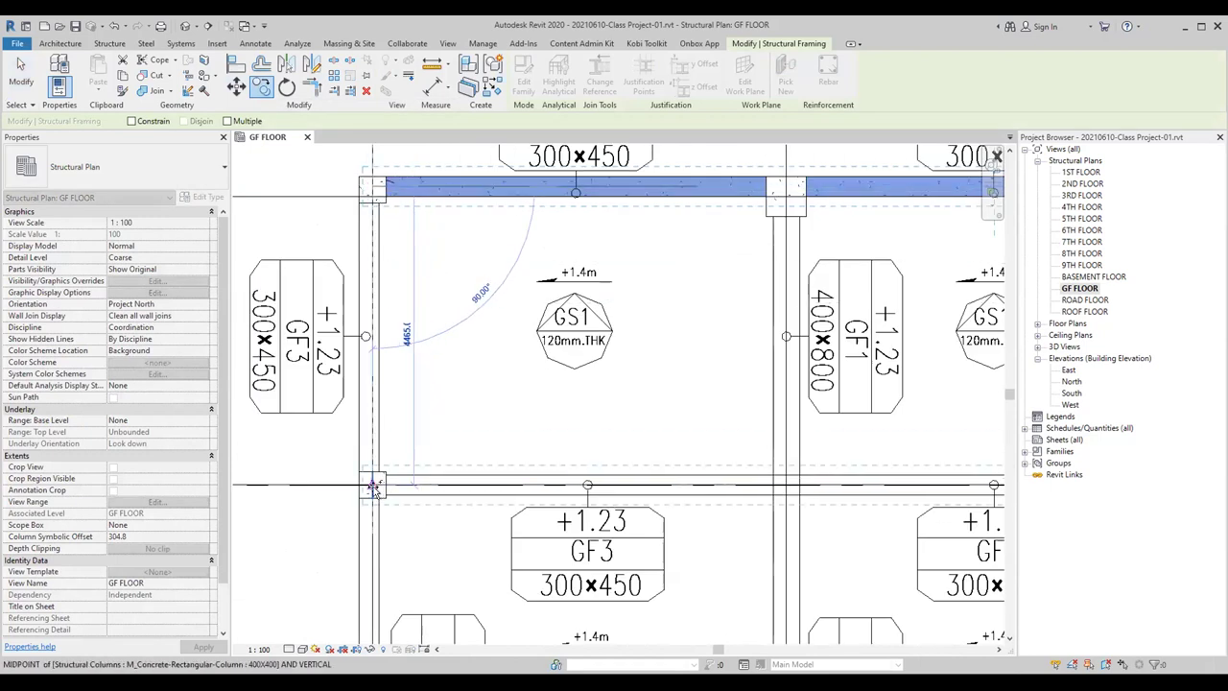
left_click(374, 486)
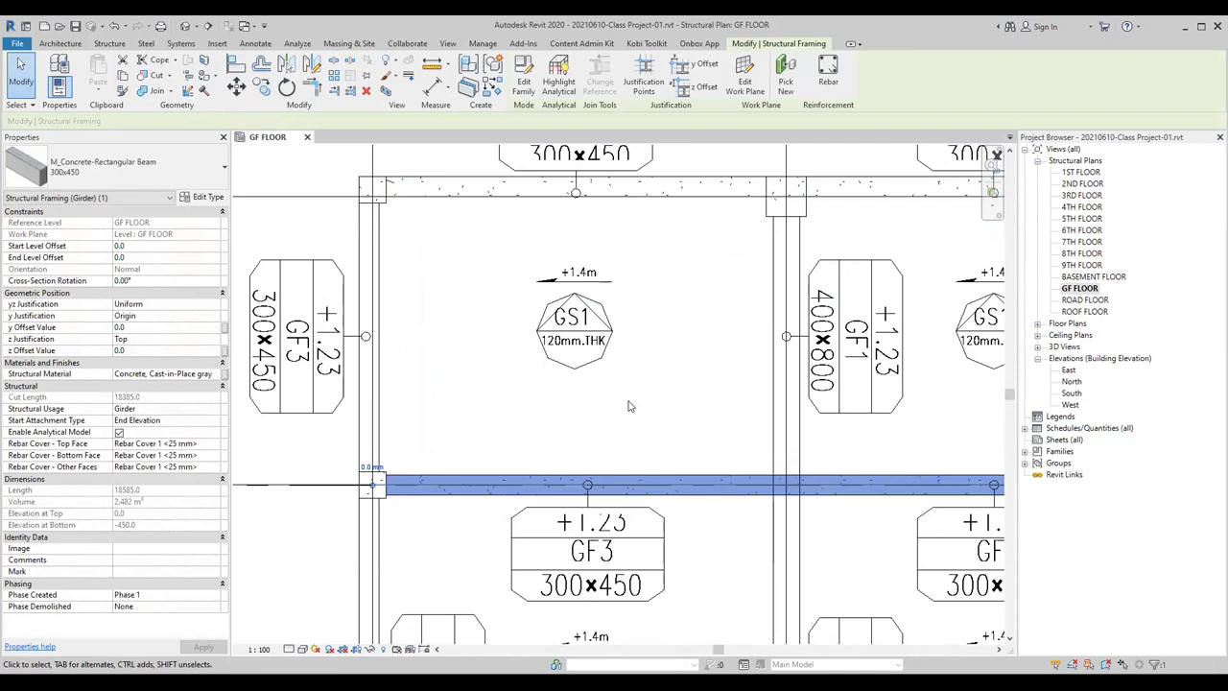
left_click(631, 400)
Step: Stretch the X3 beam's end to the corner column at Y5, making it 22900 mm long
scroll(633, 394, "down", 2)
scroll(566, 390, "up", 1)
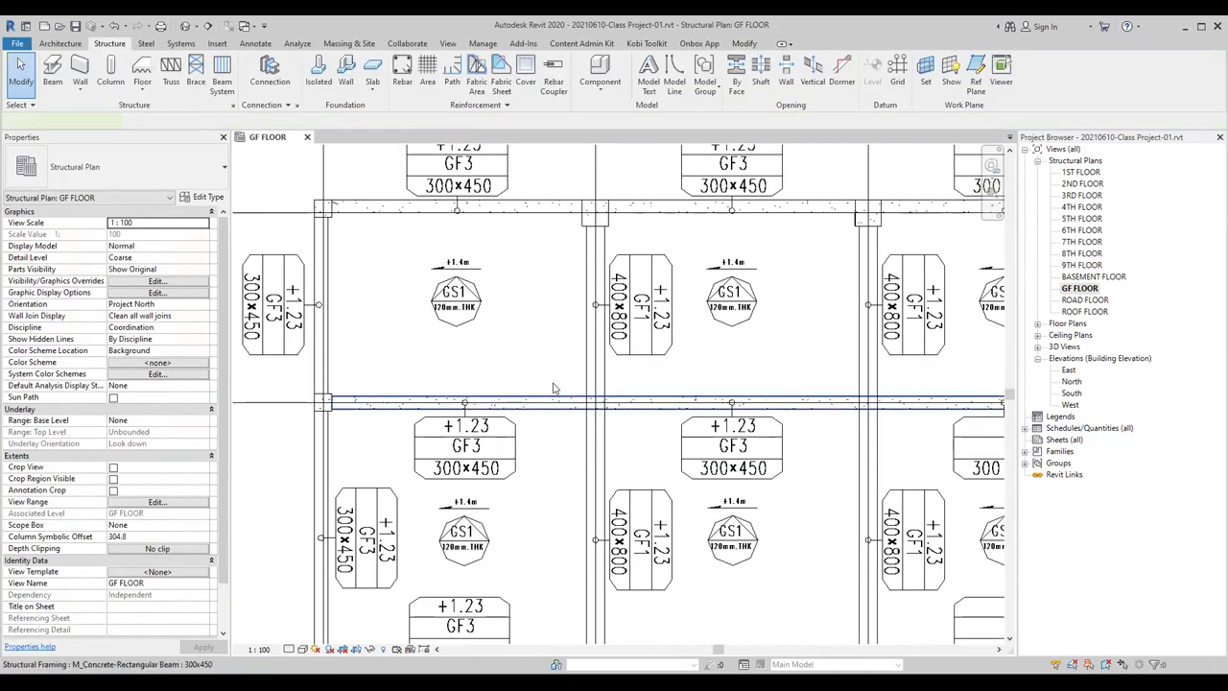
left_click(553, 387)
scroll(553, 388, "down", 2)
scroll(604, 328, "up", 2)
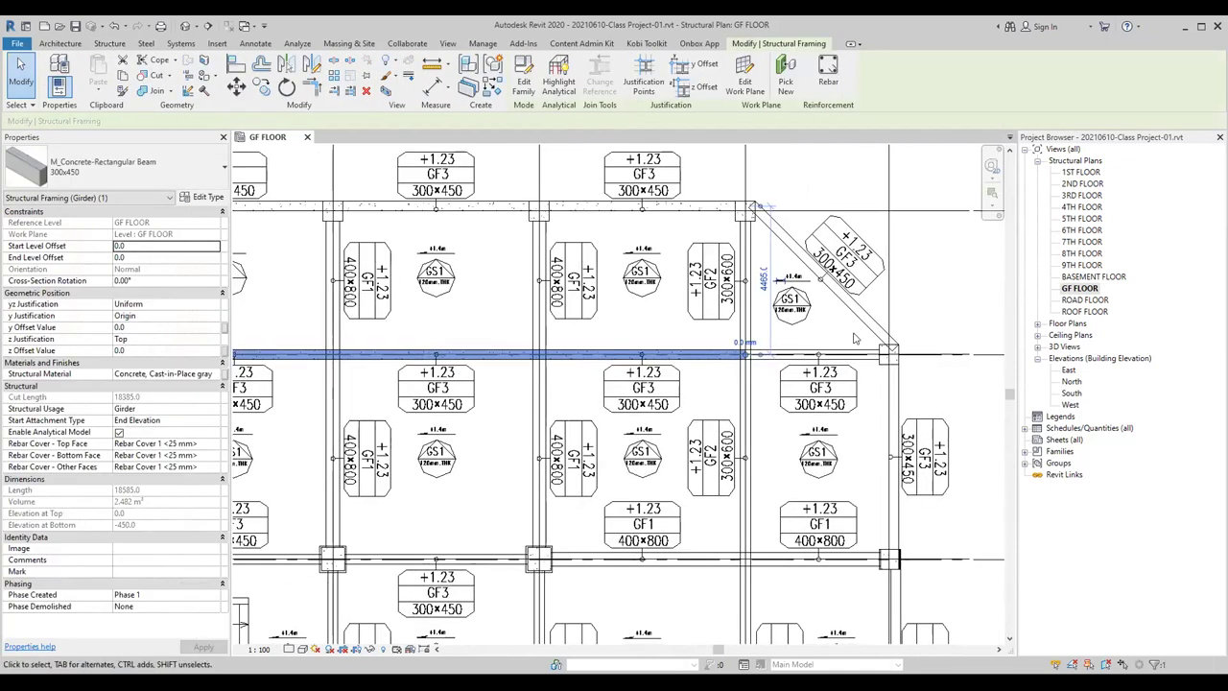
scroll(854, 339, "up", 1)
scroll(671, 357, "up", 1)
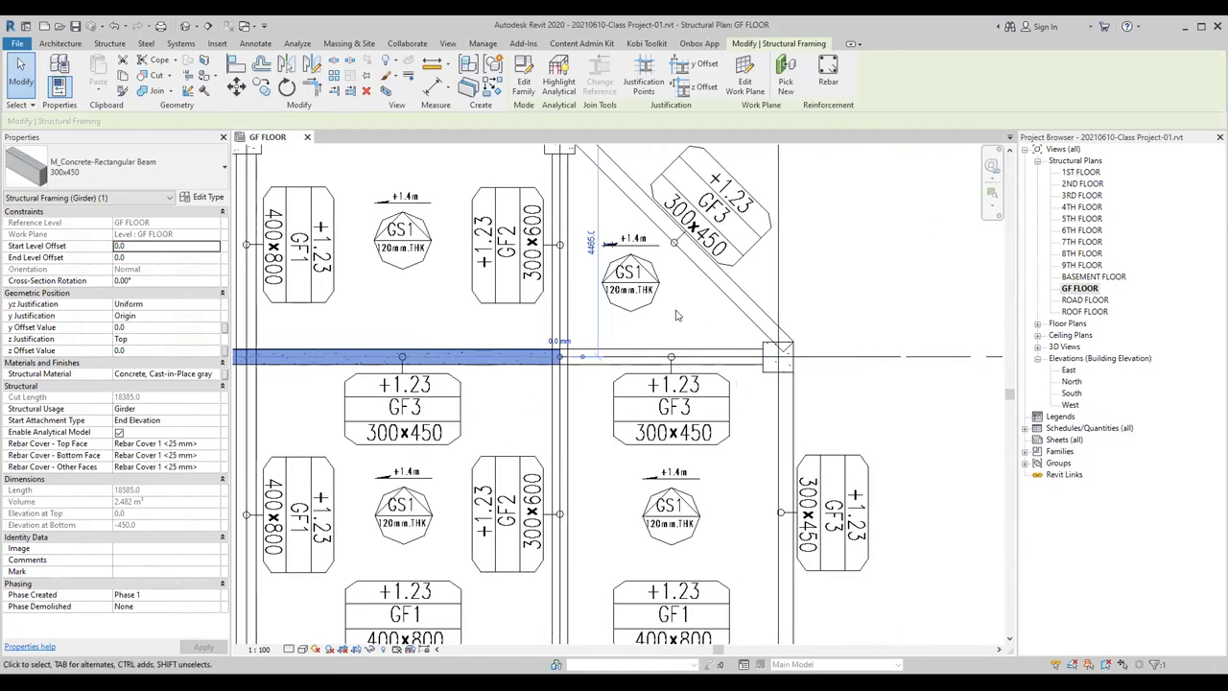
scroll(674, 310, "up", 1)
left_click_drag(498, 382, 827, 384)
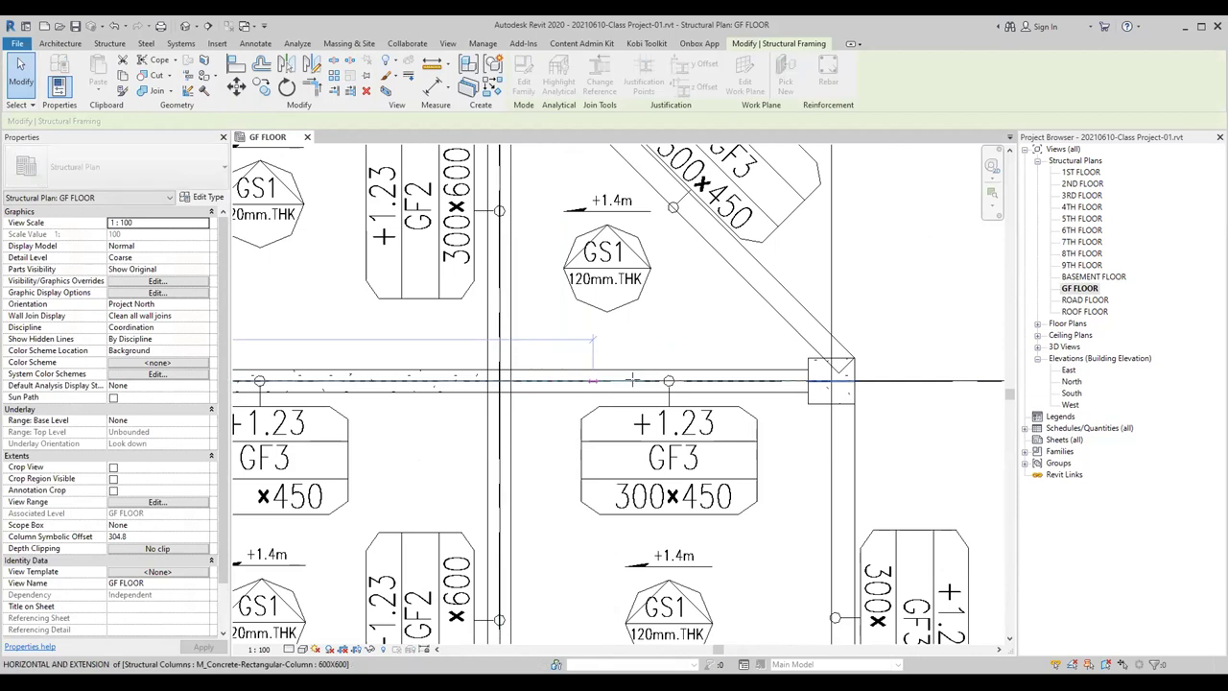
left_click(825, 388)
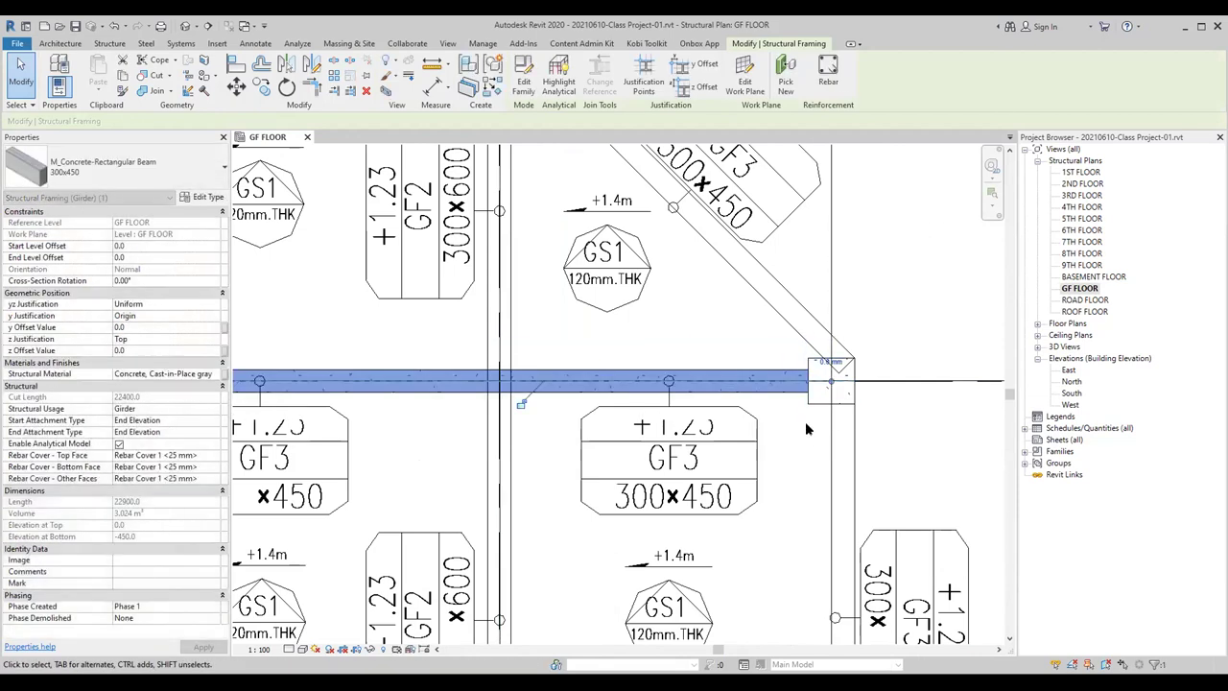
right_click(815, 386)
left_click(854, 95)
Step: Move the extended beam from grid X3 down onto the lower grid line
scroll(683, 398, "down", 2)
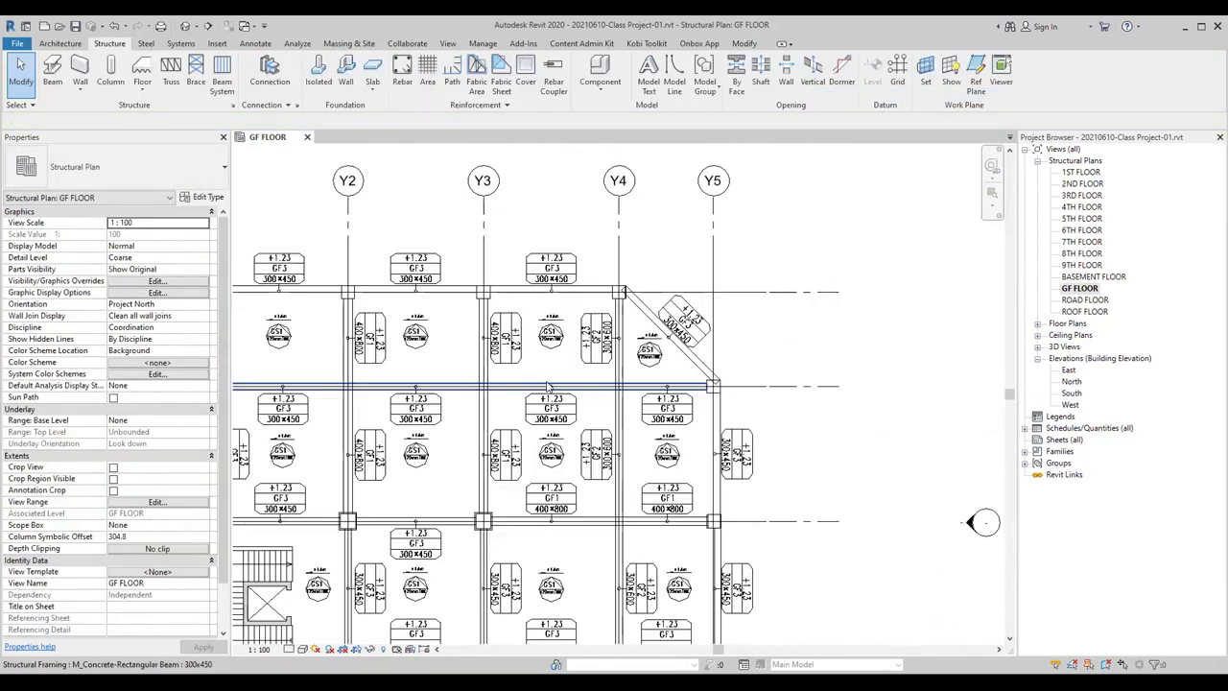
left_click(683, 386)
mouse_move(414, 426)
middle_mouse_down()
mouse_move(707, 409)
mouse_move(585, 417)
middle_mouse_up()
key("Escape")
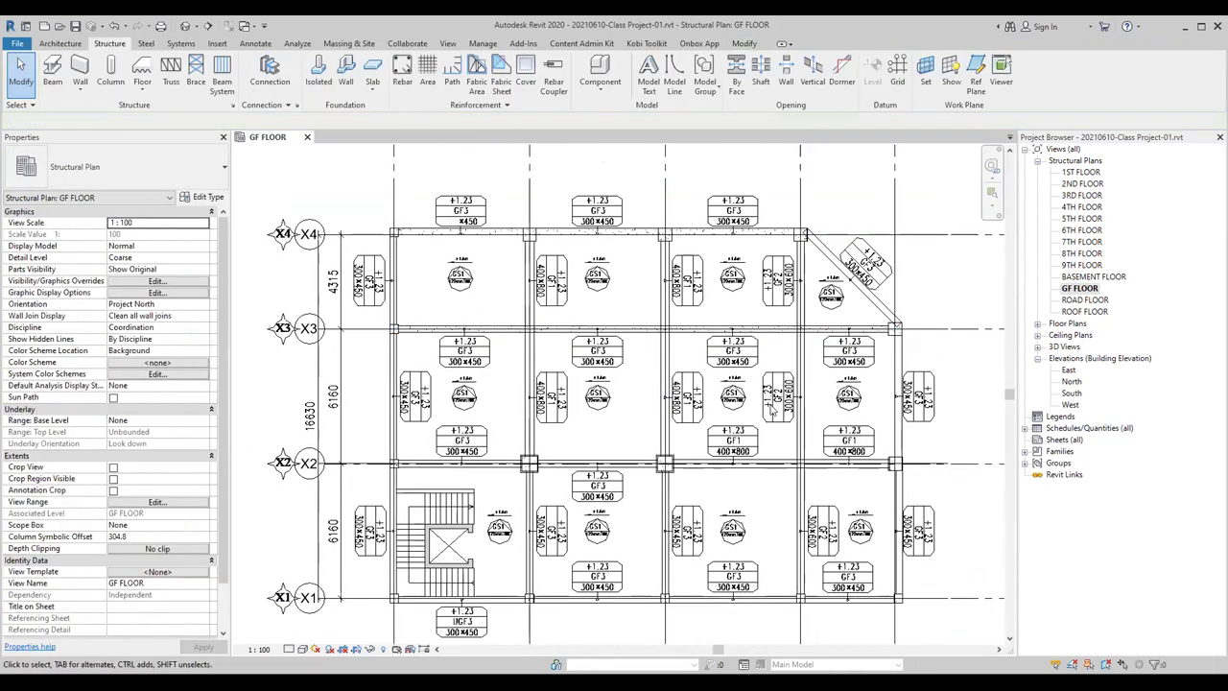
scroll(480, 459, "up", 2)
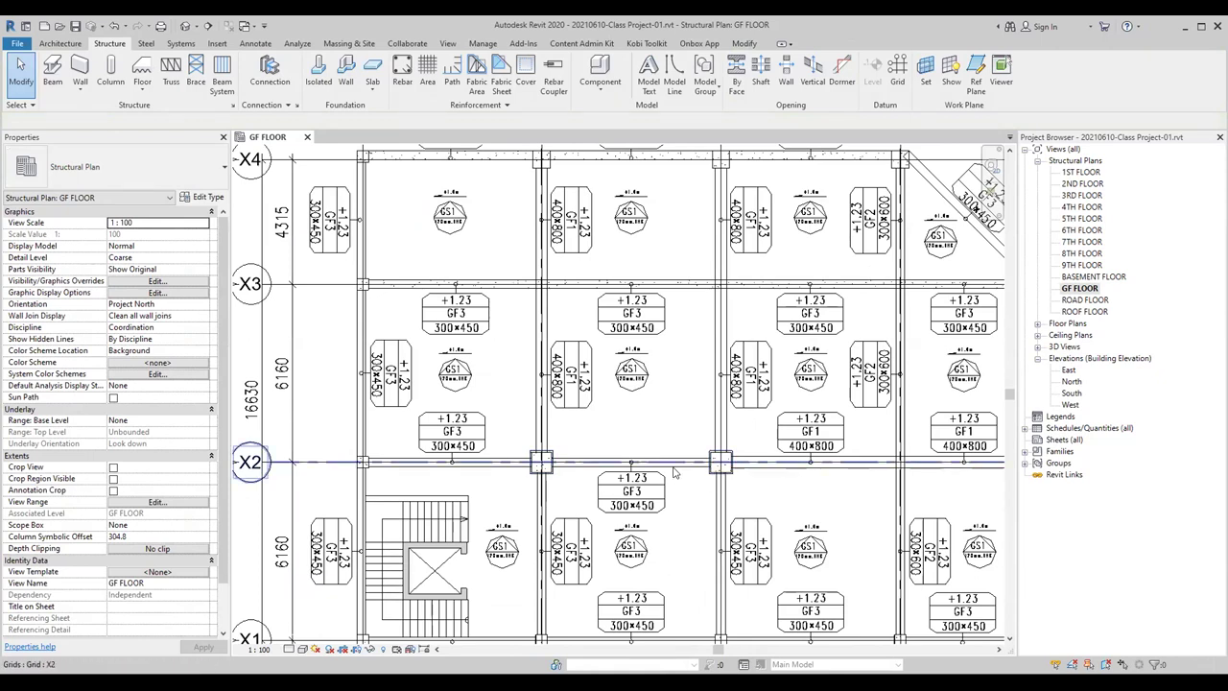
middle_click_drag(836, 456, 754, 459)
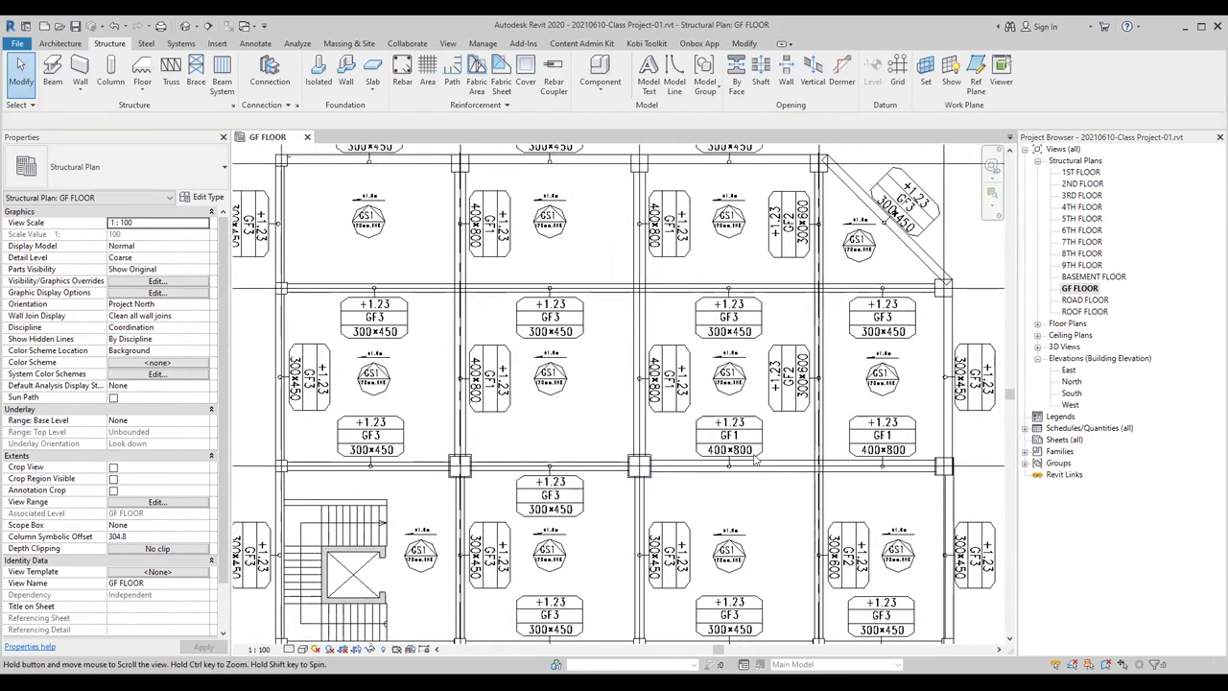
left_click(598, 280)
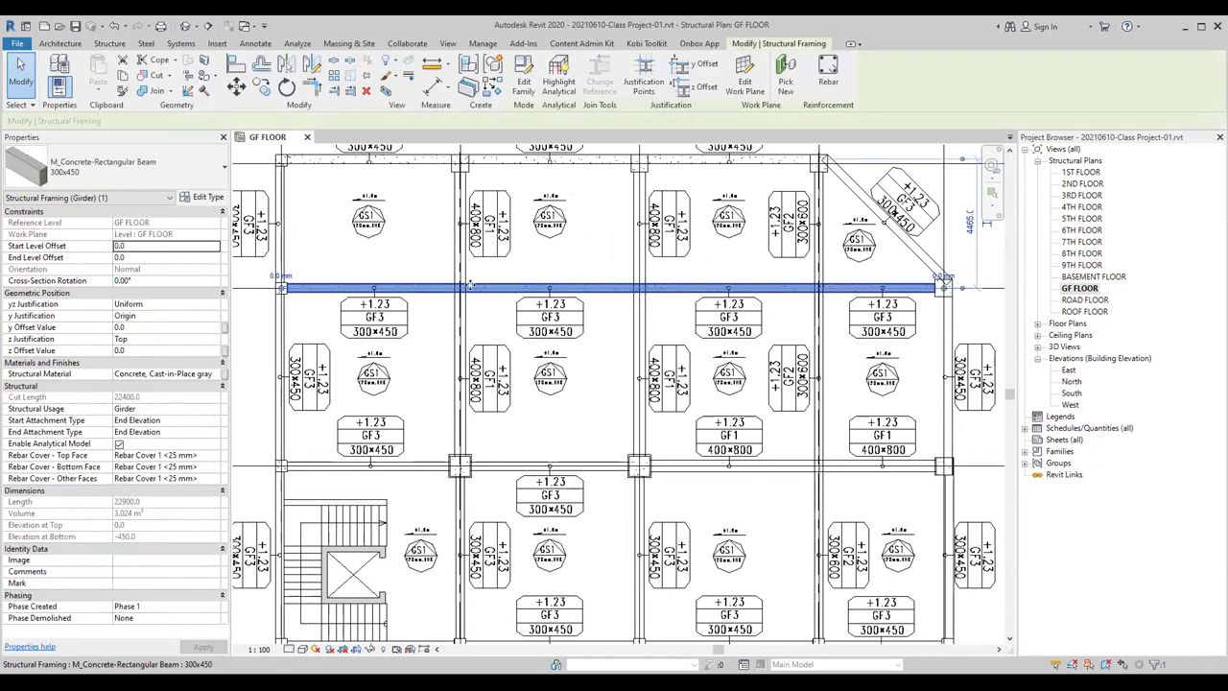
left_click(261, 88)
scroll(284, 290, "up", 2)
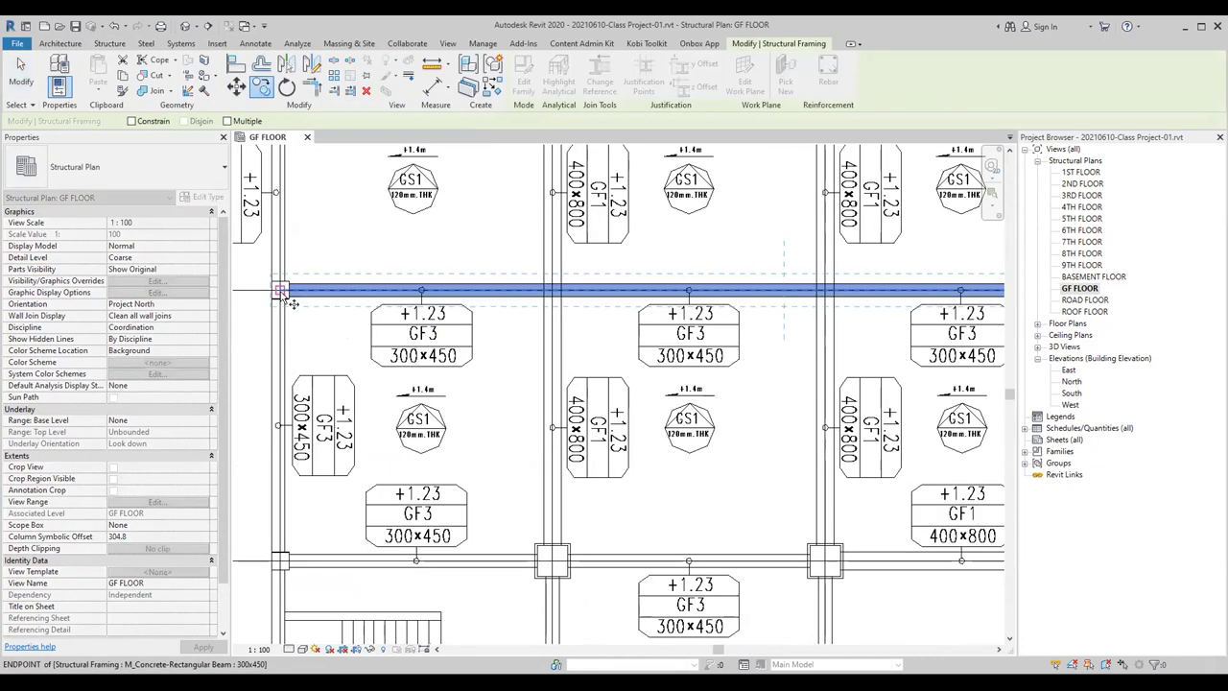
left_click(281, 561)
scroll(291, 566, "down", 2)
scroll(291, 566, "down", 2)
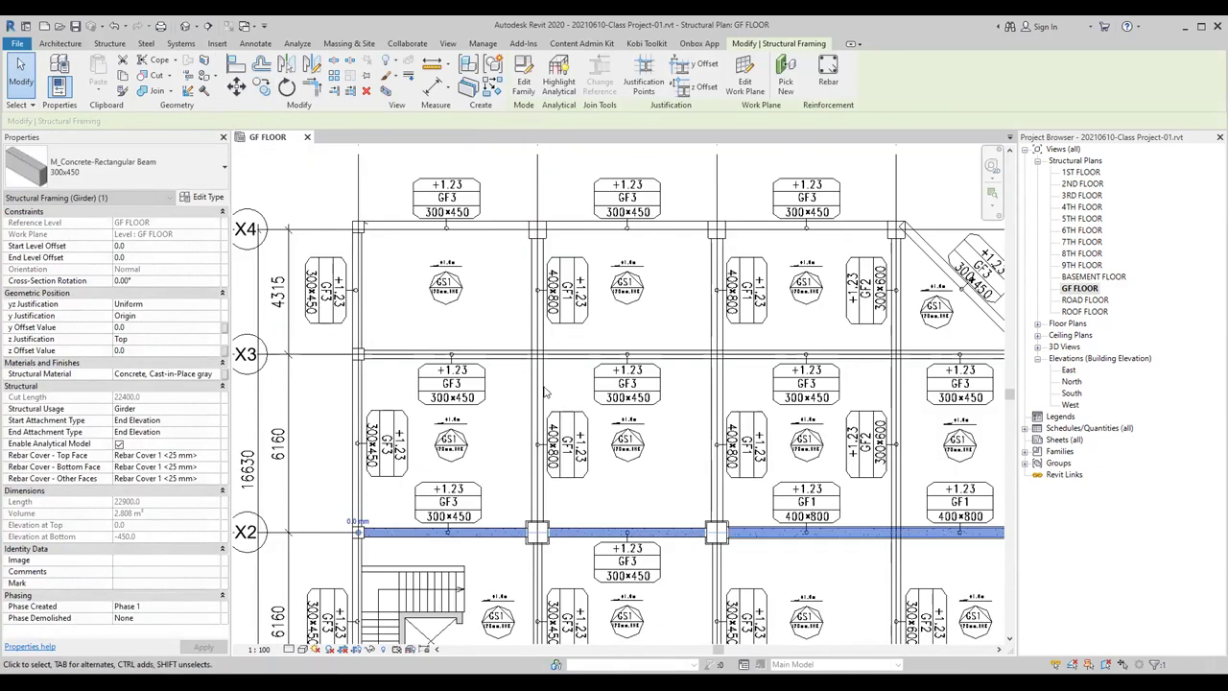
scroll(674, 436, "up", 1)
scroll(674, 436, "down", 1)
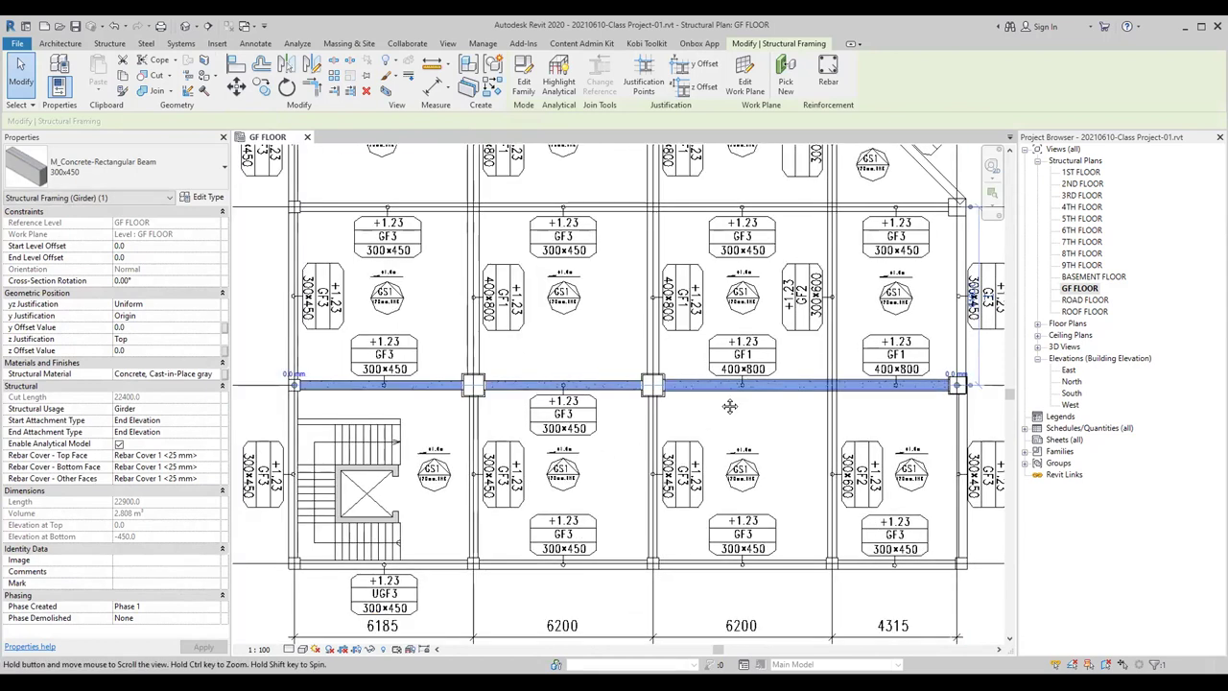
scroll(525, 535, "up", 1)
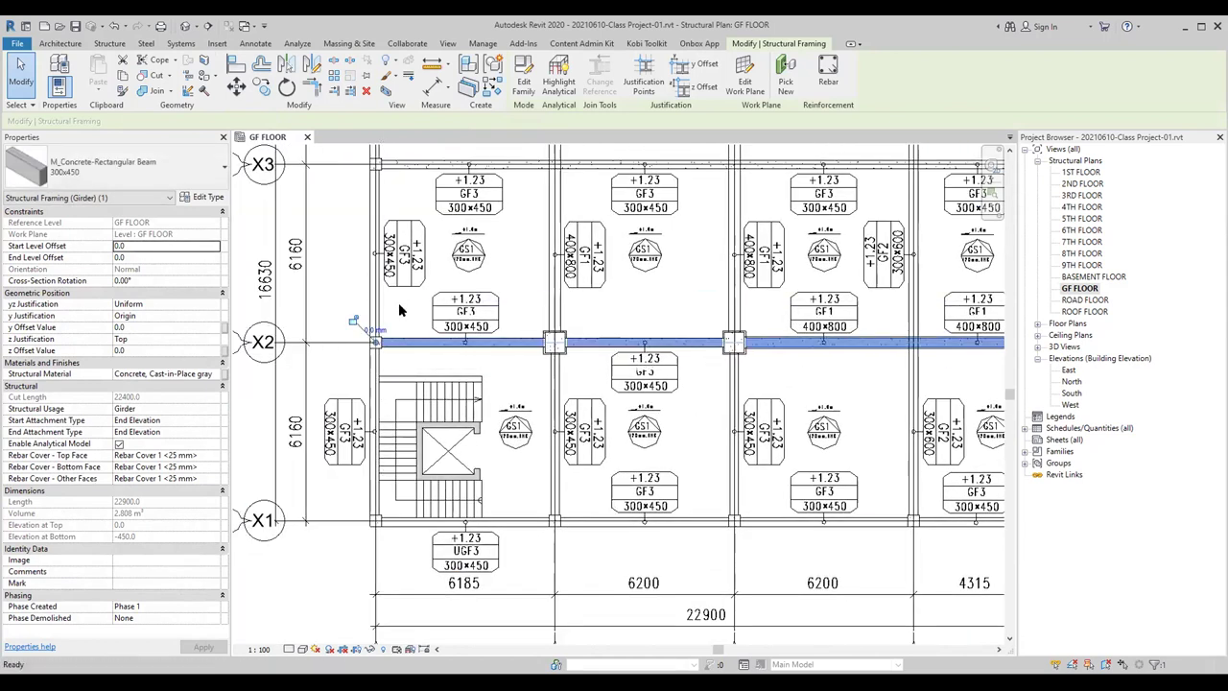
Step: Copy the X2 beam from its left end onto grid X1 at the column midpoint
left_click(403, 310)
left_click(406, 341)
left_click_drag(406, 340, 388, 348)
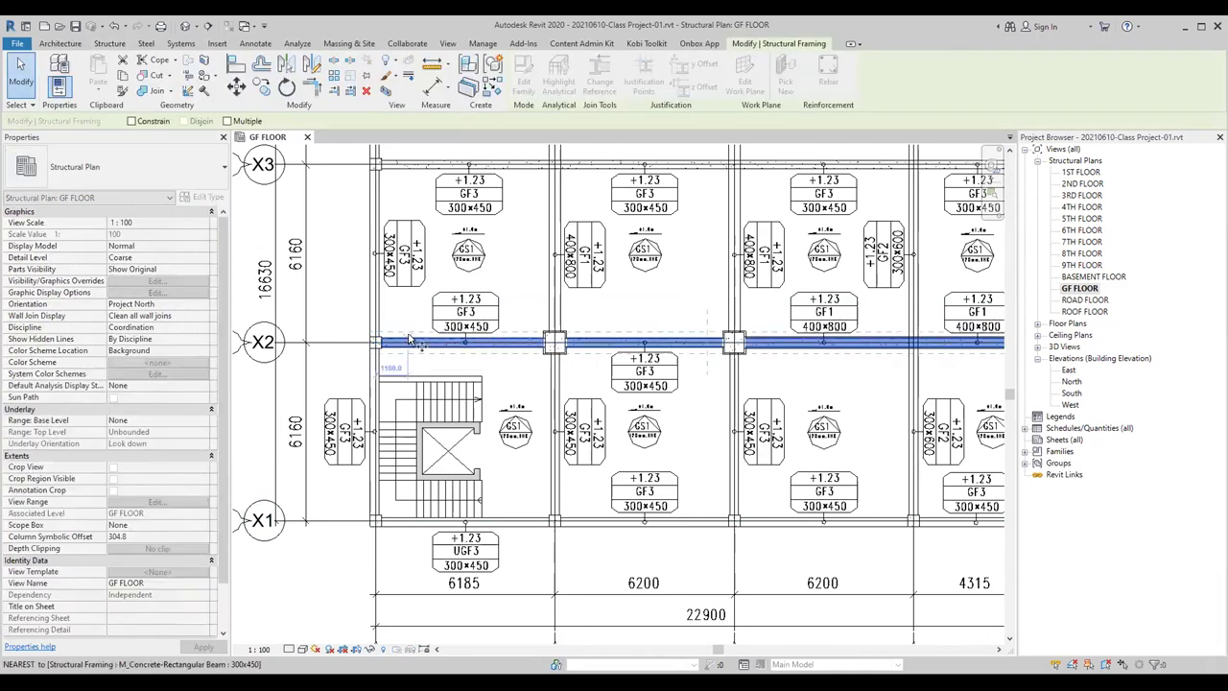
scroll(389, 345, "up", 1)
scroll(374, 353, "up", 2)
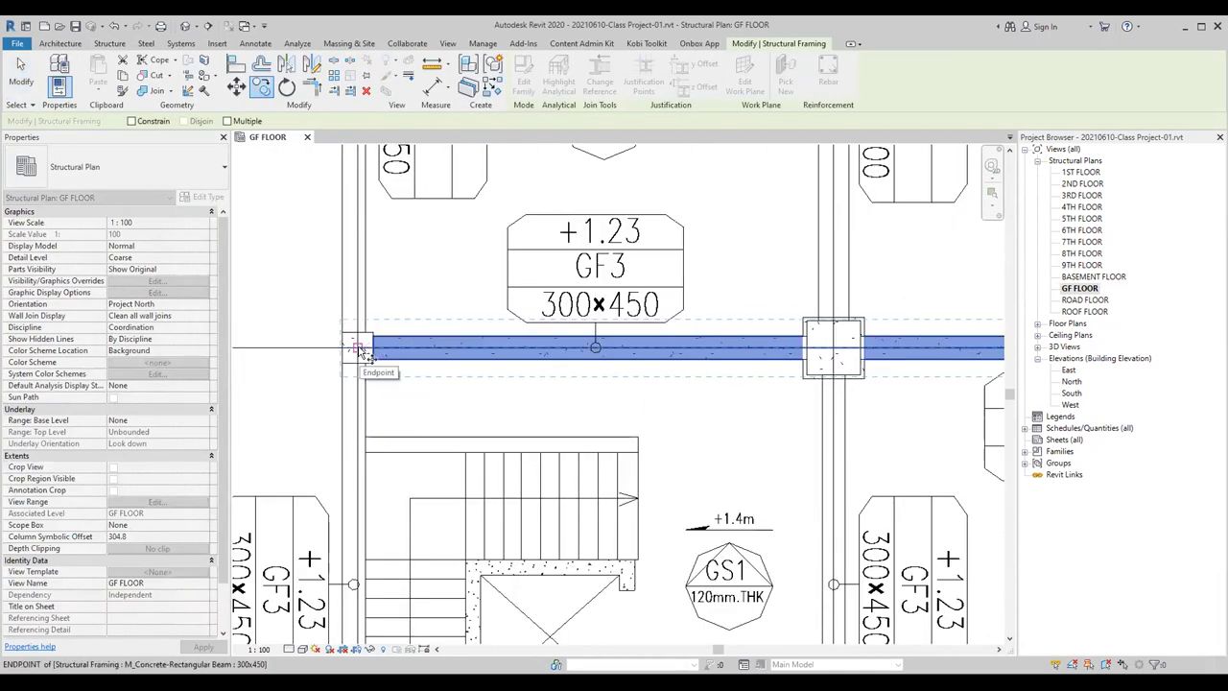
left_click(362, 353)
scroll(362, 353, "down", 2)
middle_click_drag(365, 537, 366, 381)
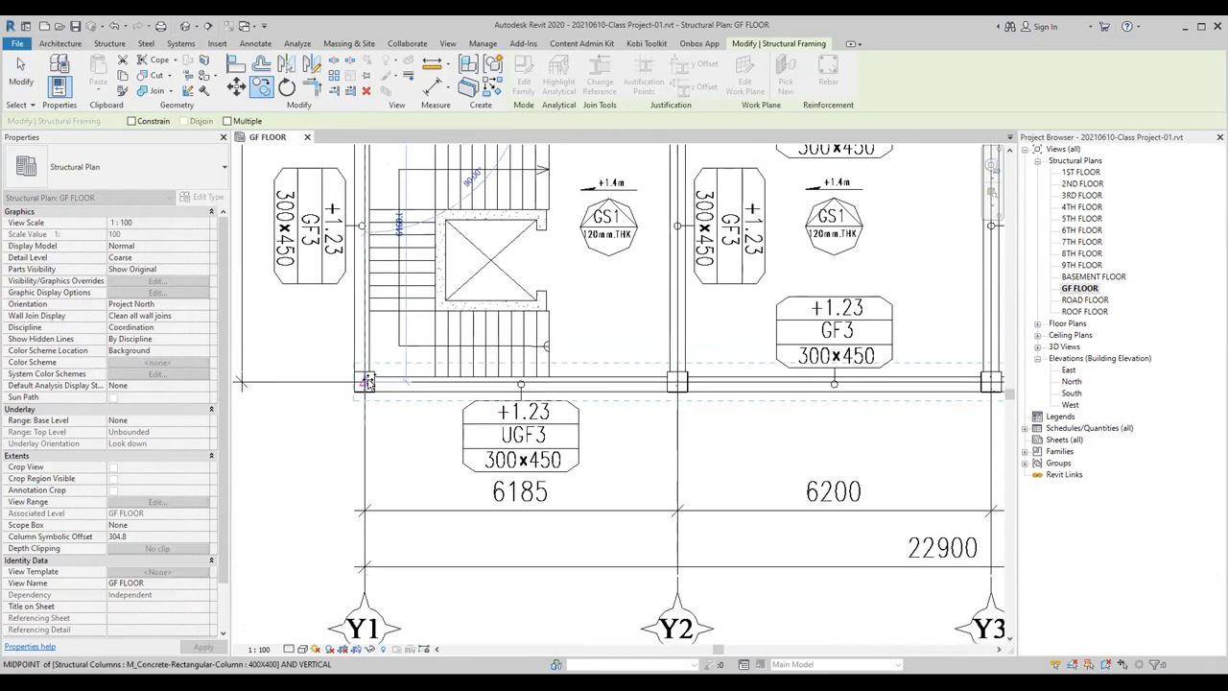
left_click(364, 410)
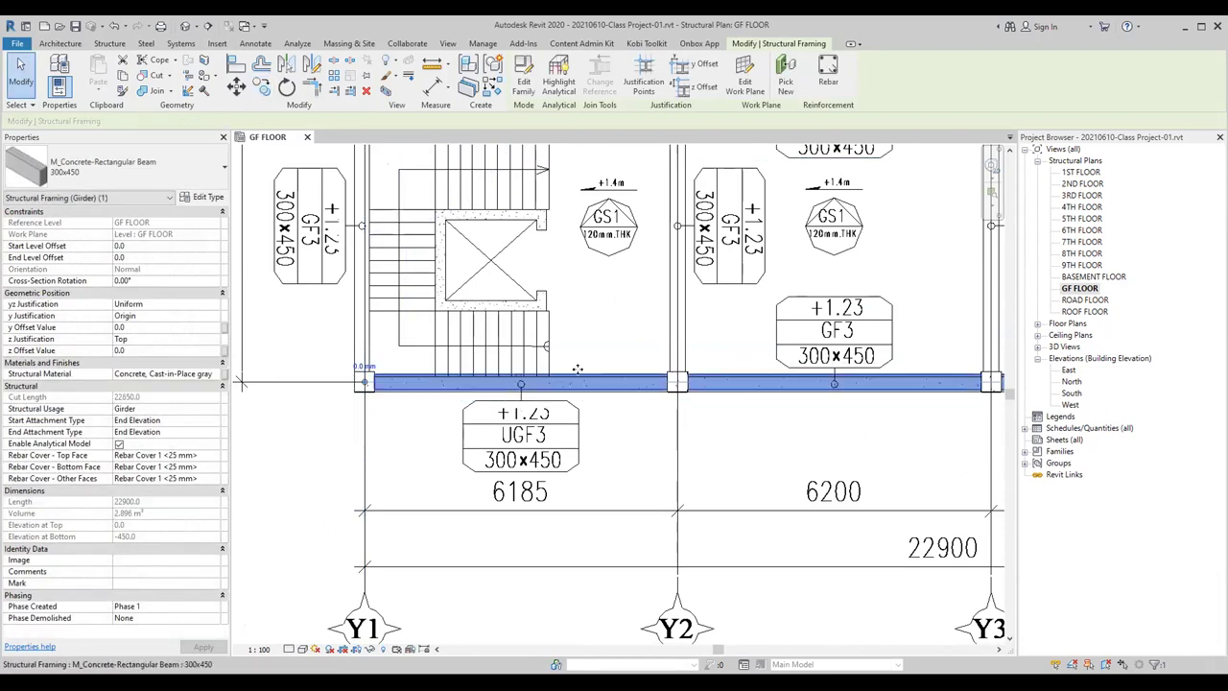
left_click(598, 336)
scroll(576, 365, "up", 1)
scroll(585, 386, "up", 1)
scroll(480, 384, "up", 1)
scroll(470, 386, "up", 1)
scroll(470, 387, "up", 1)
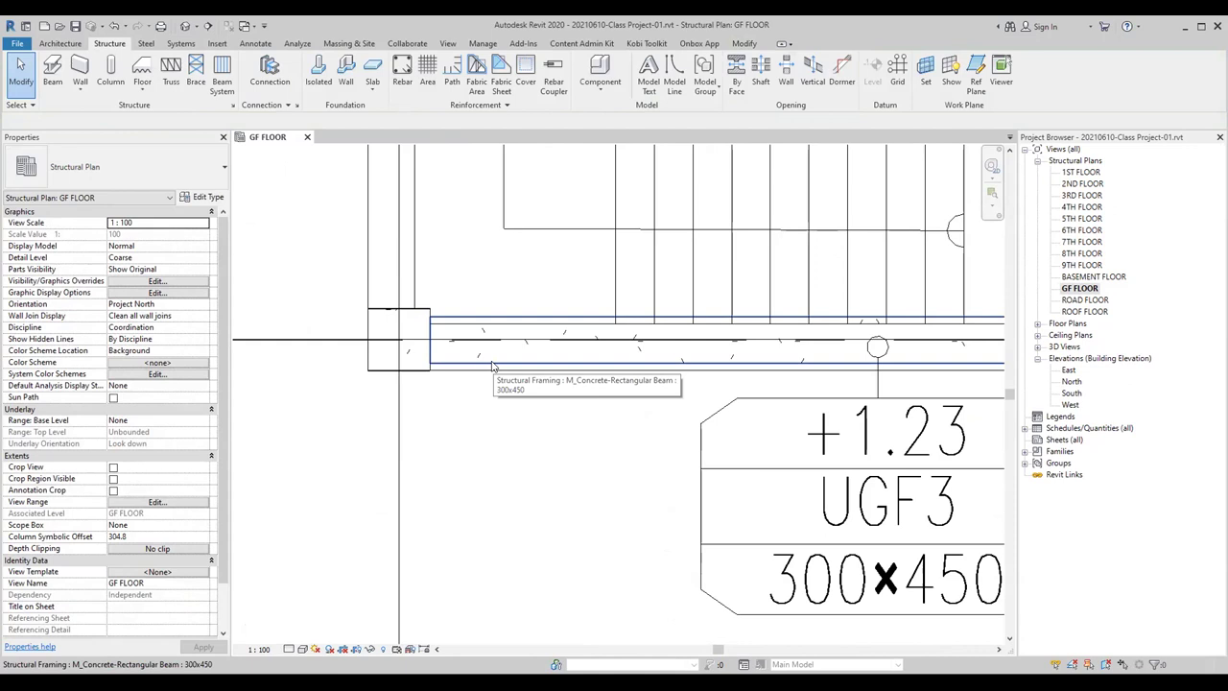
key("a")
key("l")
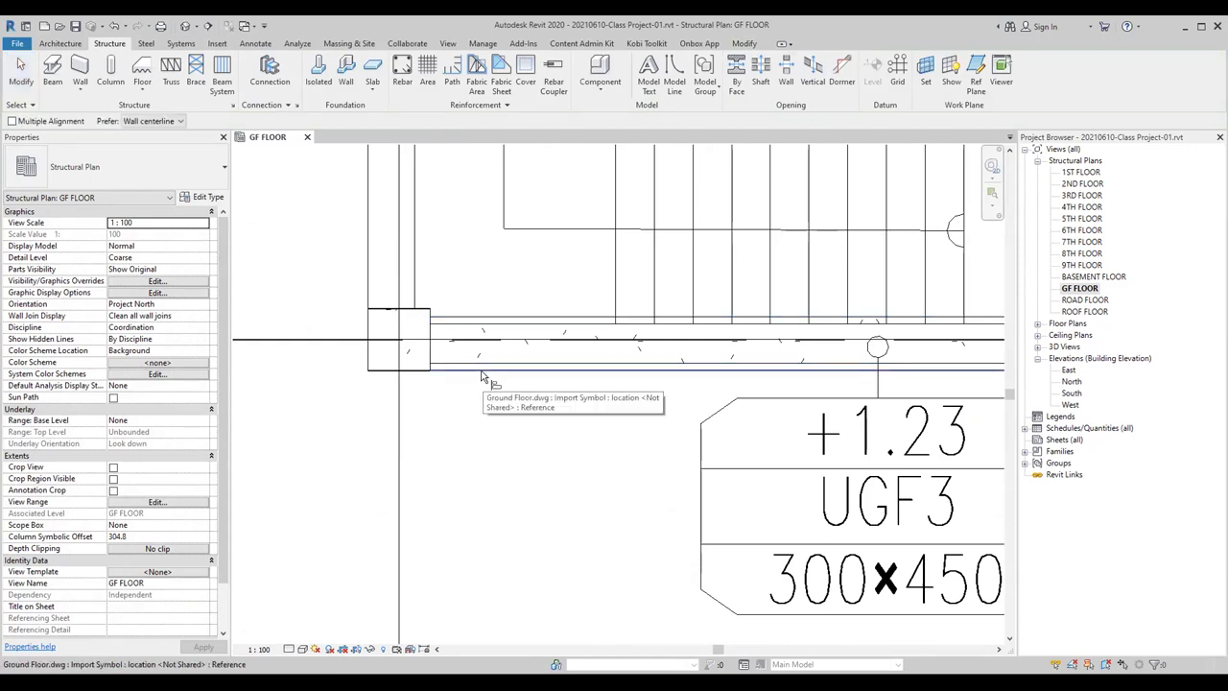
left_click(484, 367)
right_click(468, 439)
left_click(498, 445)
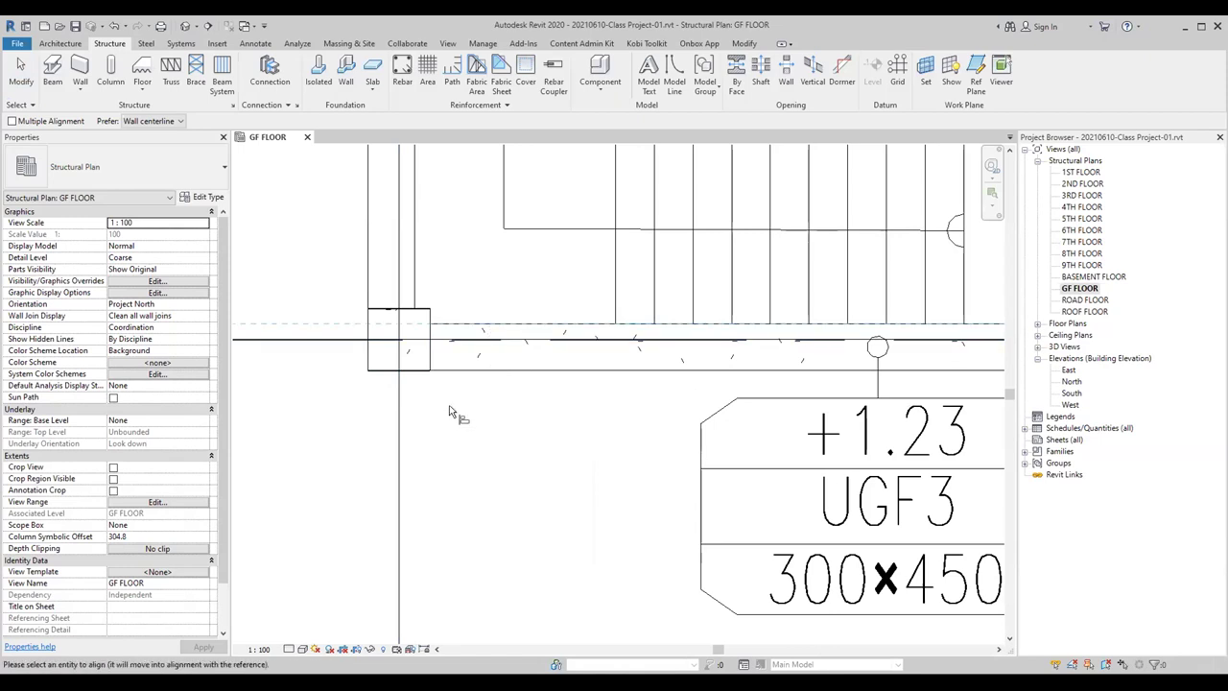
key("Escape")
left_click(476, 370)
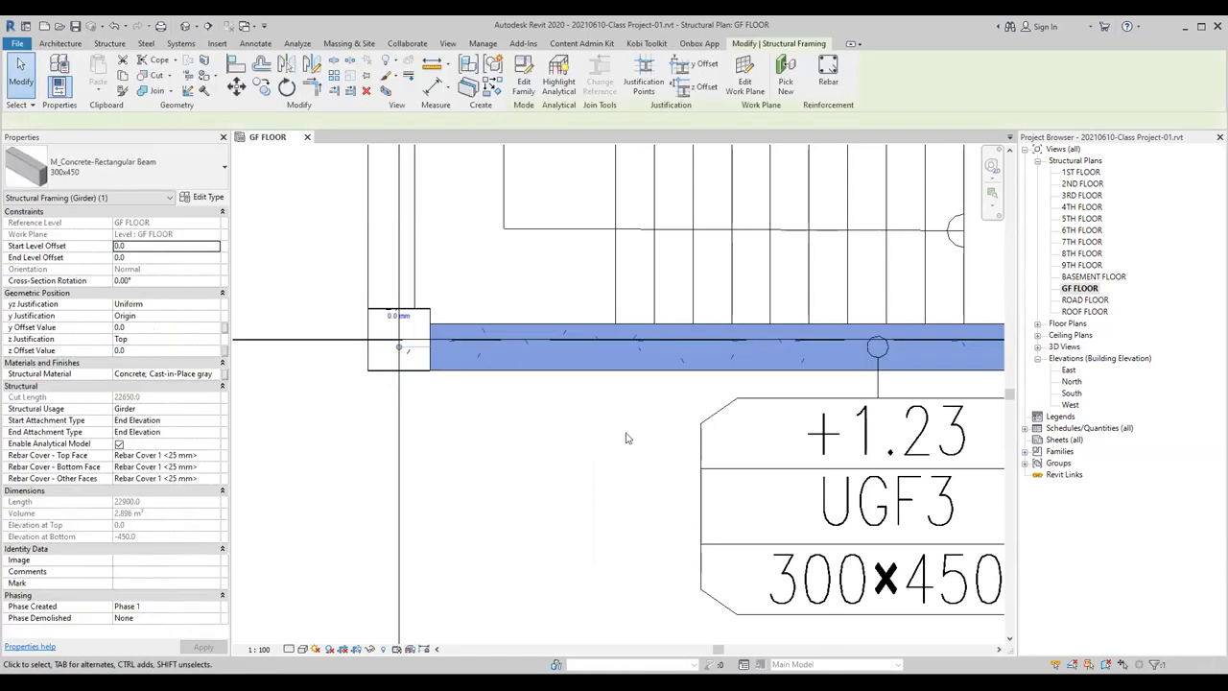
scroll(626, 439, "down", 2)
scroll(379, 499, "down", 2)
scroll(729, 482, "down", 2)
scroll(707, 381, "down", 1)
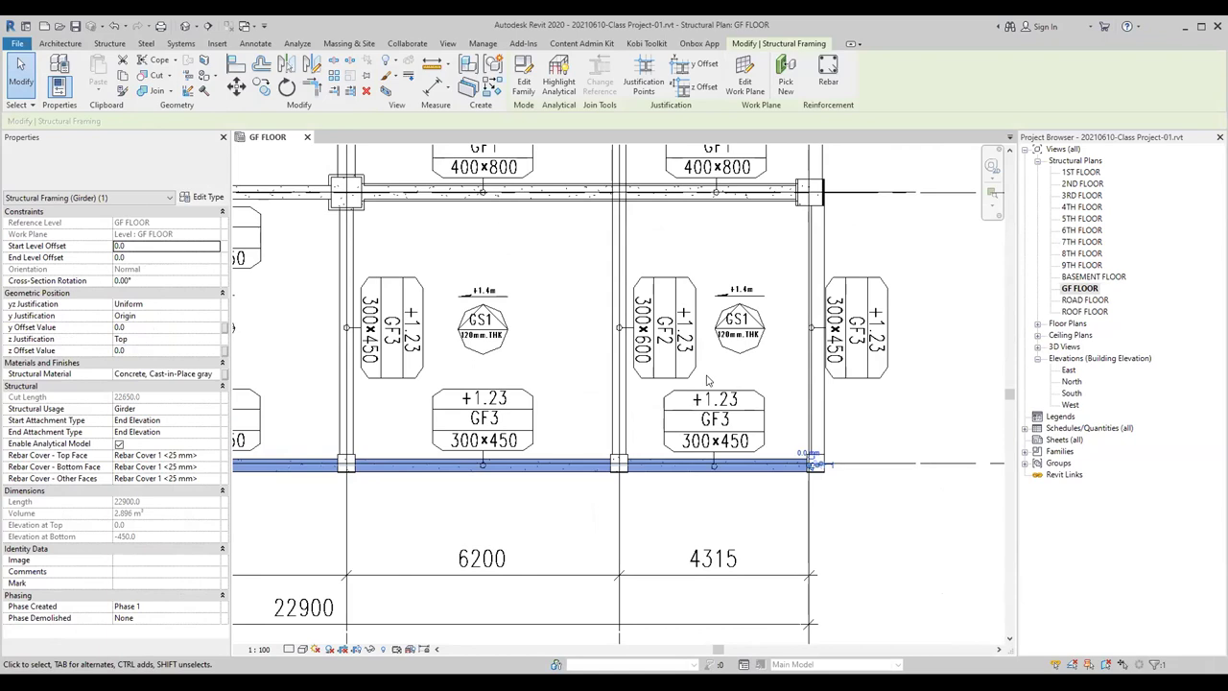
mouse_move(887, 414)
middle_mouse_down()
mouse_move(687, 291)
mouse_move(755, 360)
middle_mouse_up()
left_click(687, 291)
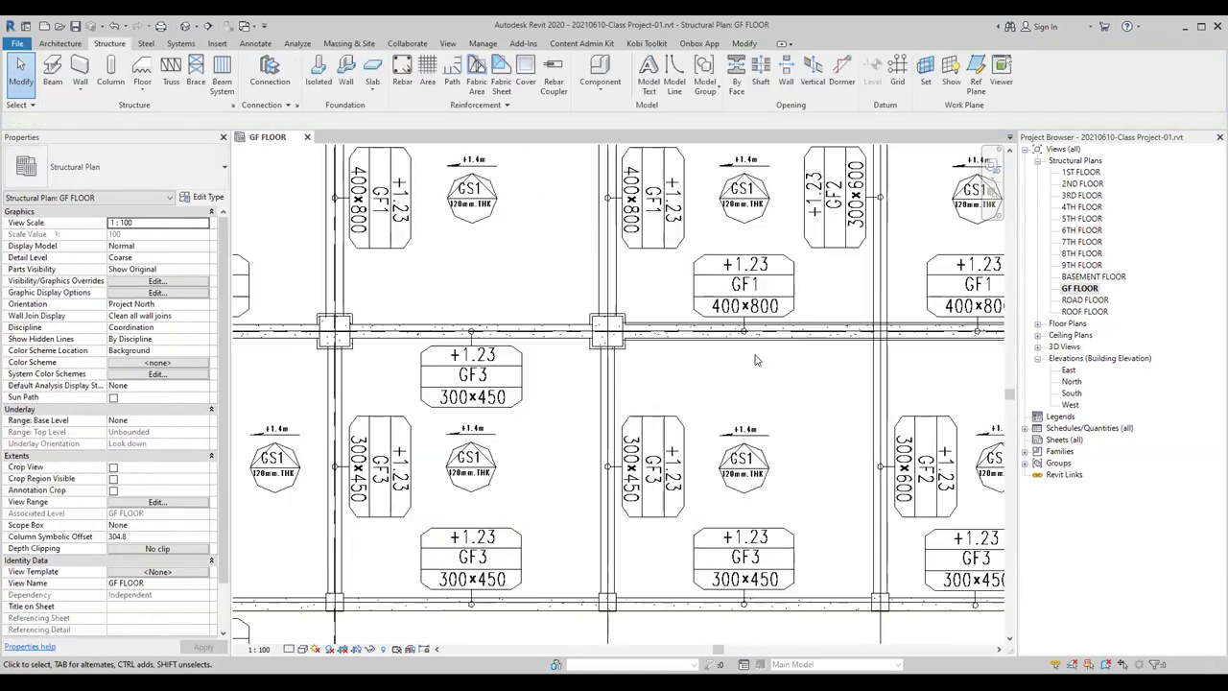
scroll(717, 366, "down", 1)
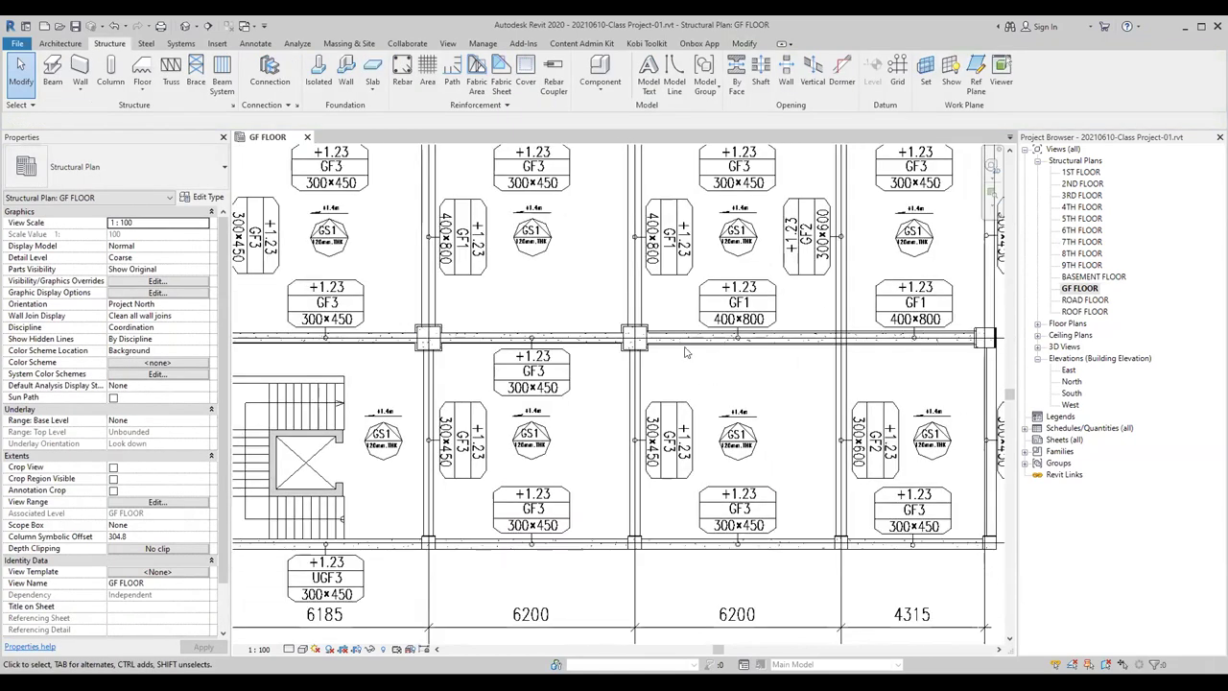
middle_click_drag(614, 320, 624, 356)
left_click(280, 374)
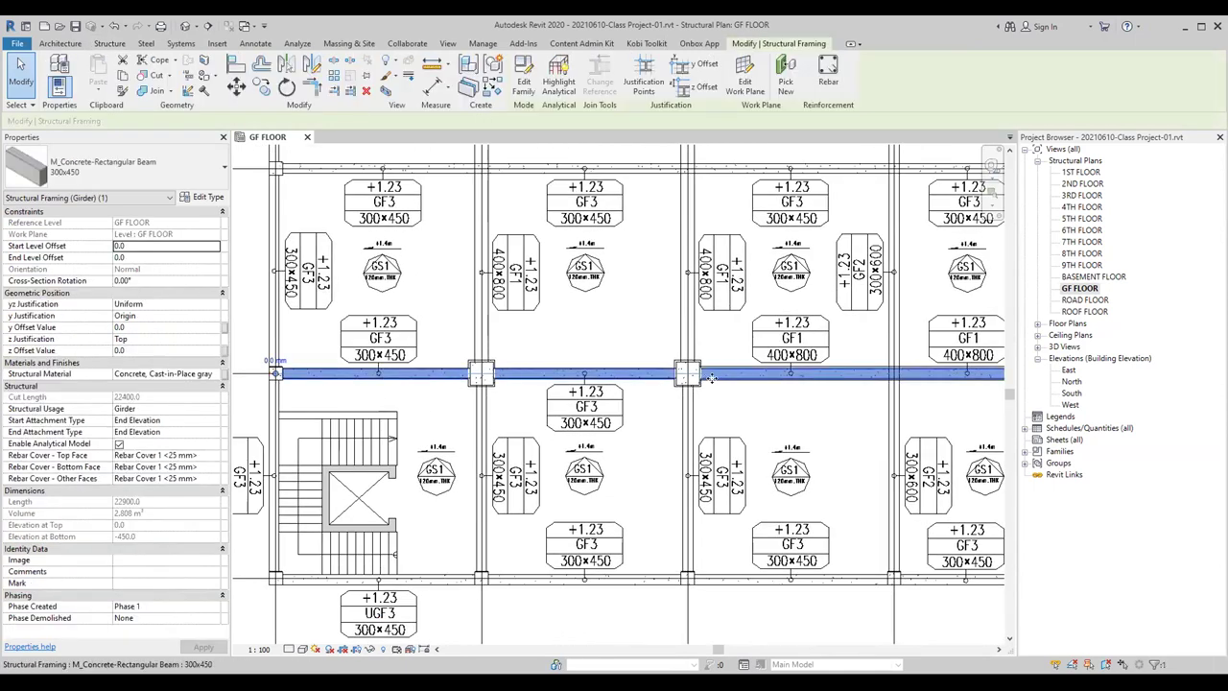
middle_click_drag(962, 372, 692, 388)
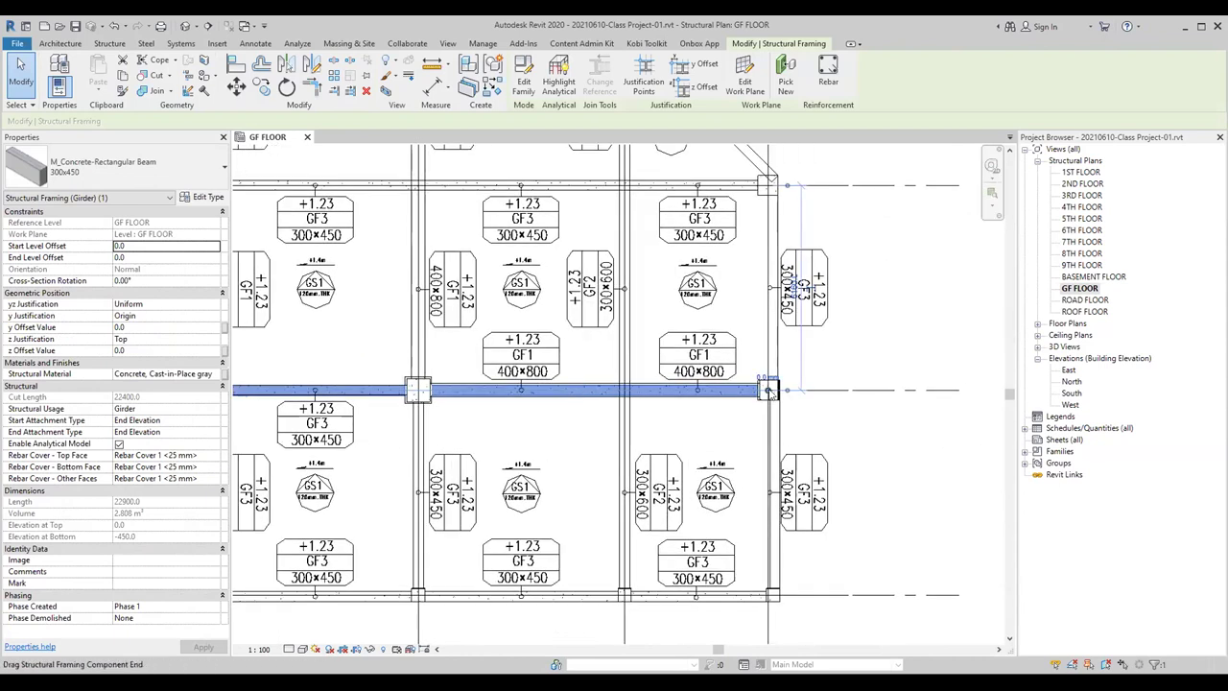
scroll(633, 401, "down", 2)
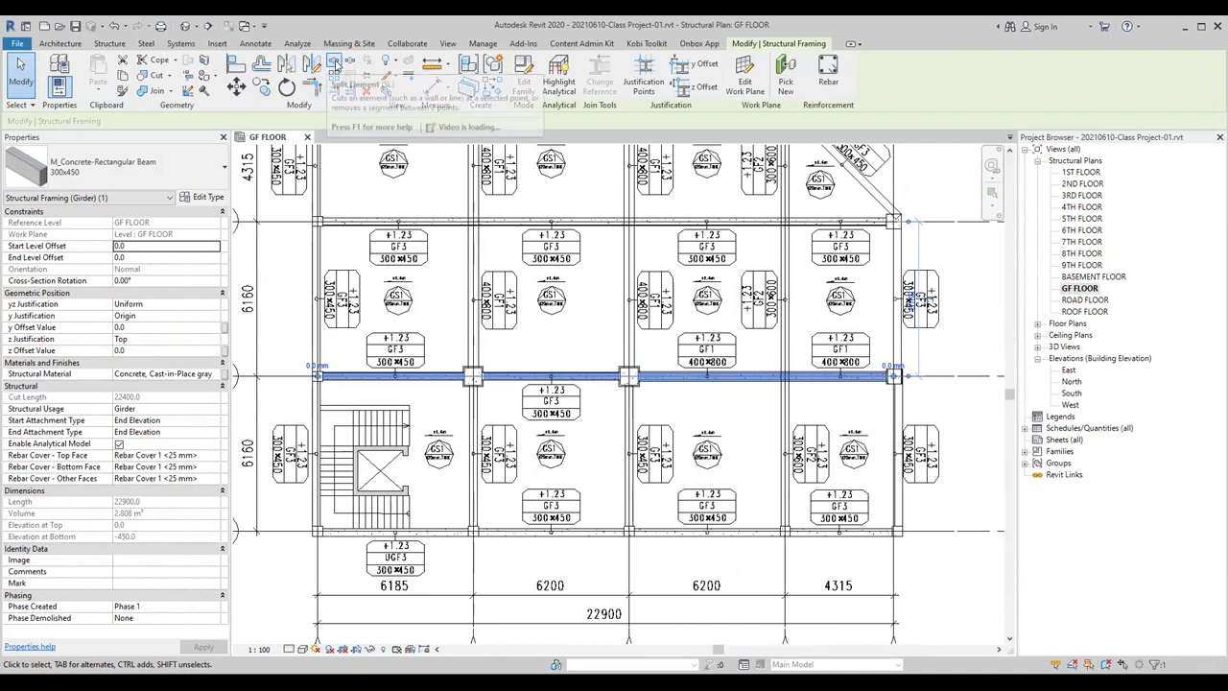
Step: Exit split mode and stretch the right-hand beam's left end to the column midpoint
left_click(335, 64)
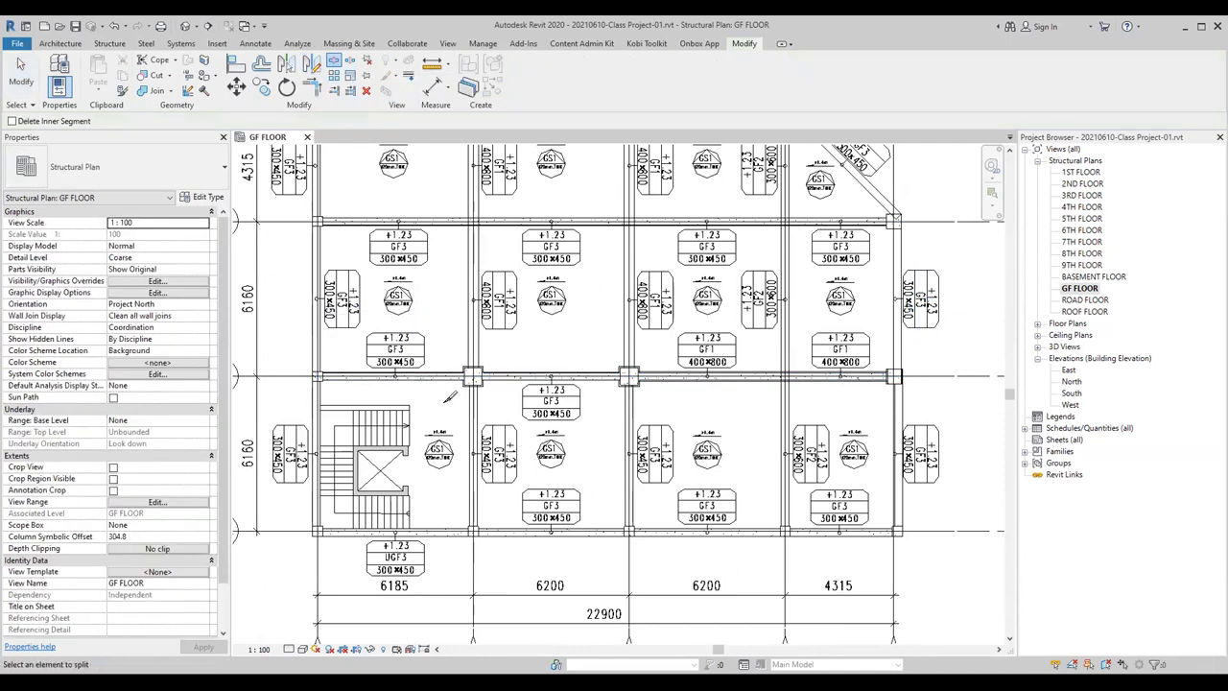
scroll(445, 406, "up", 2)
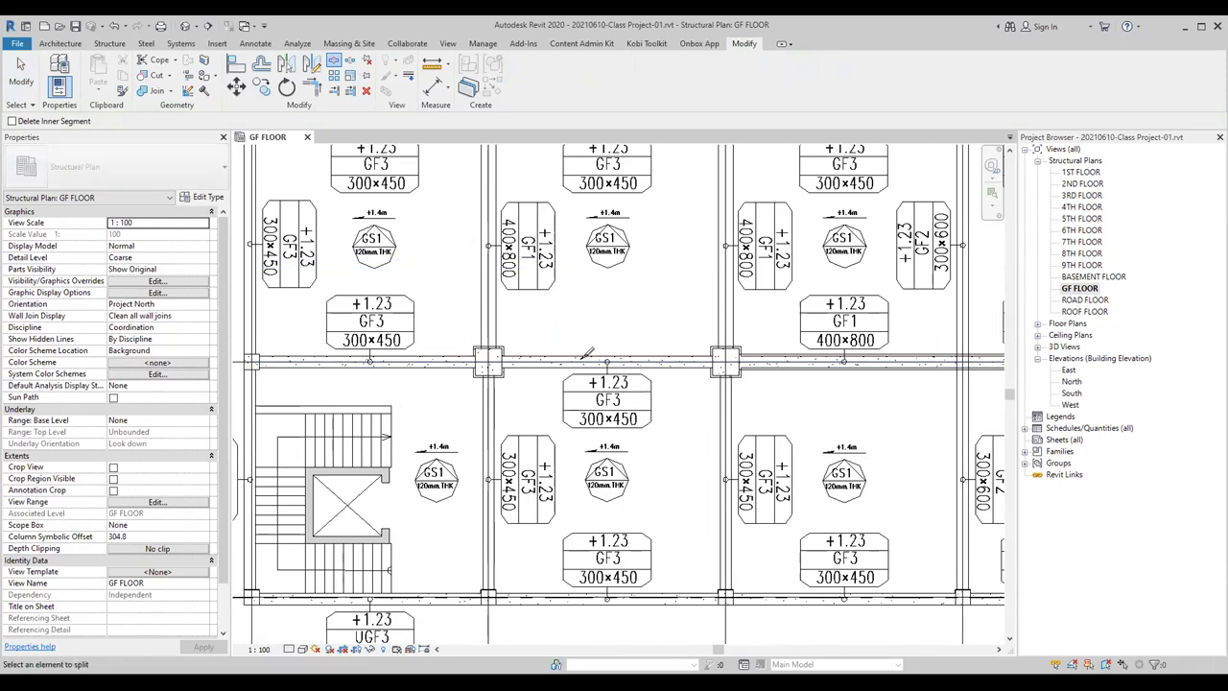
right_click(633, 321)
left_click(642, 333)
key("Escape")
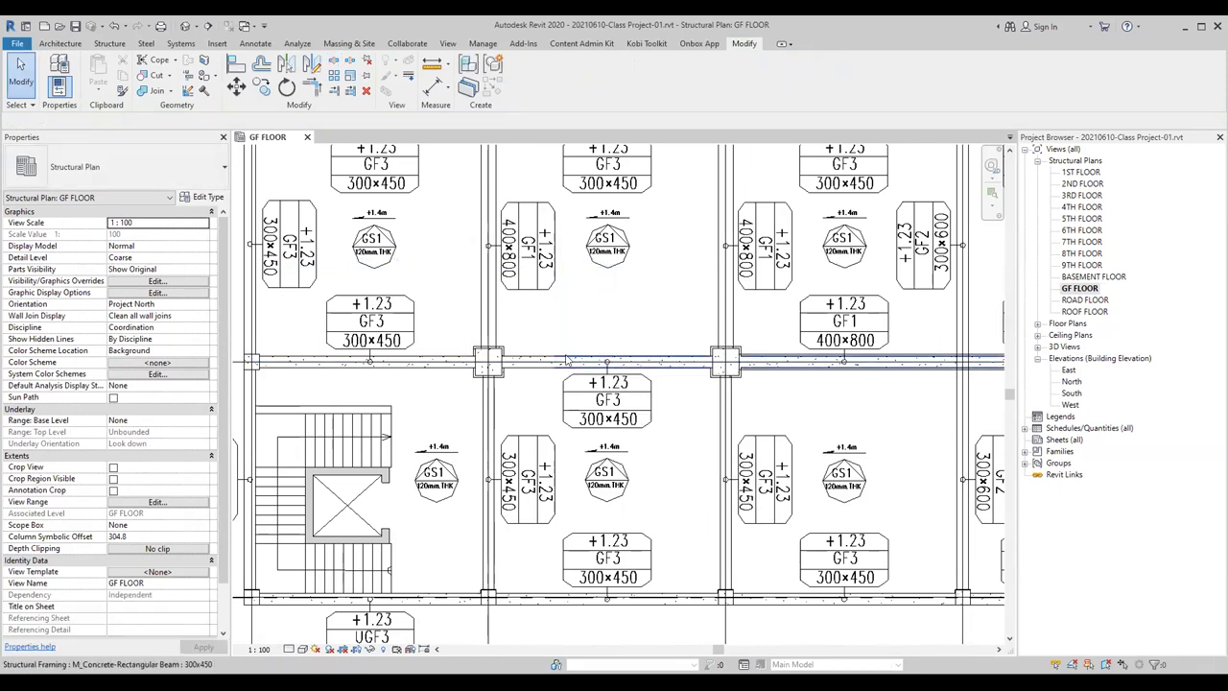
left_click(575, 362)
scroll(562, 362, "up", 2)
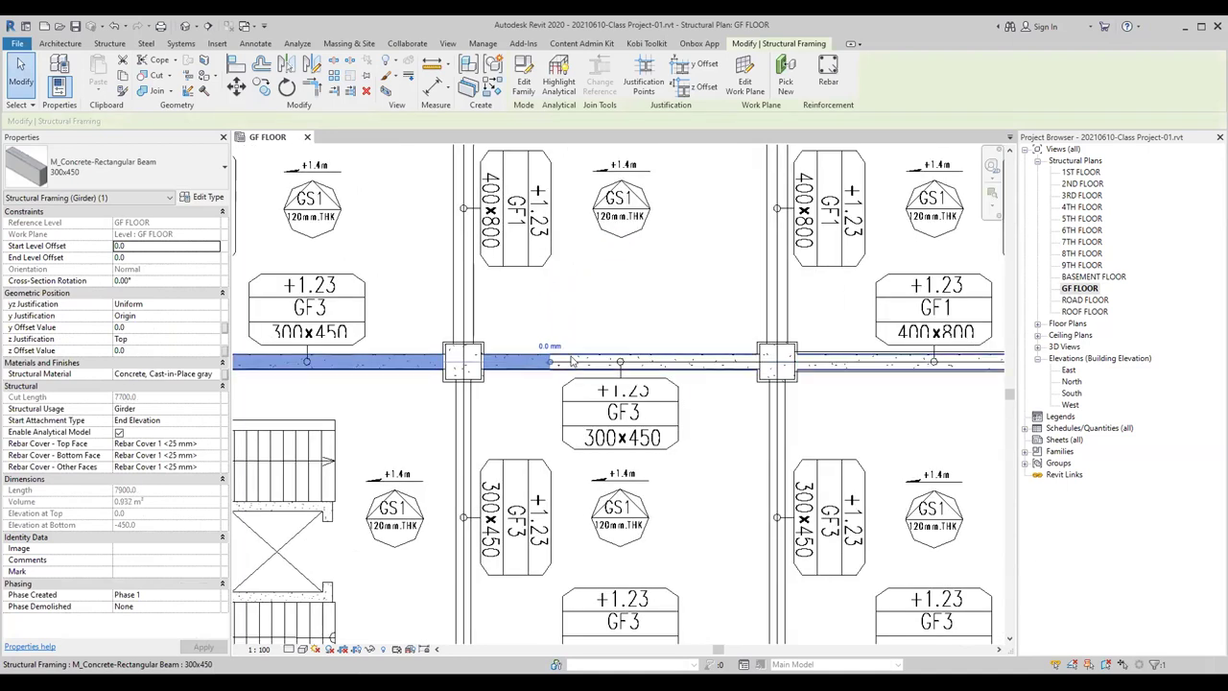
scroll(561, 362, "down", 2)
middle_click_drag(554, 360, 403, 369)
left_click_drag(294, 381, 427, 370)
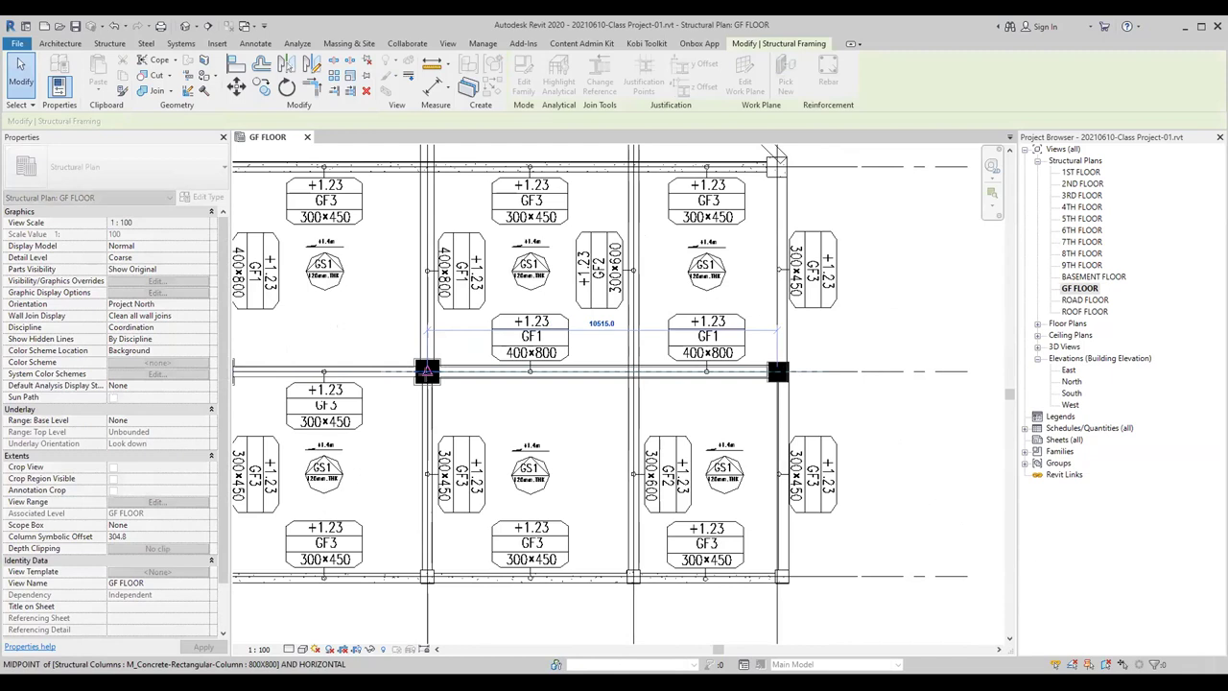
middle_click_drag(304, 392, 414, 384)
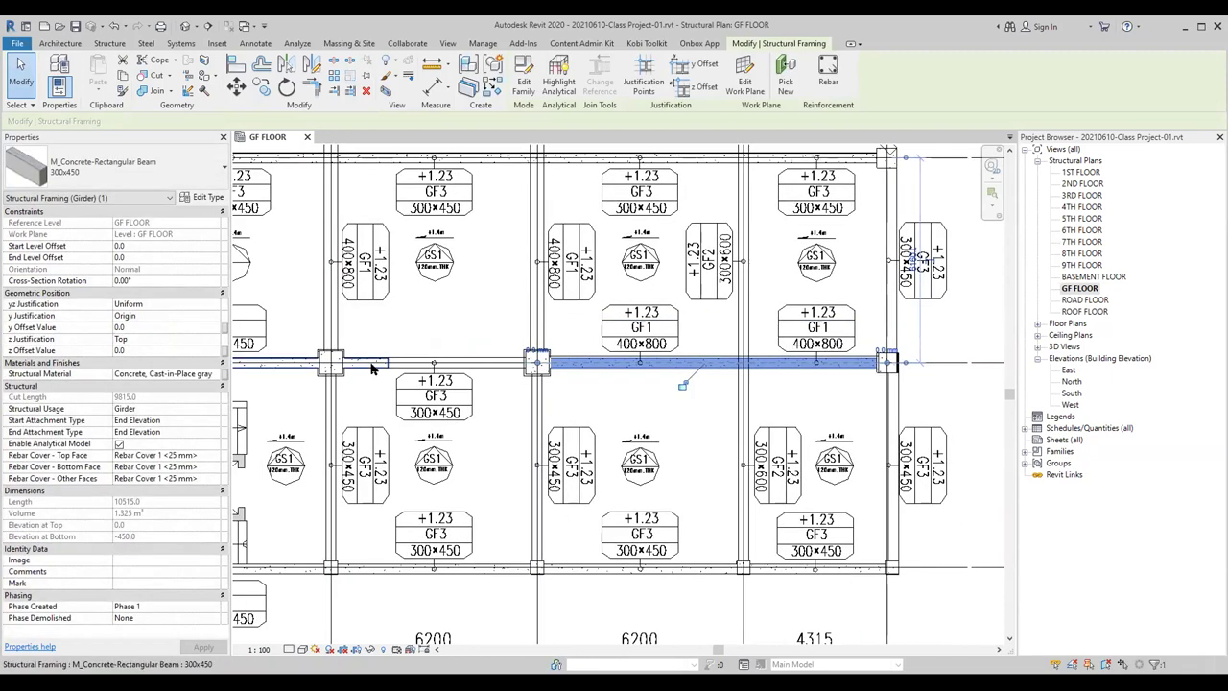
key("Escape")
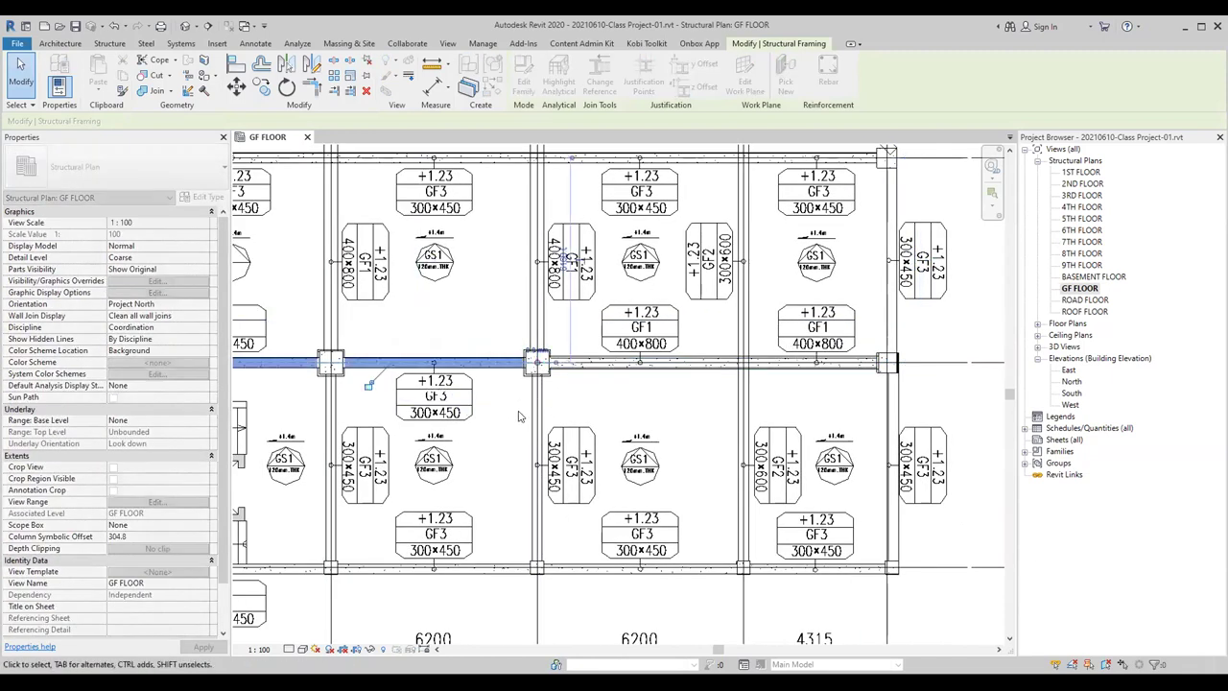
Step: Change the beam between the right-hand columns to the 400x800 type
left_click(614, 364)
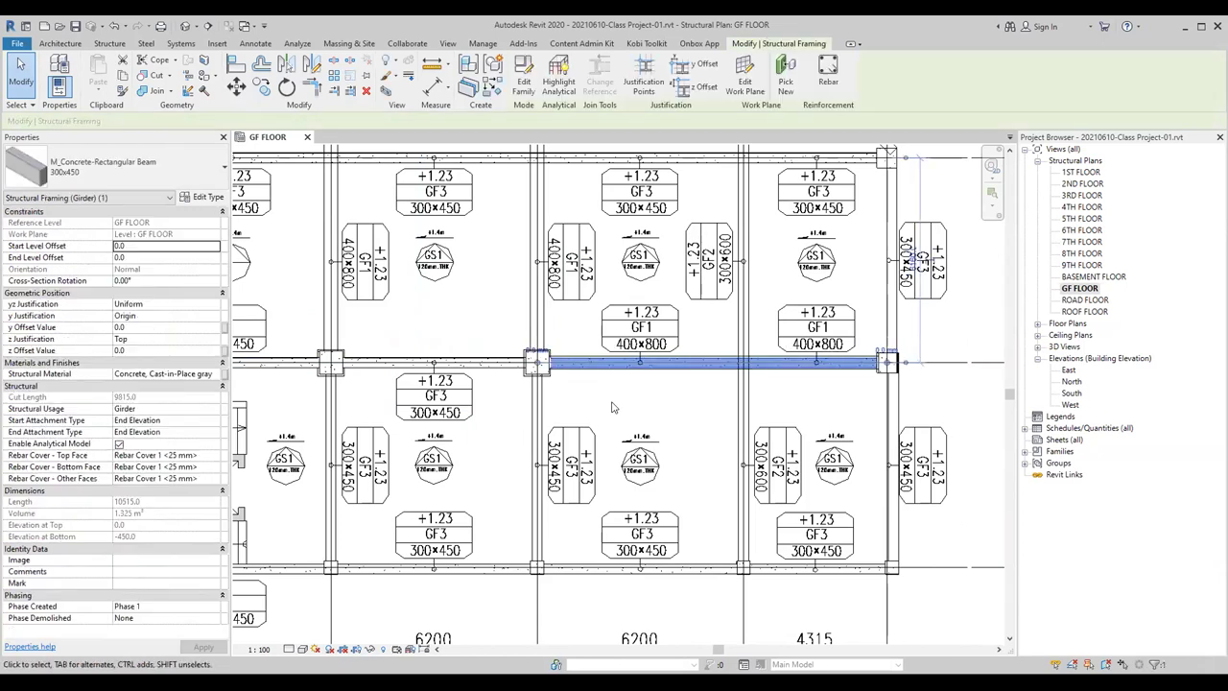
left_click(148, 182)
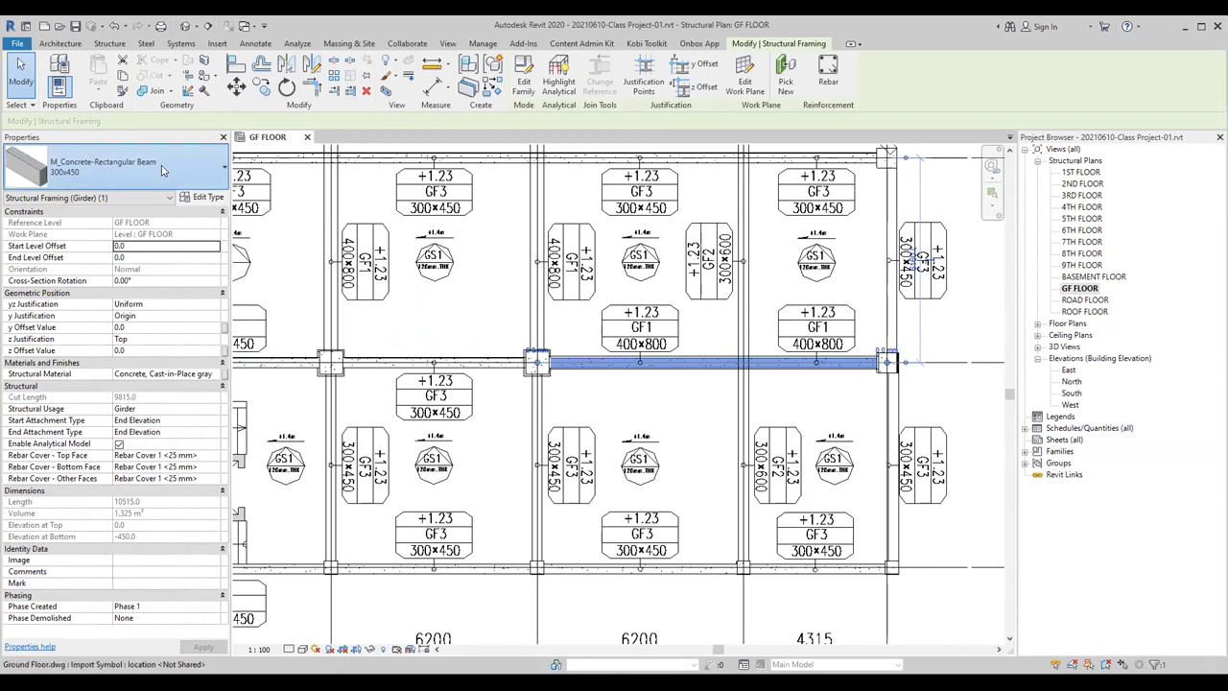
left_click(125, 168)
left_click(43, 301)
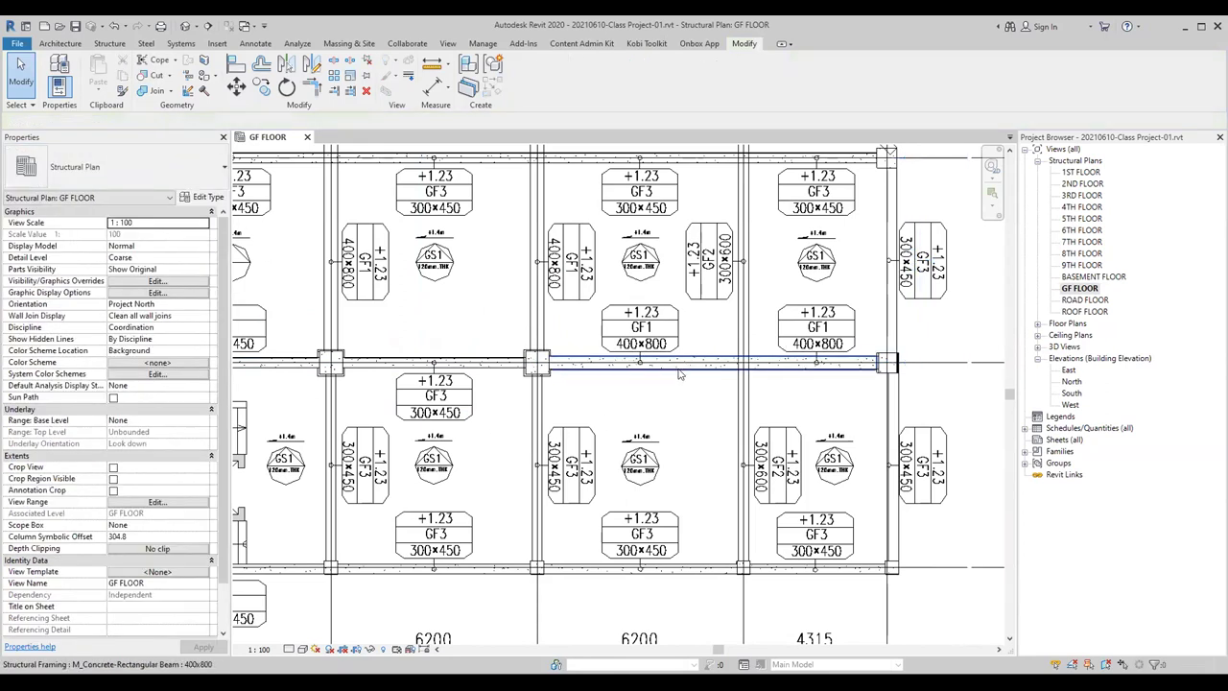
left_click(494, 373)
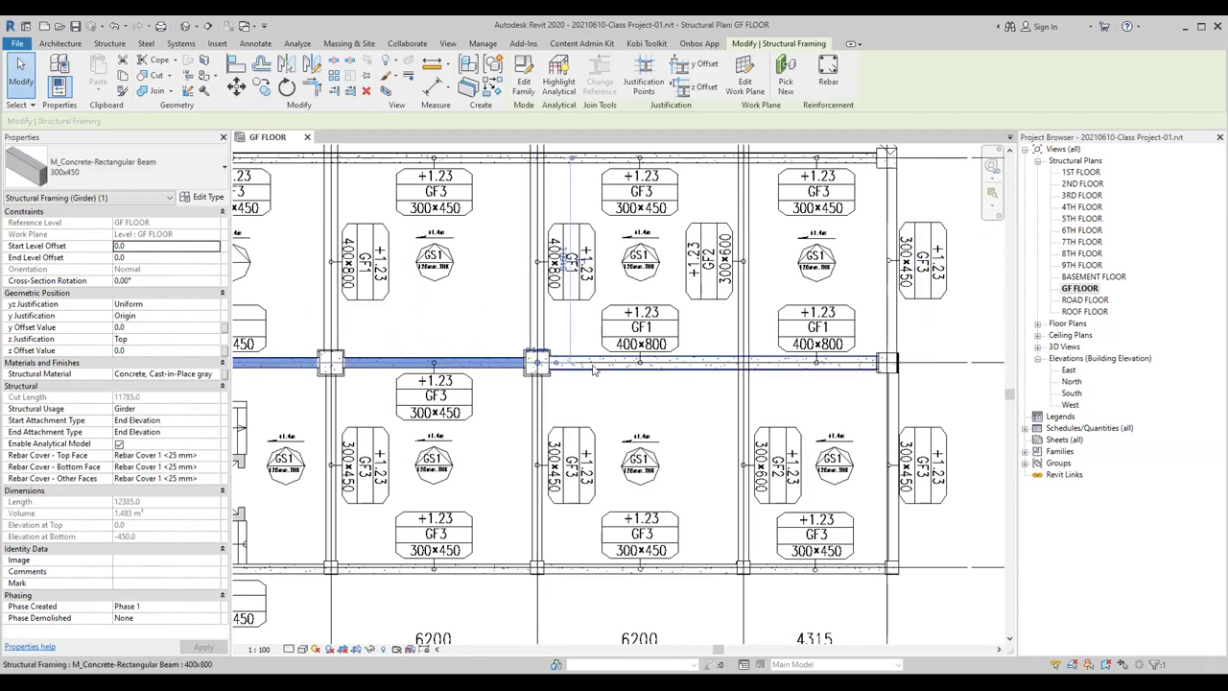
left_click(536, 369)
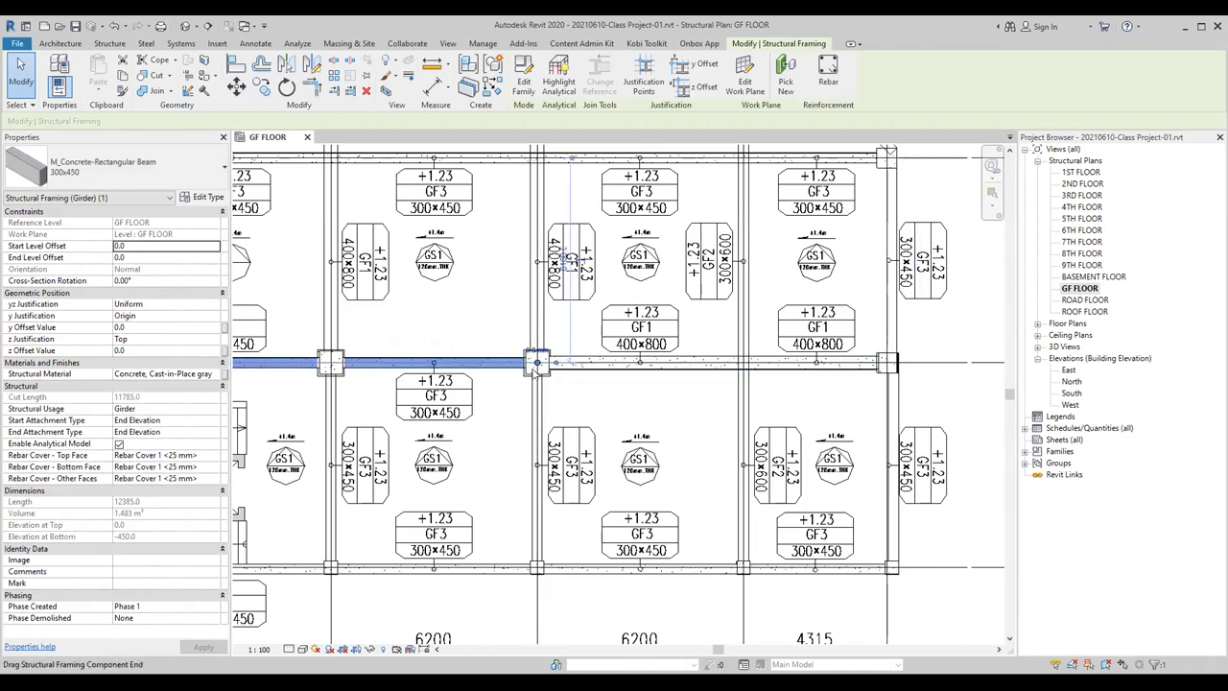
left_click(561, 384)
Step: Start a new beam with the M_Concrete-Rectangular Beam 300x450 type on GF FLOOR
scroll(547, 339, "down", 2)
mouse_move(531, 329)
middle_mouse_down()
mouse_move(601, 369)
mouse_move(564, 392)
middle_mouse_up()
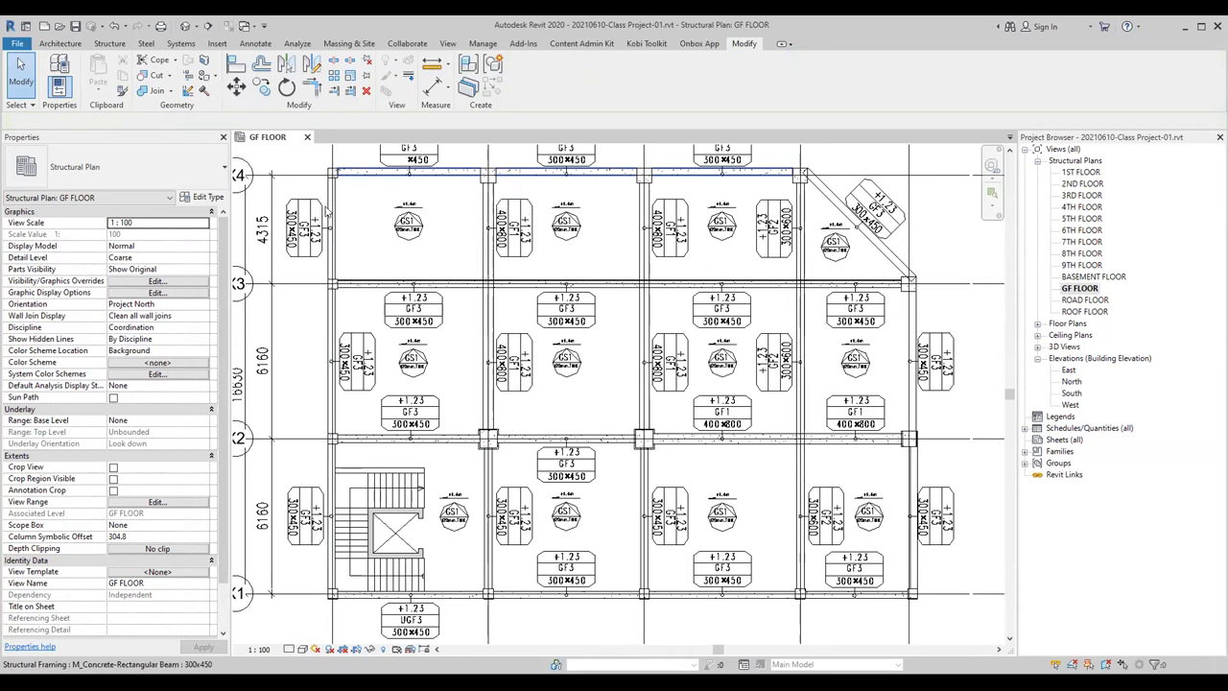
scroll(345, 187, "up", 1)
middle_click_drag(310, 339, 348, 244)
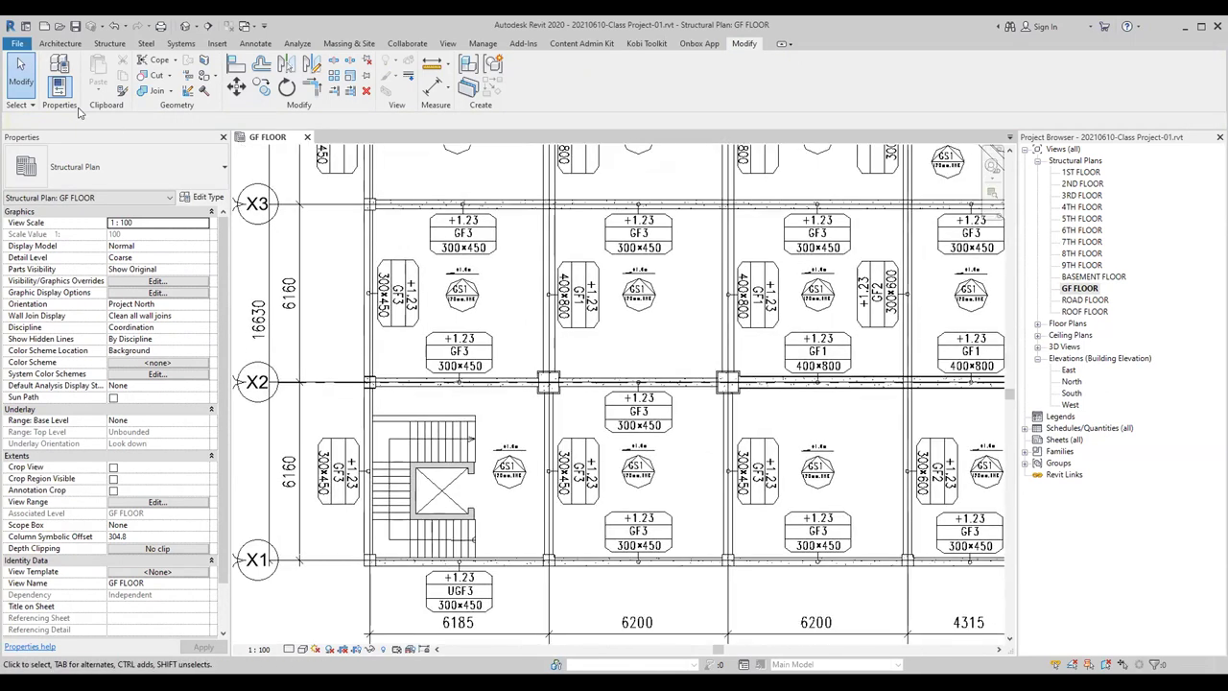
left_click(80, 146)
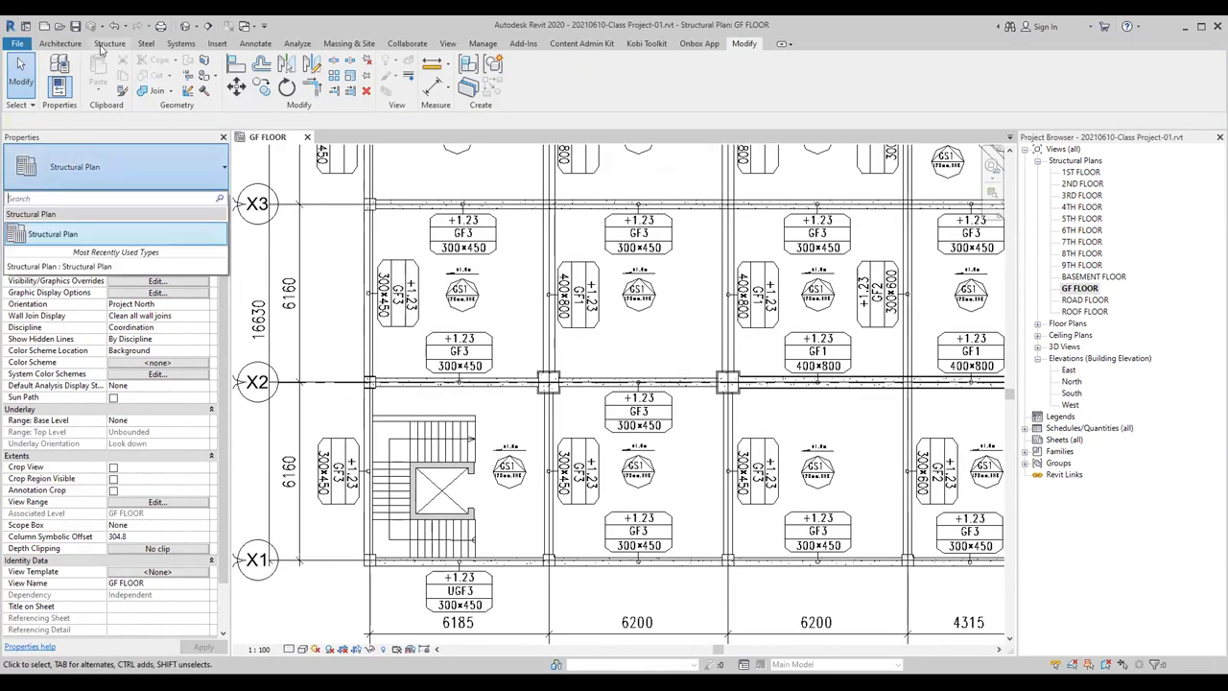
left_click(109, 43)
left_click(54, 73)
Step: Draw a 300x450 beam from the X3 column midpoint down to the X1 column midpoint
left_click(115, 166)
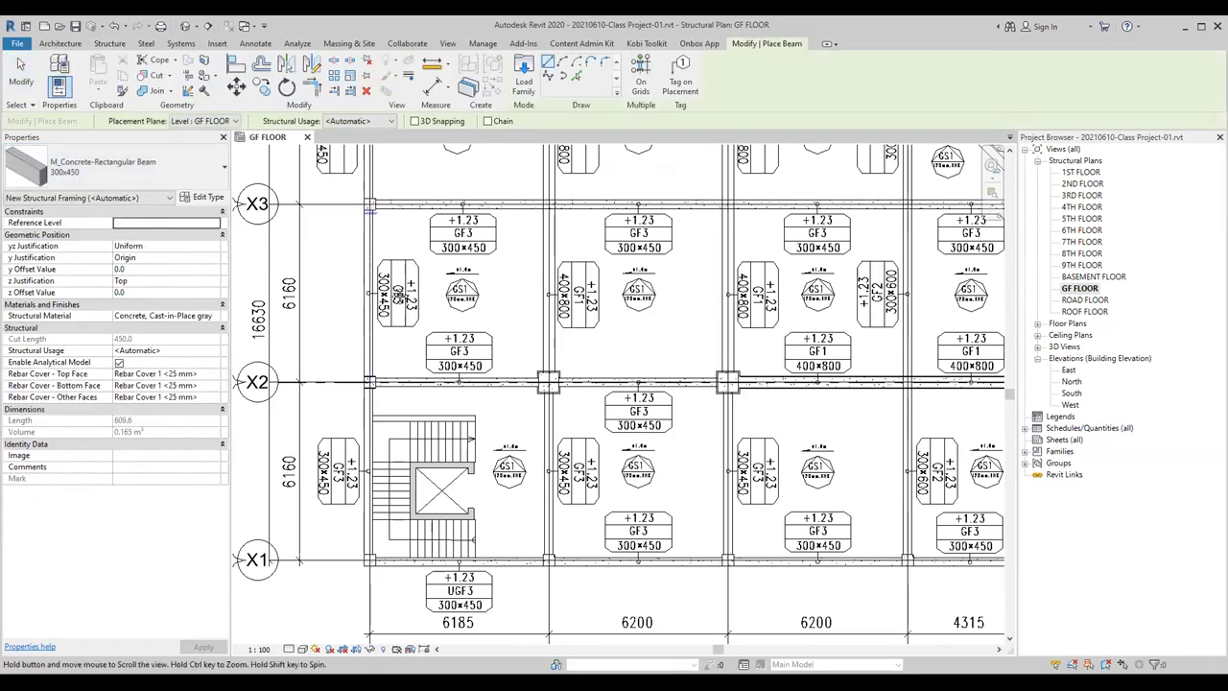
scroll(370, 208, "down", 1)
scroll(403, 321, "up", 3)
scroll(400, 320, "up", 2)
scroll(374, 288, "up", 1)
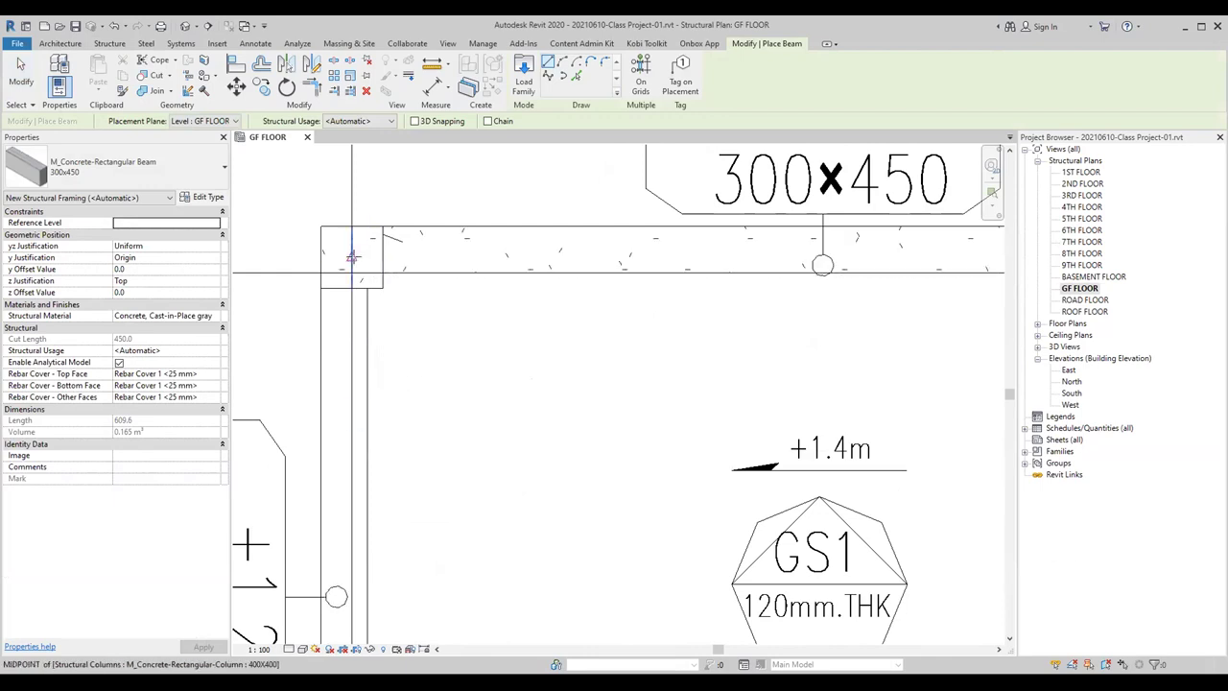
left_click(351, 257)
scroll(384, 288, "down", 1)
scroll(403, 317, "down", 1)
scroll(428, 352, "down", 1)
scroll(460, 336, "down", 1)
scroll(443, 575, "up", 1)
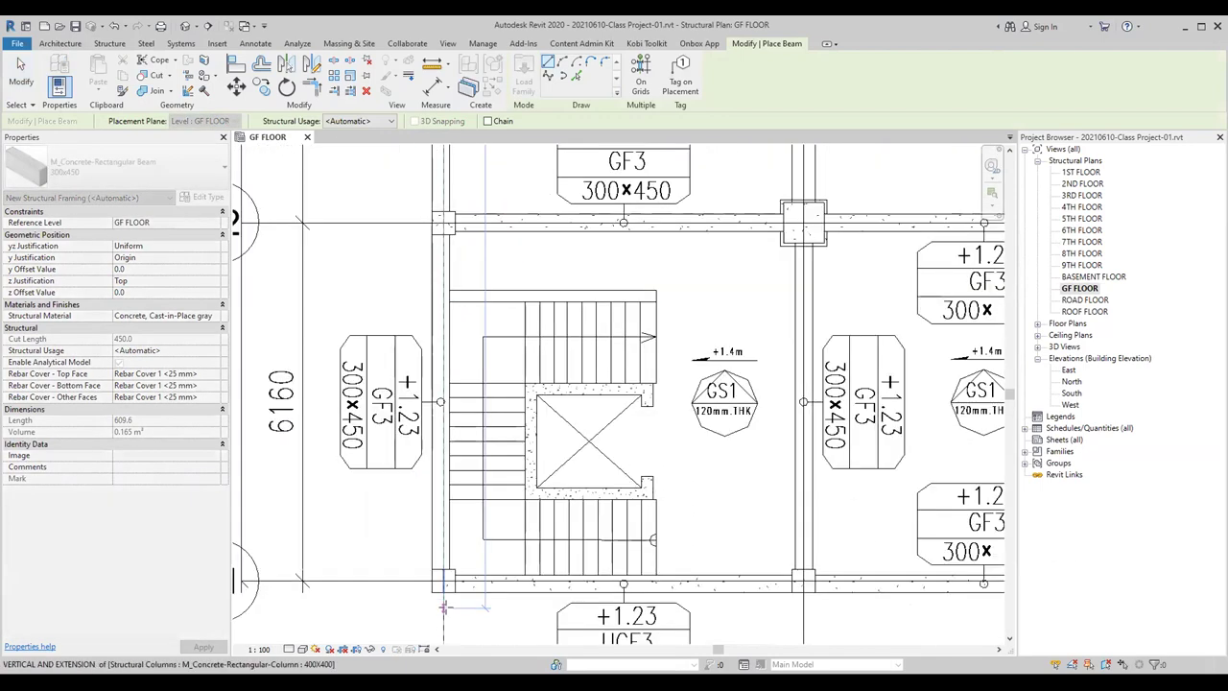
left_click(443, 580)
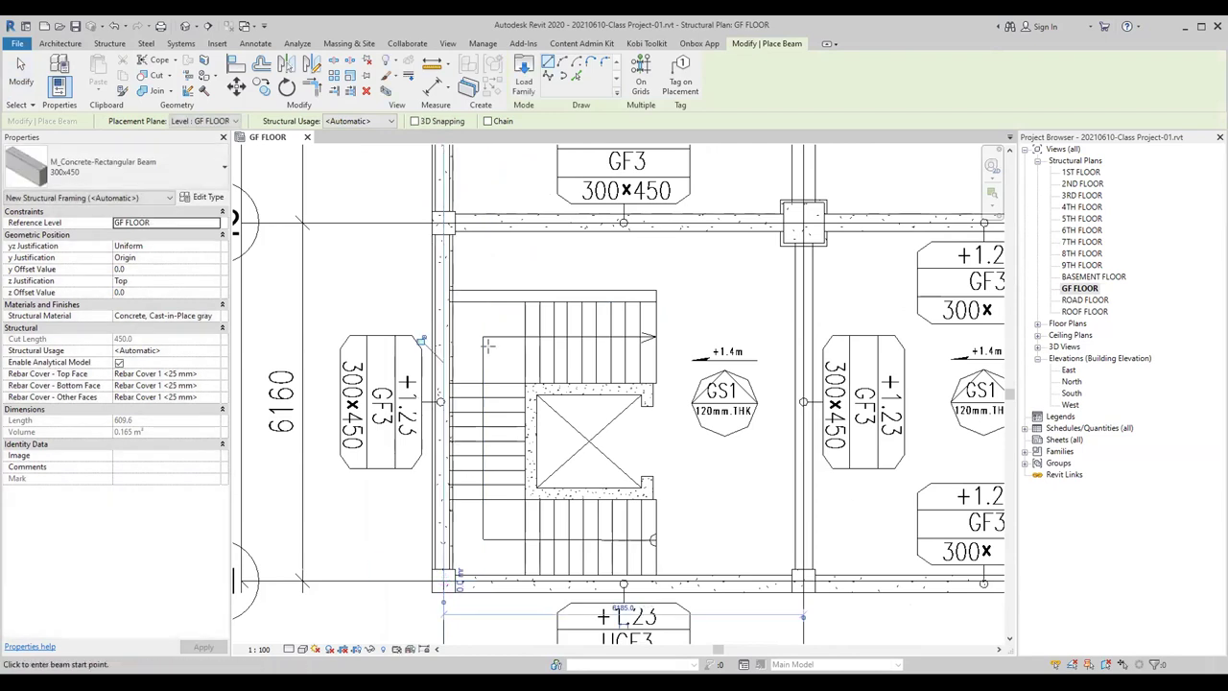
scroll(487, 346, "up", 2)
mouse_move(998, 403)
middle_mouse_down()
mouse_move(552, 288)
mouse_move(468, 382)
middle_mouse_up()
scroll(552, 288, "up", 1)
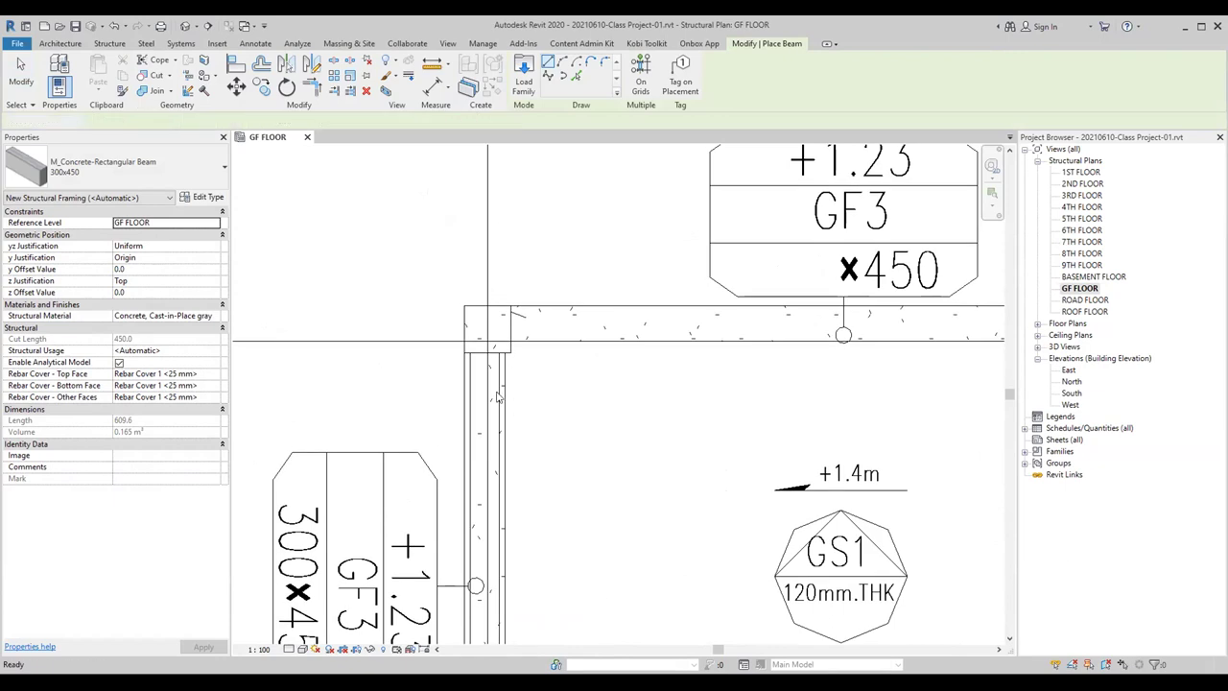
key("Escape")
key("Escape")
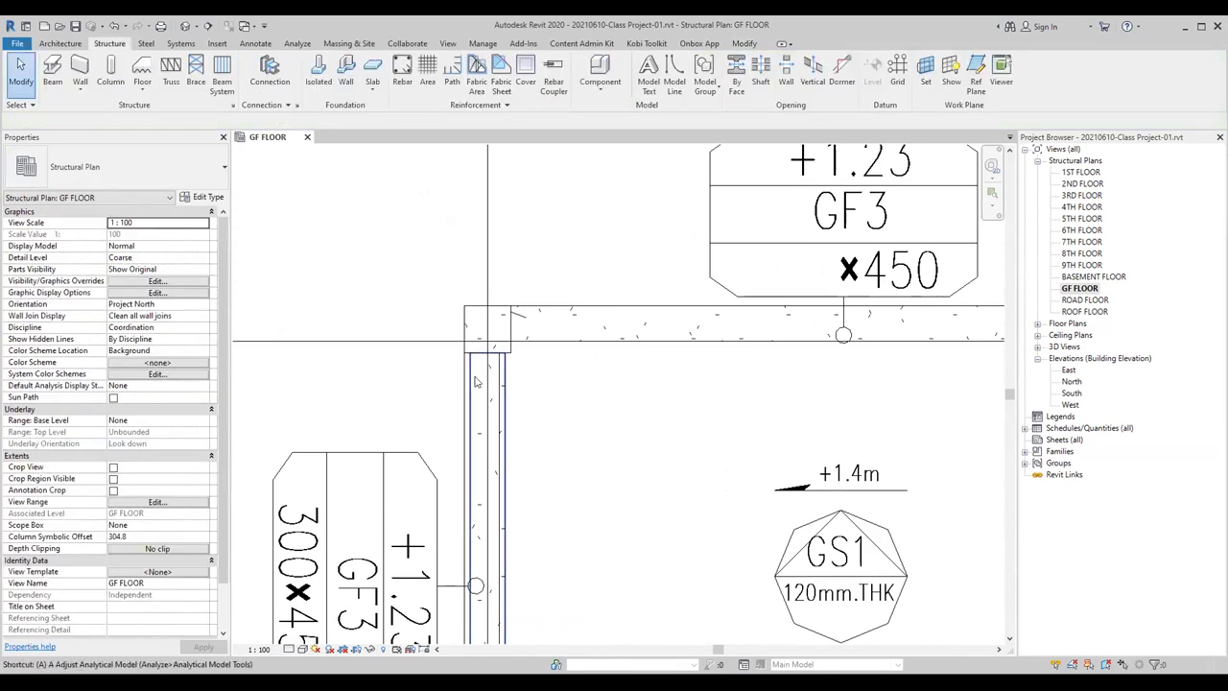
Step: Start the Align tool (AL) and pick the imported drawing's reference line
key("l")
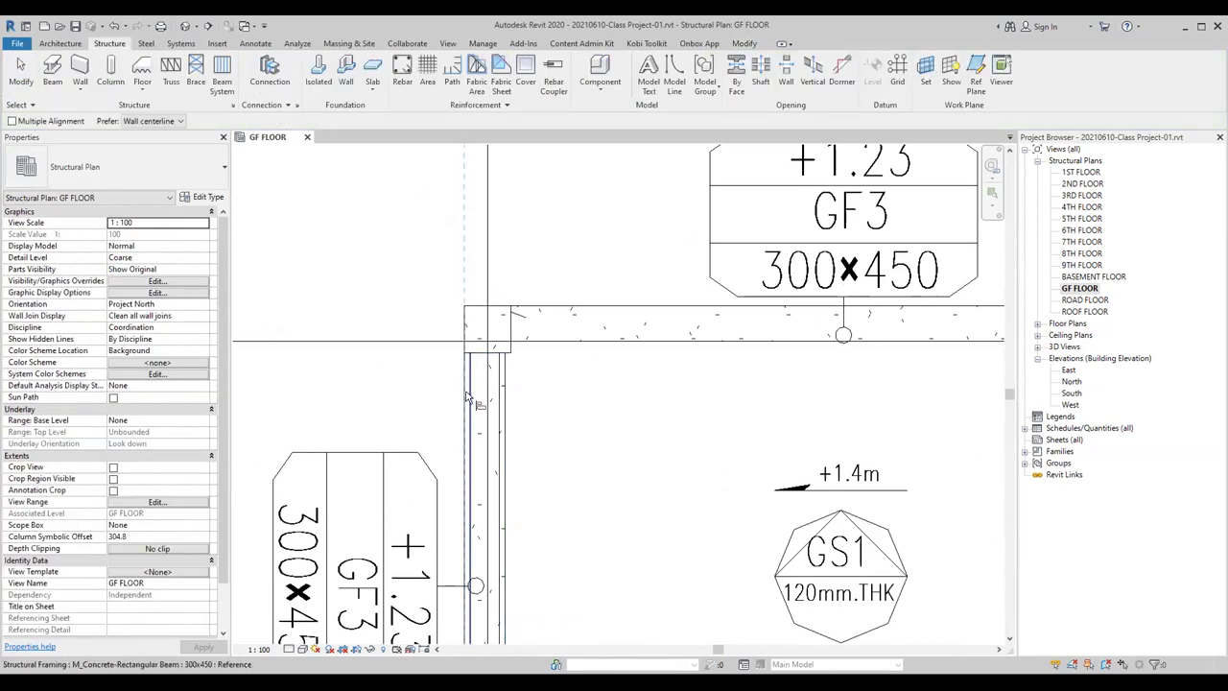
scroll(532, 373, "down", 3)
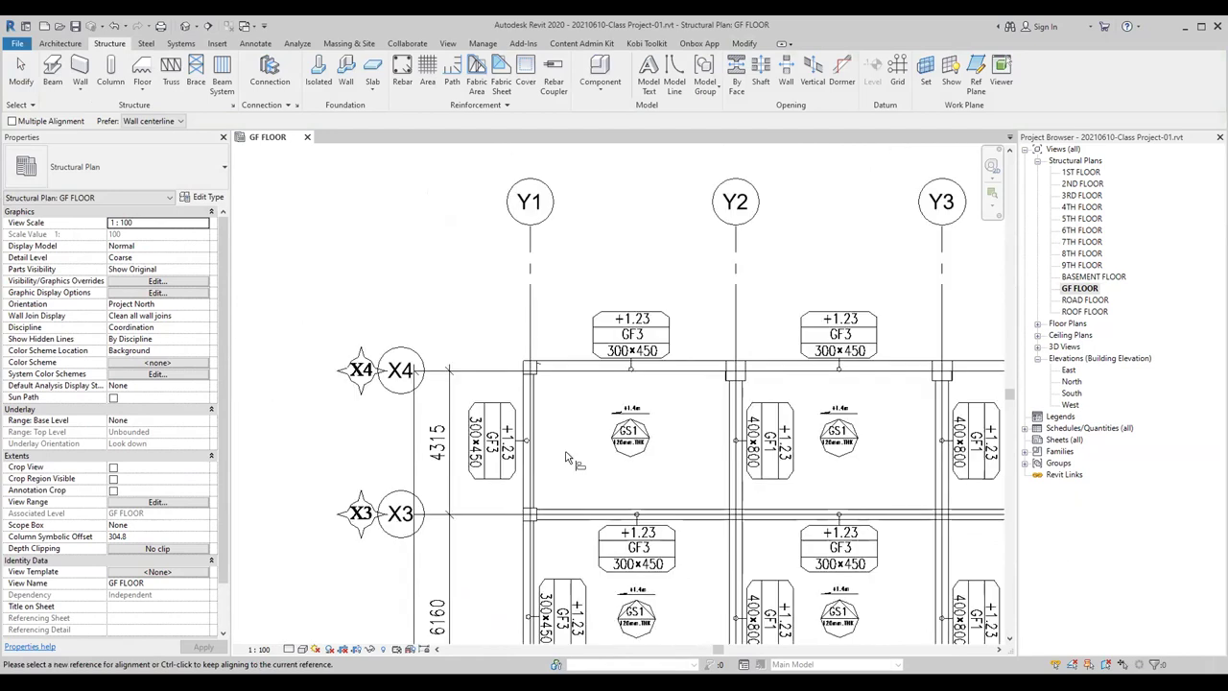
middle_click_drag(566, 458, 419, 444)
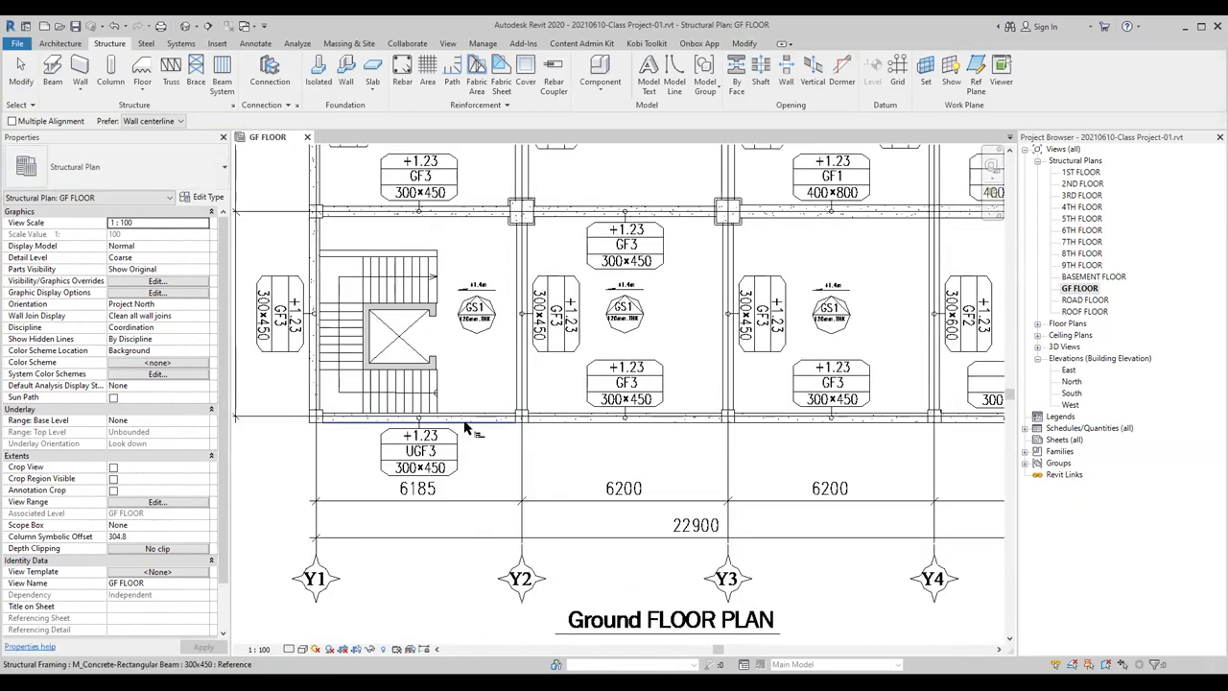
scroll(562, 316, "down", 1)
middle_click_drag(562, 317, 590, 455)
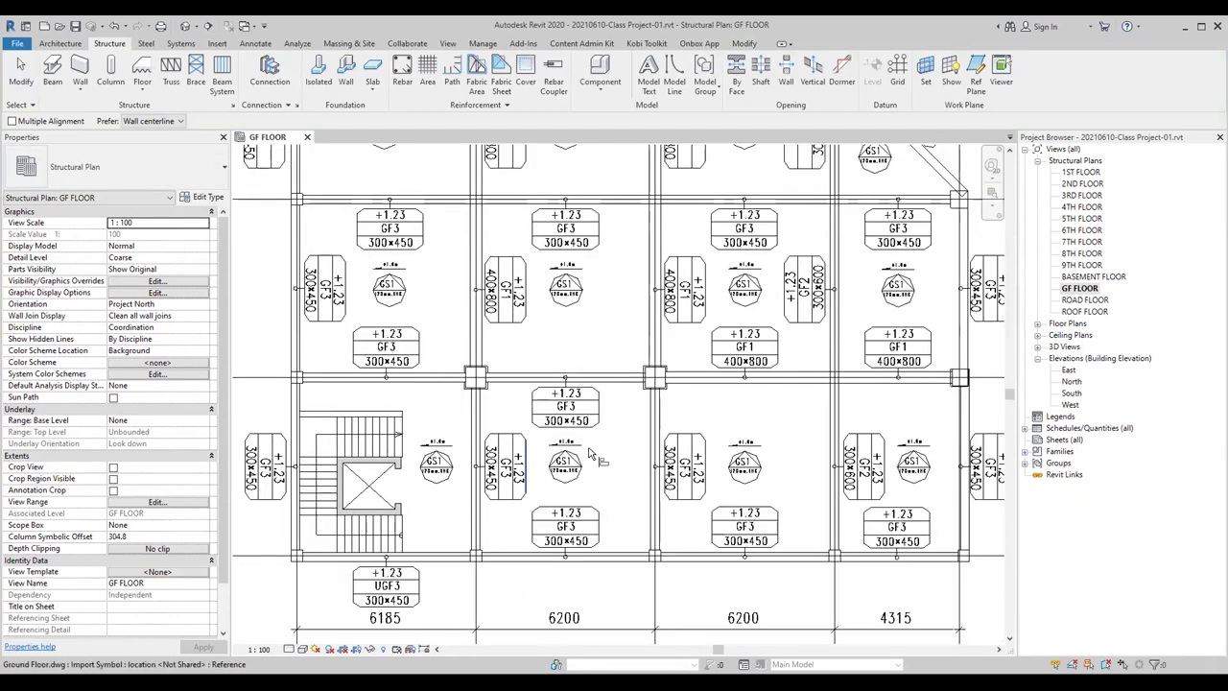
scroll(590, 454, "down", 2)
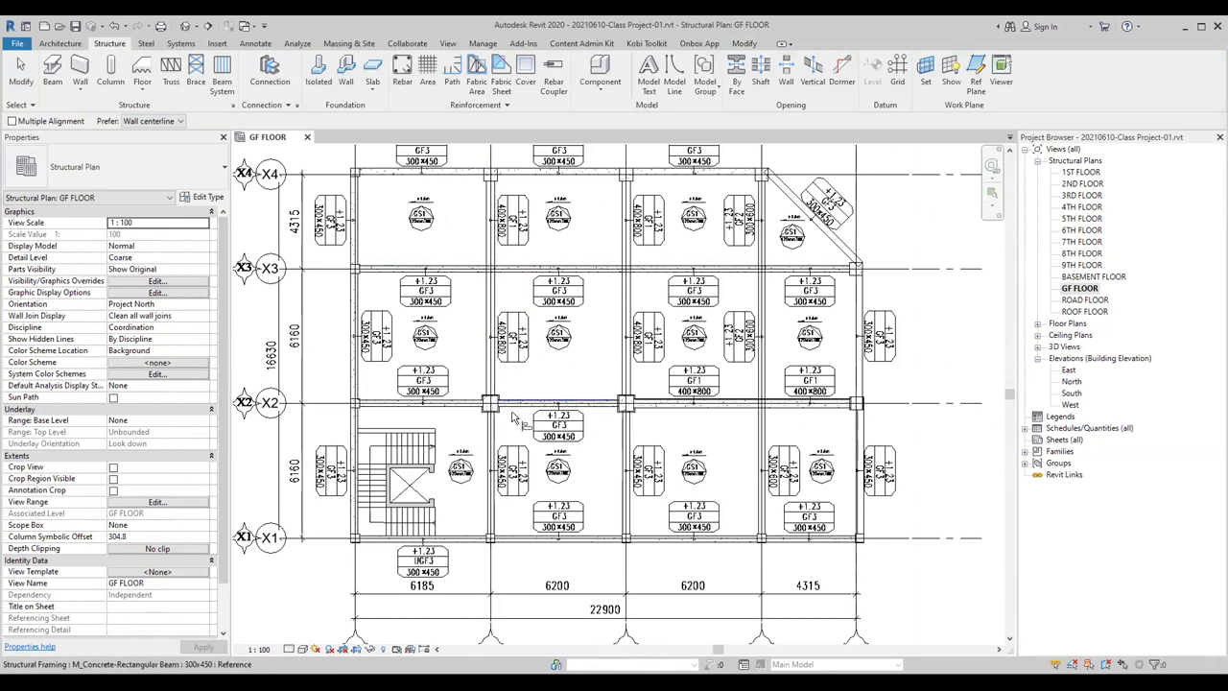
left_click(624, 477)
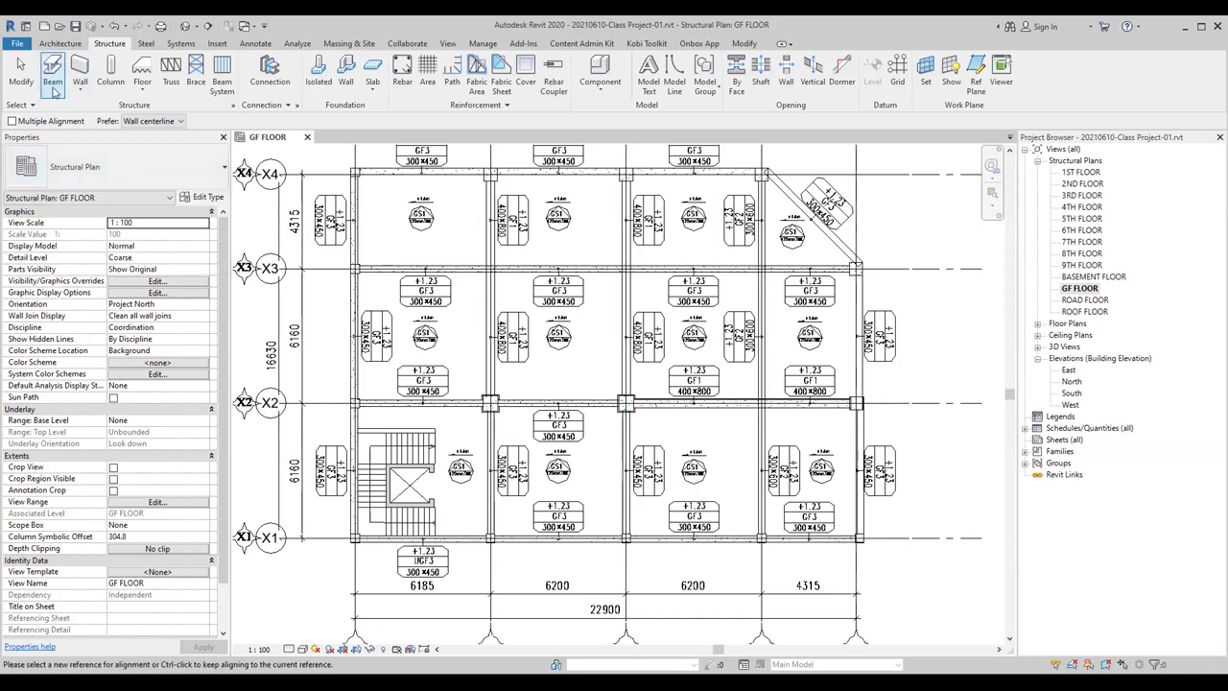
Step: Draw a 16635 mm 400x800 concrete beam along grid Y2 from X4 to X1, then select it
left_click(54, 86)
left_click(125, 171)
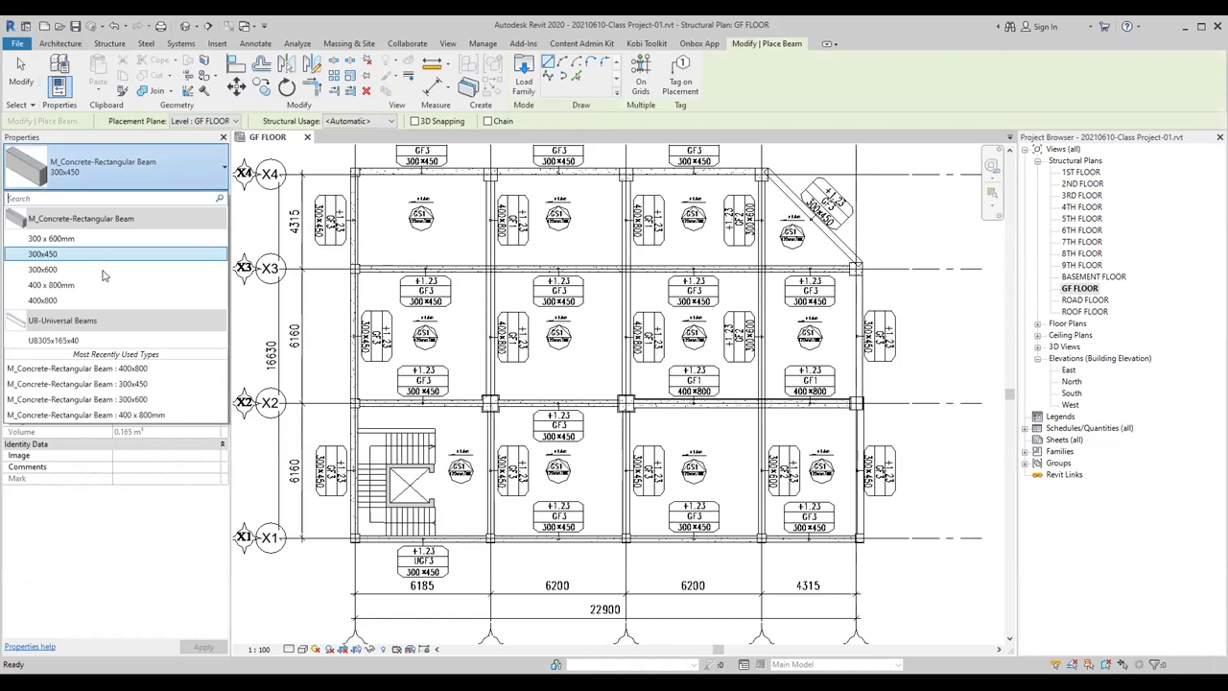
left_click(50, 305)
scroll(485, 180, "up", 2)
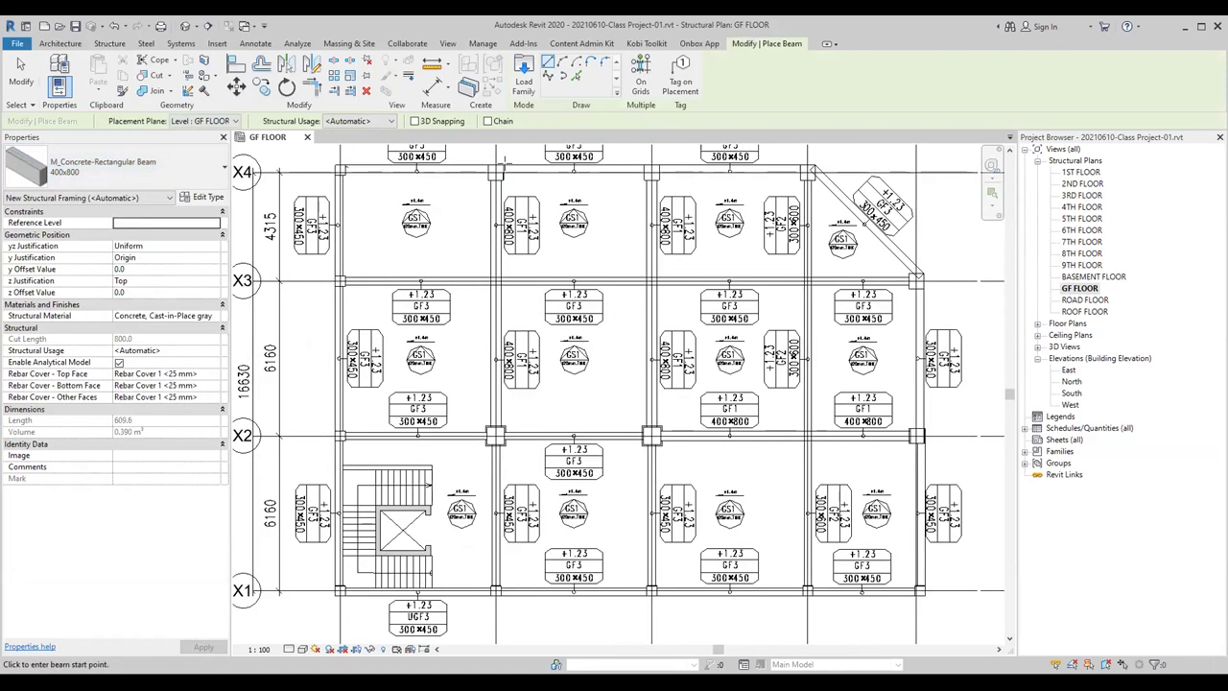
scroll(480, 187, "up", 3)
scroll(478, 186, "down", 1)
scroll(484, 192, "down", 1)
scroll(489, 192, "down", 1)
scroll(498, 168, "up", 1)
scroll(498, 165, "down", 5, "ctrl")
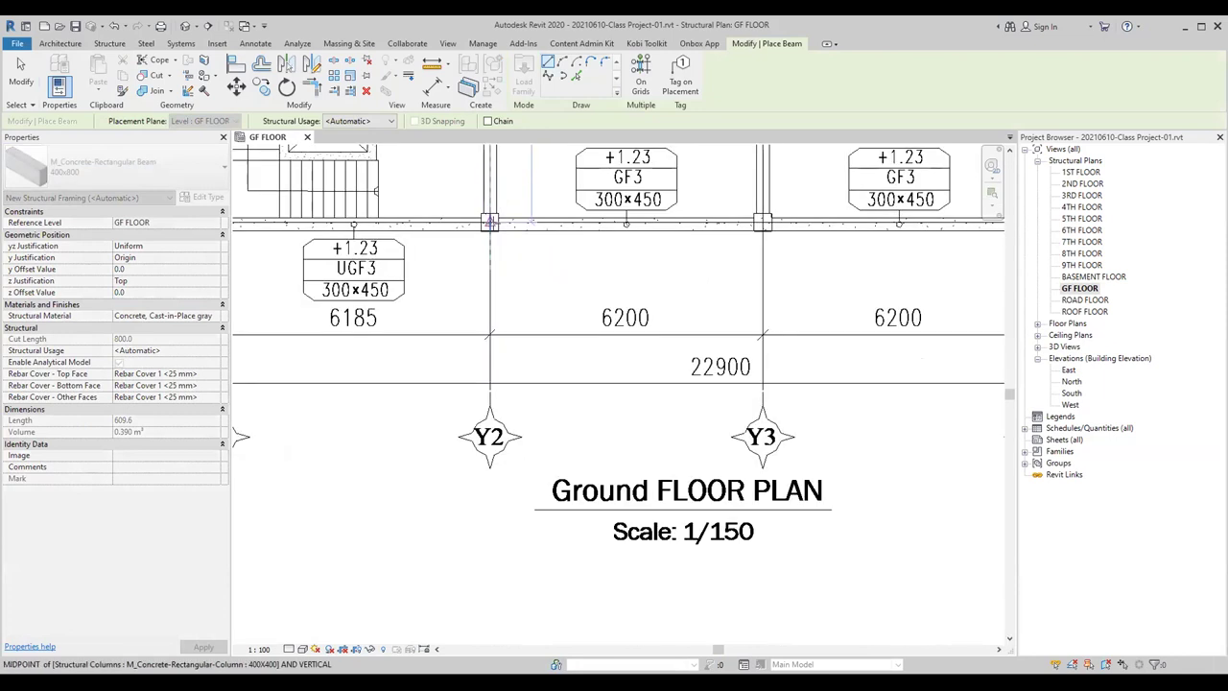
right_click(543, 268)
left_click(576, 409)
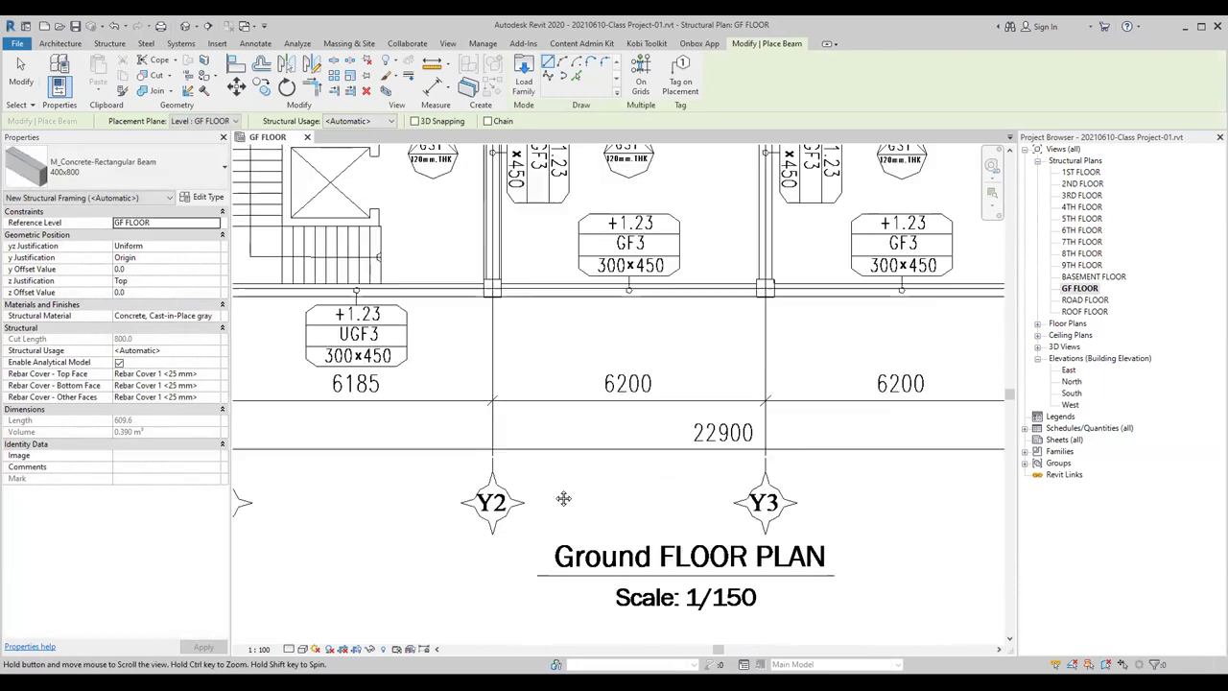
key("Escape")
key("Escape")
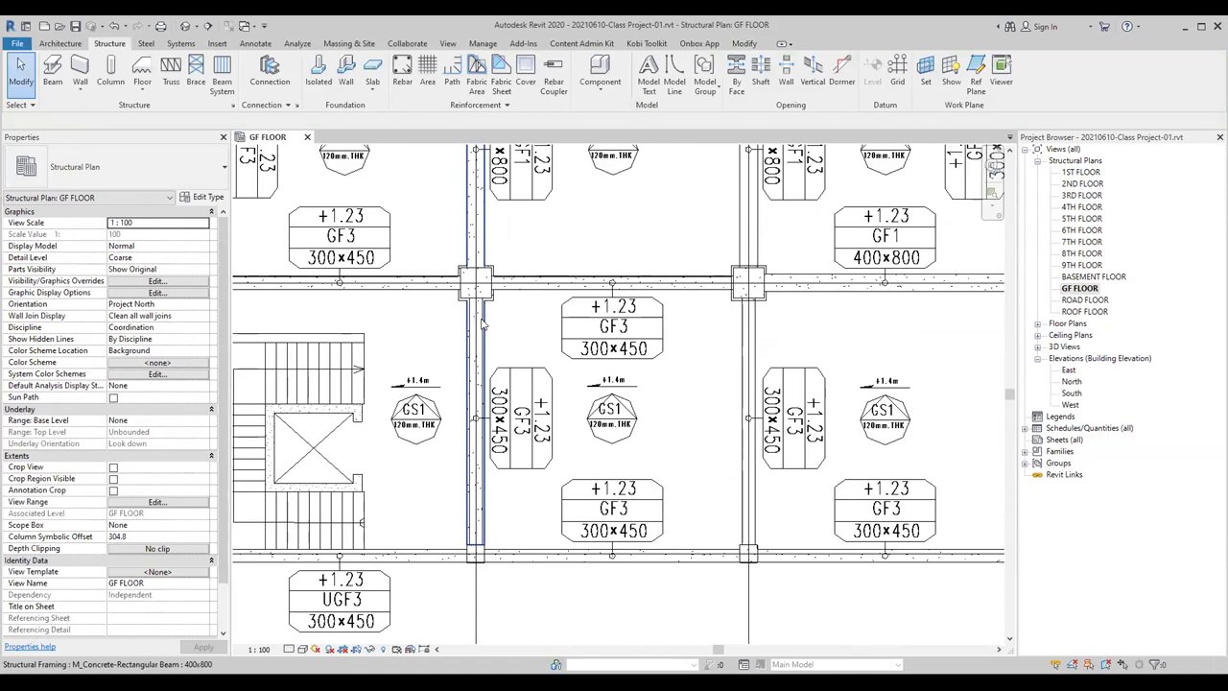
left_click(477, 327)
scroll(480, 321, "down", 2)
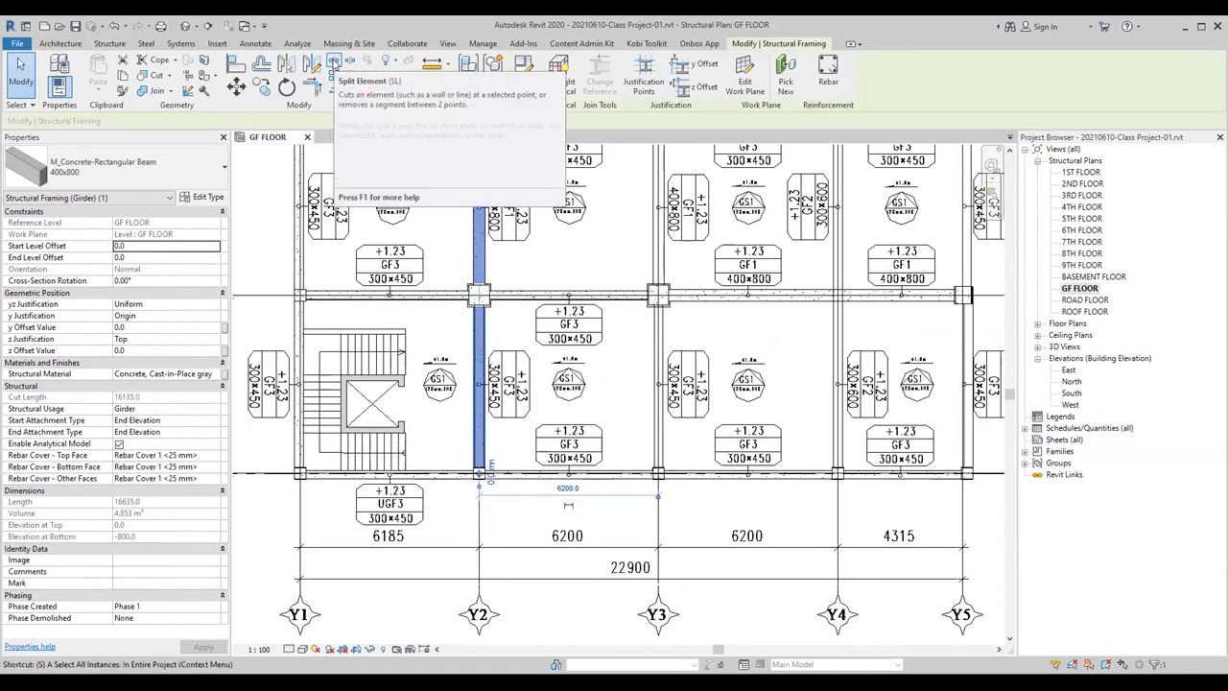
Step: Split the Y2 girder at the X2 column
left_click(333, 60)
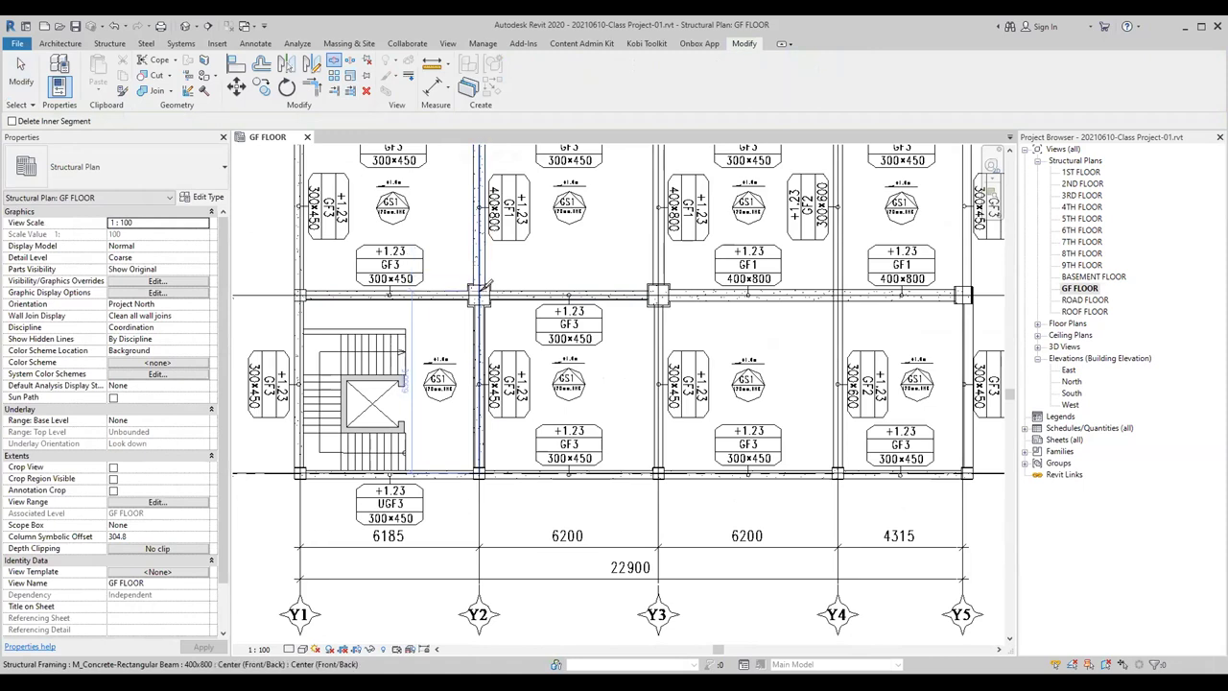
scroll(485, 288, "up", 2)
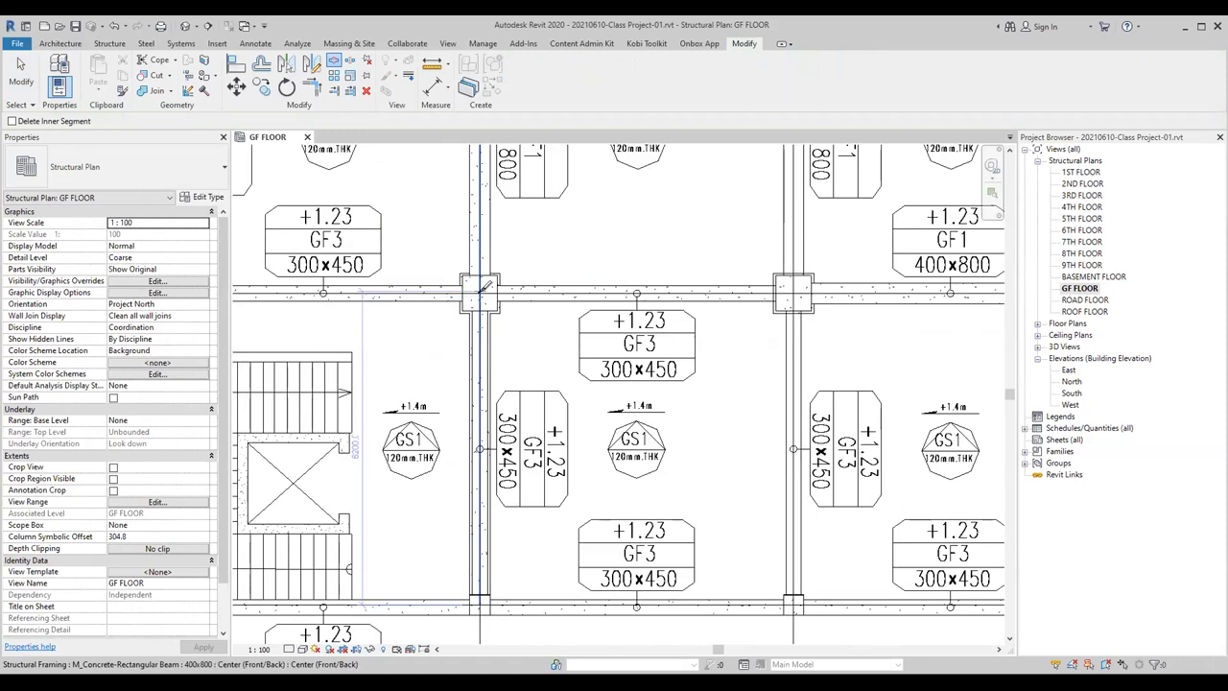
scroll(486, 285, "up", 1)
scroll(486, 285, "up", 1)
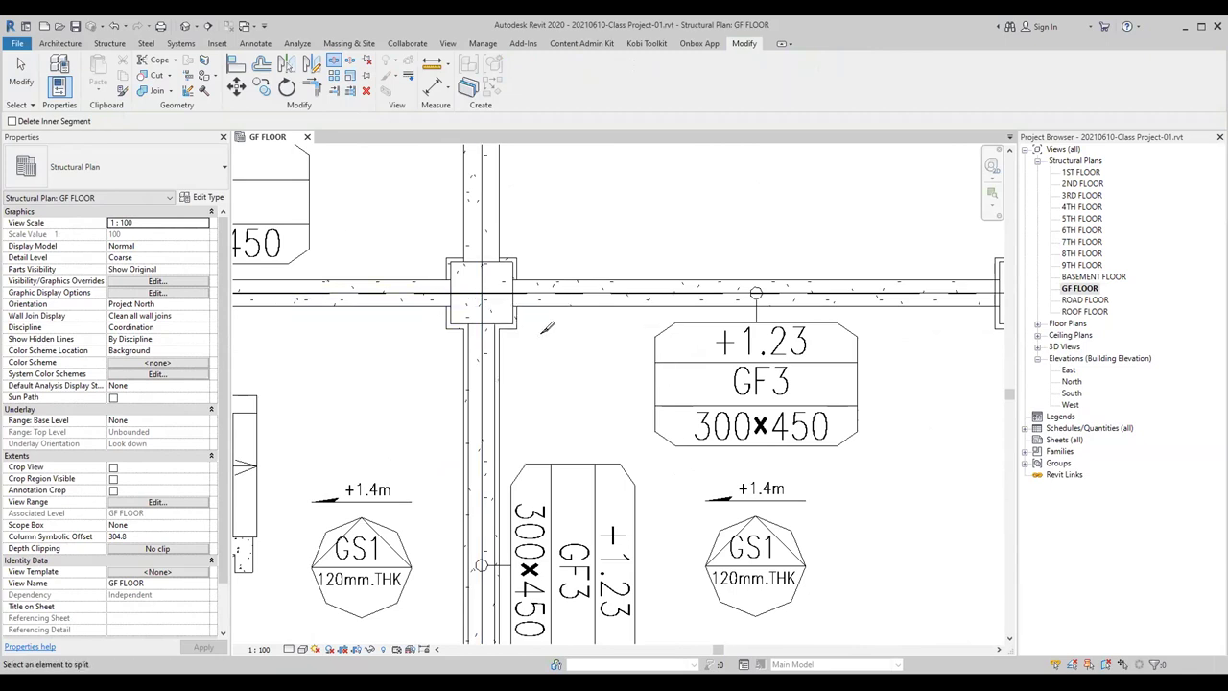
key("Escape")
Step: Drag the lower Y2 beam piece's end to the column midpoint and reselect it
left_click(486, 242)
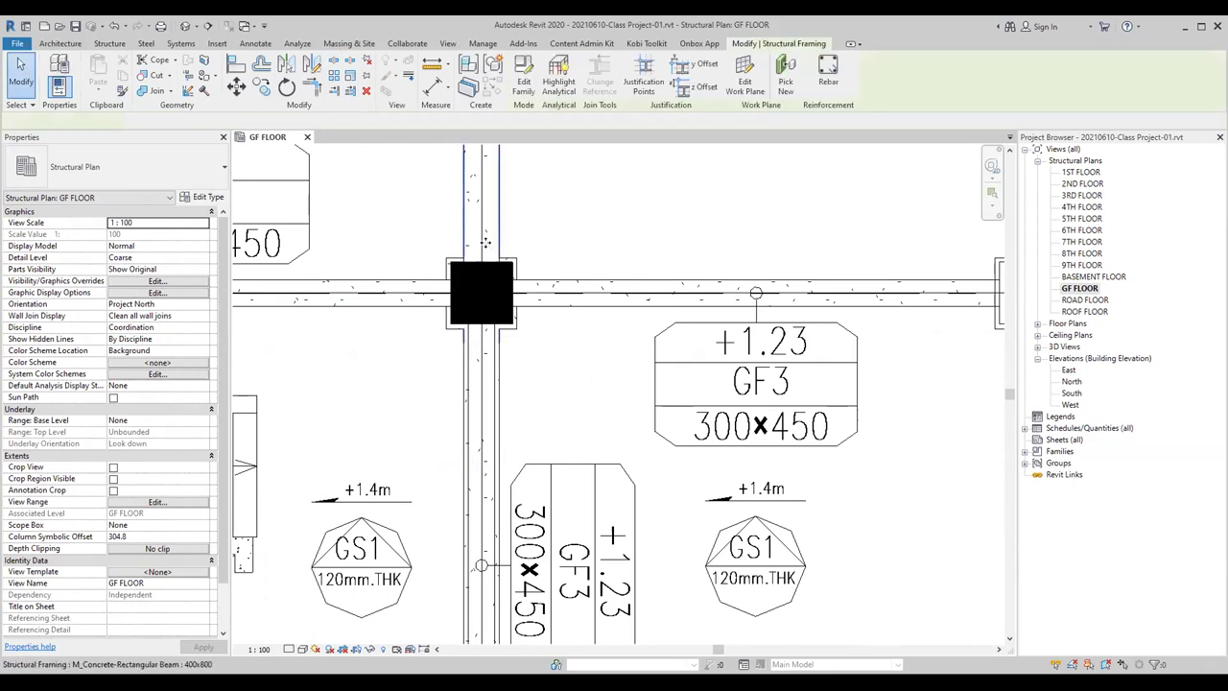
left_click(483, 375)
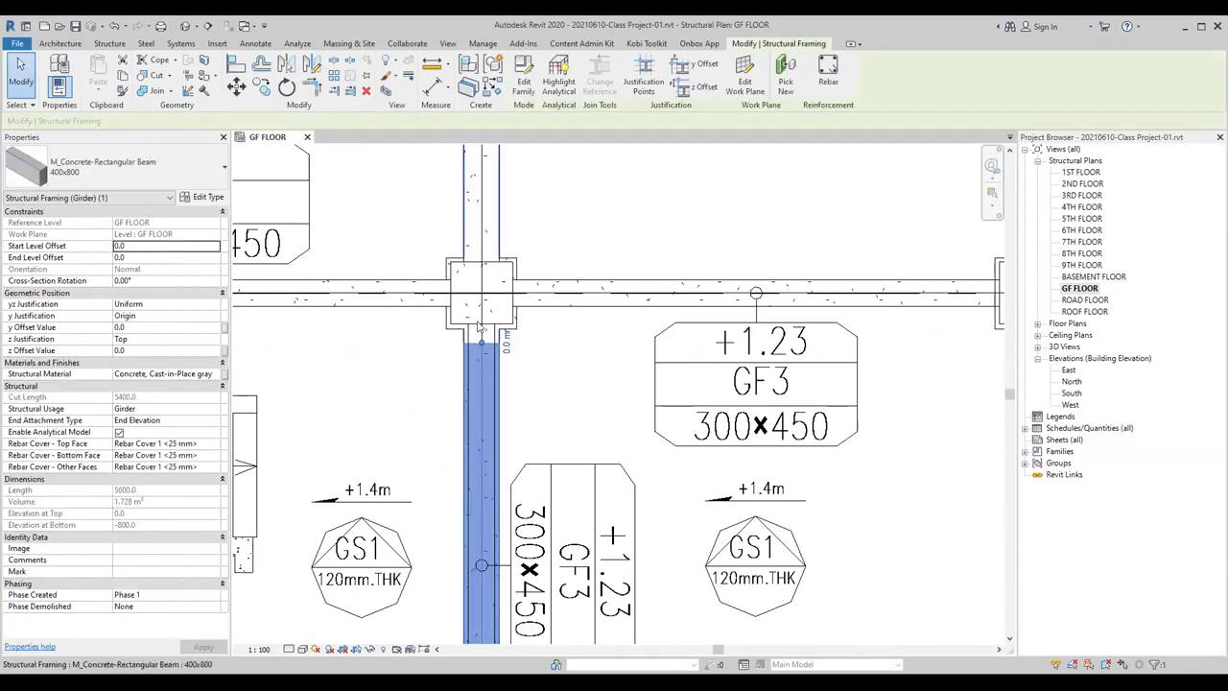
left_click_drag(481, 359, 483, 303)
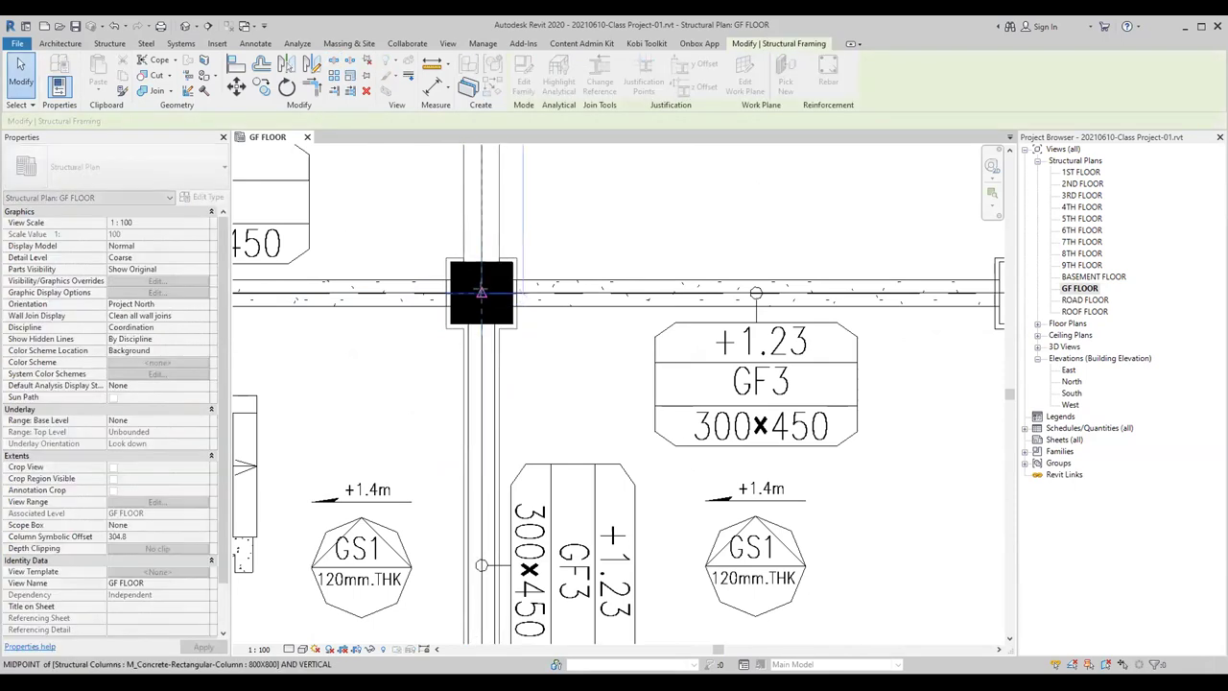
key("Escape")
left_click(492, 387)
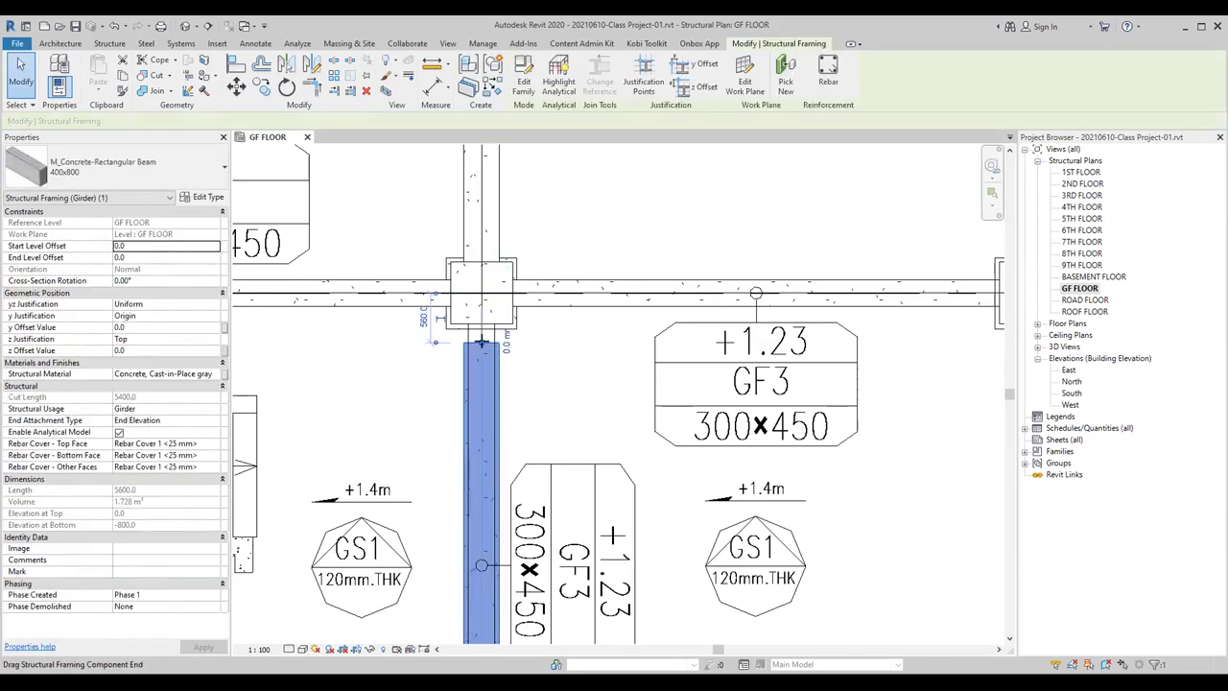
left_click_drag(482, 347, 495, 309)
key("Escape")
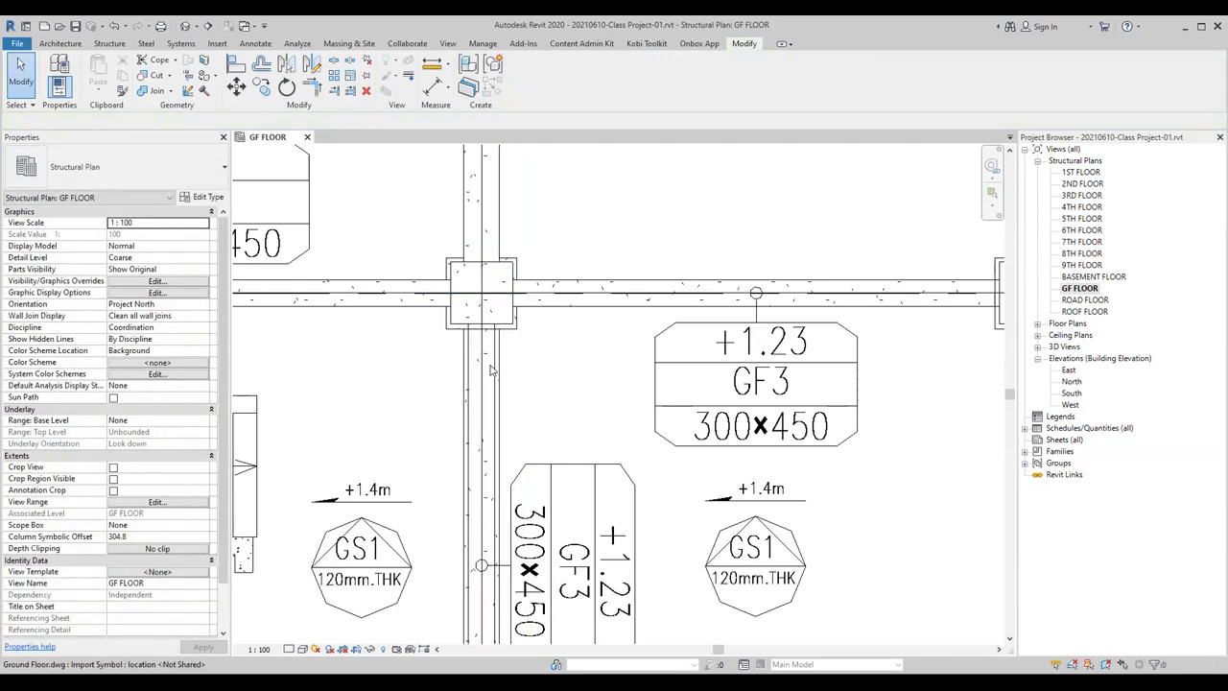
scroll(549, 332, "down", 5)
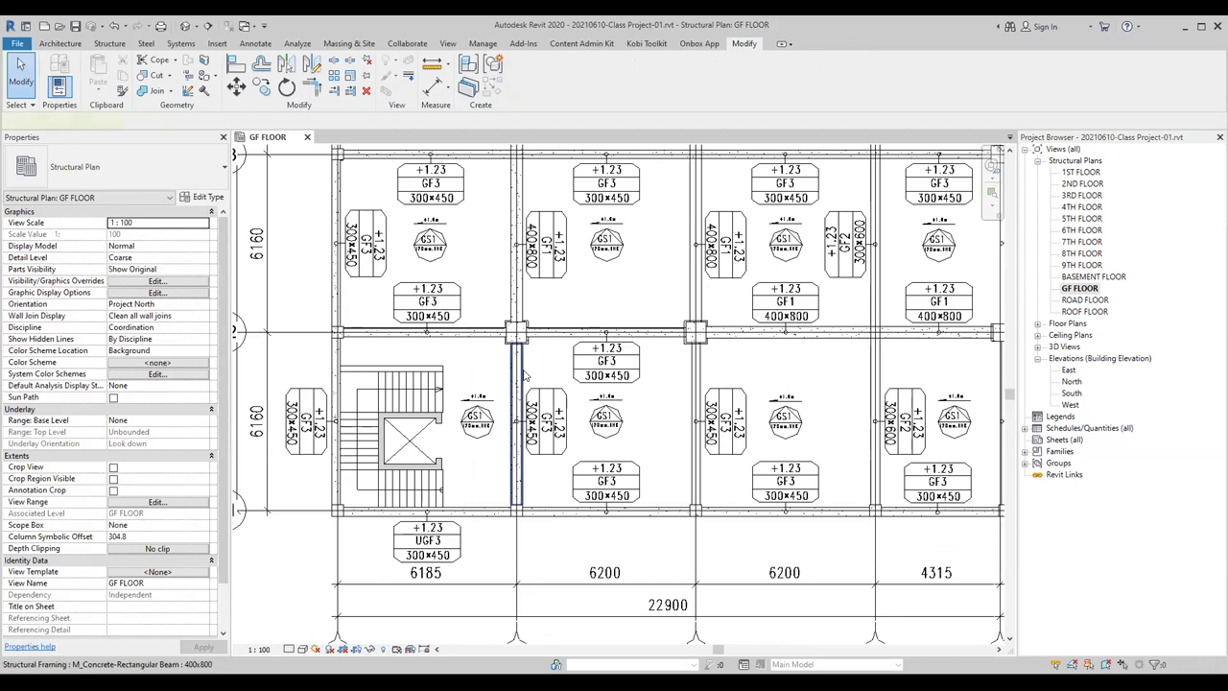
left_click(524, 374)
Step: Change the selected lower Y2 beam to the 300x450 type
left_click(177, 168)
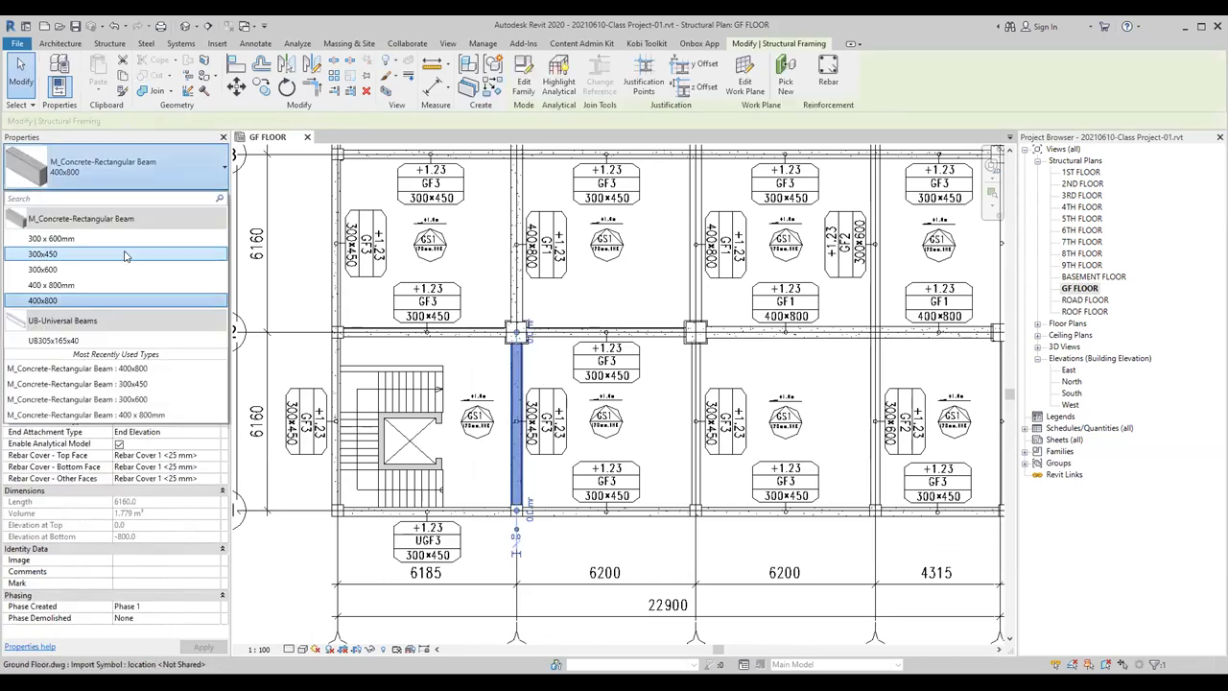
left_click(125, 253)
key("Escape")
scroll(541, 321, "up", 3)
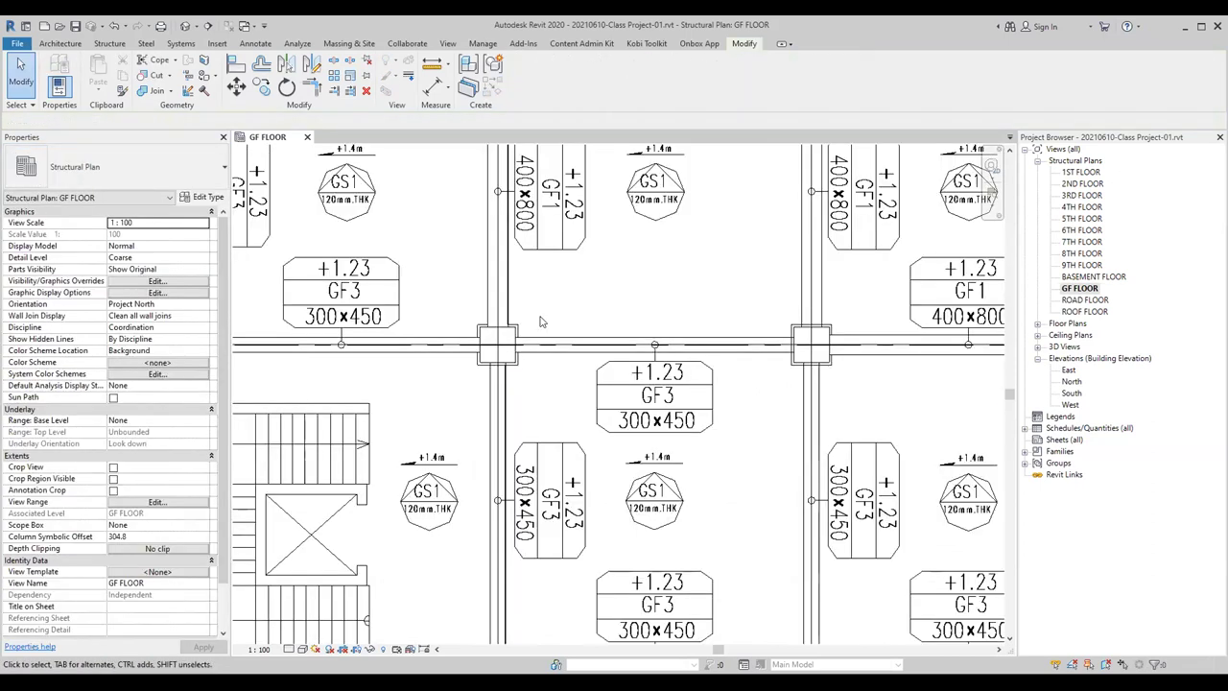
scroll(540, 321, "down", 3)
scroll(540, 322, "down", 1)
Step: Select the upper 400x800 beam together with the lower vertical beam
left_click(514, 365)
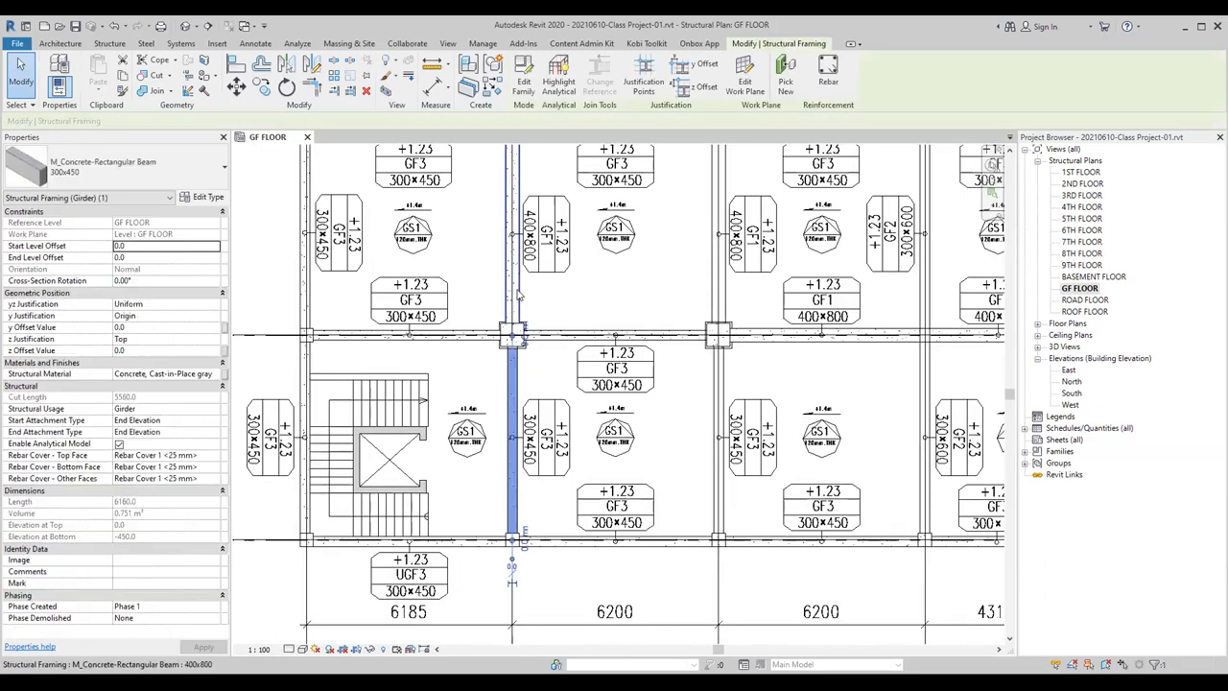
left_click(515, 293)
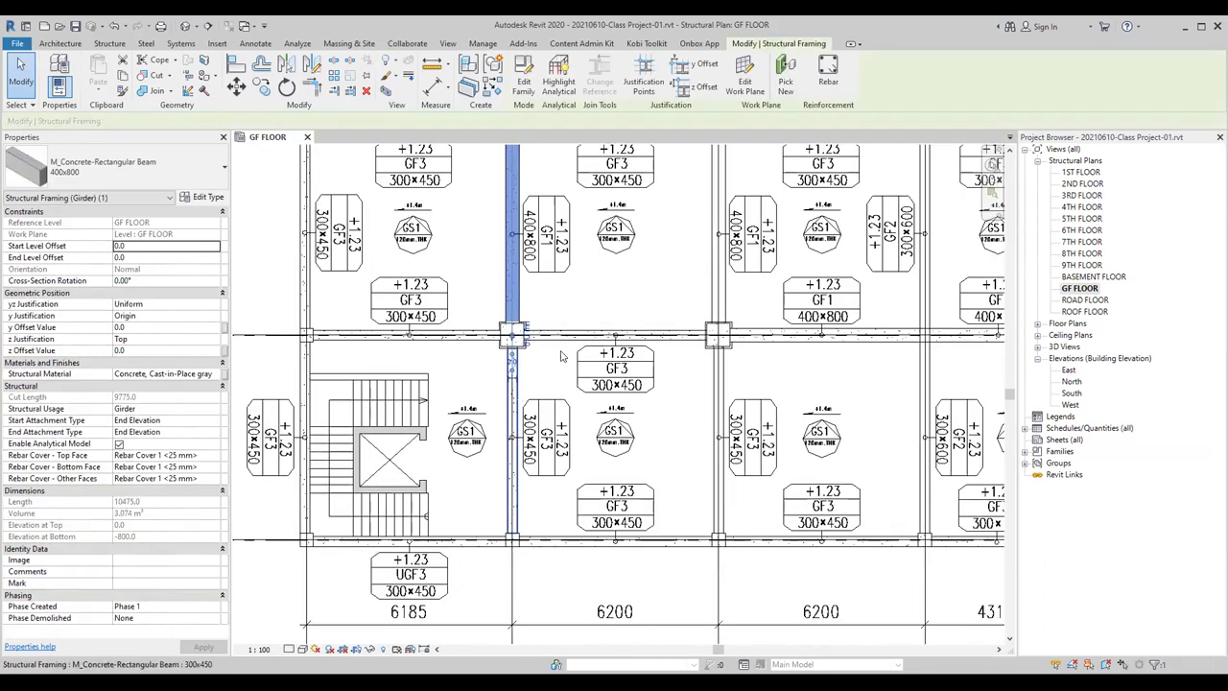
left_click(513, 403, "ctrl")
scroll(463, 332, "down", 1)
scroll(464, 332, "down", 1)
scroll(463, 332, "down", 2)
scroll(464, 332, "down", 1)
scroll(462, 307, "up", 2, "ctrl")
scroll(461, 278, "up", 1, "ctrl")
scroll(460, 250, "up", 1, "ctrl")
Step: Move the beams with MV from the beam end to the top column's midpoint
key("m")
key("v")
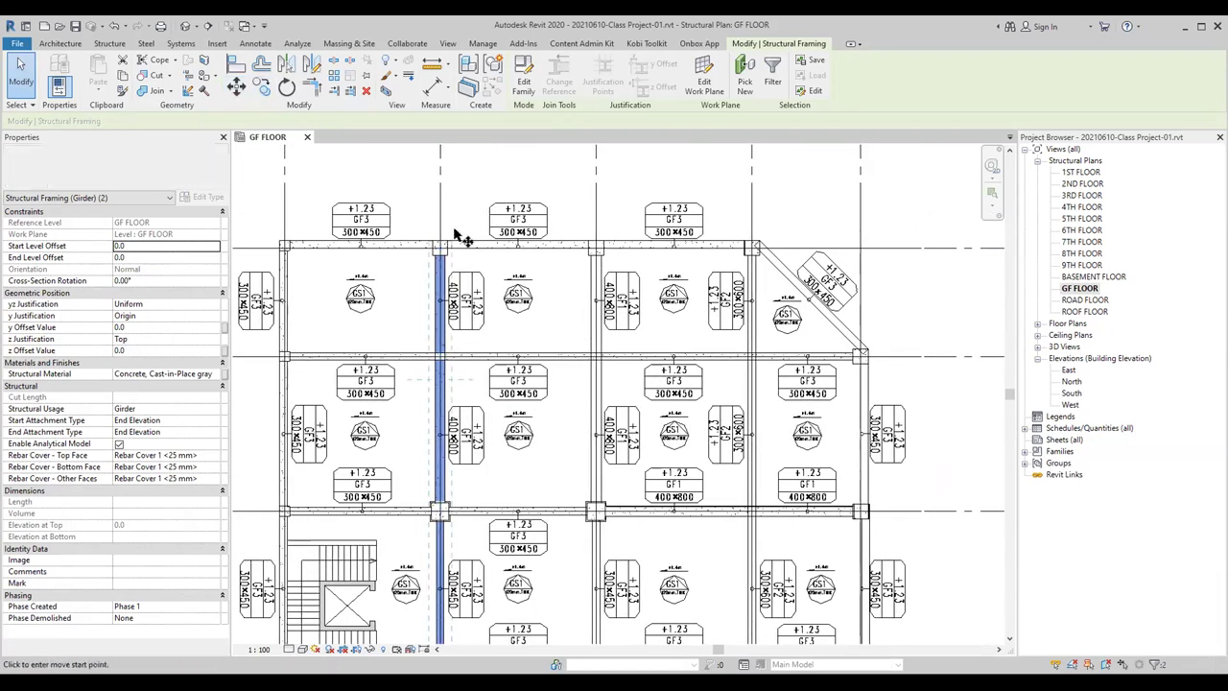
left_click(457, 231)
scroll(456, 231, "up", 2)
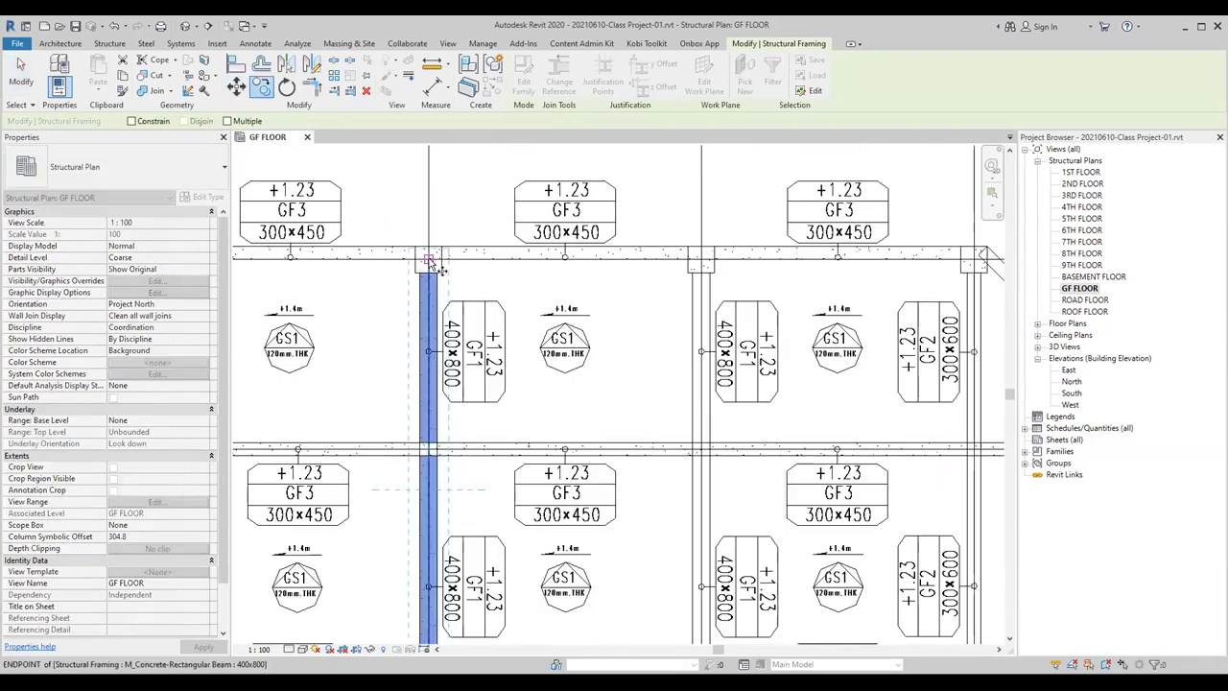
left_click(697, 270)
scroll(705, 287, "down", 1)
scroll(691, 307, "down", 1)
scroll(634, 327, "down", 2)
key("Escape")
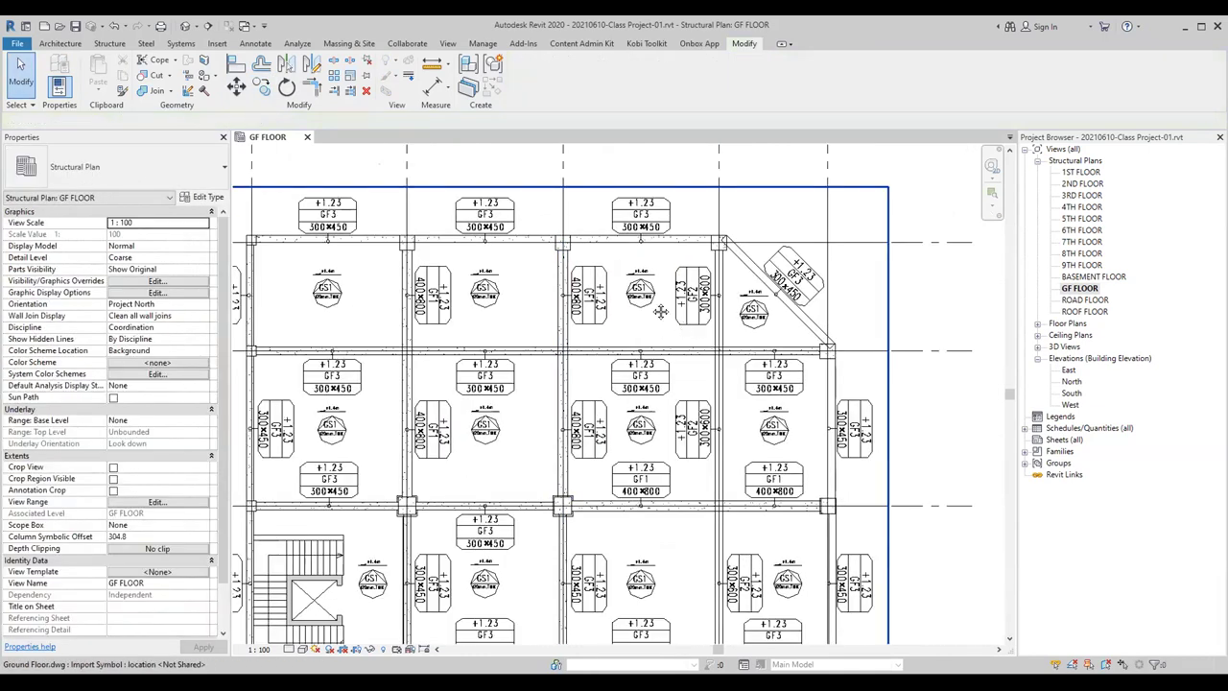
middle_click_drag(671, 317, 588, 251)
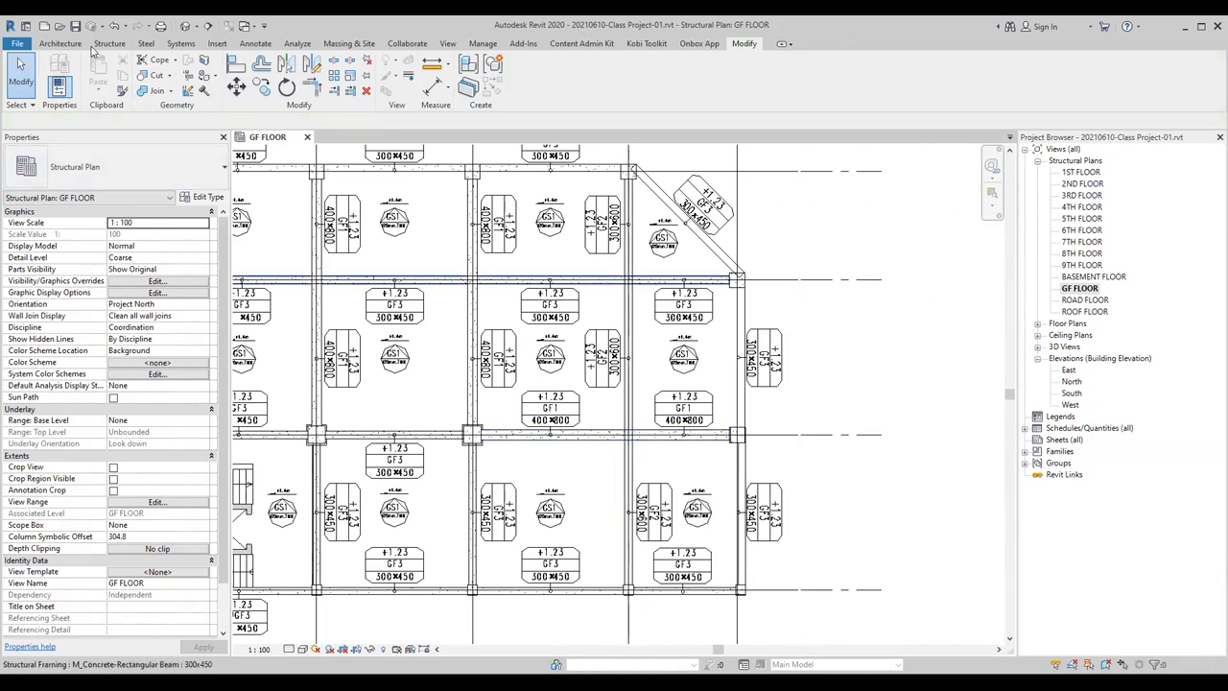
left_click(103, 44)
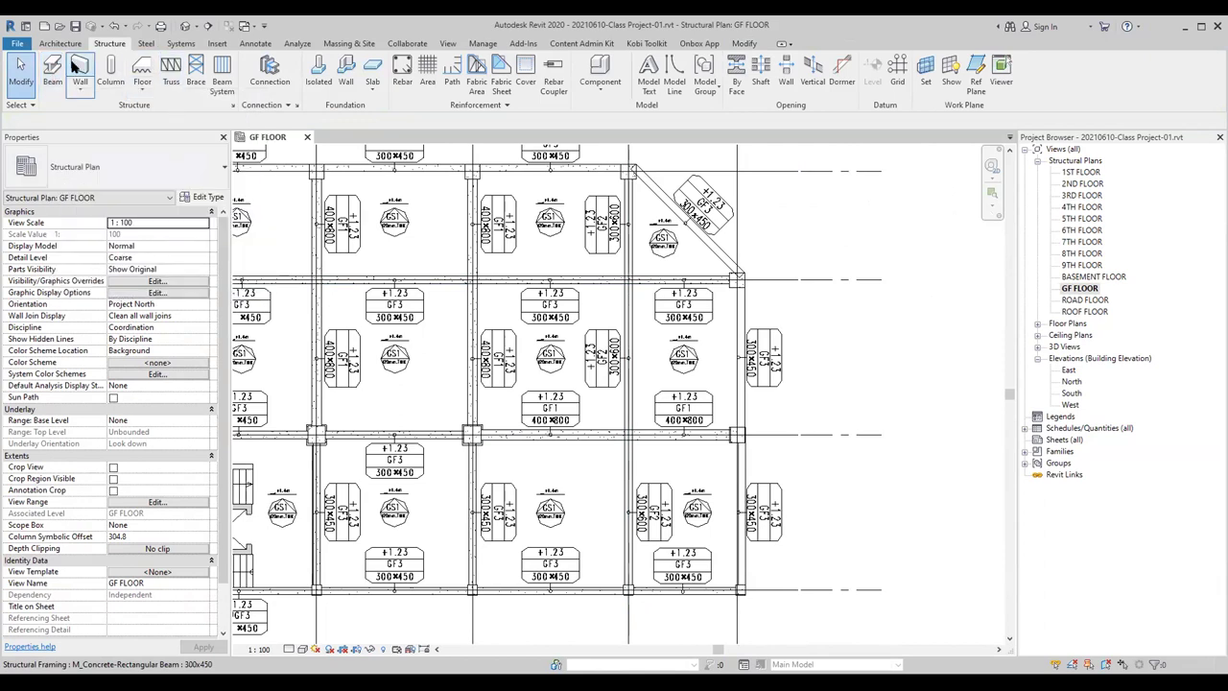
Step: Draw a 400x800 concrete beam along grid Y4 from the top column midpoint to the bottom column midpoint
left_click(53, 69)
key("Escape")
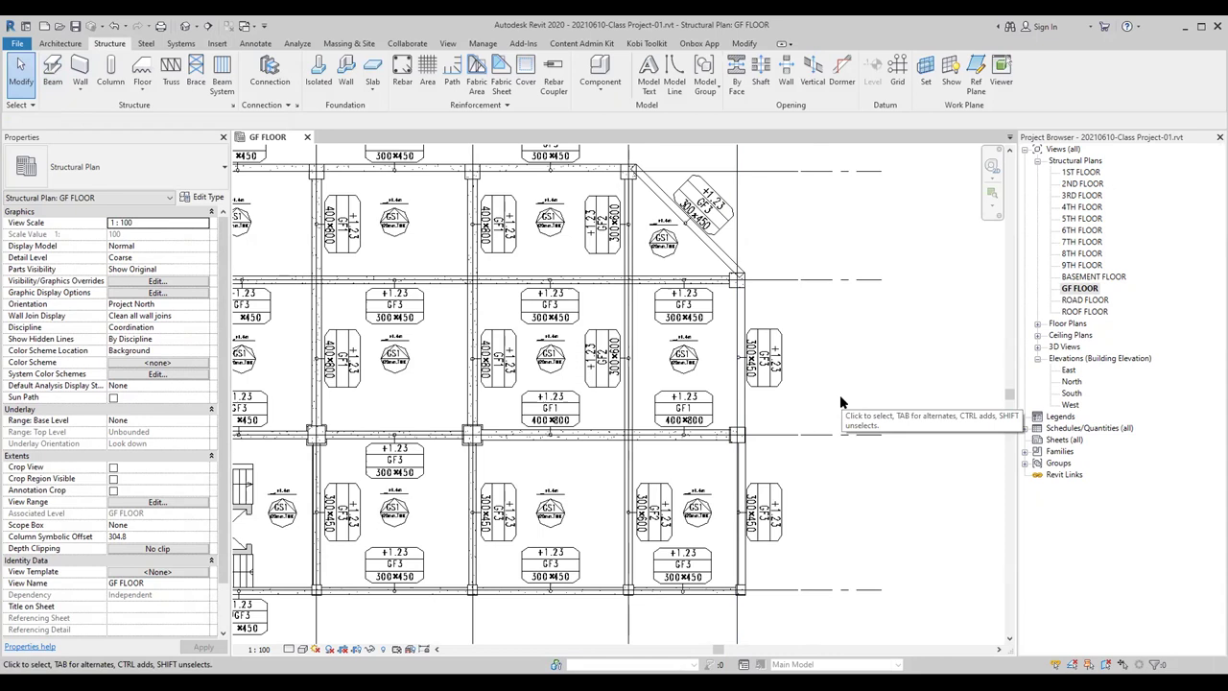
key("b")
key("m")
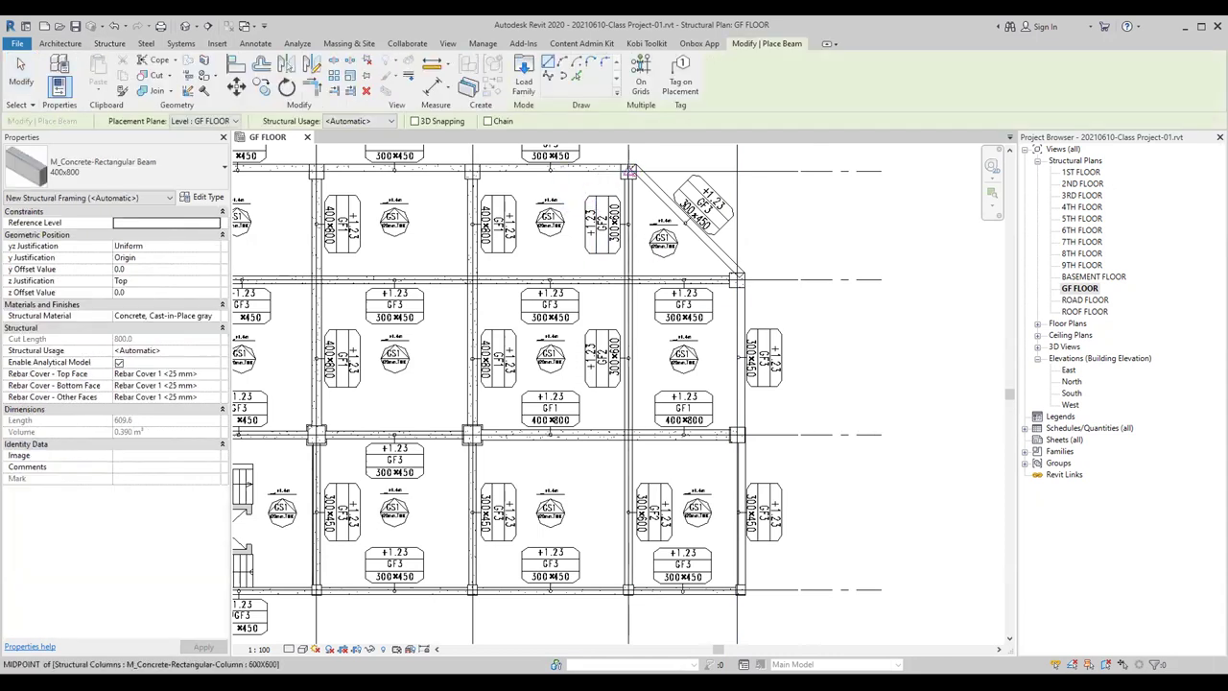
left_click(629, 171)
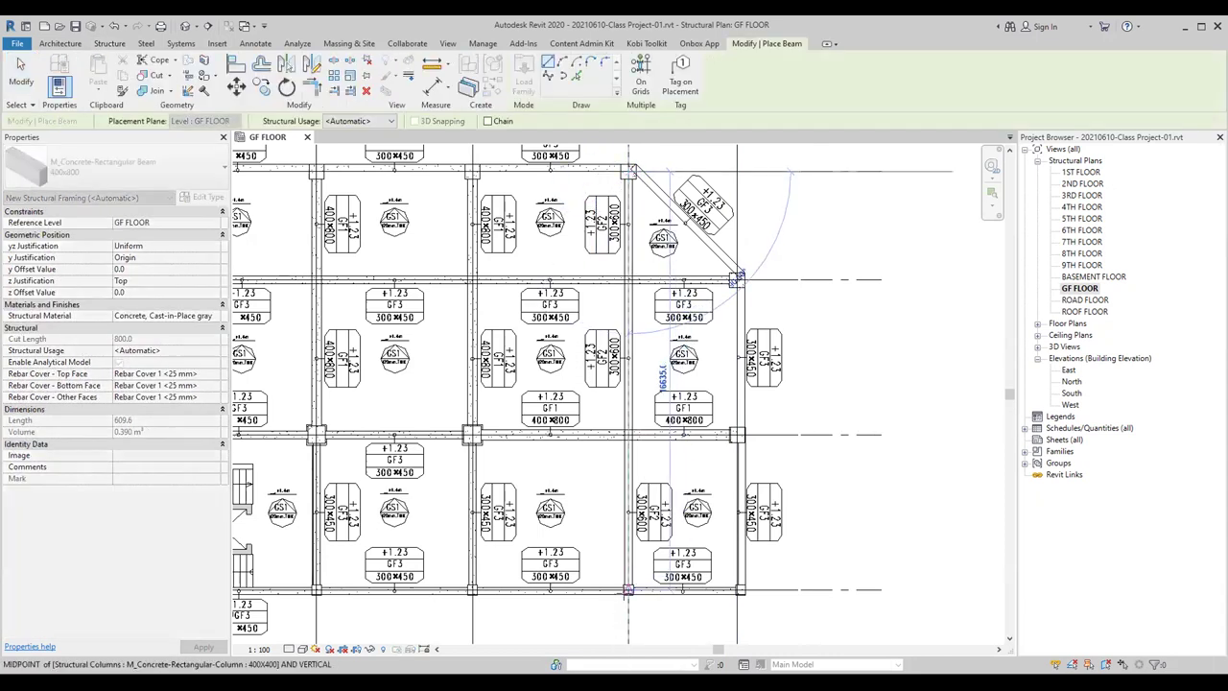
scroll(633, 583, "up", 3)
scroll(635, 582, "up", 2)
left_click(635, 580)
right_click(542, 372)
left_click(574, 381)
key("Escape")
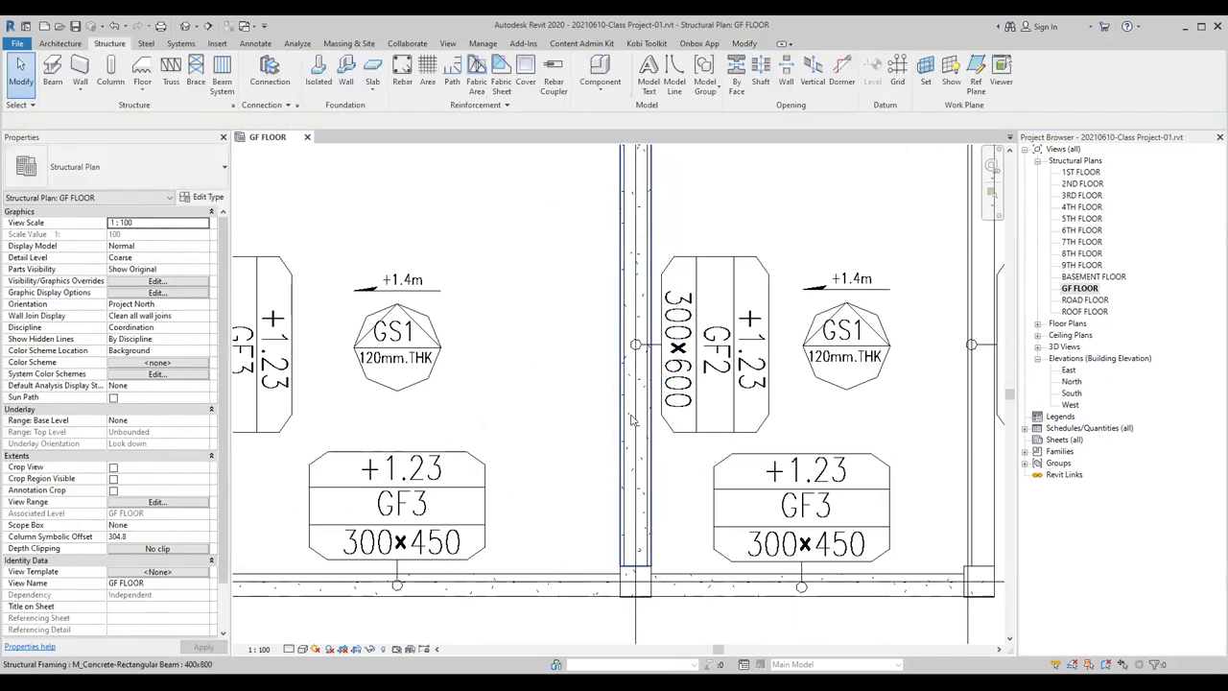
Step: Check the new beam's type, recentre the ground floor plan, and switch to the default 3D view
left_click(632, 419)
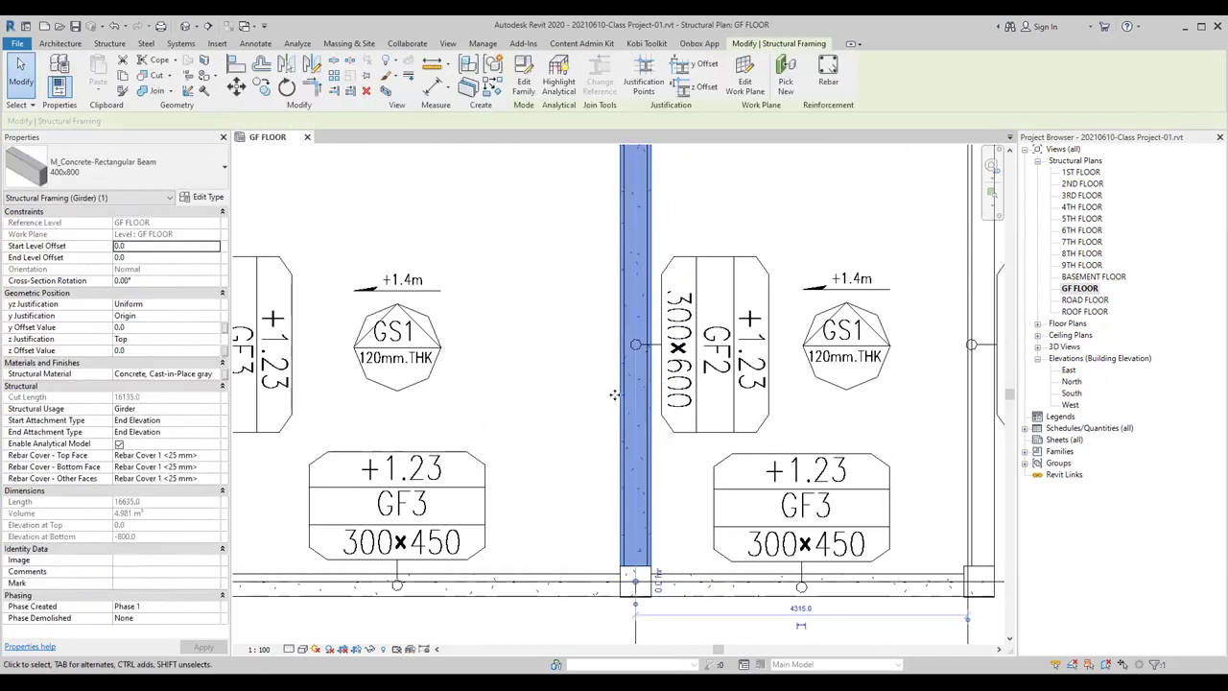
left_click(165, 171)
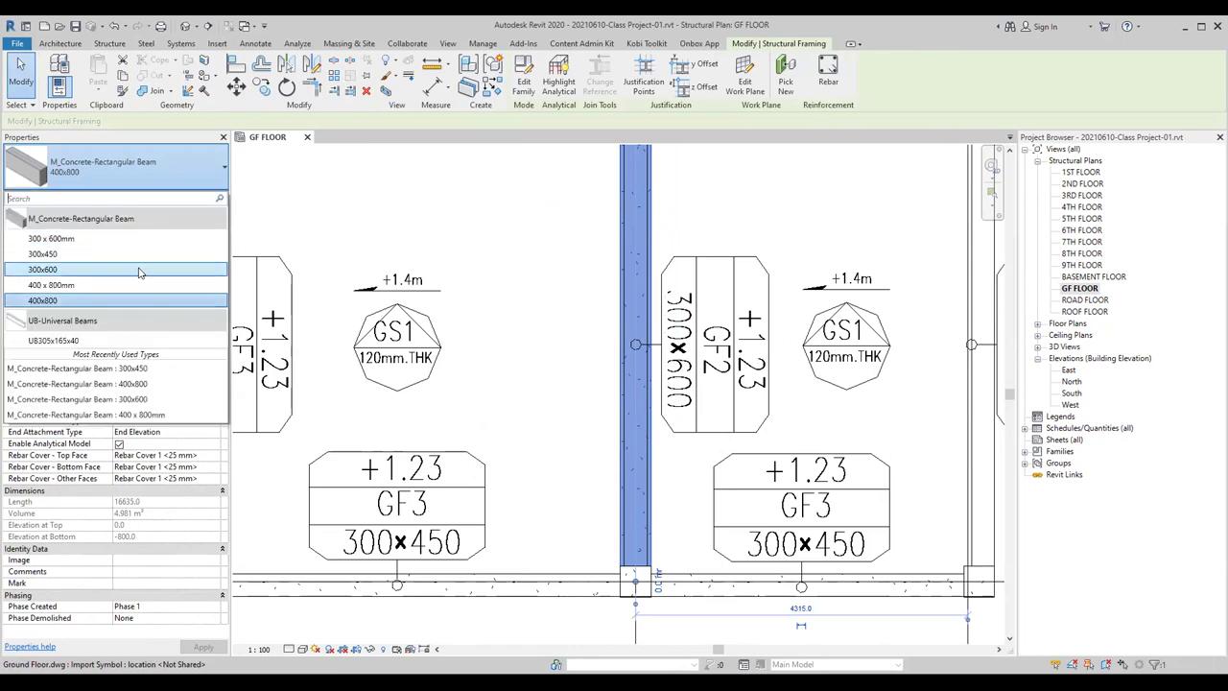
right_click(470, 249)
left_click(494, 259)
scroll(610, 288, "down", 5)
scroll(610, 288, "down", 2)
middle_click_drag(608, 287, 721, 442)
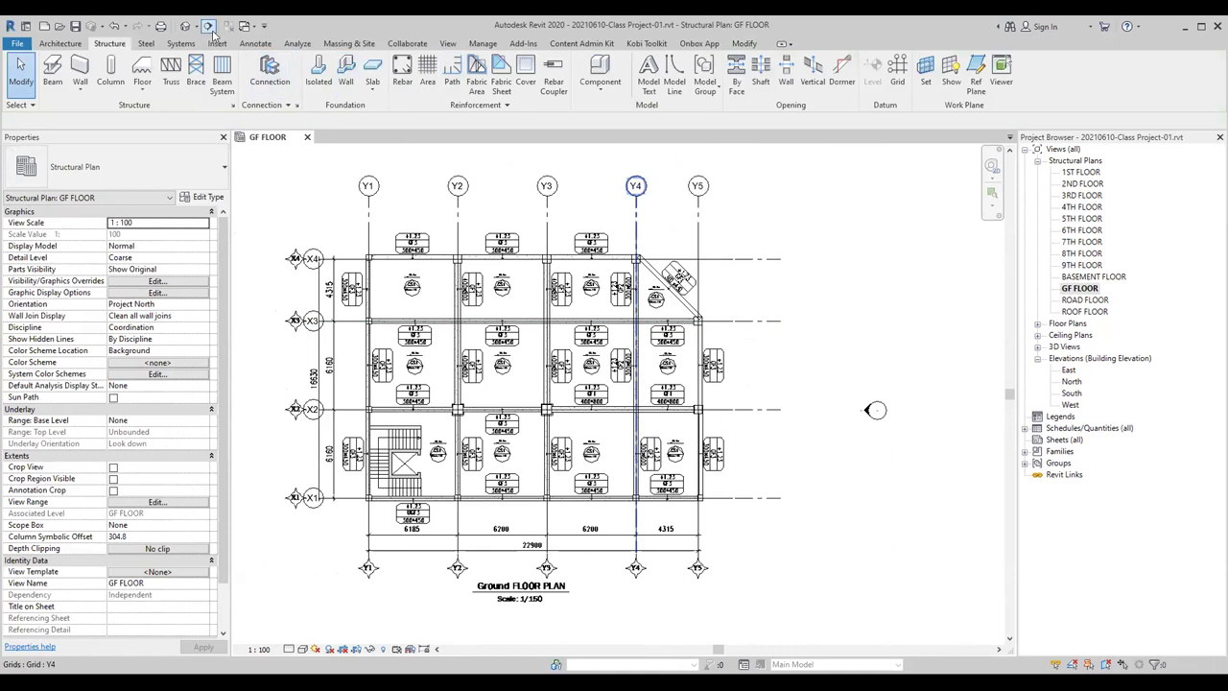
left_click(187, 27)
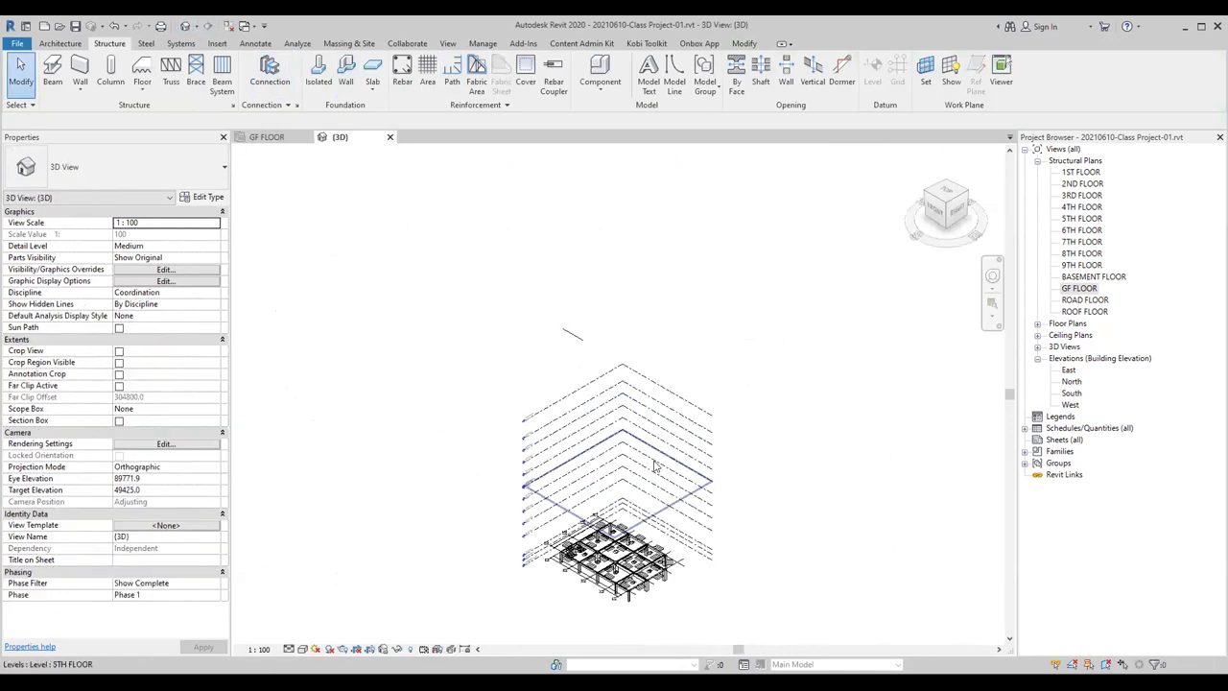
Step: Temporarily hide the imported ground floor drawing in the GF FLOOR plan with HH
scroll(639, 316, "up", 2)
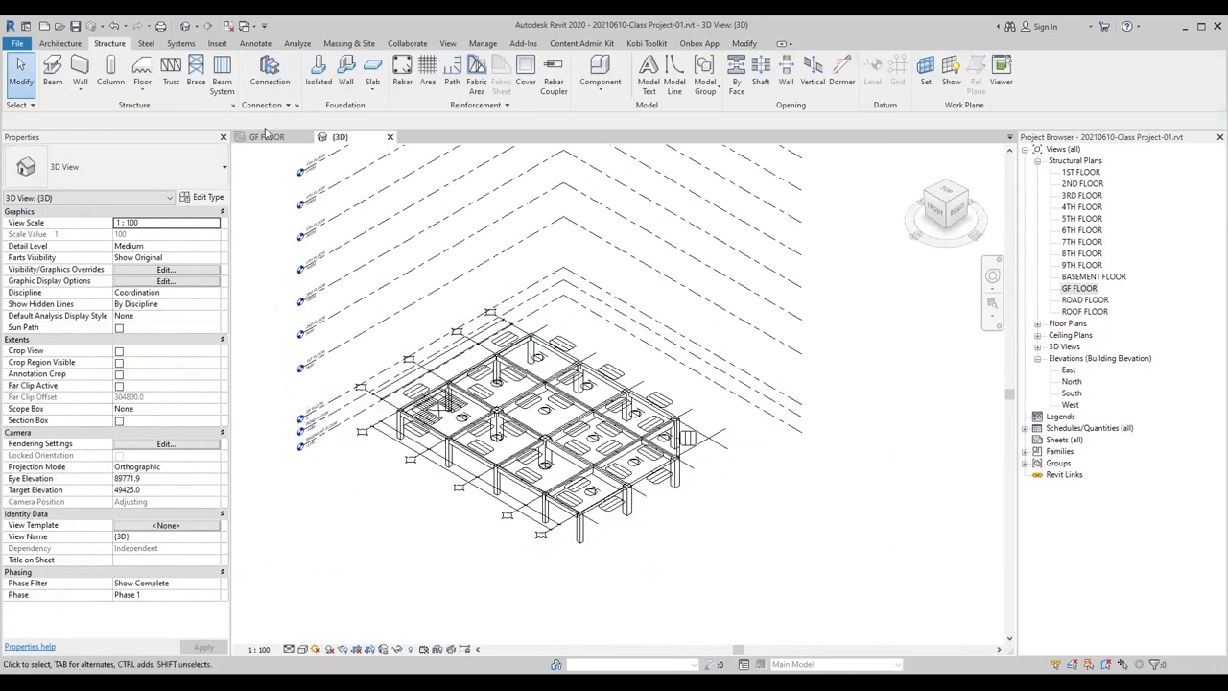
left_click(266, 137)
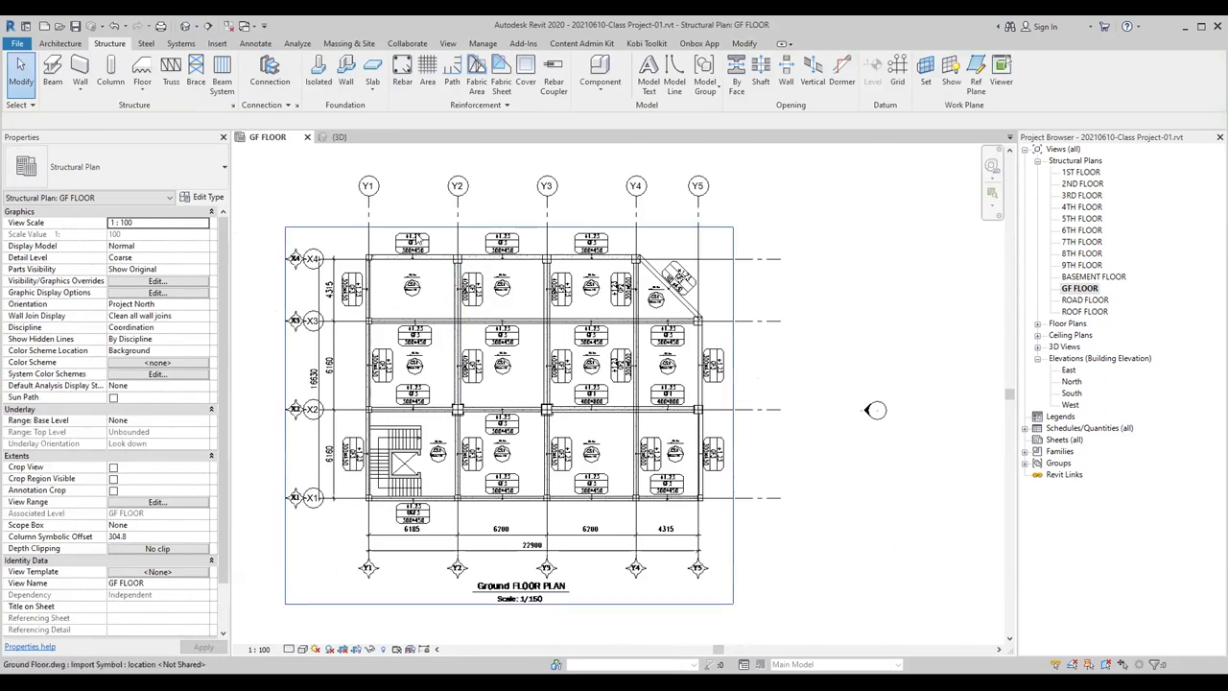
left_click(416, 234)
key("h")
key("h")
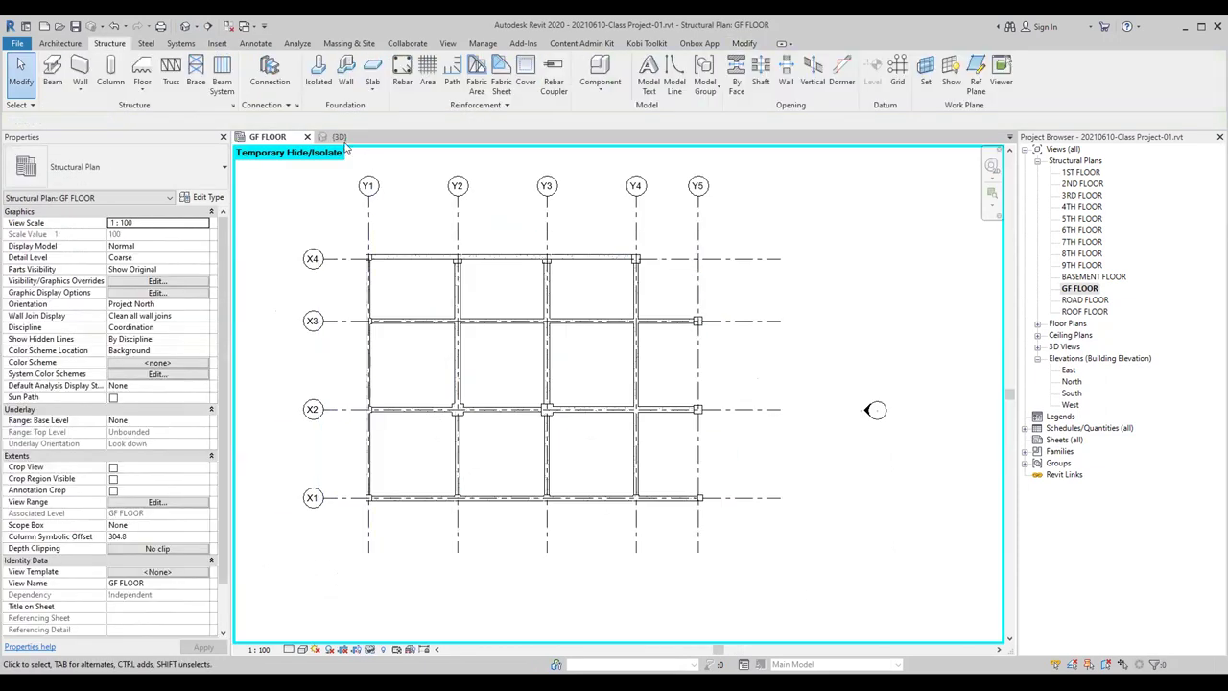
Step: Temporarily hide the imported drawing in the 3D view, leaving only the beam-and-column frame
left_click(337, 137)
scroll(576, 368, "up", 2)
left_click(575, 367)
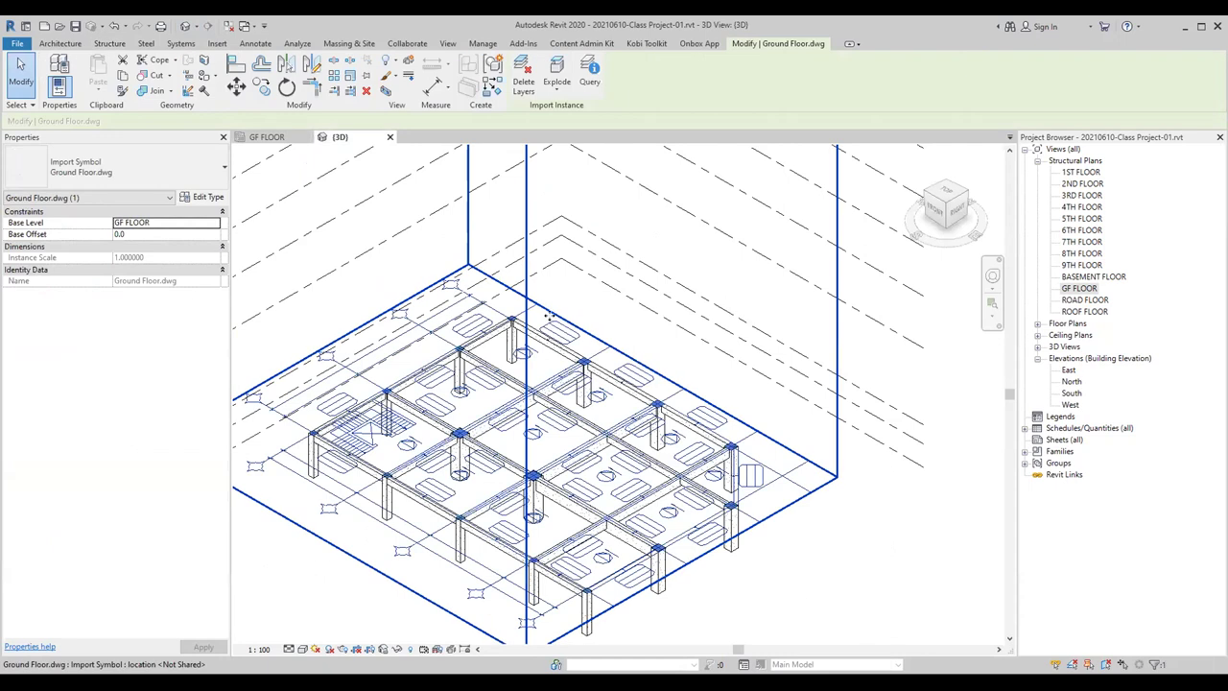
key("h")
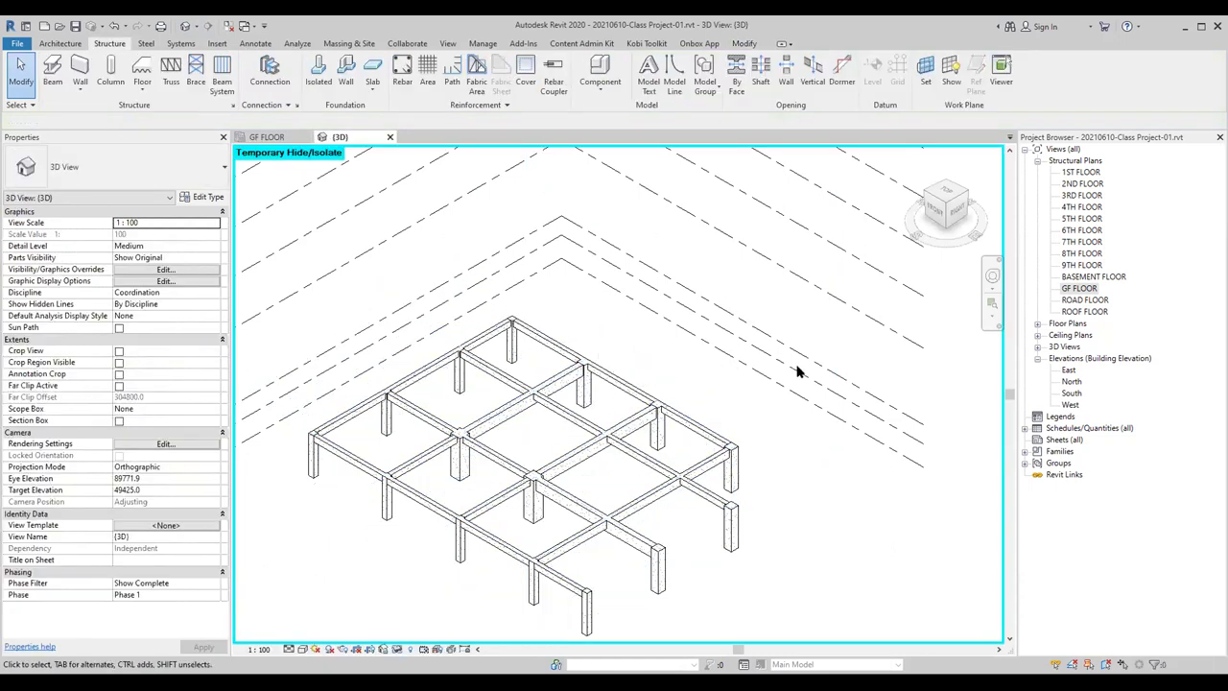
middle_click_drag(796, 372, 840, 295)
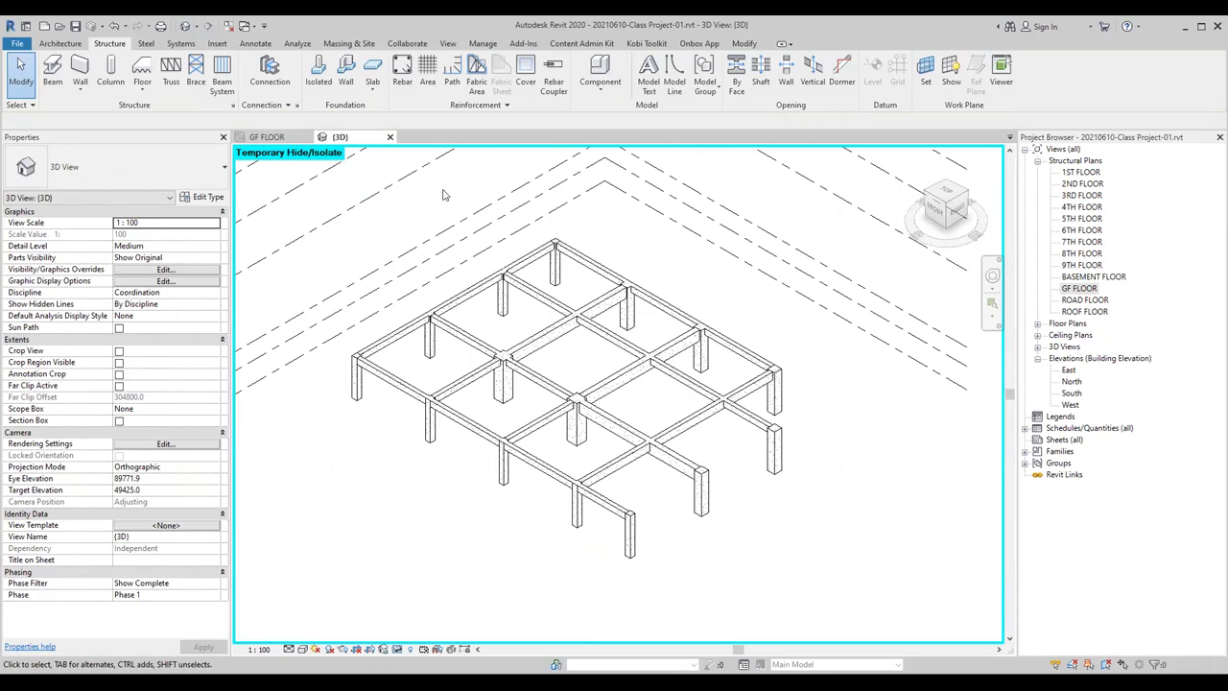
Step: Back in GF FLOOR, reset Temporary Hide/Isolate so the imported drawing reappears
left_click(305, 140)
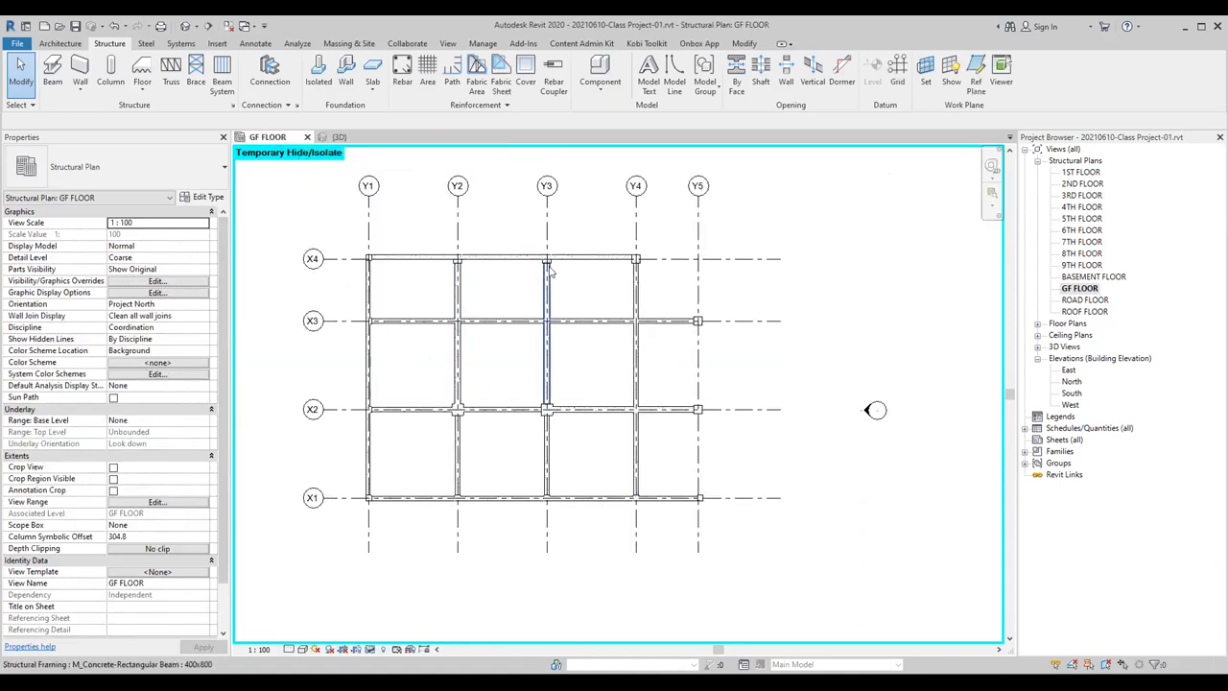
key("r")
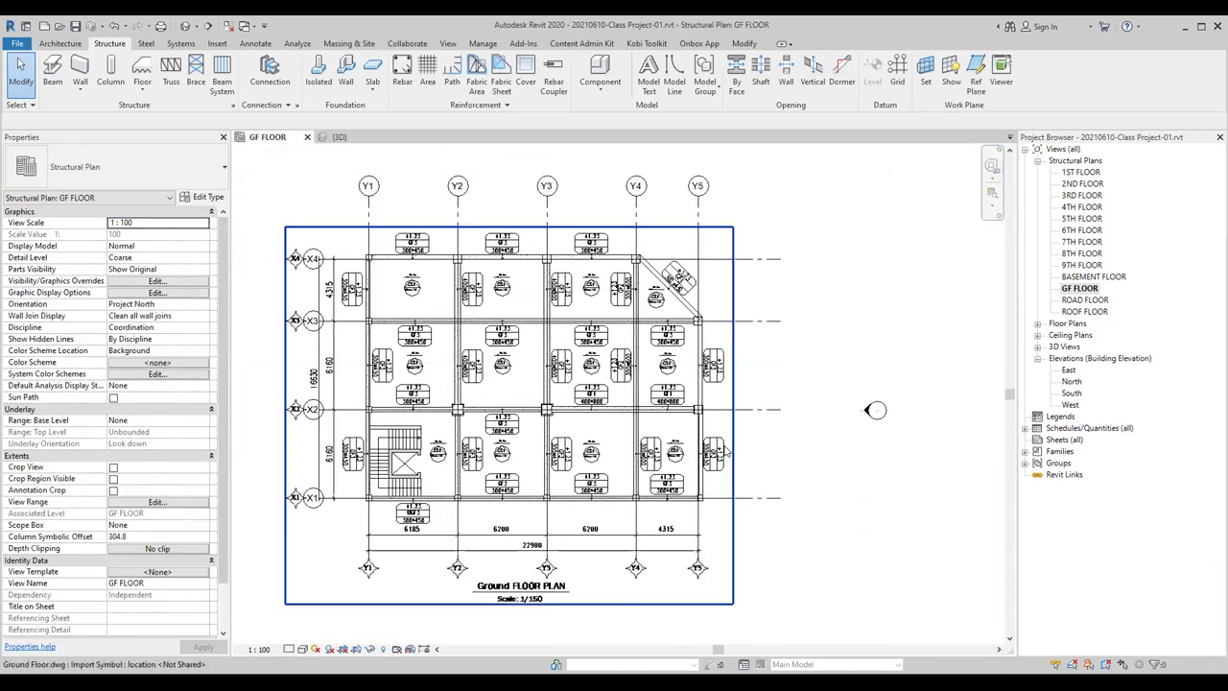
scroll(693, 474, "up", 2)
scroll(693, 475, "up", 2)
scroll(693, 475, "down", 3)
scroll(740, 493, "down", 2)
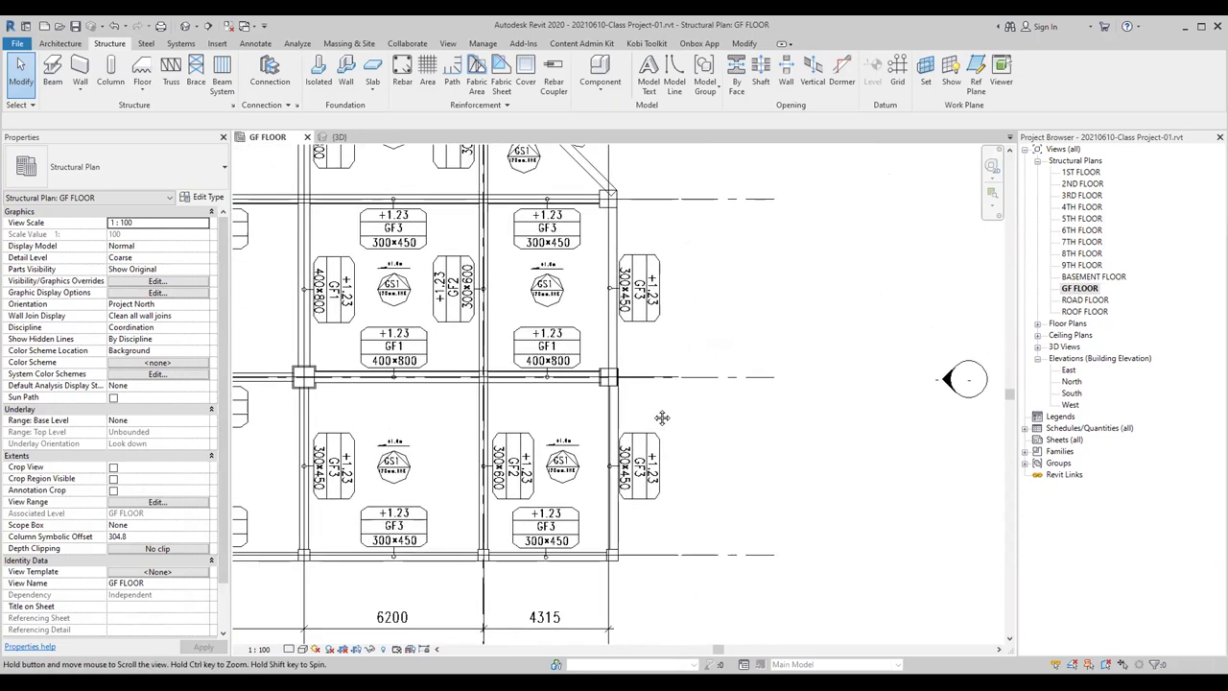
Step: Start the Beam tool with the 300x450 beam type
left_click(82, 88)
left_click(51, 72)
left_click(134, 172)
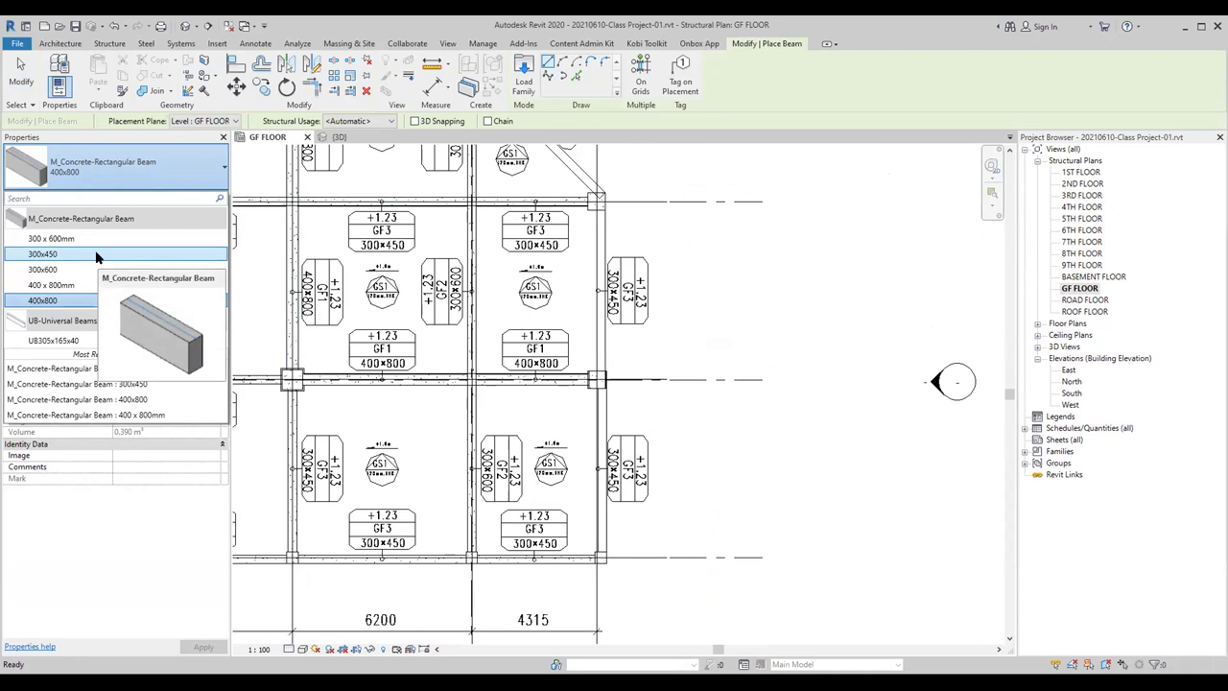
left_click(43, 253)
Step: Draw the 300x450 beam along grid Y5 from the column midpoint to the column corner at GF3
scroll(590, 197, "up", 4)
left_click(582, 185)
middle_click_drag(576, 624, 575, 350)
scroll(575, 350, "up", 3)
middle_click_drag(634, 494, 593, 439)
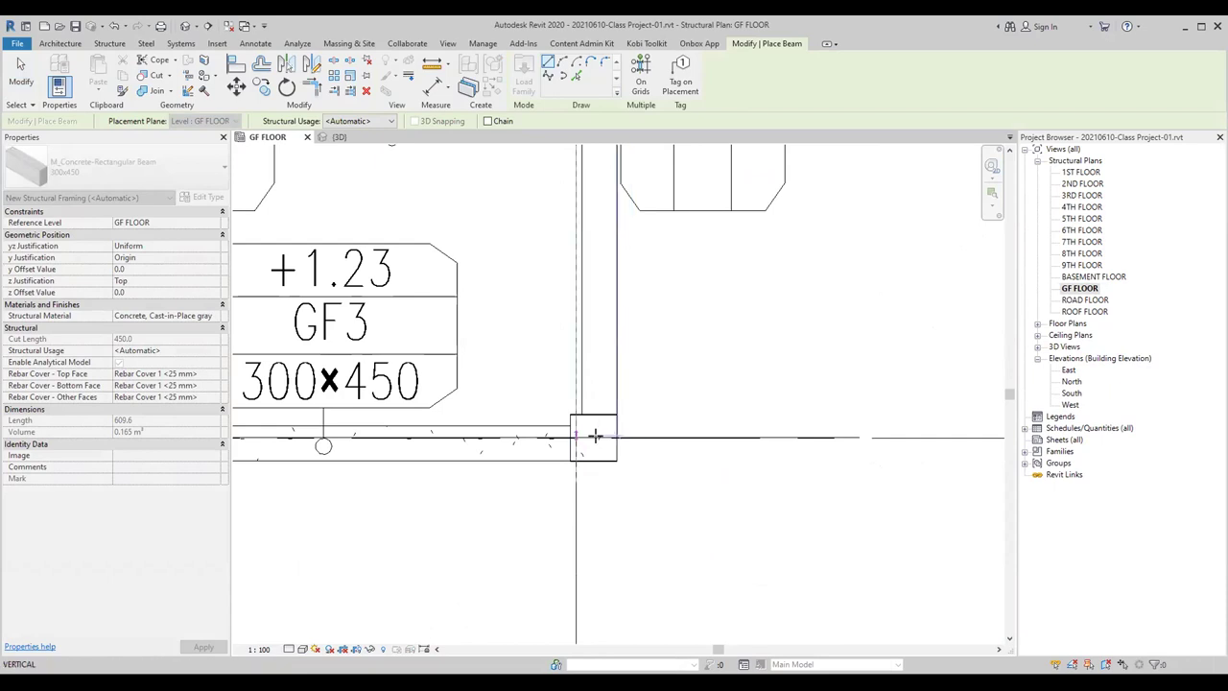
scroll(594, 436, "down", 2)
scroll(594, 436, "down", 2)
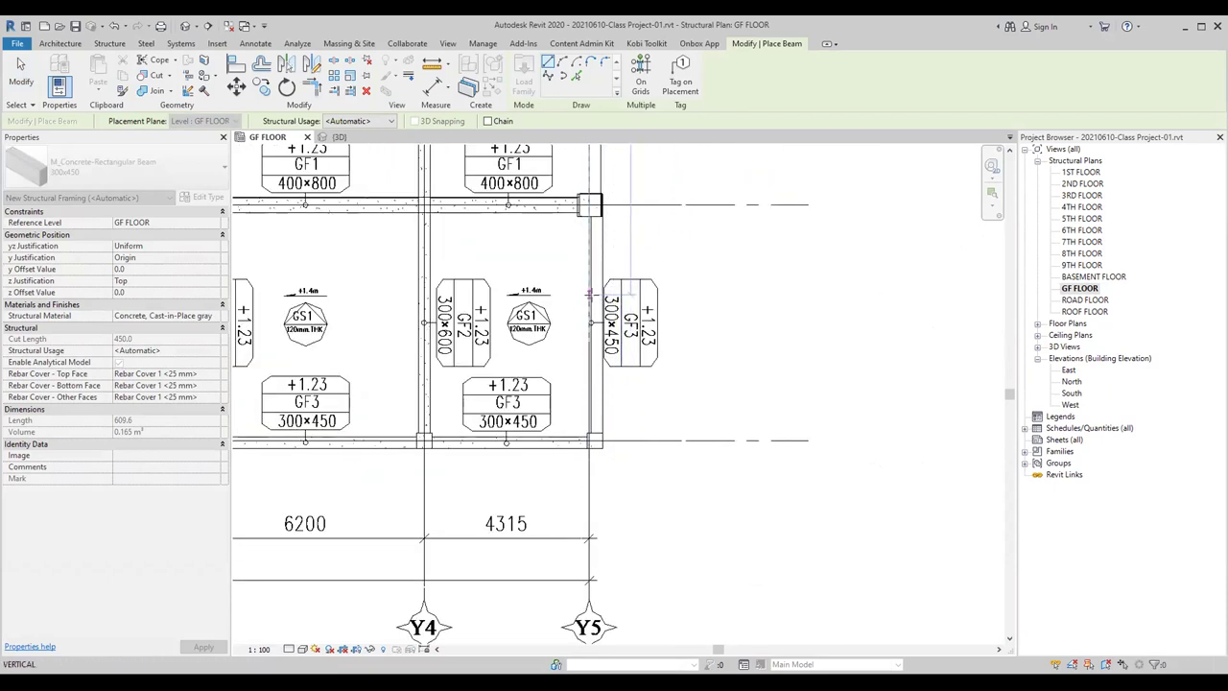
middle_click_drag(618, 270, 629, 566)
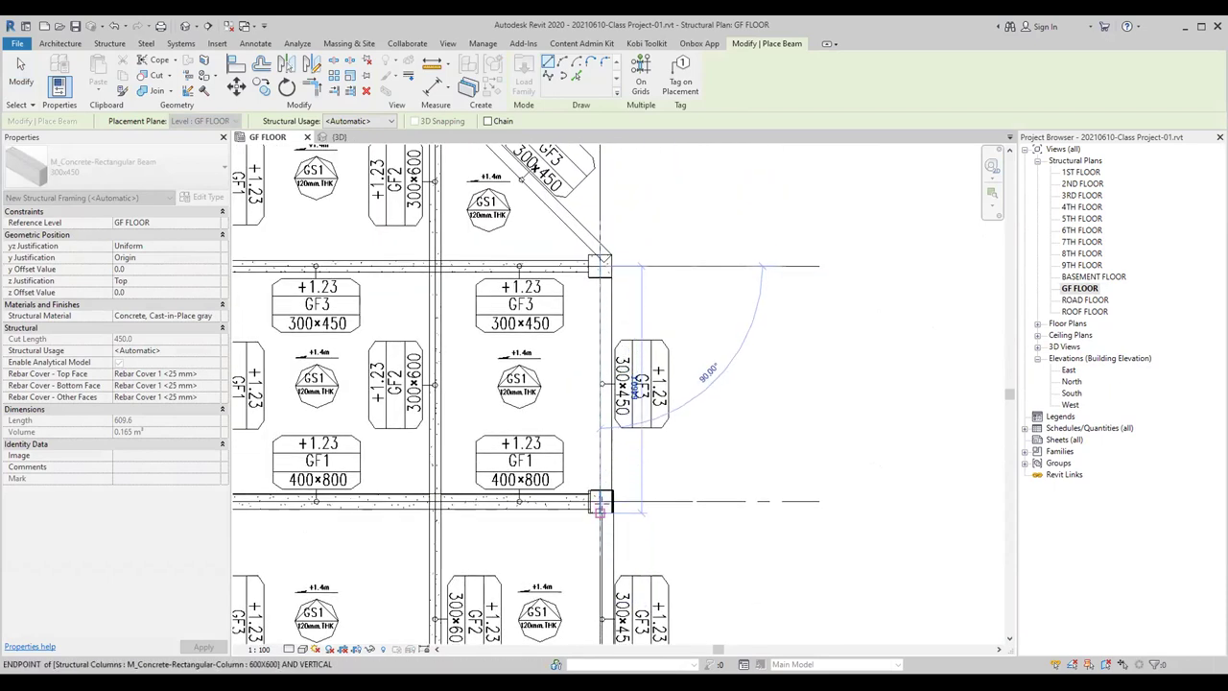
scroll(598, 480, "up", 2)
scroll(560, 389, "up", 2)
scroll(560, 389, "up", 2)
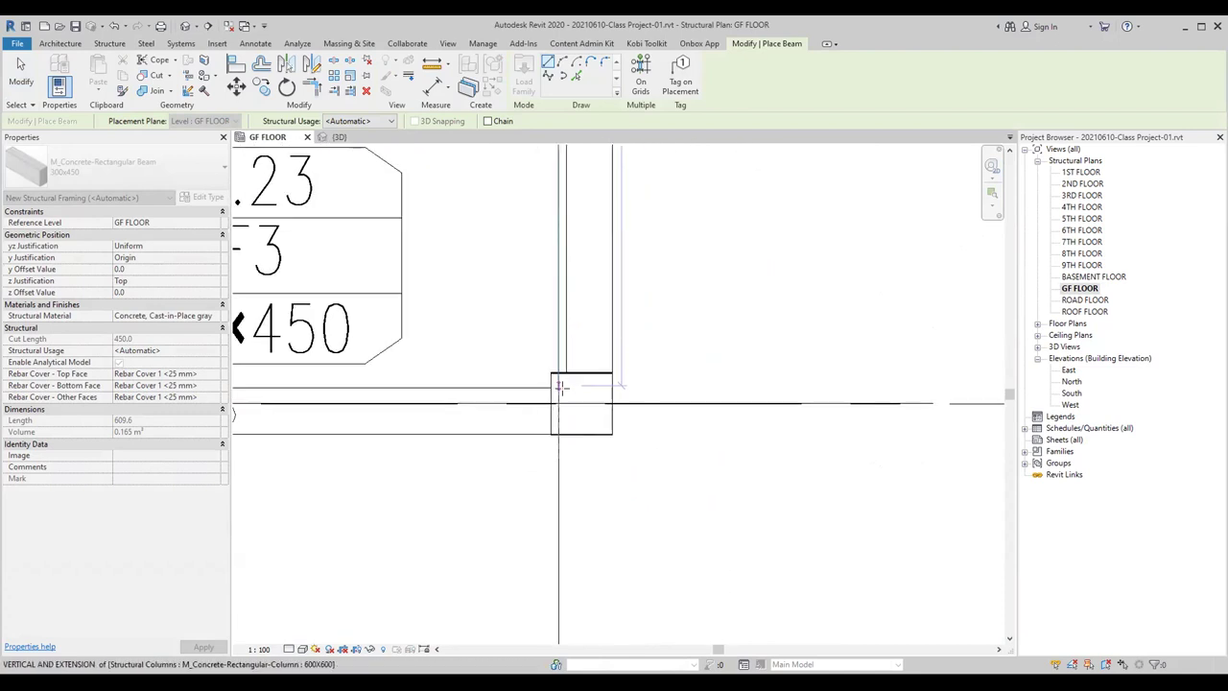
left_click(559, 403)
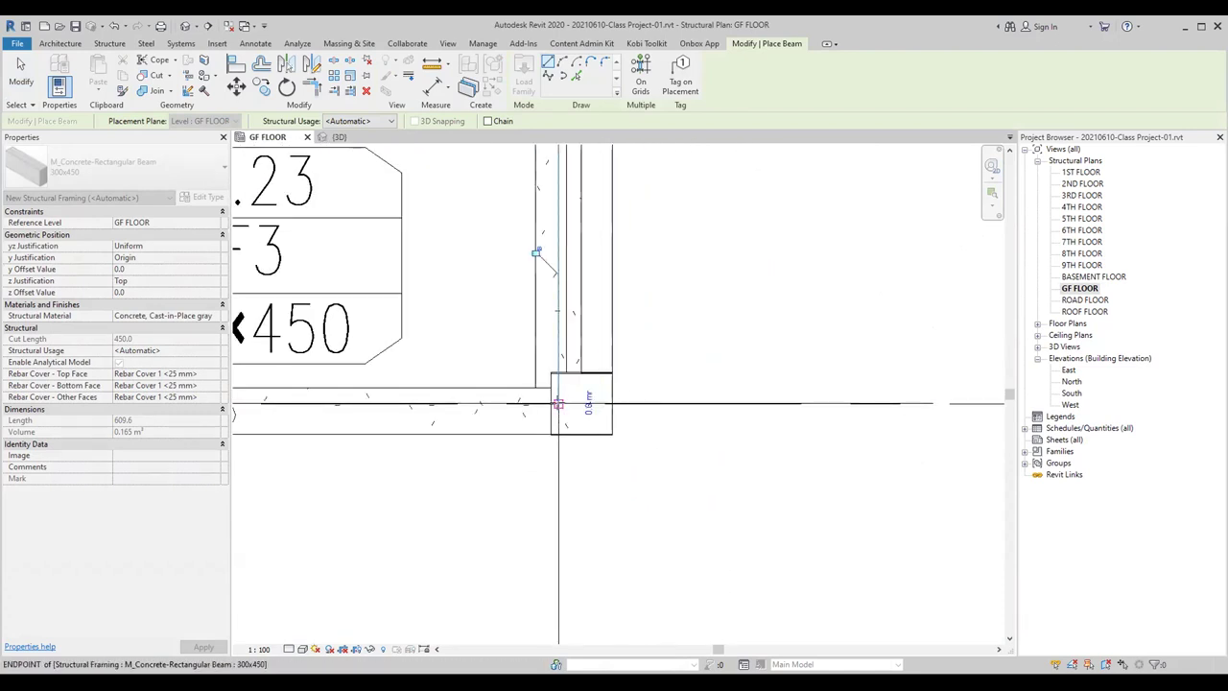
scroll(712, 341, "down", 2)
middle_click_drag(740, 354, 636, 285)
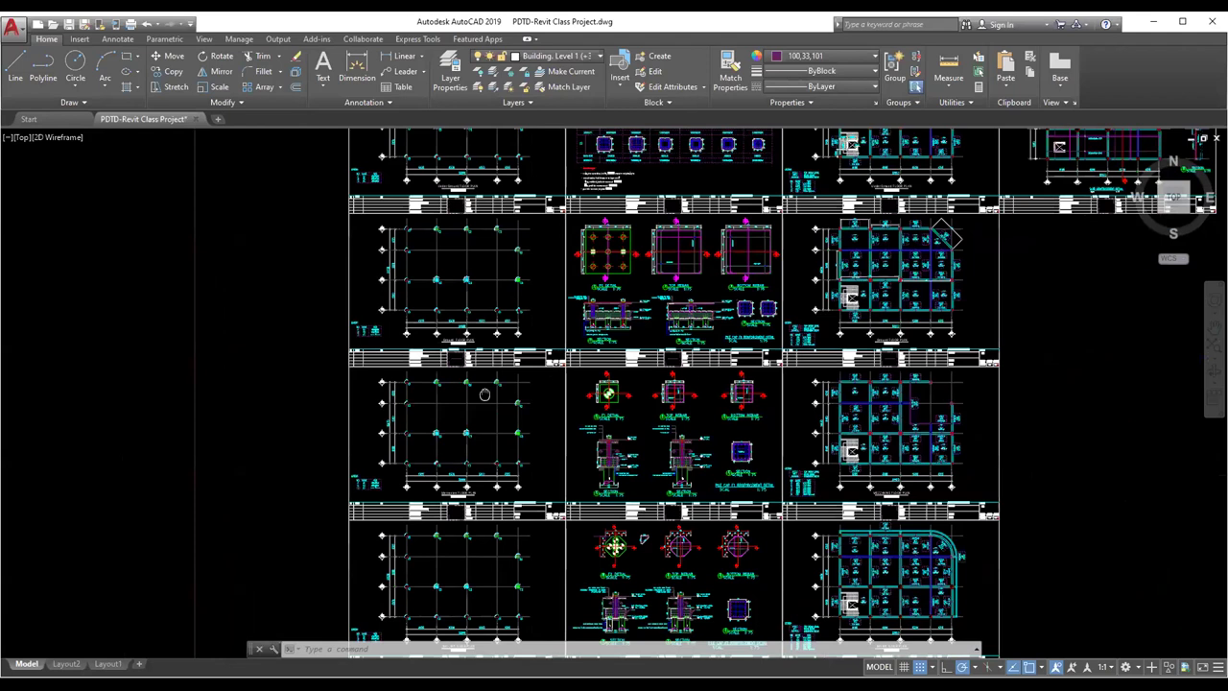
Step: In AutoCAD, zoom around the red corner column and the GF2, GS1, GF3 labels, then zoom out
scroll(485, 394, "up", 4)
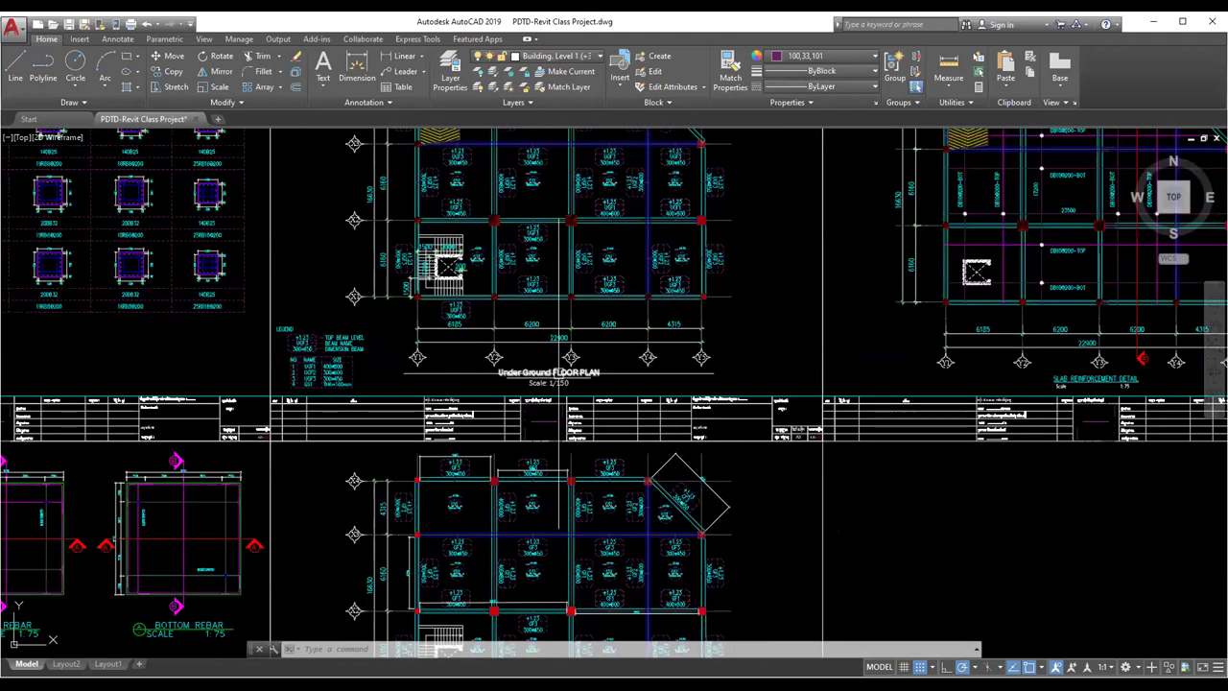
scroll(604, 315, "down", 4)
scroll(605, 316, "up", 10)
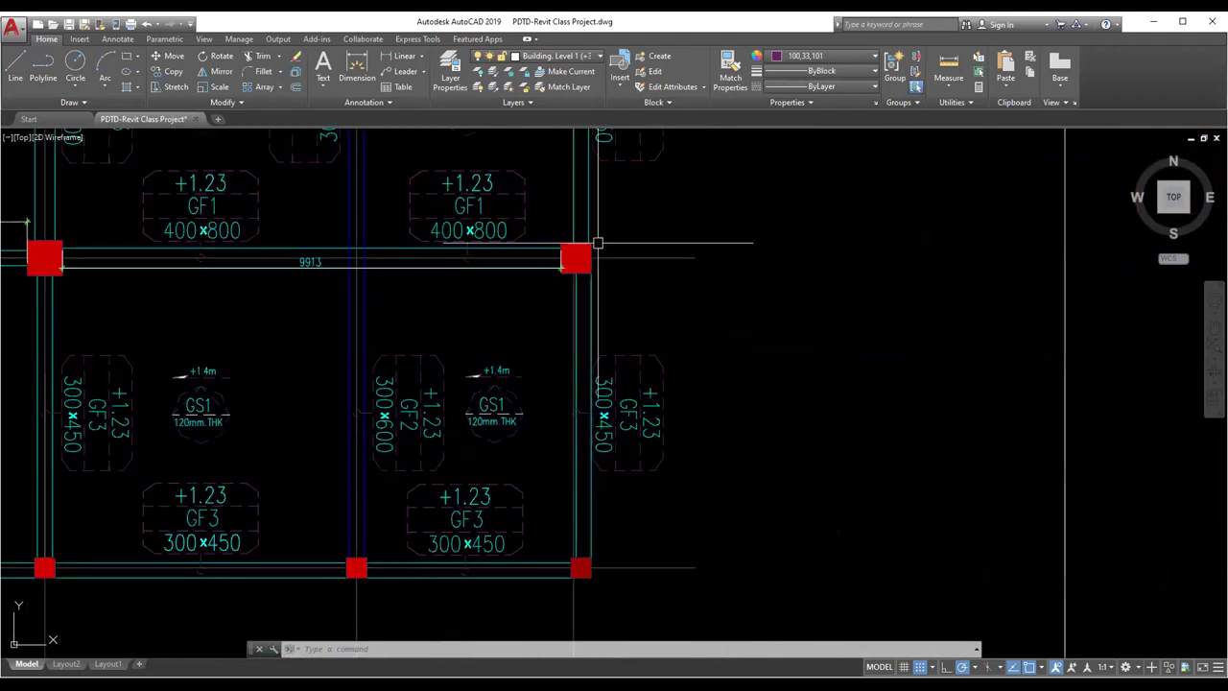
scroll(604, 241, "up", 8)
scroll(602, 243, "down", 4)
scroll(628, 272, "down", 4)
scroll(636, 307, "down", 2)
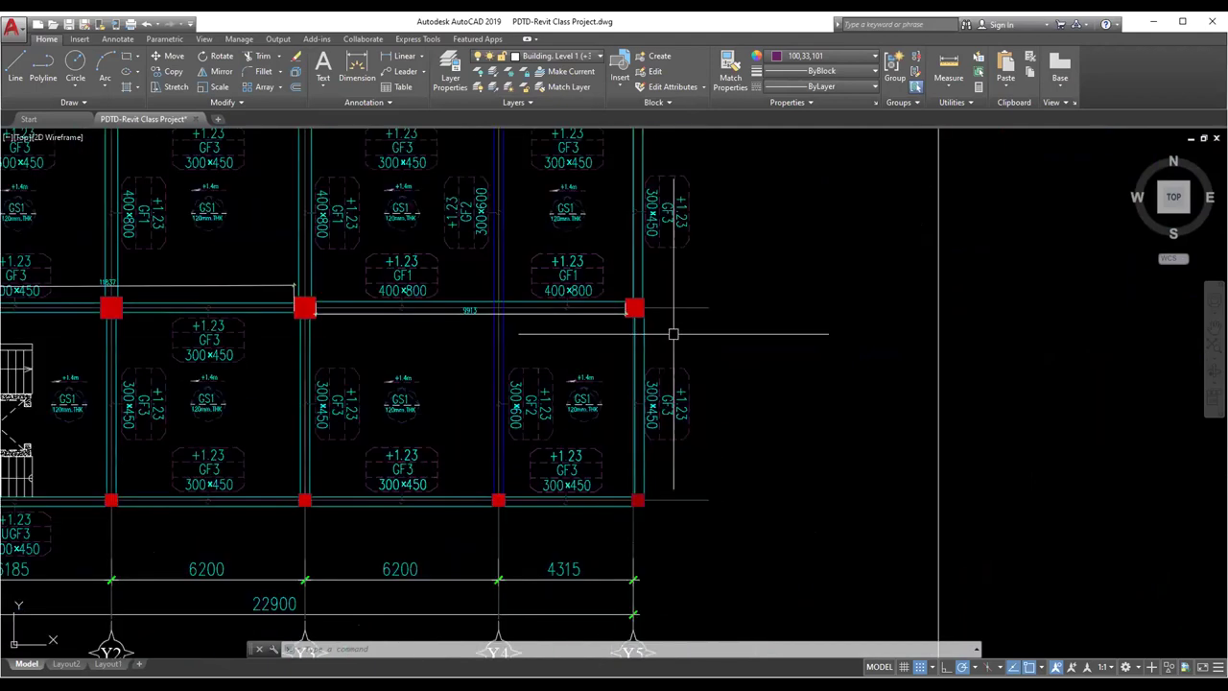
scroll(617, 278, "up", 8)
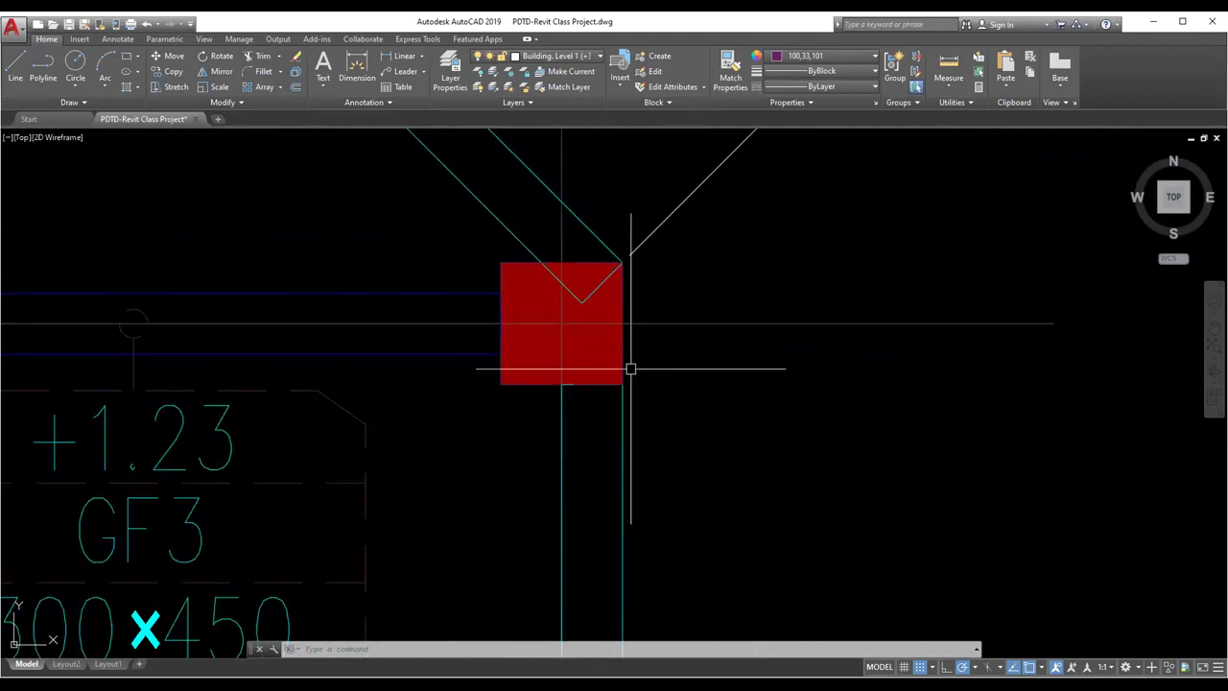
middle_click_drag(624, 401, 625, 390)
scroll(605, 269, "down", 4)
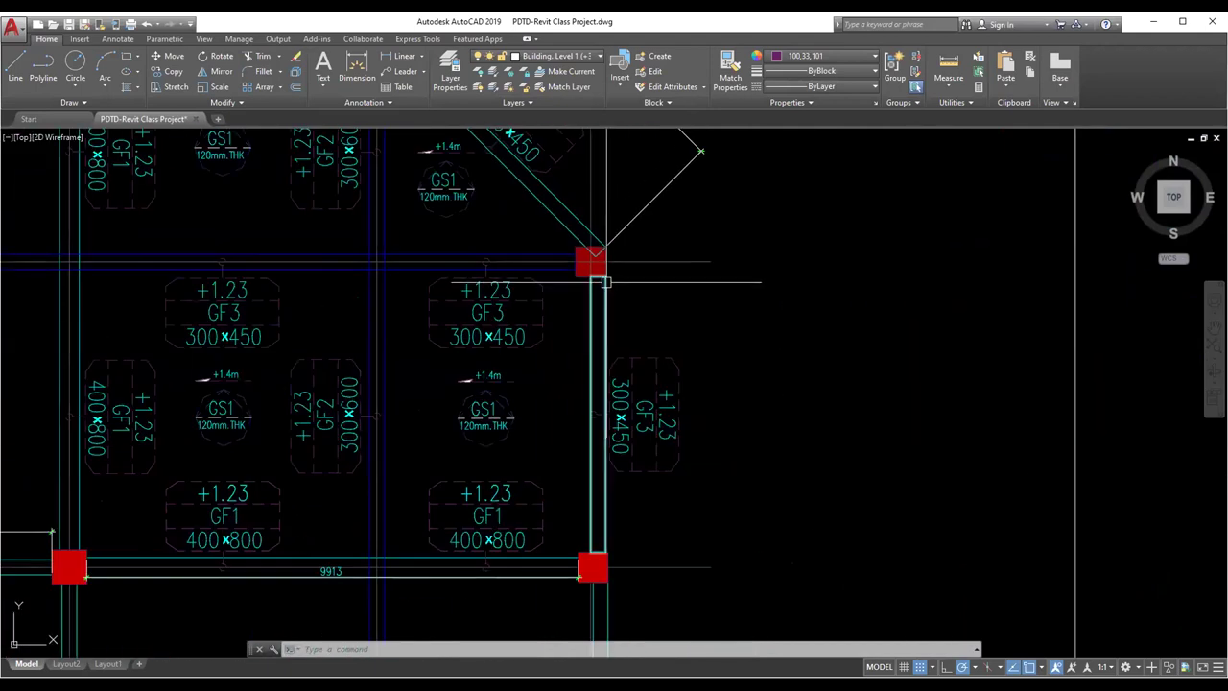
scroll(605, 282, "down", 2)
scroll(538, 345, "up", 6)
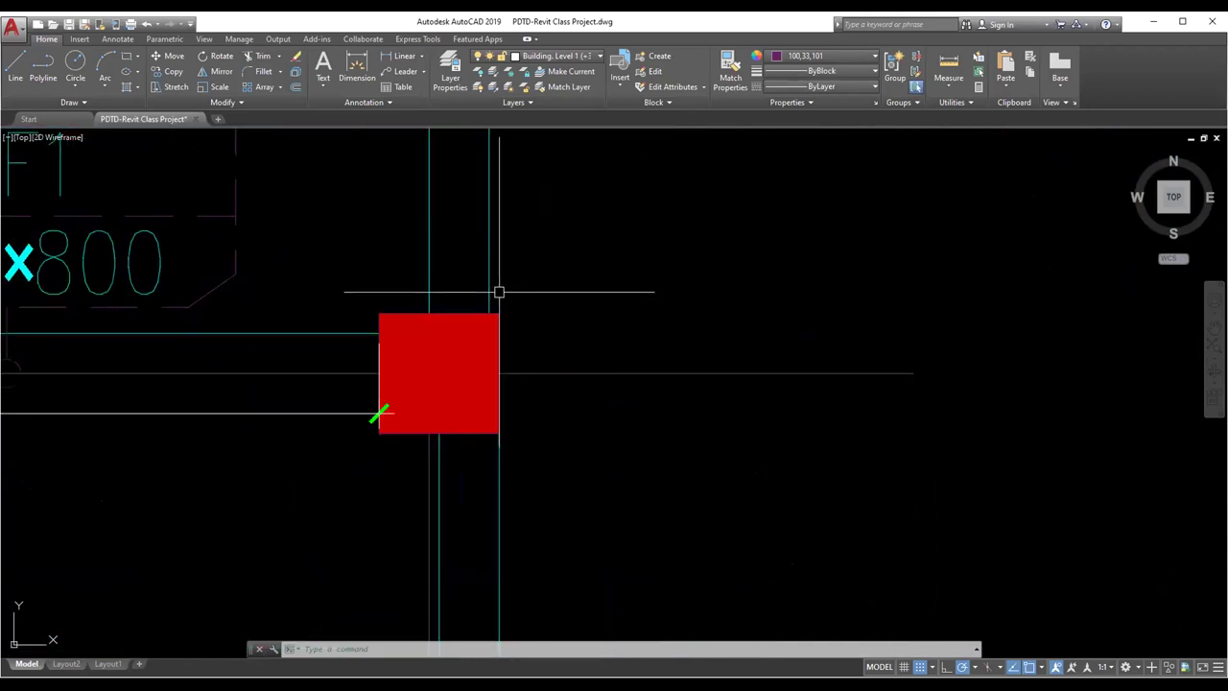
scroll(491, 307, "up", 4)
scroll(489, 322, "down", 6)
scroll(470, 350, "down", 3)
scroll(480, 351, "up", 6)
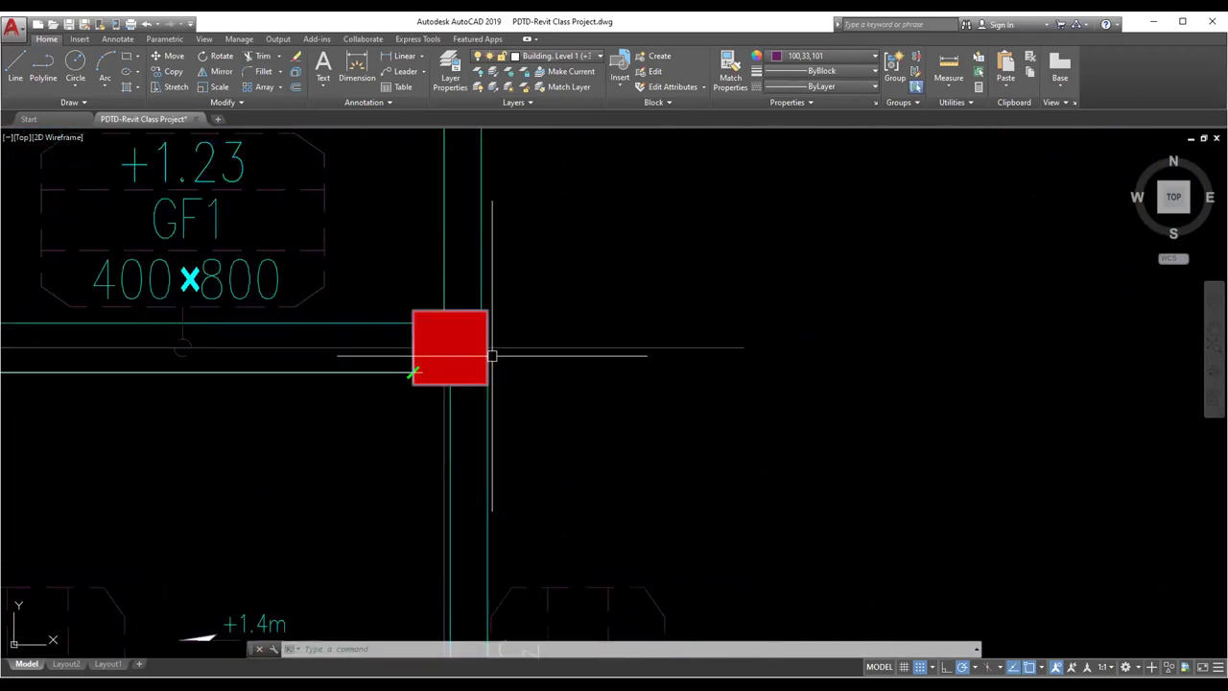
scroll(476, 288, "up", 2)
scroll(476, 282, "down", 2)
scroll(476, 282, "down", 2)
middle_click_drag(477, 460, 477, 129)
scroll(460, 485, "down", 3)
scroll(556, 426, "down", 3)
scroll(556, 422, "down", 3)
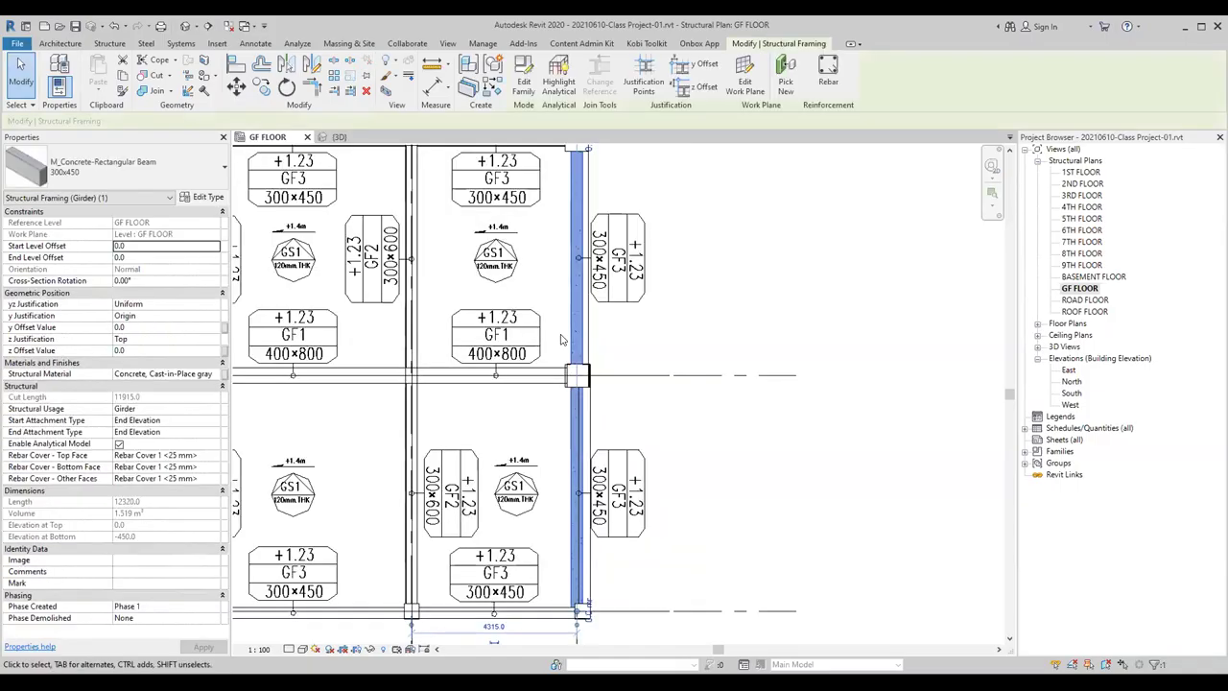
Step: Split the long vertical 300x450 beam on the right gridline where it meets the column
left_click(576, 317)
middle_click_drag(515, 231, 513, 245)
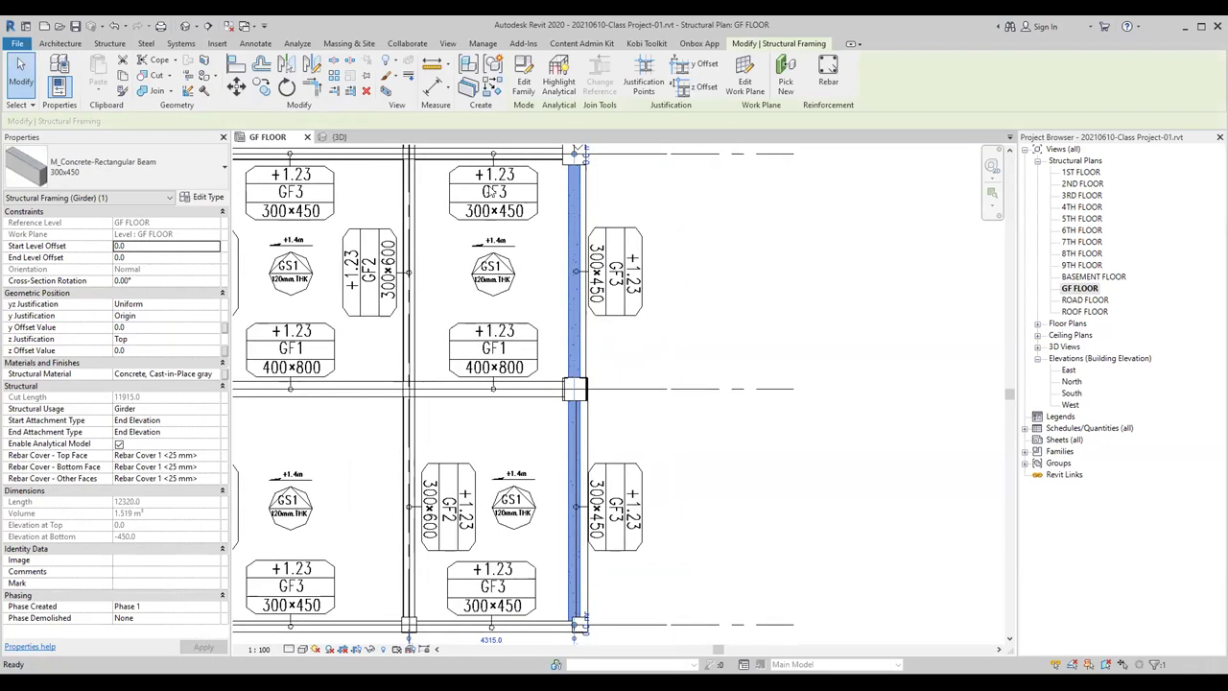
left_click(333, 62)
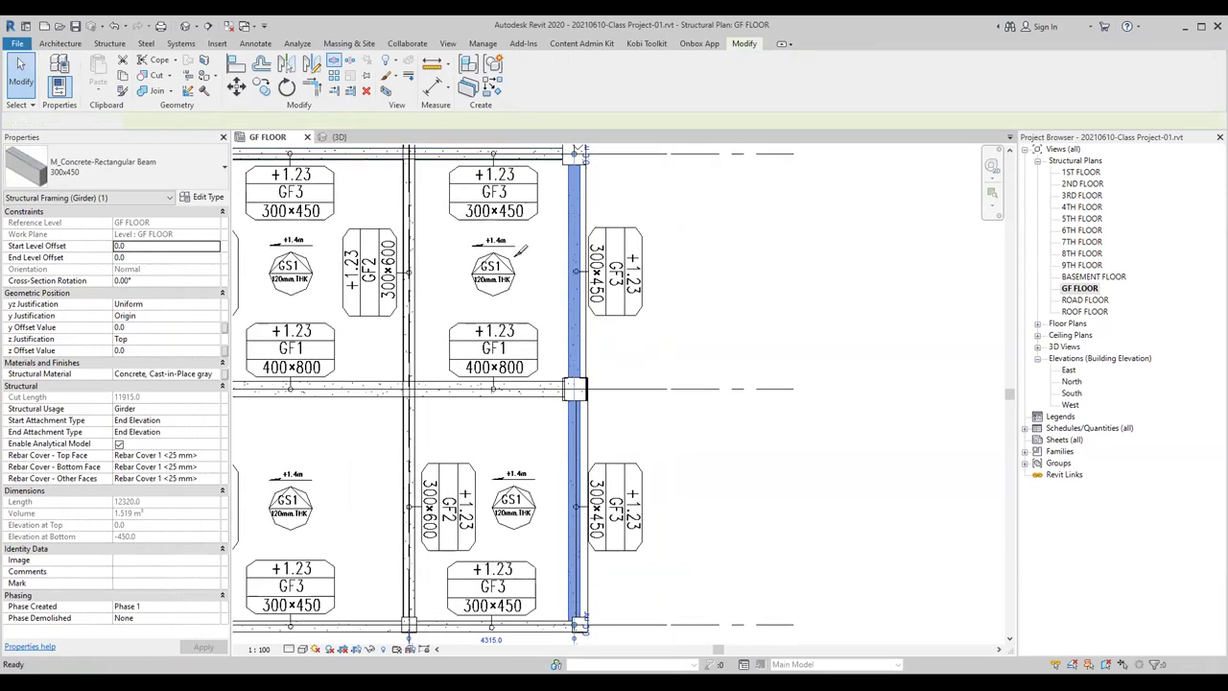
left_click(576, 427)
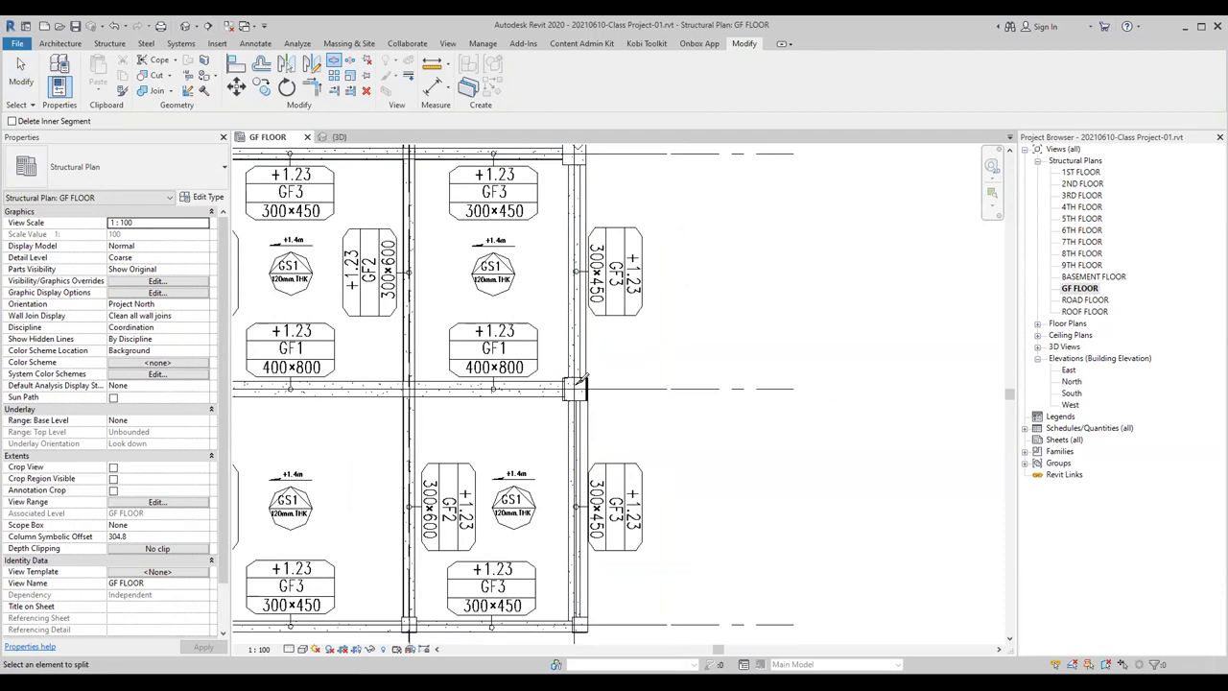
key("Escape")
Step: Pull the upper beam piece's end to the column's midpoint
left_click(576, 422)
scroll(575, 422, "up", 5)
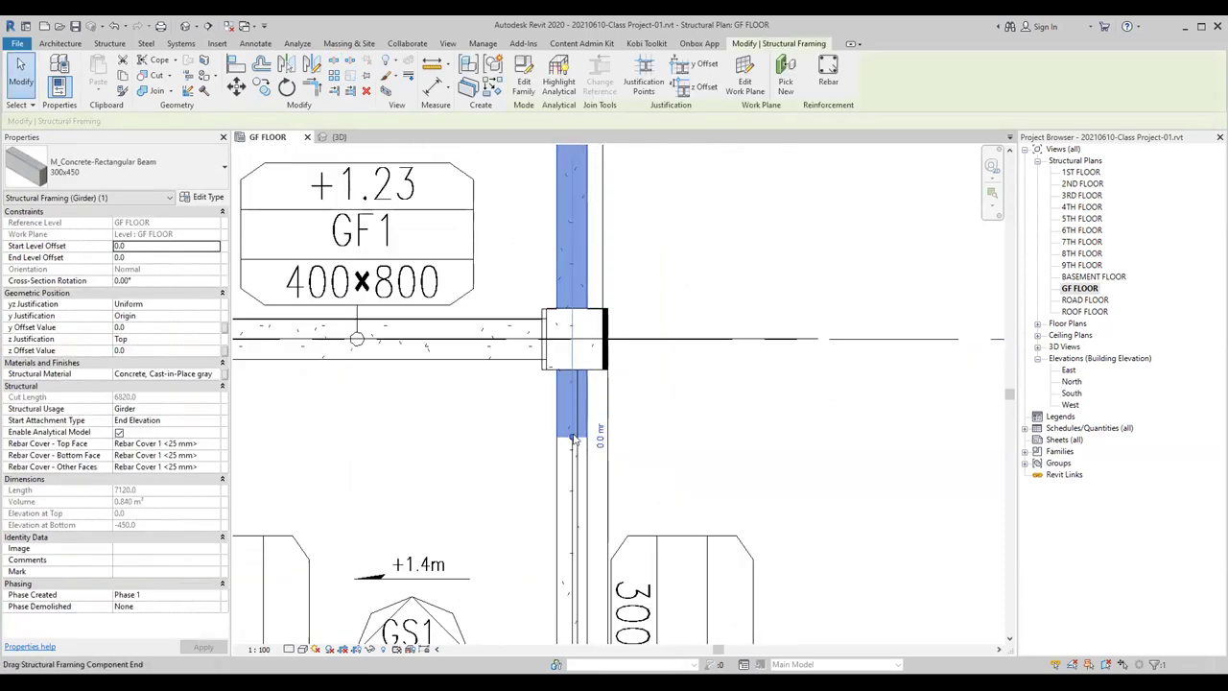
left_click(570, 347)
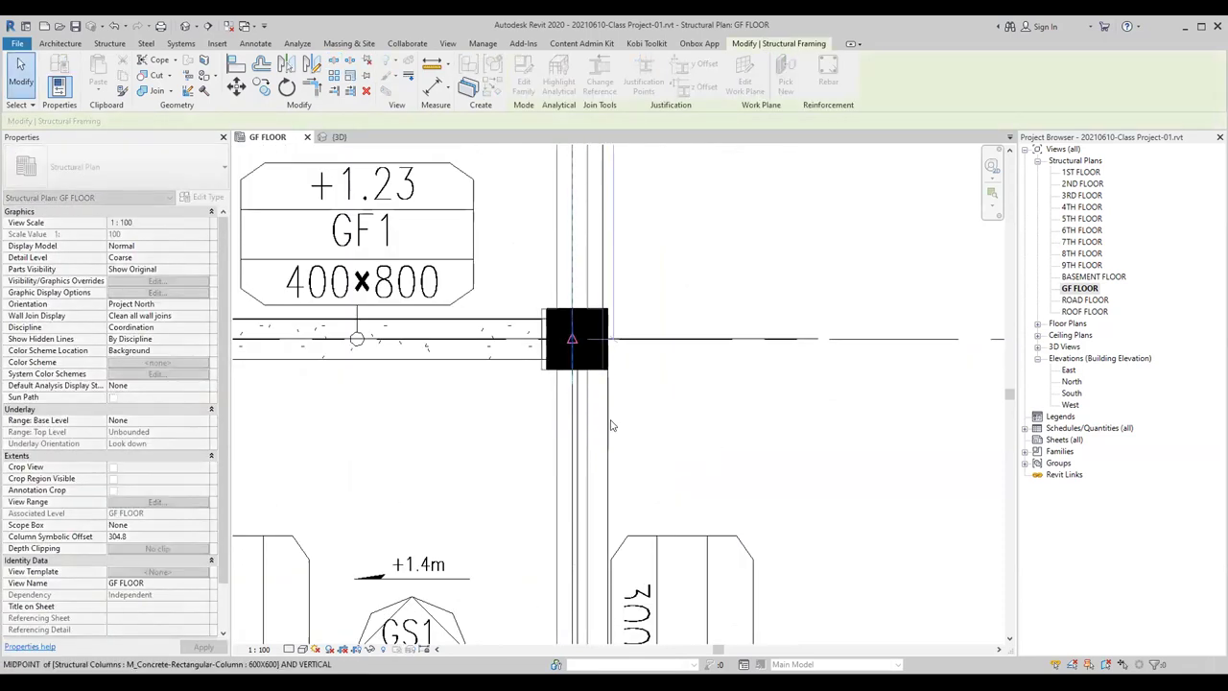
left_click(623, 424)
Step: Inspect the 600X600 column outline at the next beam-column junction
scroll(623, 424, "down", 3)
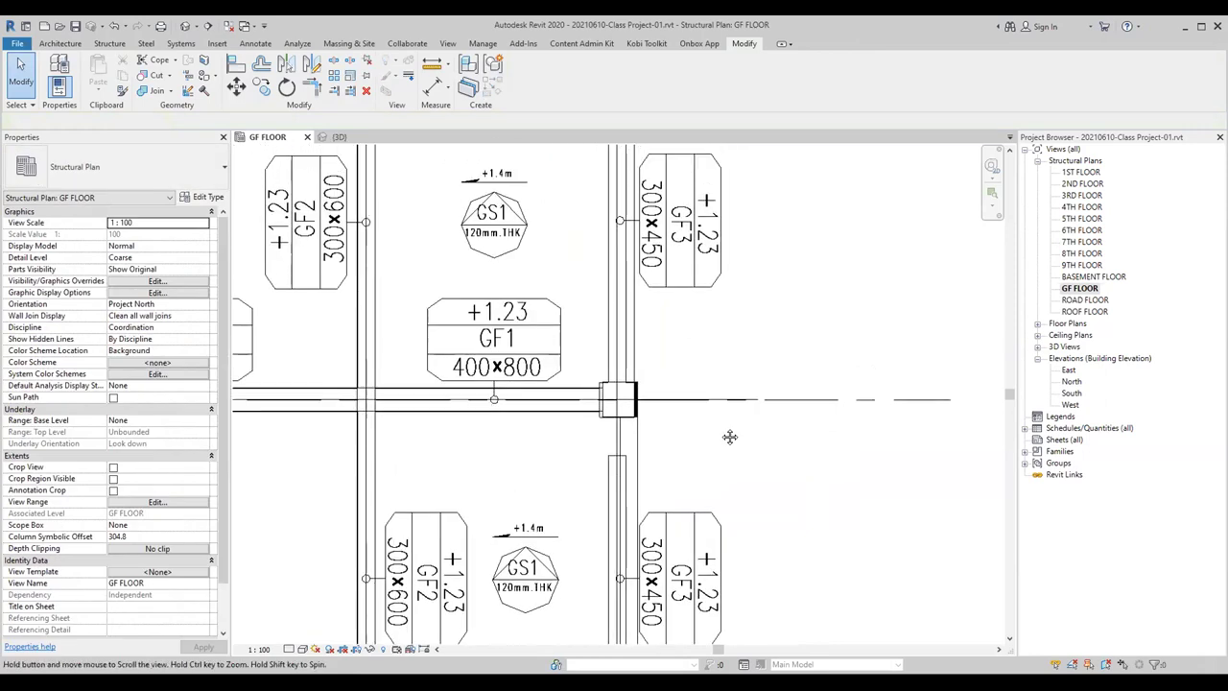
middle_click_drag(626, 358, 629, 497)
left_click(631, 494)
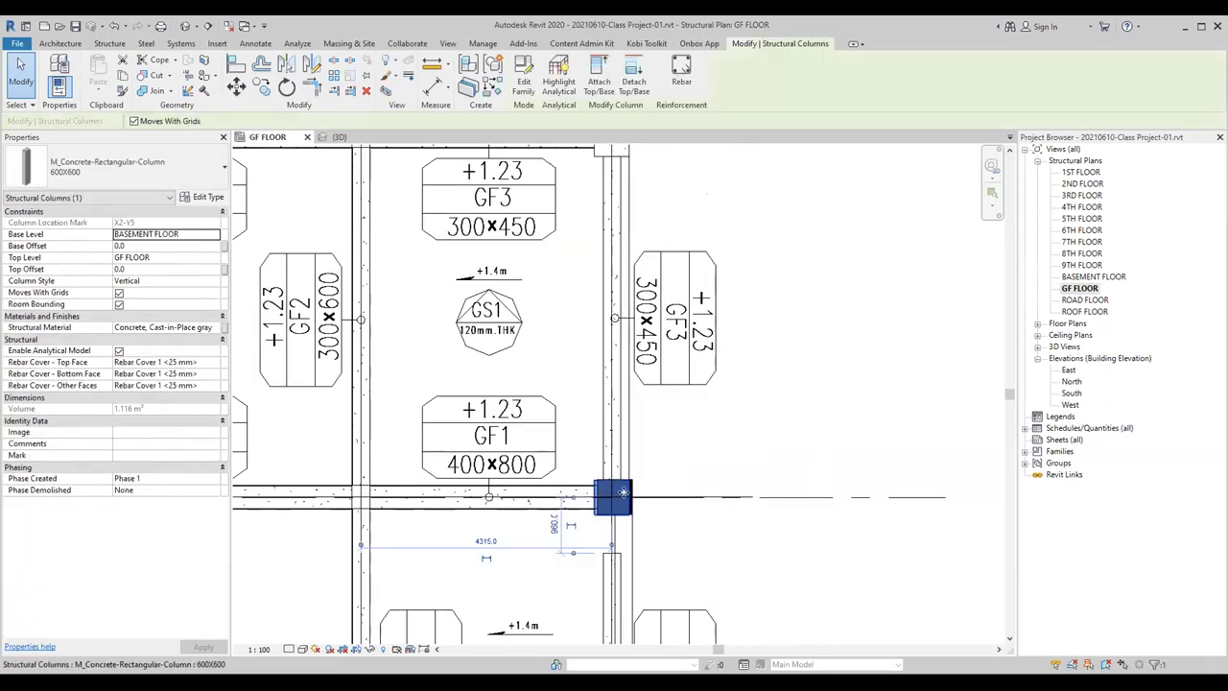
scroll(630, 519, "up", 3)
scroll(630, 519, "down", 2)
key("Escape")
mouse_move(631, 519)
middle_mouse_down()
mouse_move(531, 551)
mouse_move(584, 452)
middle_mouse_up()
scroll(583, 451, "up", 1)
scroll(585, 452, "up", 1)
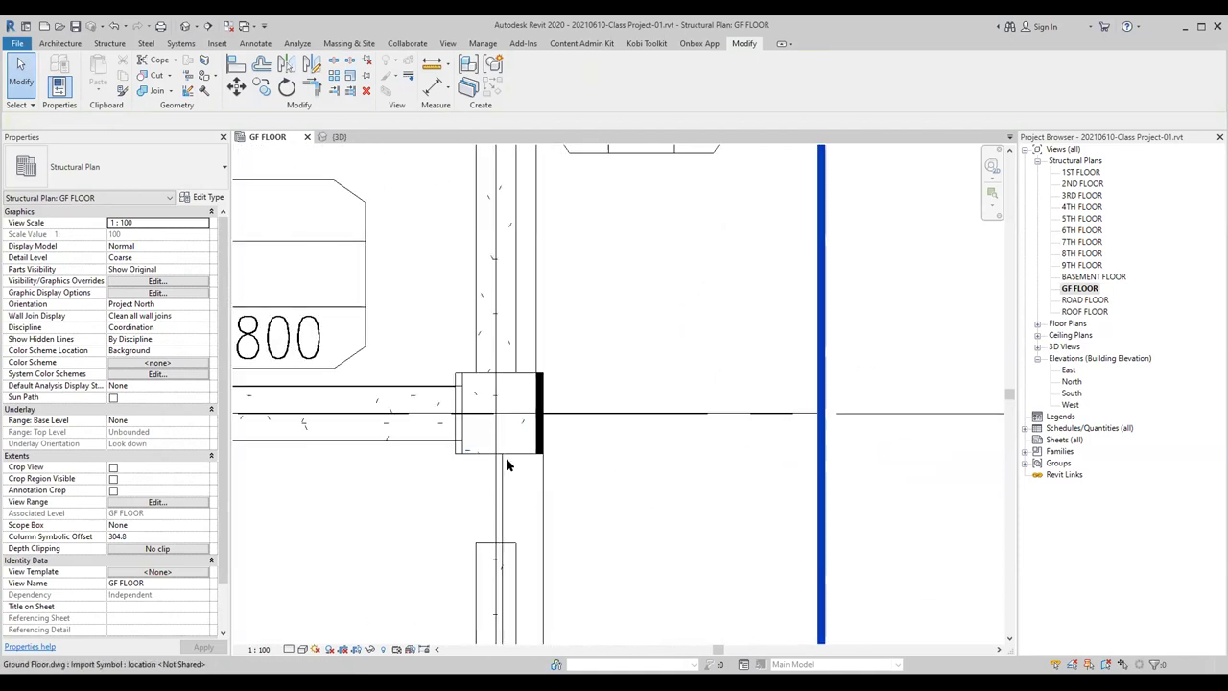
left_click(541, 433)
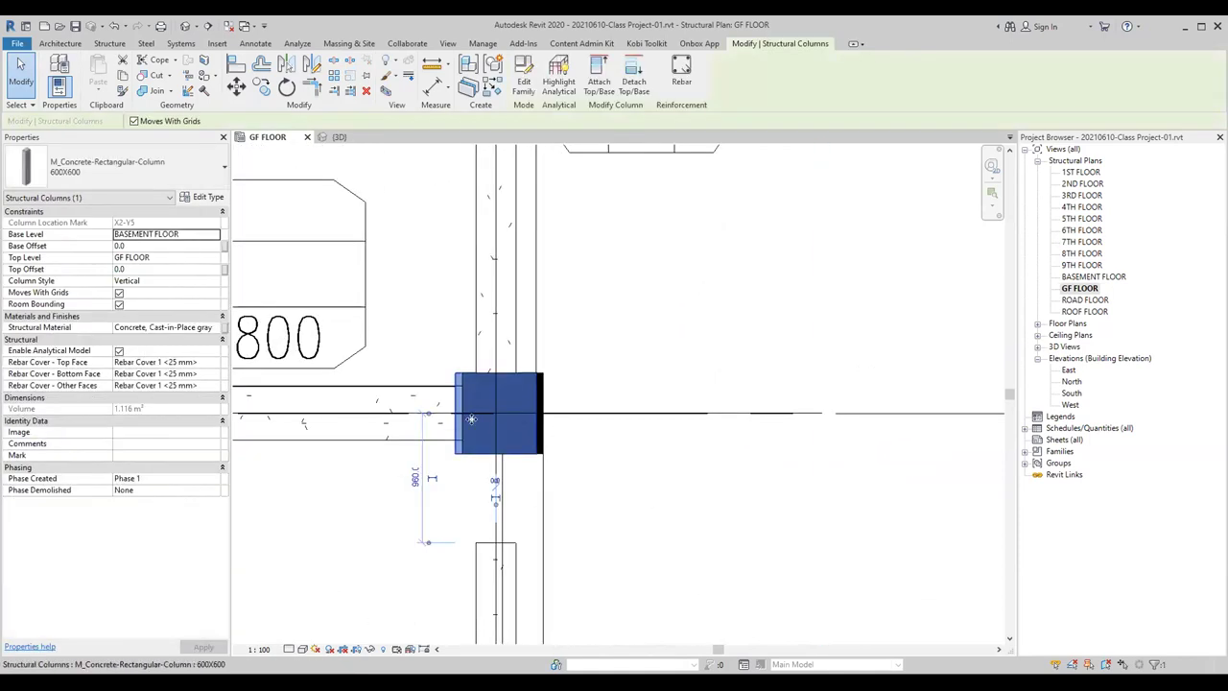
key("Escape")
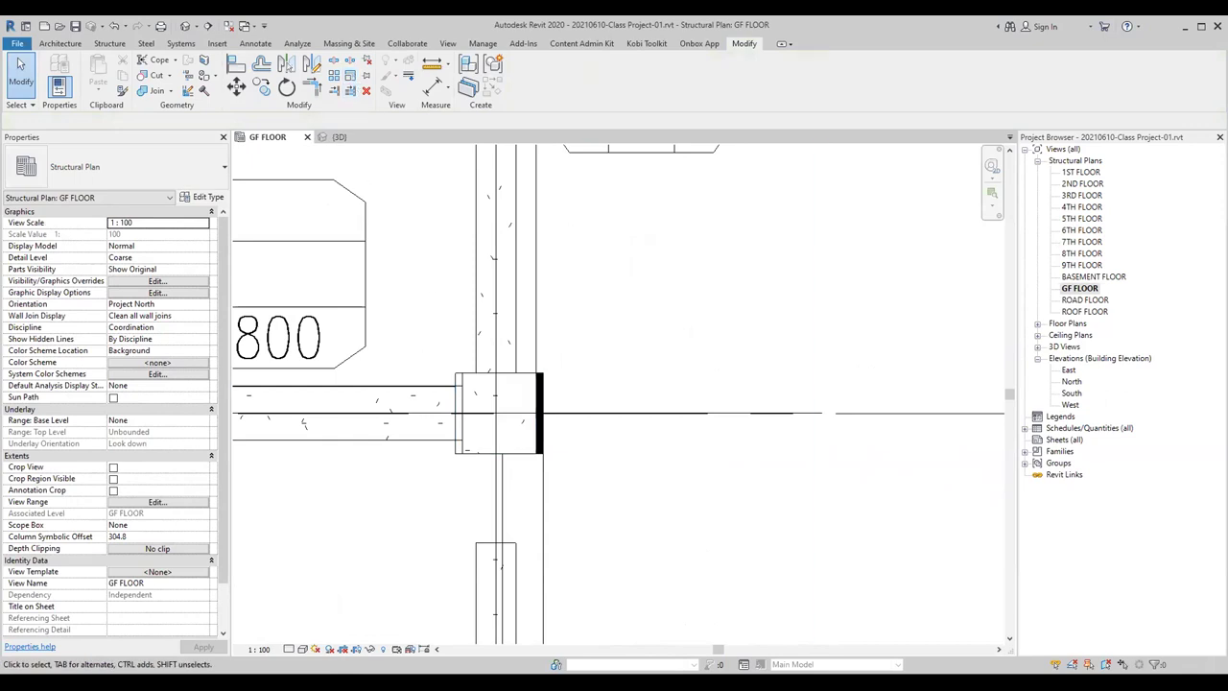
Step: Back in AutoCAD, zoom to column C2 and start a dimension from its centre, then cancel
key("alt+Tab")
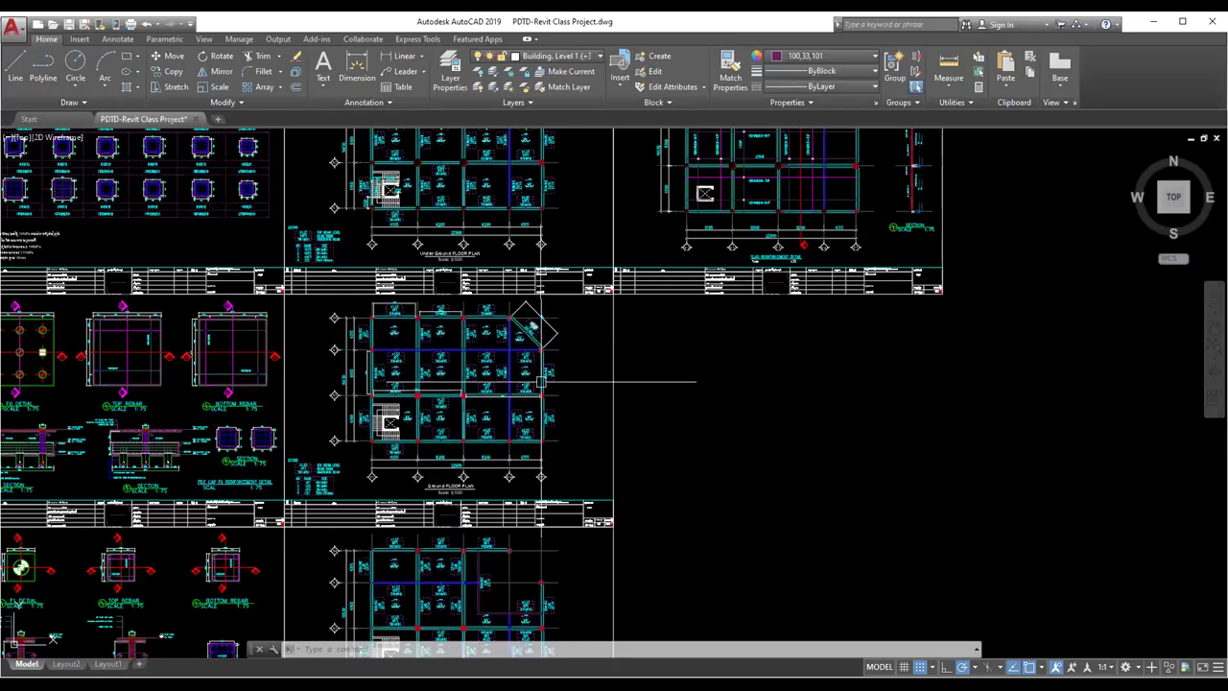
middle_click_drag(542, 381, 1009, 431)
scroll(496, 428, "up", 3)
scroll(463, 424, "up", 5)
scroll(463, 424, "down", 5)
scroll(463, 424, "up", 6)
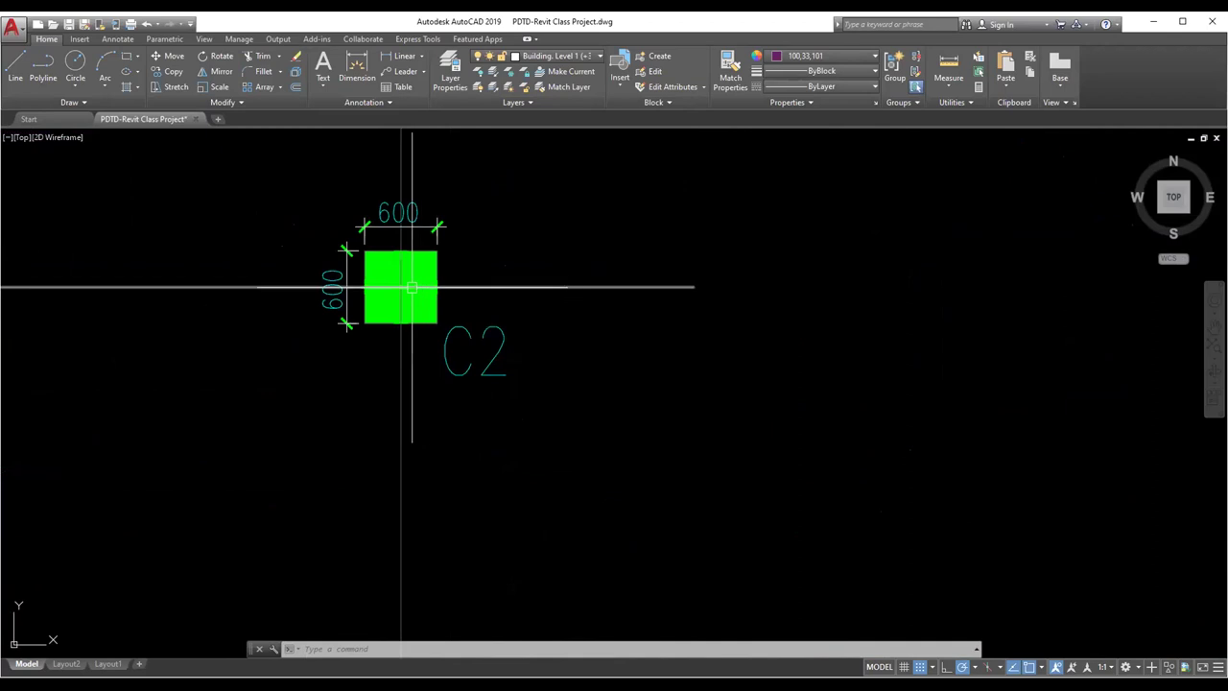
scroll(418, 282, "down", 6)
scroll(417, 282, "down", 2)
middle_click_drag(451, 374, 453, 349)
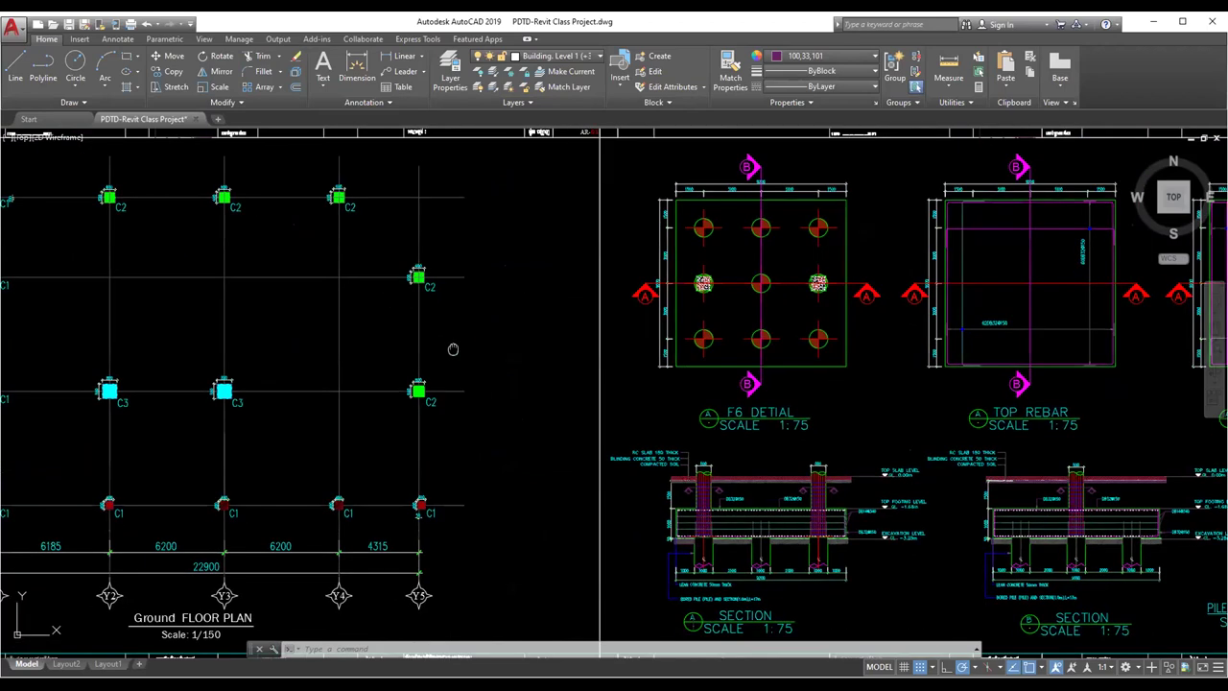
scroll(453, 349, "up", 5)
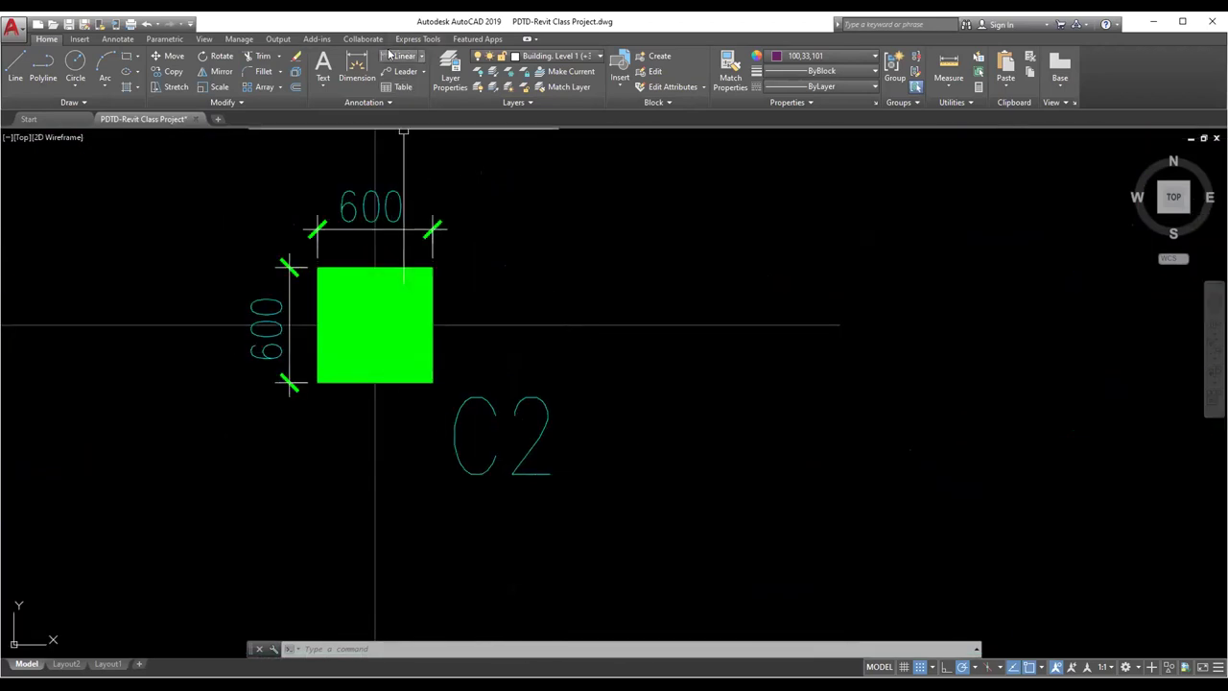
left_click(357, 72)
left_click(375, 324)
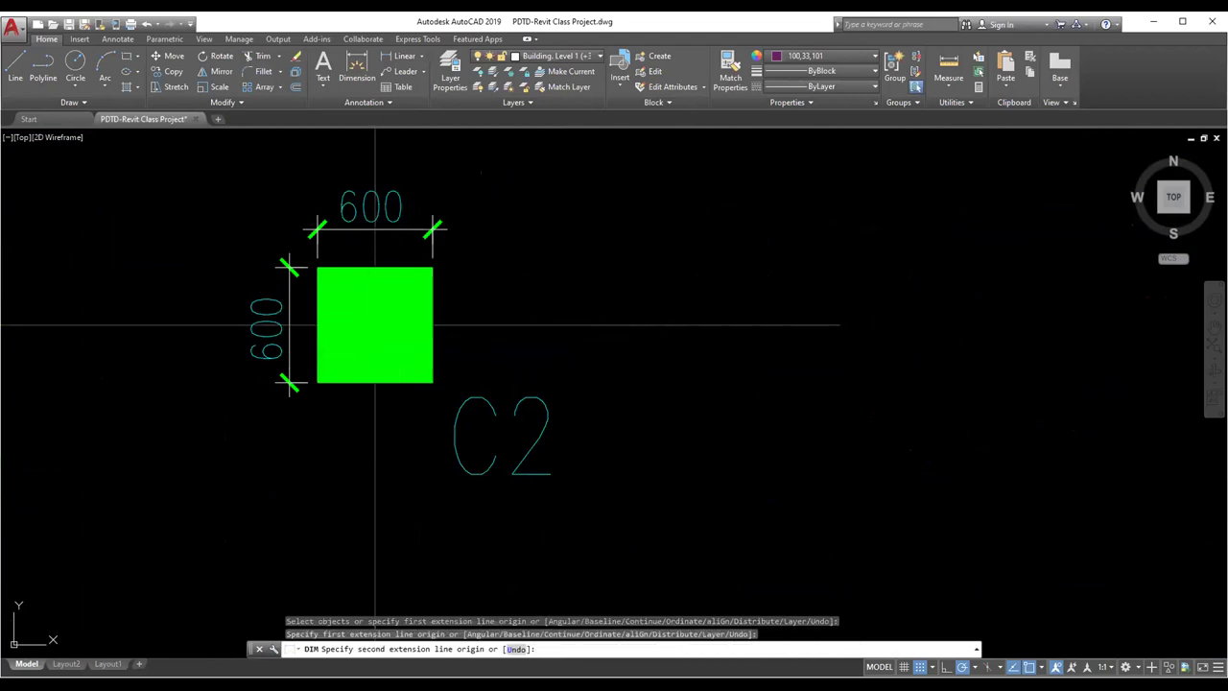
key("Return")
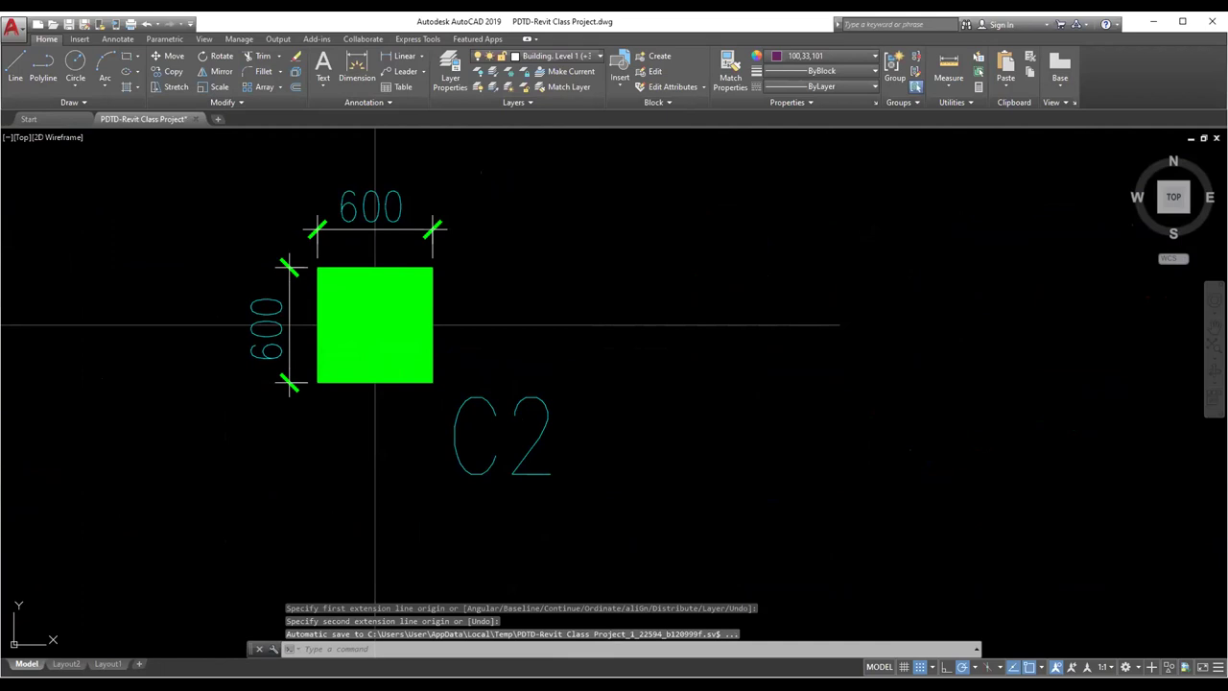
Step: Measure column C2 from centre to right face (300) with a linear dimension, without placing it
scroll(661, 301, "down", 5)
scroll(661, 301, "down", 4)
scroll(661, 301, "down", 2)
scroll(701, 214, "up", 5)
middle_click_drag(701, 214, 718, 566)
scroll(541, 203, "up", 5)
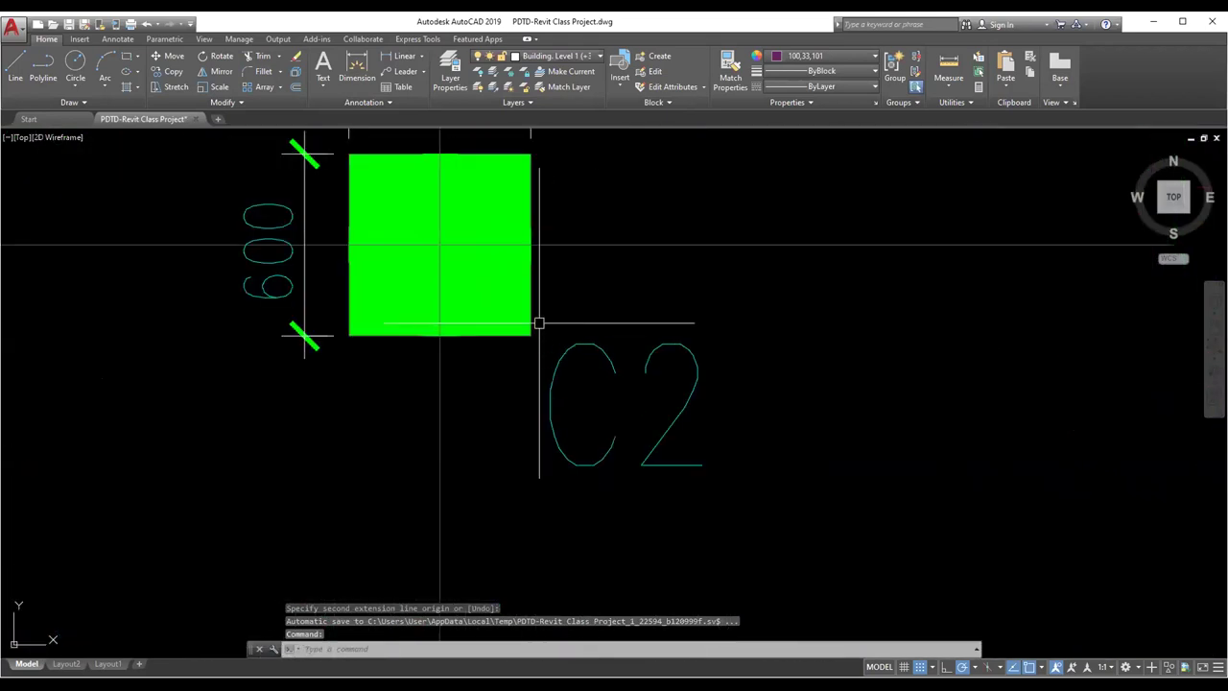
left_click(382, 55)
left_click(439, 246)
left_click(531, 246)
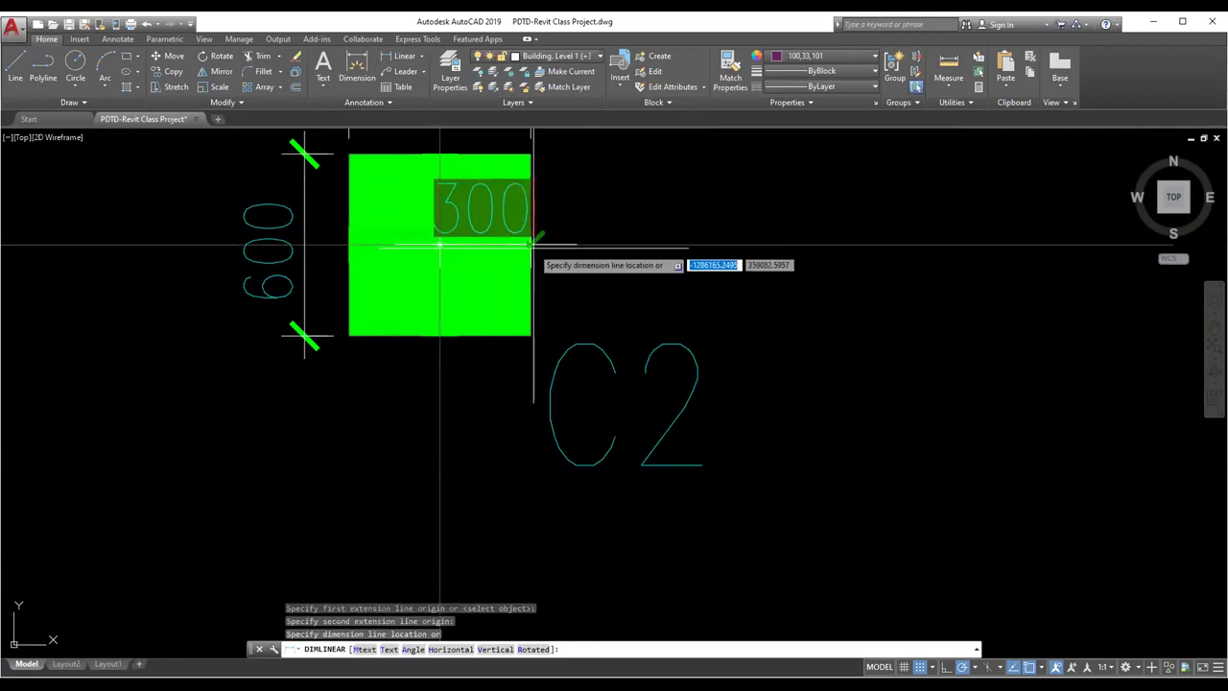
key("Escape")
Step: Pan to the framing plan showing the GF1 400x800 and GF3 300x450 beams around the corner column
scroll(624, 337, "down", 5)
scroll(625, 337, "down", 3)
scroll(997, 360, "down", 2)
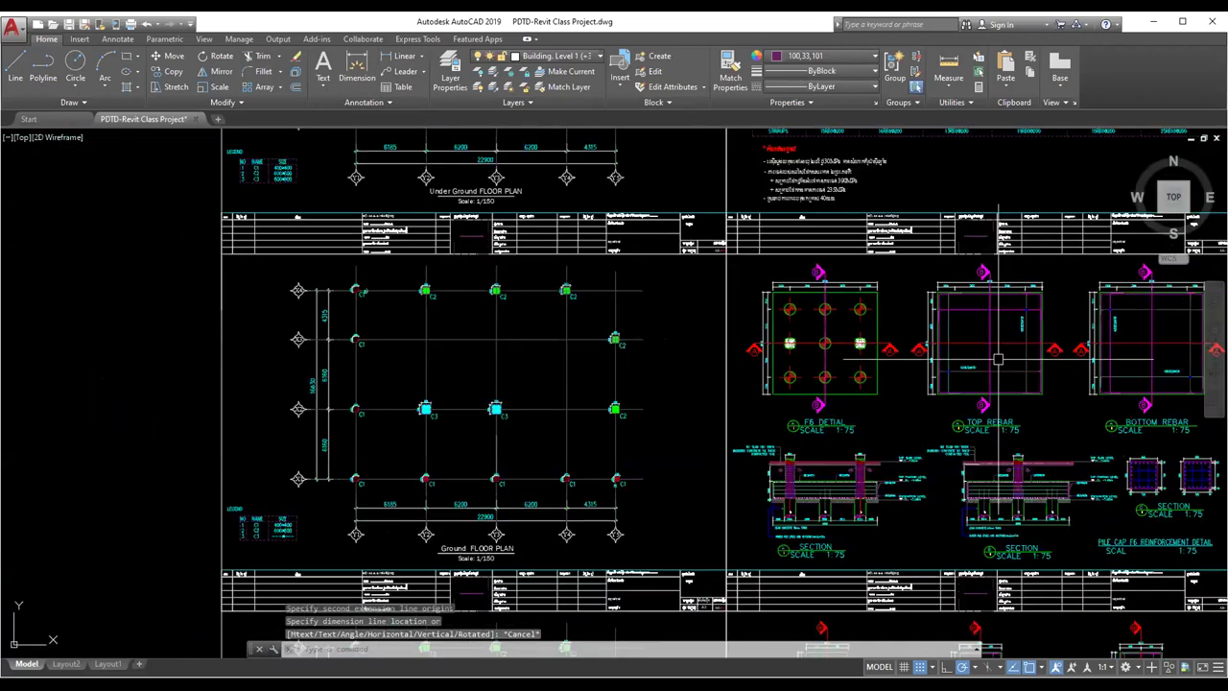
middle_click_drag(998, 360, 563, 353)
scroll(918, 307, "up", 10)
scroll(904, 301, "down", 5)
middle_click_drag(924, 381, 870, 314)
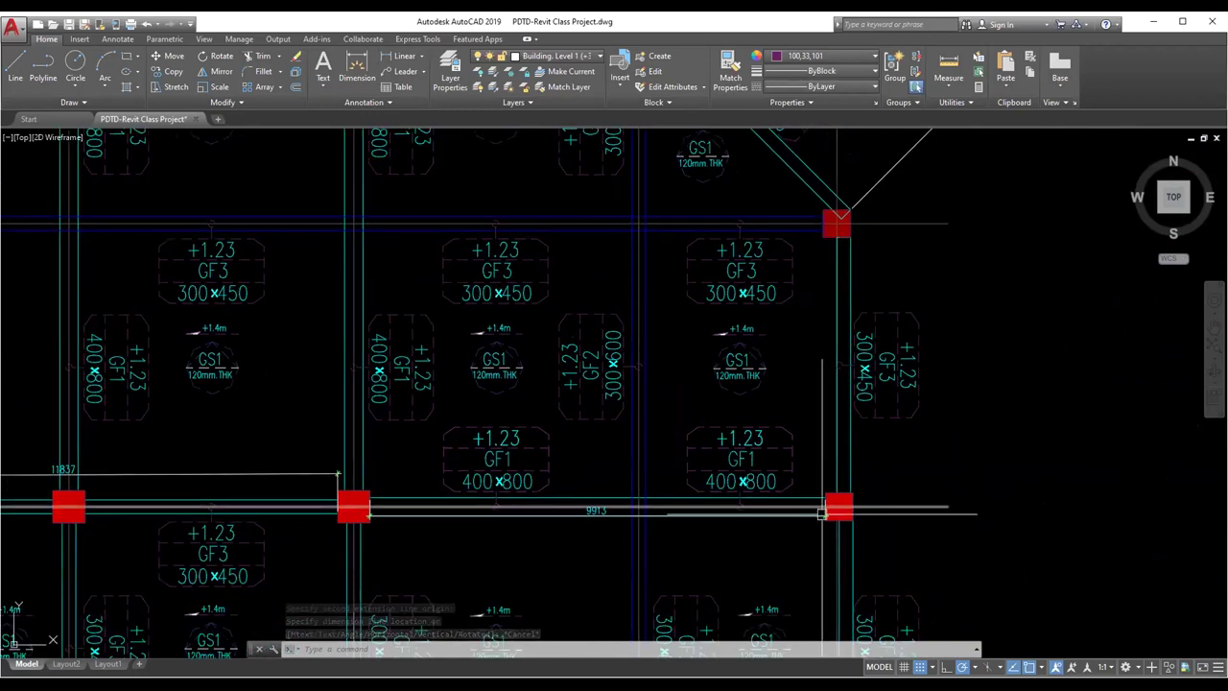
scroll(840, 406, "down", 2)
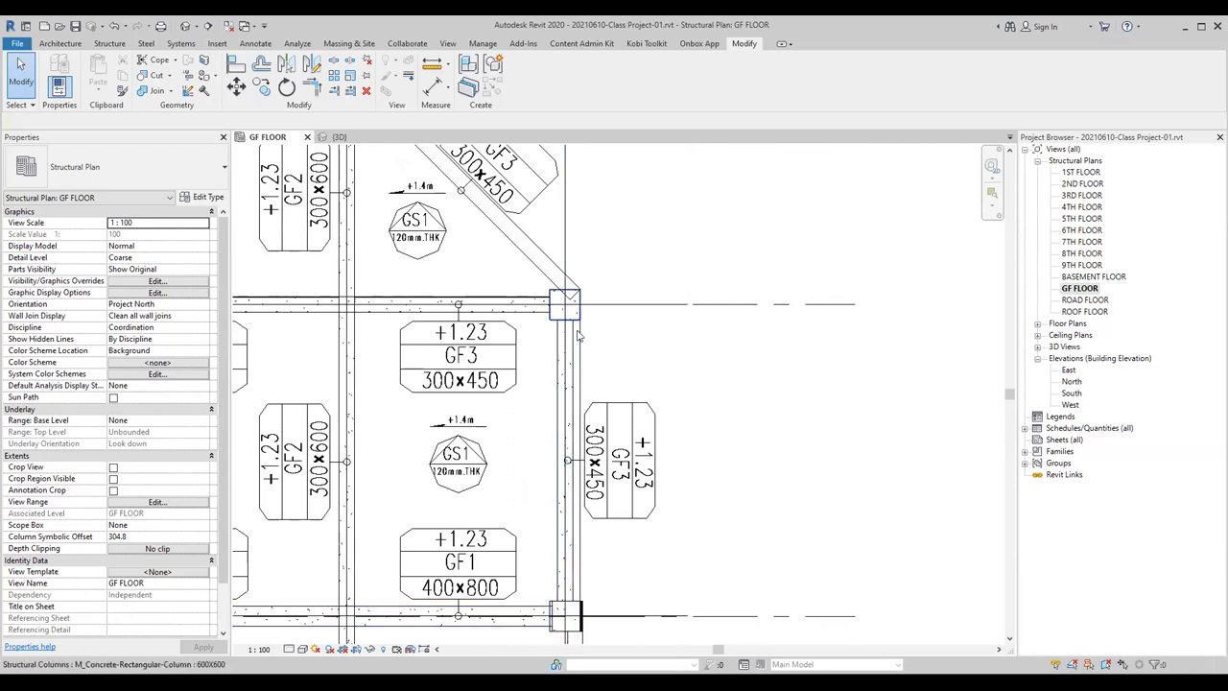
Step: Zoom in on the beam-column junction and select the 600X600 column at the GF1 beam end
scroll(582, 319, "down", 2)
middle_click_drag(590, 520, 503, 461)
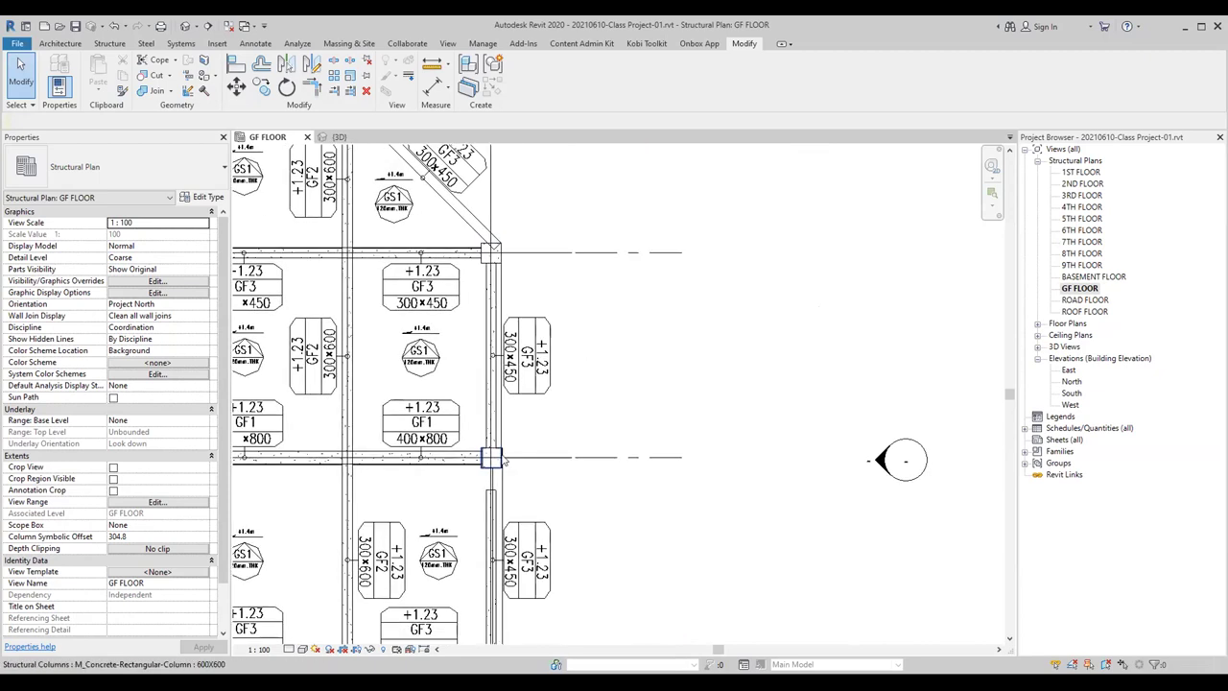
scroll(504, 462, "up", 1)
scroll(504, 470, "up", 1)
scroll(496, 470, "up", 1)
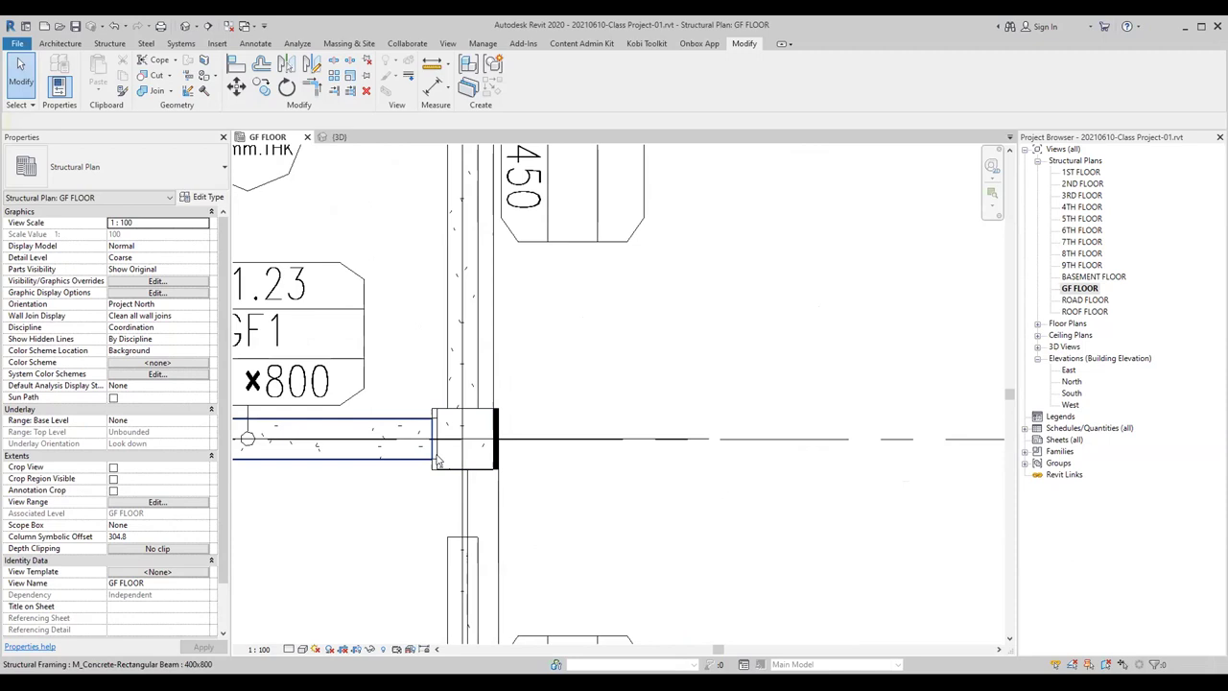
left_click(453, 451)
scroll(602, 367, "down", 3)
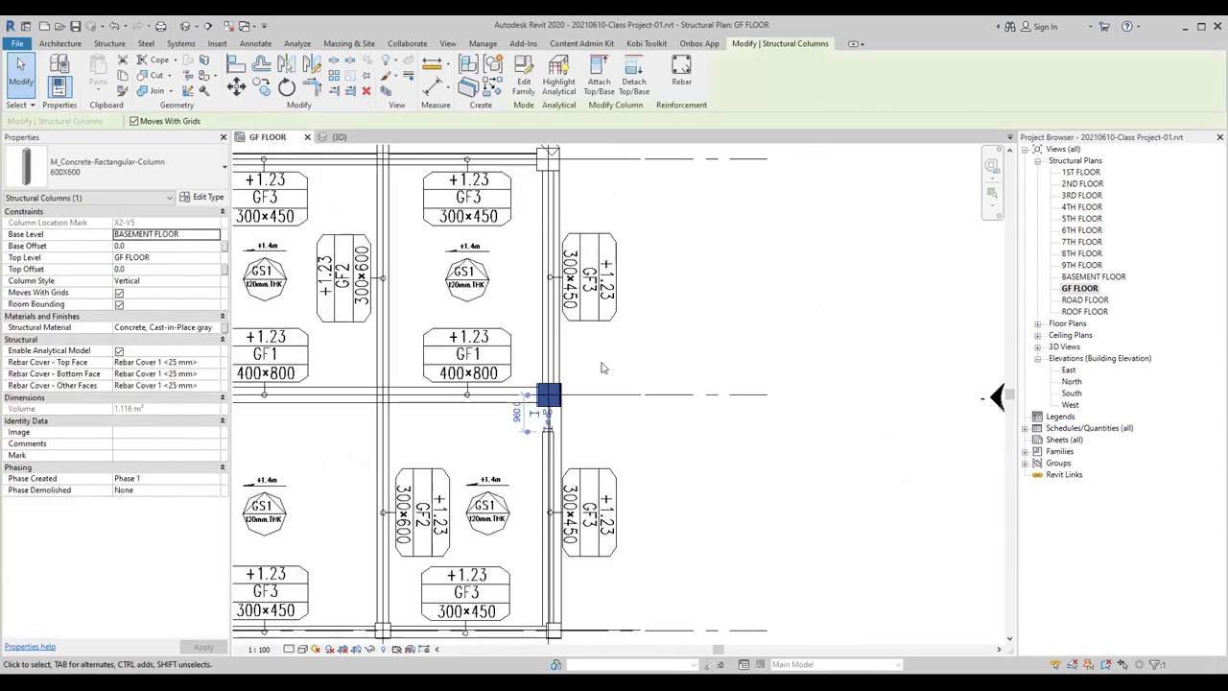
Step: Inspect the concrete frame in the 3D view
left_click(340, 137)
scroll(684, 451, "up", 2)
scroll(684, 451, "up", 2)
scroll(576, 365, "up", 1)
scroll(643, 350, "up", 1)
scroll(649, 344, "up", 1)
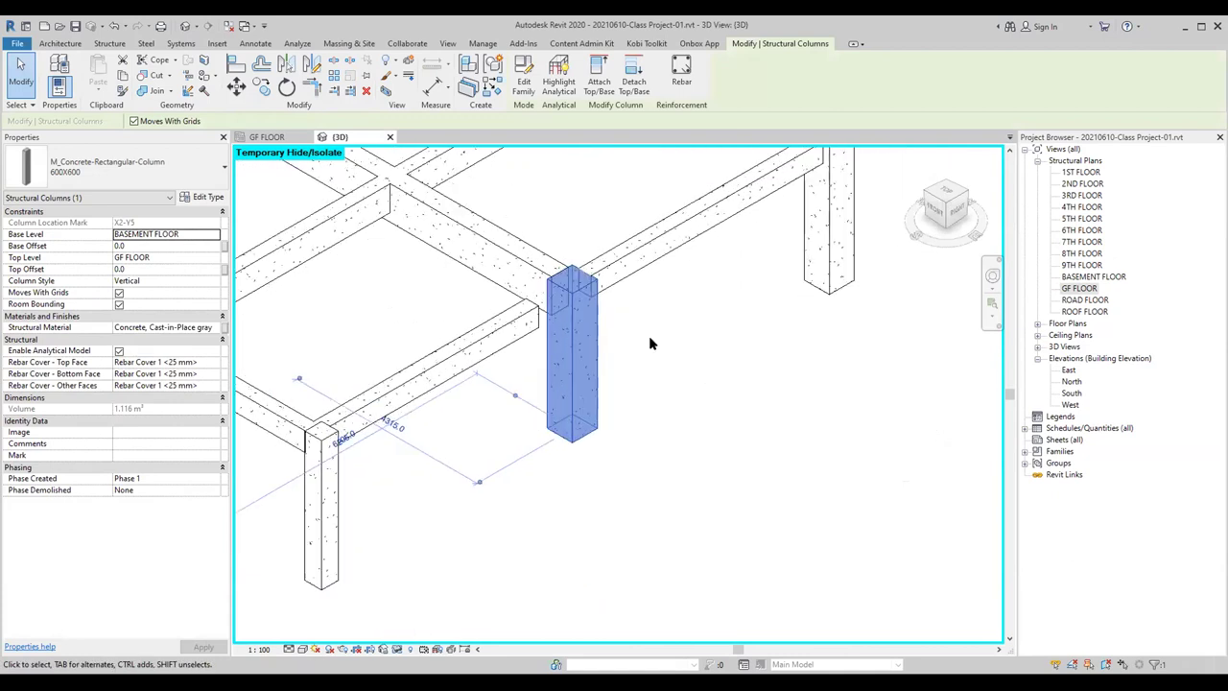
Step: Return to the GF FLOOR plan and deselect the column
left_click(283, 137)
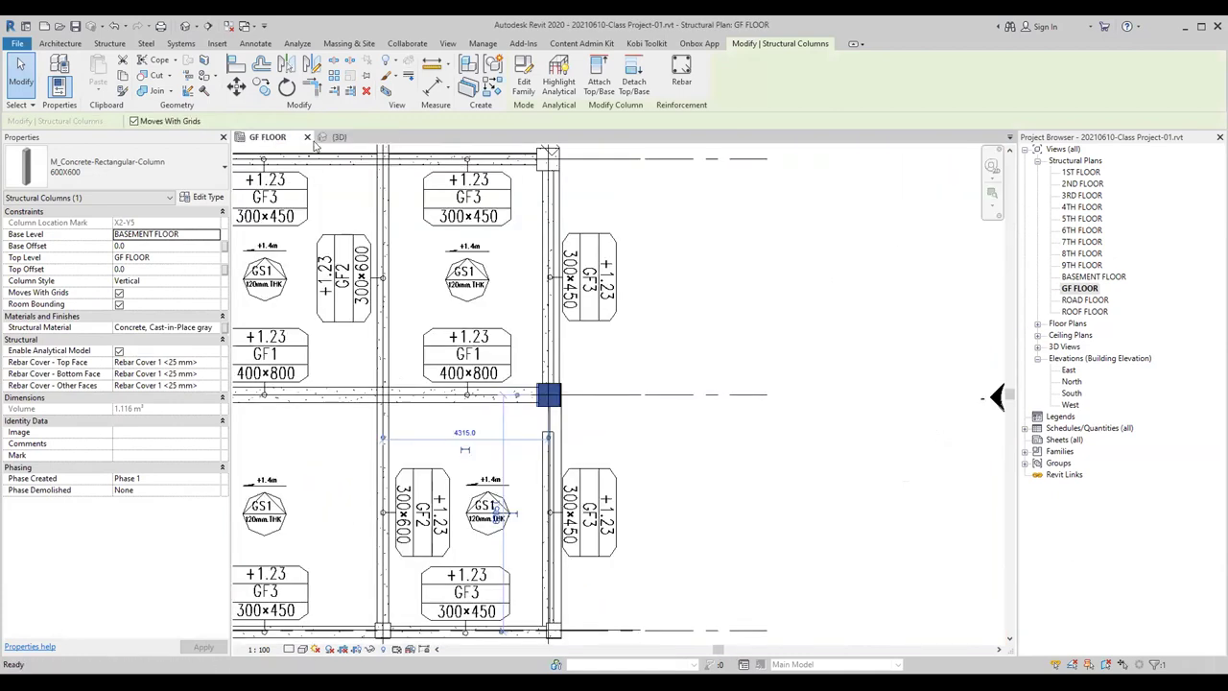
scroll(582, 344, "up", 1)
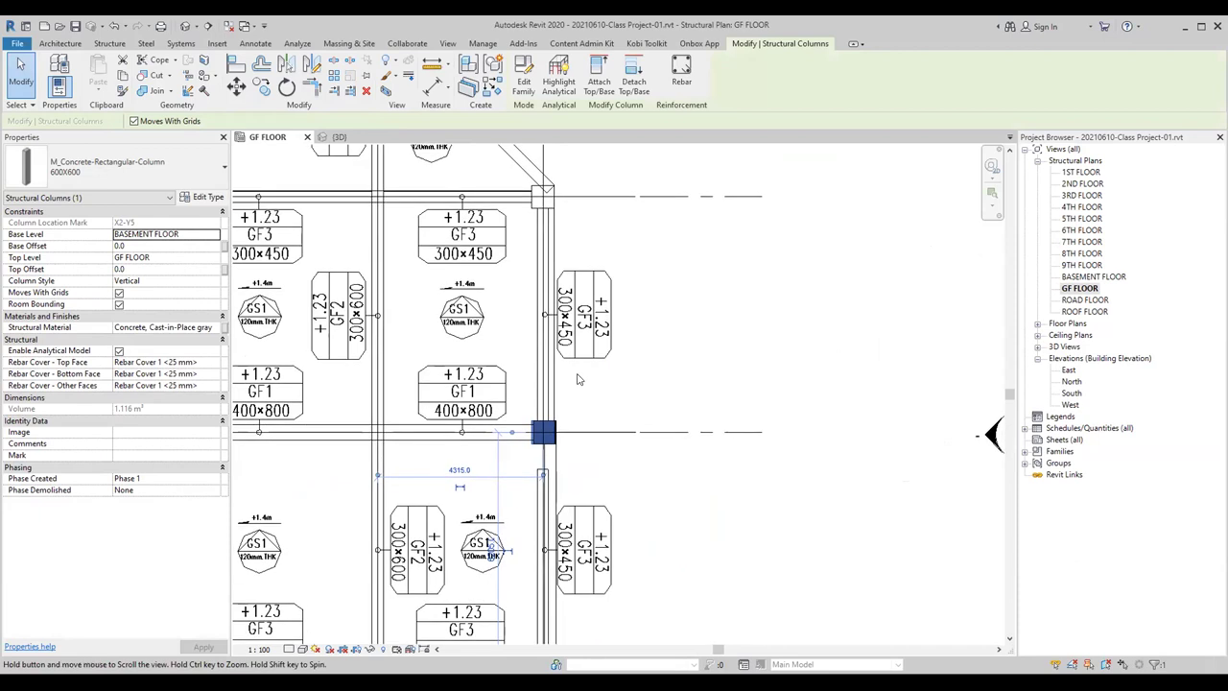
scroll(595, 375, "up", 1)
left_click(611, 408)
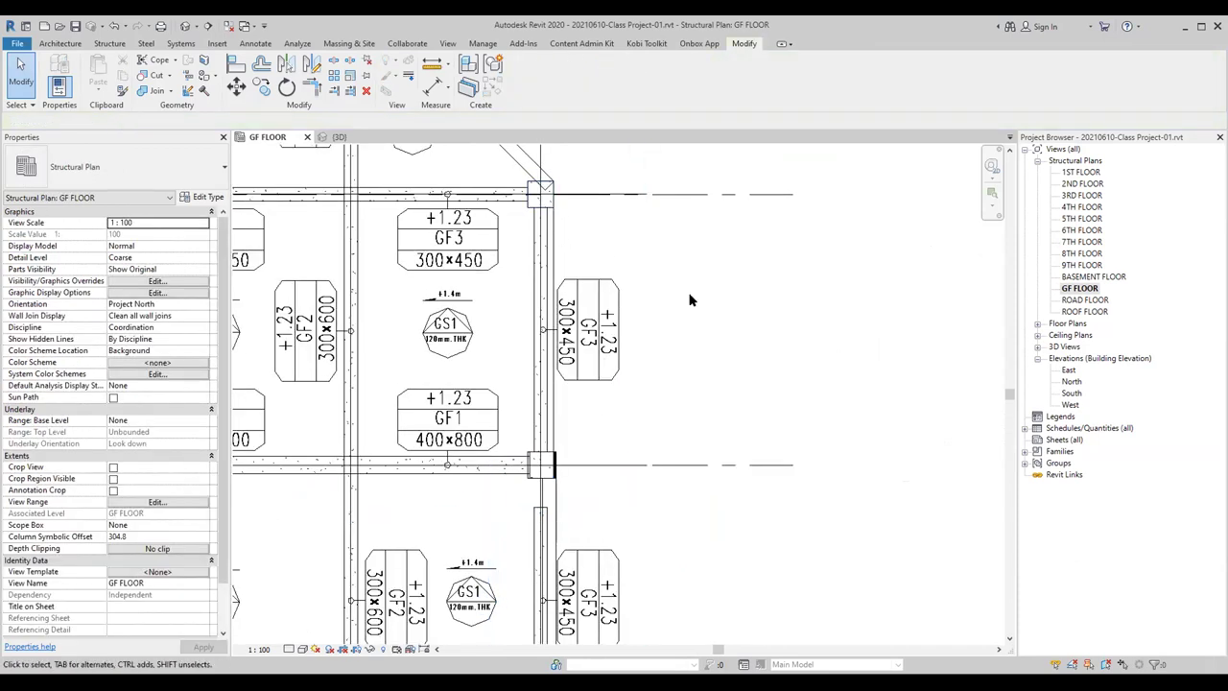
key("r")
key("p")
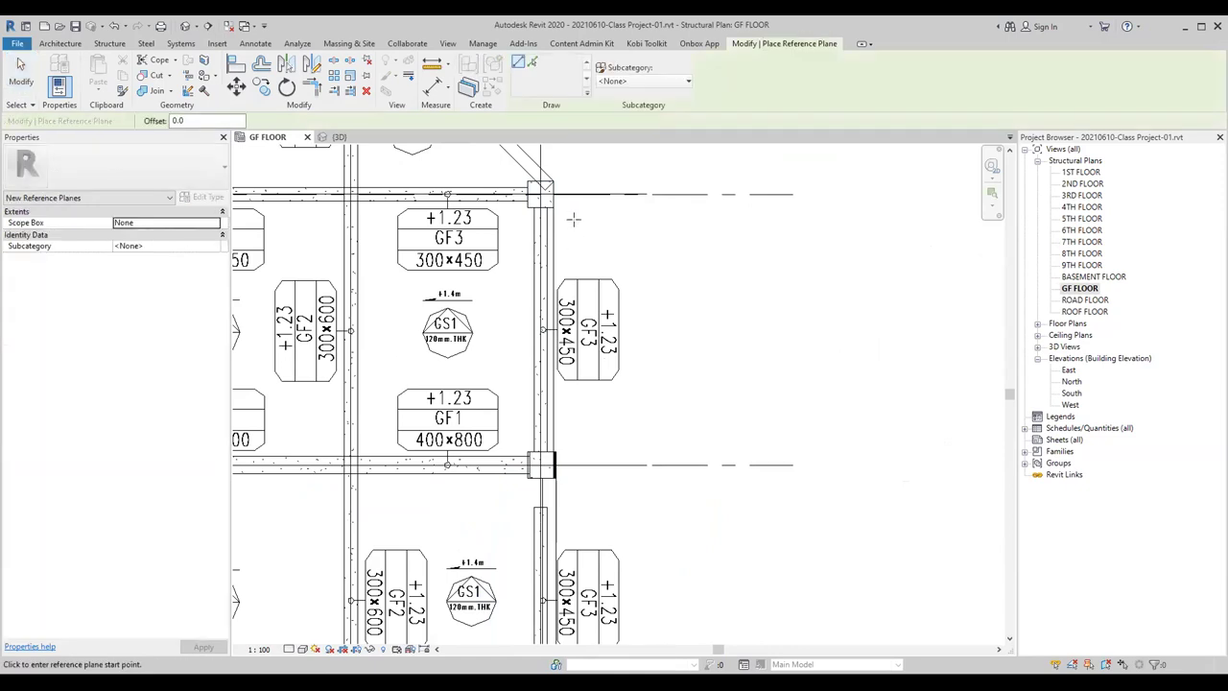
scroll(561, 202, "up", 1)
left_click(542, 160)
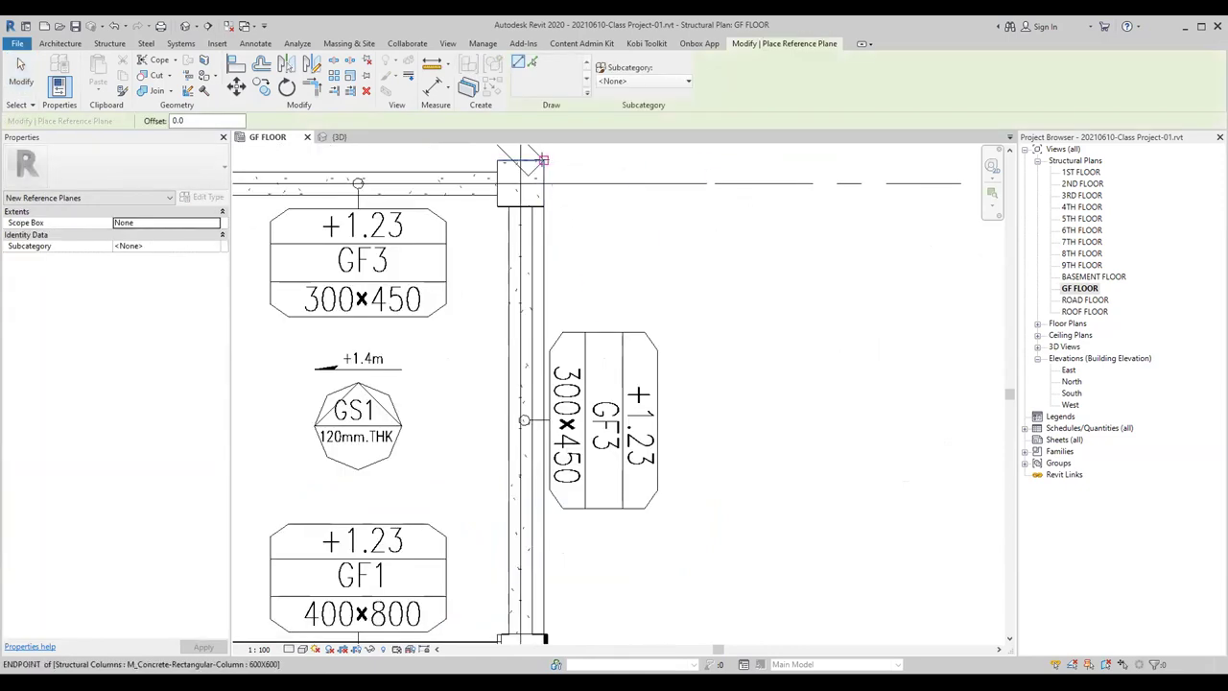
middle_click_drag(566, 633, 459, 351)
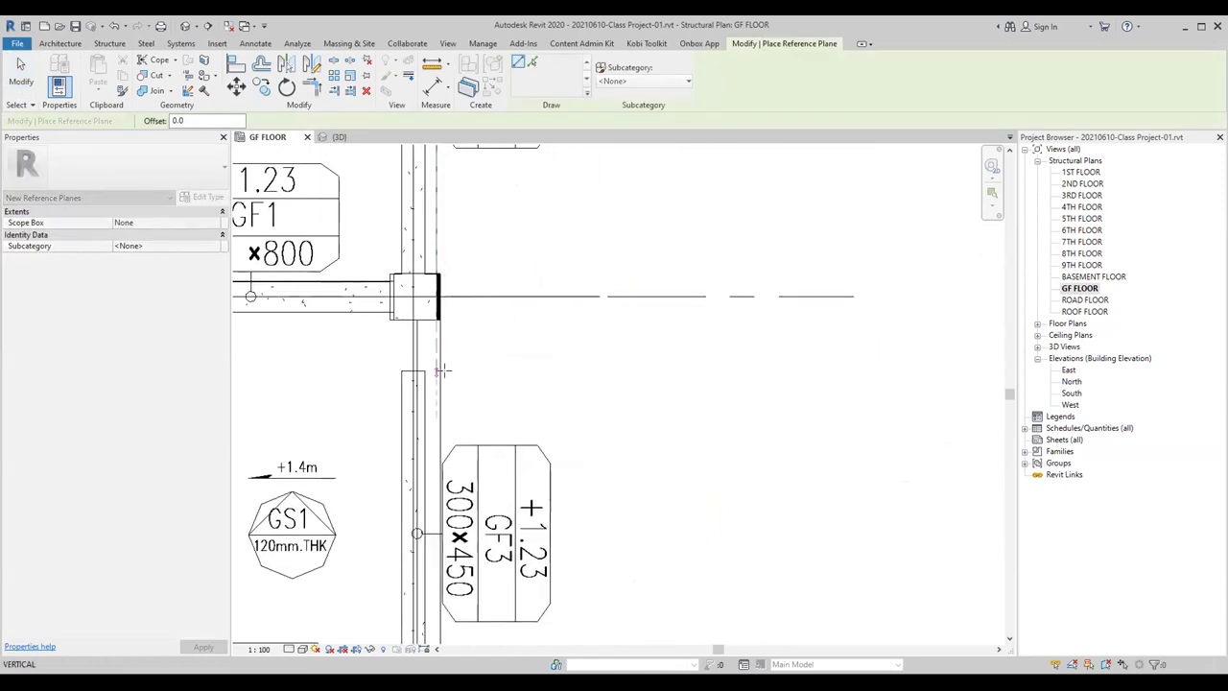
middle_click_drag(441, 380, 521, 520)
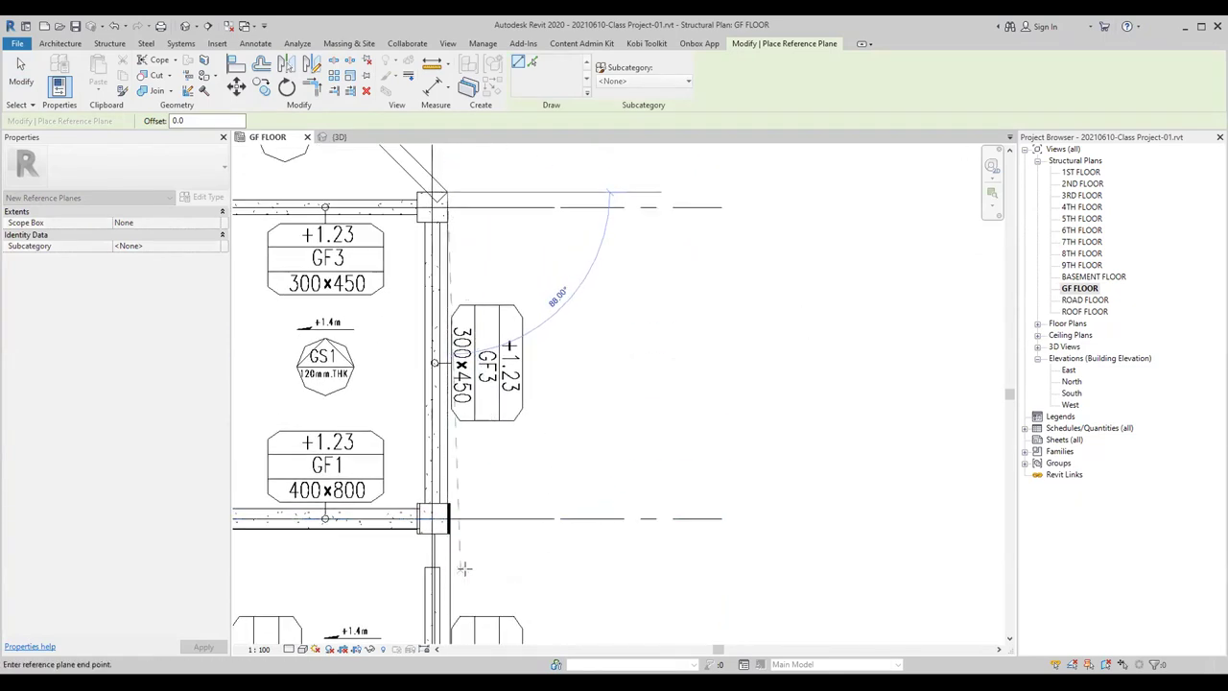
middle_click_drag(449, 568, 466, 221)
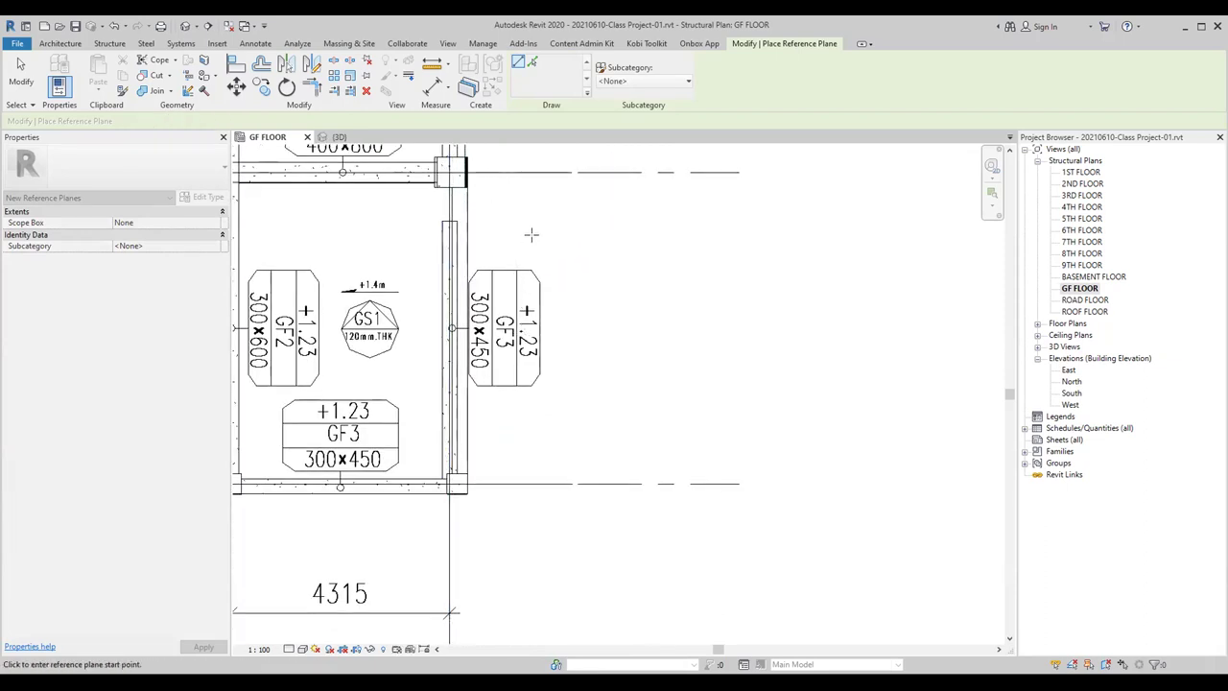
middle_click_drag(474, 310, 525, 567)
scroll(526, 566, "up", 2)
key("Escape")
key("Escape")
left_click(519, 540)
key("Escape")
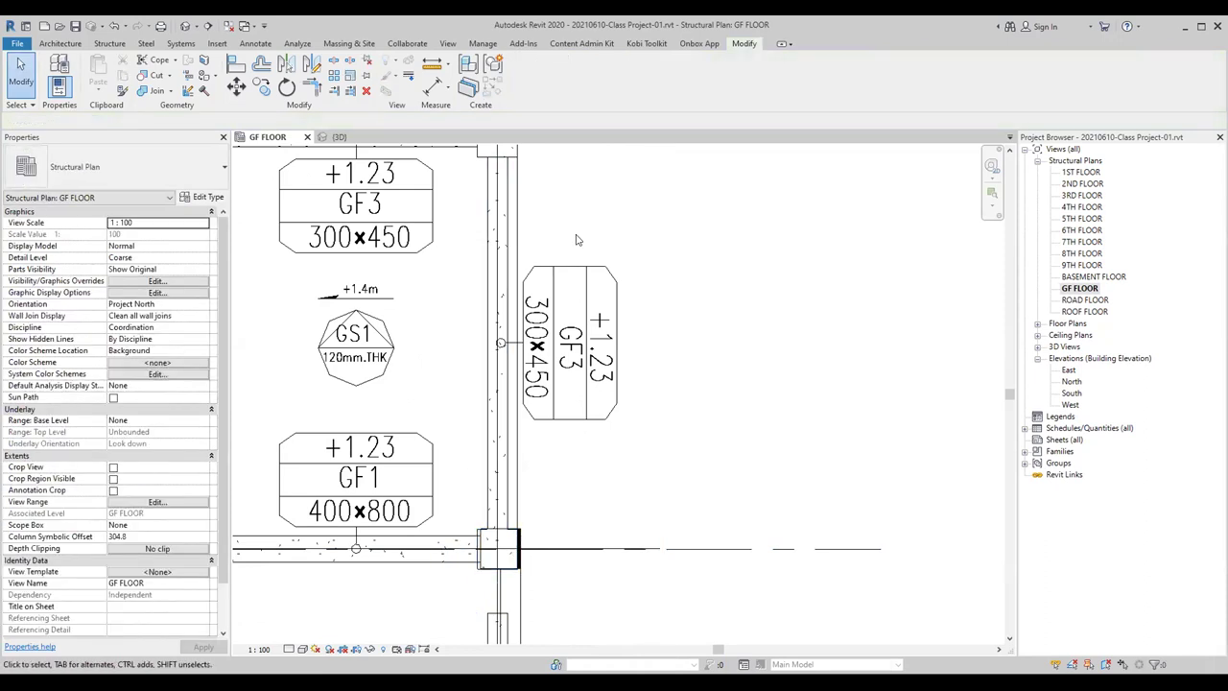
middle_click_drag(487, 384, 483, 154)
left_click(487, 384)
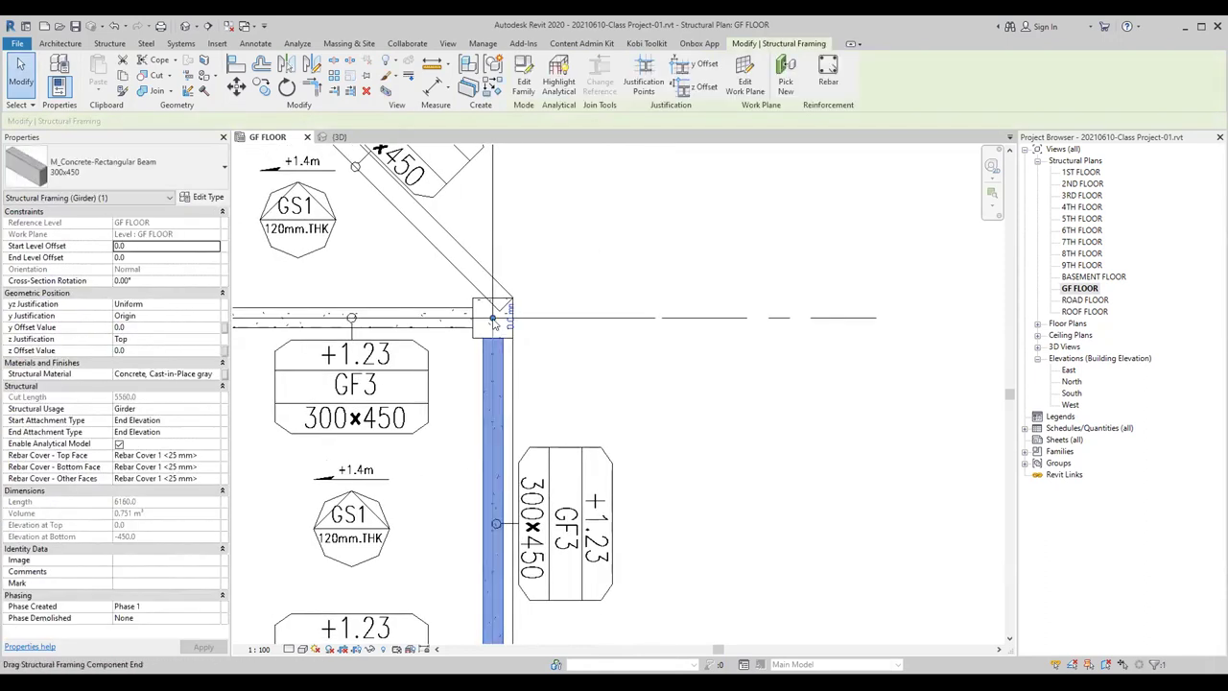
scroll(493, 322, "up", 1)
scroll(493, 322, "up", 2)
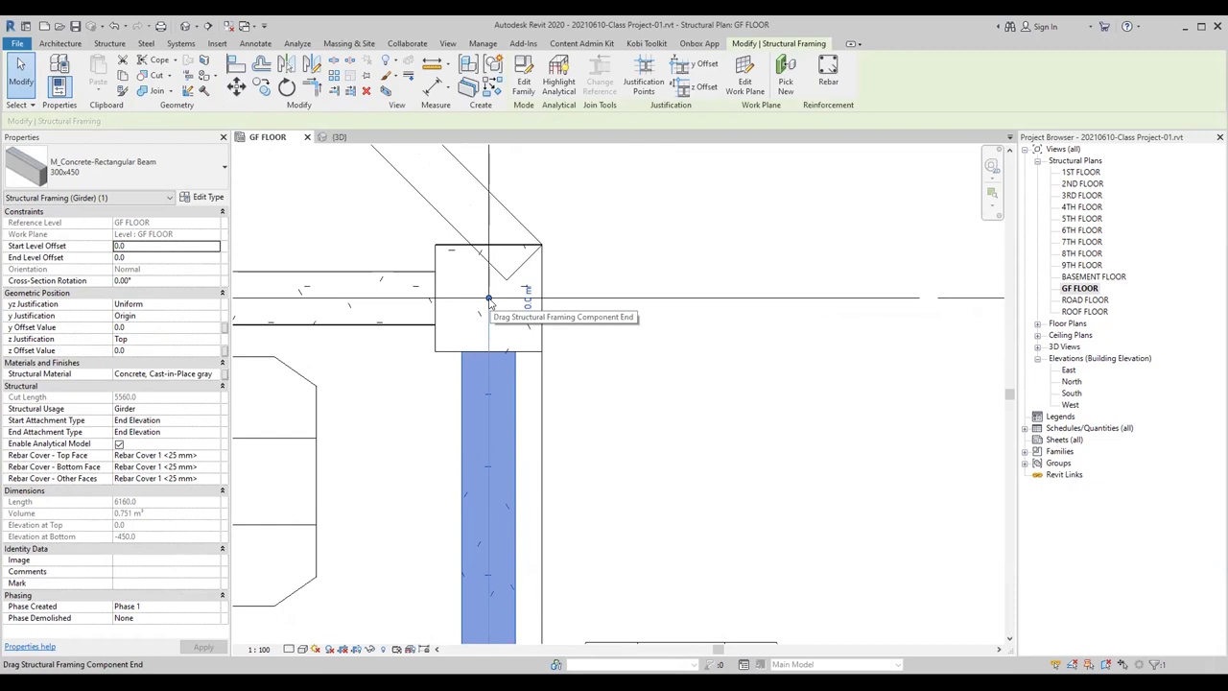
scroll(486, 305, "down", 1)
scroll(486, 305, "down", 3)
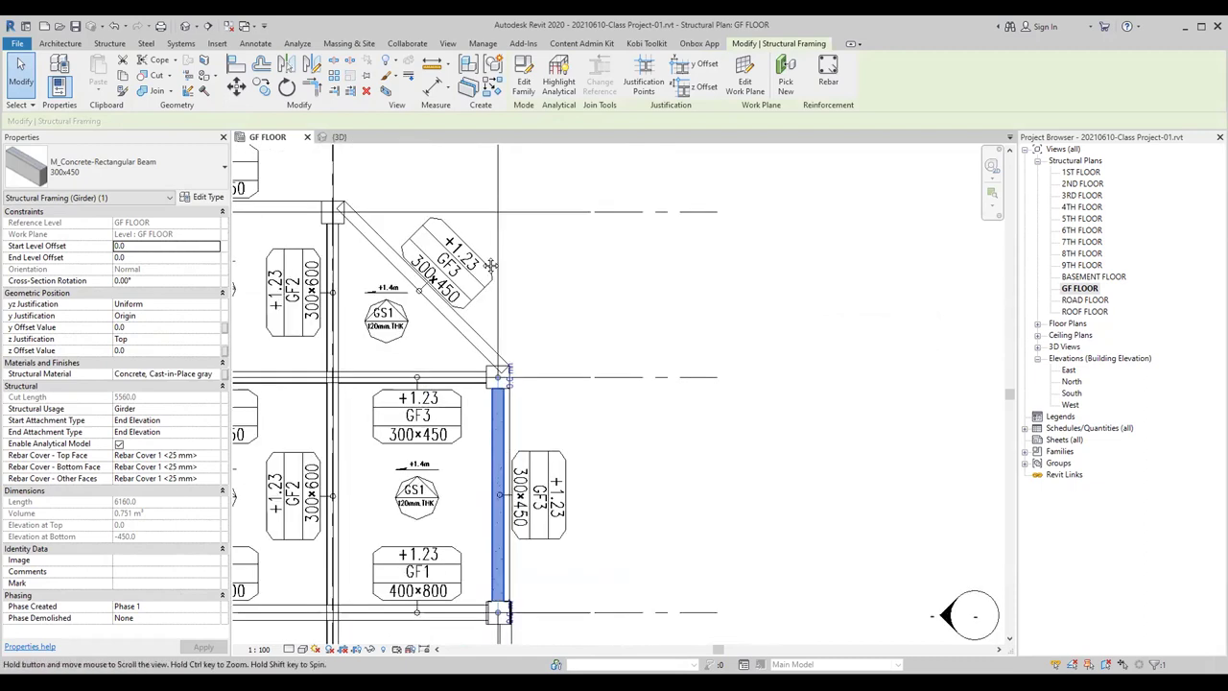
scroll(456, 350, "up", 4)
scroll(549, 518, "up", 3)
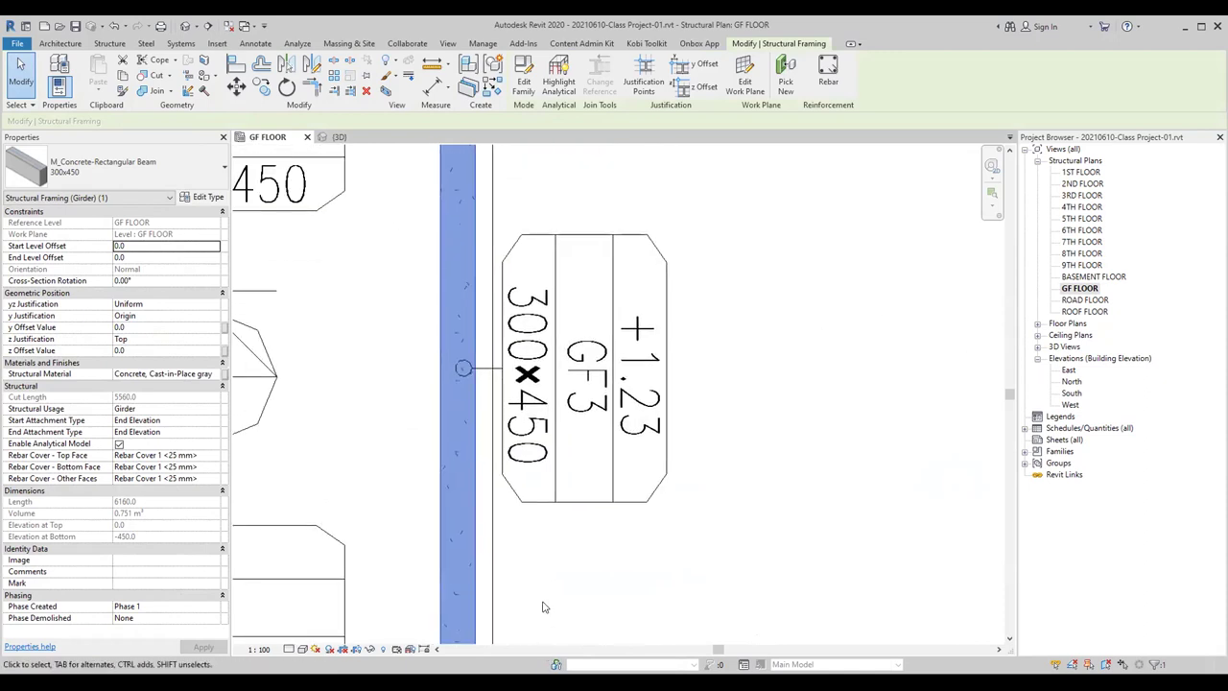
scroll(514, 558, "down", 3)
left_click(515, 558)
Step: Start Align (AL) at the column corner, then cancel it
middle_click_drag(502, 493, 499, 412)
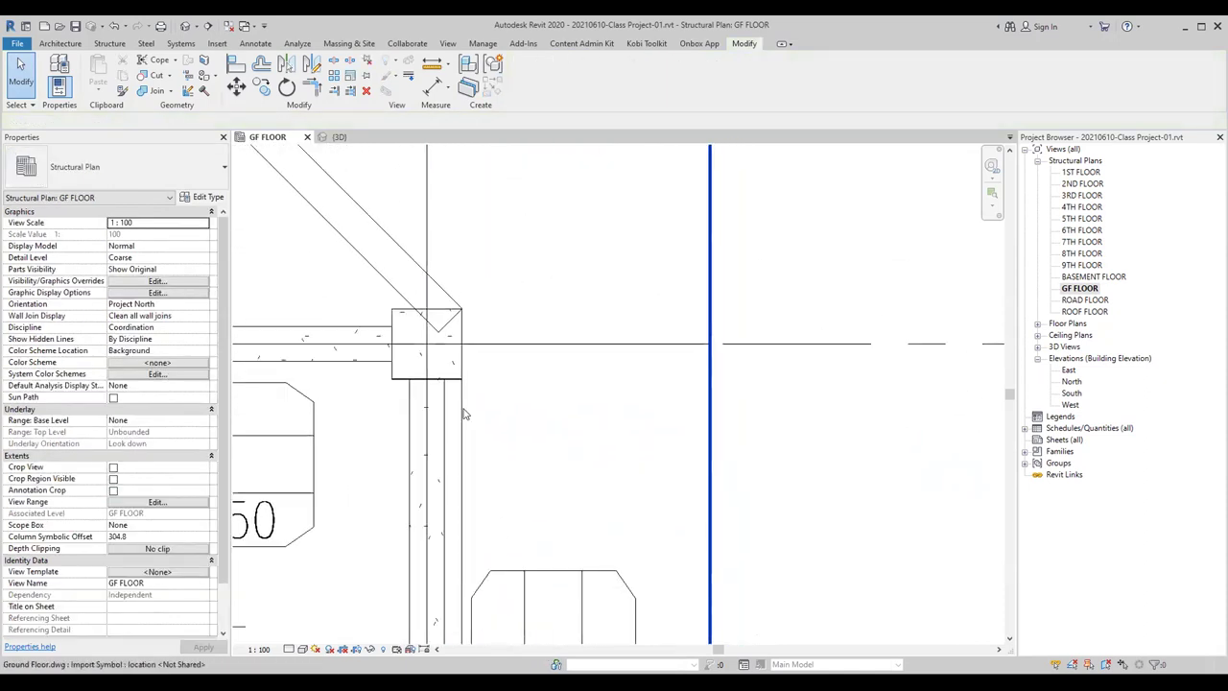
key("a")
key("l")
scroll(461, 363, "up", 1)
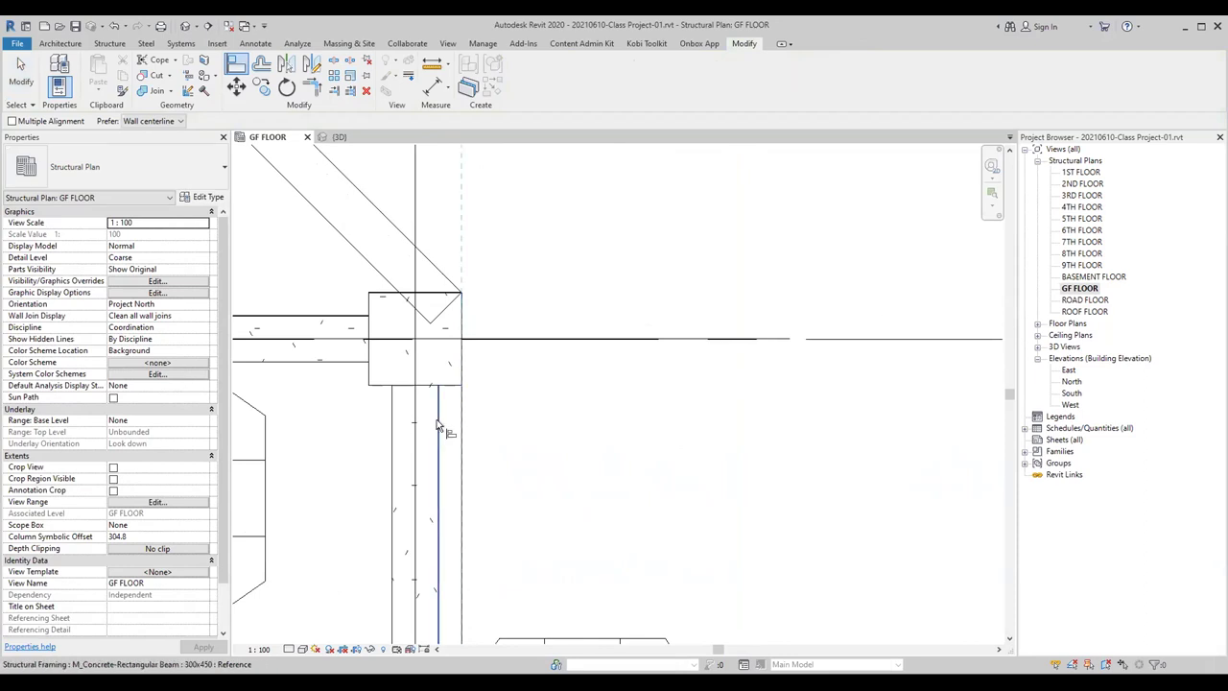
key("Escape")
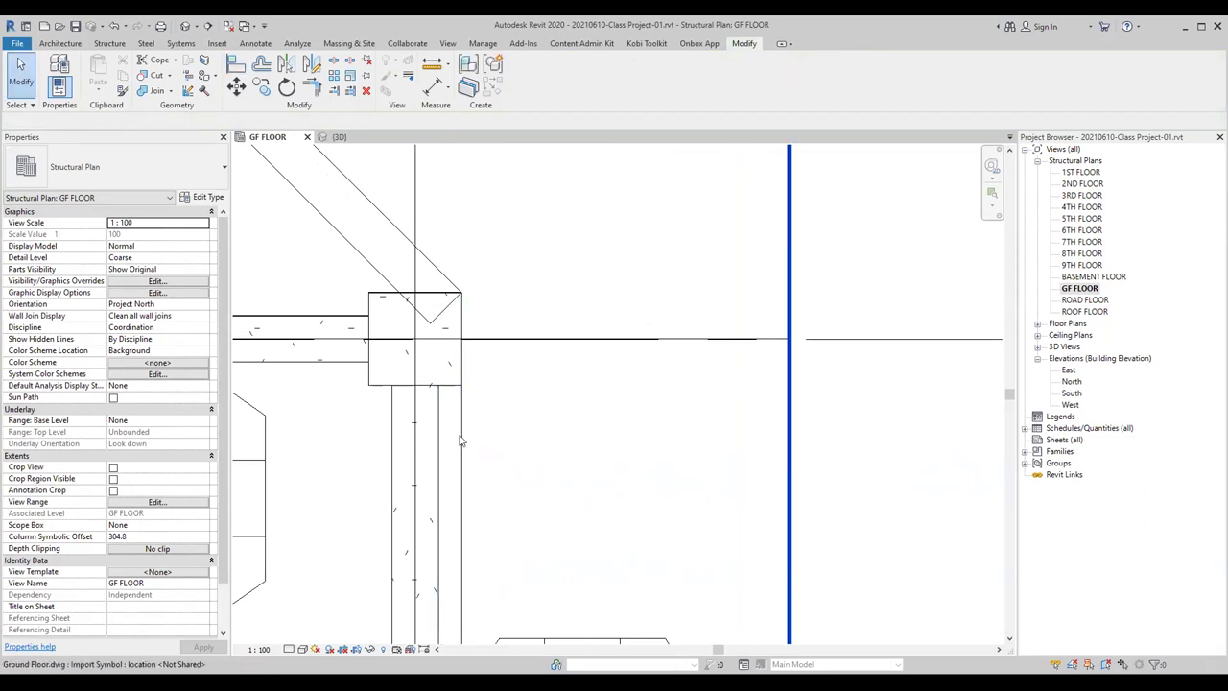
Step: Select the imported Ground Floor drawing and recentre on the column junction
left_click(460, 441)
scroll(474, 474, "up", 2)
mouse_move(529, 283)
middle_mouse_down()
mouse_move(534, 369)
mouse_move(474, 425)
middle_mouse_up()
scroll(474, 425, "down", 2)
Step: Align the column face flush to the beam edge with AL
key("Escape")
key("a")
key("l")
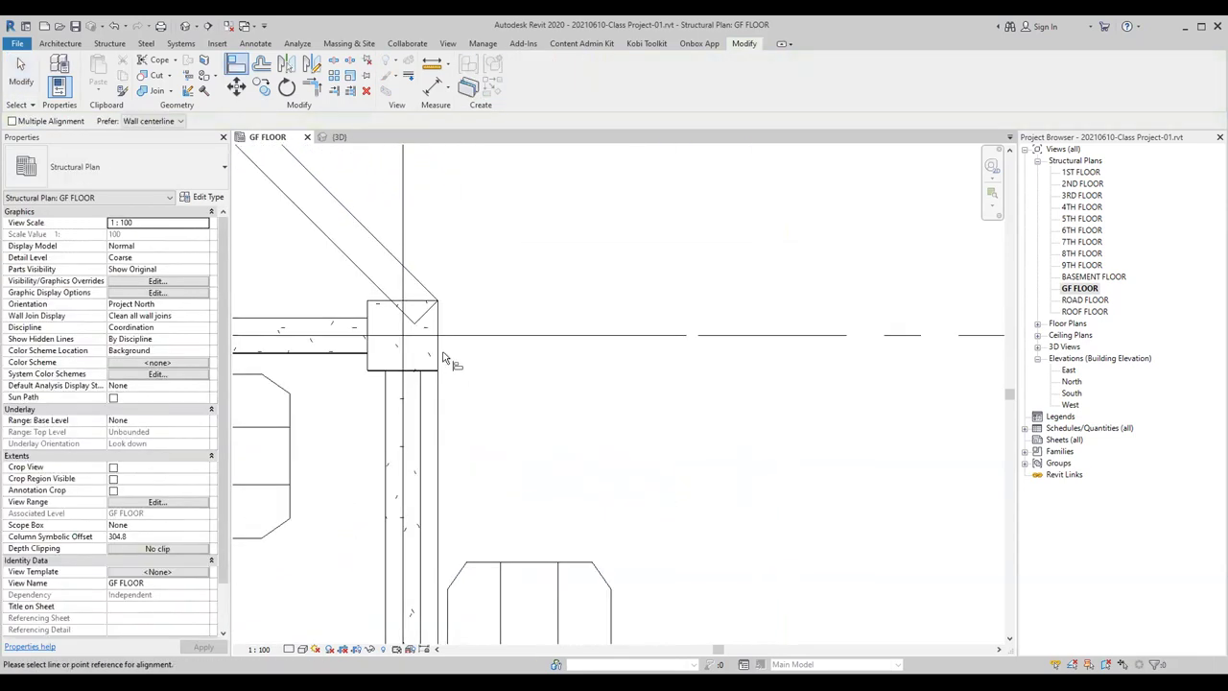
left_click(435, 414)
scroll(499, 417, "down", 3)
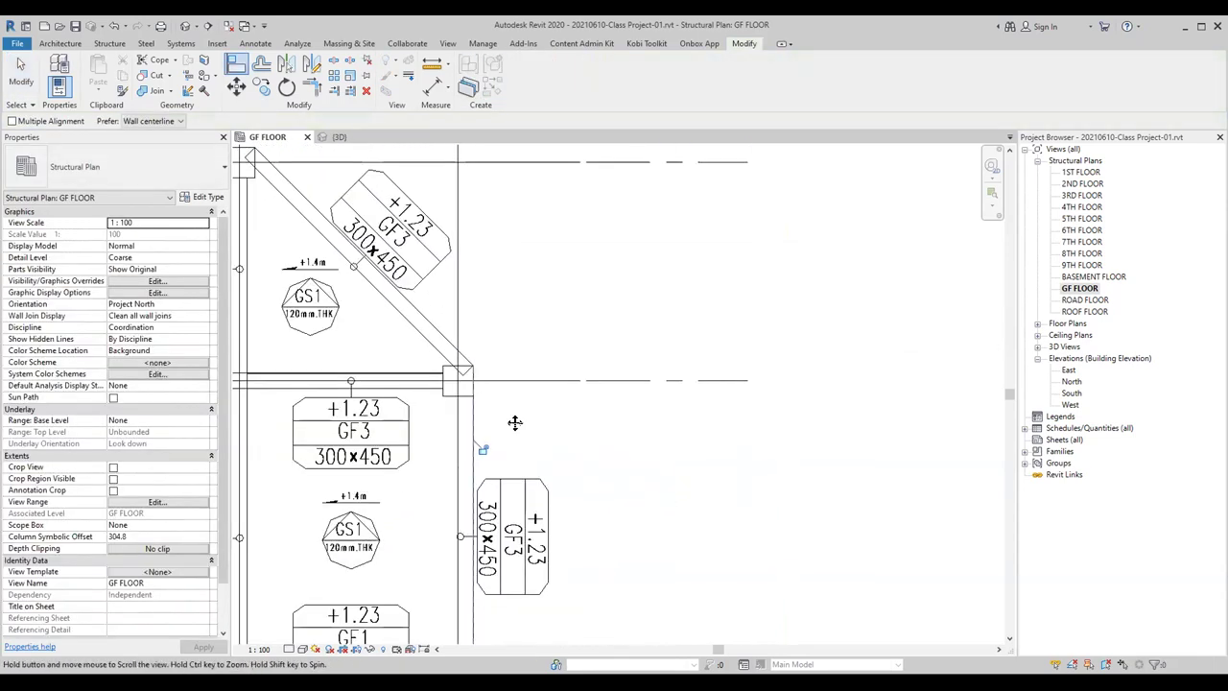
scroll(528, 467, "up", 3)
scroll(470, 432, "up", 2)
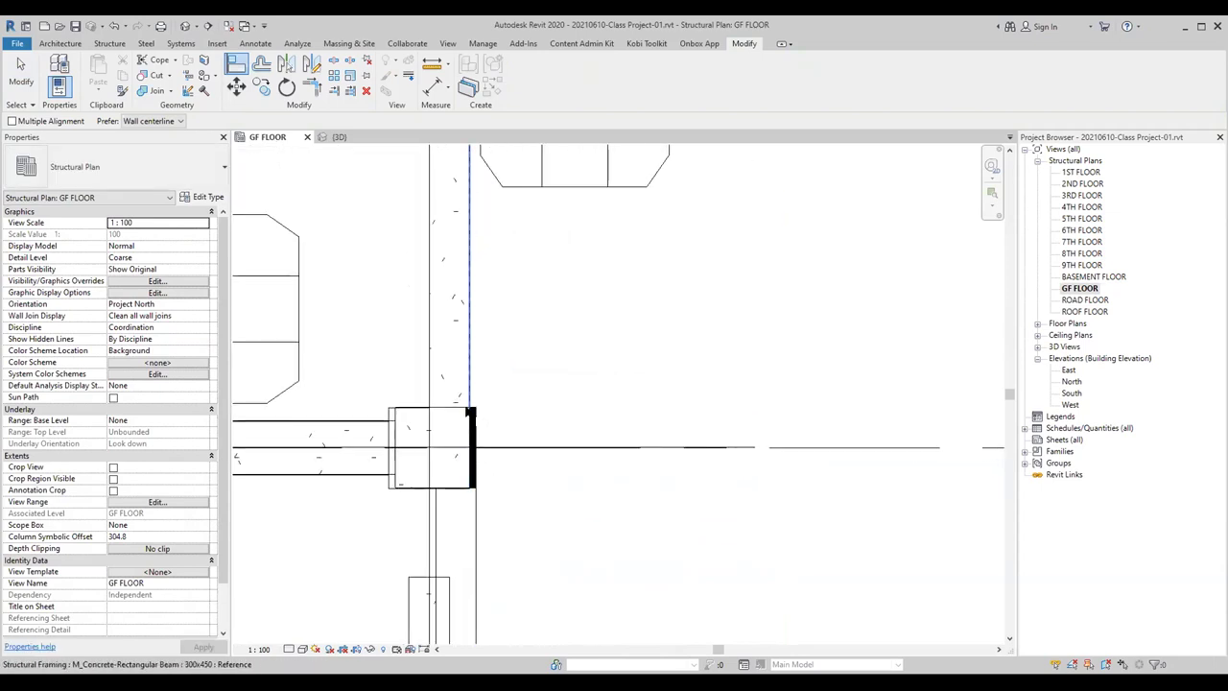
left_click(430, 441)
key("Escape")
Step: Select the column at the intersection to check it, then clear the selection
left_click(452, 484)
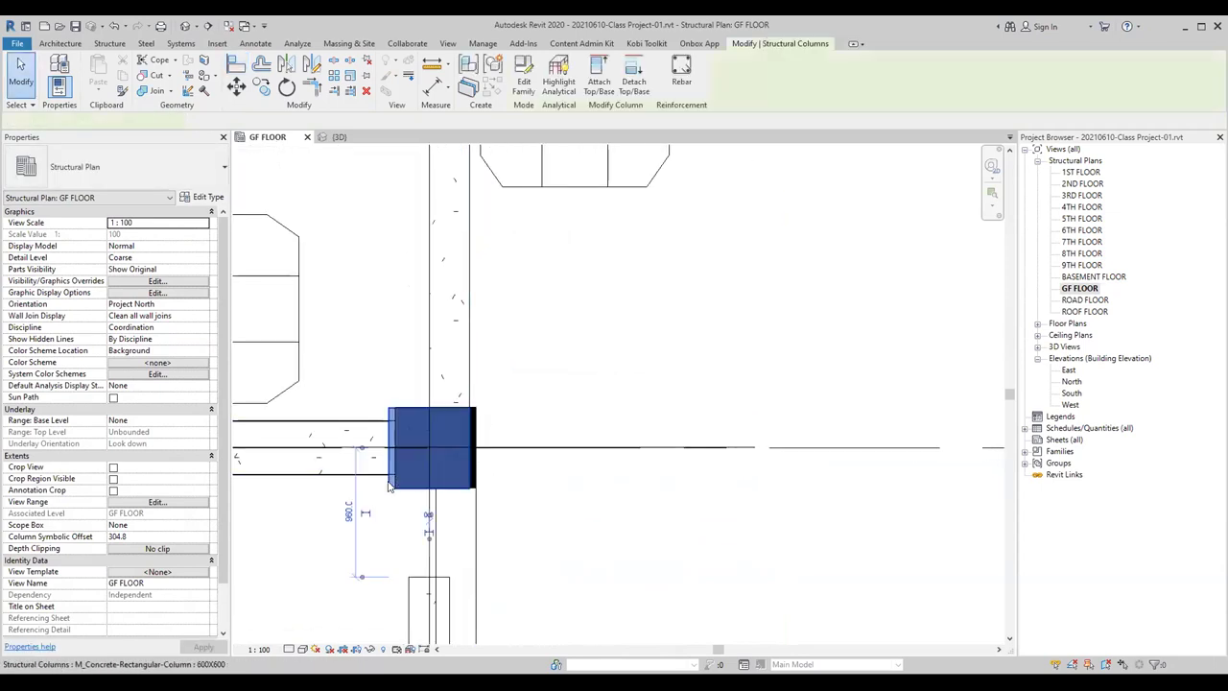
scroll(472, 417, "up", 1)
scroll(478, 416, "up", 2)
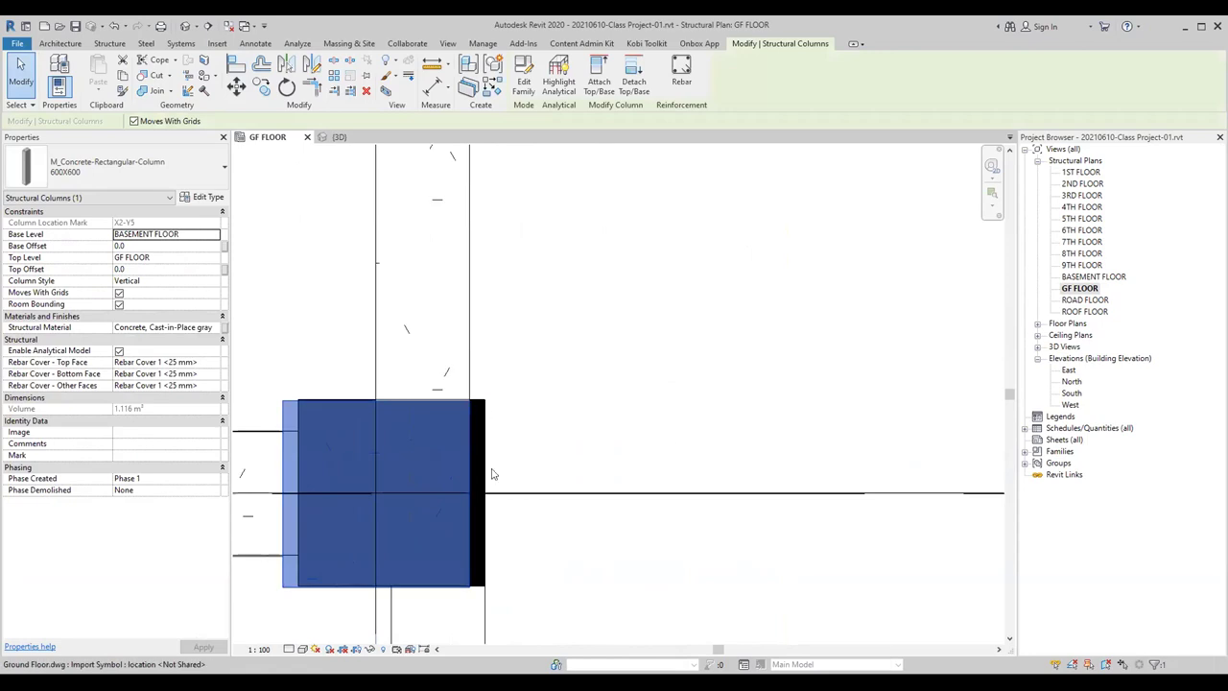
scroll(499, 499, "down", 4)
scroll(523, 499, "down", 2)
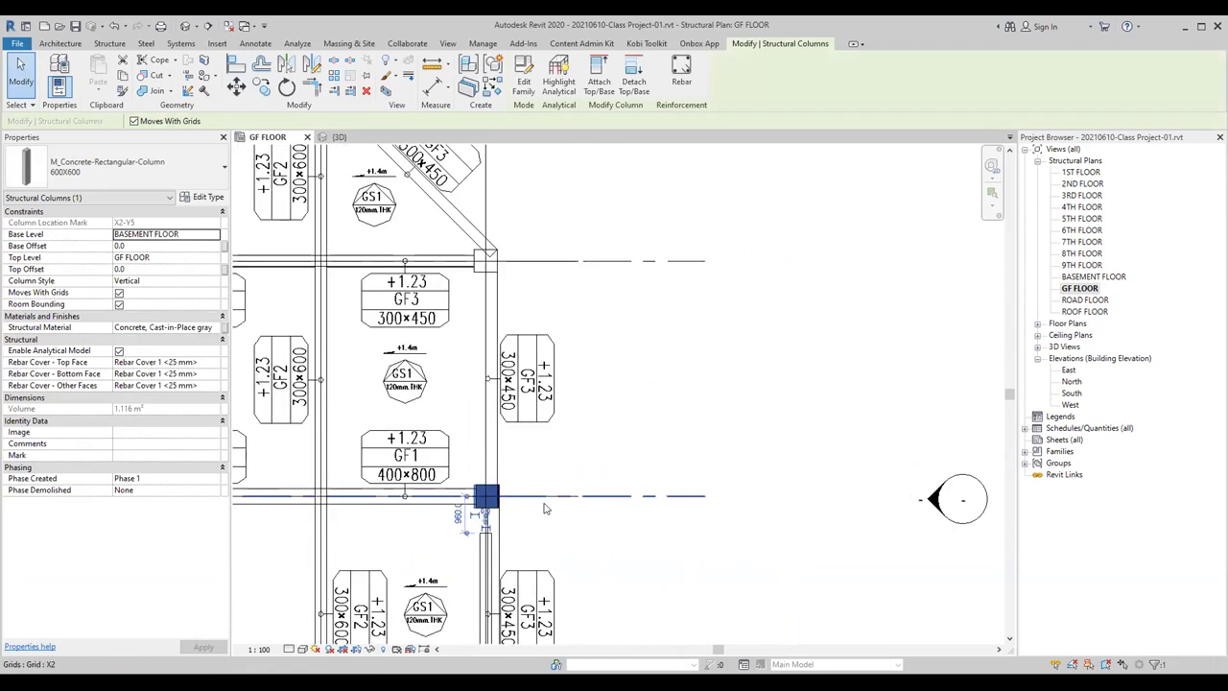
middle_click_drag(525, 507, 538, 391)
left_click(537, 391)
Step: Select the 300x450 beam below the column
scroll(507, 423, "up", 2)
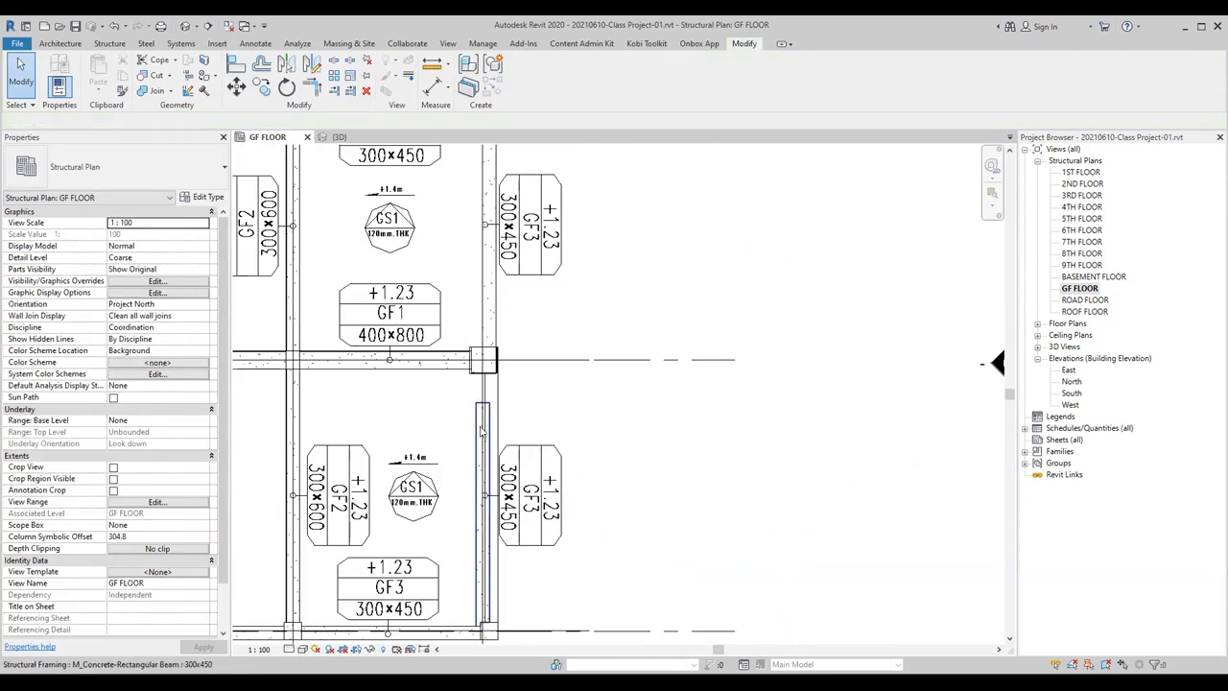
left_click(485, 422)
scroll(485, 412, "up", 1)
scroll(478, 403, "up", 1)
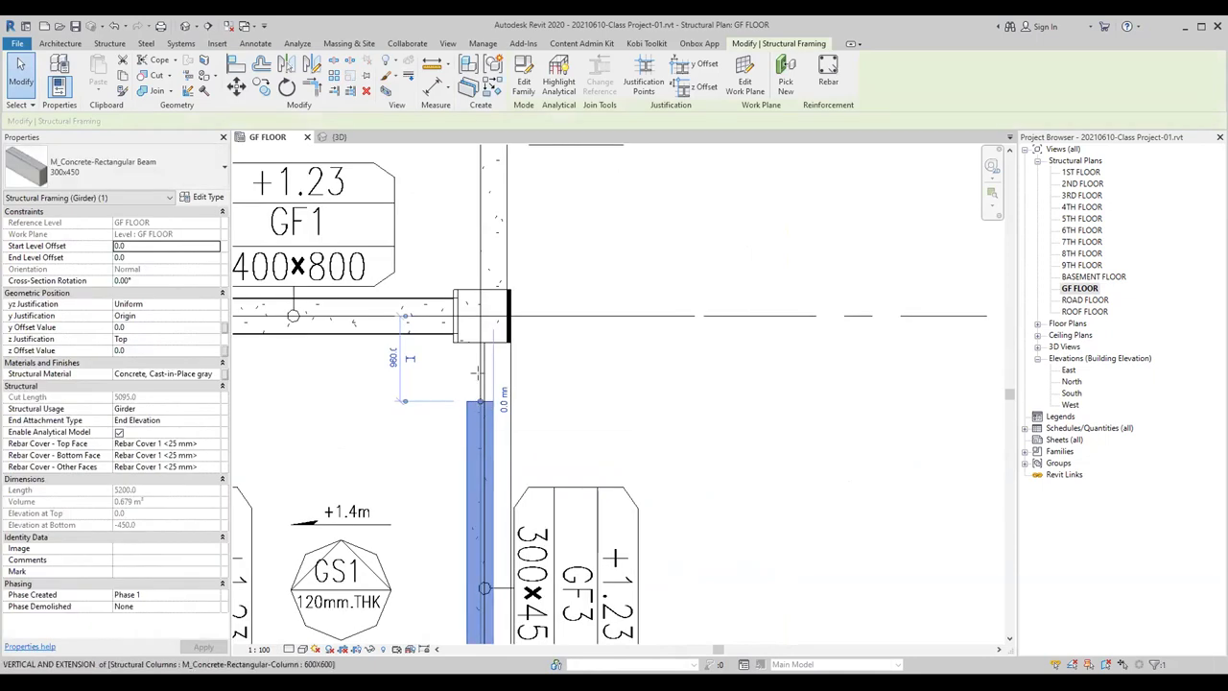
Step: Extend the 300x450 beam's end up to the column, making it 6160 long
left_click_drag(477, 373, 478, 374)
left_click(438, 431)
left_click(479, 432)
scroll(478, 432, "down", 1)
middle_click_drag(542, 387, 492, 272)
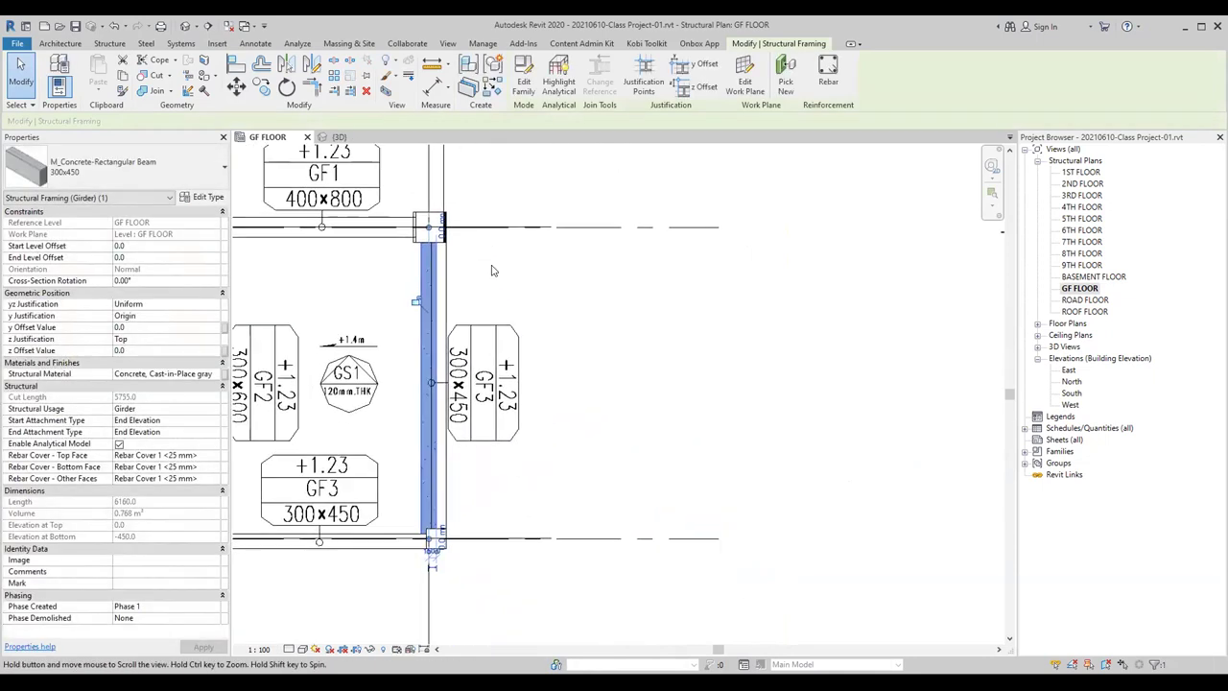
left_click(491, 270)
scroll(436, 542, "up", 2)
left_click(418, 508)
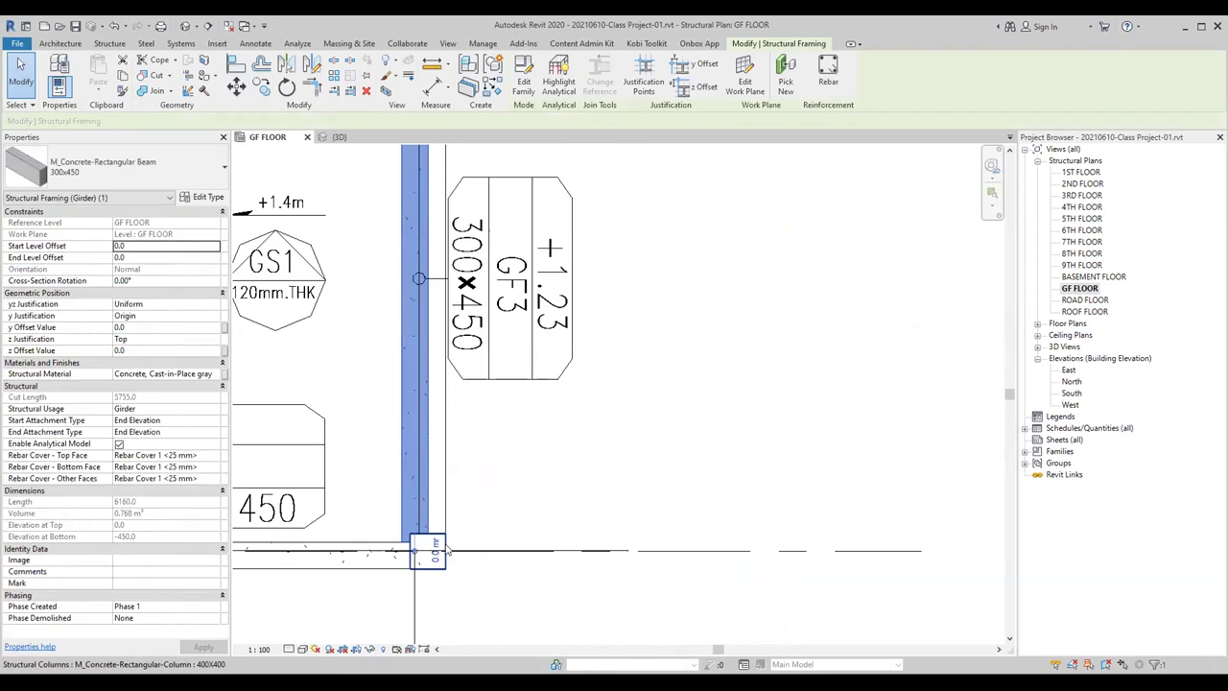
scroll(454, 458, "up", 2)
left_click(485, 509)
Step: Align the column face above the beam to the beam edge using AL
key("a")
key("l")
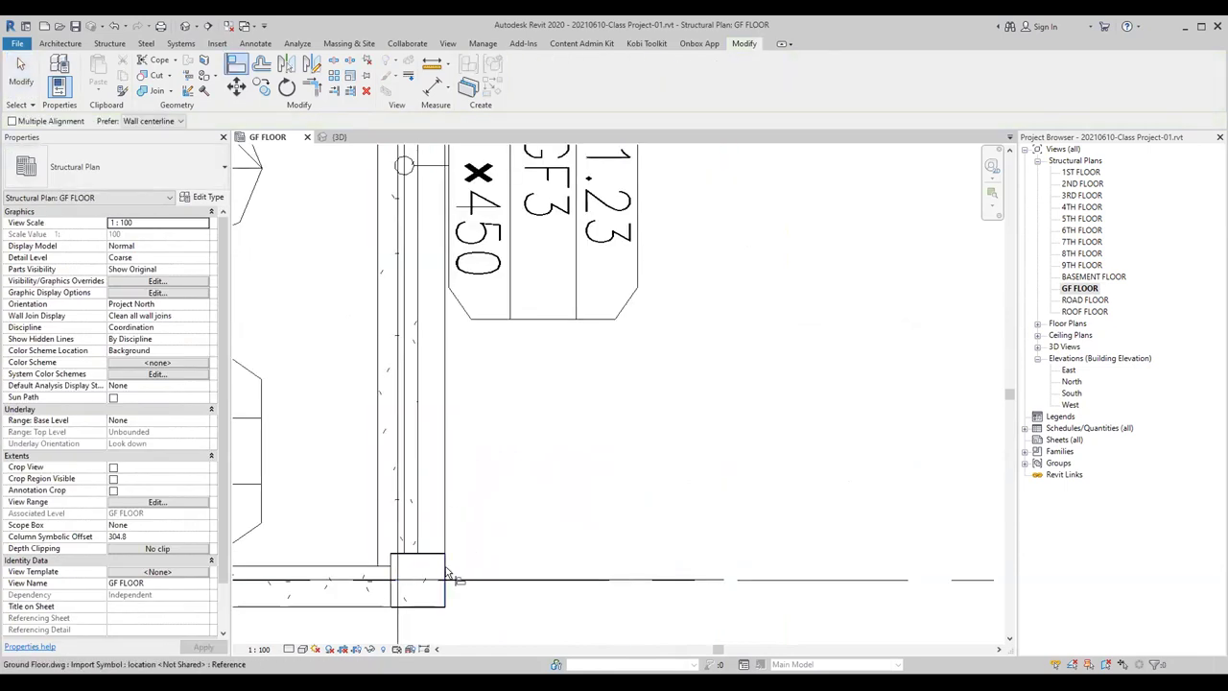
left_click(443, 523)
scroll(504, 508, "down", 2)
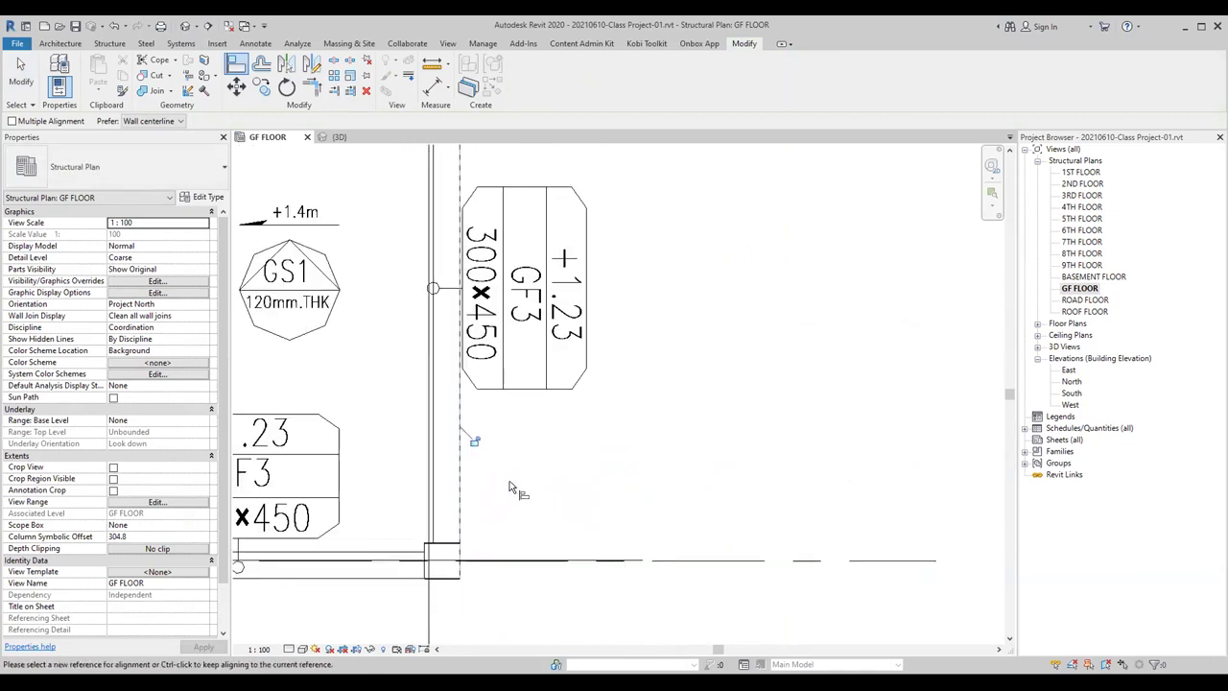
middle_click_drag(510, 487, 527, 530)
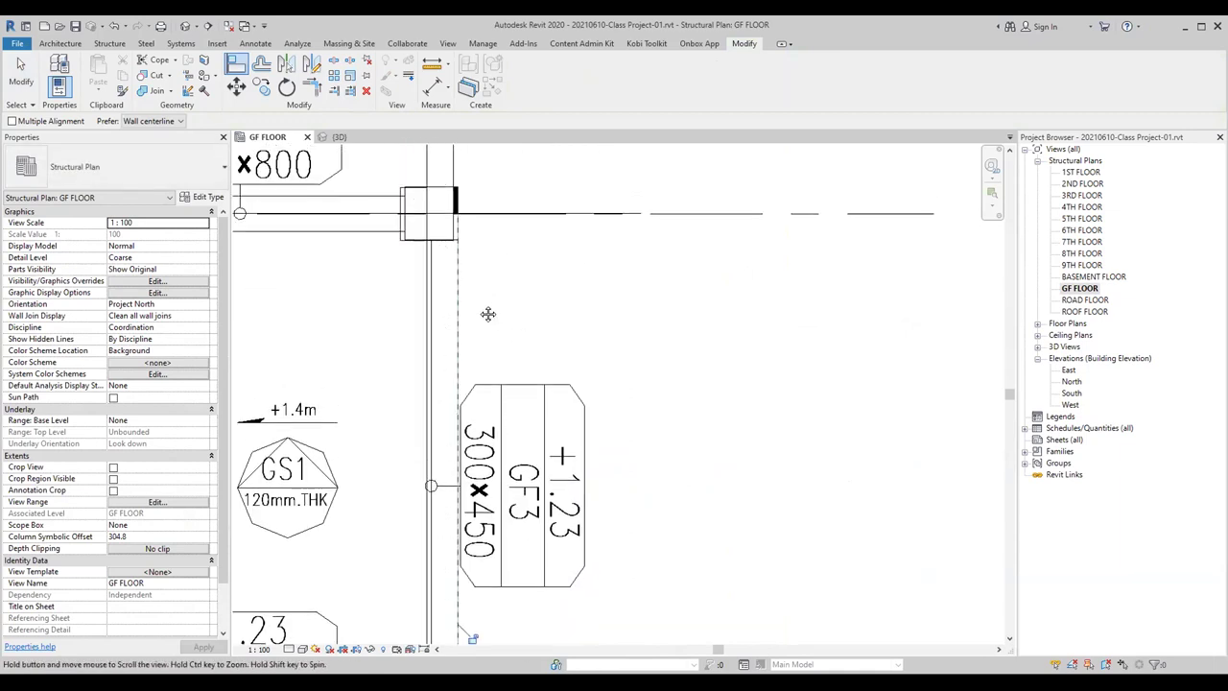
scroll(458, 274, "up", 1)
scroll(446, 283, "up", 2)
left_click(447, 285)
Step: Align the beam edge flush with the 600X600 column's right face
left_click(447, 285)
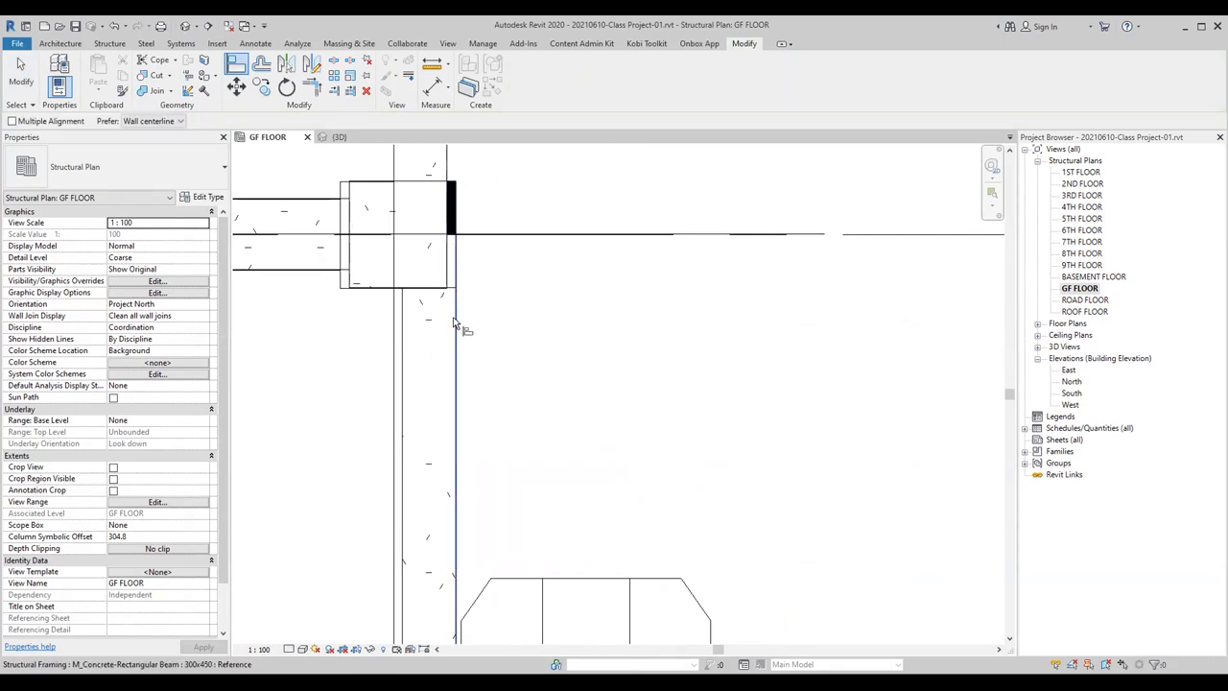
left_click(457, 310)
scroll(460, 326, "down", 2)
scroll(460, 329, "up", 2)
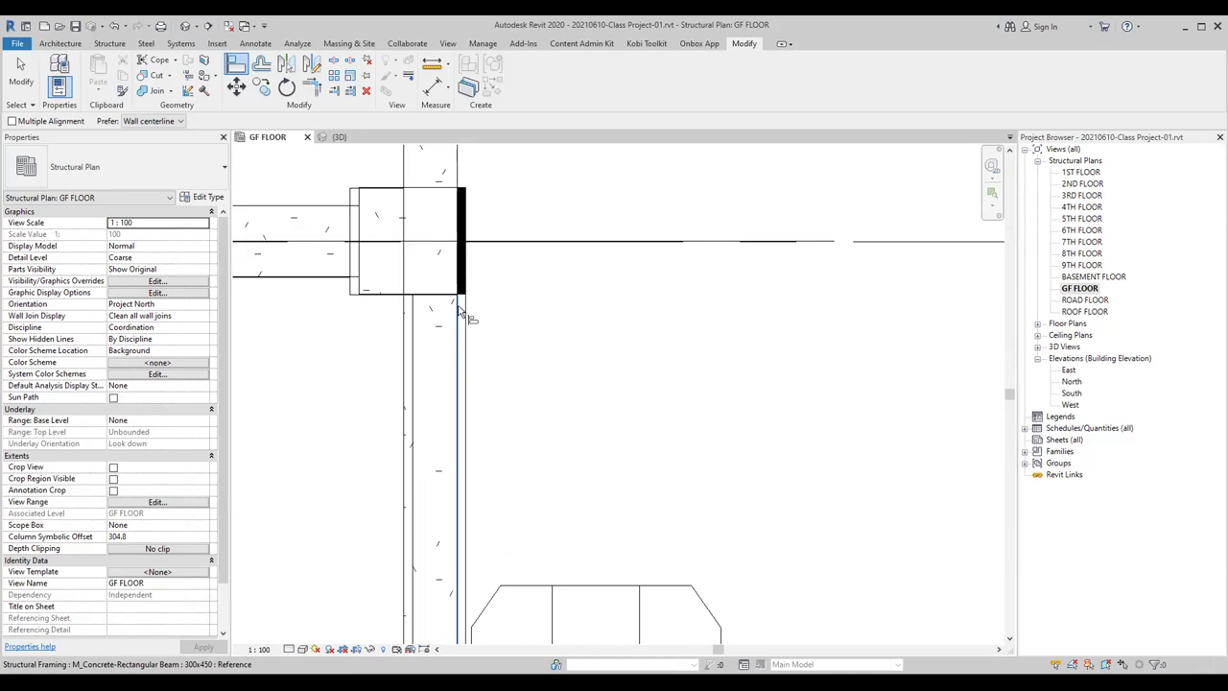